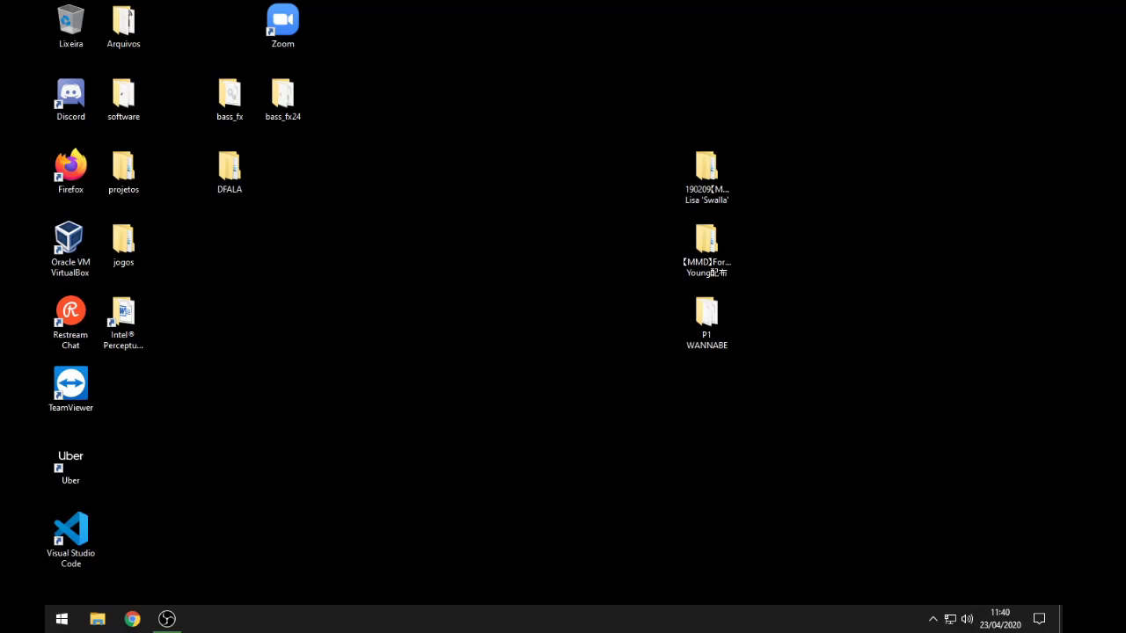
# Step: Launch Chrome, reach Google Classroom with a 'cl' search, and open the Turma Teste class
pyautogui.click(132, 619)
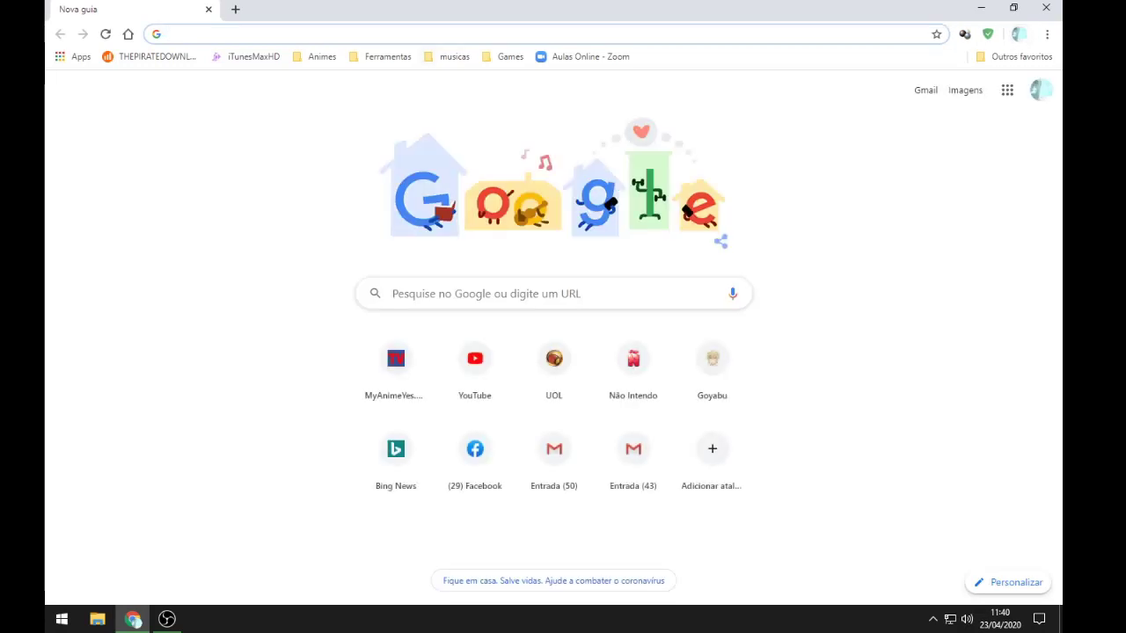
pyautogui.write('cl')
pyautogui.press('Return')
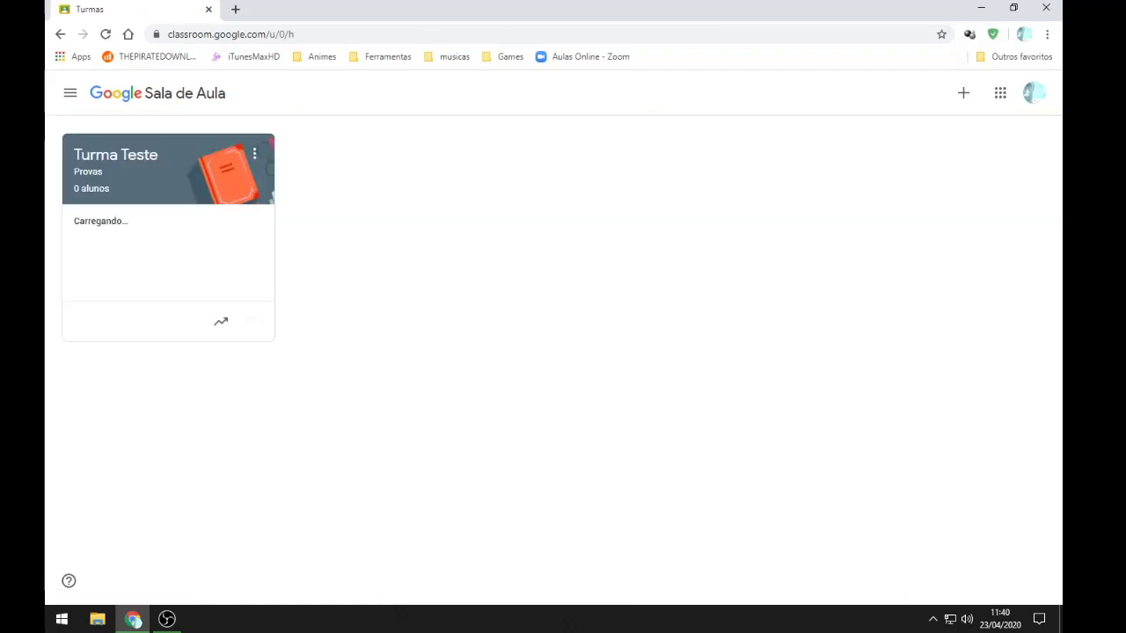
pyautogui.click(115, 155)
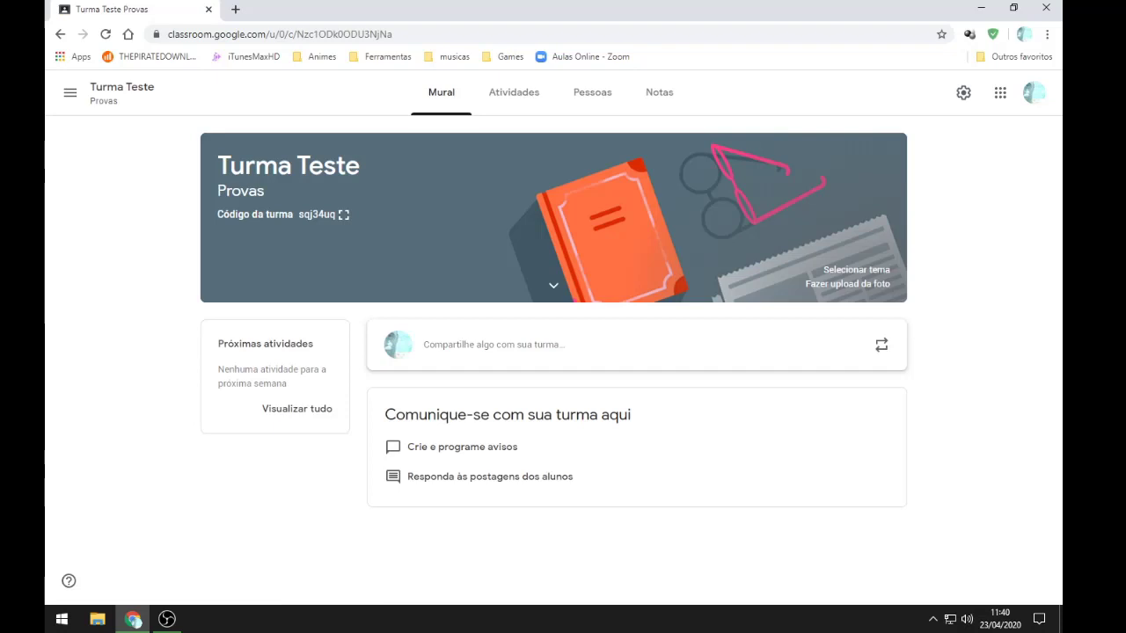
# Step: Go to the Google homepage and search for 'google docs'
pyautogui.click(440, 34)
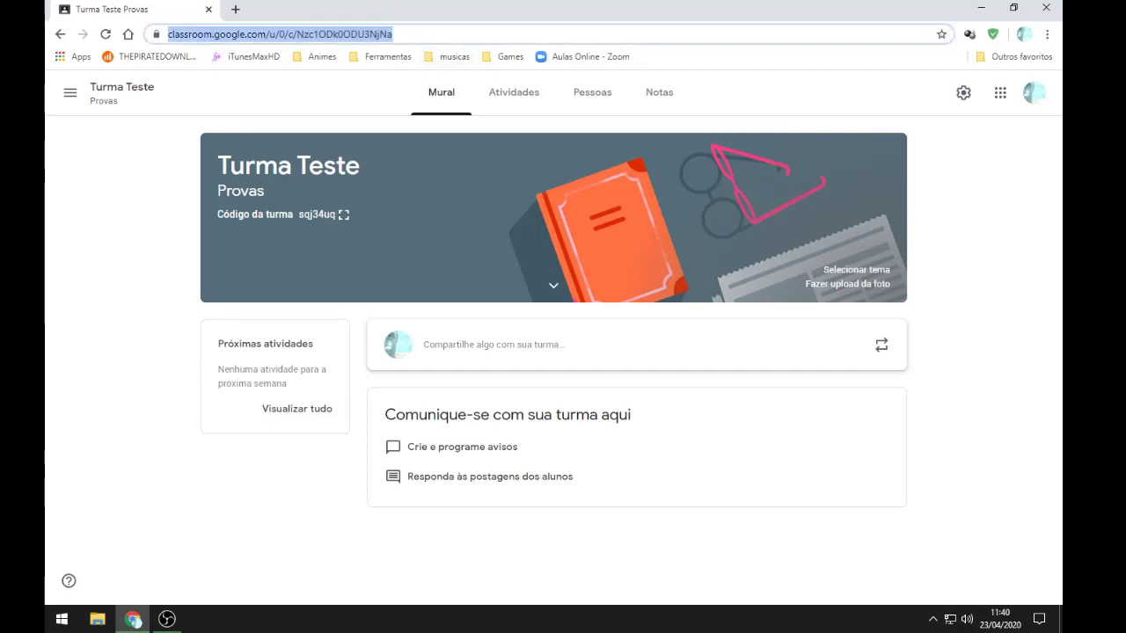
pyautogui.write('google.com.br')
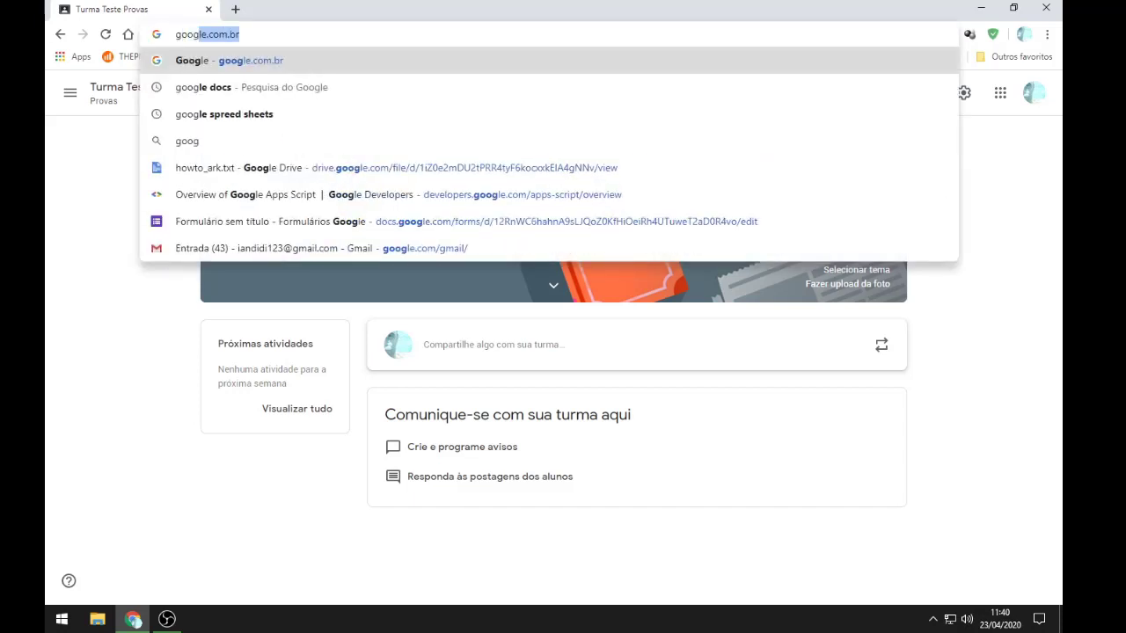
pyautogui.press('Return')
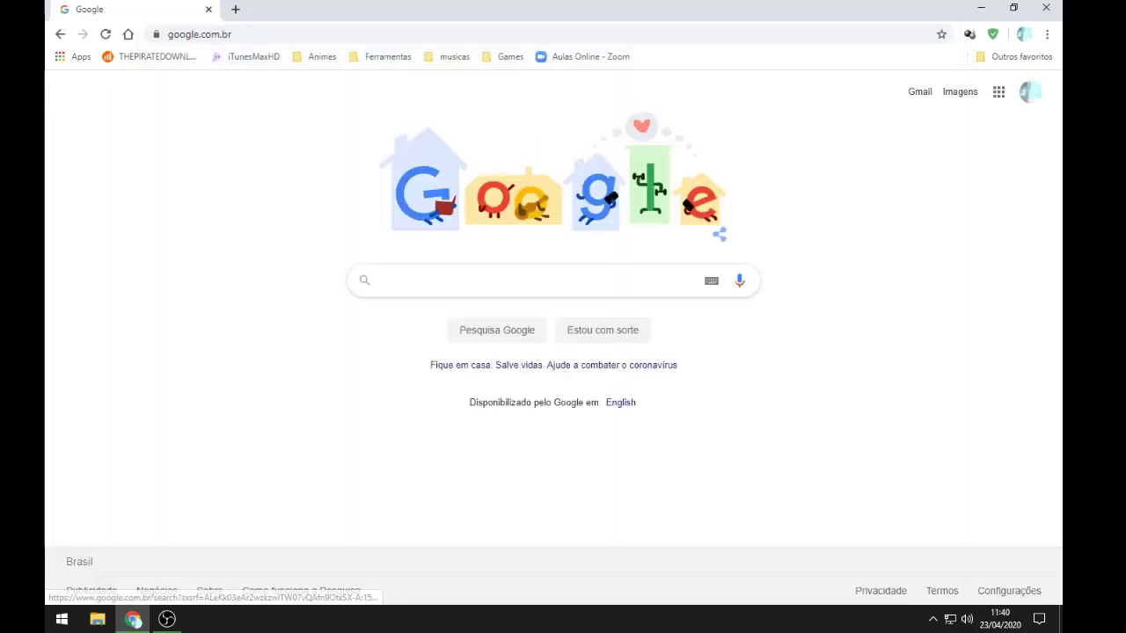
pyautogui.write('goog')
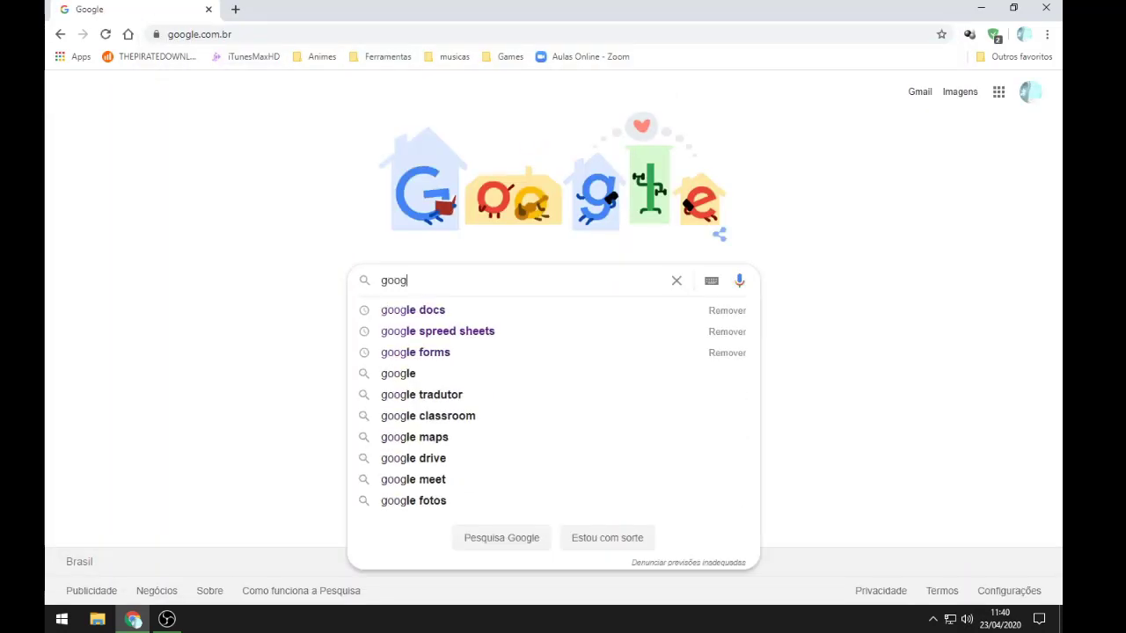
pyautogui.write('le docs')
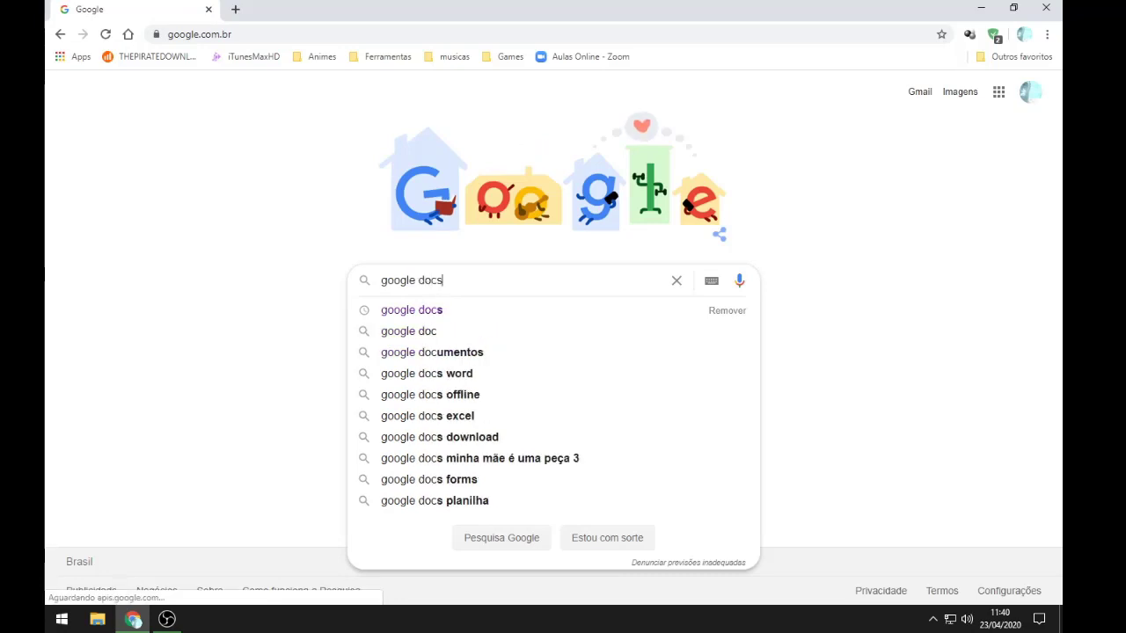
pyautogui.press('Return')
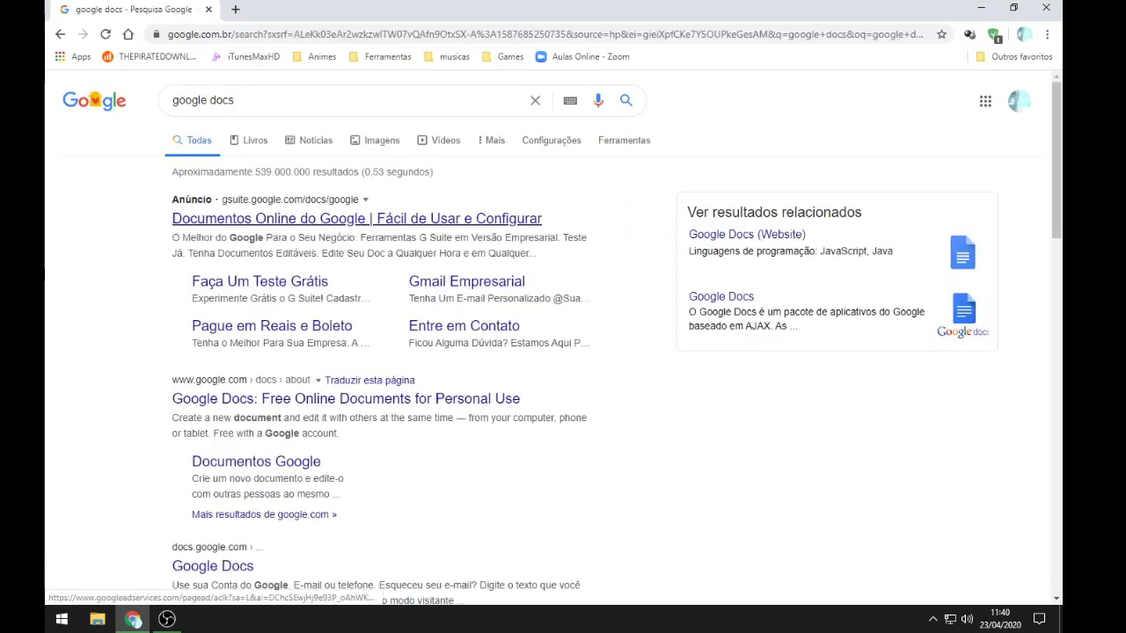
pyautogui.scroll(-1, 546, 340)
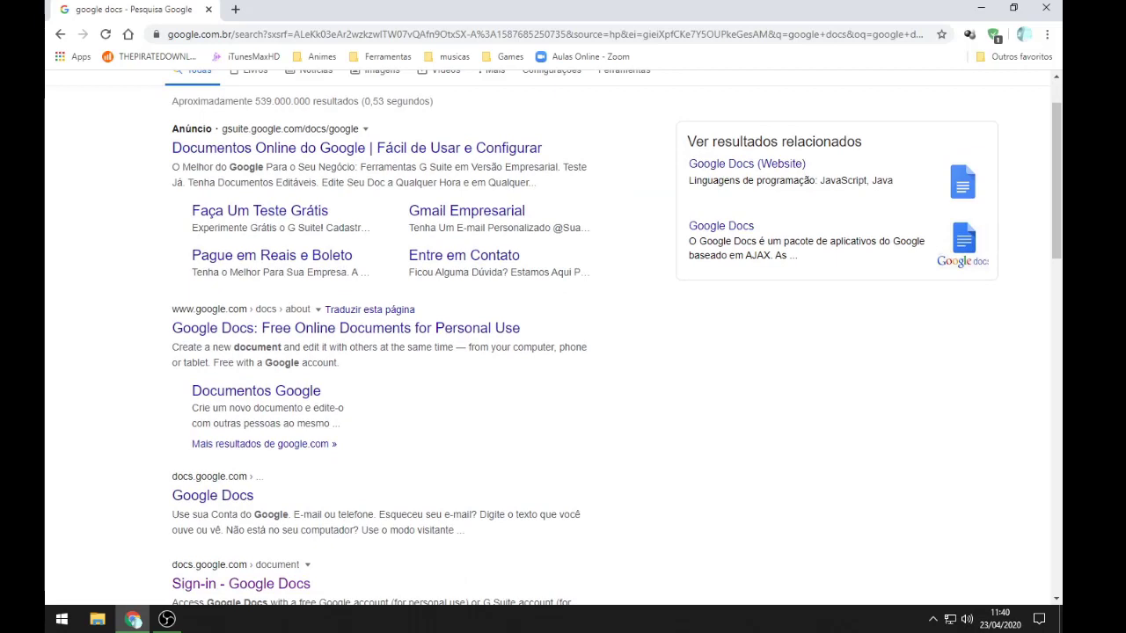
pyautogui.moveTo(168, 479); pyautogui.dragTo(248, 477)
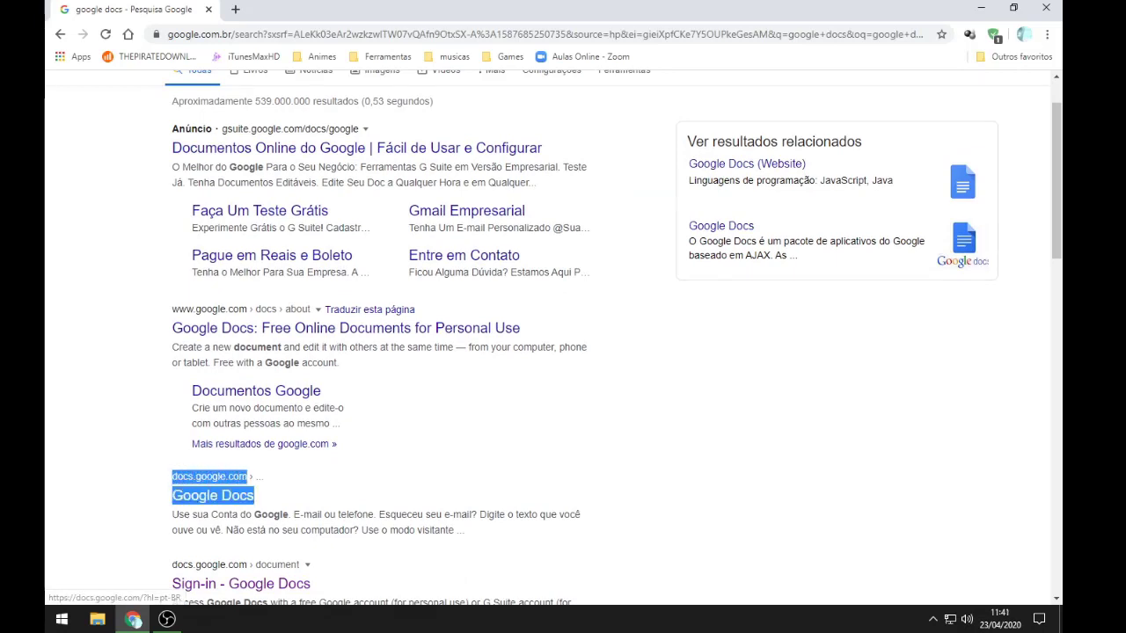
pyautogui.click(294, 484)
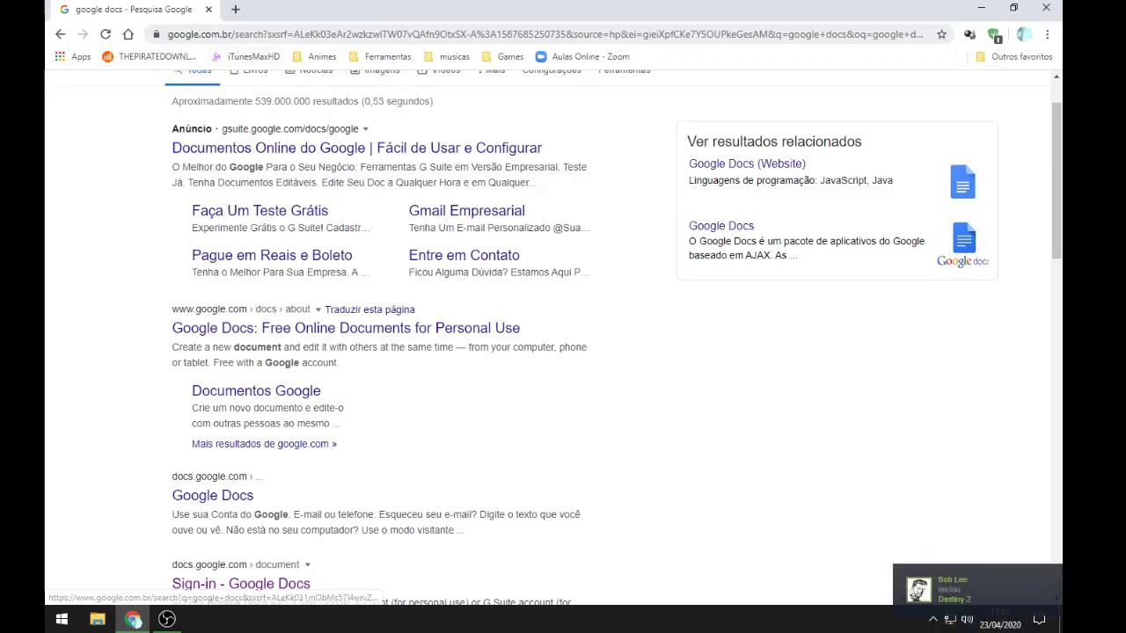
# Step: Open the Google Docs home page at docs.google.com
pyautogui.hotkey('ctrl', 'l')
pyautogui.write('docs.')
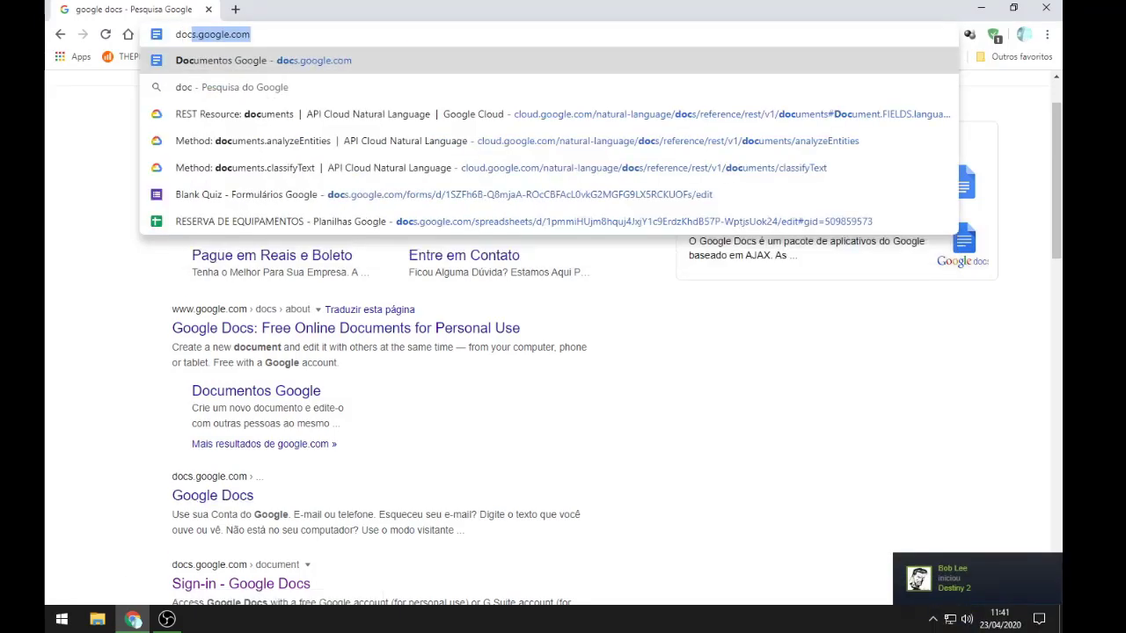
pyautogui.write('goog')
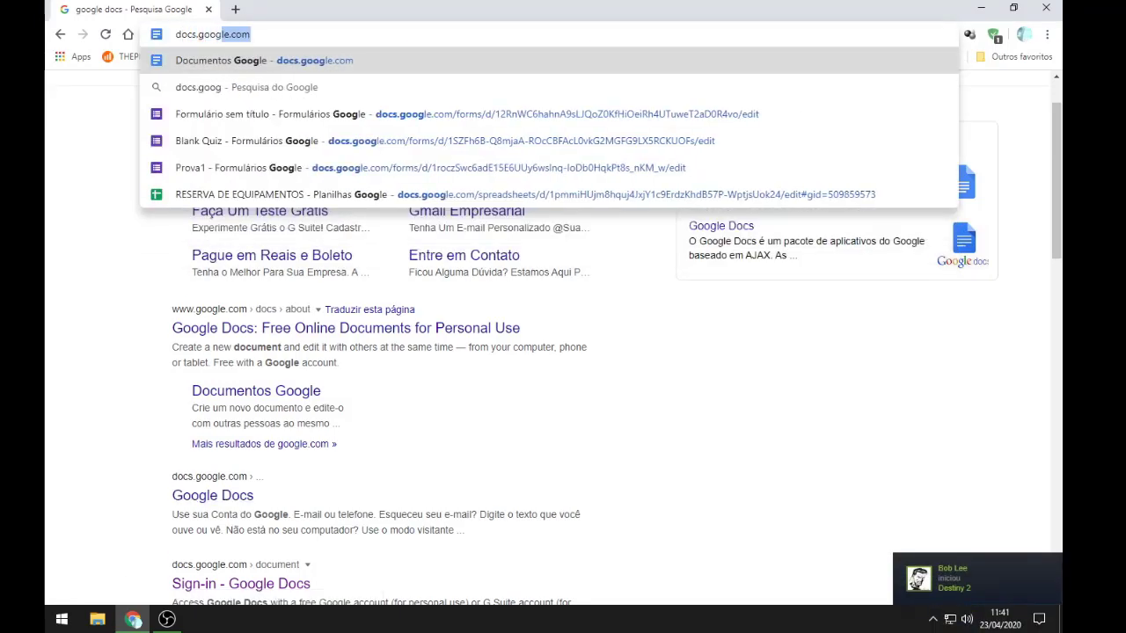
pyautogui.press('Return')
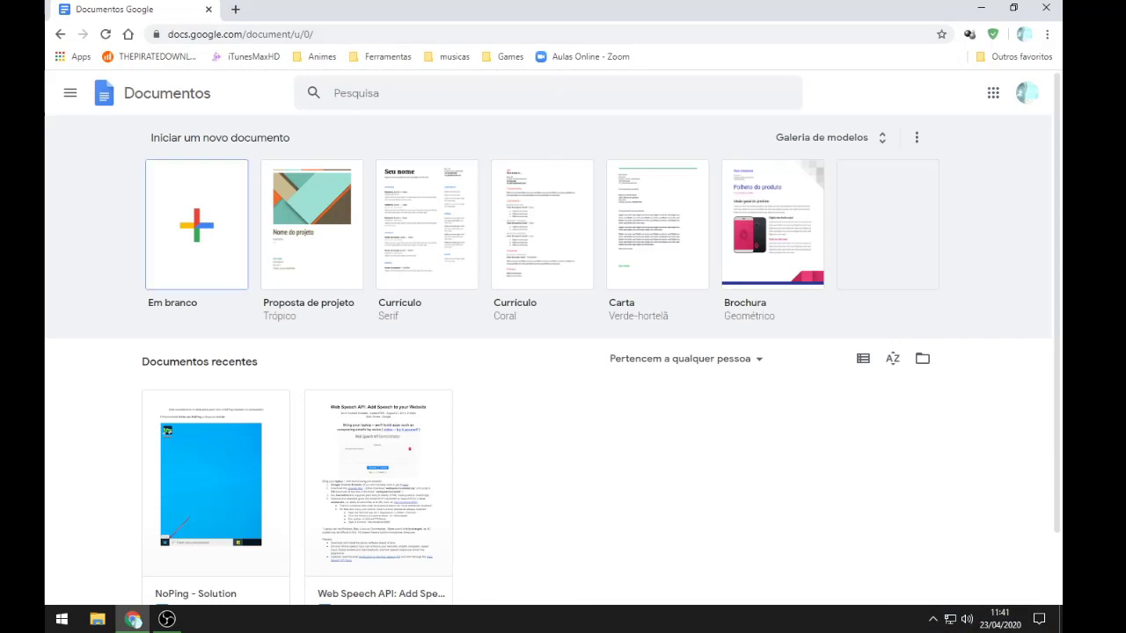
# Step: Switch from Docs to Google Forms through the apps menu and create a blank form
pyautogui.click(196, 225)
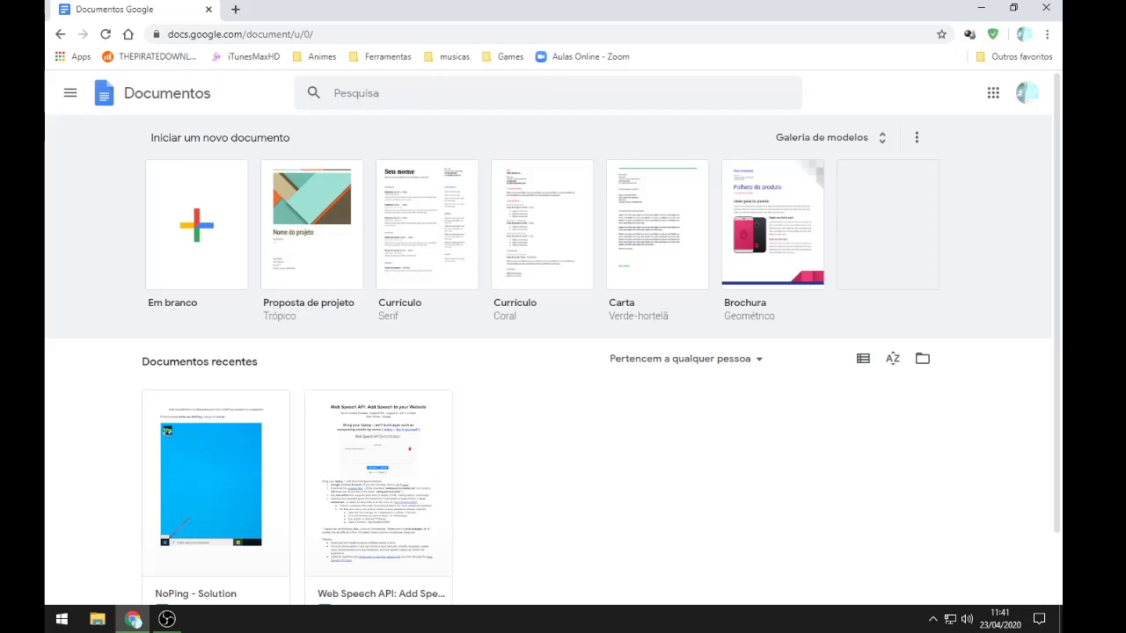
pyautogui.scroll(-1, 553, 339)
pyautogui.scroll(1, 552, 338)
pyautogui.click(70, 92)
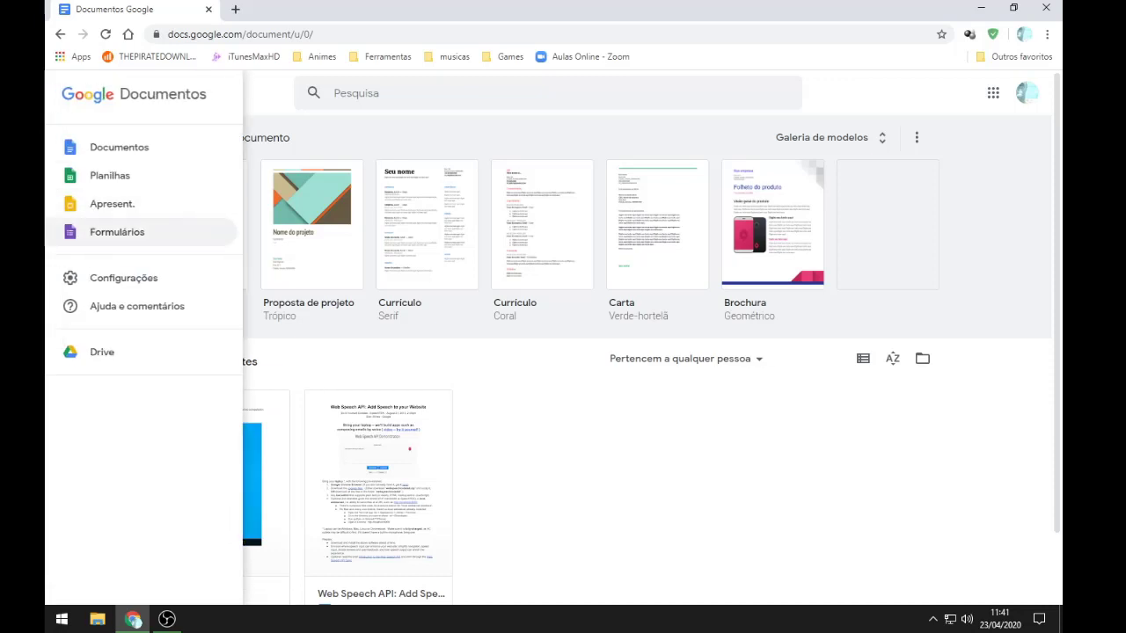
pyautogui.click(117, 232)
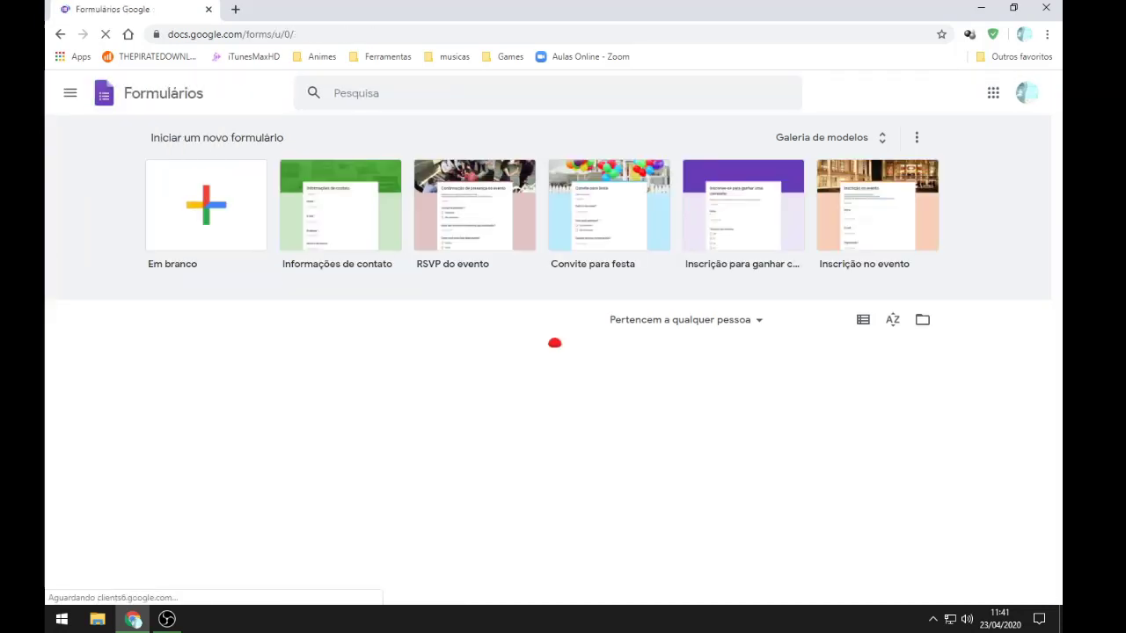
pyautogui.click(70, 92)
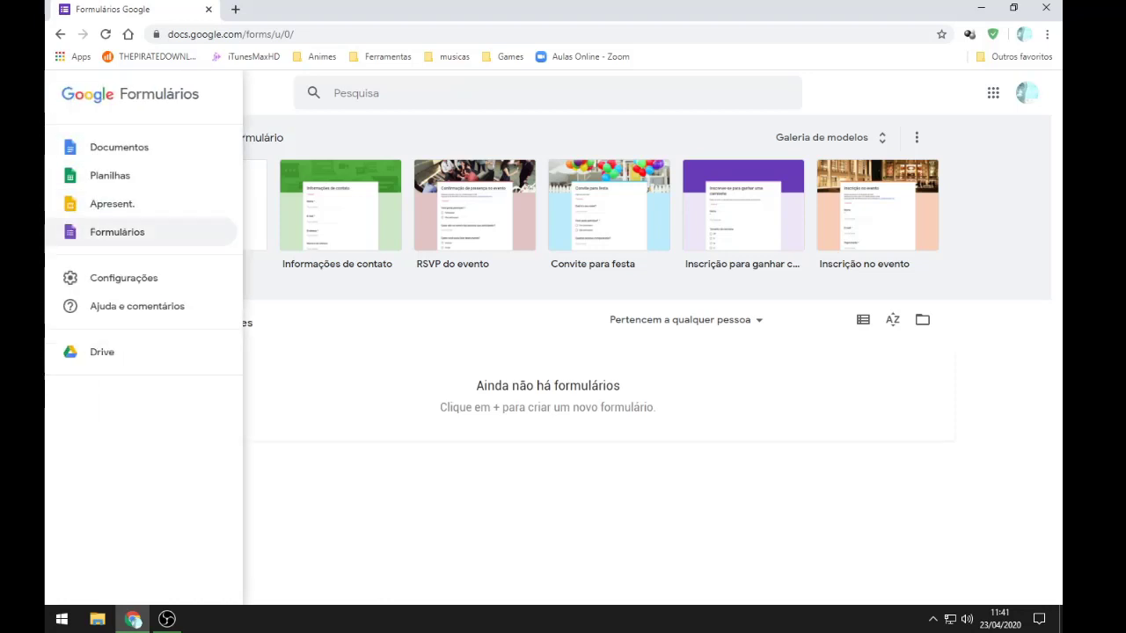
pyautogui.click(557, 344)
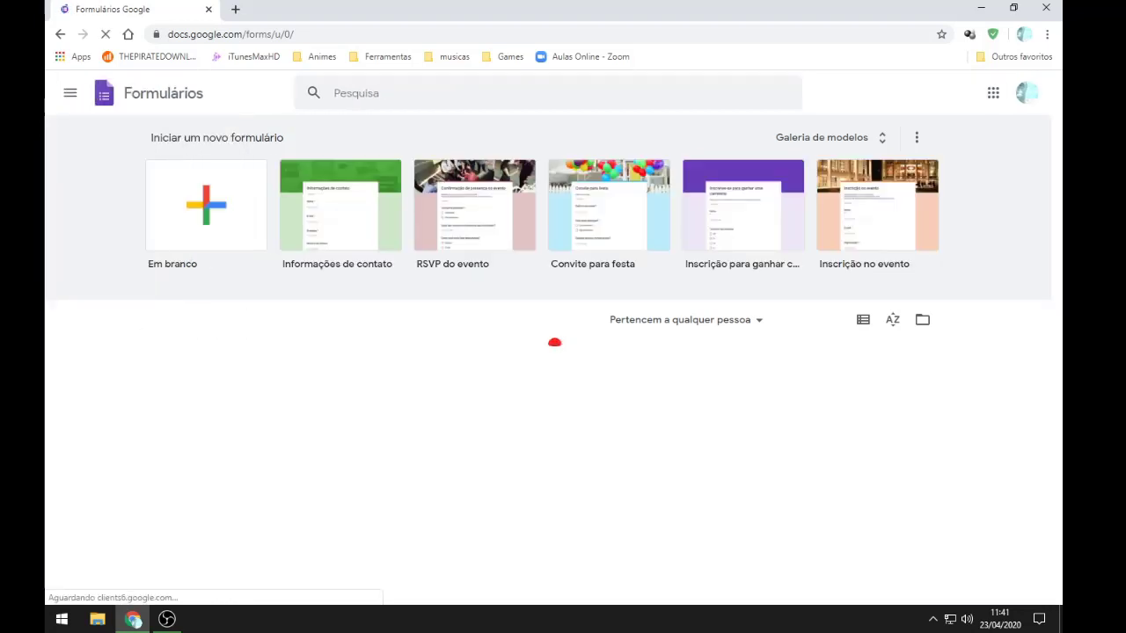
pyautogui.click(206, 205)
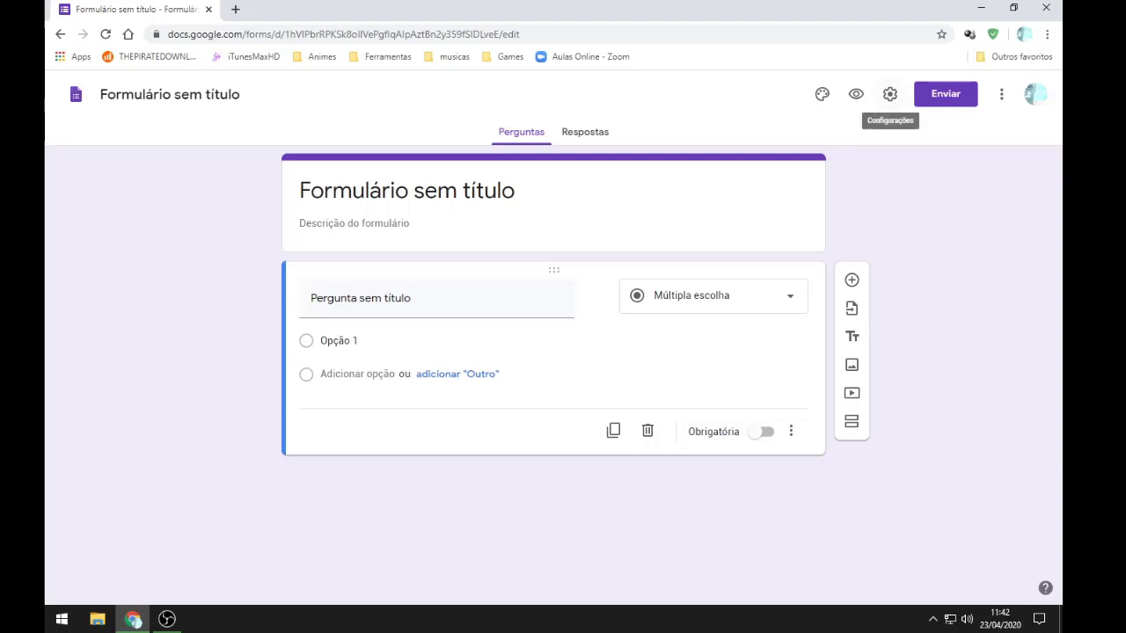
# Step: In form settings, tick 'Coletar endereços de e-mail' and 'Limitar a 1 resposta'
pyautogui.click(890, 94)
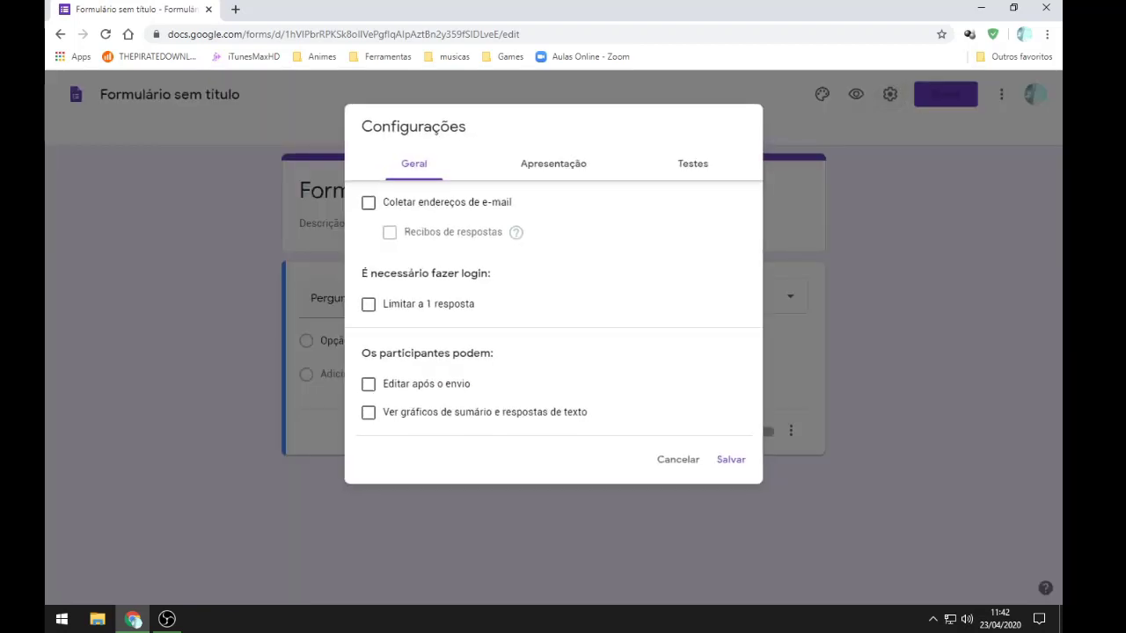
pyautogui.click(678, 459)
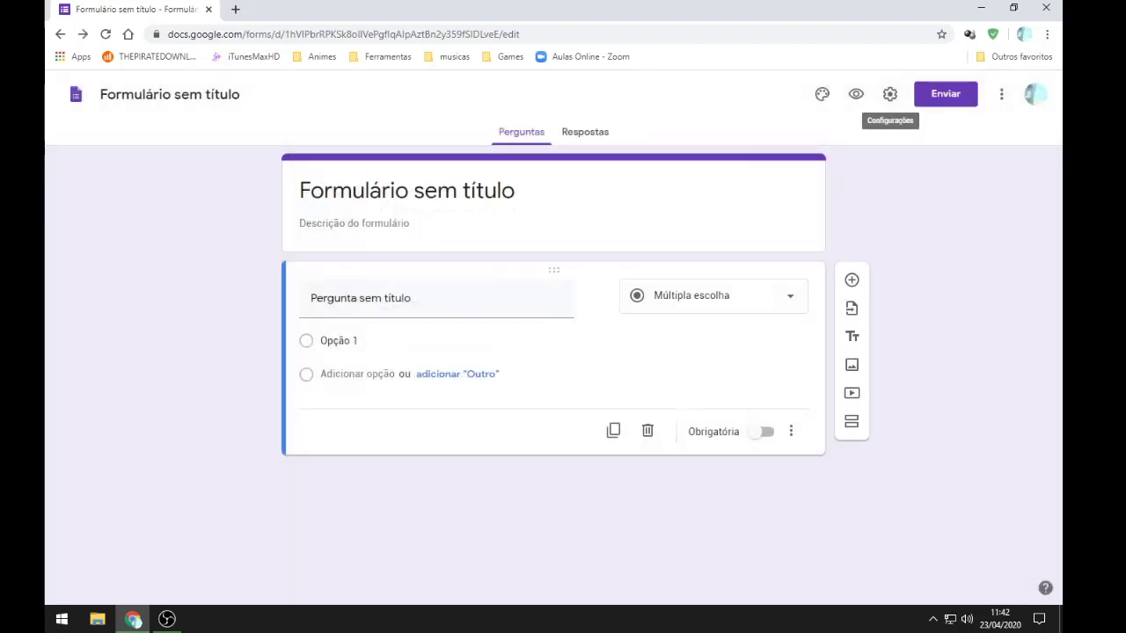
pyautogui.click(890, 94)
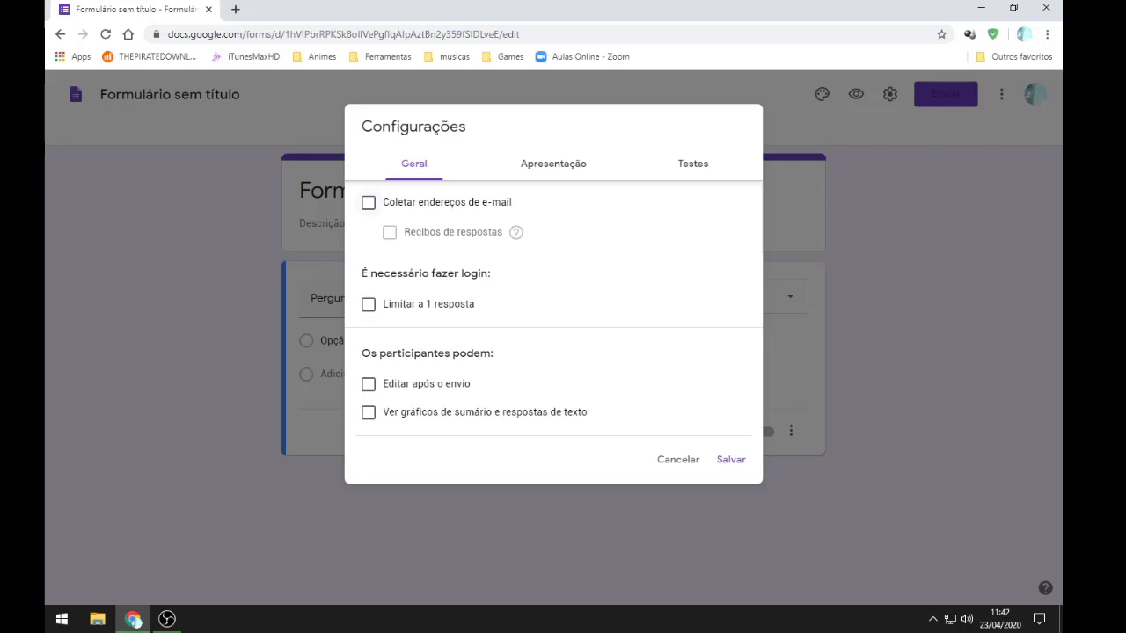
pyautogui.click(368, 203)
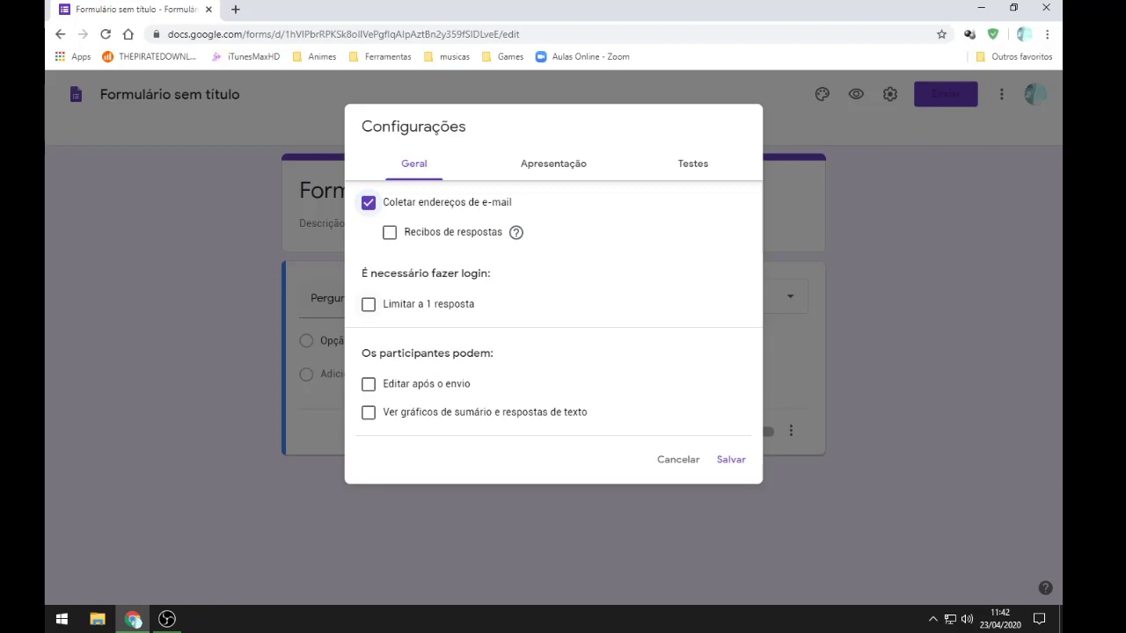
pyautogui.click(369, 305)
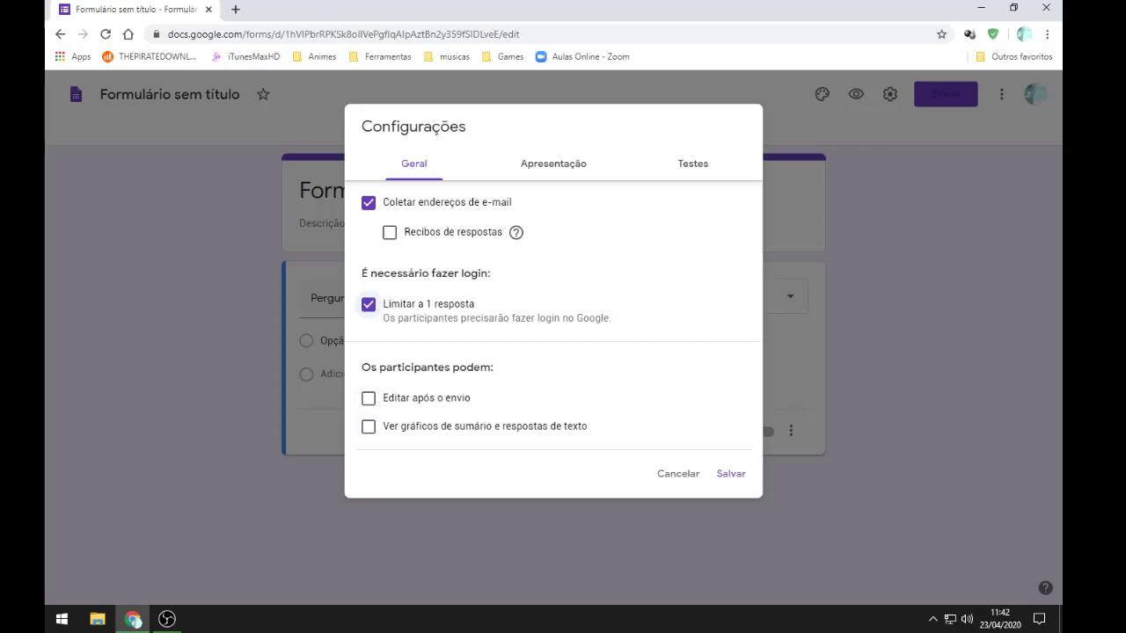
pyautogui.click(553, 164)
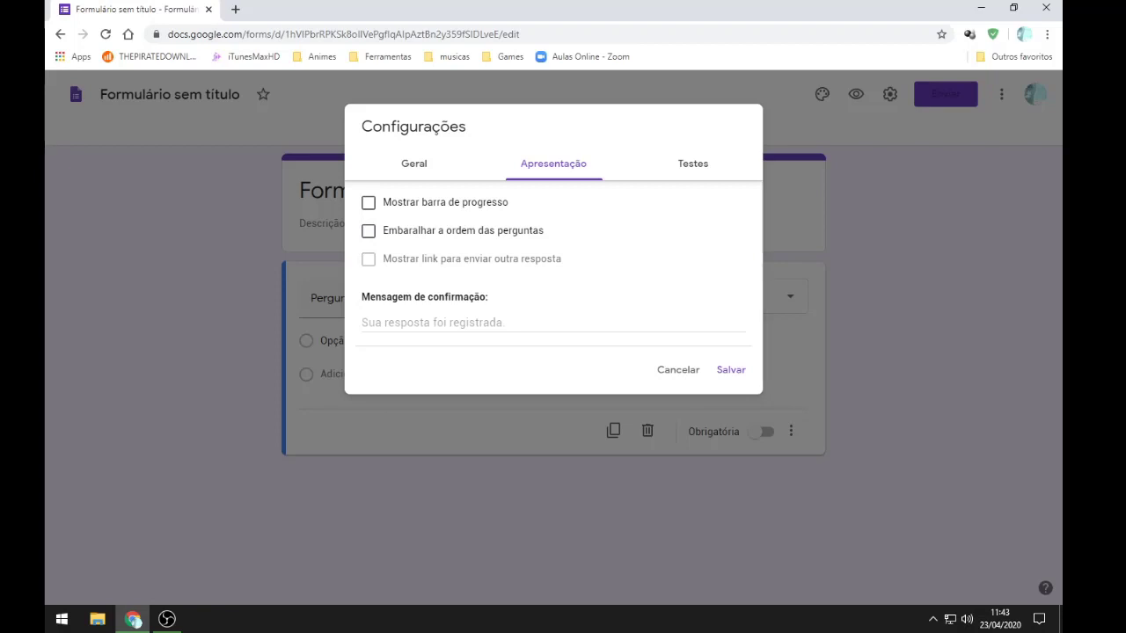
# Step: Set the confirmation message to 'Prova finalizada com Sucesso !'
pyautogui.click(553, 322)
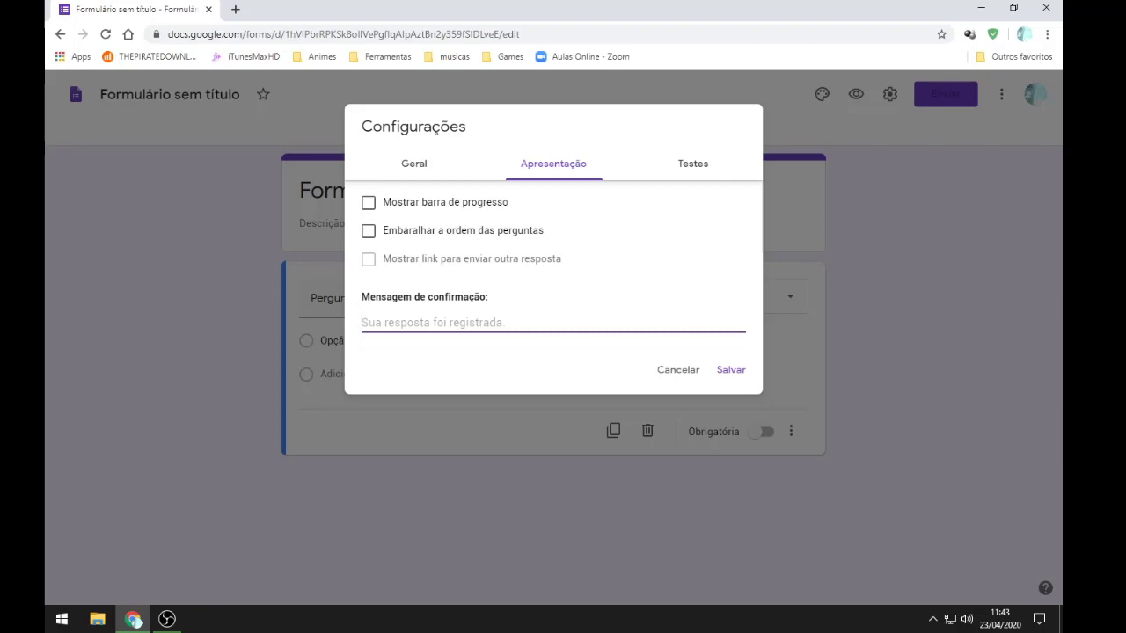
pyautogui.write('Prov')
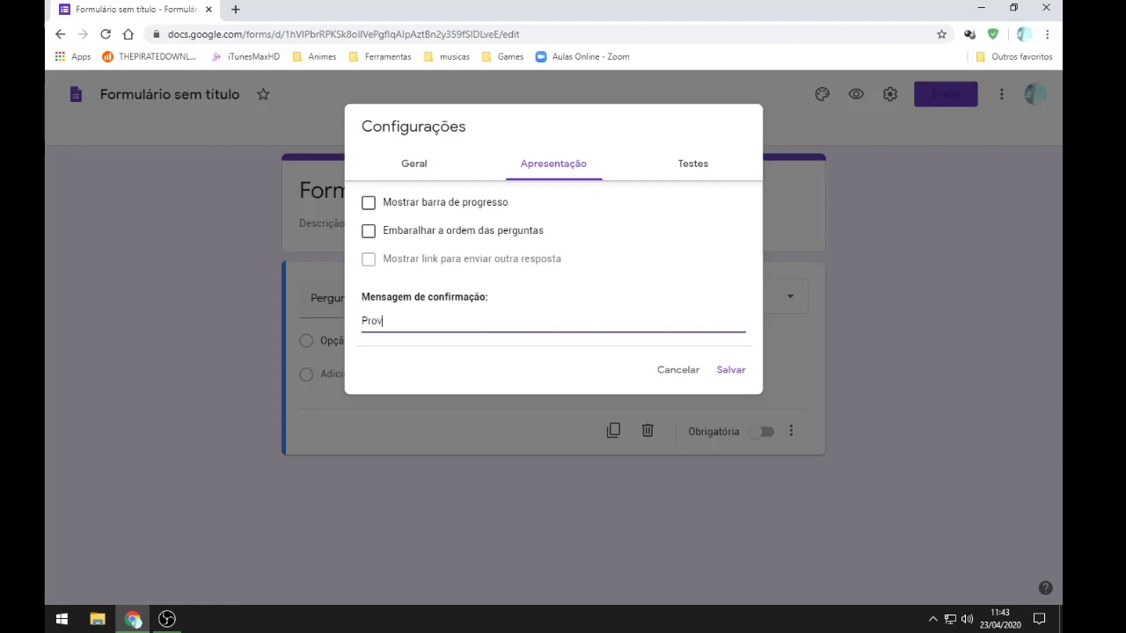
pyautogui.write('a finalizada com Sucesso')
pyautogui.press('BackSpace')
pyautogui.press('BackSpace')
pyautogui.press('BackSpace')
pyautogui.press('BackSpace')
pyautogui.press('BackSpace')
pyautogui.press('BackSpace')
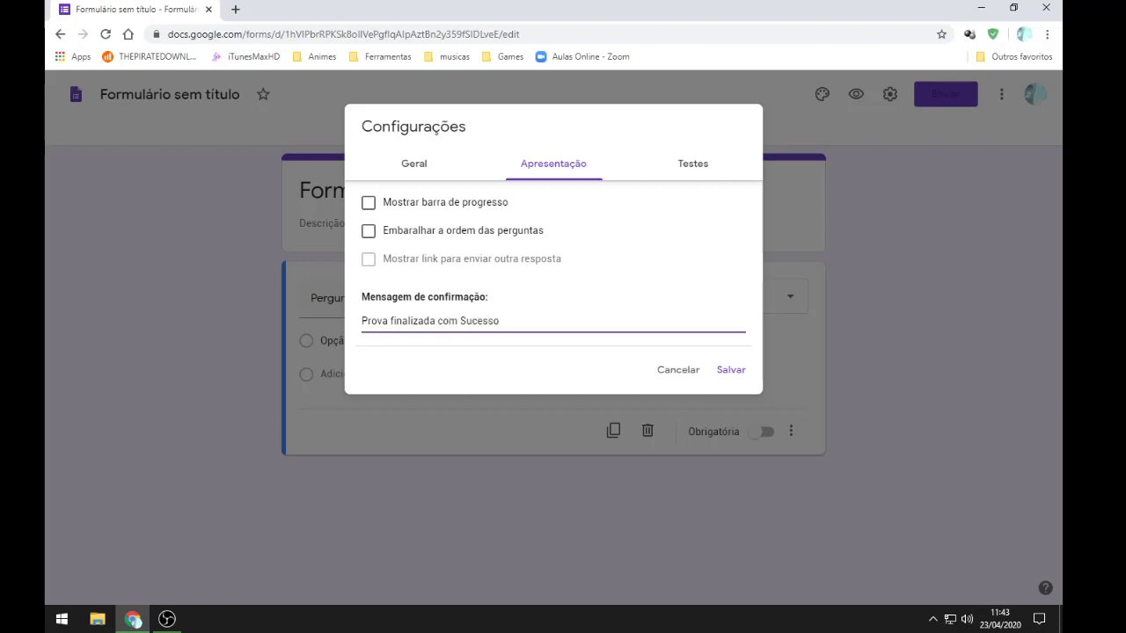
pyautogui.write('ucesso !')
pyautogui.press('Return')
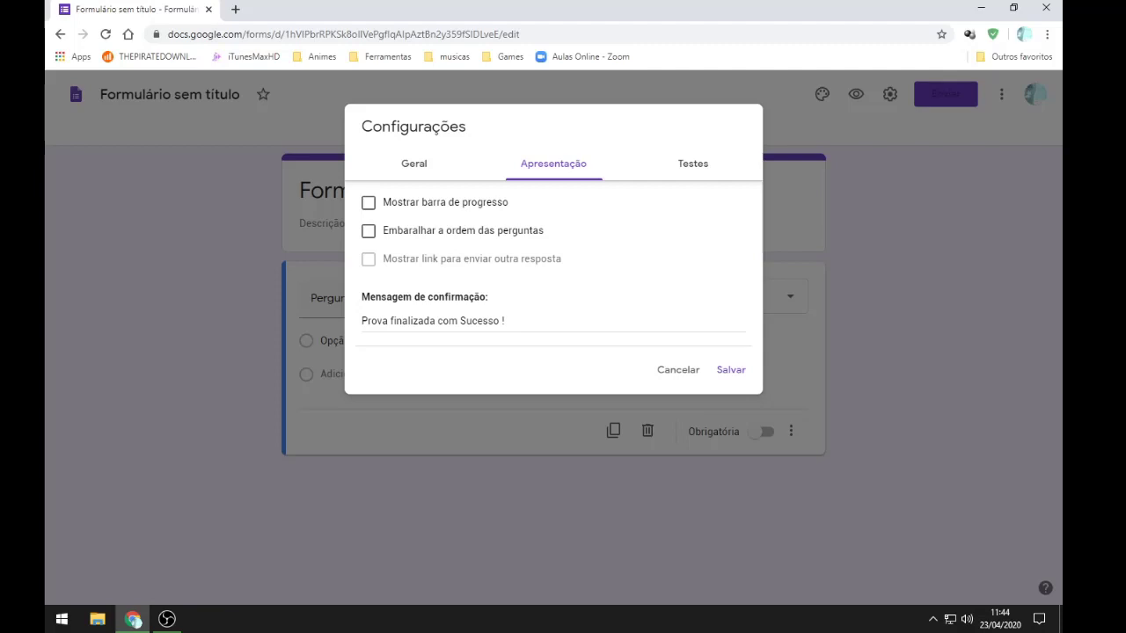
pyautogui.click(692, 163)
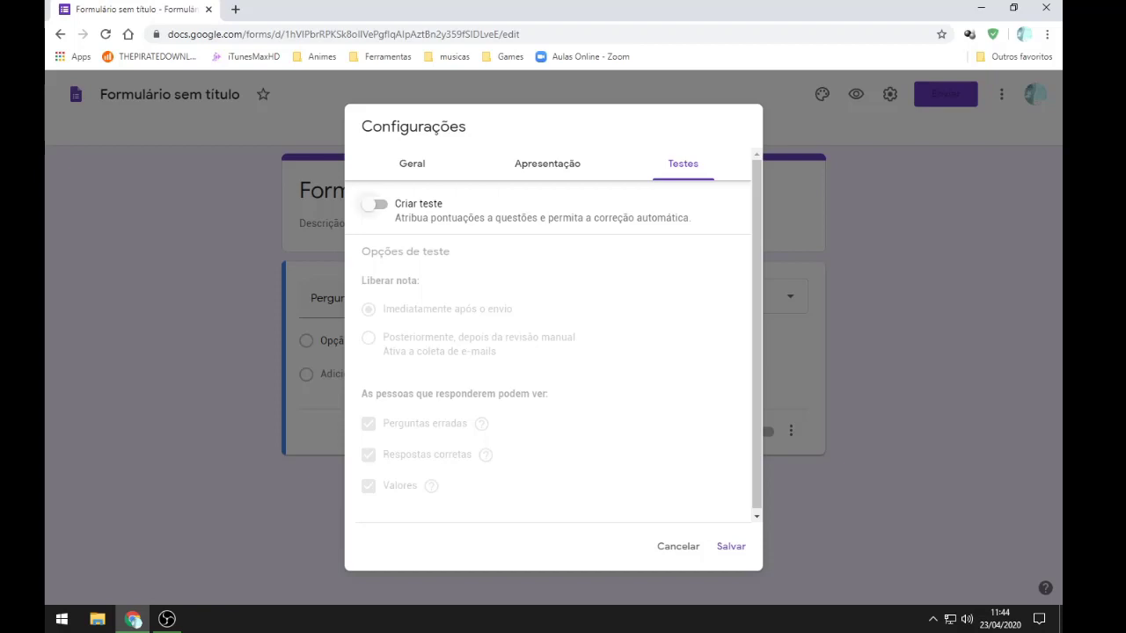
# Step: Make the form a quiz that releases grades immediately after submission
pyautogui.click(375, 203)
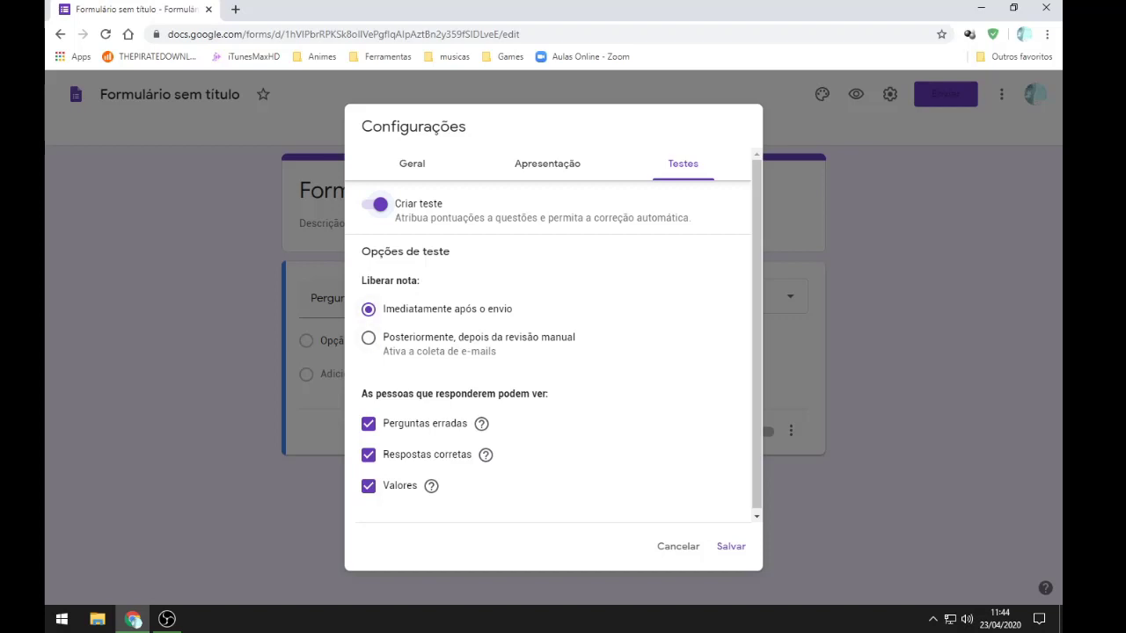
pyautogui.moveTo(384, 308); pyautogui.dragTo(513, 309)
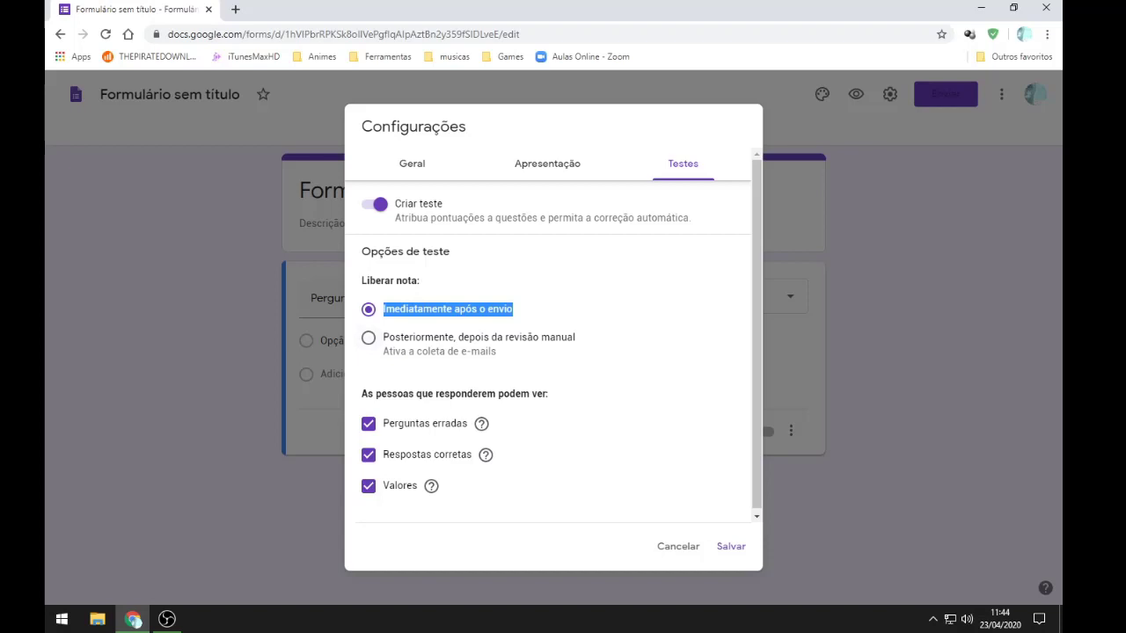
pyautogui.click(368, 338)
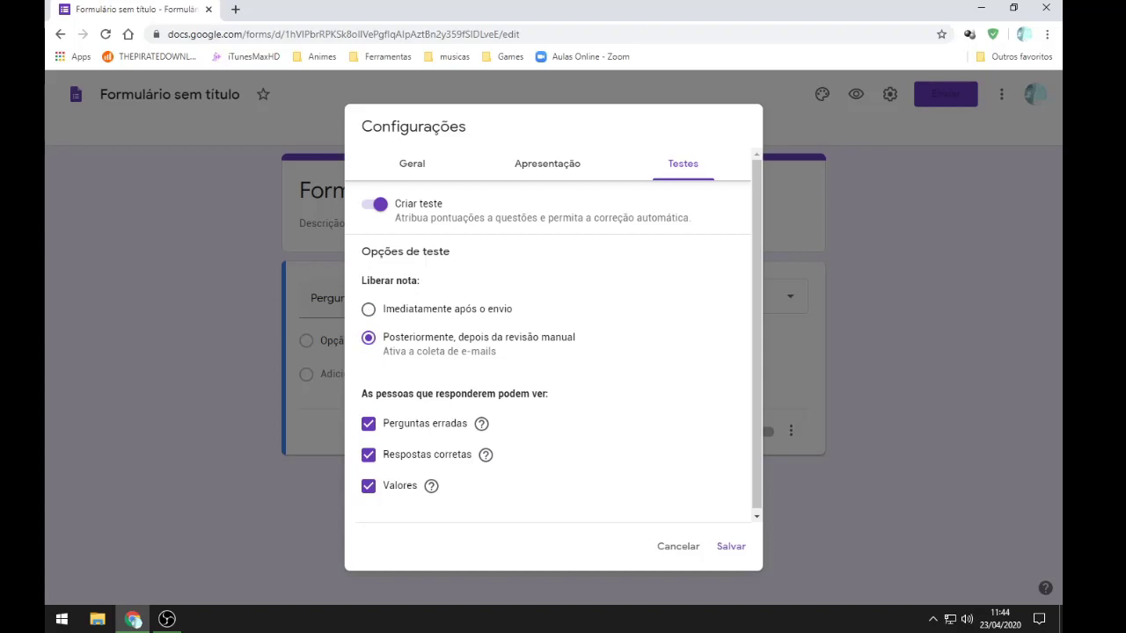
pyautogui.click(368, 308)
# Step: Hide missed questions, correct answers and point values from respondents, then save the settings
pyautogui.moveTo(421, 393); pyautogui.dragTo(549, 393)
pyautogui.click(549, 393)
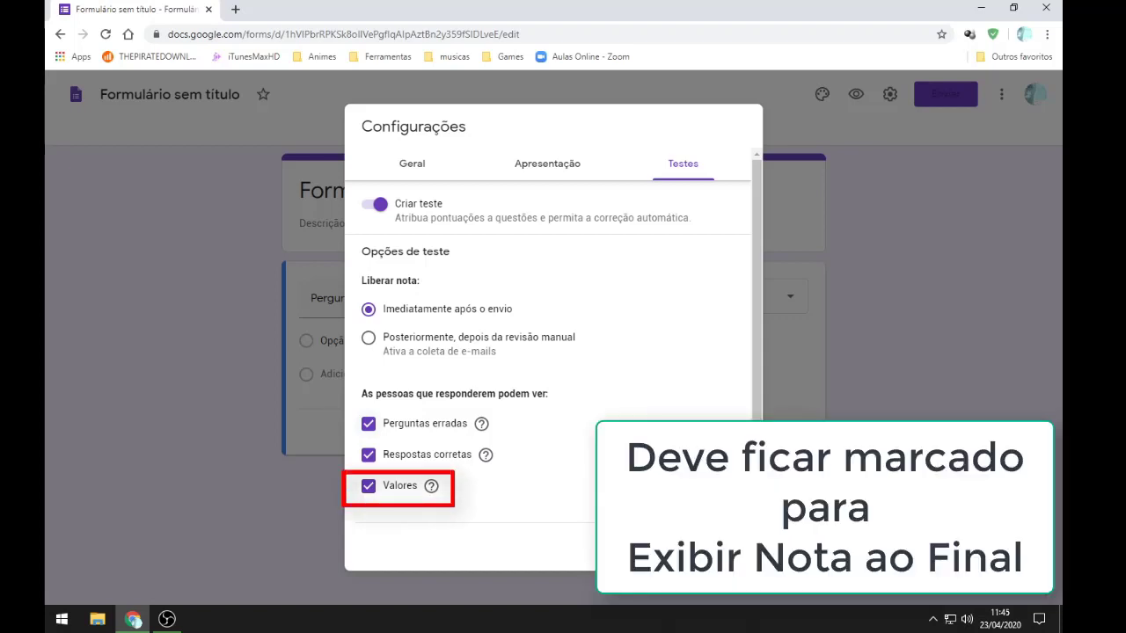
pyautogui.click(368, 423)
pyautogui.click(368, 455)
pyautogui.click(368, 485)
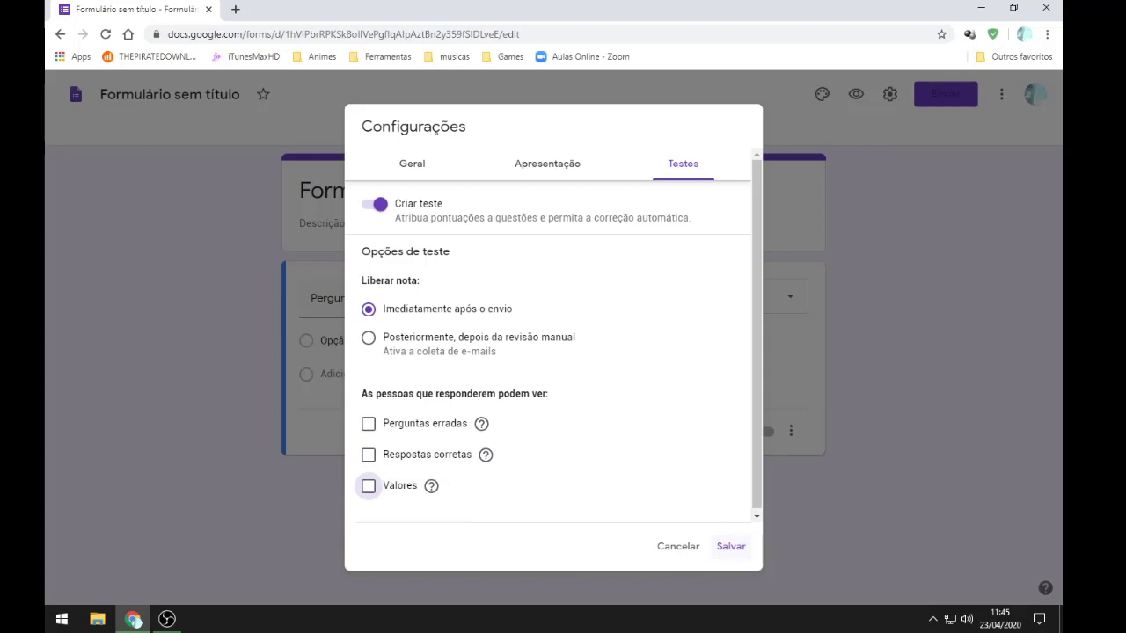
pyautogui.click(730, 546)
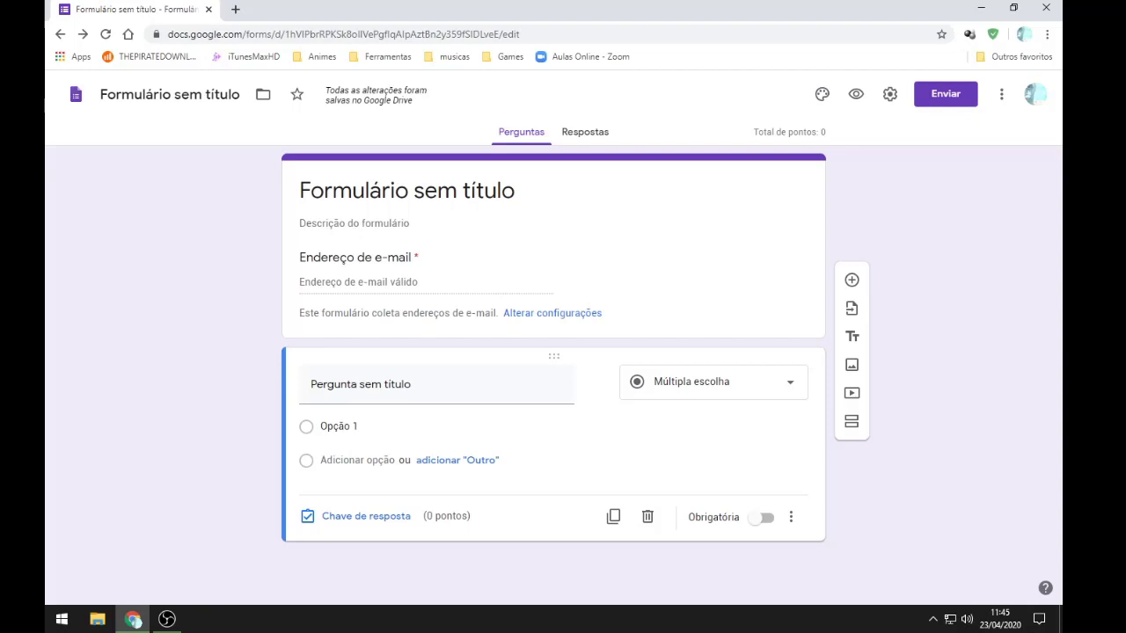
# Step: Add a second section and retitle the form 'DADOS DO ALUNO'
pyautogui.click(686, 271)
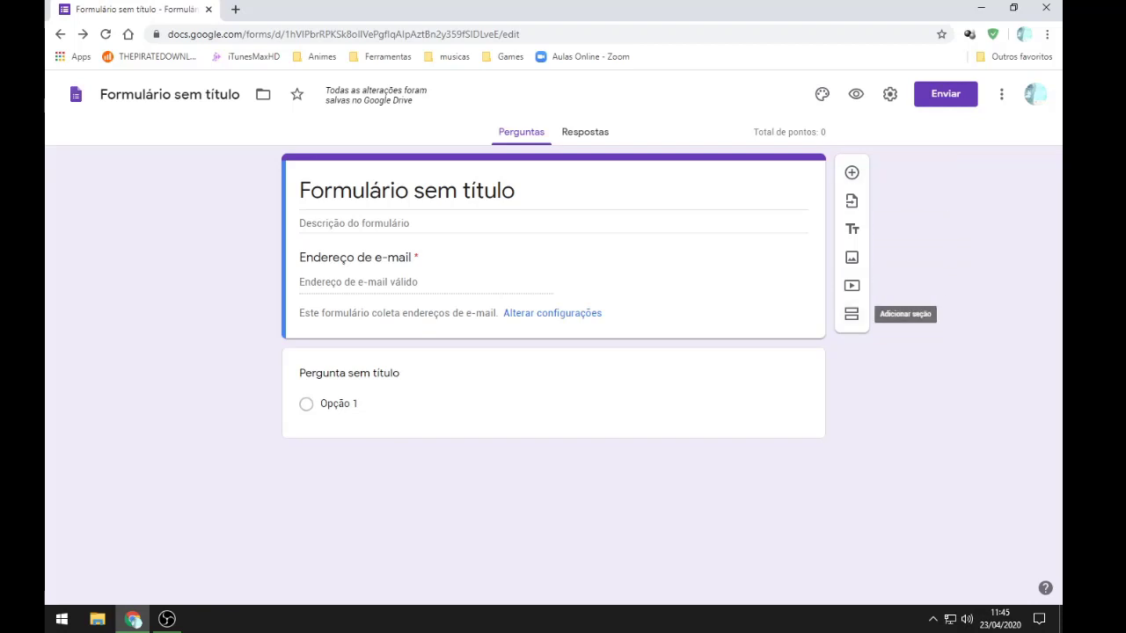
pyautogui.click(851, 314)
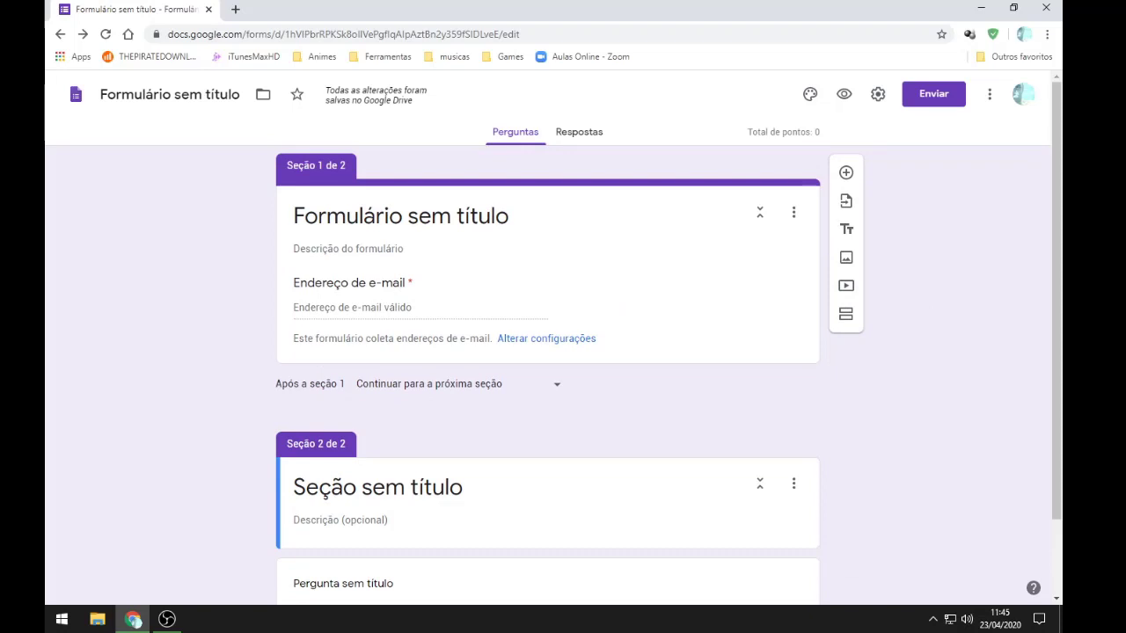
pyautogui.click(510, 216)
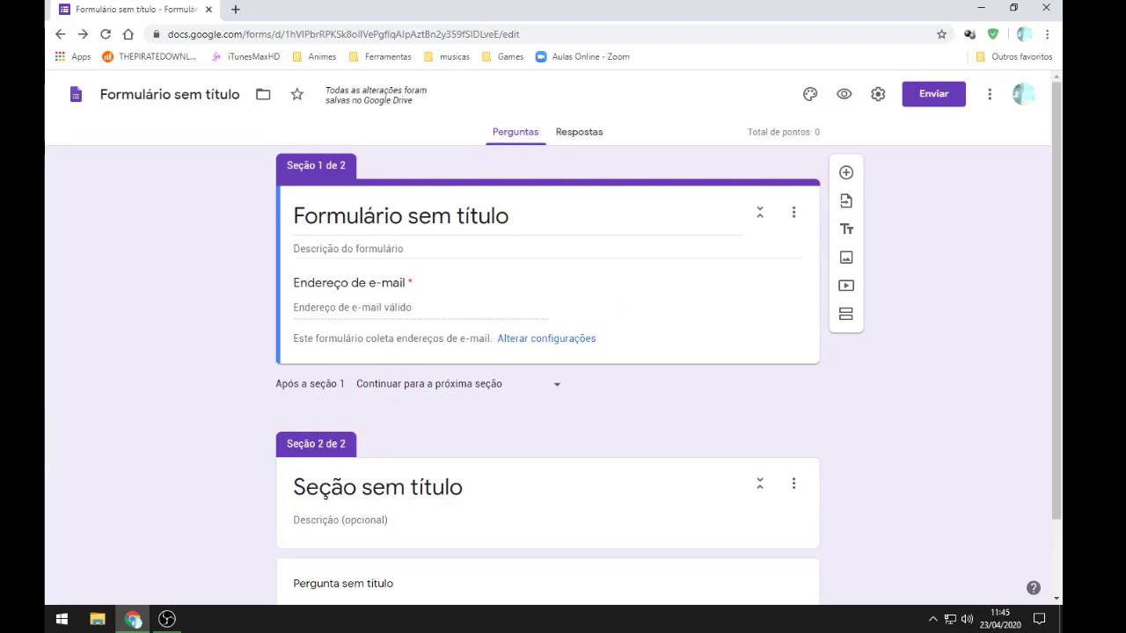
pyautogui.click(512, 216)
pyautogui.moveTo(510, 216); pyautogui.dragTo(293, 216)
pyautogui.write('D')
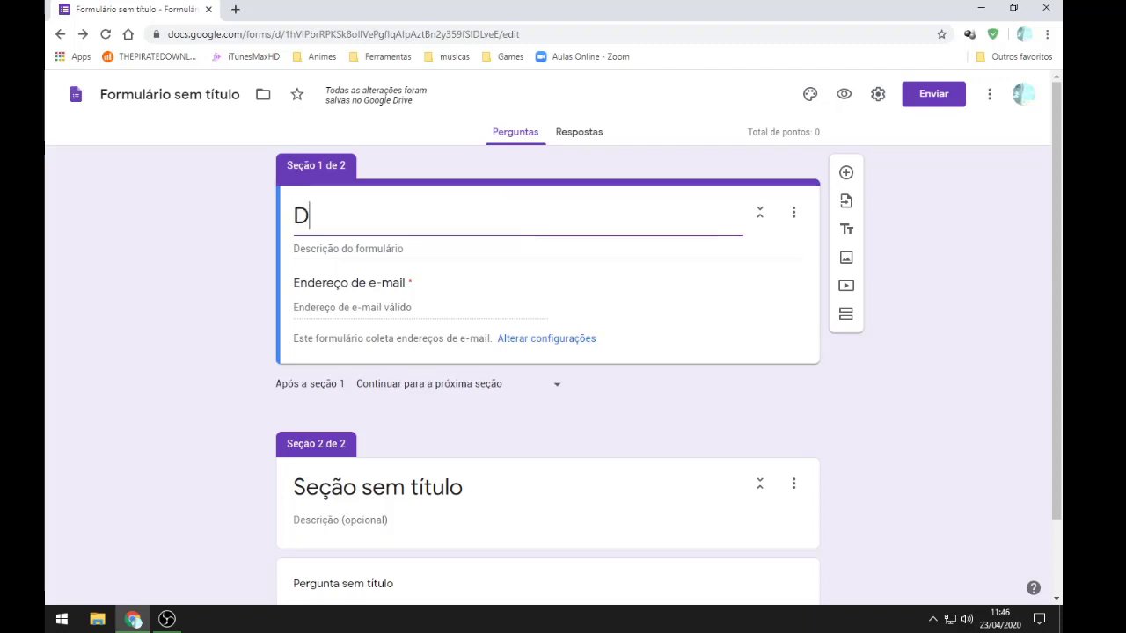
pyautogui.write('ADOS DO ALUNO')
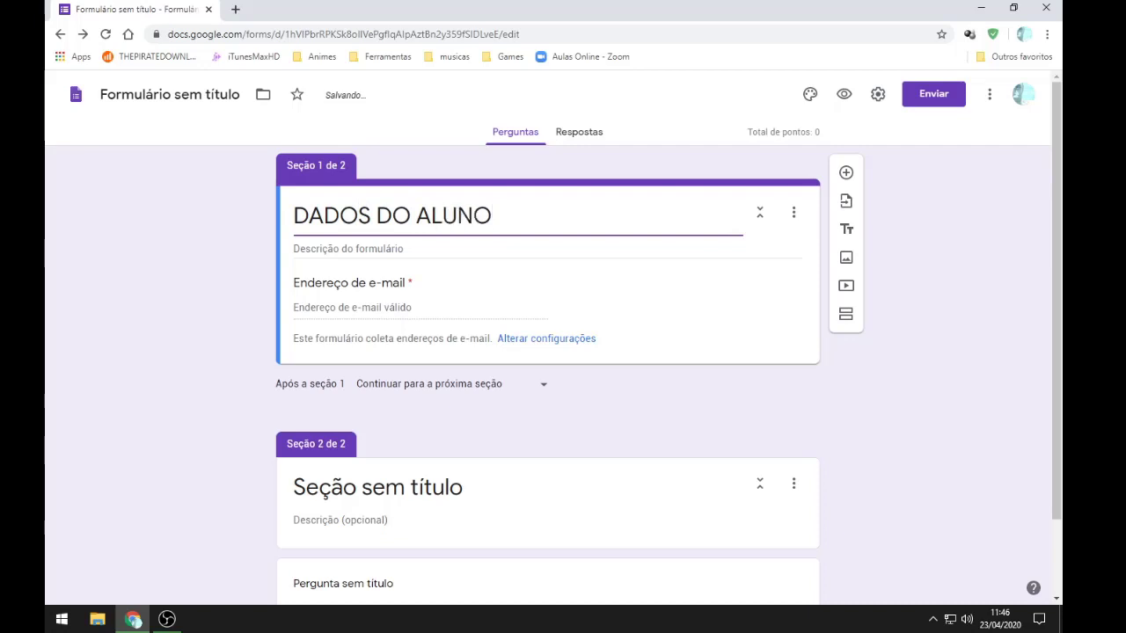
pyautogui.press('Tab')
pyautogui.press('Tab')
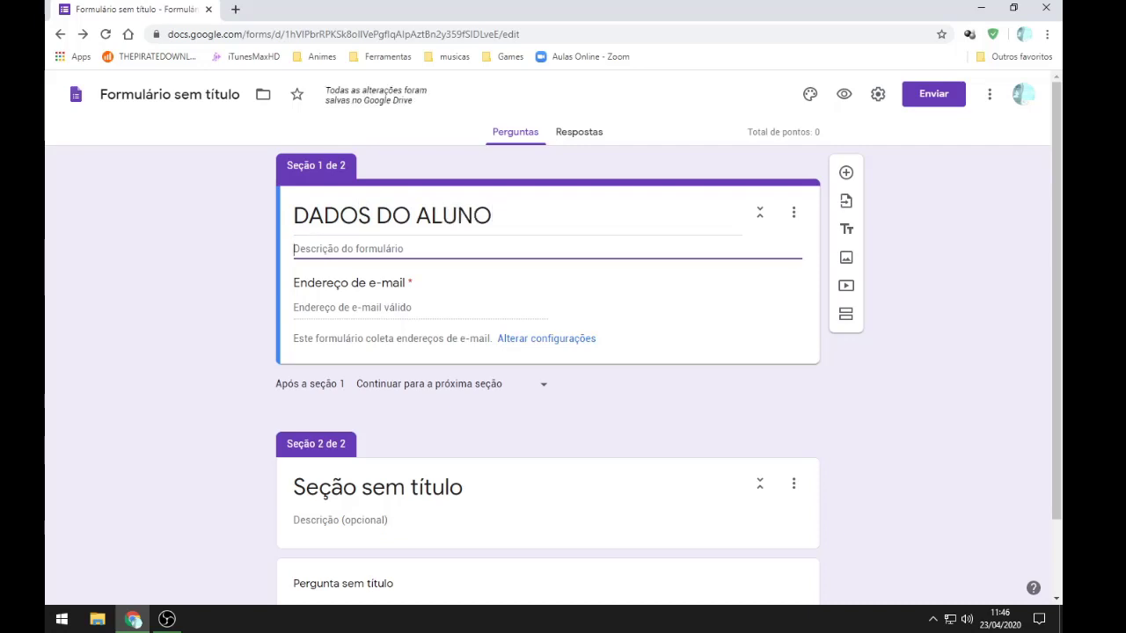
# Step: Enter the description 'Entre com os dados pessoais para continuar a prova'
pyautogui.write('En')
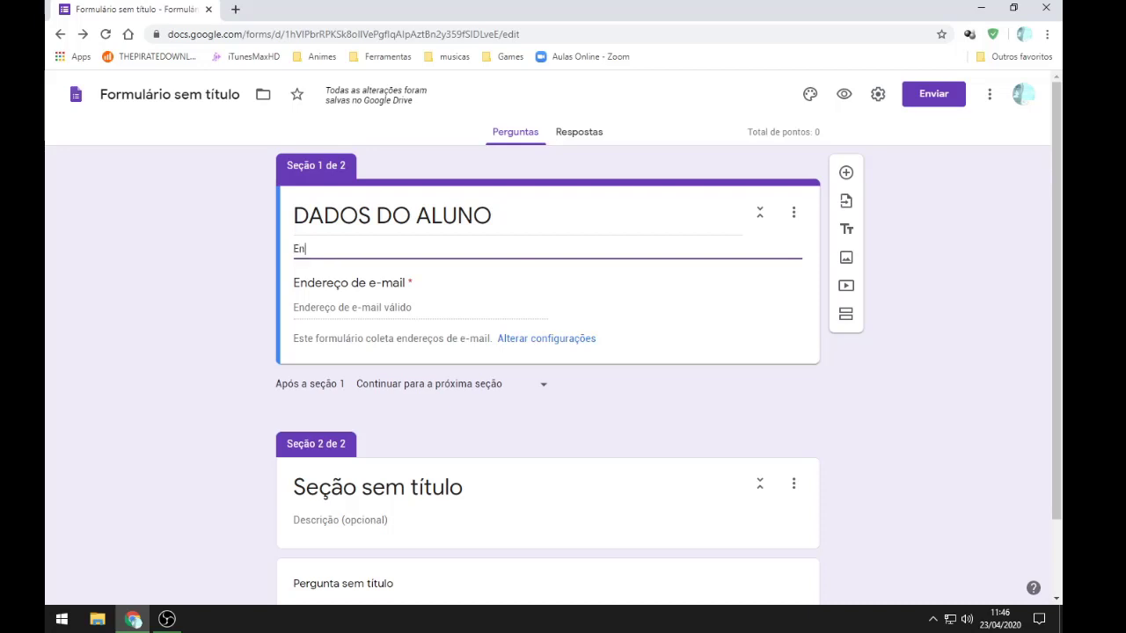
pyautogui.write('tre com d')
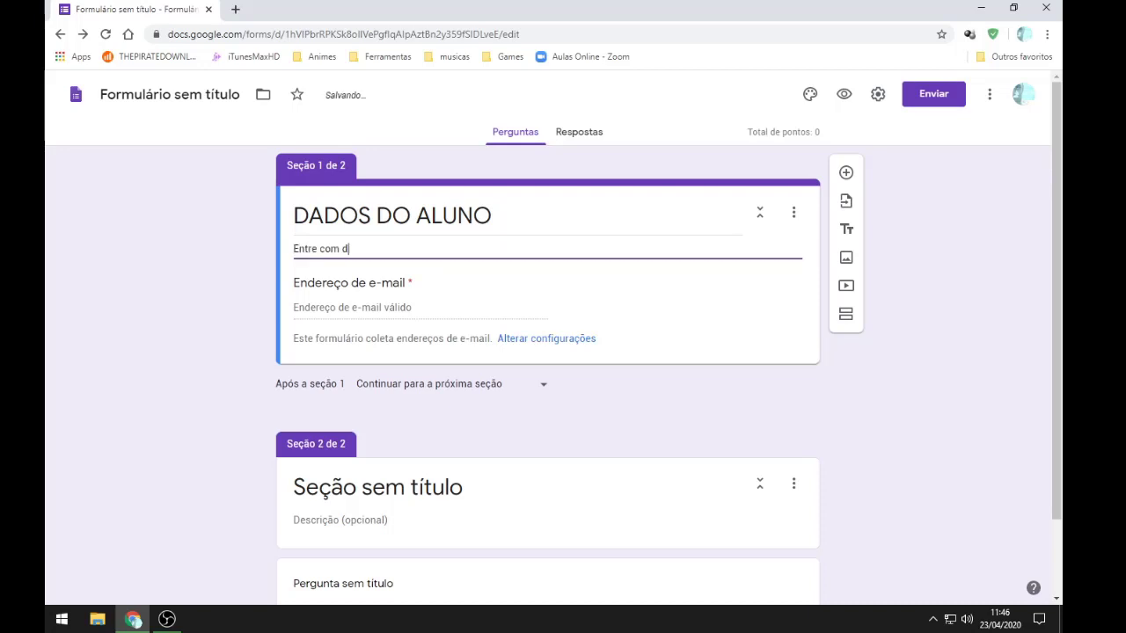
pyautogui.press('BackSpace')
pyautogui.write('os dados pess')
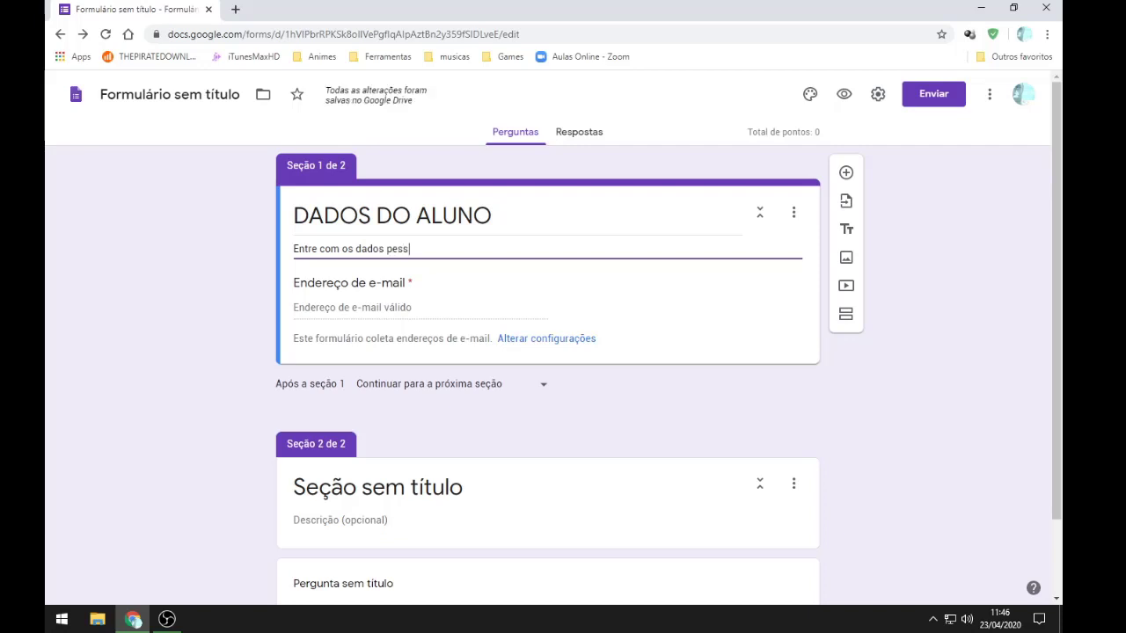
pyautogui.write('oais para scontina')
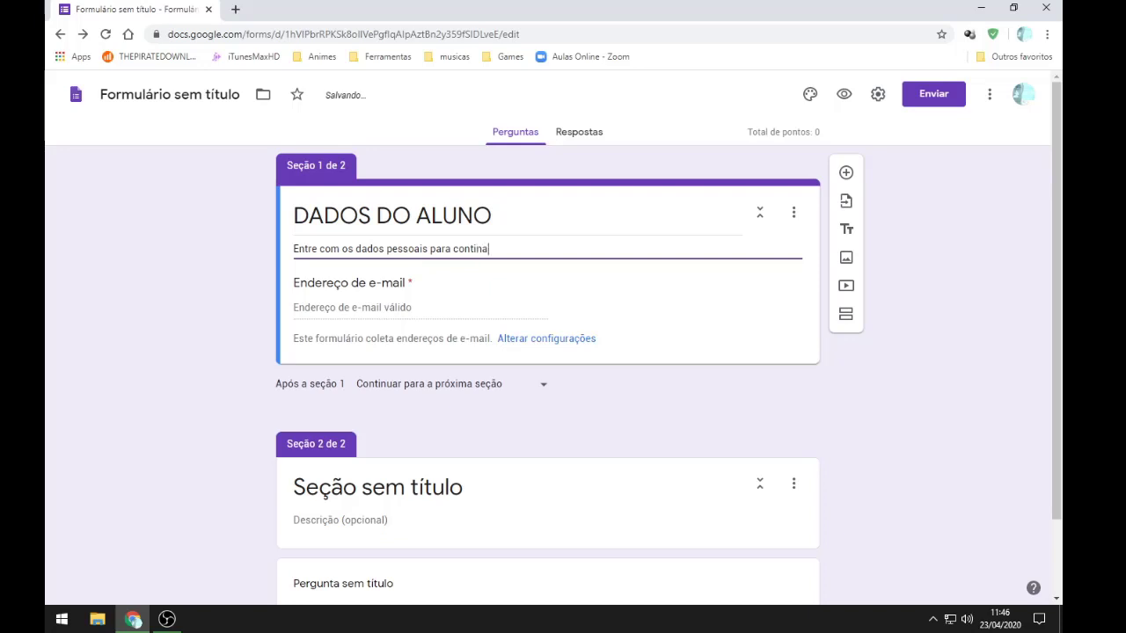
pyautogui.press('BackSpace')
pyautogui.write('uar a provar')
pyautogui.press('BackSpace')
pyautogui.press('Tab')
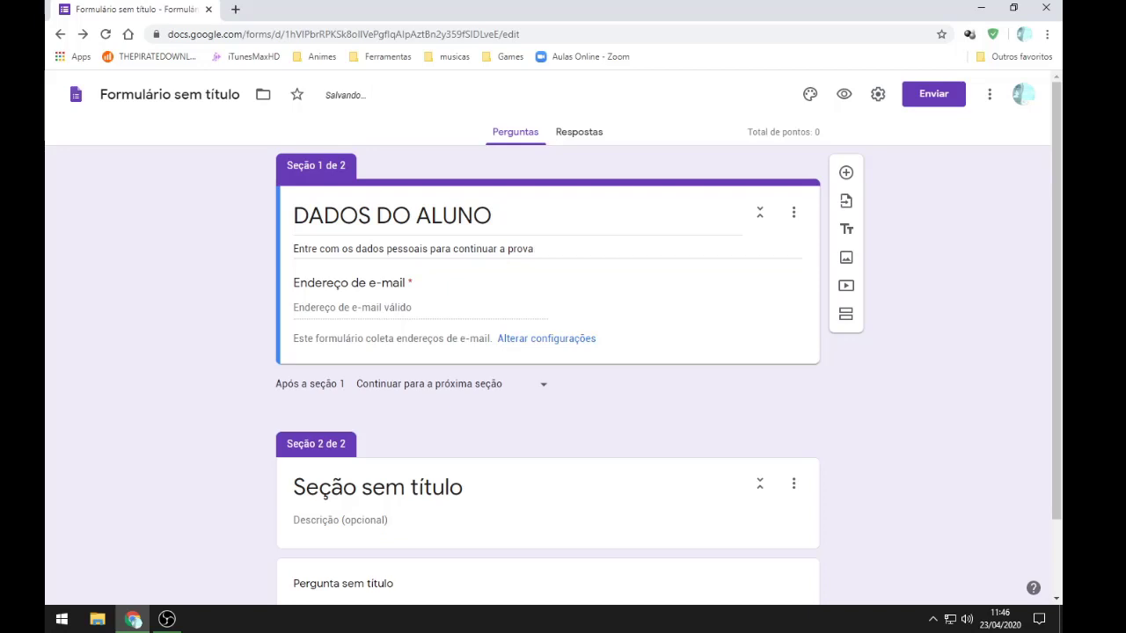
pyautogui.press('Tab')
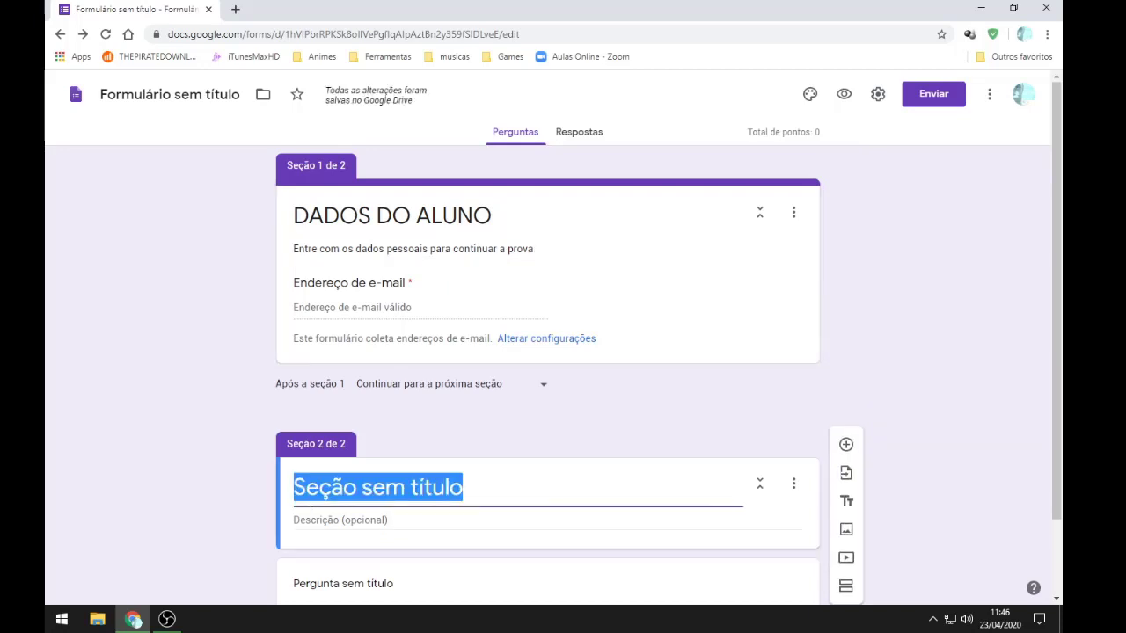
# Step: Replace the second section's old title with 'PROVA 24/04/20 - Turma1'
pyautogui.press('End')
pyautogui.hotkey('ctrl', 'shift', 'Left')
pyautogui.hotkey('ctrl', 'shift', 'Left')
pyautogui.hotkey('ctrl', 'shift', 'Left')
pyautogui.press('BackSpace')
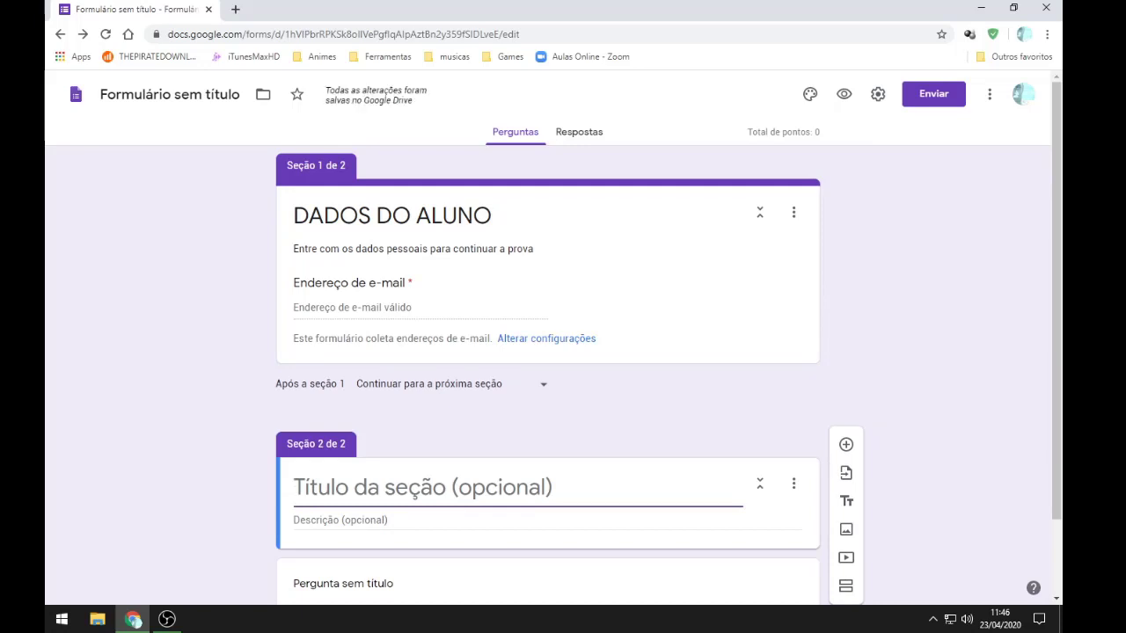
pyautogui.write('PROVA')
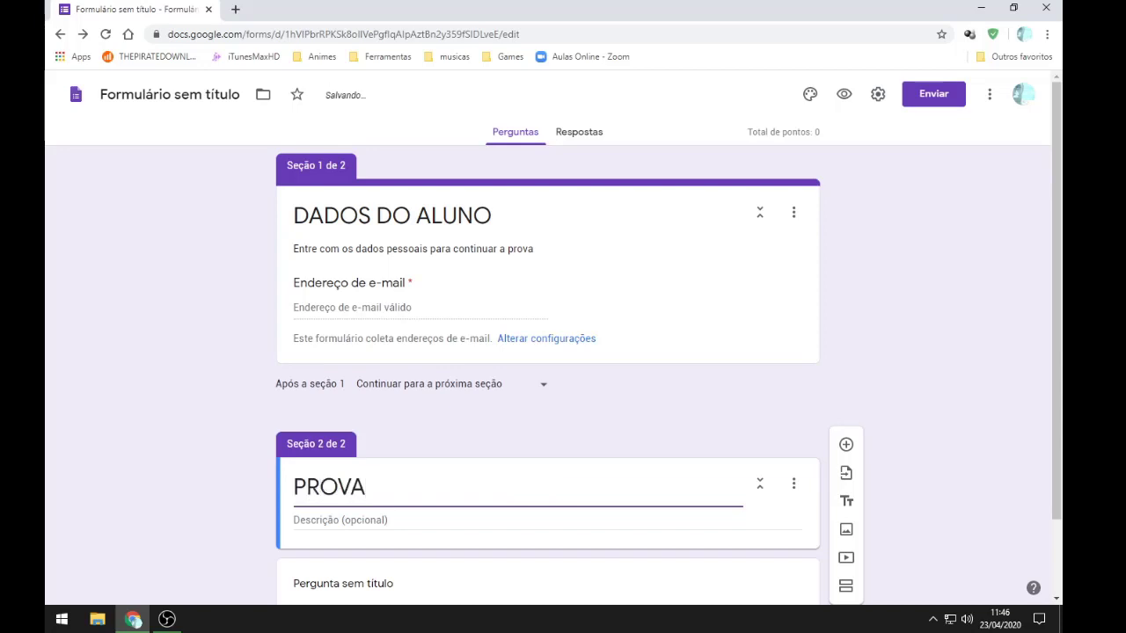
pyautogui.write(' 24')
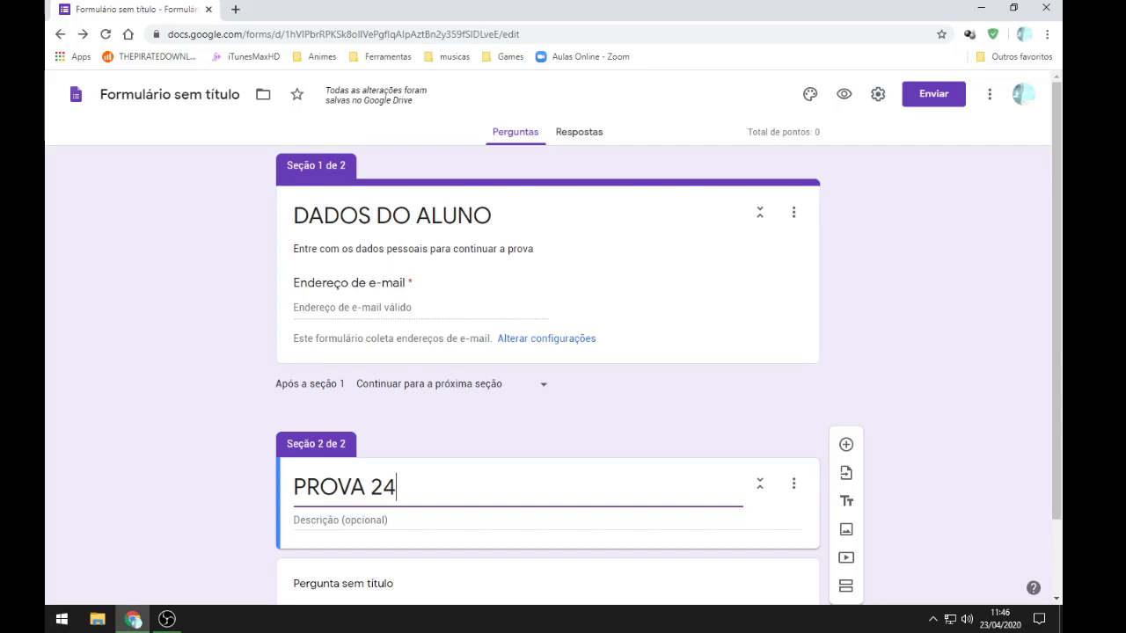
pyautogui.write('/04')
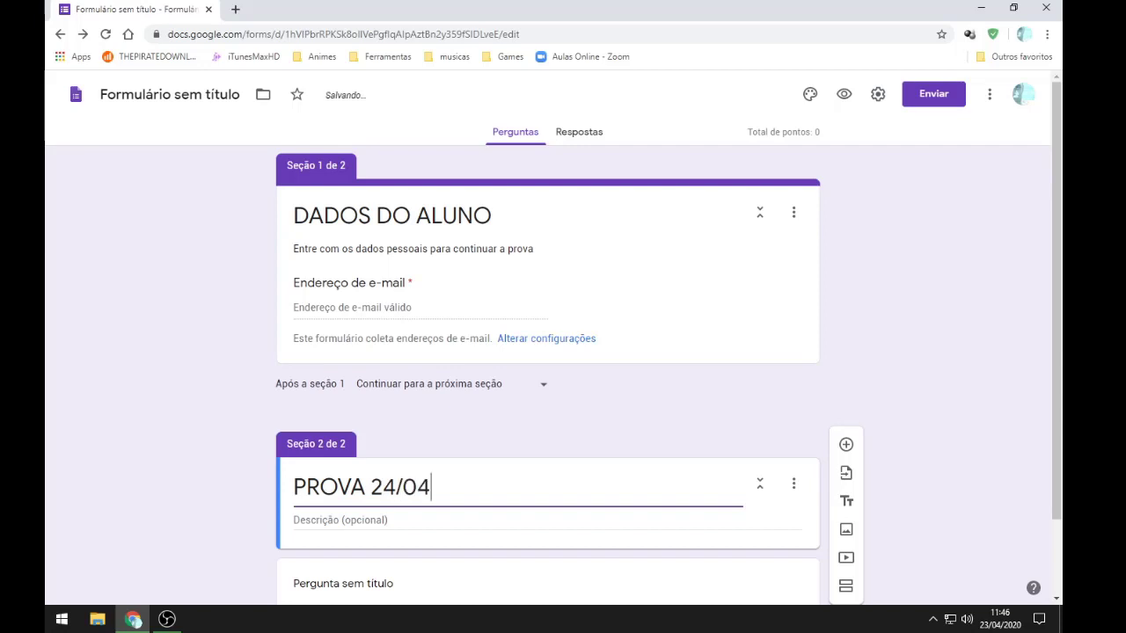
pyautogui.write('0')
pyautogui.press('BackSpace')
pyautogui.write('/20 -')
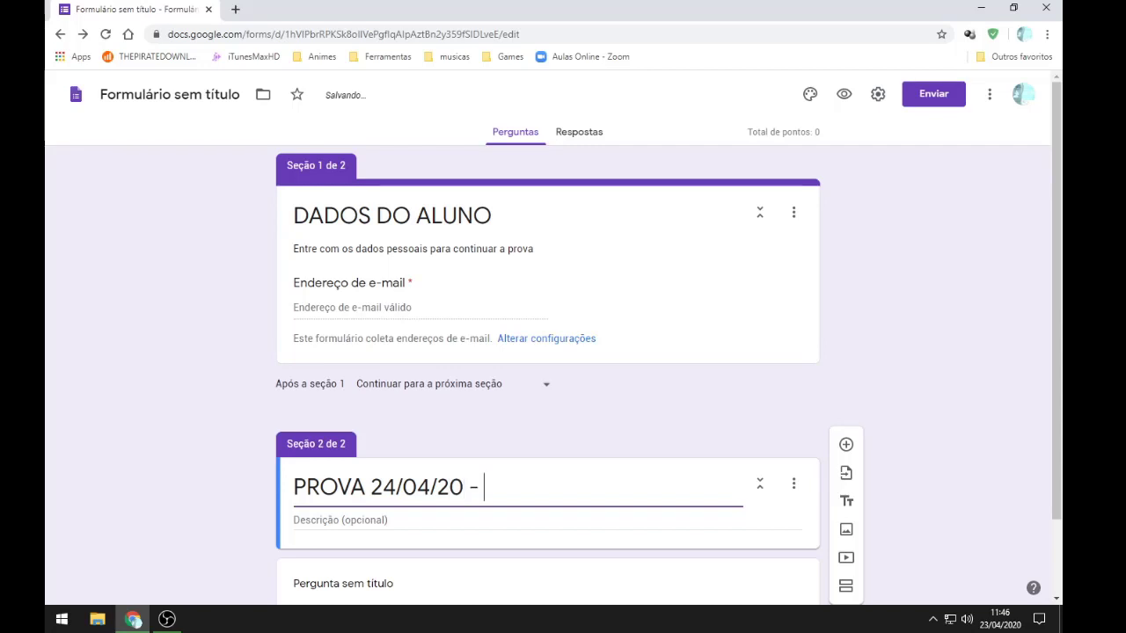
pyautogui.write(' Turma')
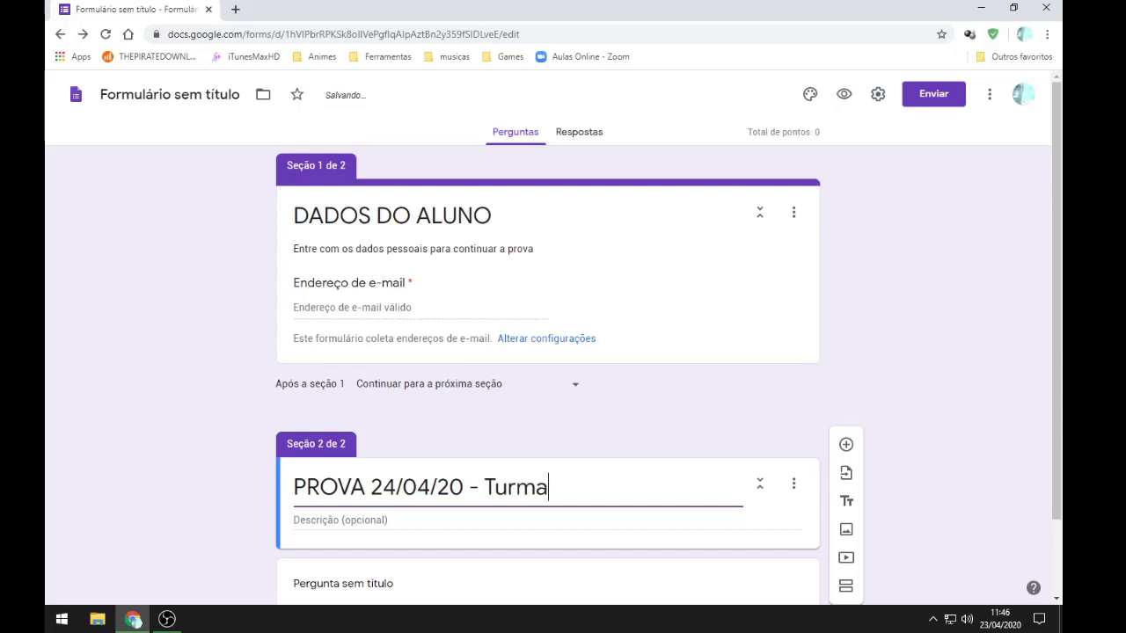
pyautogui.write('1')
# Step: Complete the section title as 'PROVA 24/04/20 - Turma1 - C. Gerais'
pyautogui.press('Left')
pyautogui.press('Left')
pyautogui.press('End')
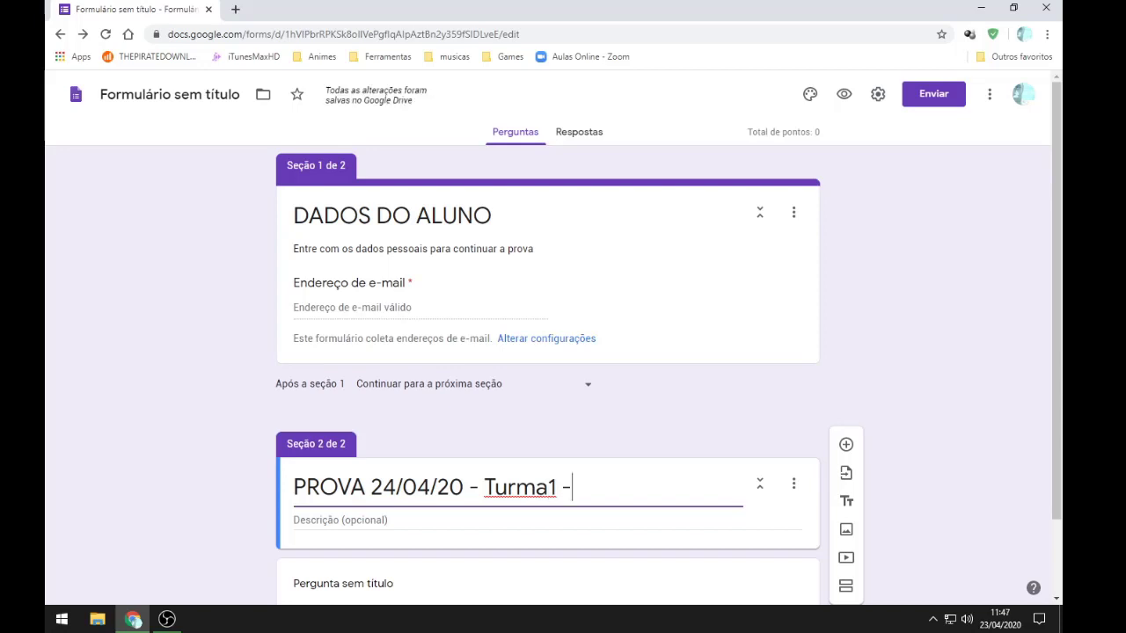
pyautogui.write('QConh')
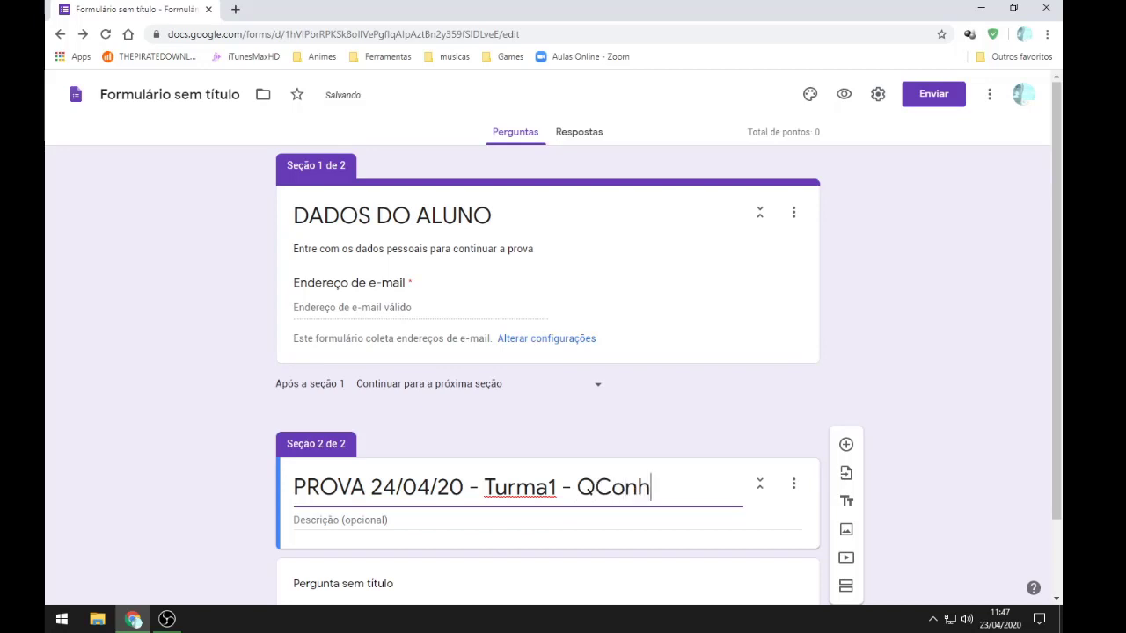
pyautogui.write('e')
pyautogui.press('BackSpace')
pyautogui.press('BackSpace')
pyautogui.press('BackSpace')
pyautogui.press('BackSpace')
pyautogui.press('BackSpace')
pyautogui.press('BackSpace')
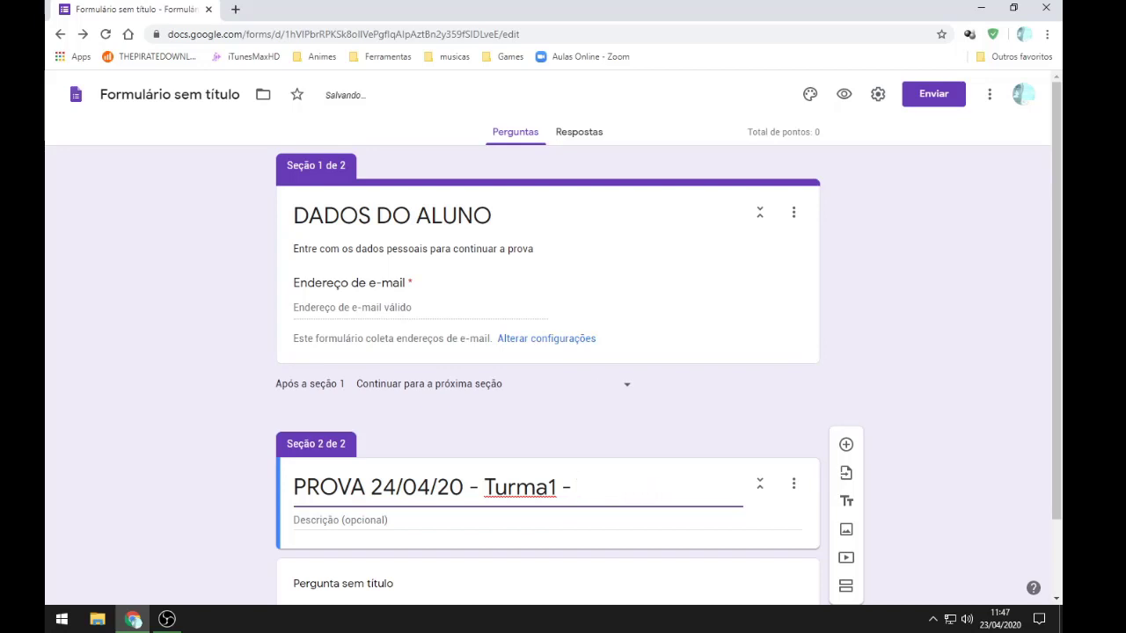
pyautogui.write('C. Gerais')
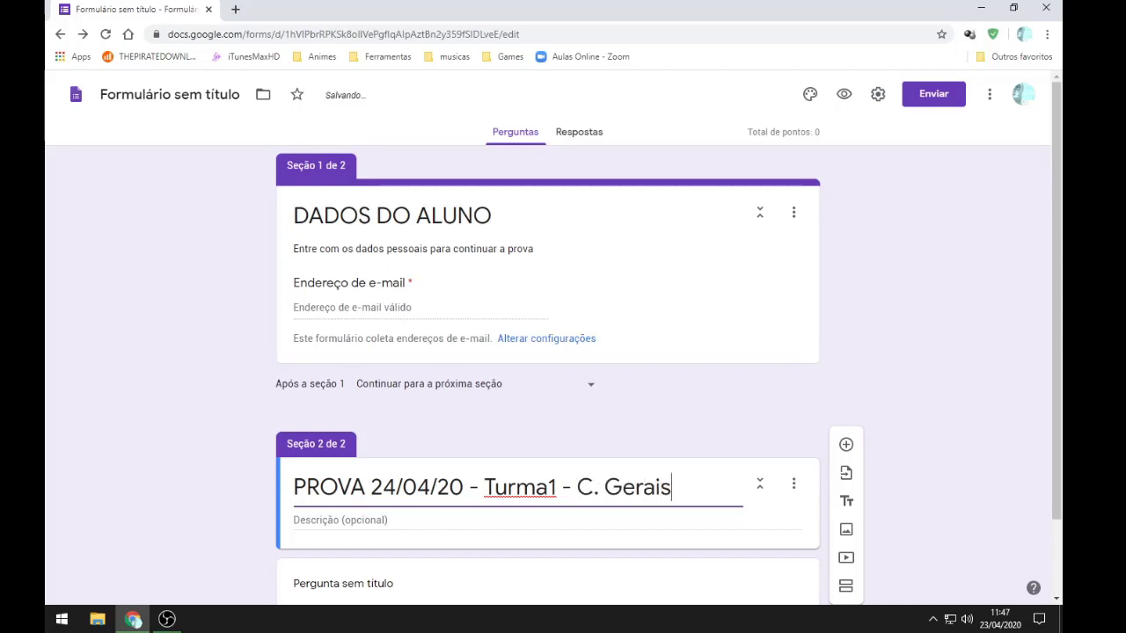
pyautogui.press('Tab')
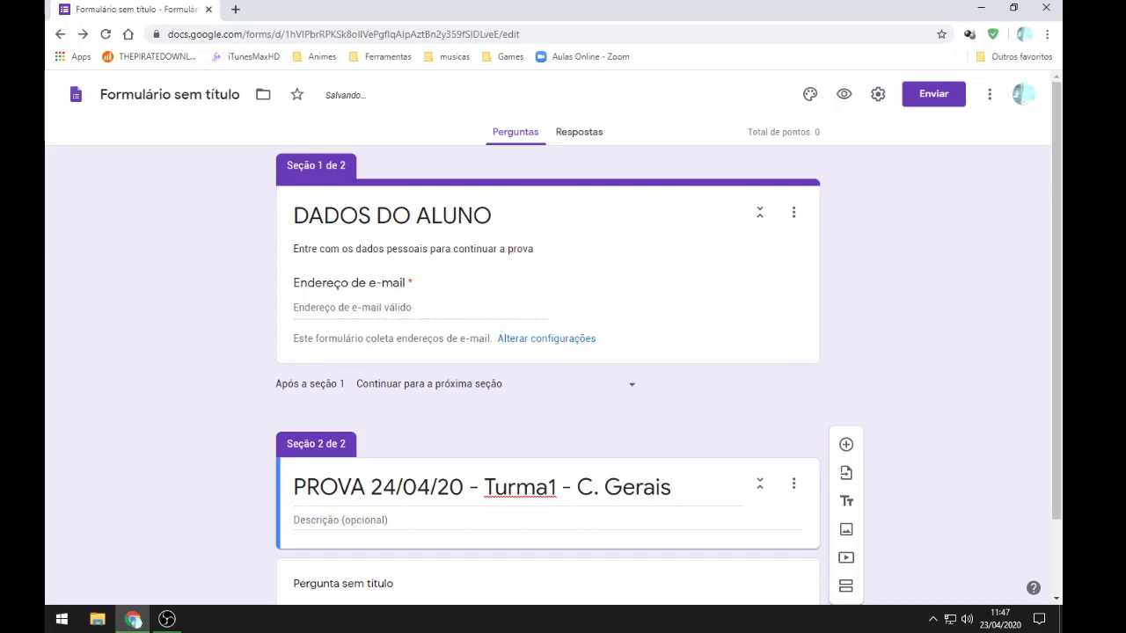
pyautogui.scroll(-2, 547, 374)
pyautogui.scroll(2, 546, 375)
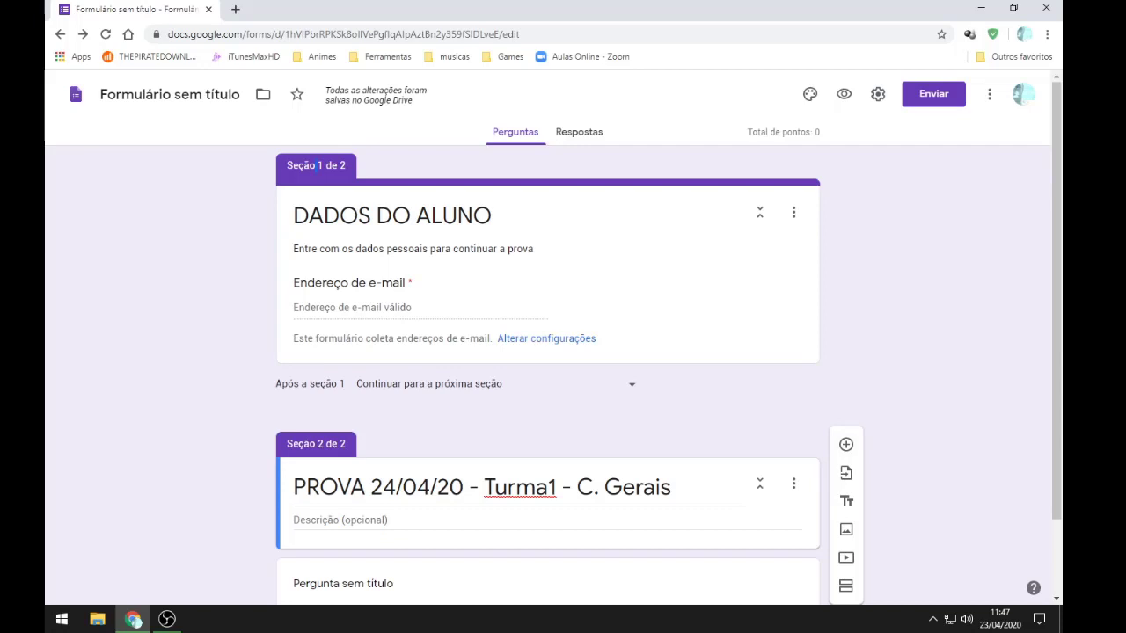
# Step: Add a question, then delete the empty untitled question cards from the second section
pyautogui.click(846, 444)
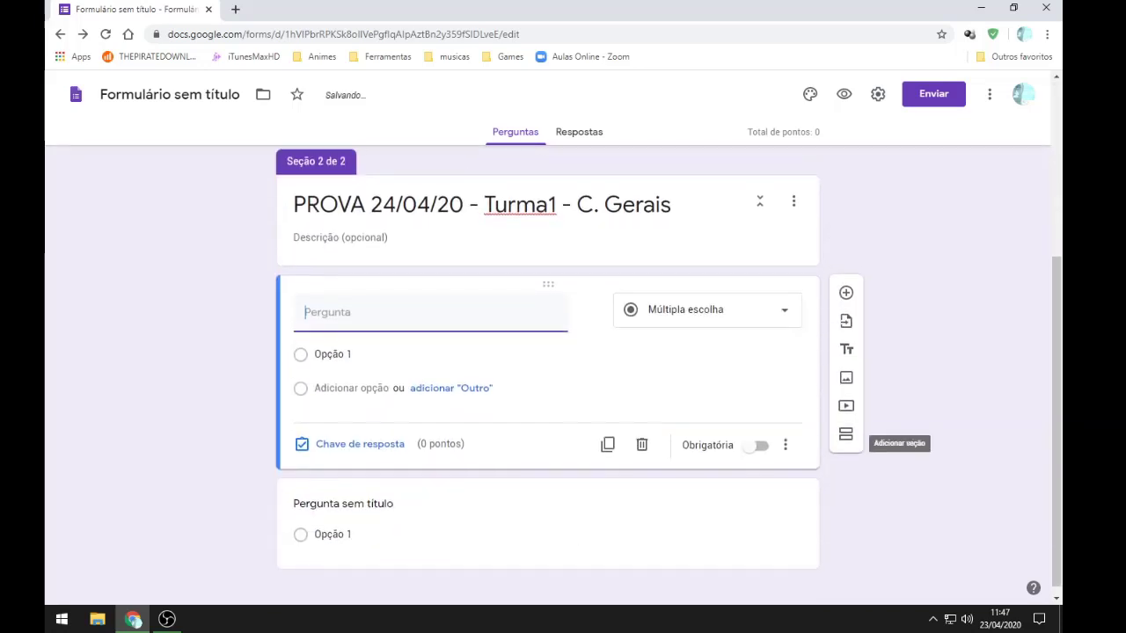
pyautogui.scroll(4, 749, 424)
pyautogui.click(677, 299)
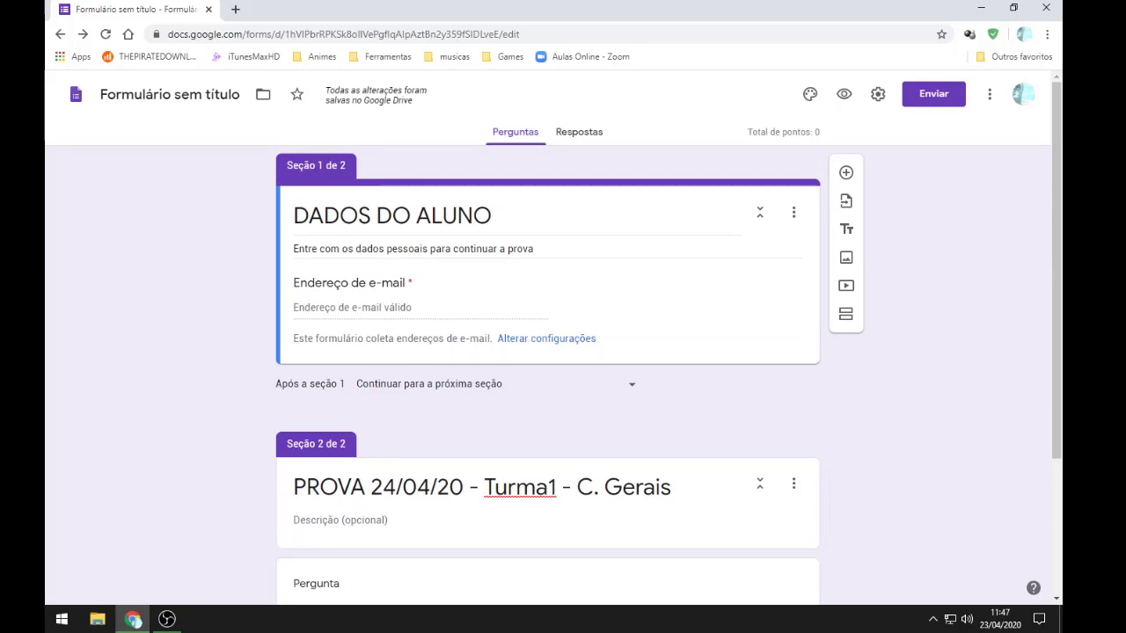
pyautogui.scroll(-2, 547, 396)
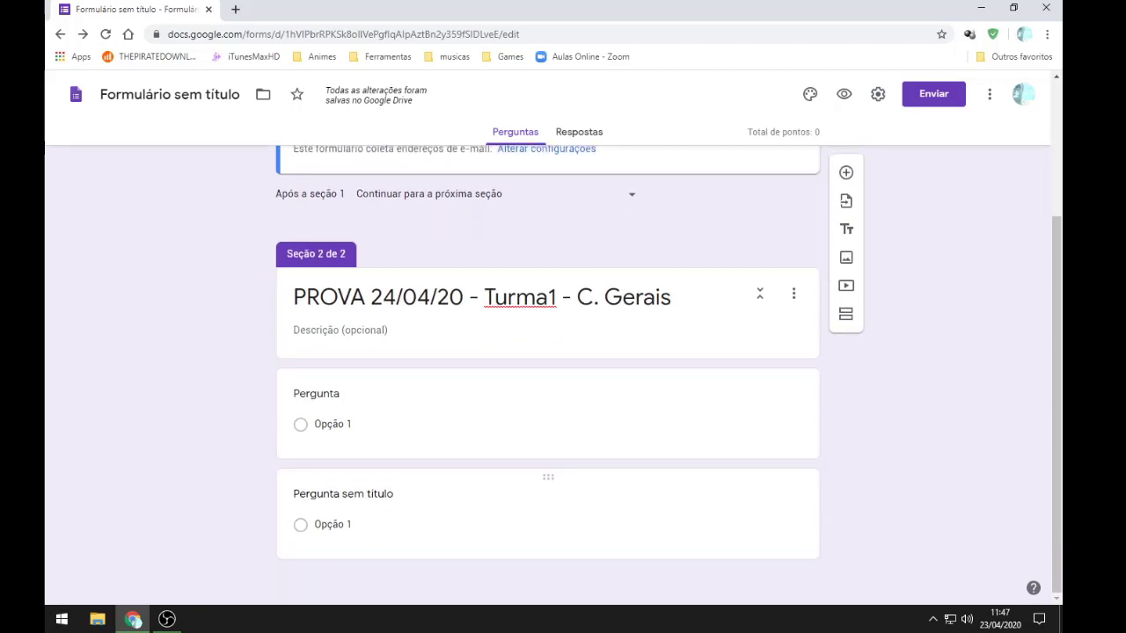
pyautogui.click(332, 524)
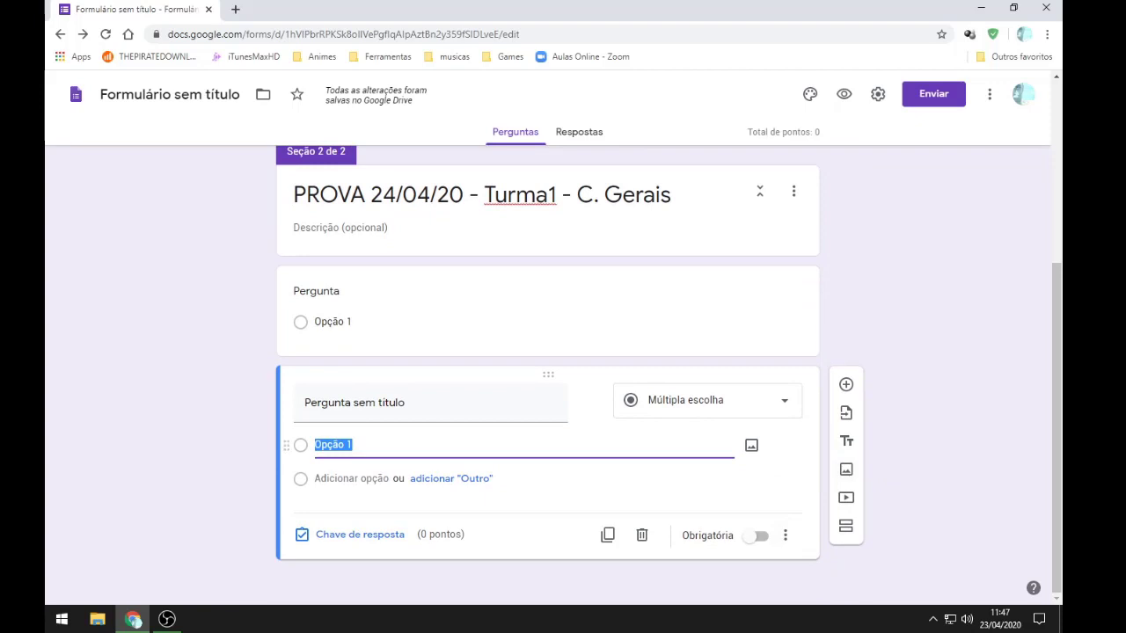
pyautogui.click(786, 535)
pyautogui.click(710, 499)
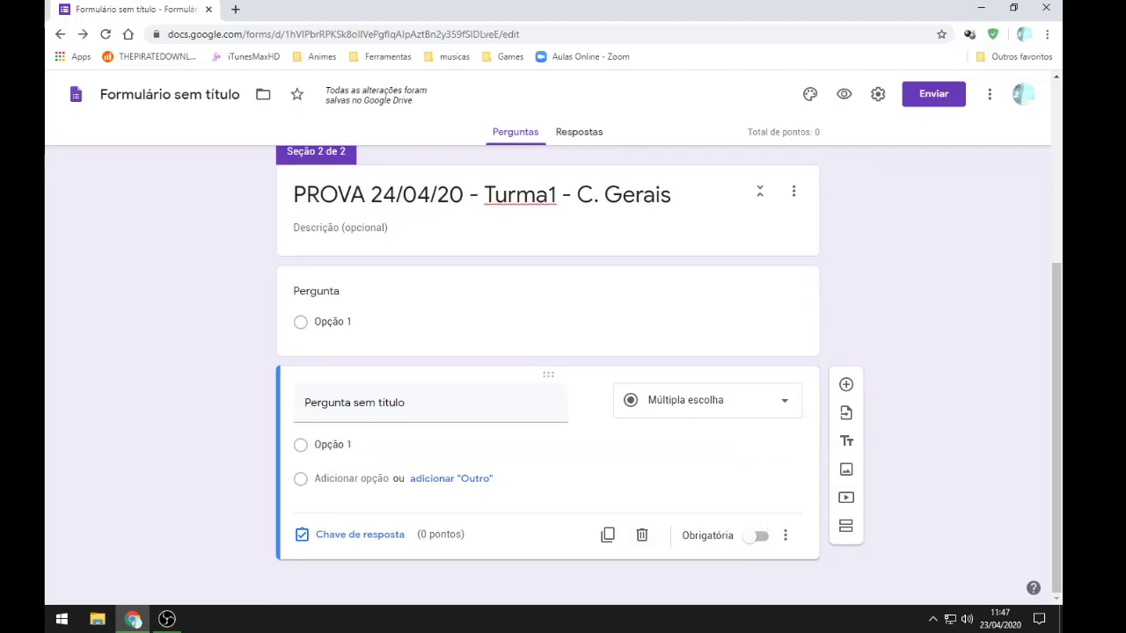
pyautogui.click(642, 535)
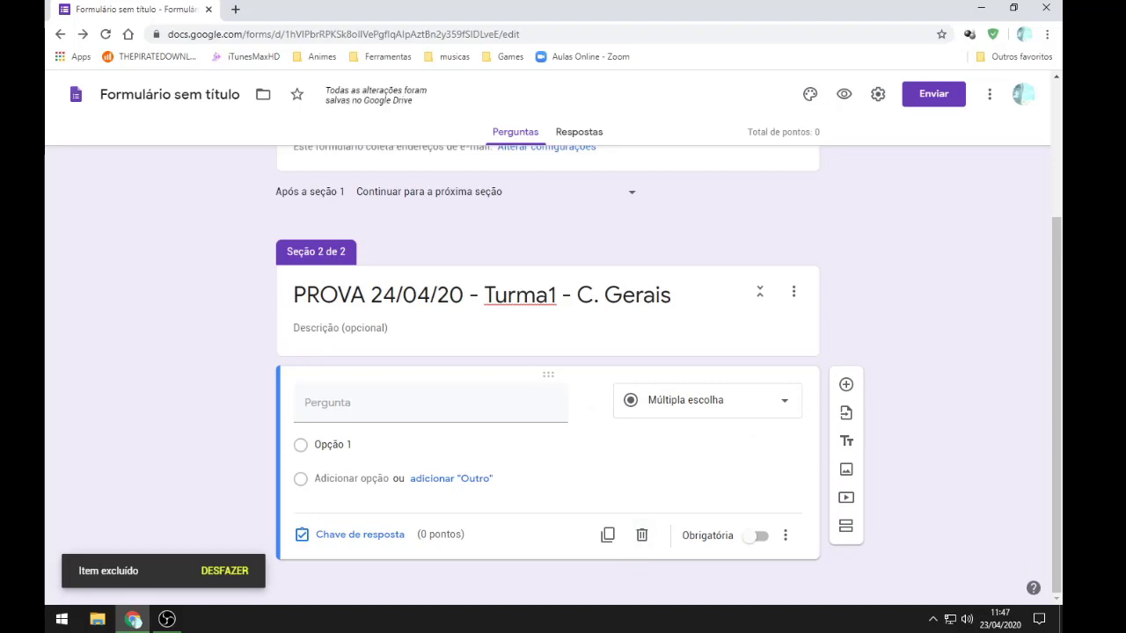
pyautogui.click(642, 534)
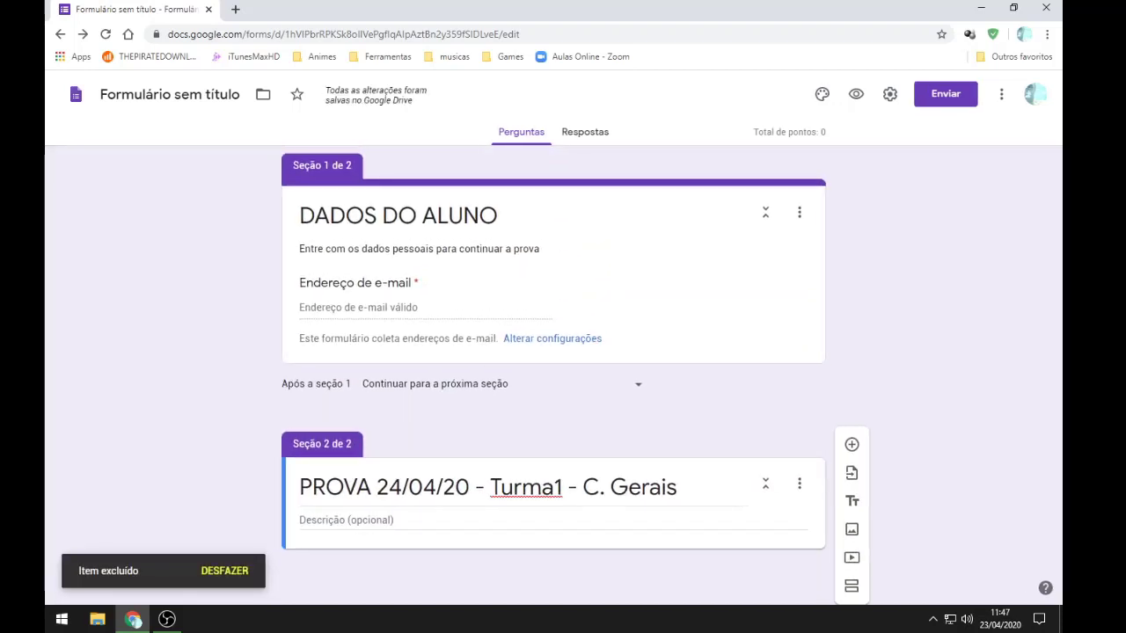
# Step: Revisit the DADOS DO ALUNO section title and leave it unchanged
pyautogui.click(334, 217)
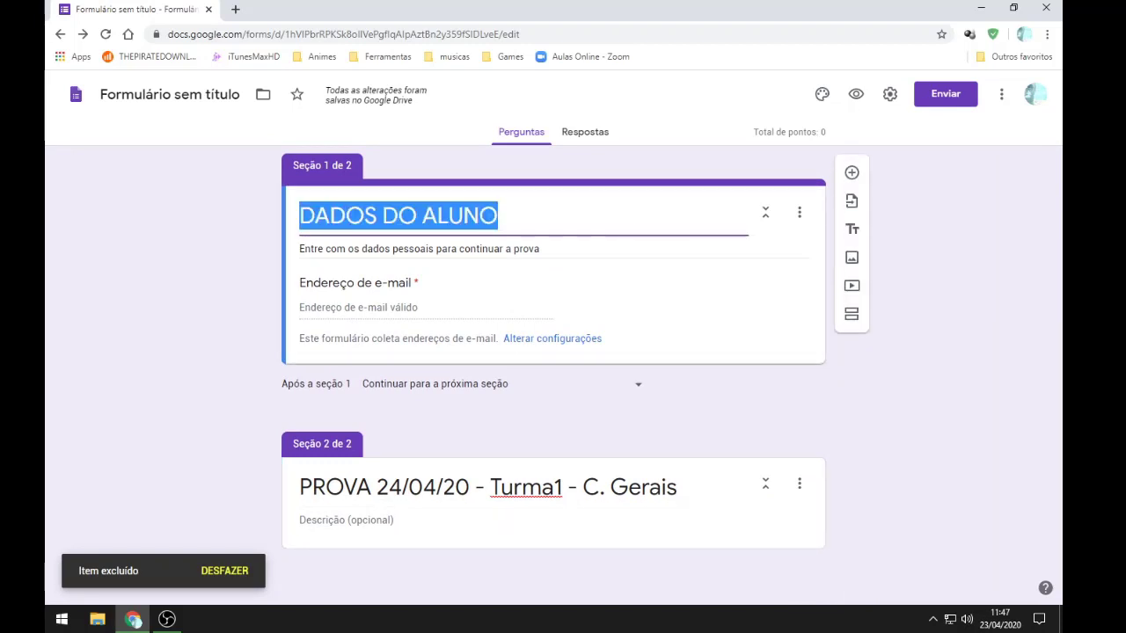
pyautogui.press('Tab')
pyautogui.hotkey('shift', 'Tab')
pyautogui.press('Escape')
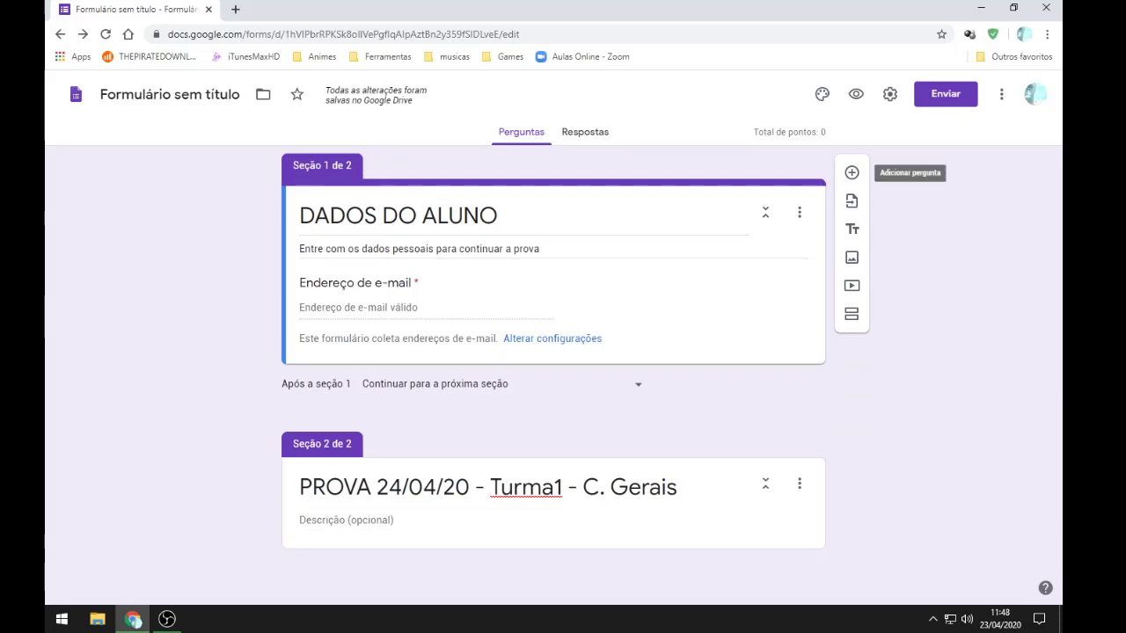
# Step: Add a short-answer question titled 'Nome Completo' and make it required
pyautogui.click(851, 172)
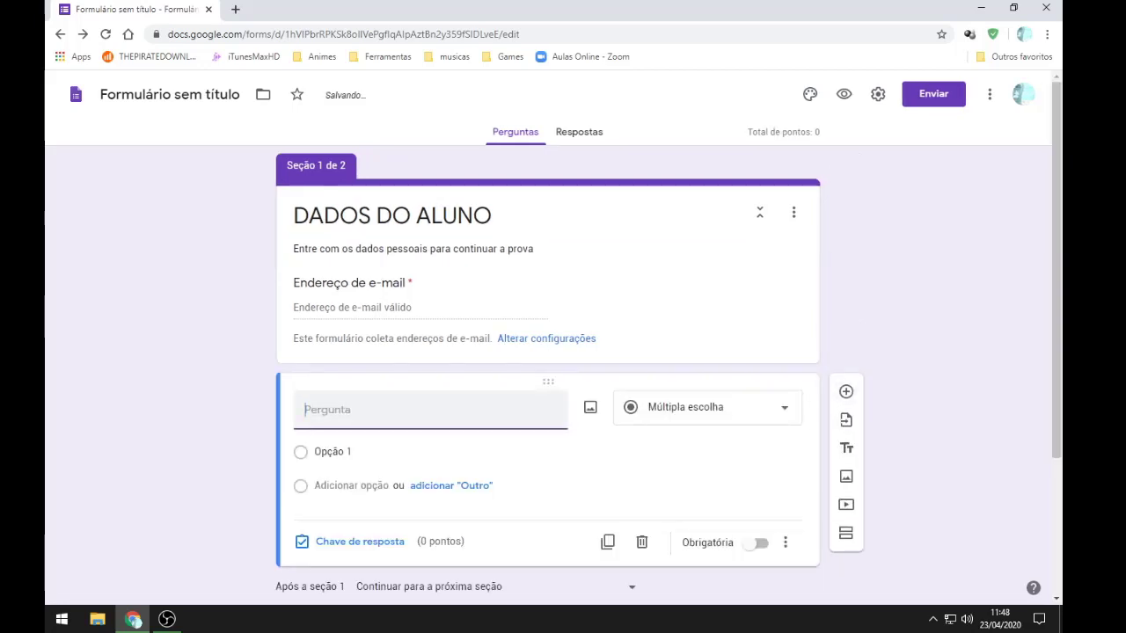
pyautogui.write('Nome ')
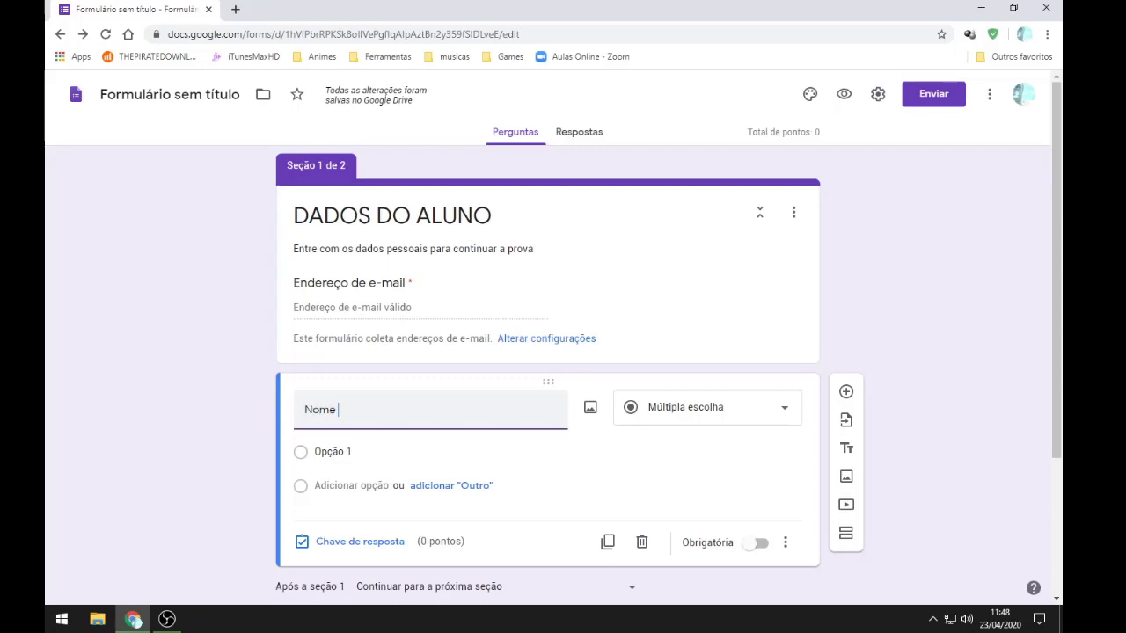
pyautogui.write('Completo')
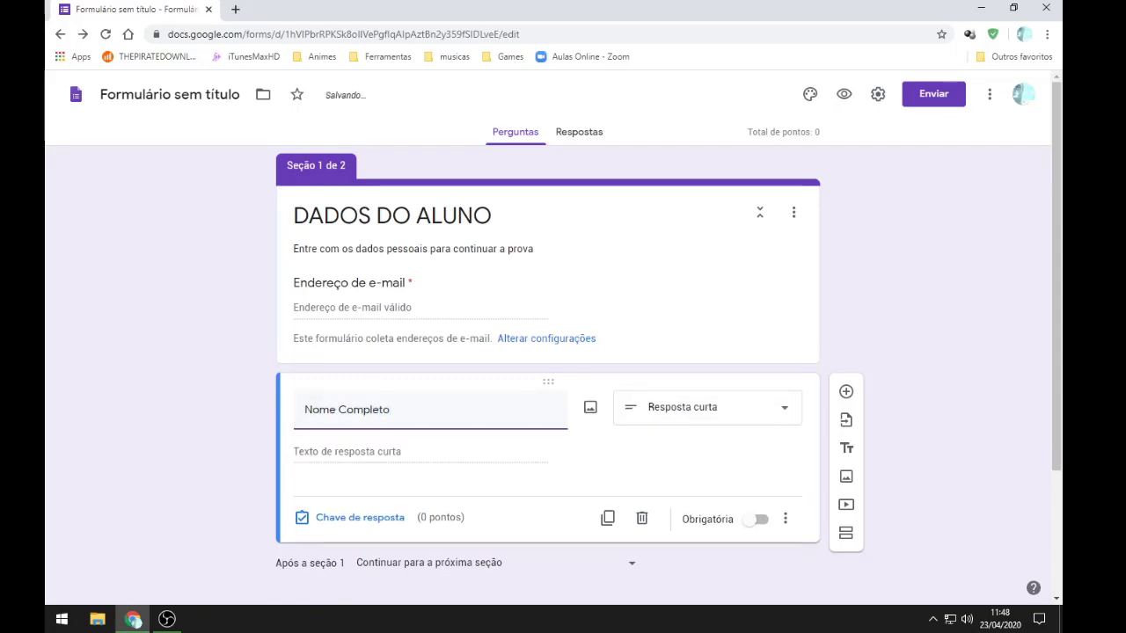
pyautogui.click(703, 407)
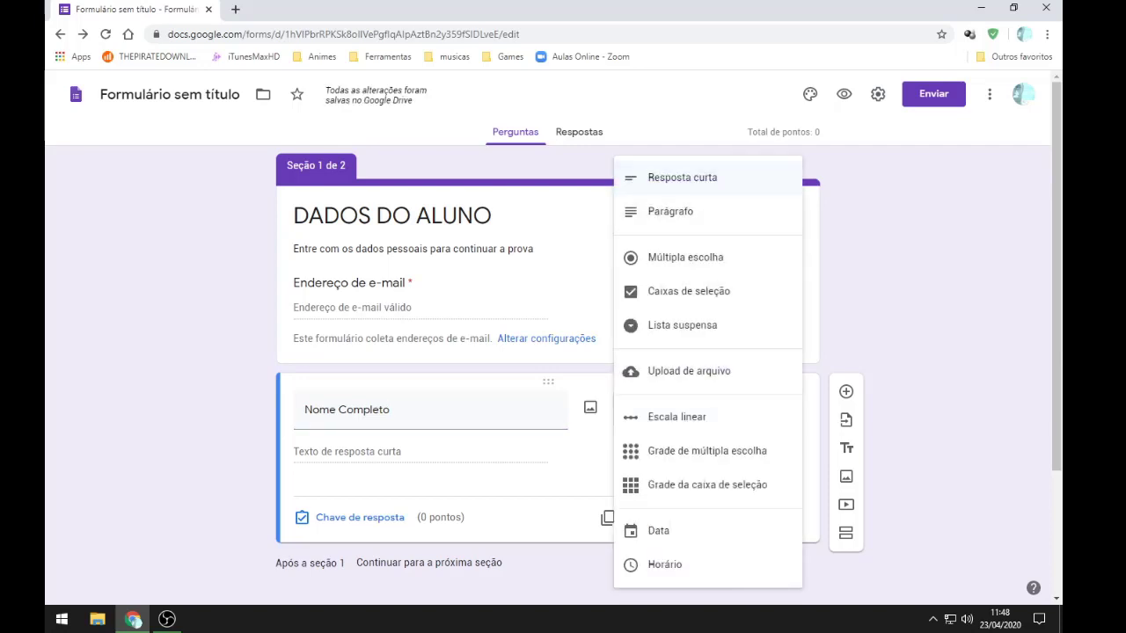
pyautogui.click(682, 177)
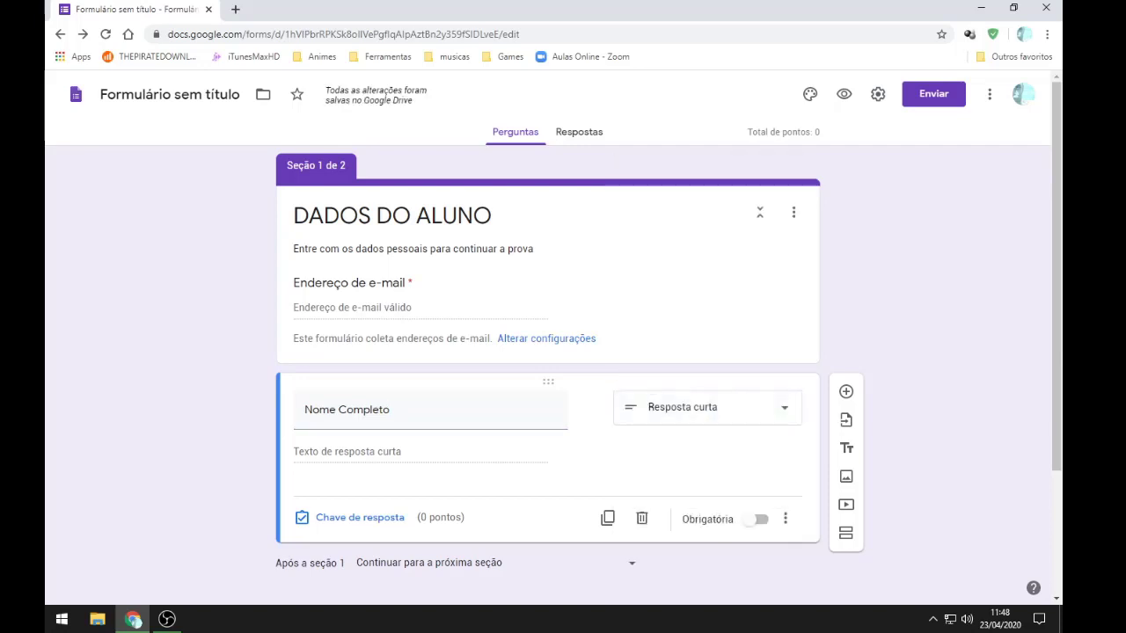
pyautogui.scroll(-1, 563, 352)
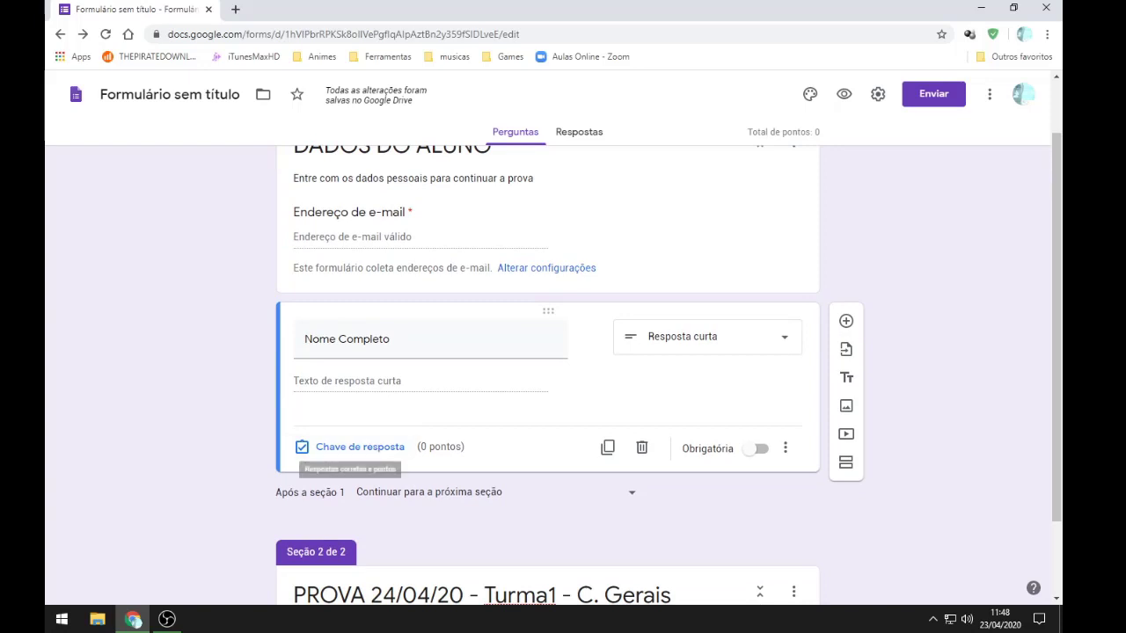
pyautogui.click(752, 448)
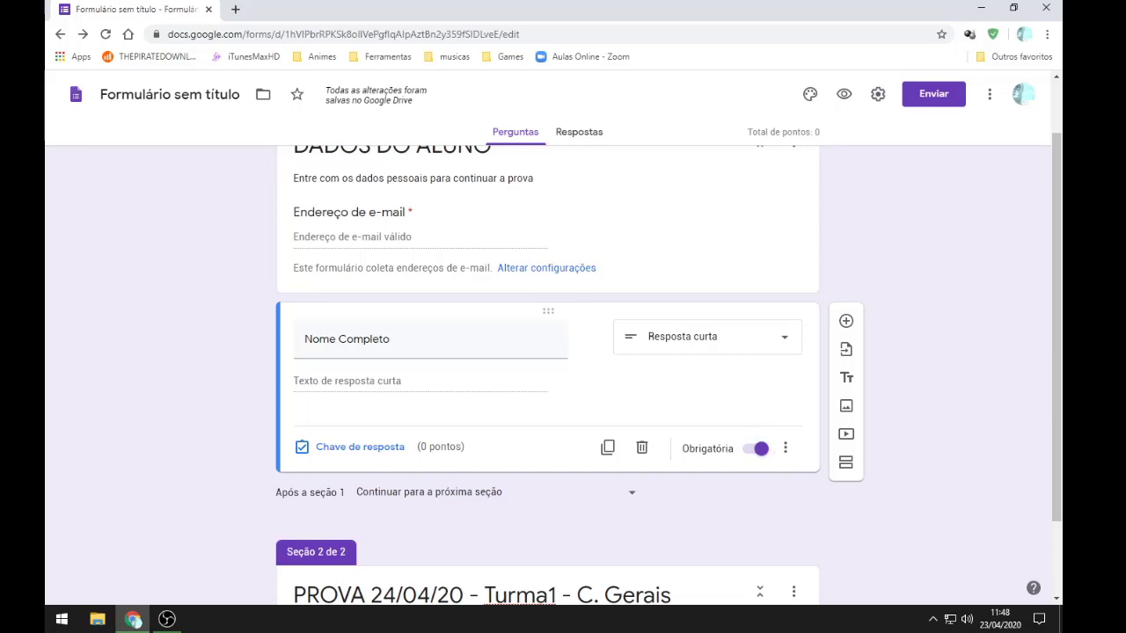
# Step: Insert a new blank question below 'Nome Completo'
pyautogui.scroll(1, 547, 374)
pyautogui.scroll(-3, 547, 375)
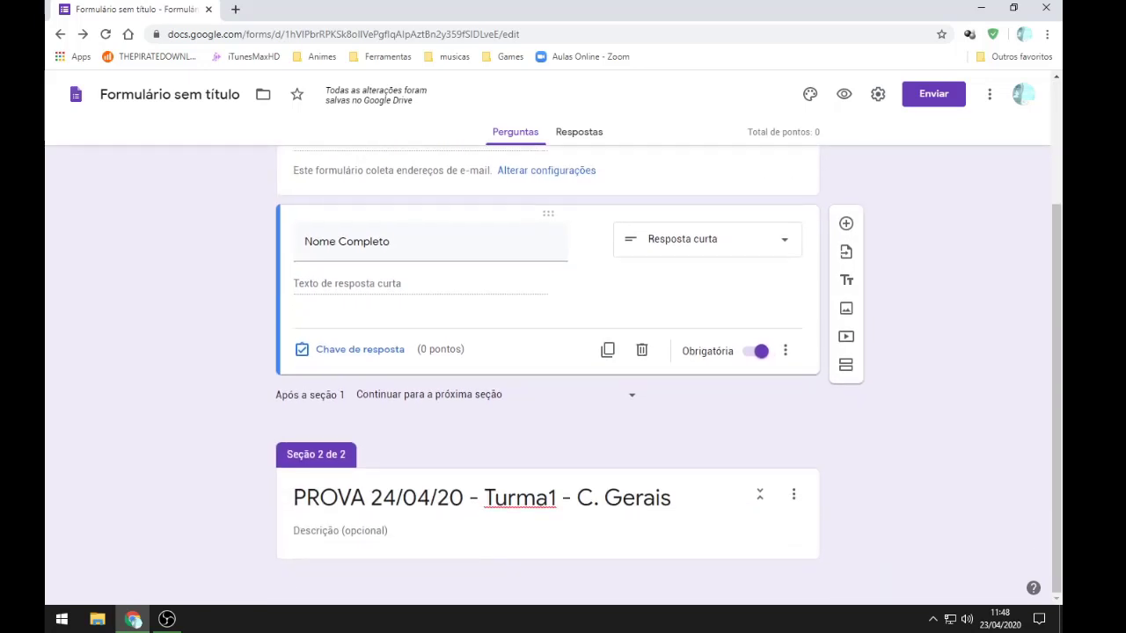
pyautogui.scroll(2, 547, 375)
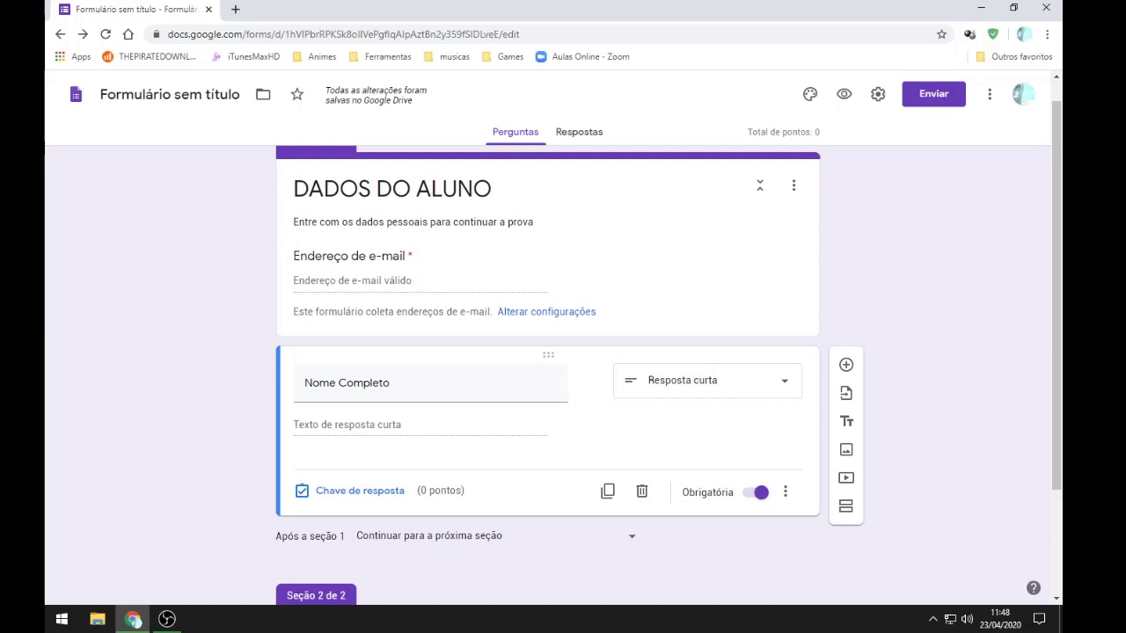
pyautogui.scroll(-2, 547, 374)
pyautogui.scroll(3, 547, 375)
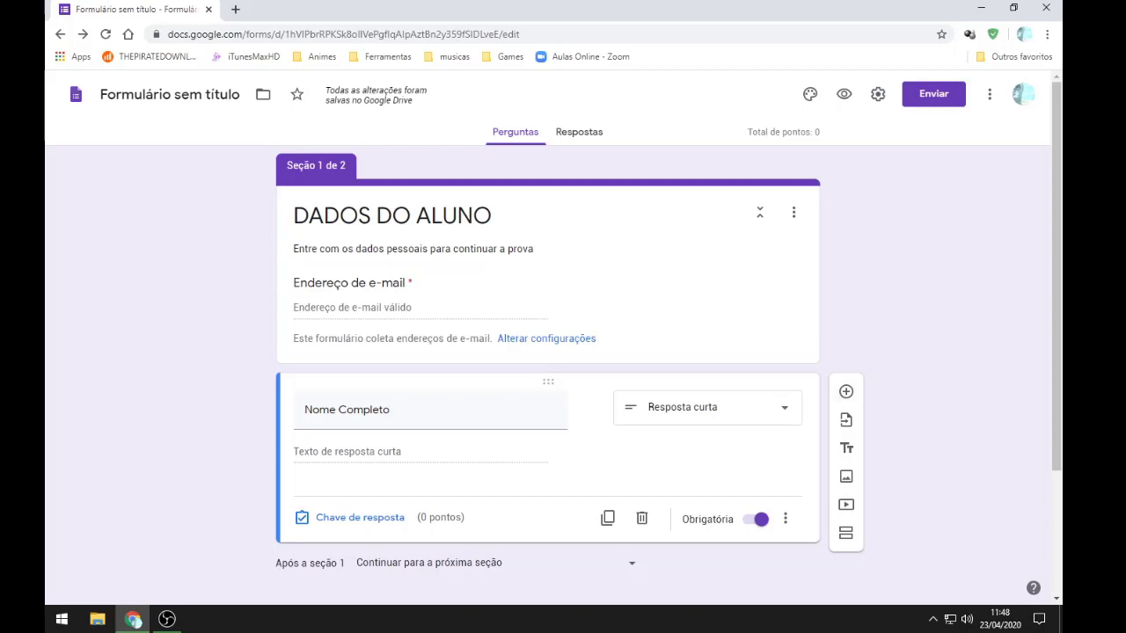
pyautogui.click(391, 215)
pyautogui.click(390, 410)
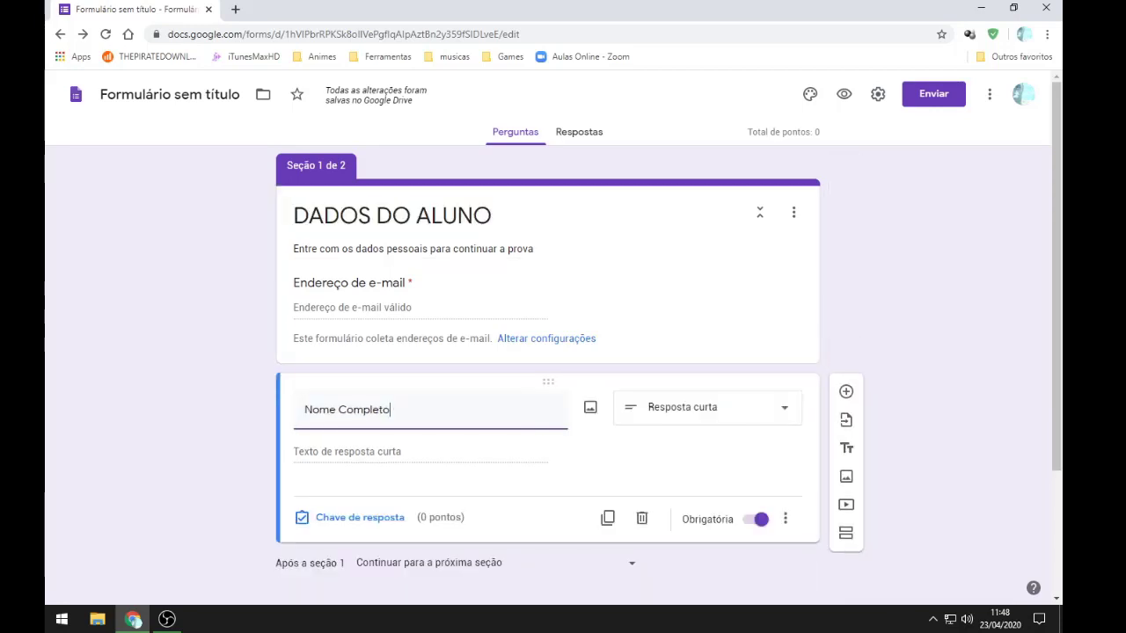
pyautogui.scroll(-2, 547, 375)
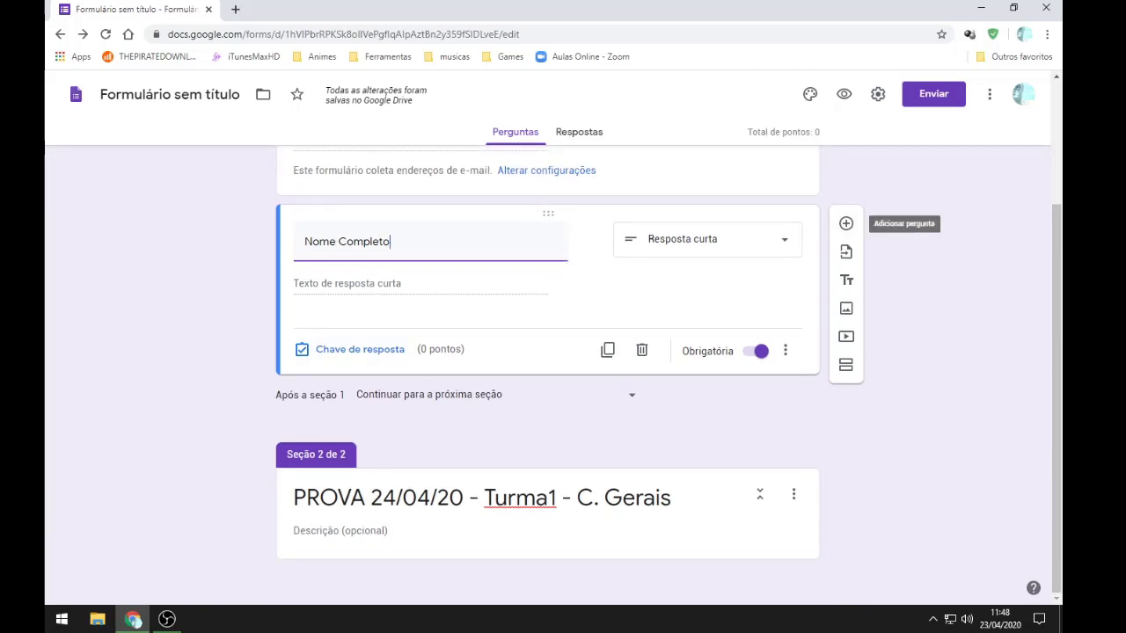
pyautogui.click(845, 224)
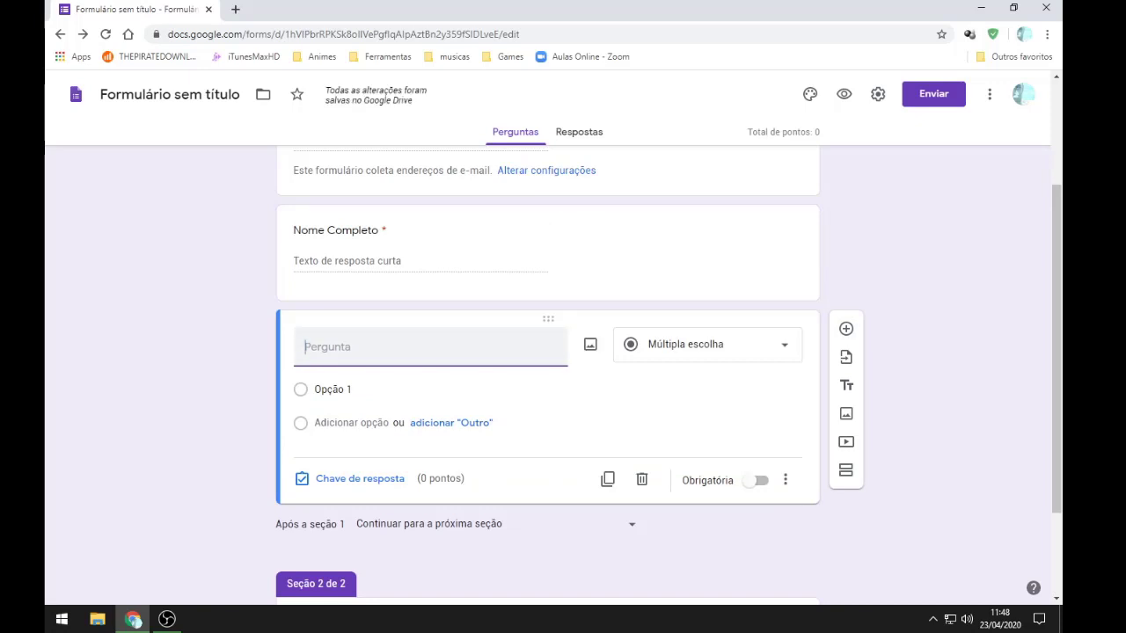
# Step: Title the new question 'TURMA' and keep it as Múltipla escolha
pyautogui.write('TURMA')
pyautogui.click(707, 344)
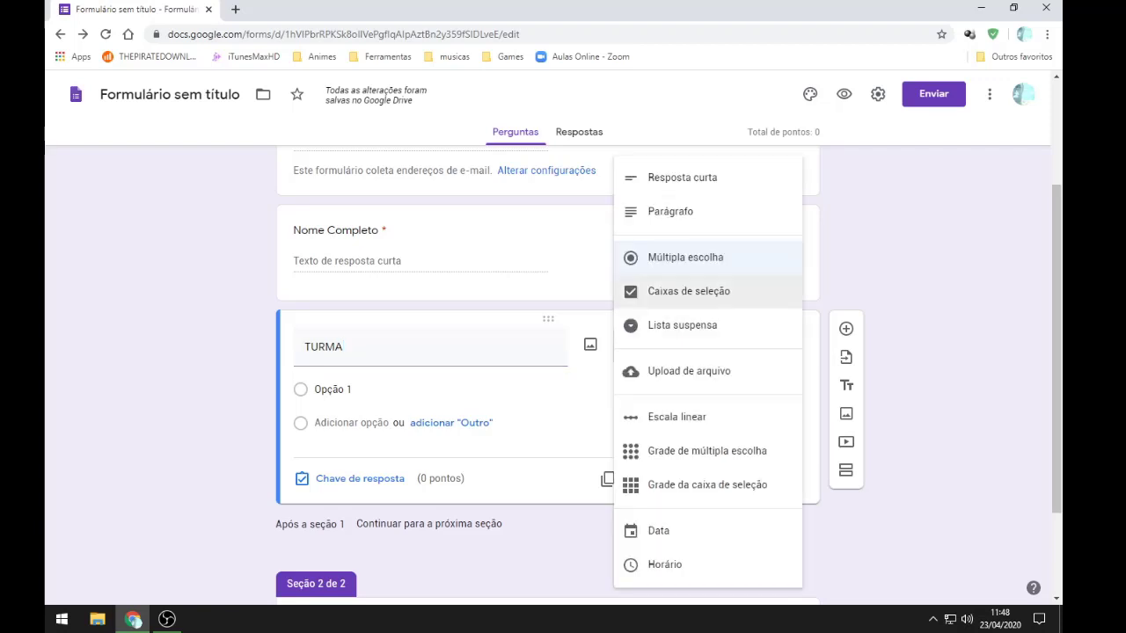
pyautogui.click(686, 258)
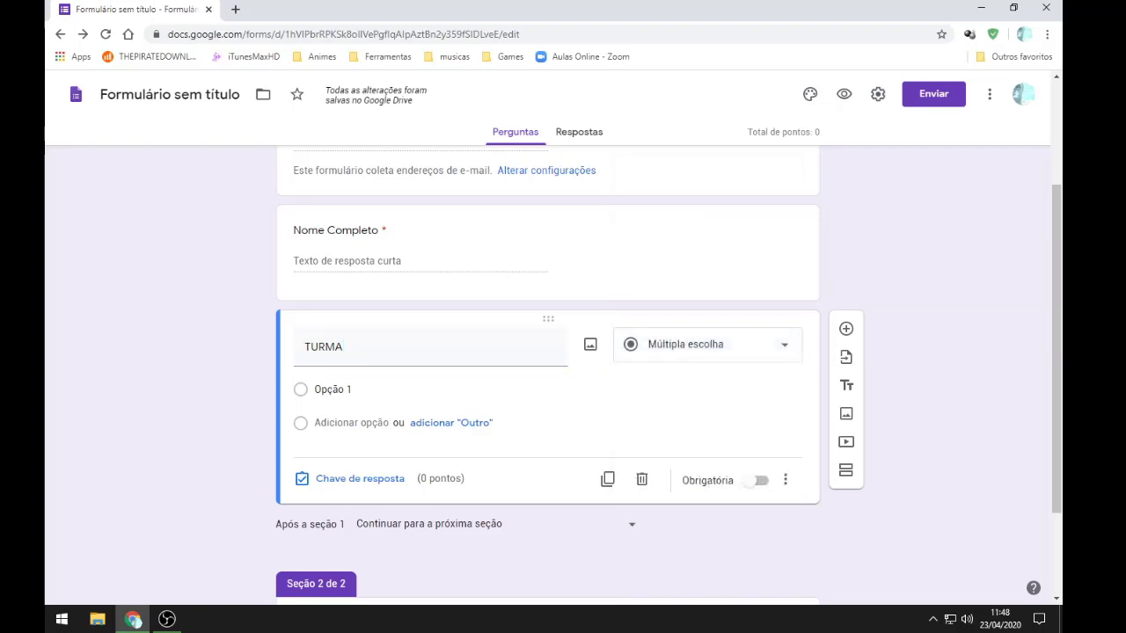
# Step: Give TURMA the answer options Turma 1, Turma 2, Turma 3 and Turma 4
pyautogui.click(334, 389)
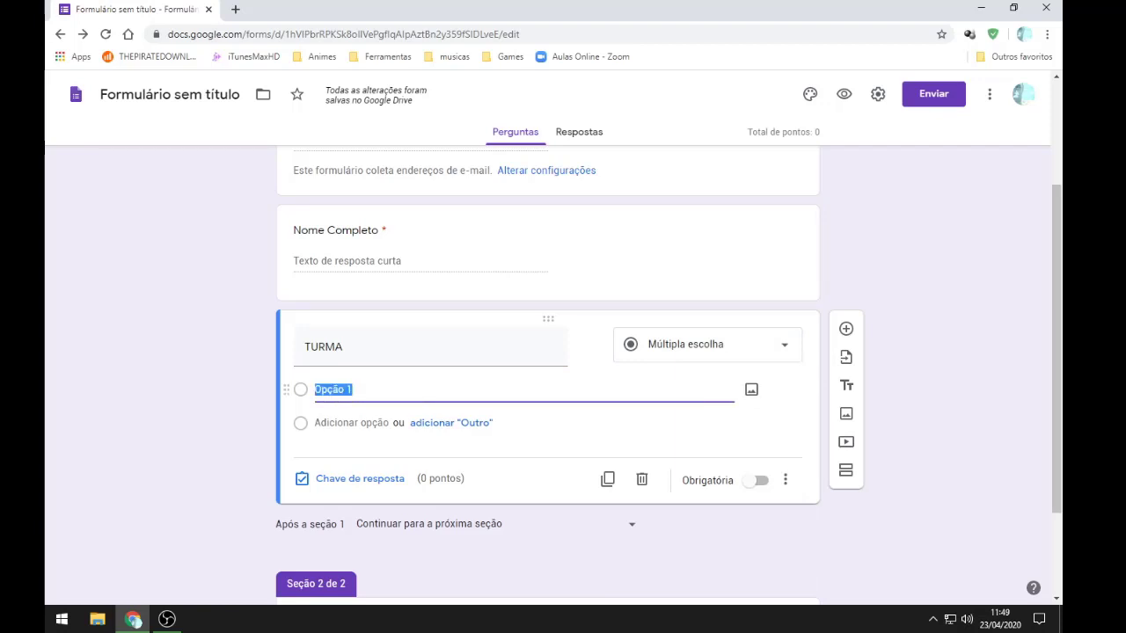
pyautogui.write('Turma 1')
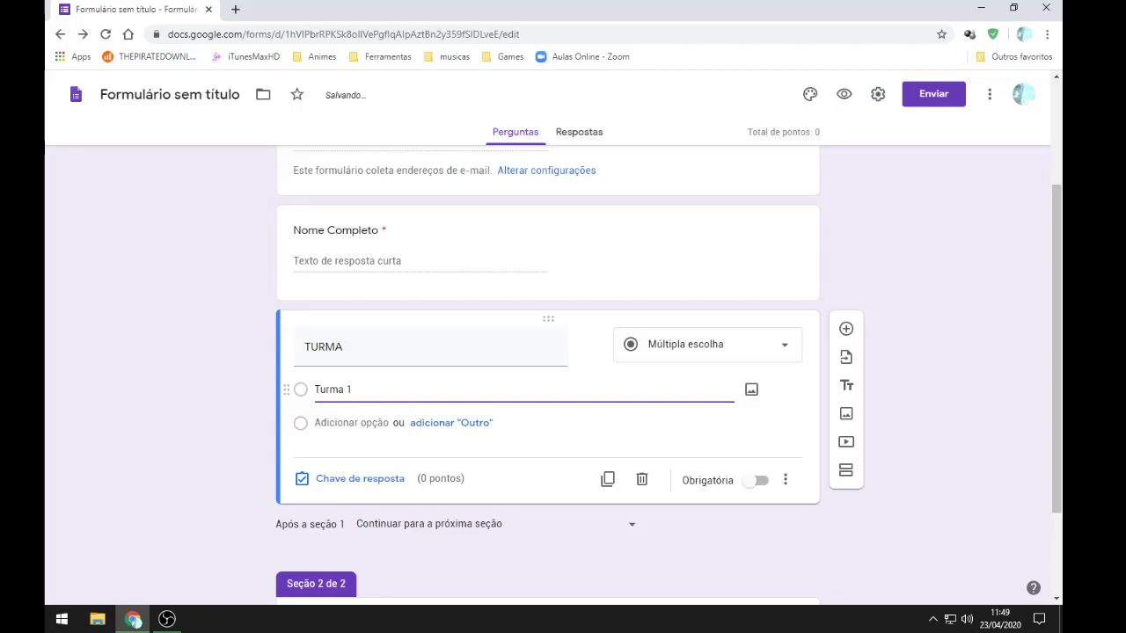
pyautogui.click(348, 423)
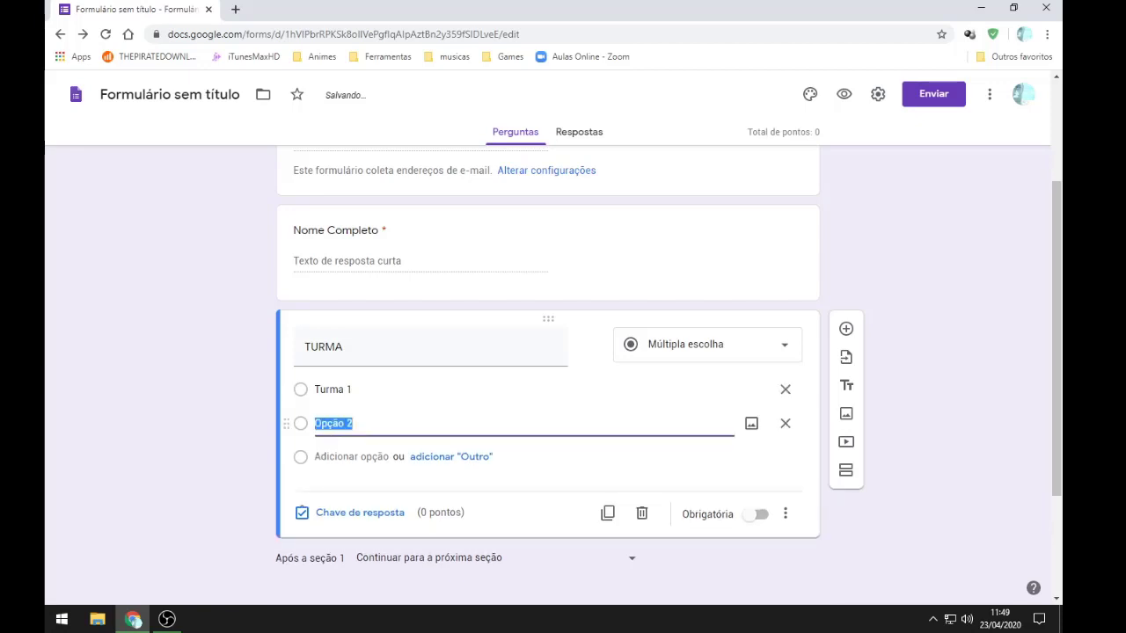
pyautogui.write('Turma 2')
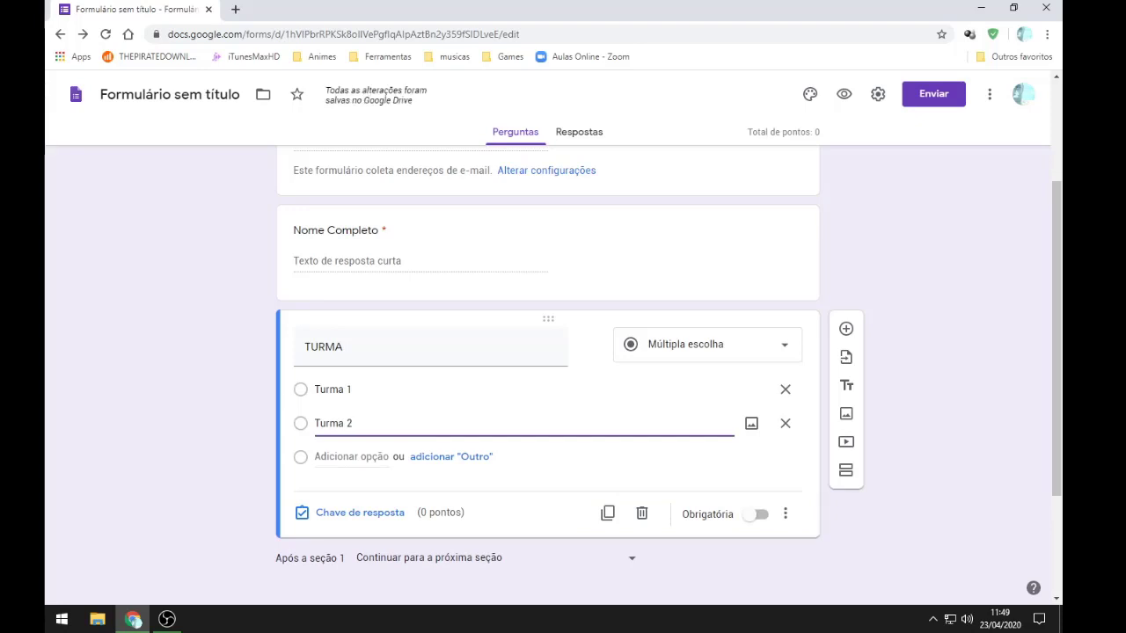
pyautogui.press('Return')
pyautogui.write('T')
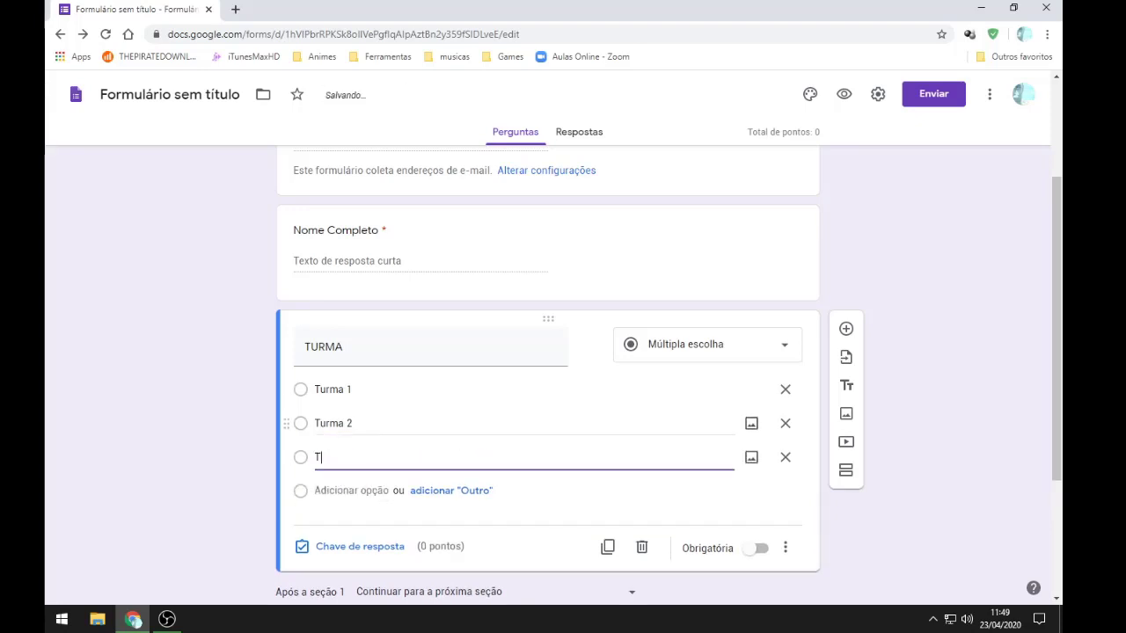
pyautogui.write('urma 3')
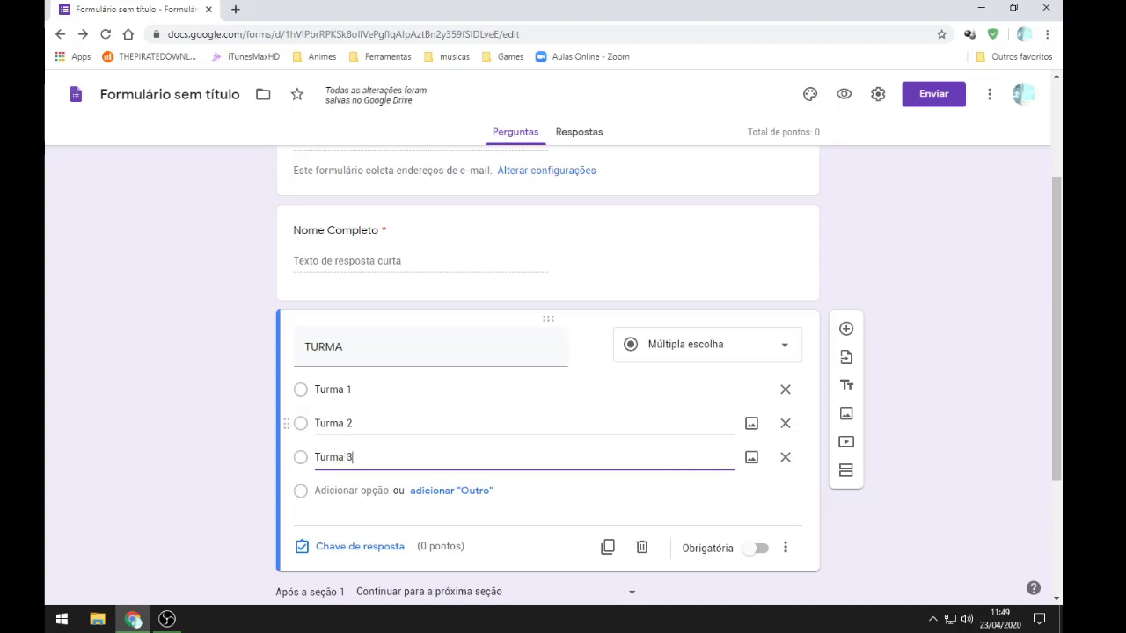
pyautogui.press('Return')
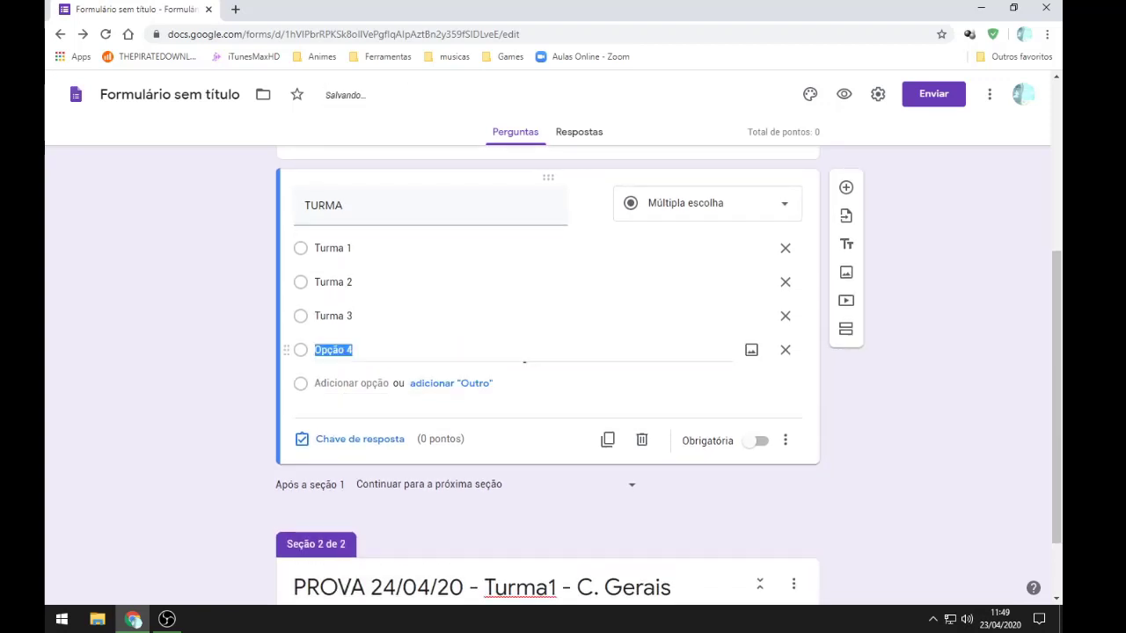
pyautogui.write('Turma 4')
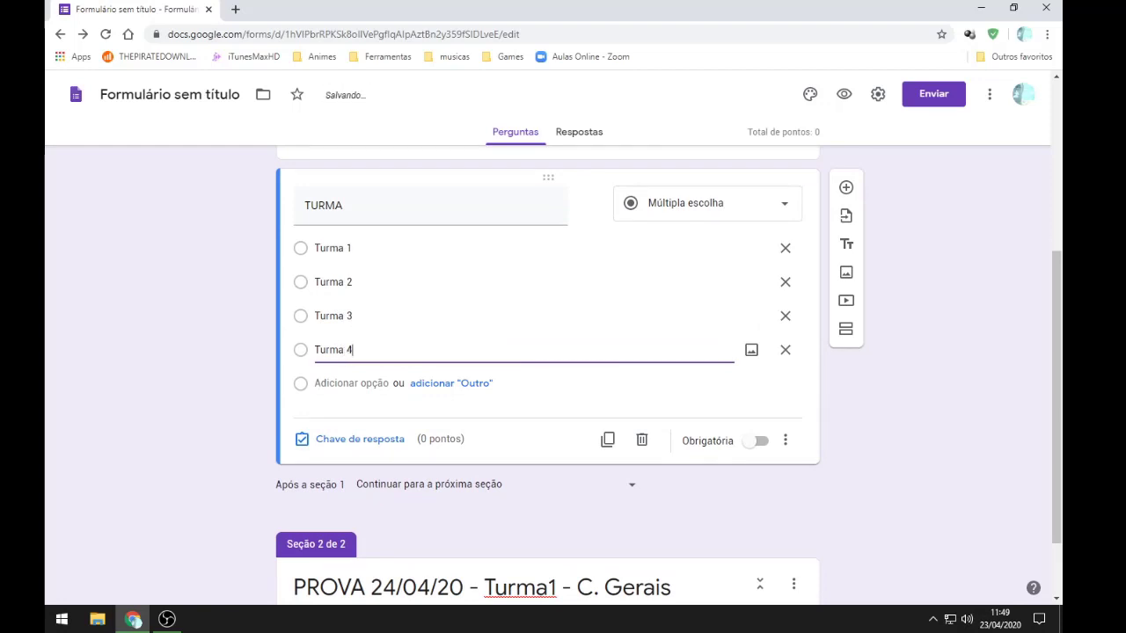
pyautogui.scroll(2, 785, 352)
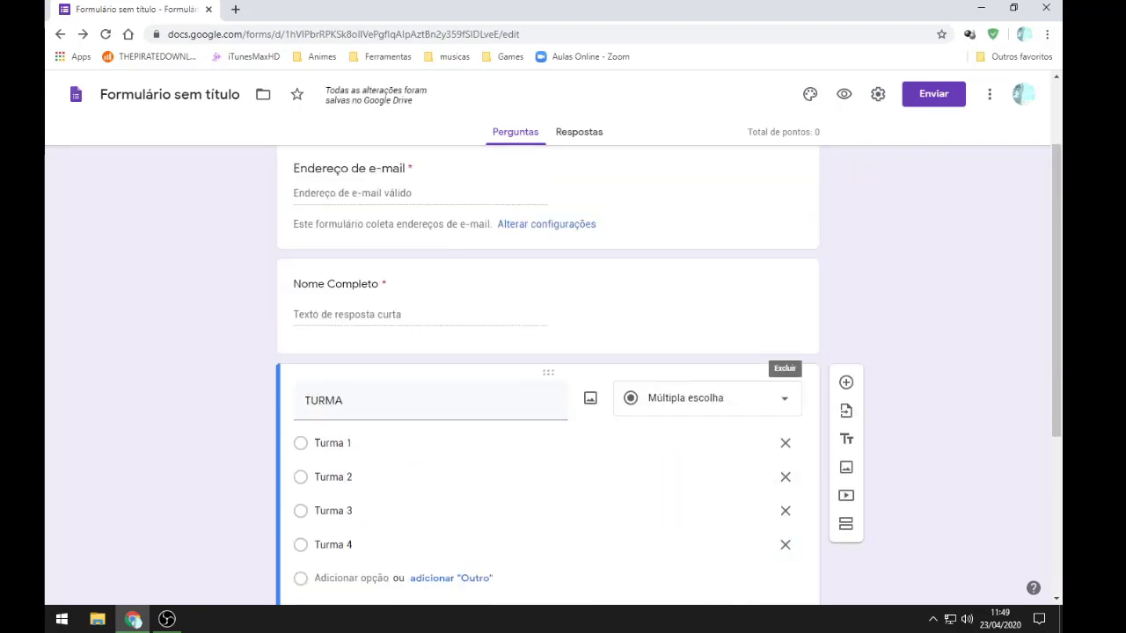
pyautogui.scroll(2, 785, 352)
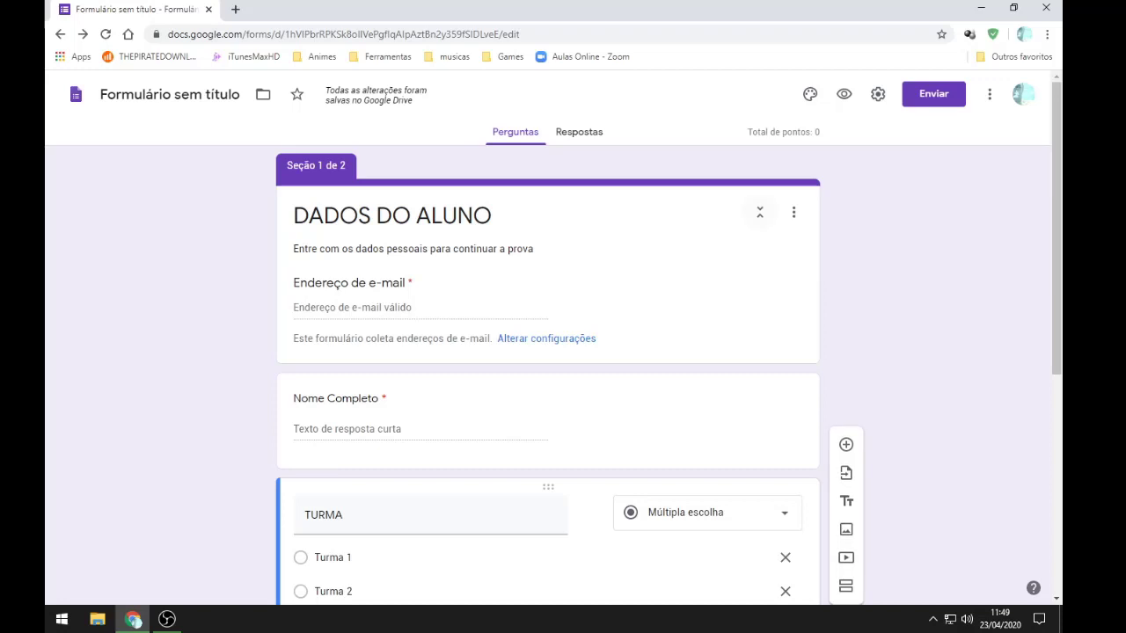
# Step: Collapse and re-expand the DADOS DO ALUNO section to review its questions
pyautogui.click(759, 212)
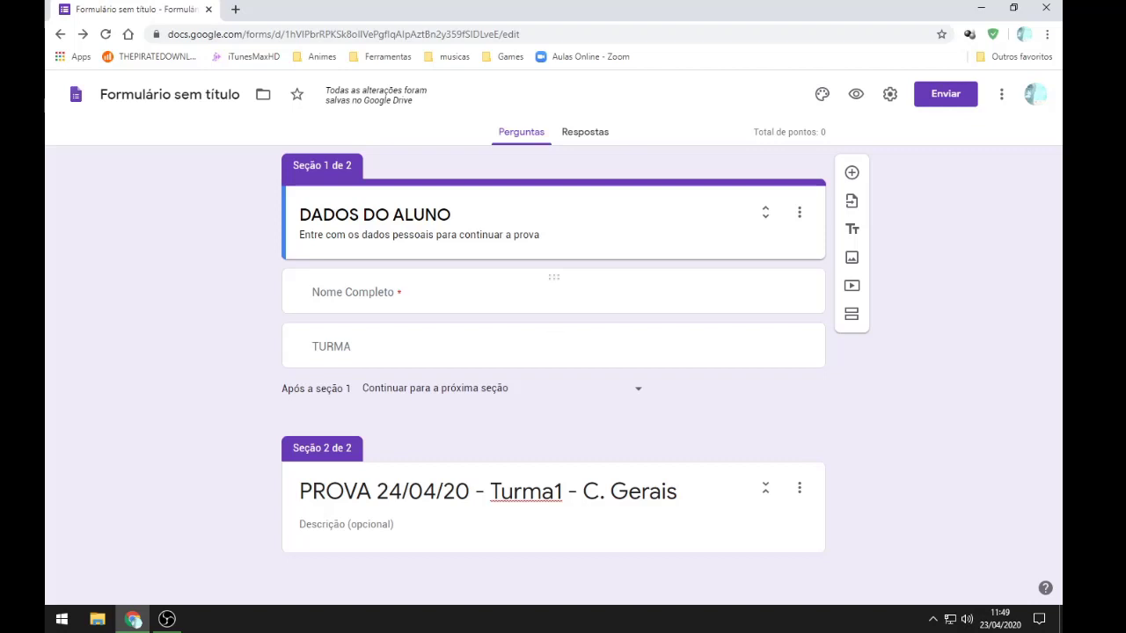
pyautogui.click(379, 292)
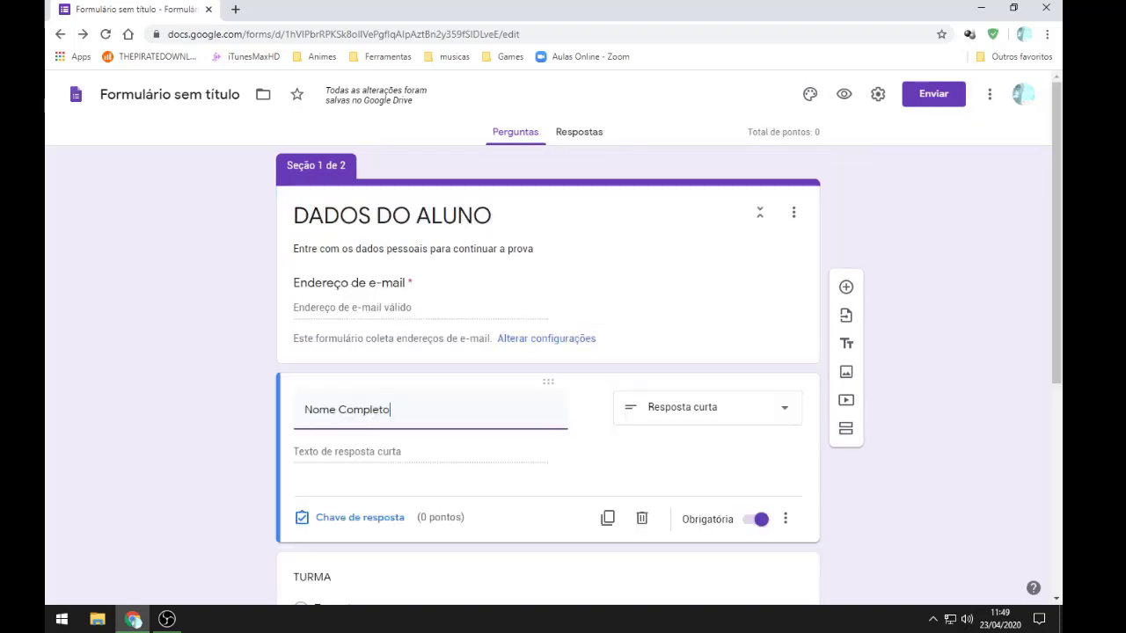
pyautogui.doubleClick(409, 282)
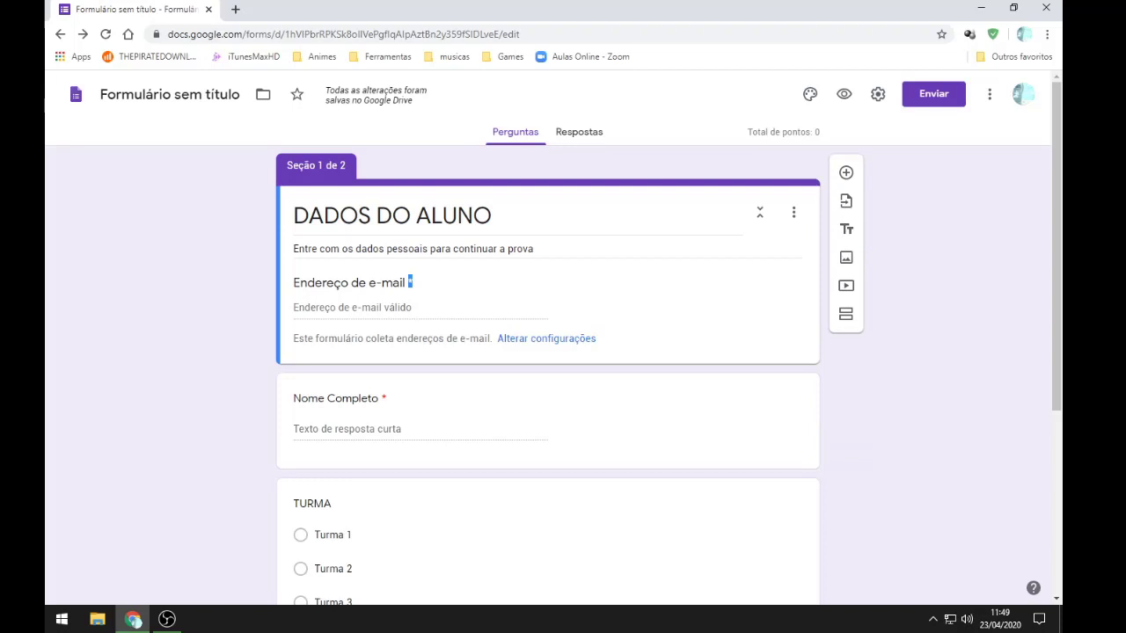
pyautogui.scroll(-3, 547, 396)
pyautogui.scroll(3, 547, 396)
pyautogui.click(760, 212)
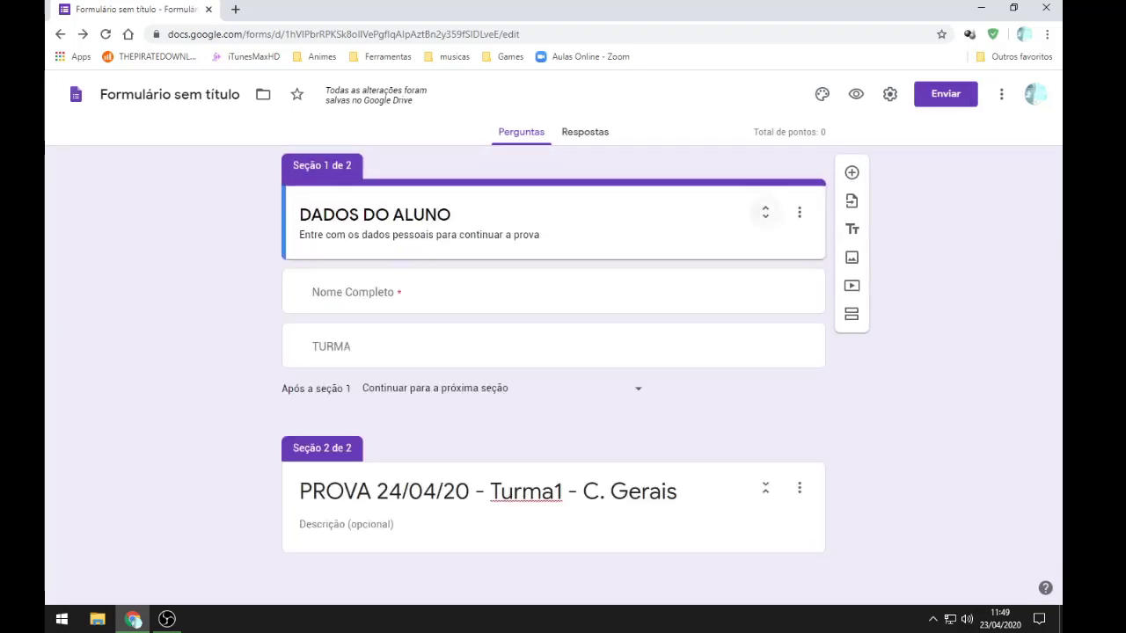
pyautogui.click(763, 212)
pyautogui.scroll(-5, 547, 378)
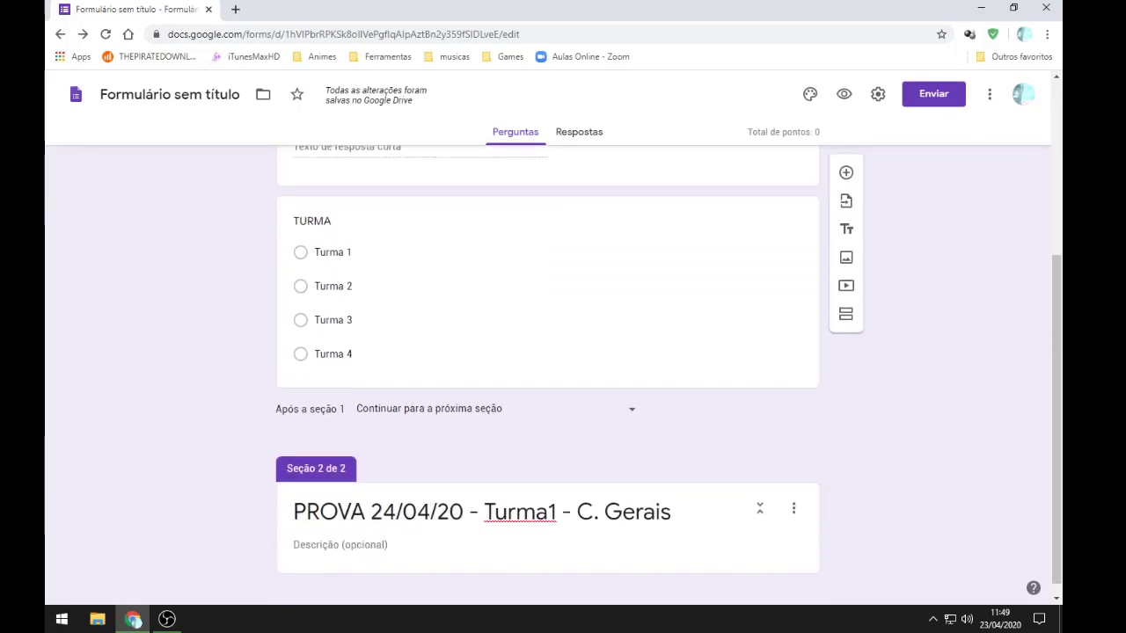
# Step: Make the TURMA question required and collapse the DADOS DO ALUNO section
pyautogui.click(752, 343)
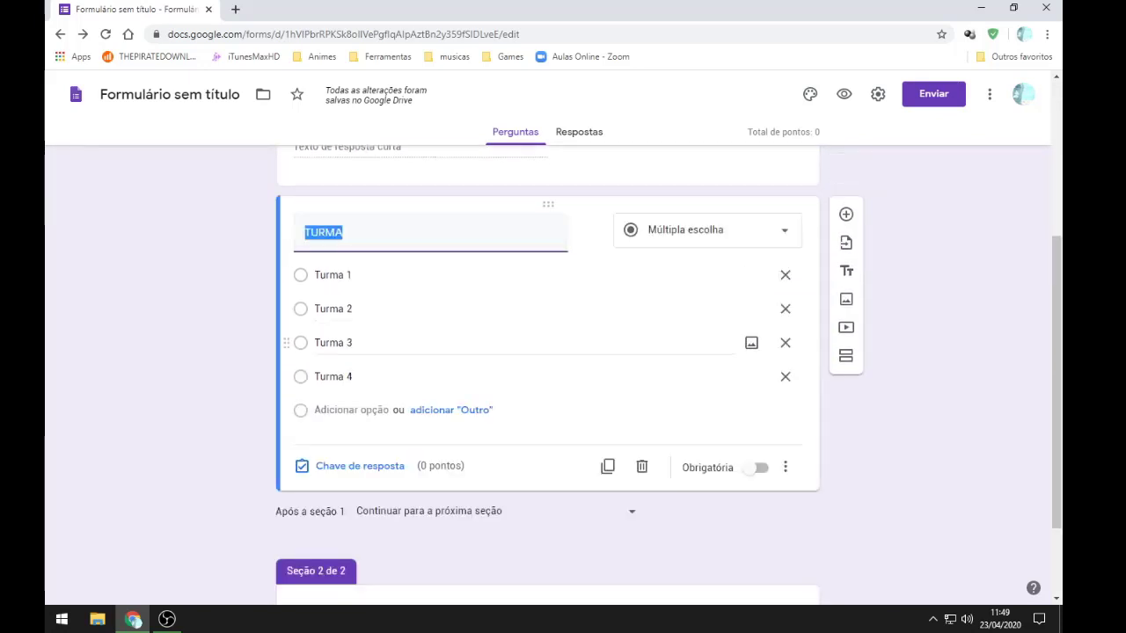
pyautogui.click(758, 467)
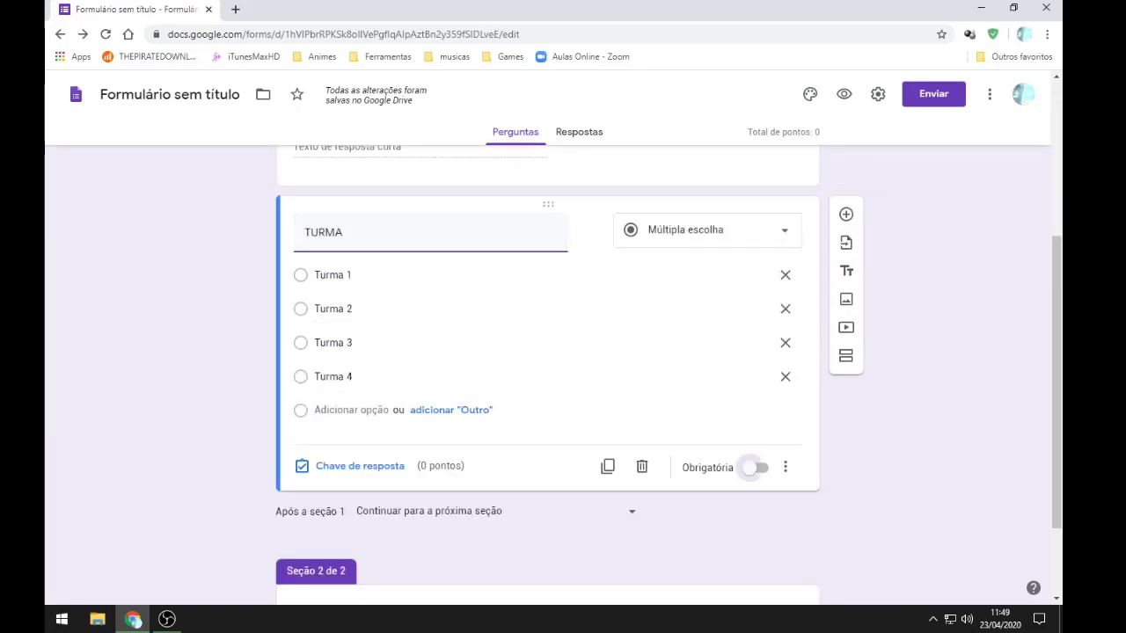
pyautogui.scroll(3, 760, 264)
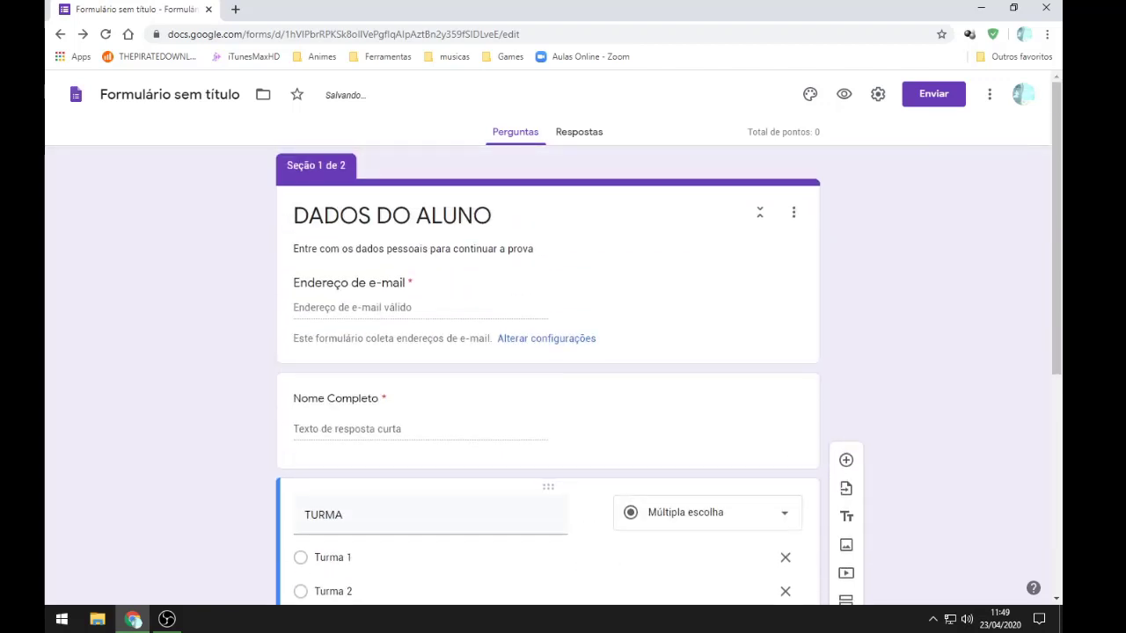
pyautogui.click(756, 220)
pyautogui.click(759, 212)
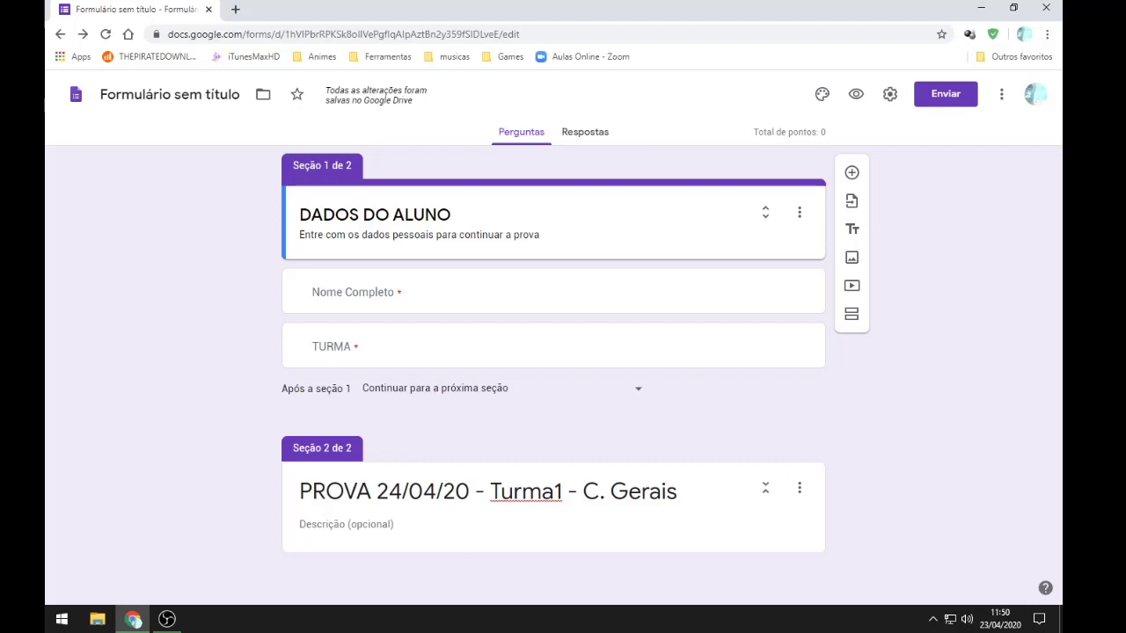
# Step: Edit the section 2 title so it reads 'Turma 1'
pyautogui.click(562, 491)
pyautogui.click(562, 492)
pyautogui.press('Tab')
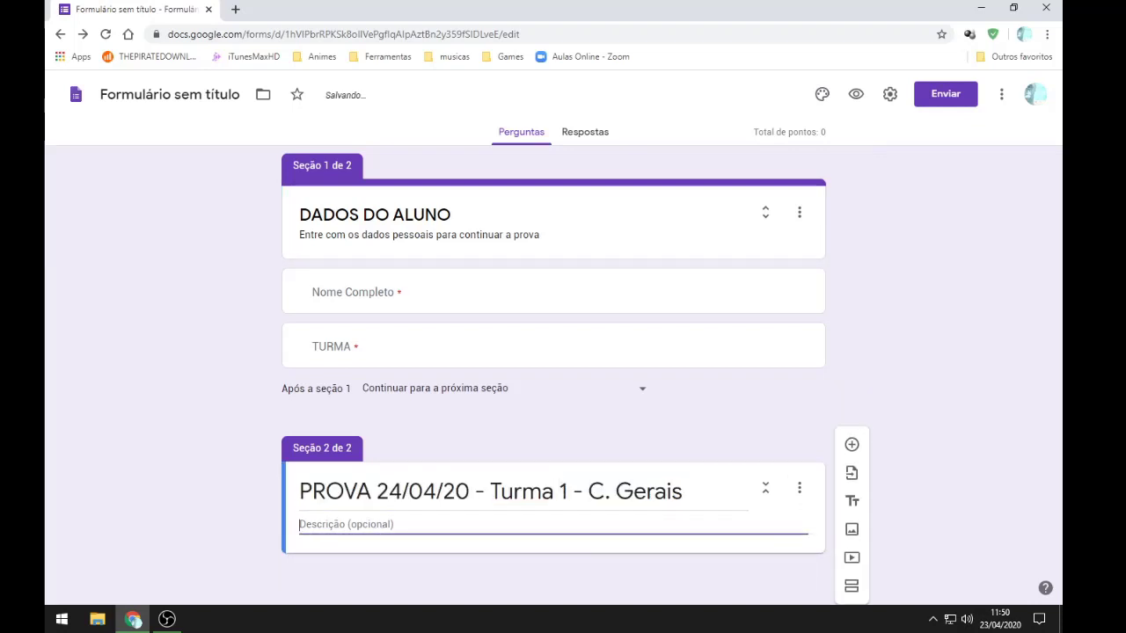
pyautogui.press('Tab')
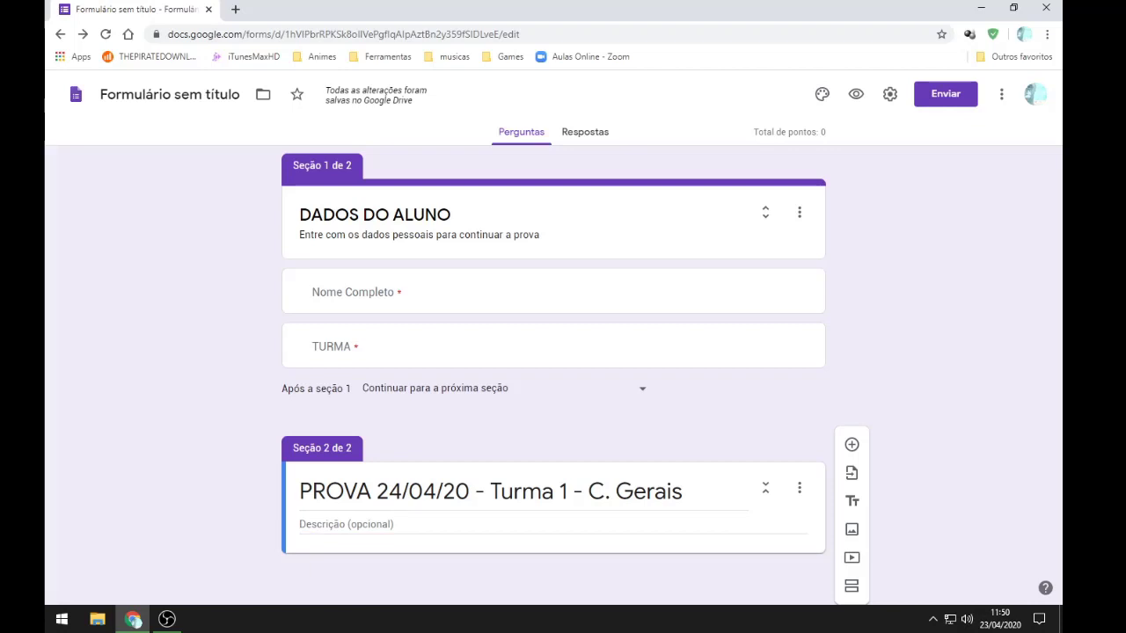
# Step: Write the section 2 description 'Prova do professor XXXX de conhecimentos gerais. comentario yyyy'
pyautogui.click(571, 525)
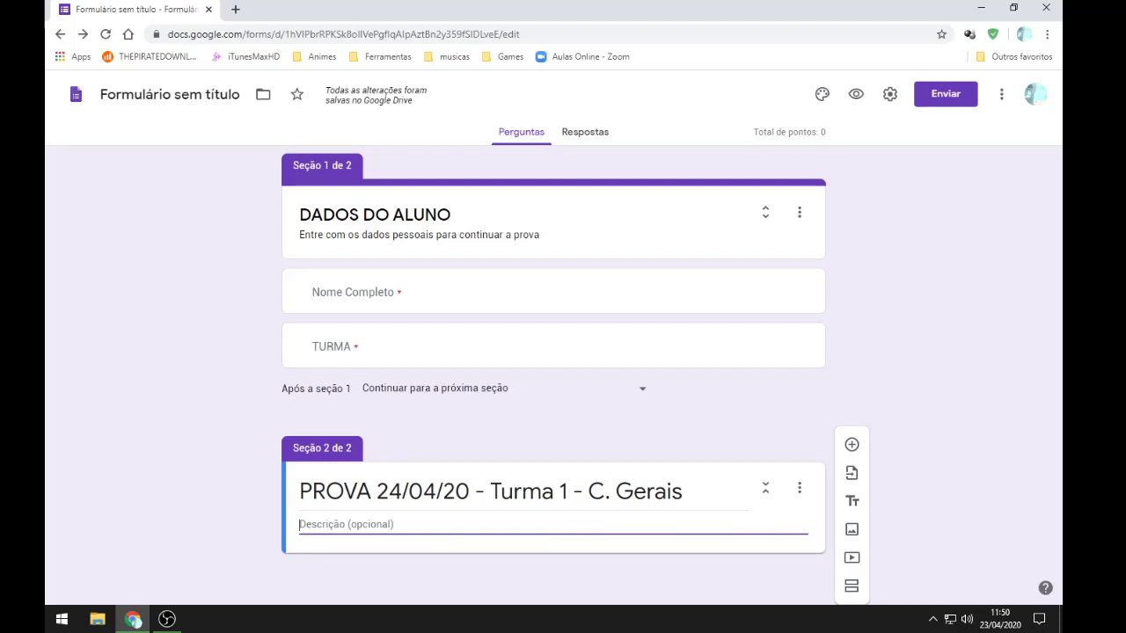
pyautogui.write('Prova do pro')
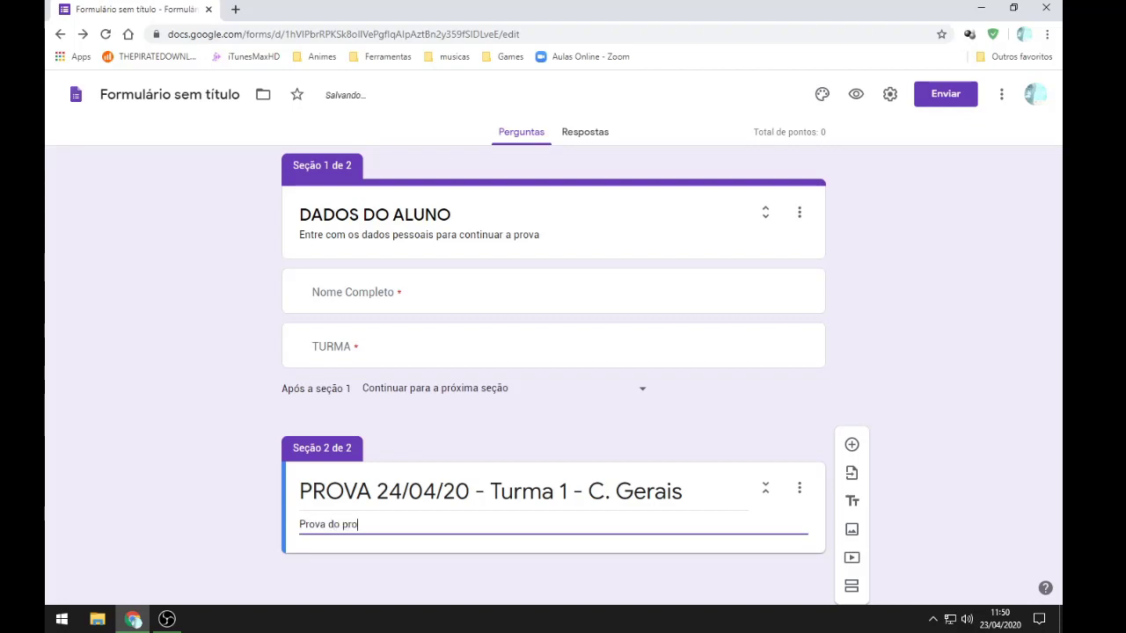
pyautogui.write('fessor ')
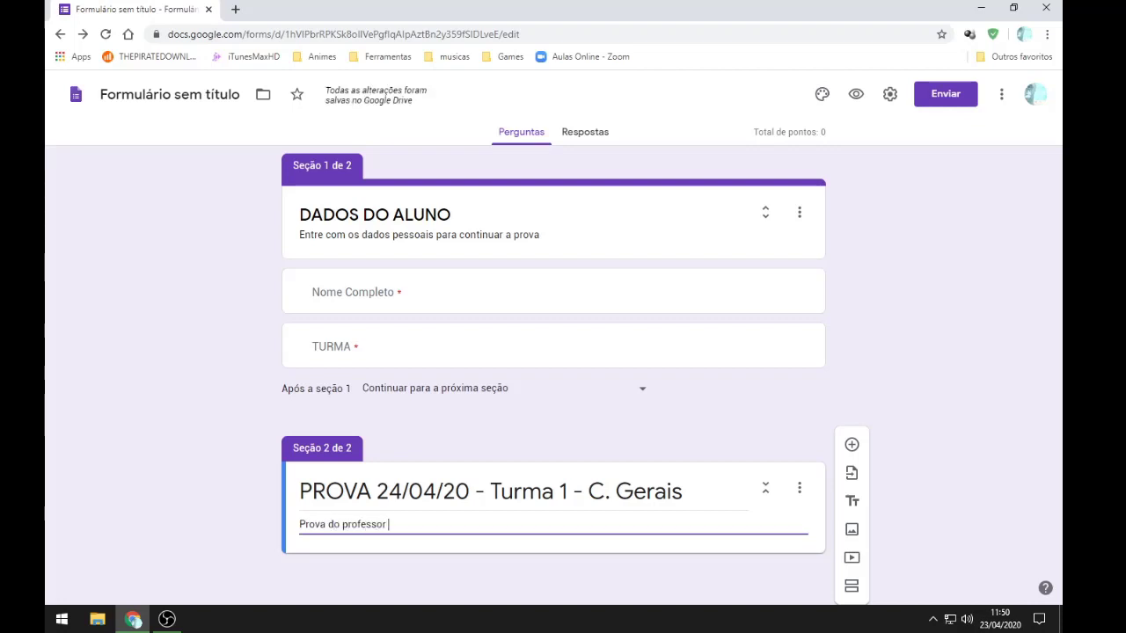
pyautogui.write('XXXX ')
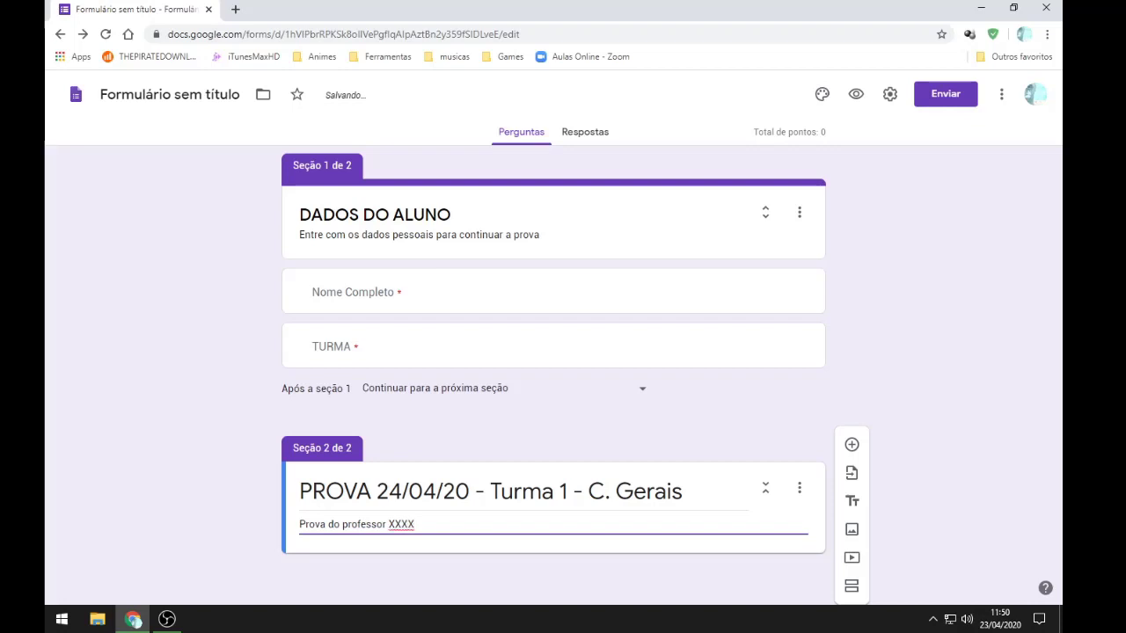
pyautogui.write('de conhecimentos gerais')
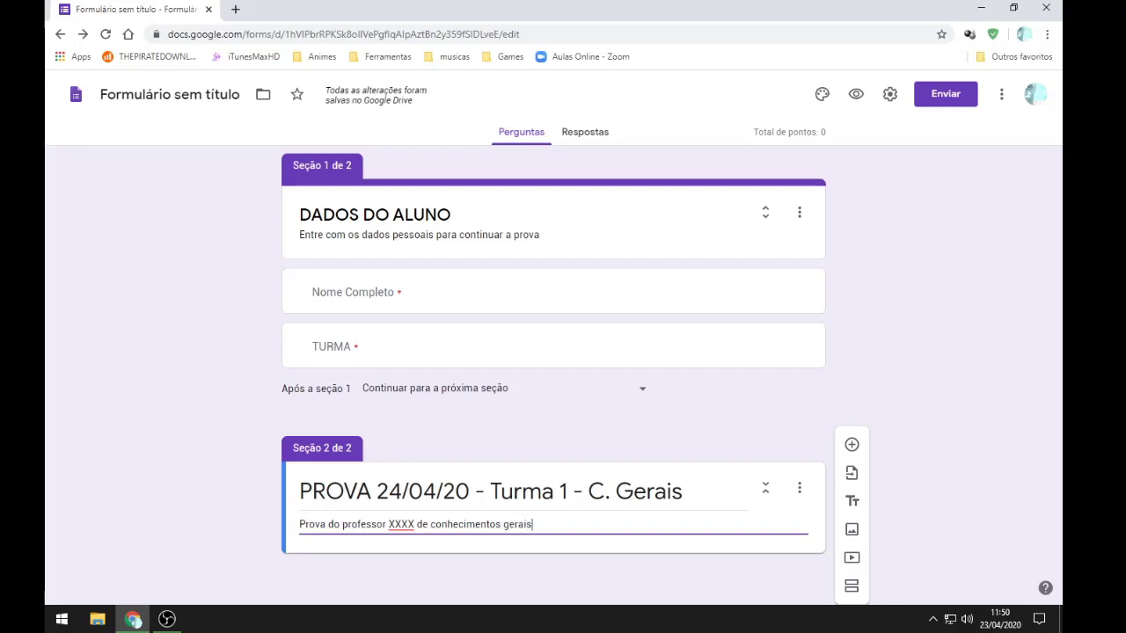
pyautogui.write('.')
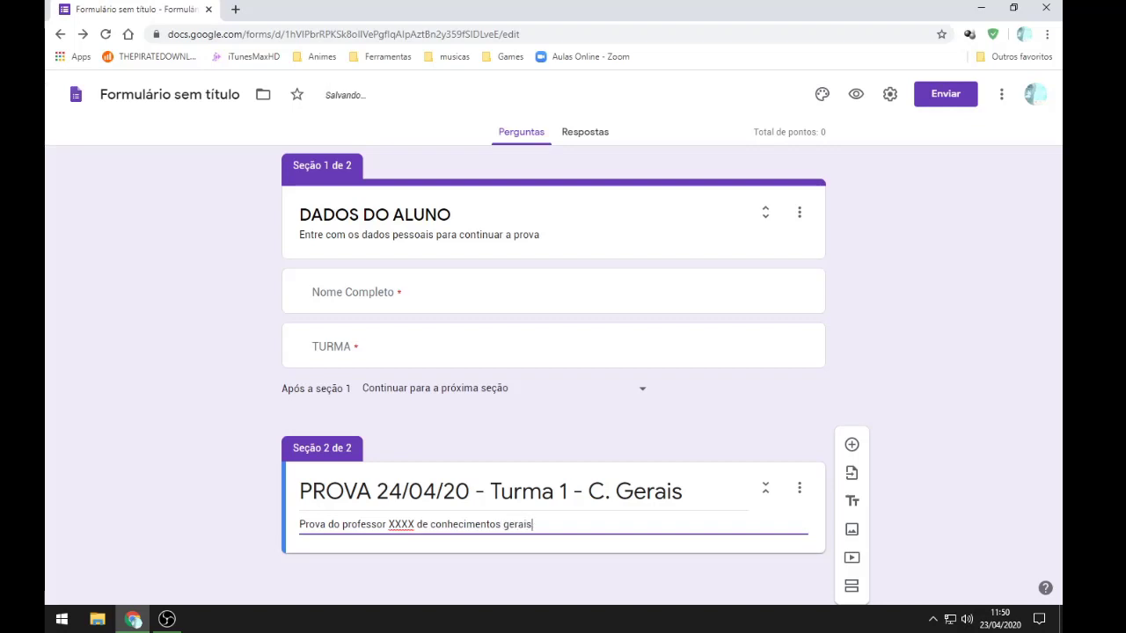
pyautogui.write(' comento')
pyautogui.press('BackSpace')
pyautogui.write('ario ')
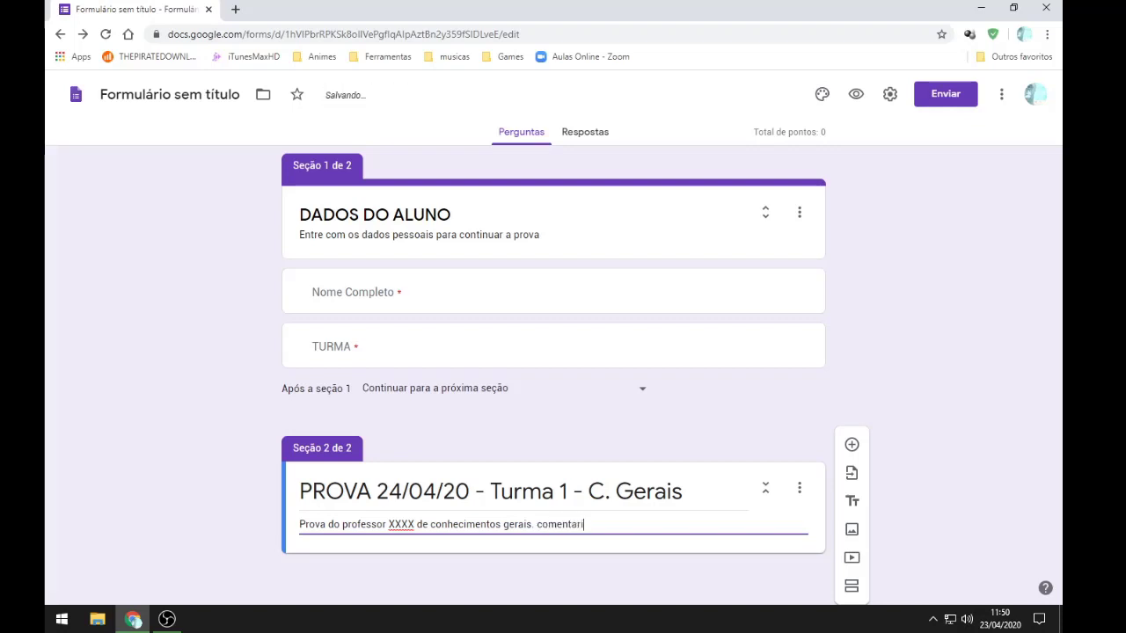
pyautogui.write('yyyy')
# Step: Correct 'comentario' to 'comentário' using the spelling suggestion
pyautogui.rightClick(563, 524)
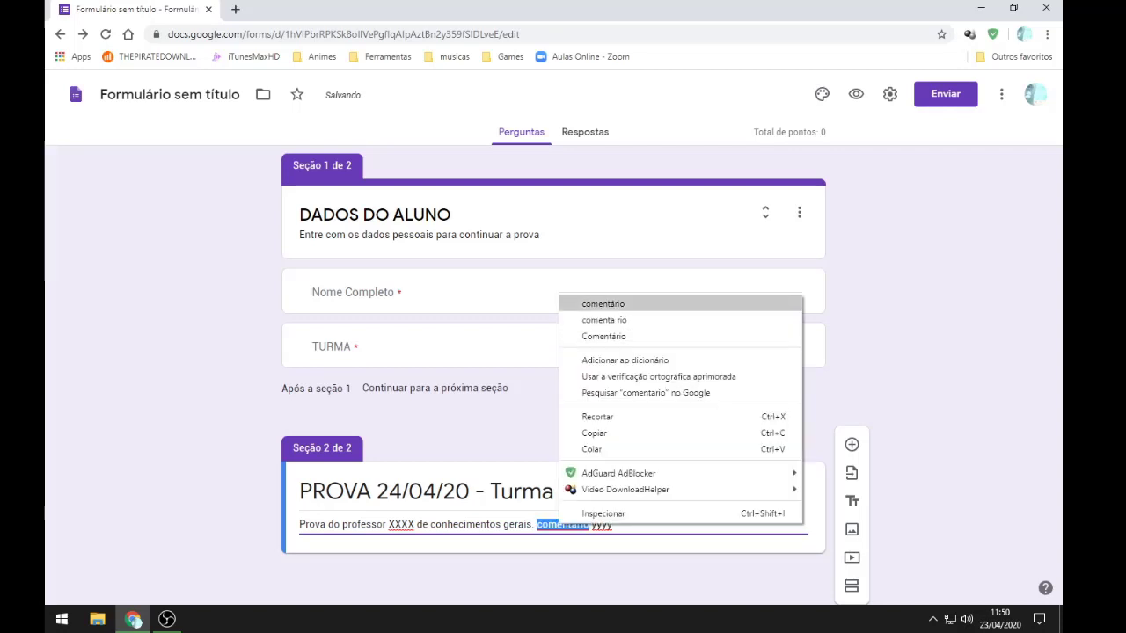
pyautogui.click(603, 304)
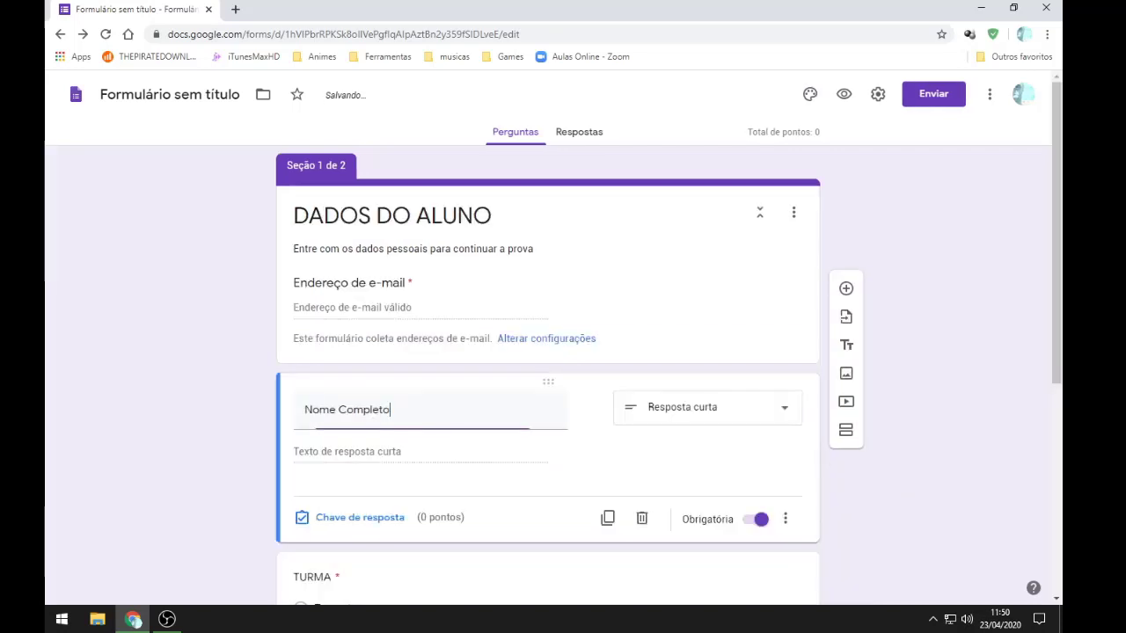
pyautogui.scroll(-5, 563, 378)
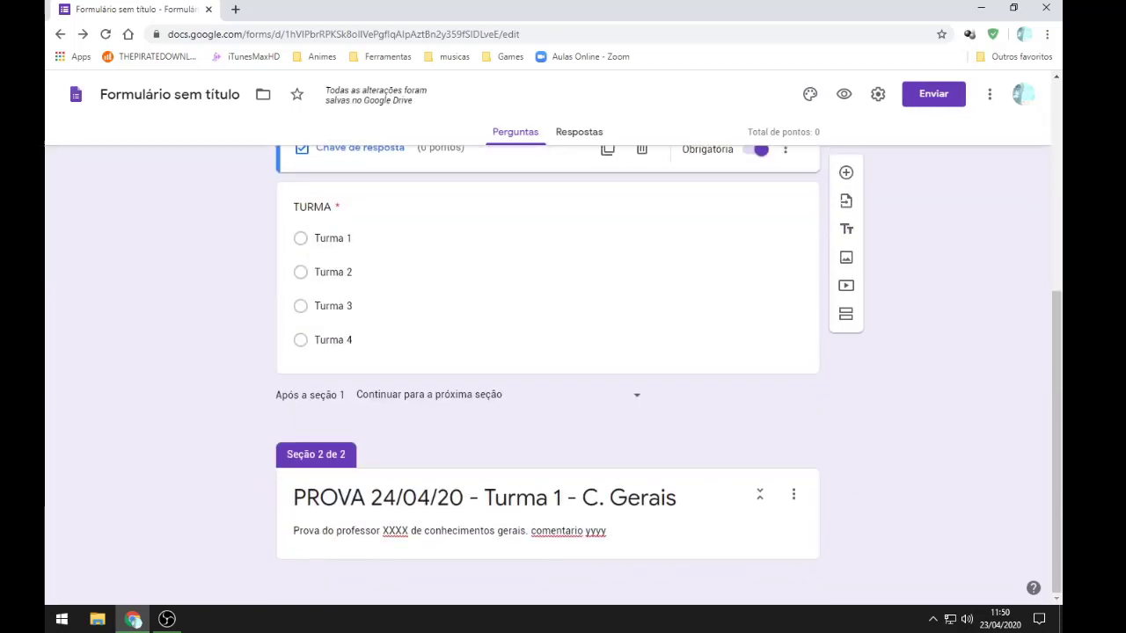
pyautogui.click(562, 531)
pyautogui.rightClick(558, 530)
pyautogui.click(555, 530)
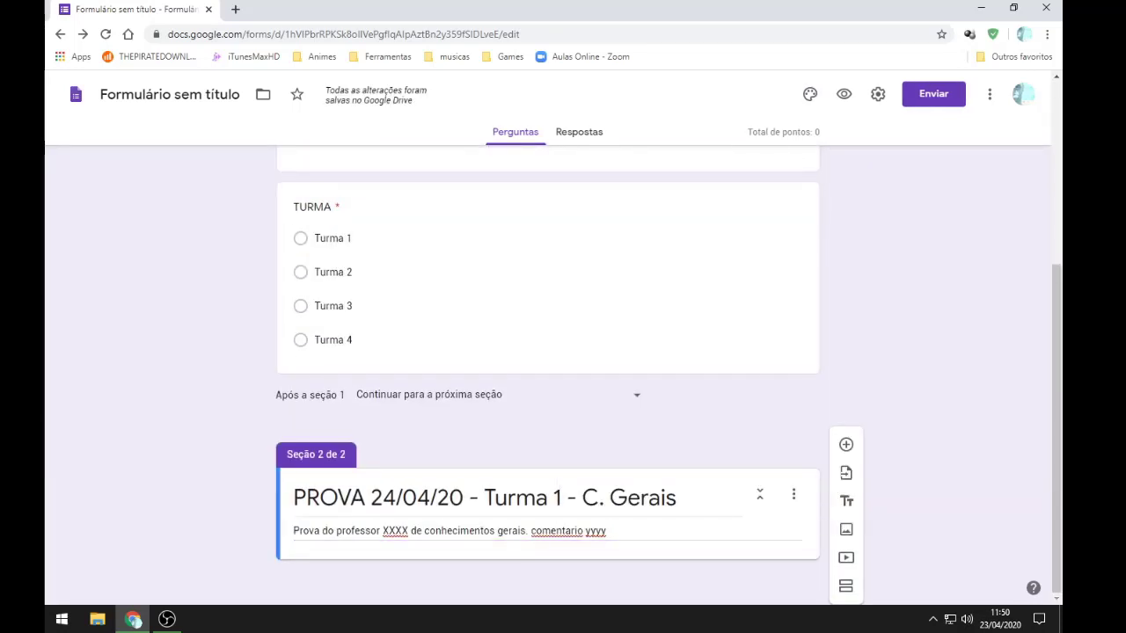
pyautogui.tripleClick(555, 530)
pyautogui.click(555, 531)
pyautogui.rightClick(558, 530)
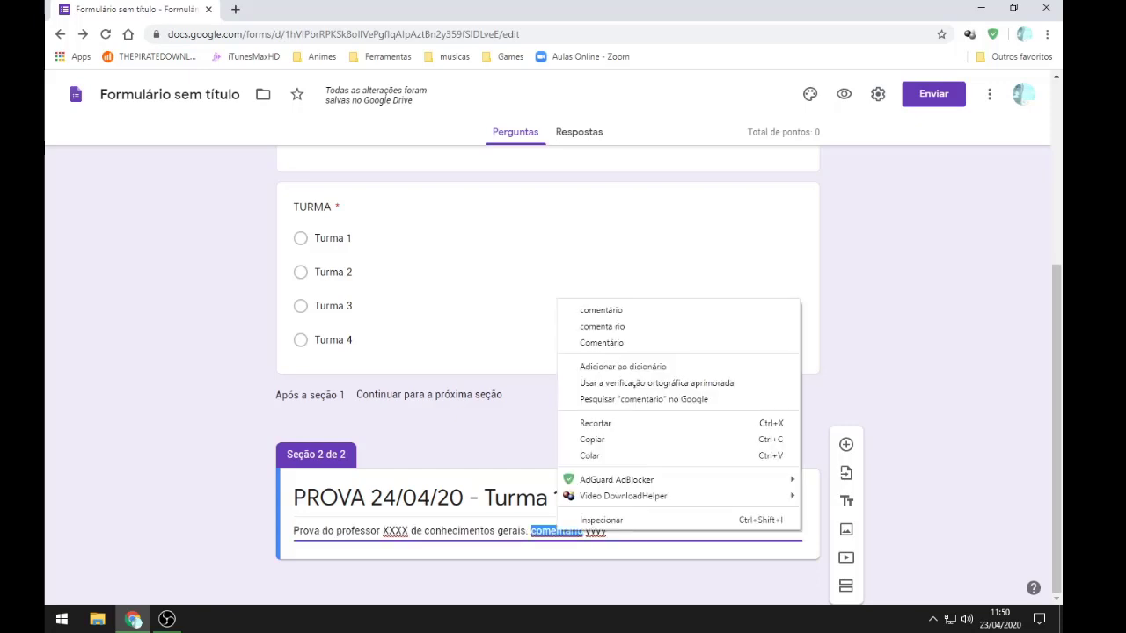
pyautogui.click(601, 310)
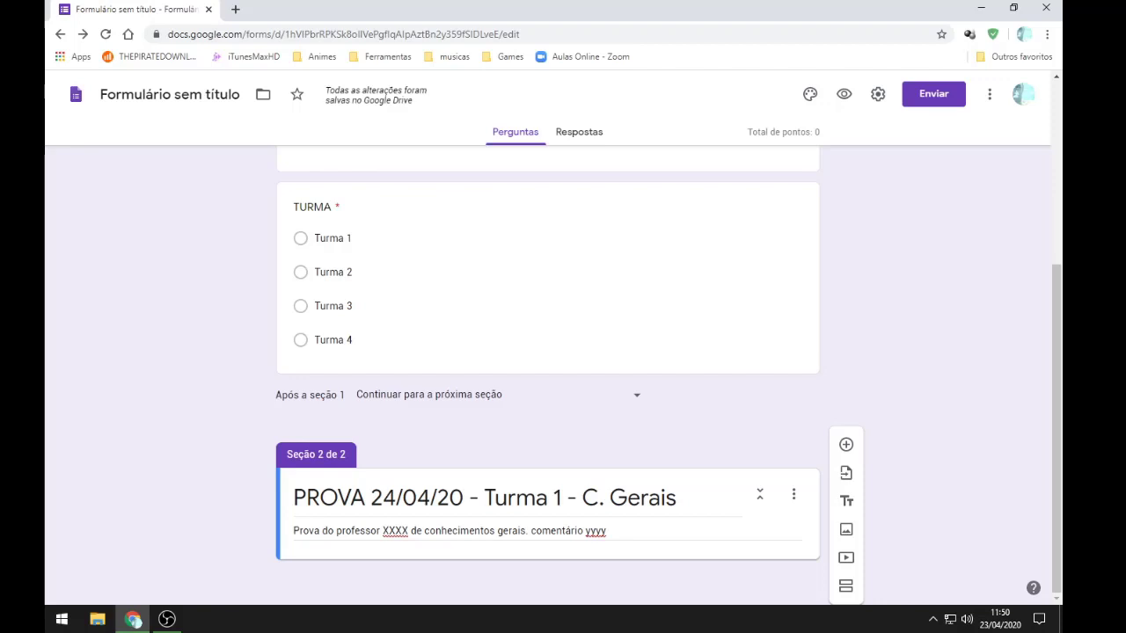
pyautogui.tripleClick(448, 530)
pyautogui.tripleClick(484, 497)
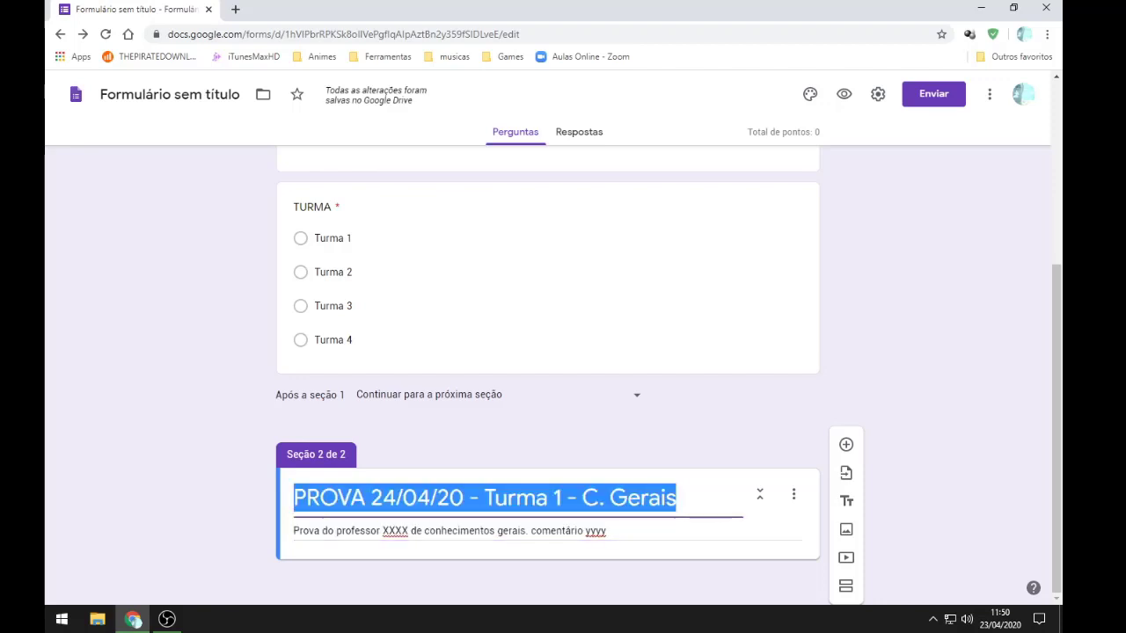
# Step: Collapse section 1 and insert a blank multiple-choice question into section 2
pyautogui.click(668, 422)
pyautogui.scroll(4, 668, 422)
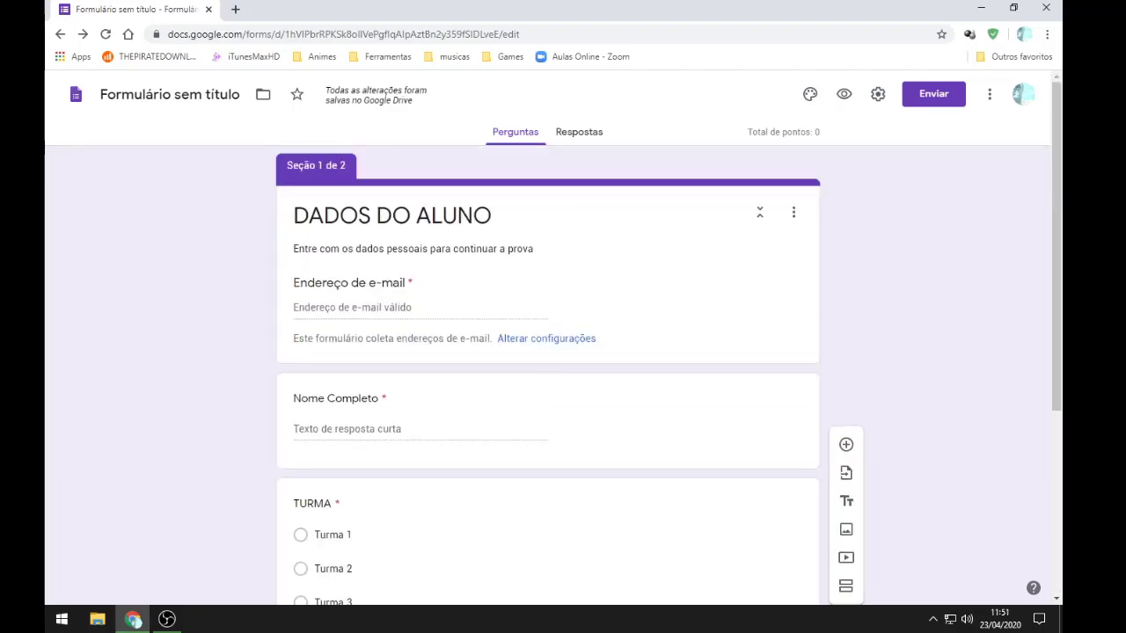
pyautogui.click(759, 212)
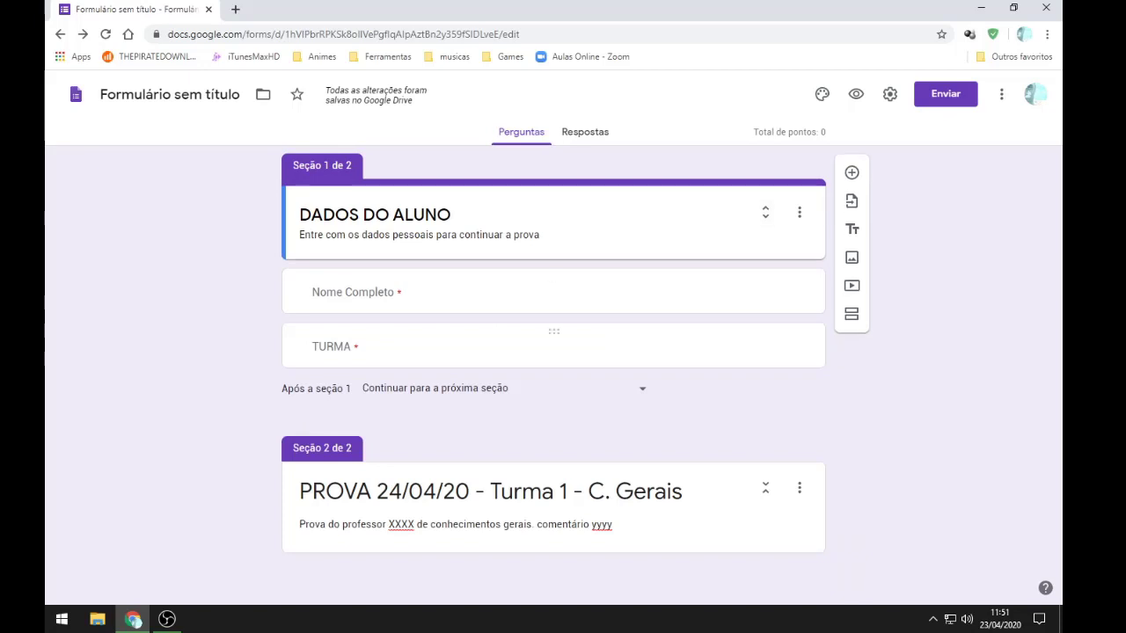
pyautogui.tripleClick(491, 491)
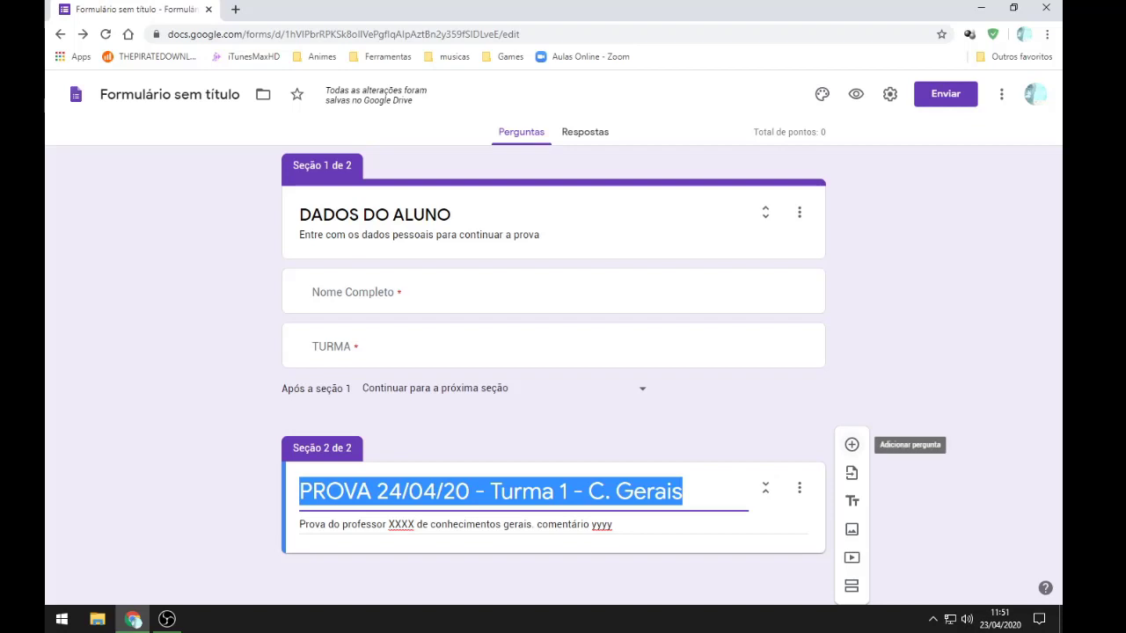
pyautogui.click(851, 444)
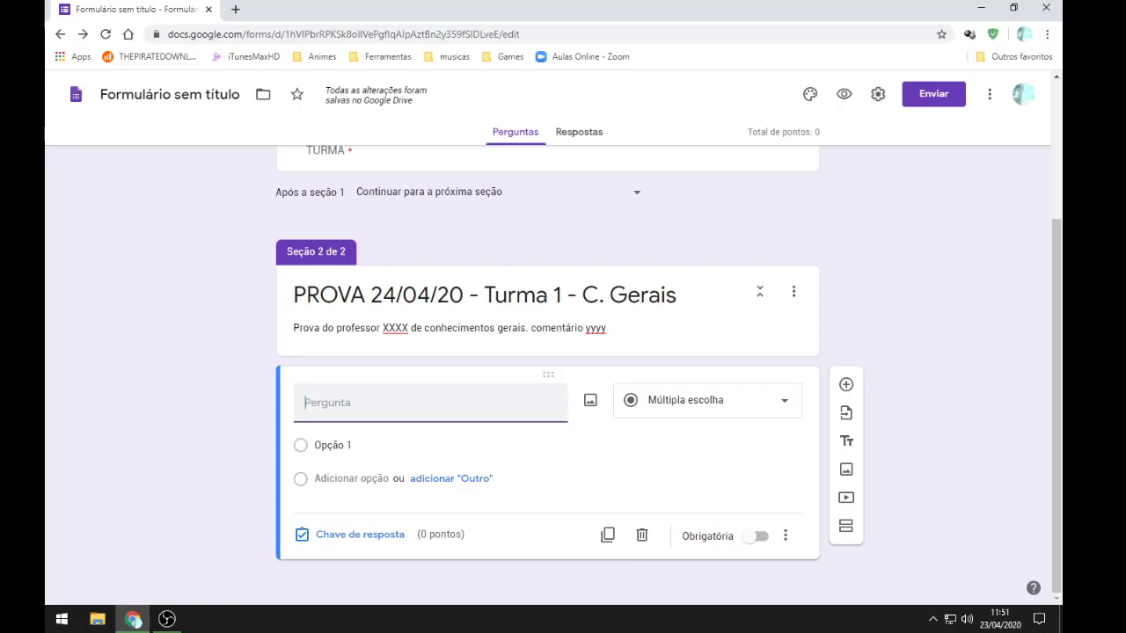
# Step: Write the question 'Quanto é 5 + 5 ?' with options 1, 2, 3, 4 and 10
pyautogui.write('Quanto é 5 ')
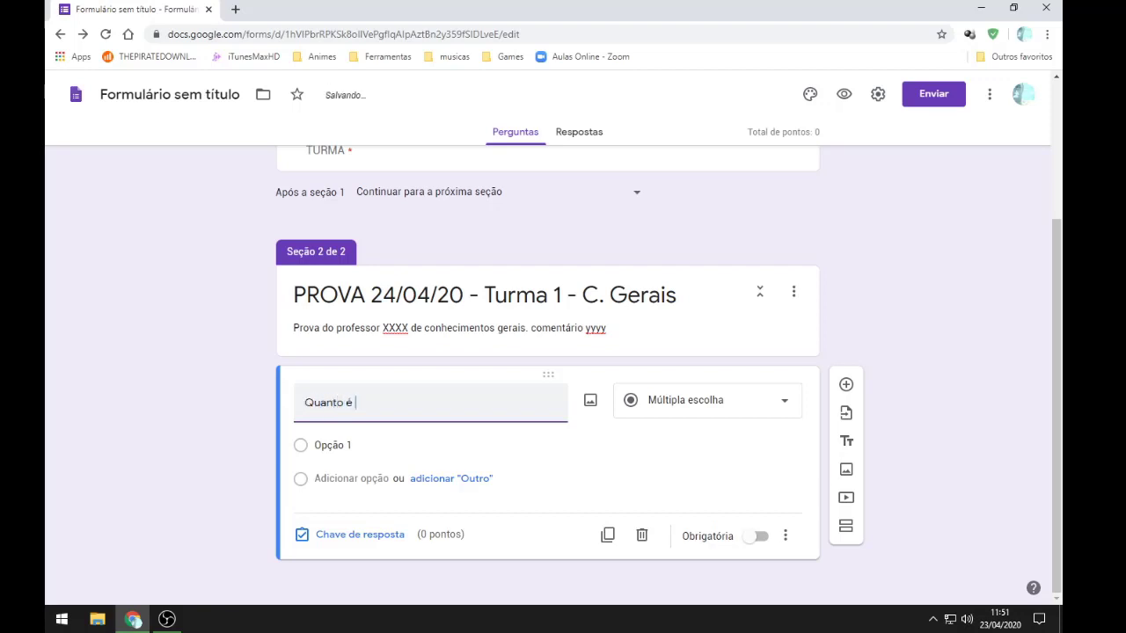
pyautogui.write('+ 5 ?')
pyautogui.click(333, 445)
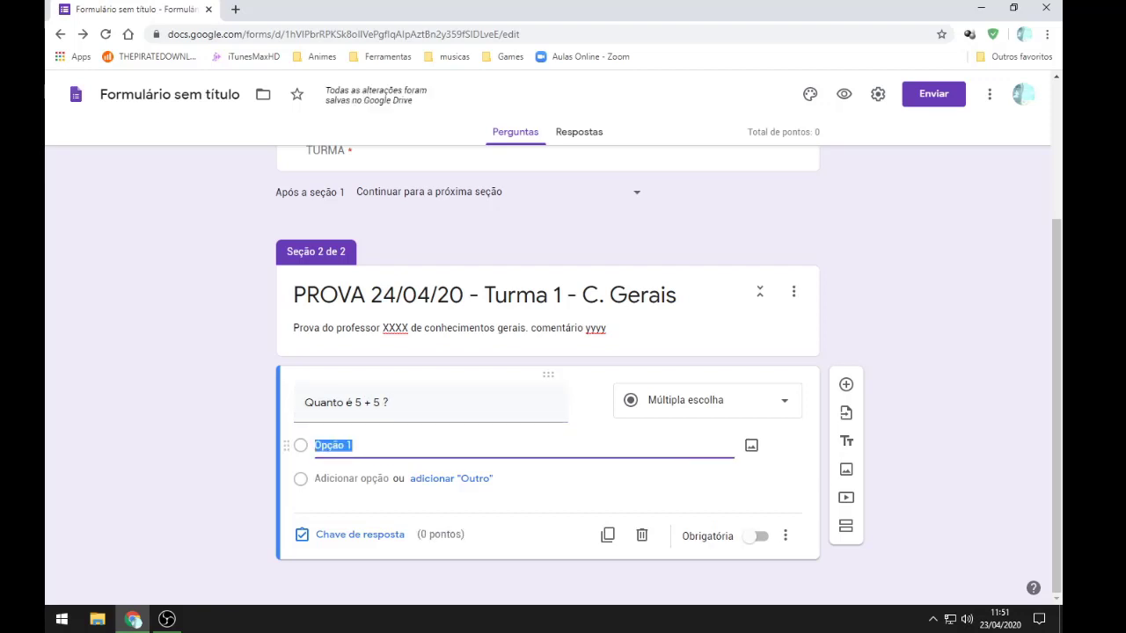
pyautogui.write('1')
pyautogui.press('Return')
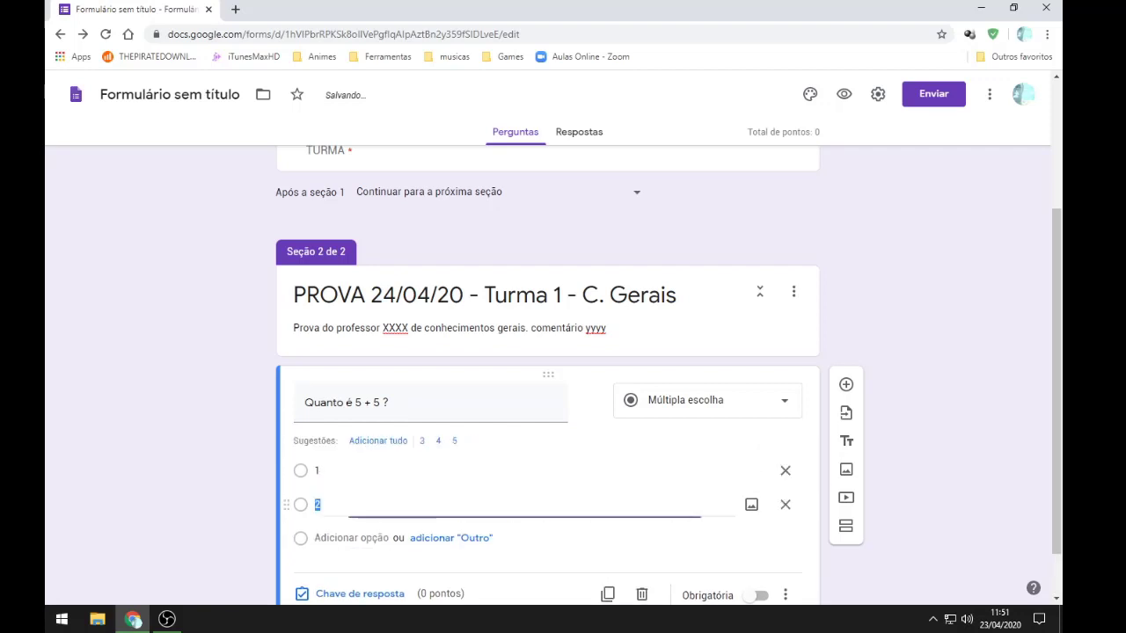
pyautogui.write('2')
pyautogui.press('Return')
pyautogui.write('3')
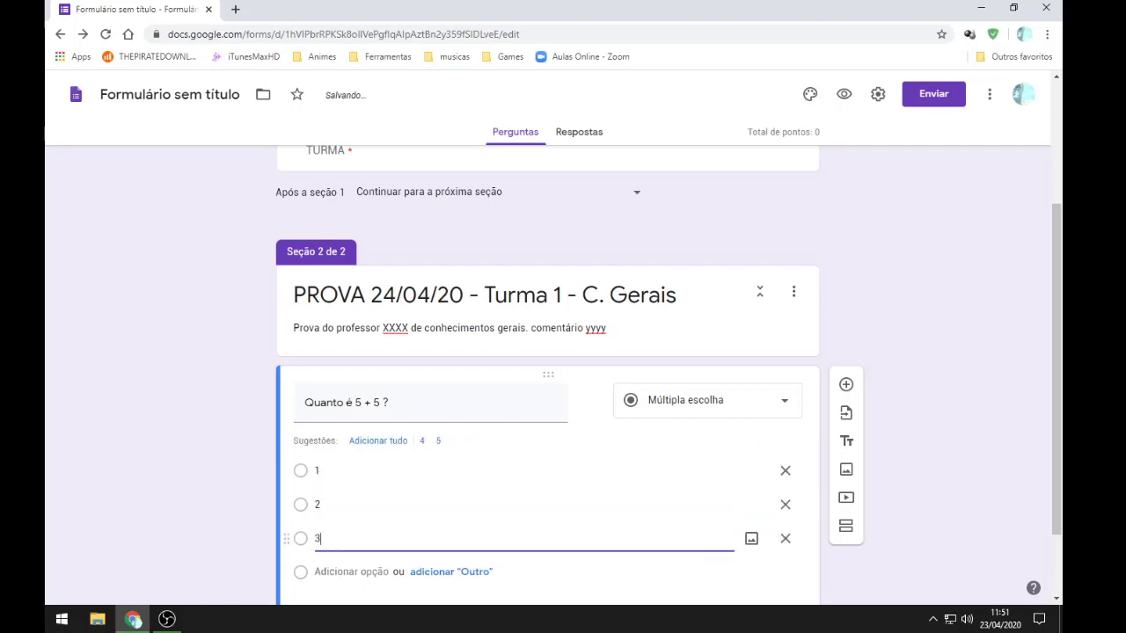
pyautogui.press('Return')
pyautogui.write('4')
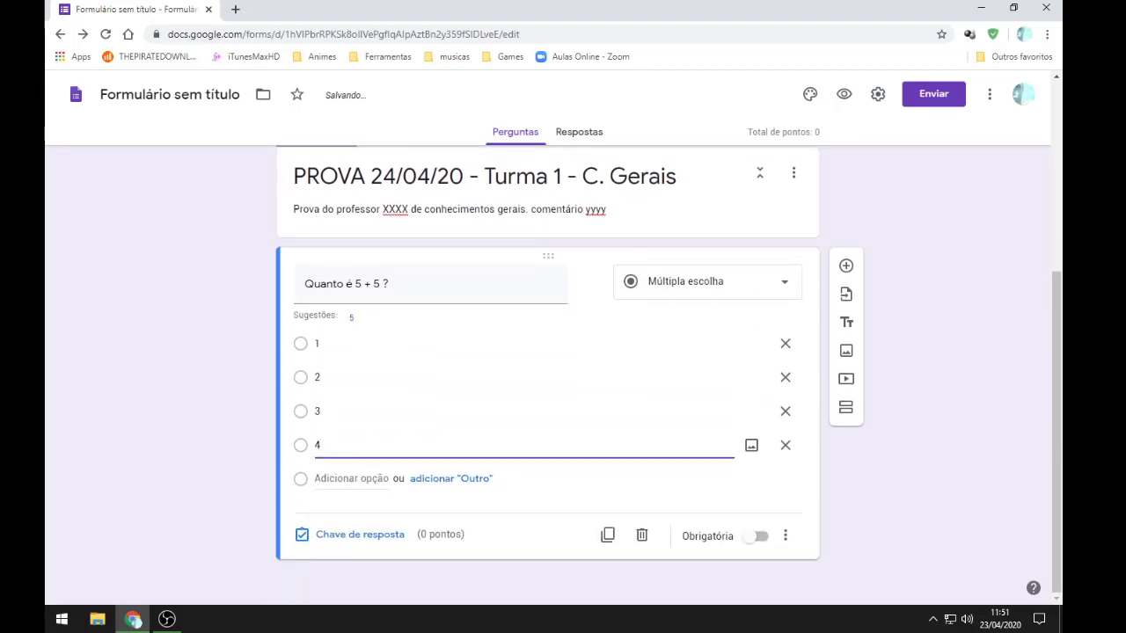
pyautogui.press('Return')
pyautogui.write('5')
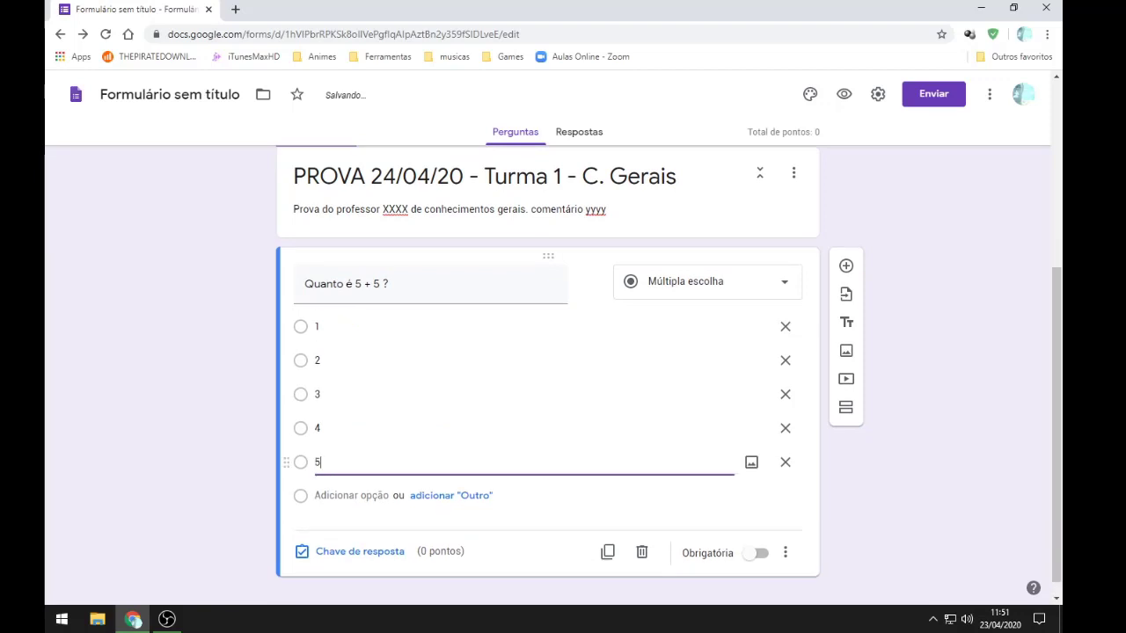
pyautogui.press('BackSpace')
pyautogui.write('10')
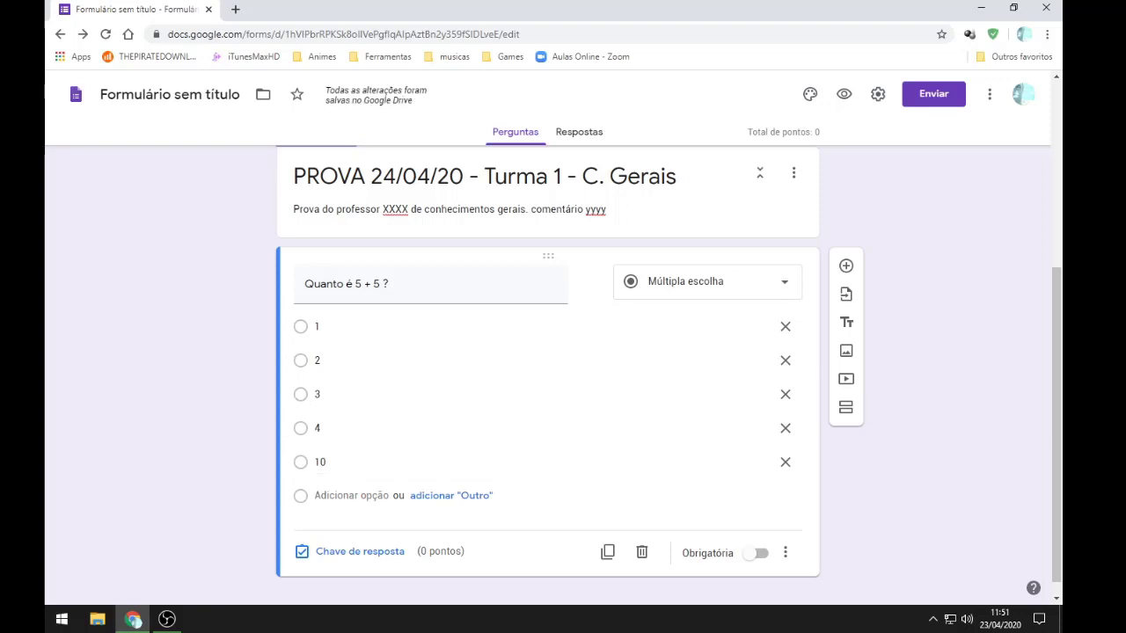
# Step: Check the form's total points and open this question's answer key
pyautogui.scroll(1, 528, 378)
pyautogui.scroll(-1, 528, 378)
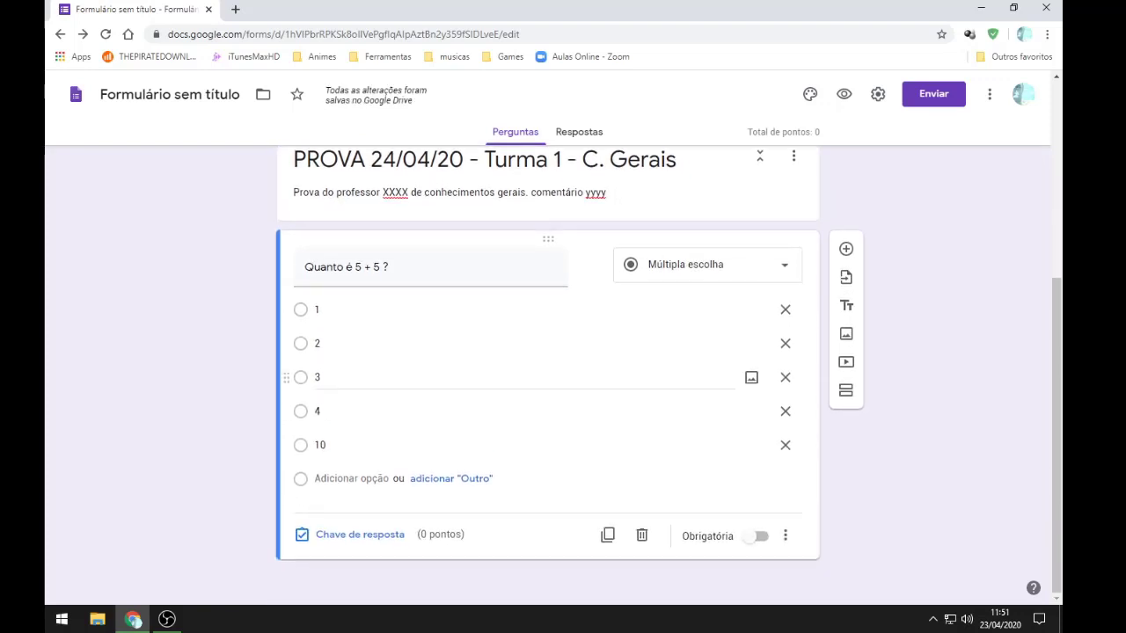
pyautogui.moveTo(748, 132); pyautogui.dragTo(820, 132)
pyautogui.tripleClick(783, 132)
pyautogui.tripleClick(783, 132)
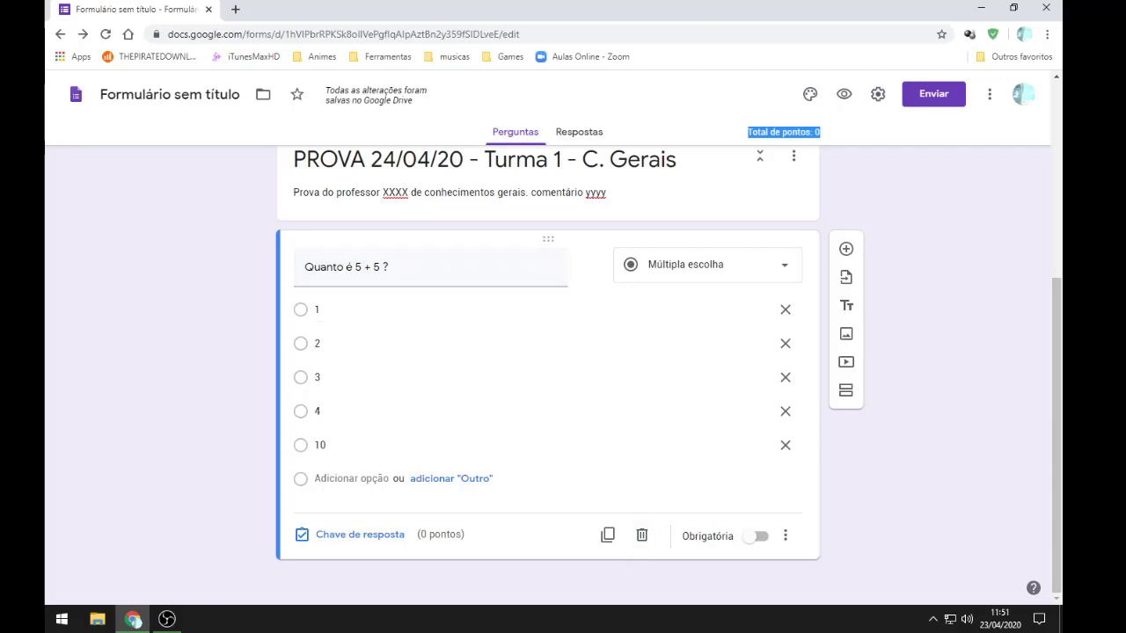
pyautogui.click(782, 131)
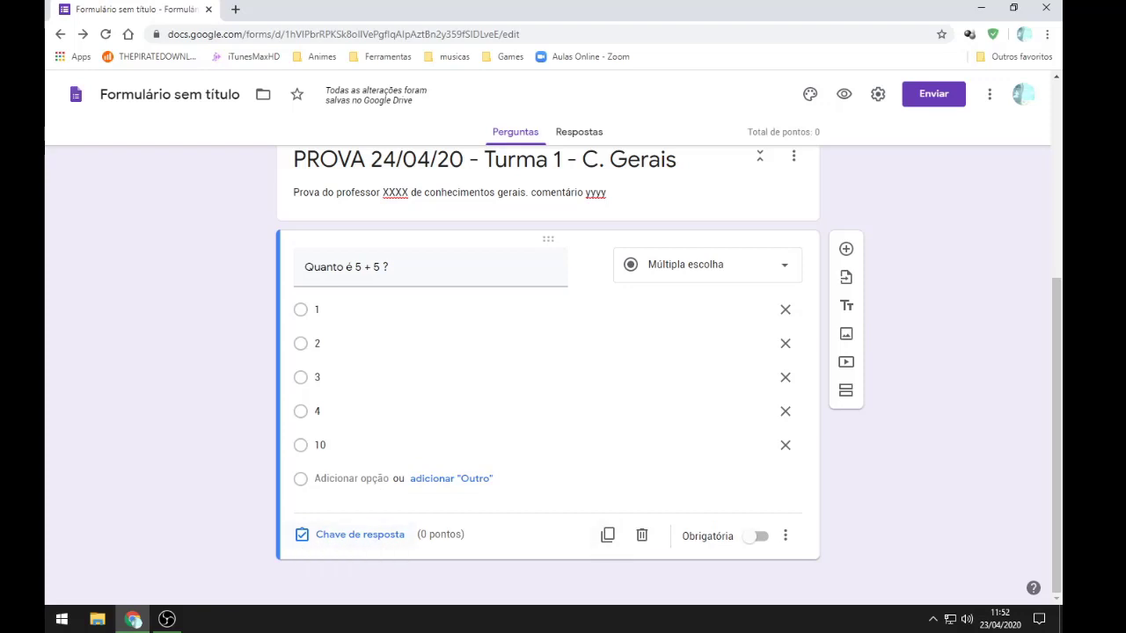
pyautogui.click(356, 534)
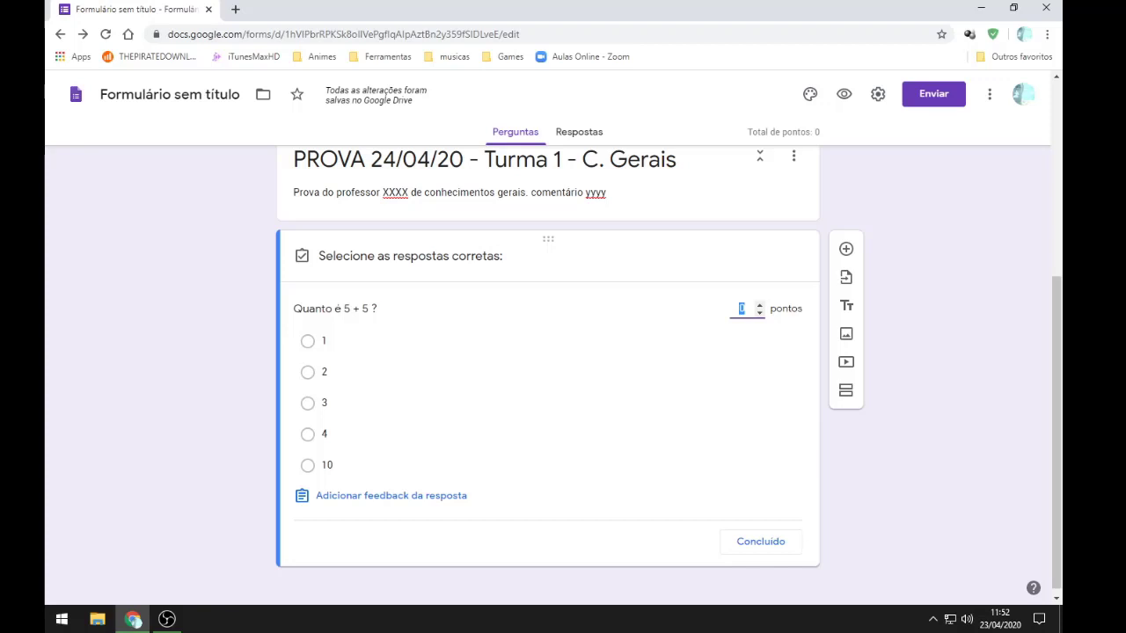
# Step: Set the 5 + 5 question's value to 1 point in the answer key
pyautogui.click(759, 304)
pyautogui.click(760, 541)
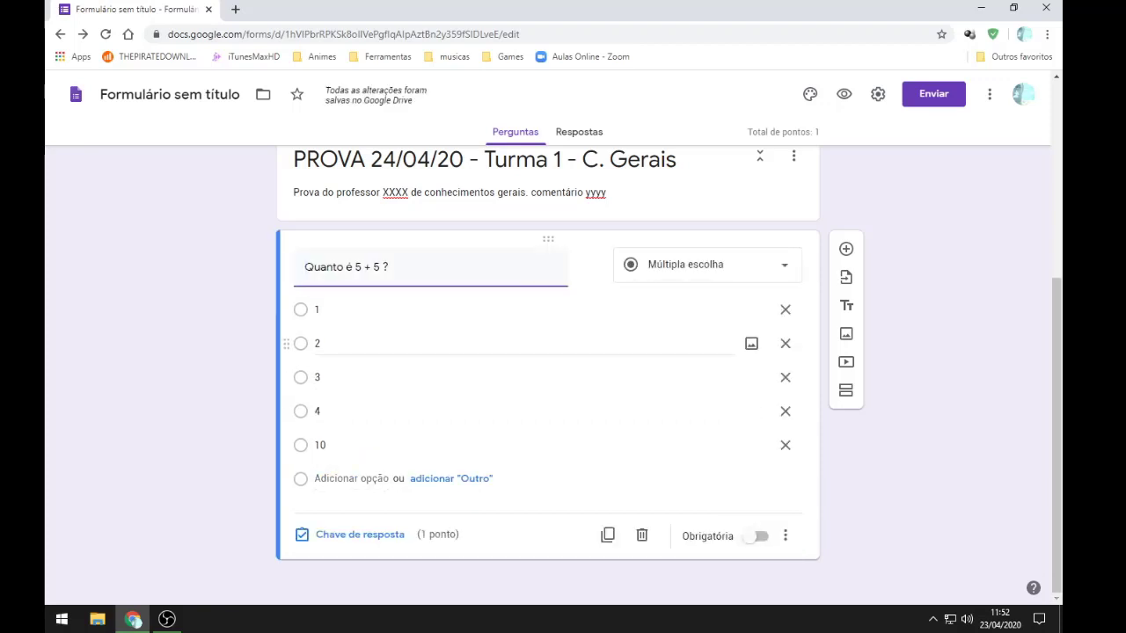
pyautogui.click(528, 499)
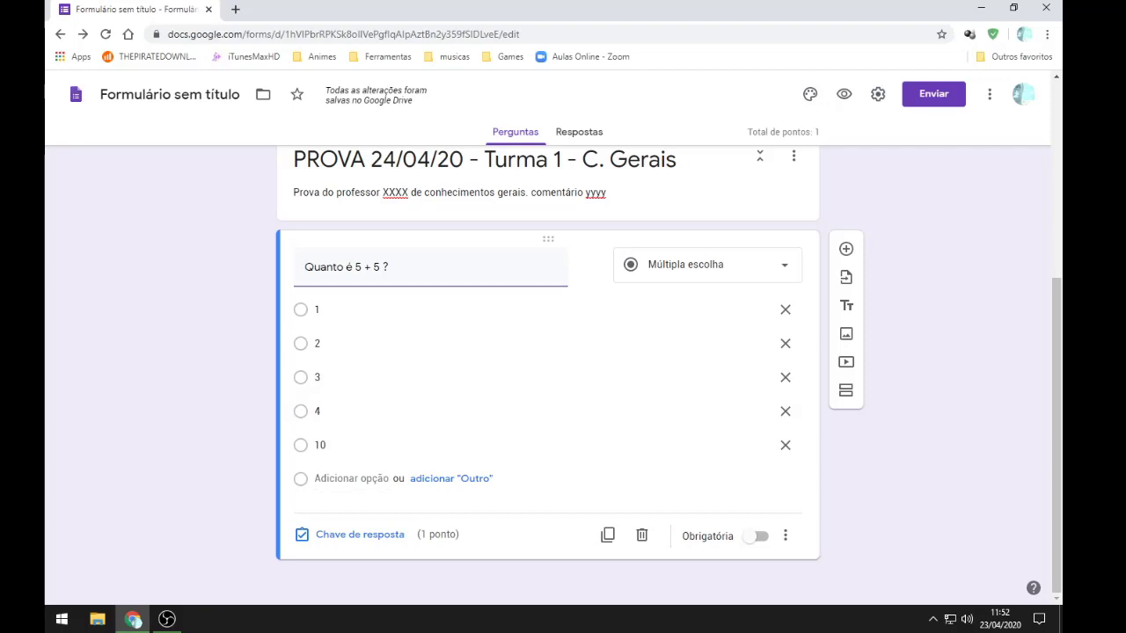
pyautogui.moveTo(746, 132); pyautogui.dragTo(820, 132)
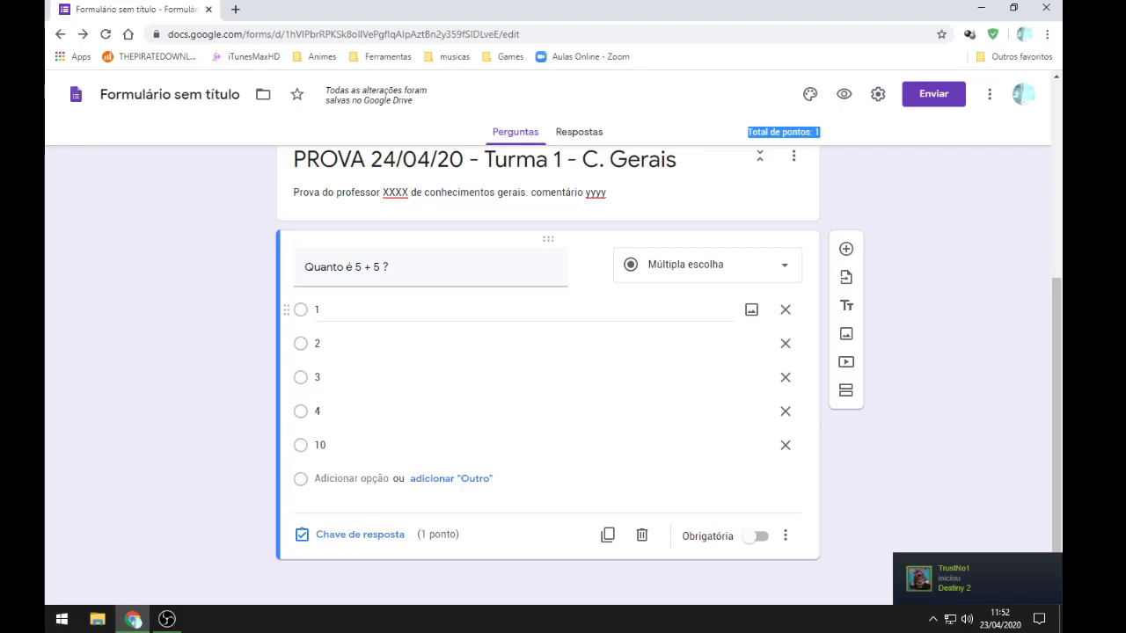
# Step: Mark 10 as the correct answer and make the question required
pyautogui.click(360, 533)
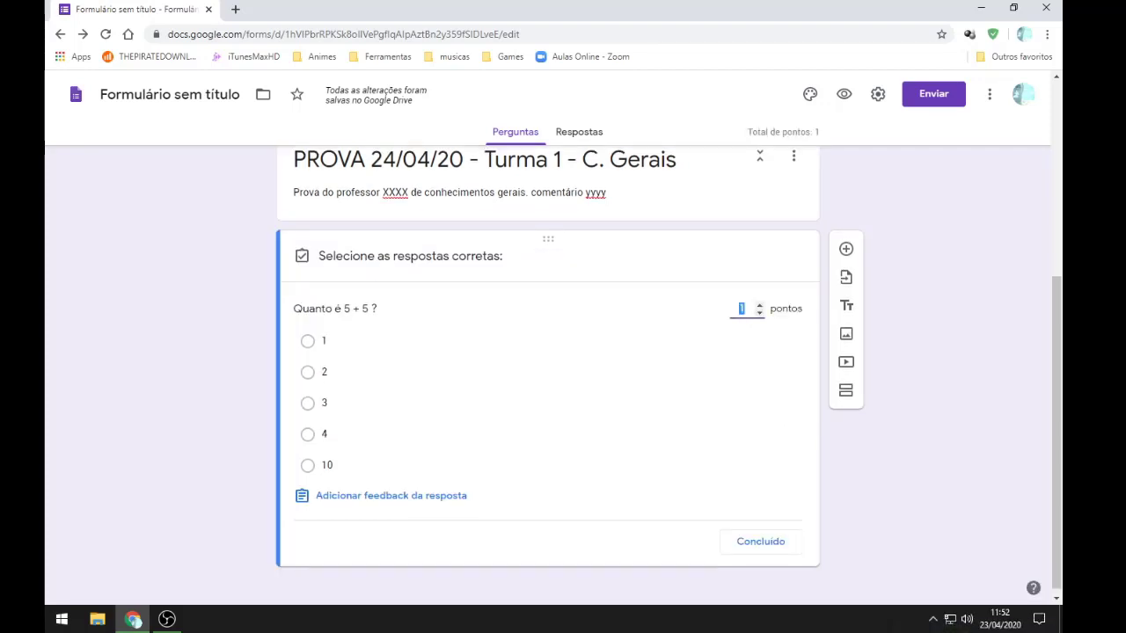
pyautogui.click(308, 465)
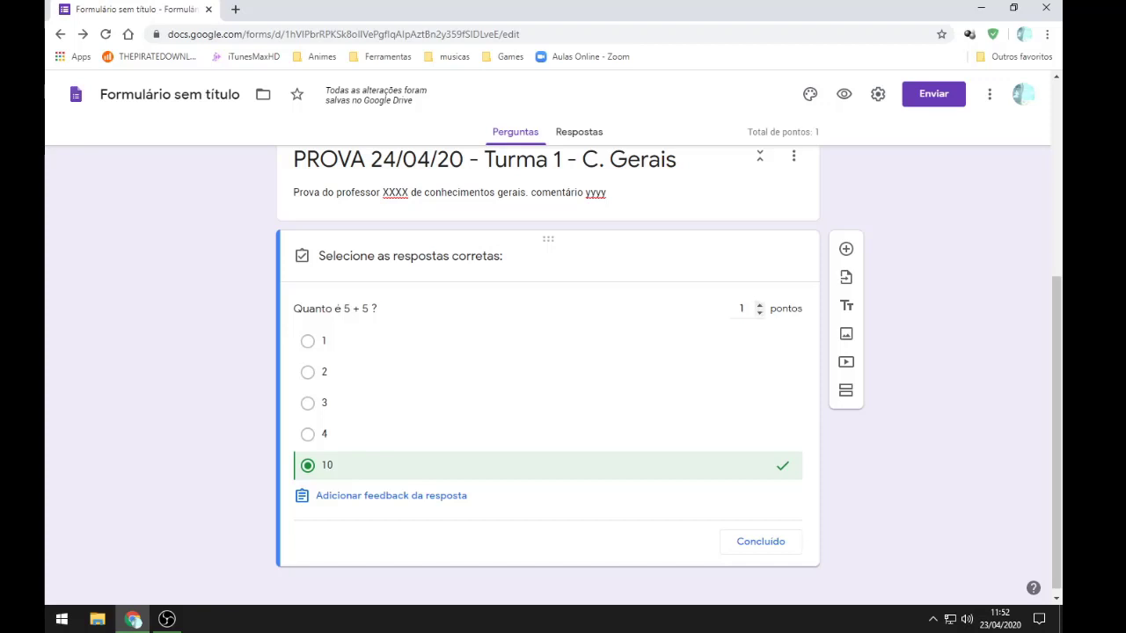
pyautogui.click(759, 541)
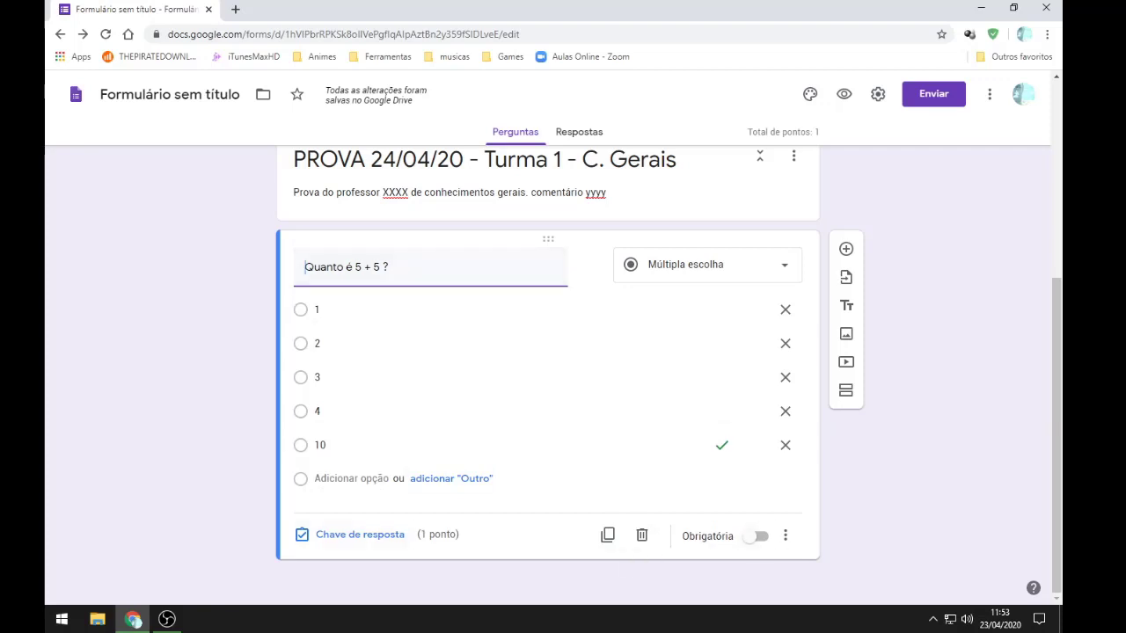
pyautogui.click(754, 536)
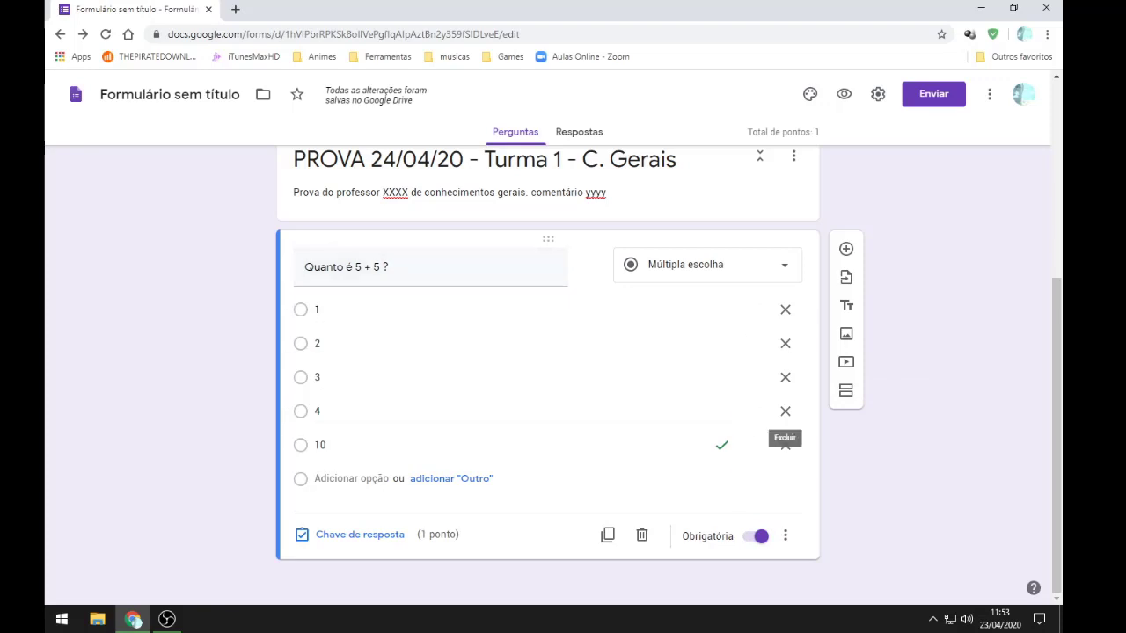
# Step: View the Apresentação settings and close them without changes
pyautogui.click(878, 94)
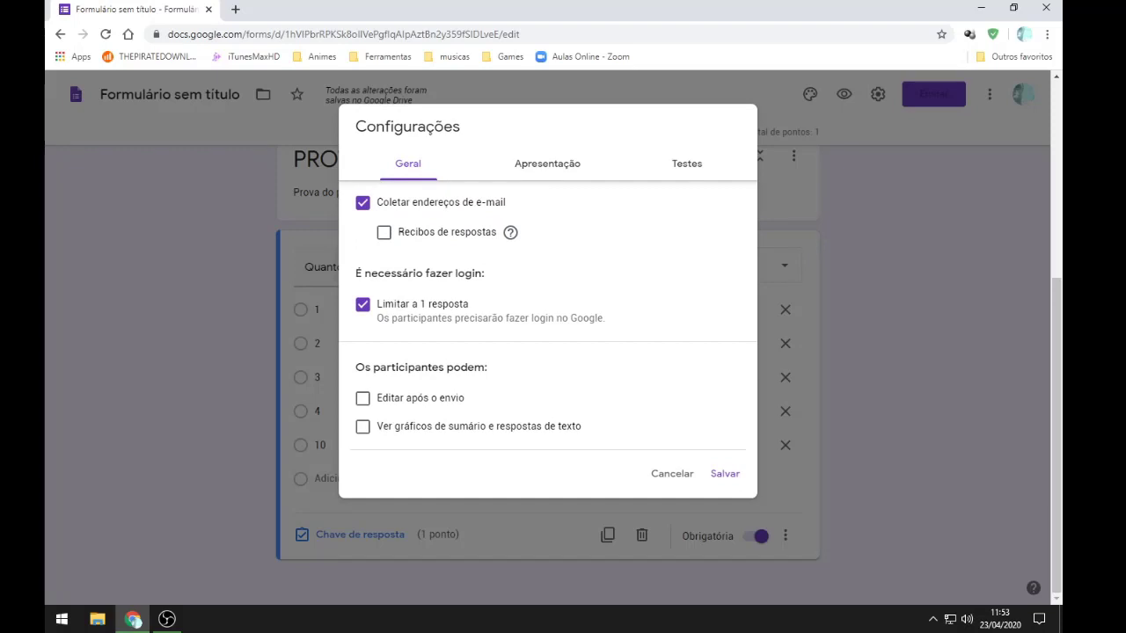
pyautogui.click(547, 164)
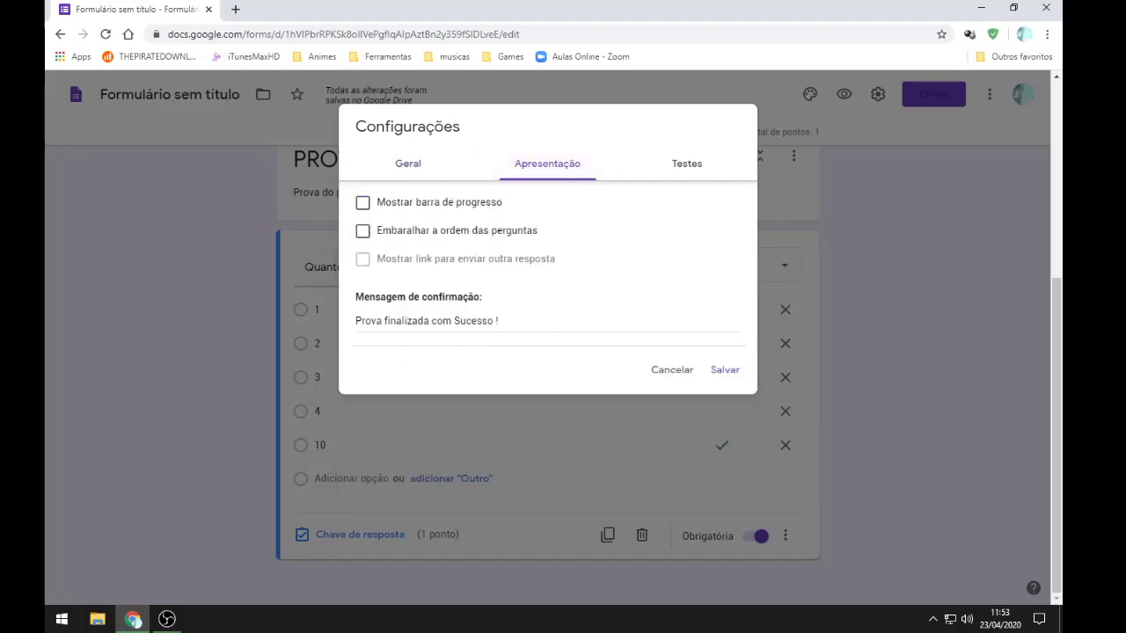
pyautogui.click(672, 369)
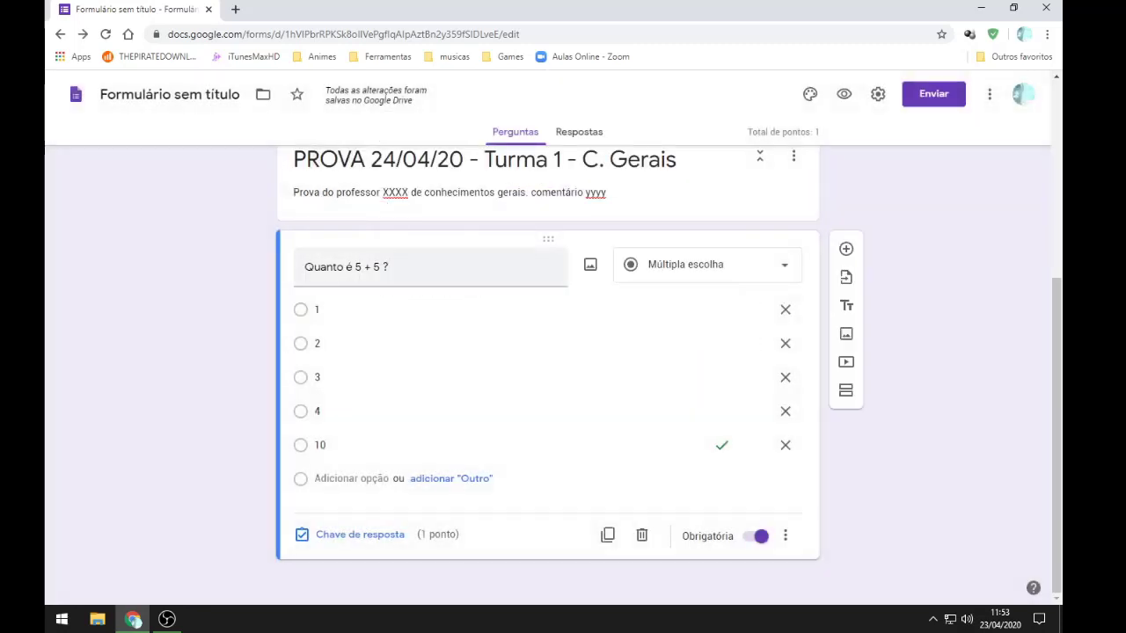
# Step: Prefix the first question title with '01 - '
pyautogui.click(388, 267)
pyautogui.click(305, 266)
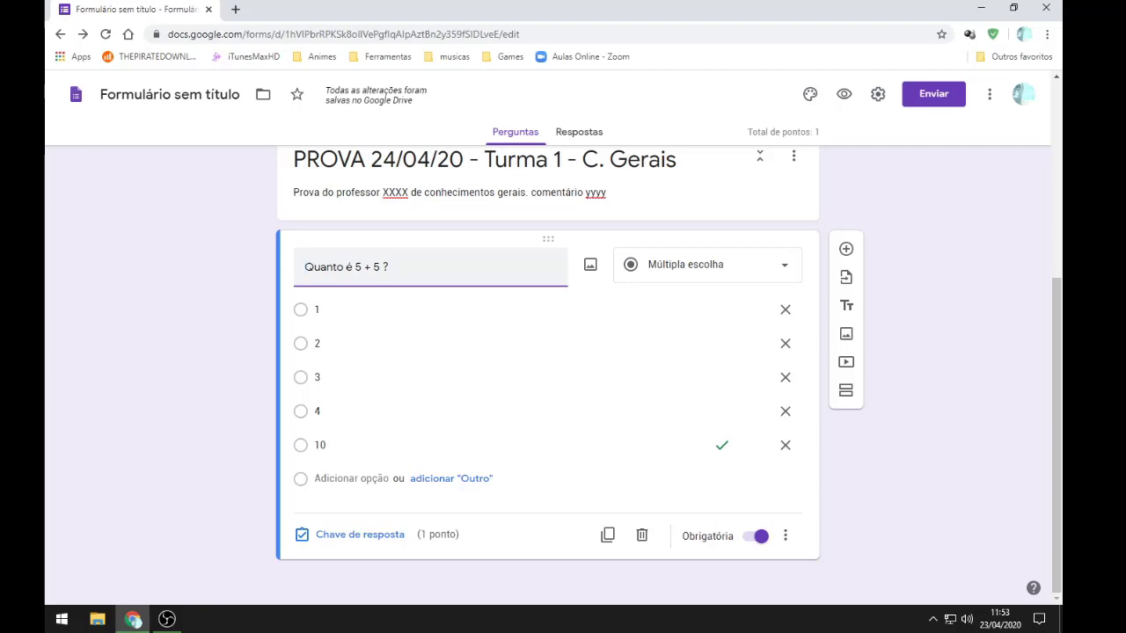
pyautogui.write('01 -')
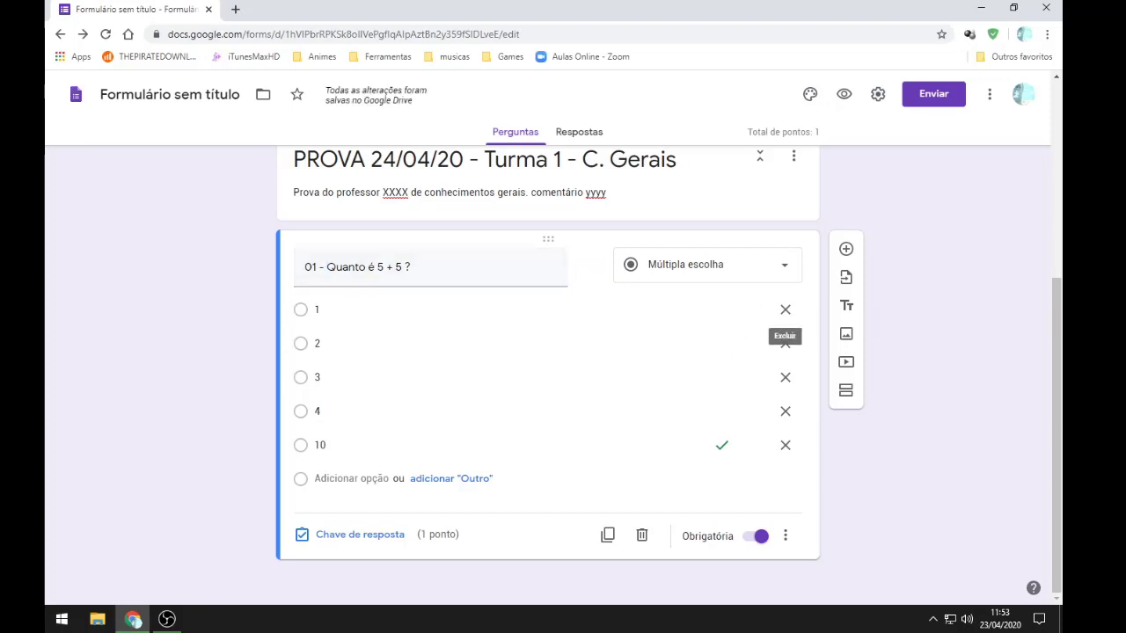
# Step: Toggle question-order shuffling on and back off in Apresentação, then cancel
pyautogui.click(878, 93)
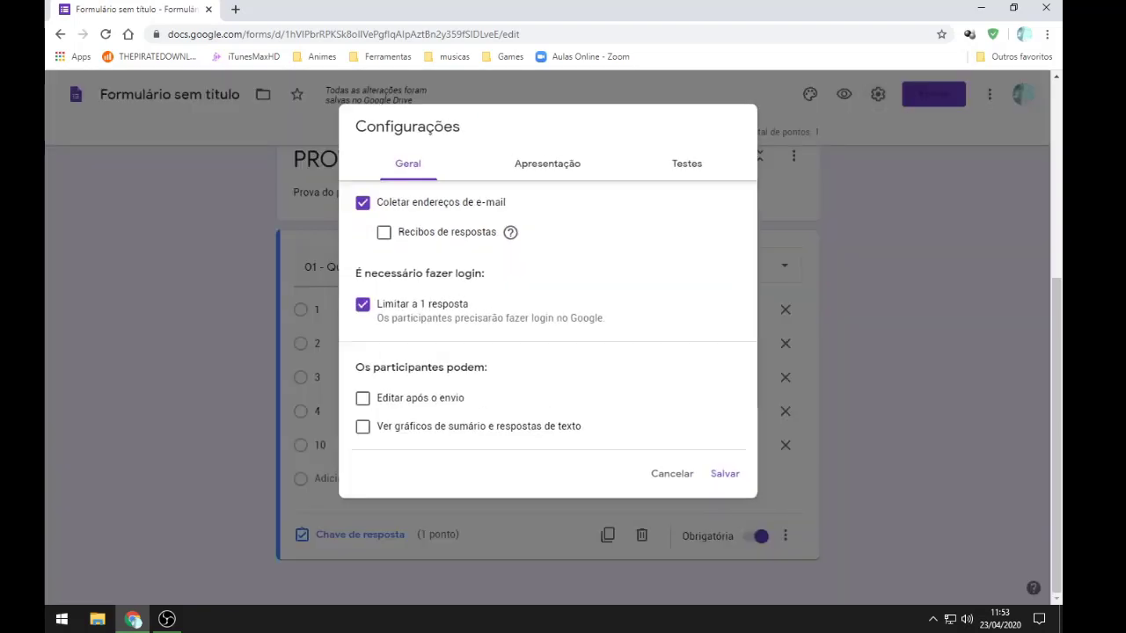
pyautogui.click(547, 164)
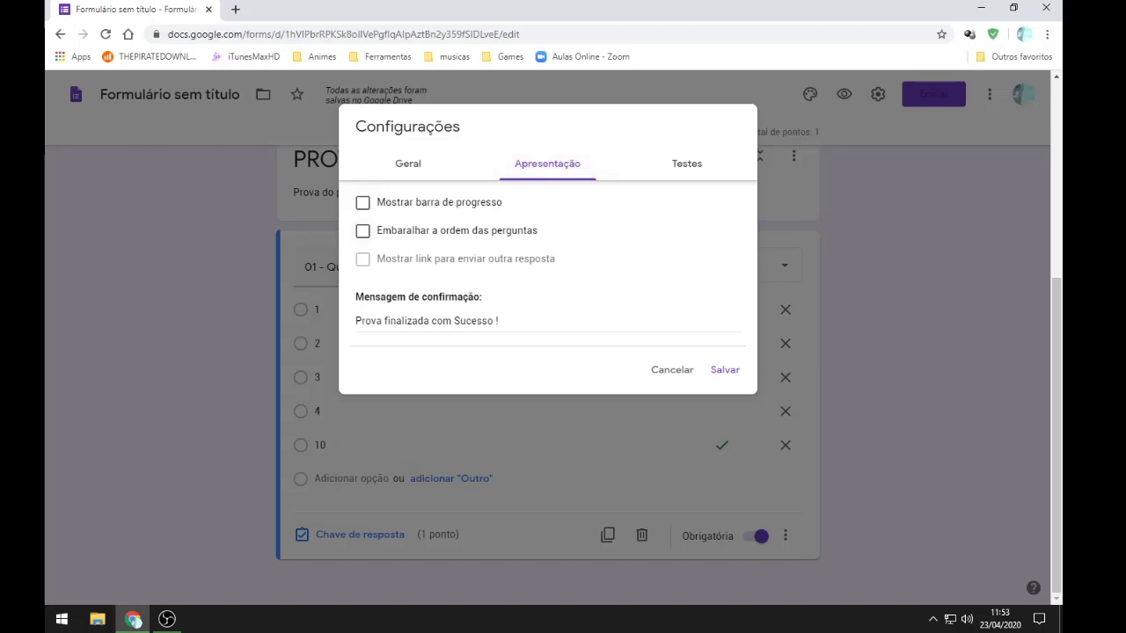
pyautogui.click(363, 230)
pyautogui.click(363, 231)
pyautogui.click(672, 369)
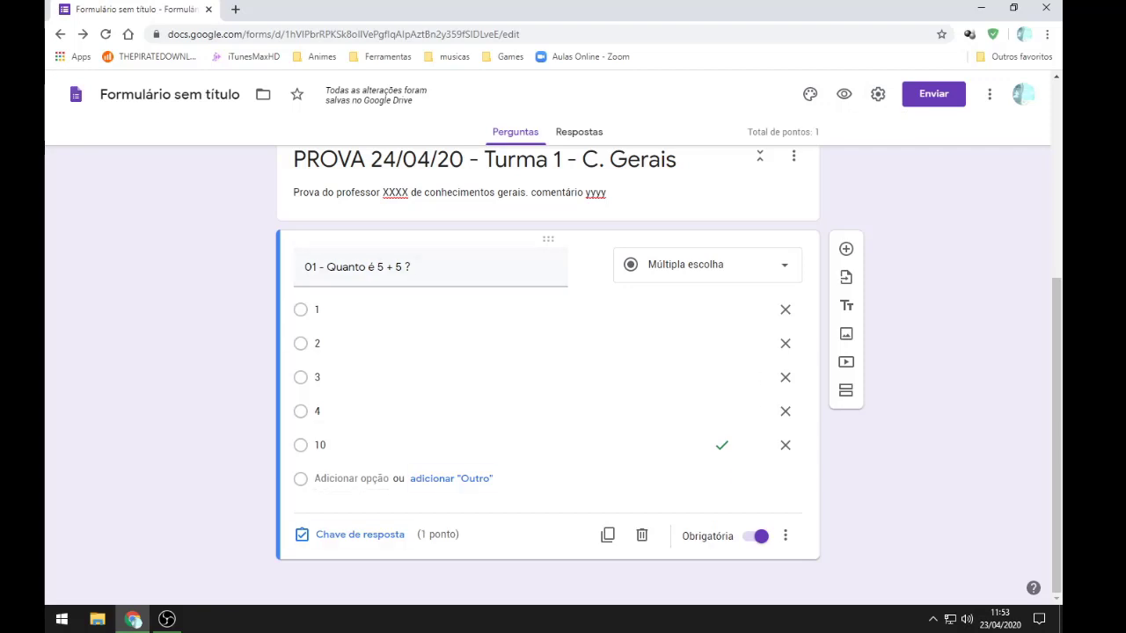
# Step: Add question '02 - Qual a cor do cavalo branco de Napoleão ?', fixing its spelling
pyautogui.click(845, 249)
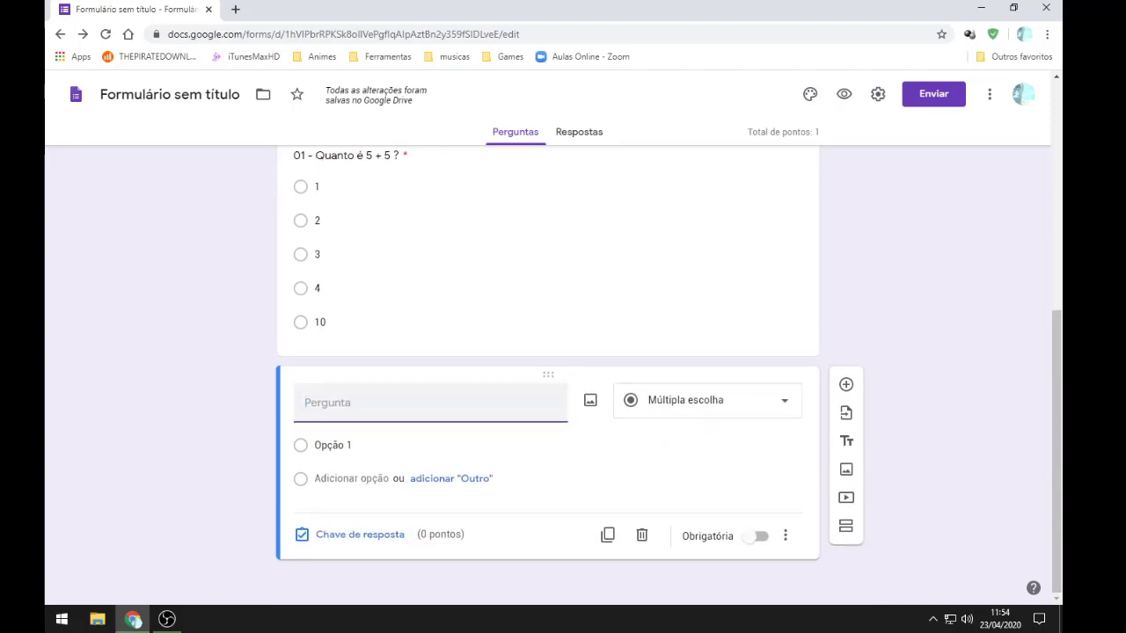
pyautogui.write('02 -')
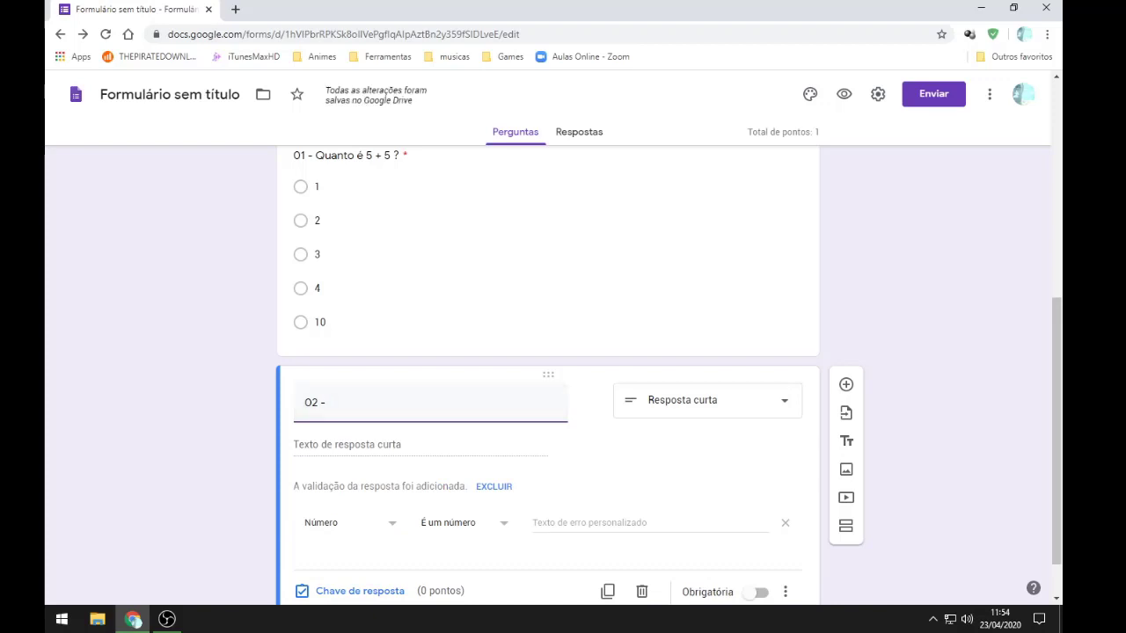
pyautogui.scroll(-1, 547, 378)
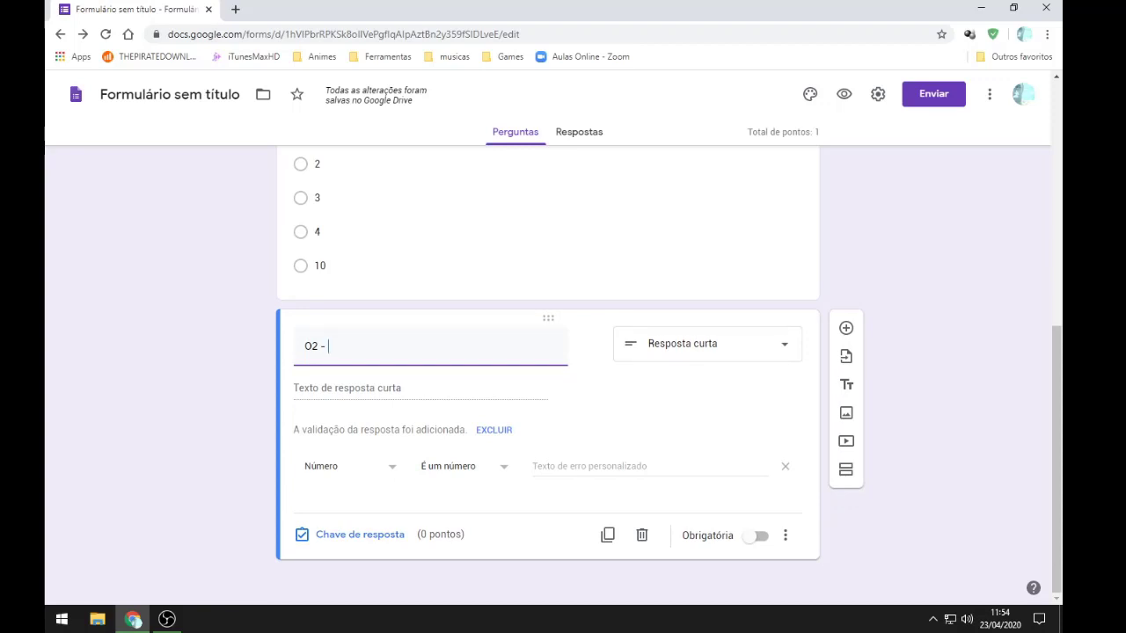
pyautogui.write('Qual a cor do cavalo b')
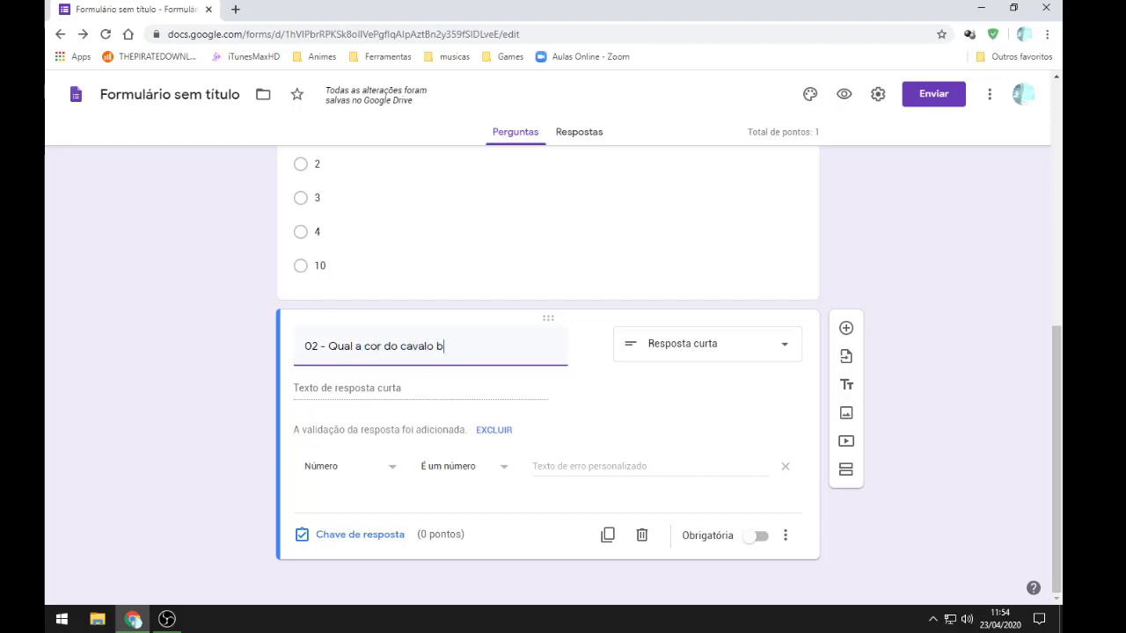
pyautogui.write('rano de')
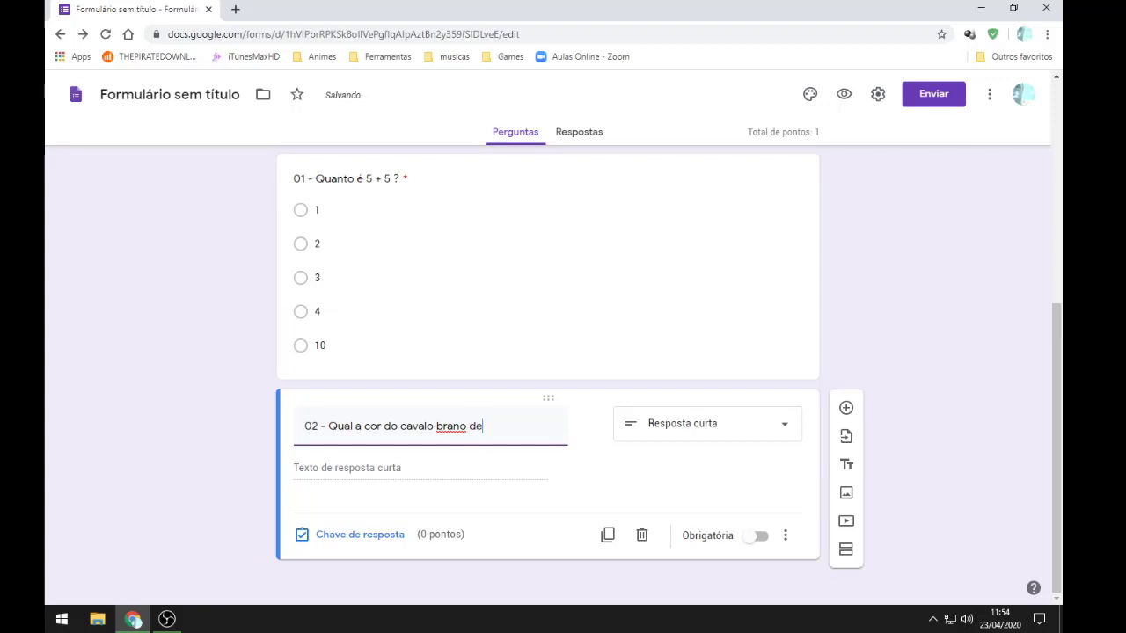
pyautogui.press('BackSpace')
pyautogui.press('BackSpace')
pyautogui.press('BackSpace')
pyautogui.press('BackSpace')
pyautogui.write('co de Napoleao ?')
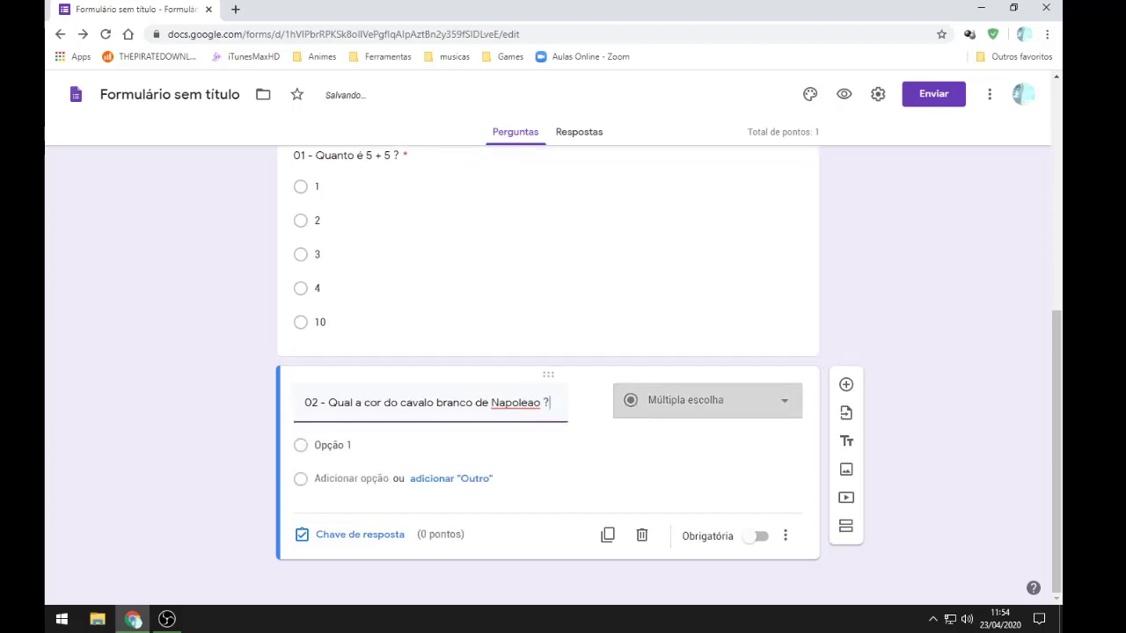
pyautogui.rightClick(516, 402)
pyautogui.click(554, 414)
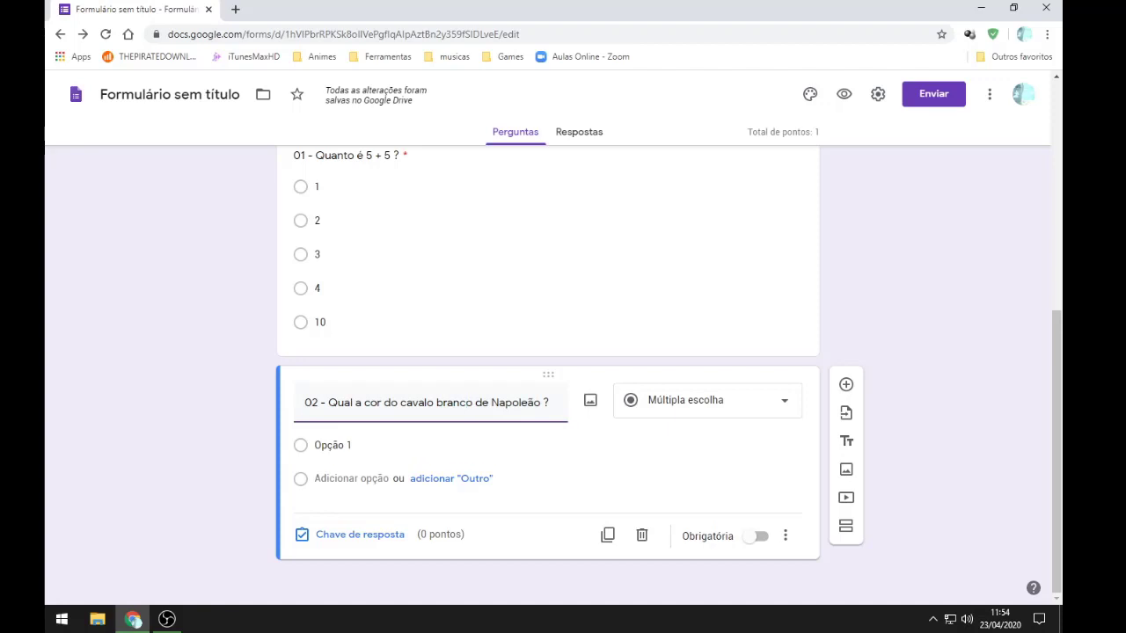
# Step: Make question 02 a required Resposta curta question
pyautogui.click(703, 400)
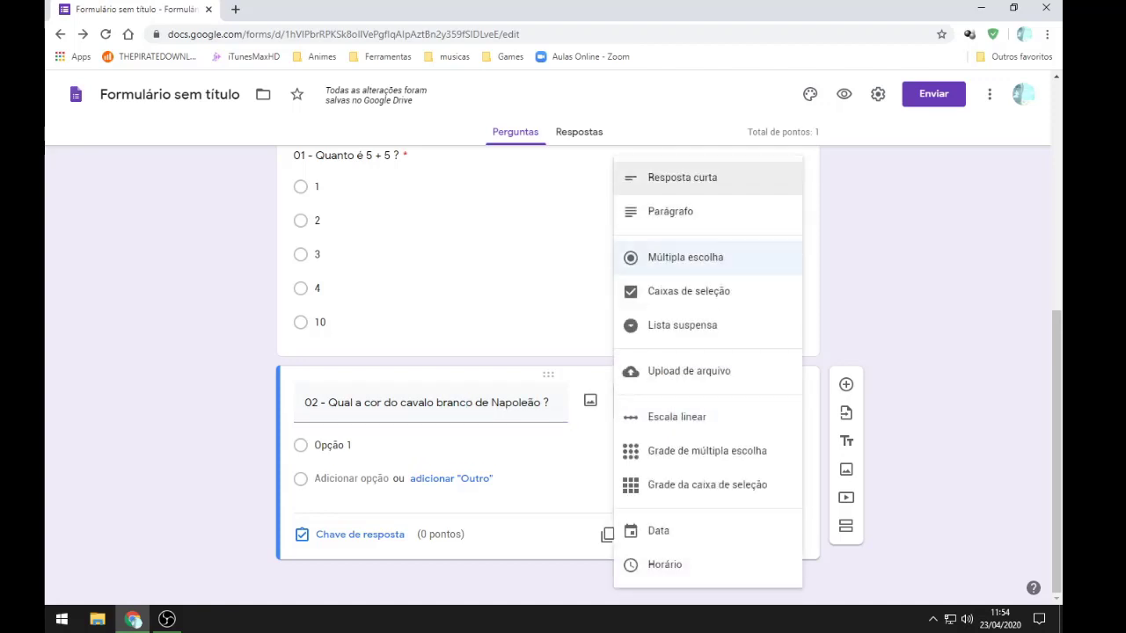
pyautogui.click(682, 178)
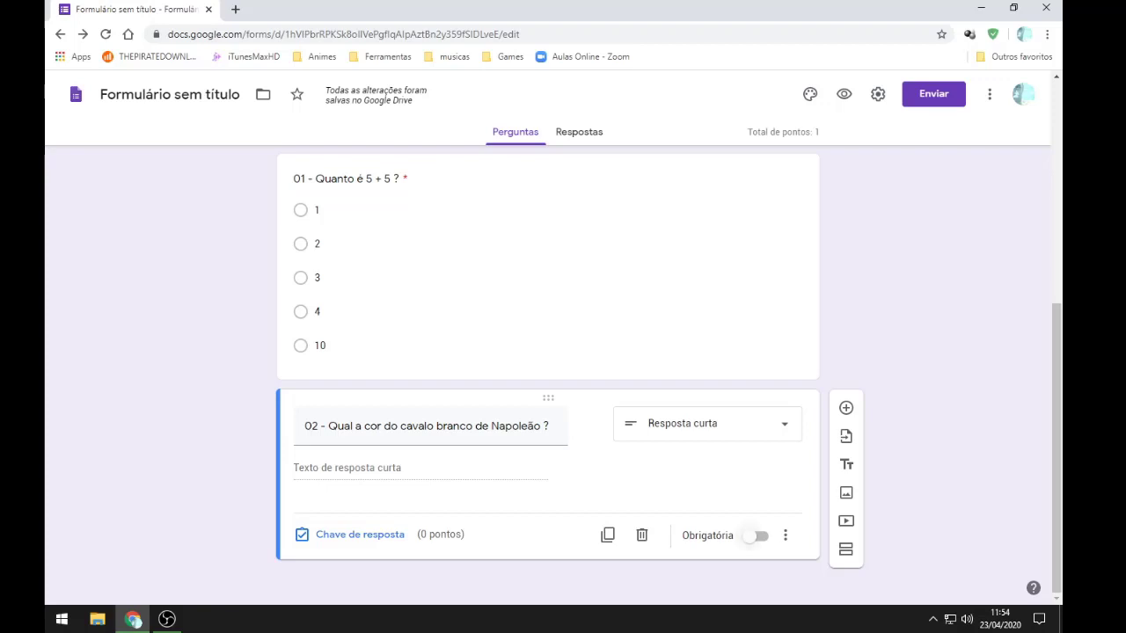
pyautogui.click(758, 535)
# Step: Give question 02 1 point, correct answers 'branco' and 'branca', others marked incorrect
pyautogui.click(352, 534)
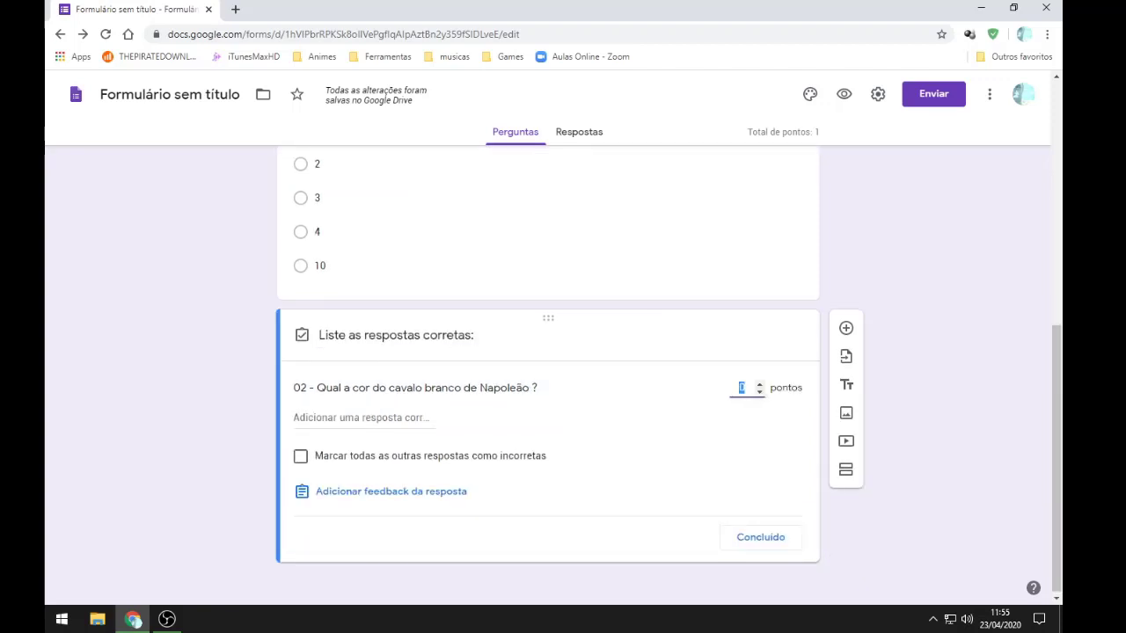
pyautogui.click(759, 384)
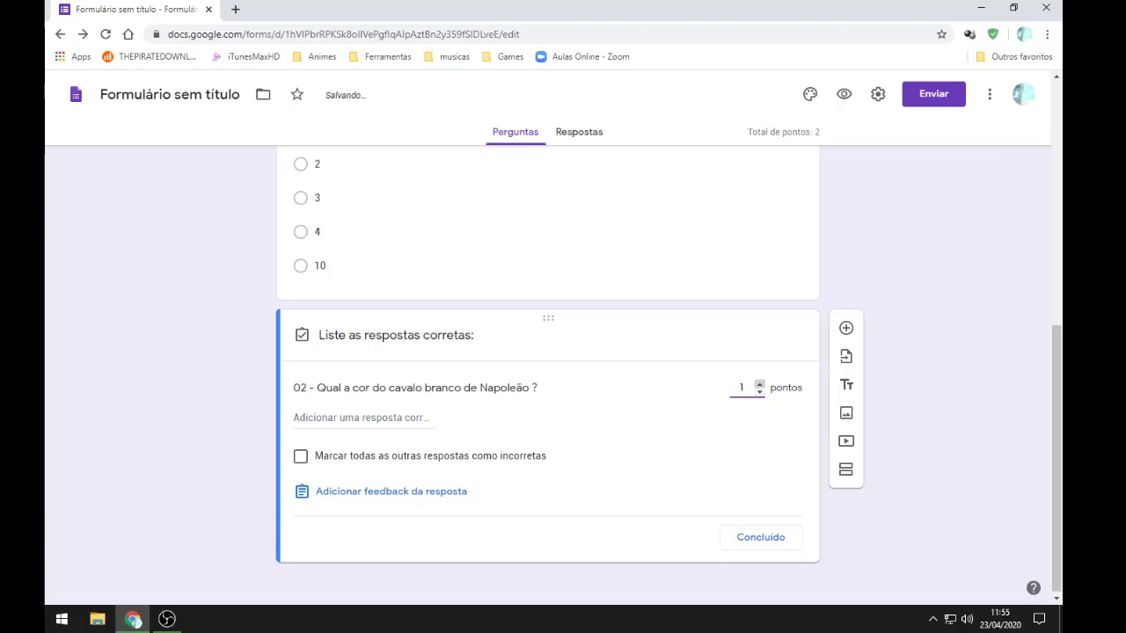
pyautogui.click(362, 418)
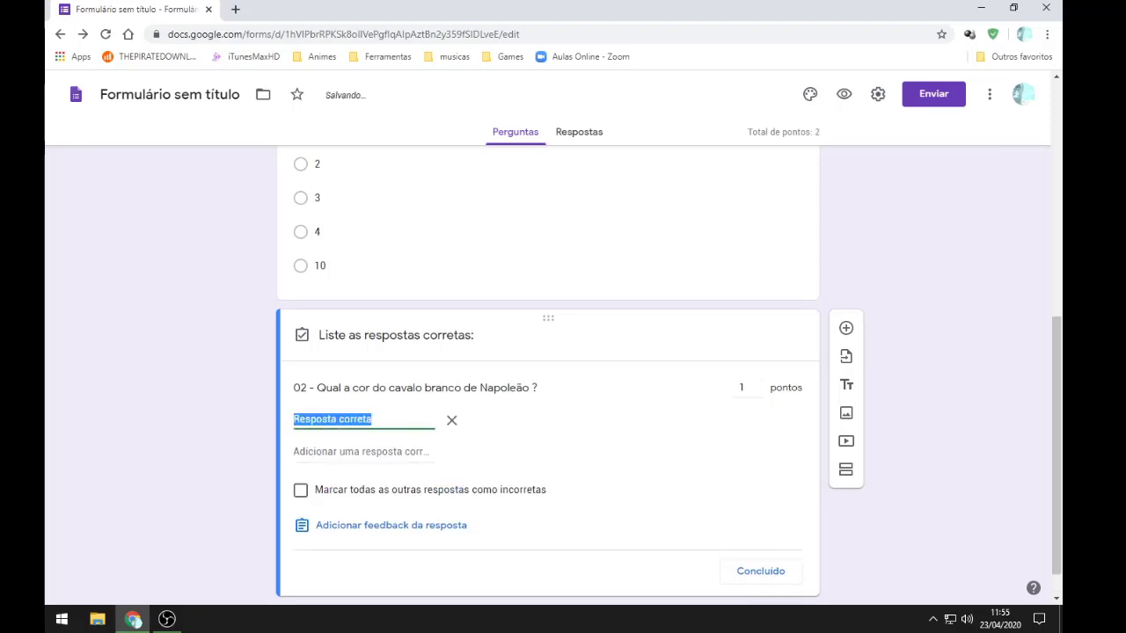
pyautogui.click(362, 452)
pyautogui.click(452, 453)
pyautogui.moveTo(373, 420); pyautogui.dragTo(293, 419)
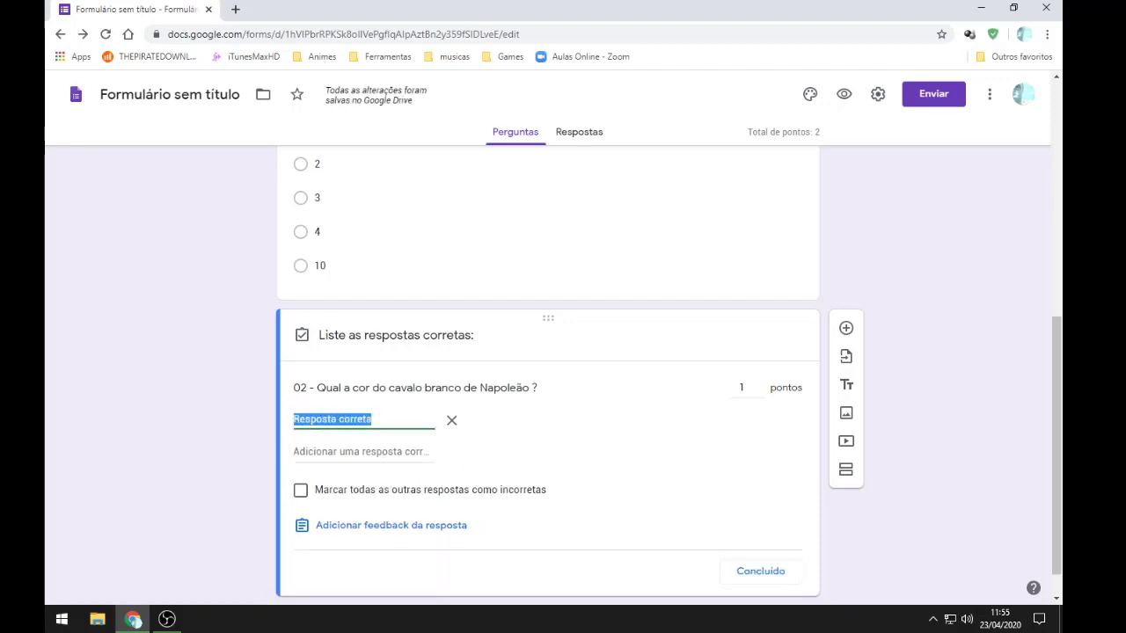
pyautogui.write('branco')
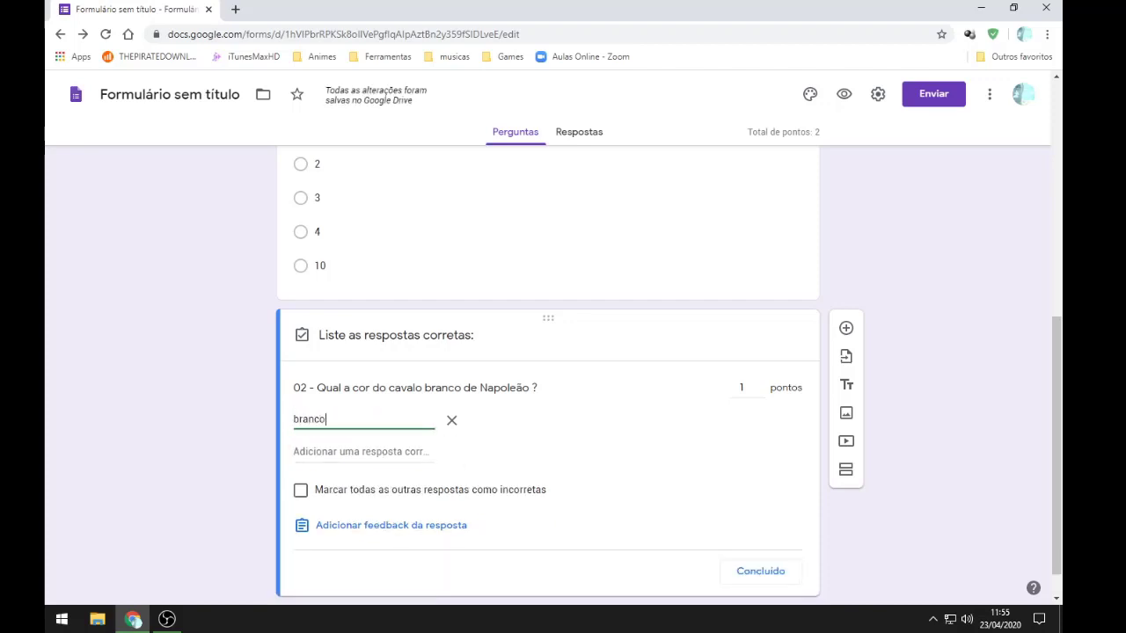
pyautogui.press('Return')
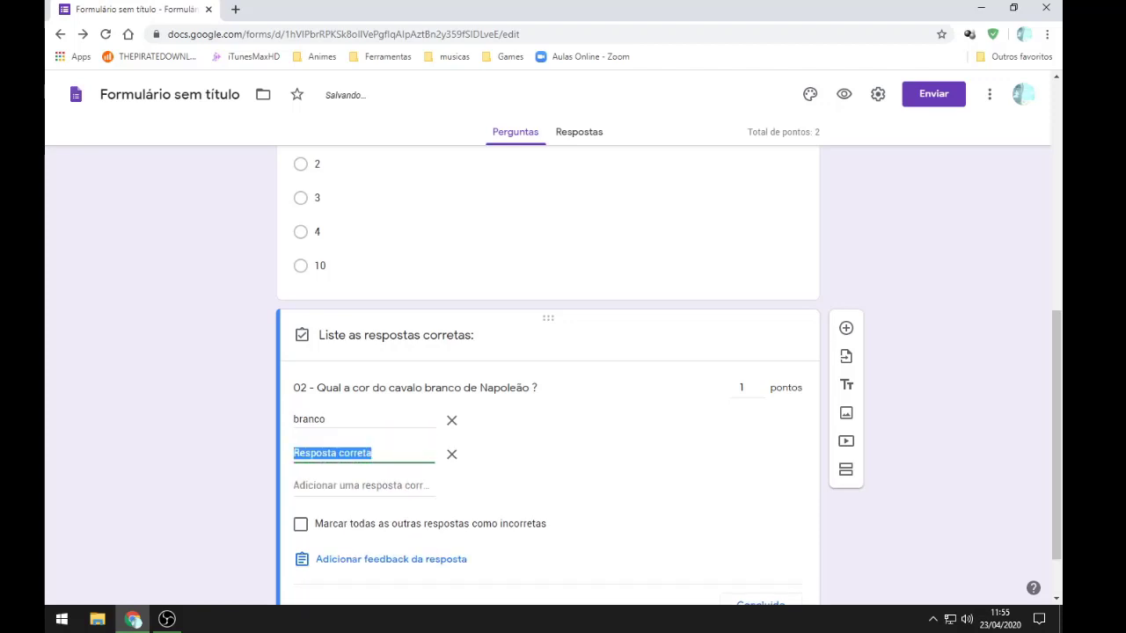
pyautogui.write('branca')
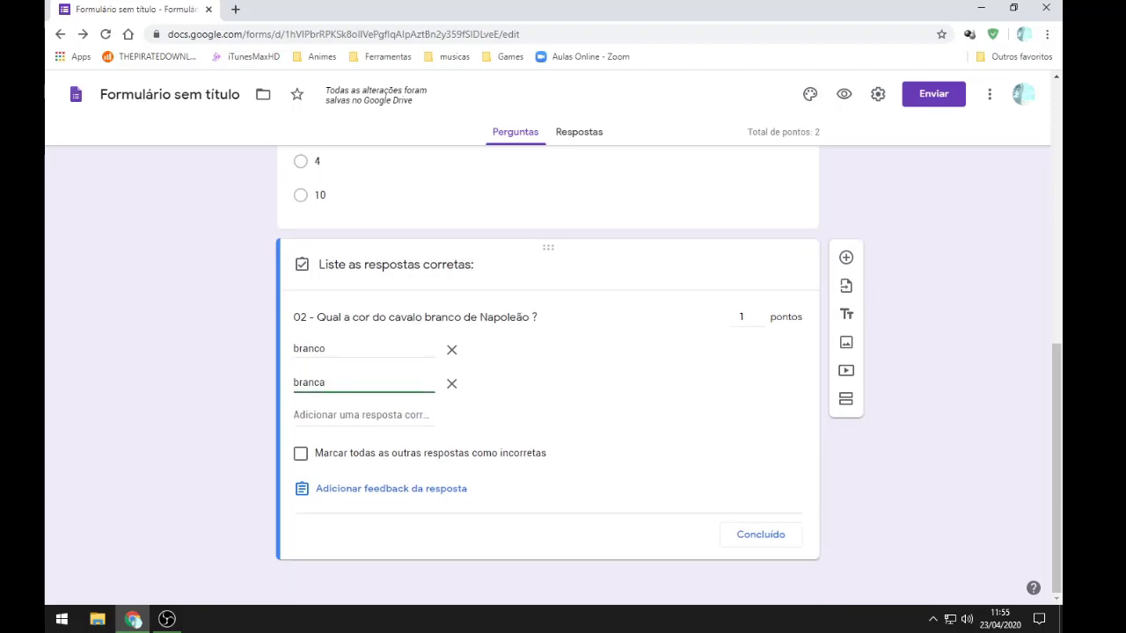
pyautogui.click(300, 454)
pyautogui.click(760, 534)
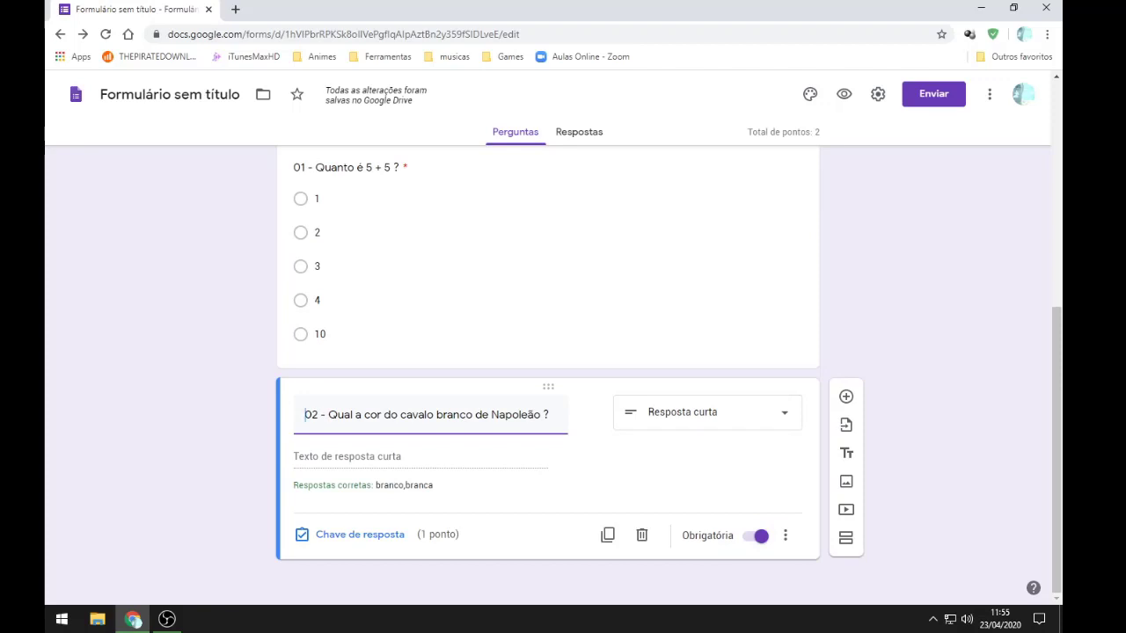
# Step: Review questions 01 and 02, then add a blank multiple-choice question after question 02
pyautogui.scroll(2, 547, 352)
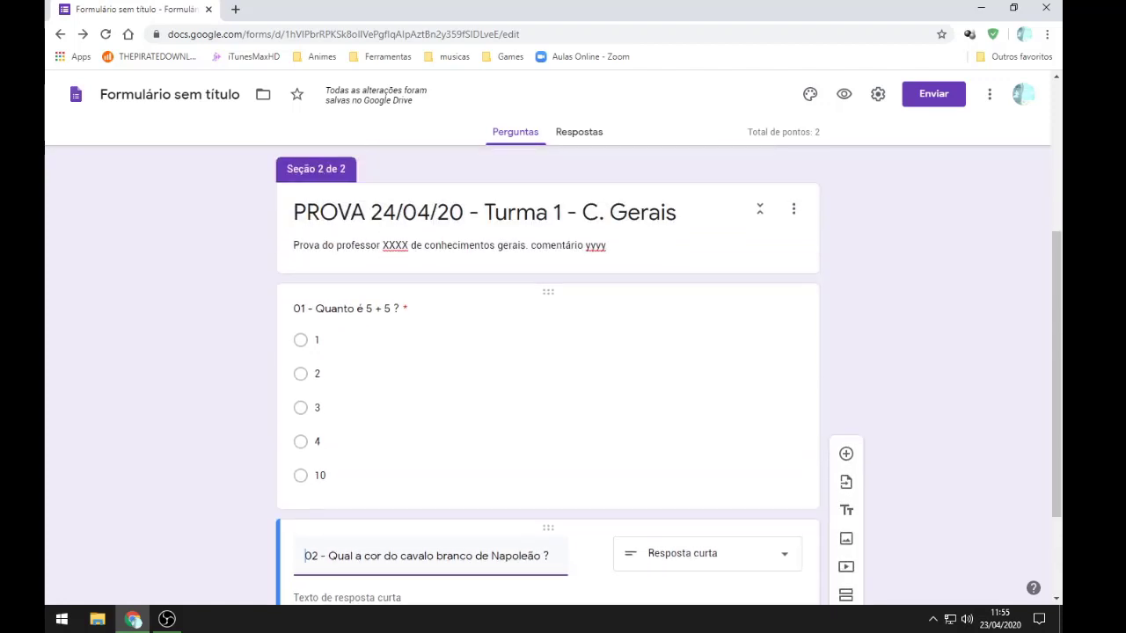
pyautogui.scroll(-2, 546, 352)
pyautogui.click(316, 300)
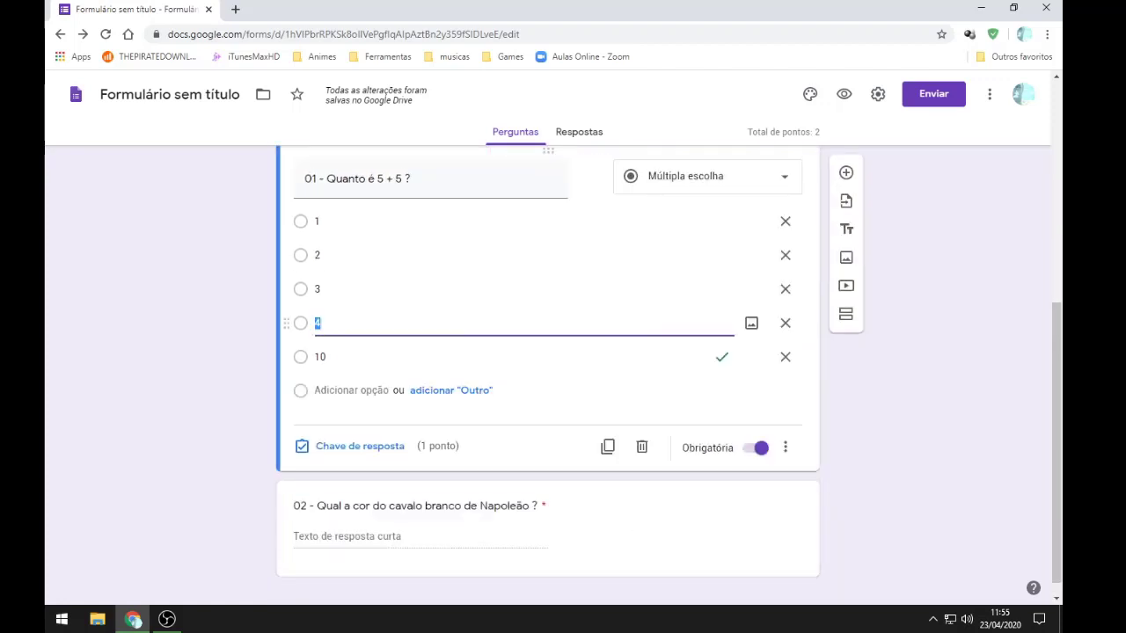
pyautogui.click(593, 204)
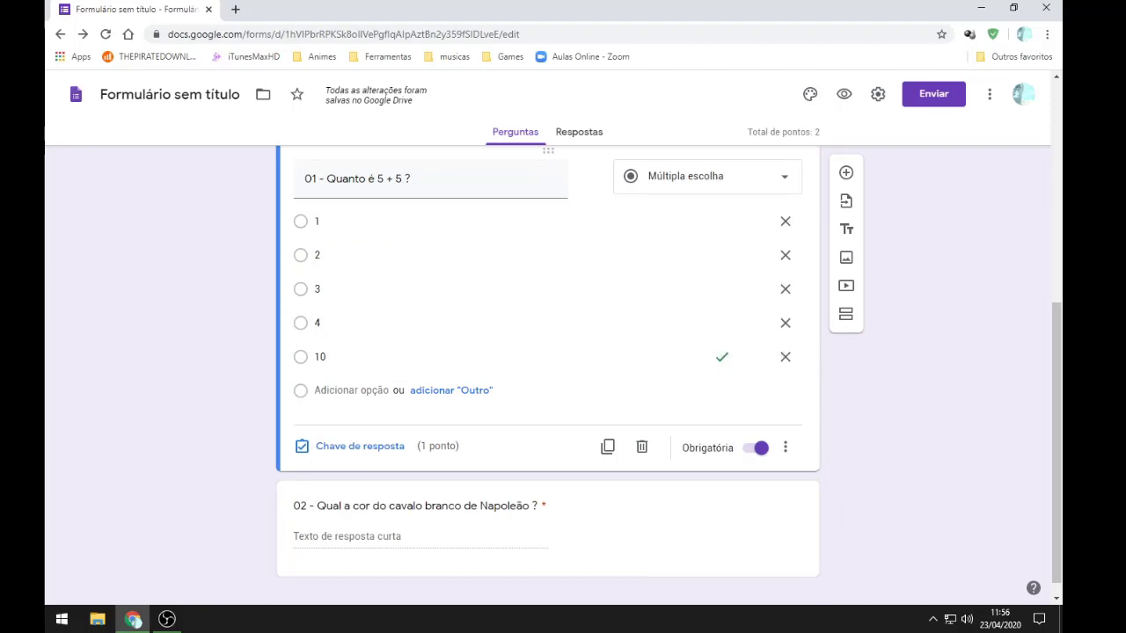
pyautogui.scroll(-1, 547, 395)
pyautogui.click(413, 488)
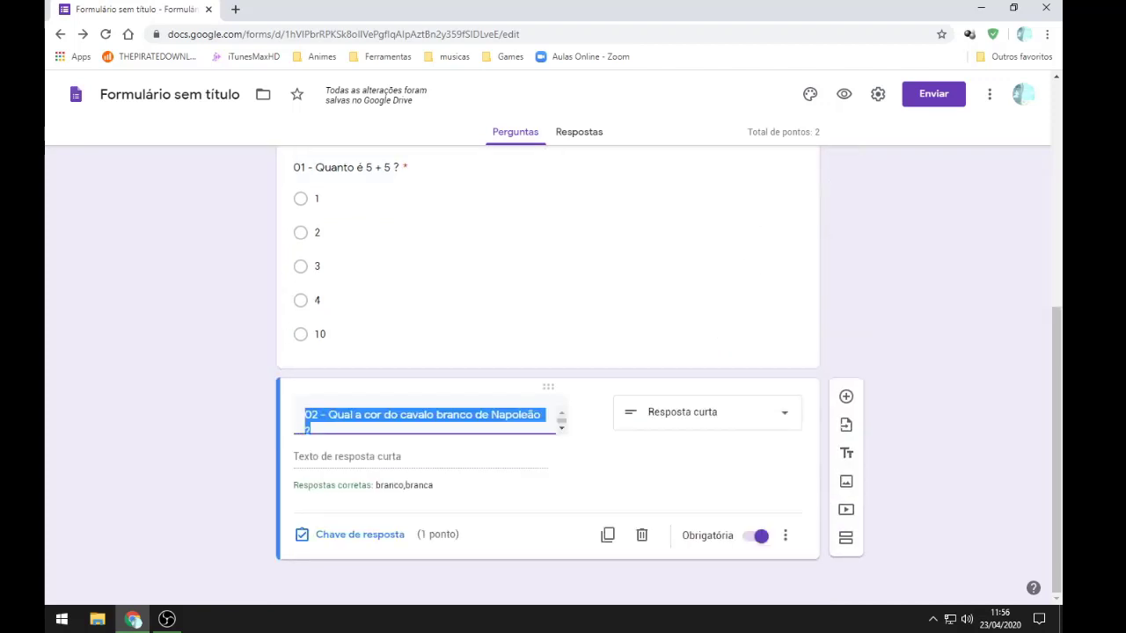
pyautogui.click(785, 535)
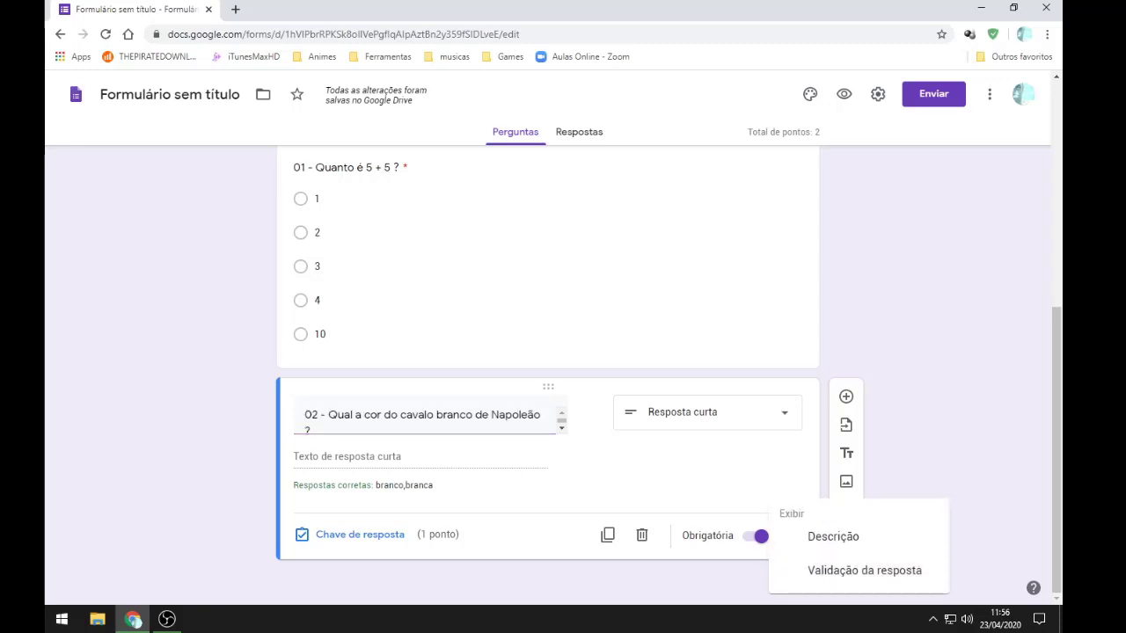
pyautogui.press('Escape')
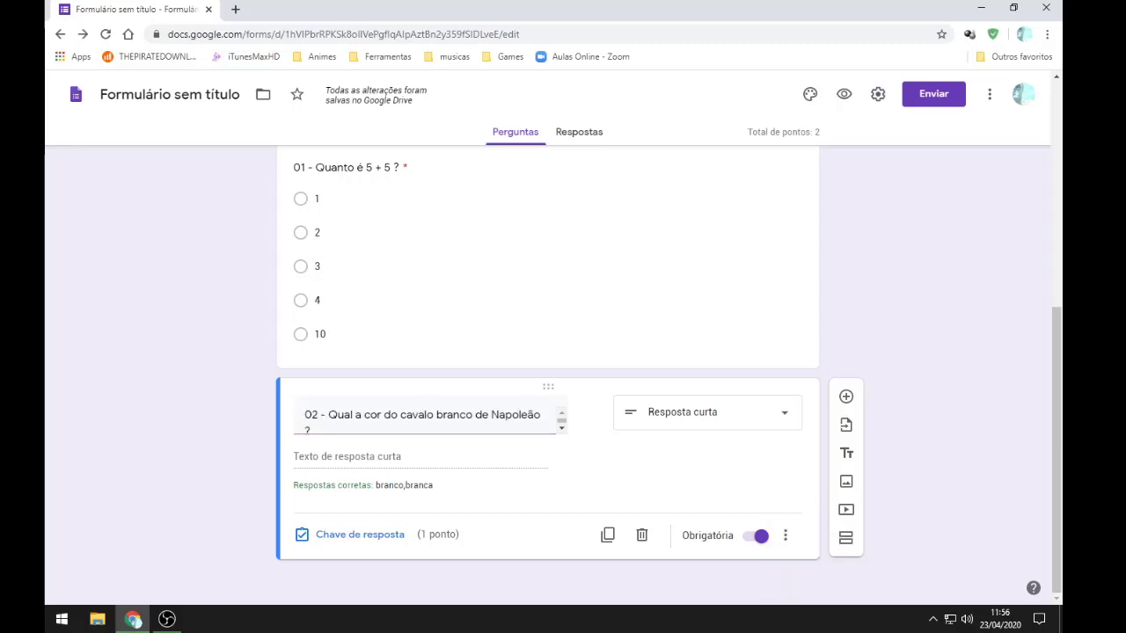
pyautogui.click(845, 396)
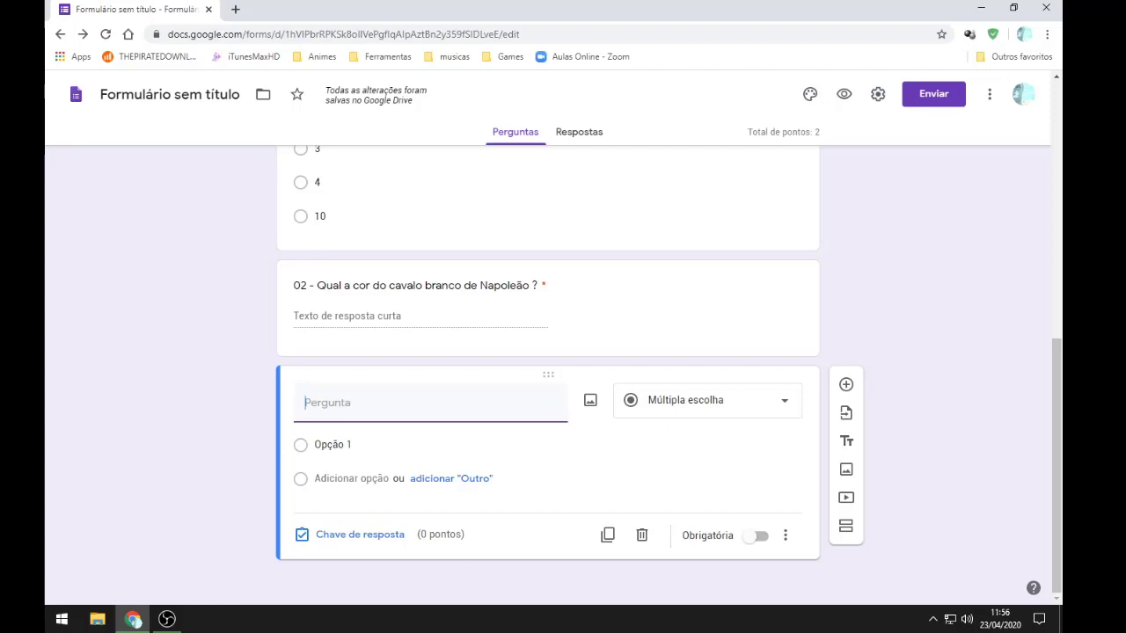
# Step: Title the third question '03 - Qual dos dias abaixo não existe em março ?', rewording 'dia' to 'dos dias abaixo'
pyautogui.click(707, 400)
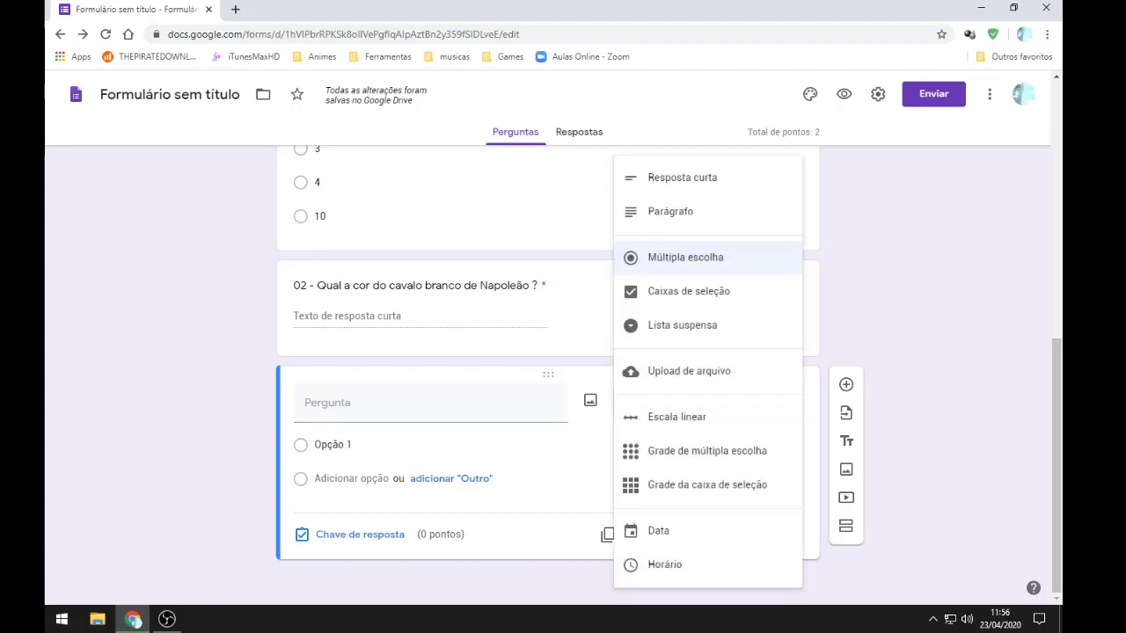
pyautogui.press('Escape')
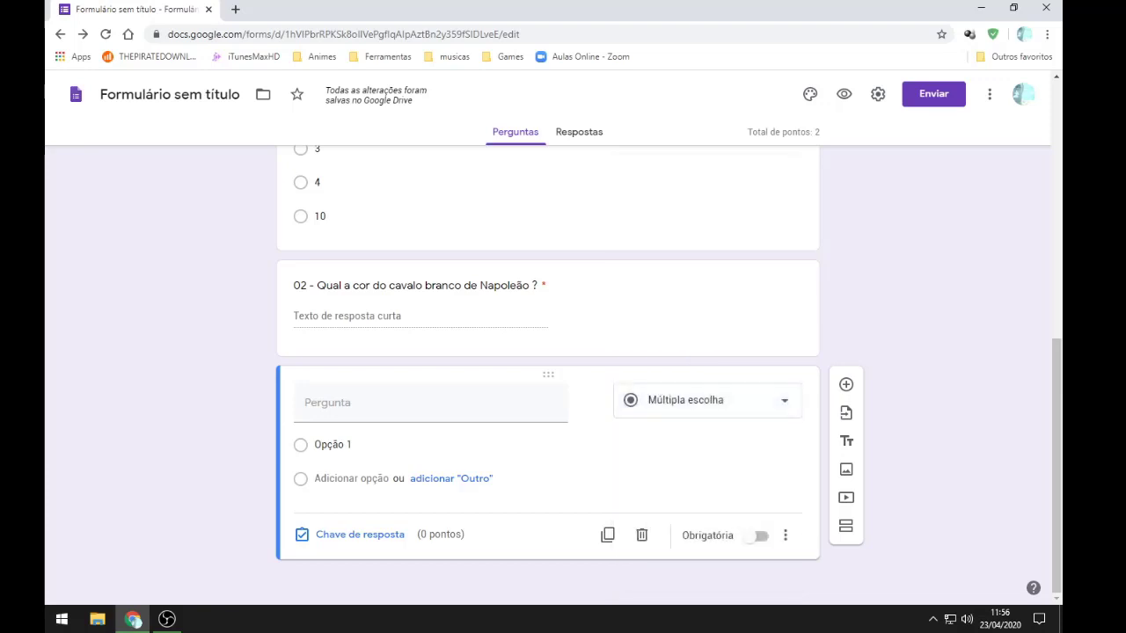
pyautogui.scroll(2, 547, 369)
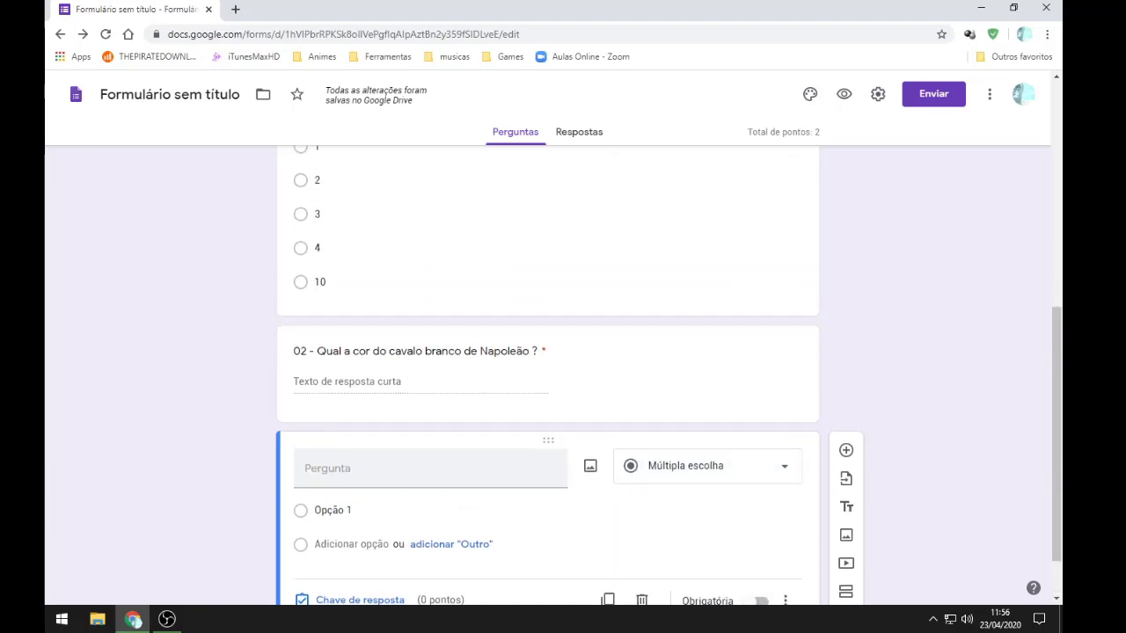
pyautogui.scroll(-2, 528, 444)
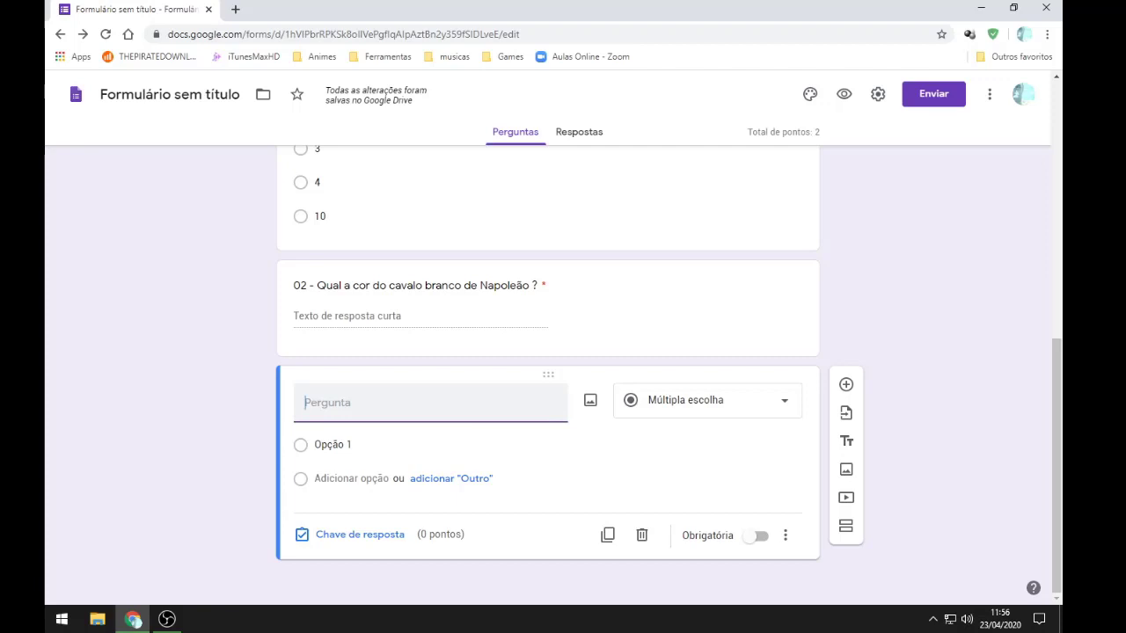
pyautogui.write('Qu')
pyautogui.press('BackSpace')
pyautogui.press('BackSpace')
pyautogui.write('03 -')
pyautogui.write('Qual dia ')
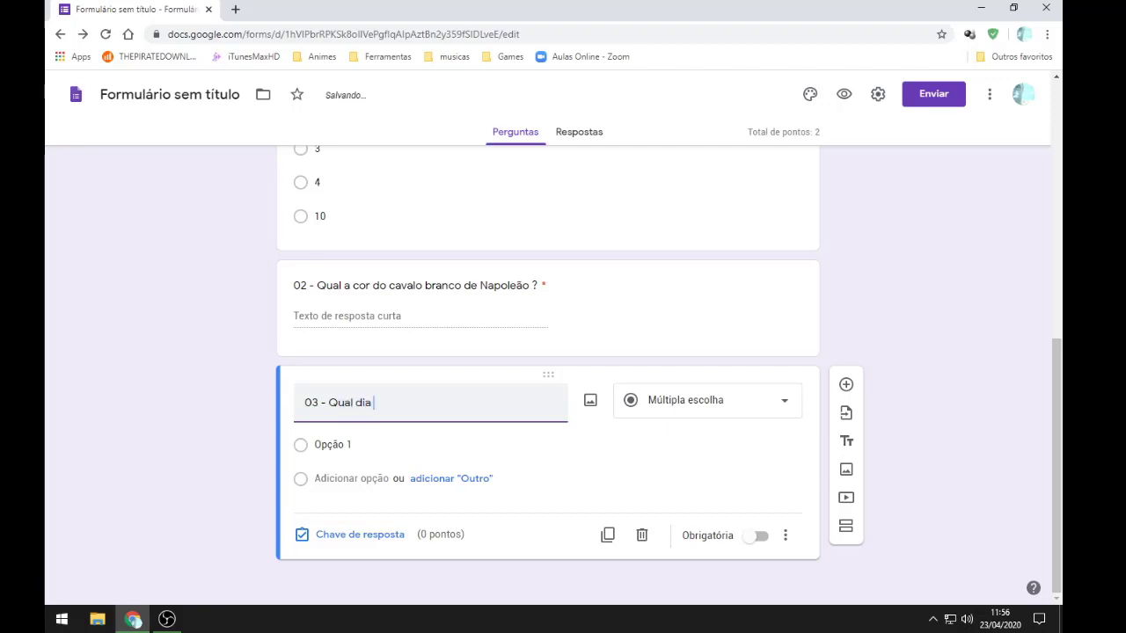
pyautogui.write('não existe em março ?')
pyautogui.doubleClick(363, 402)
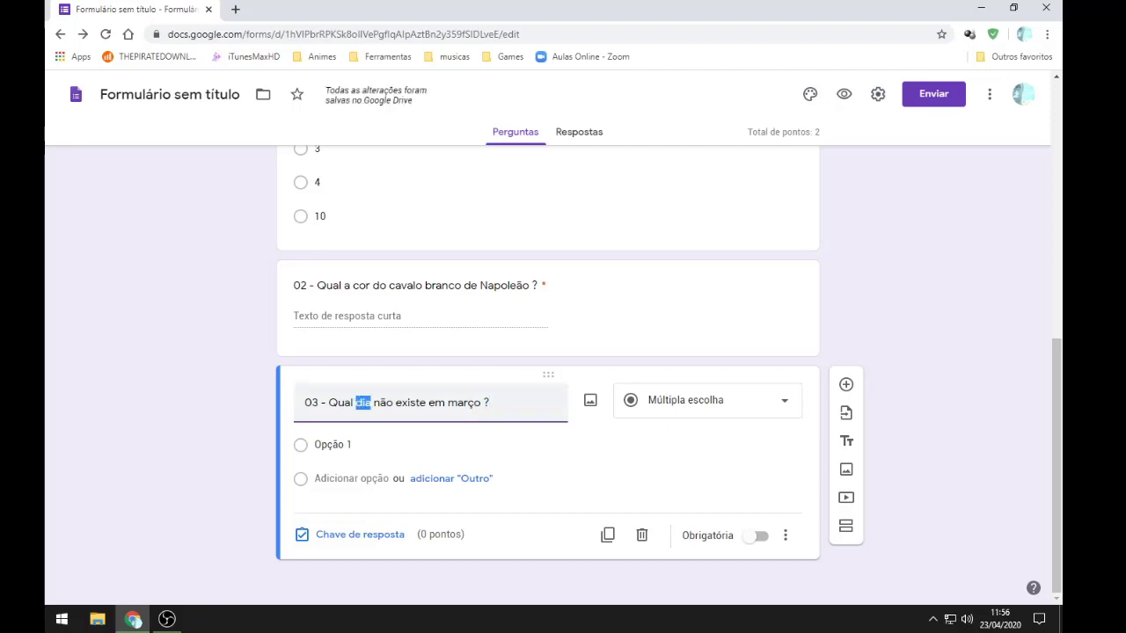
pyautogui.write('dos dias aba')
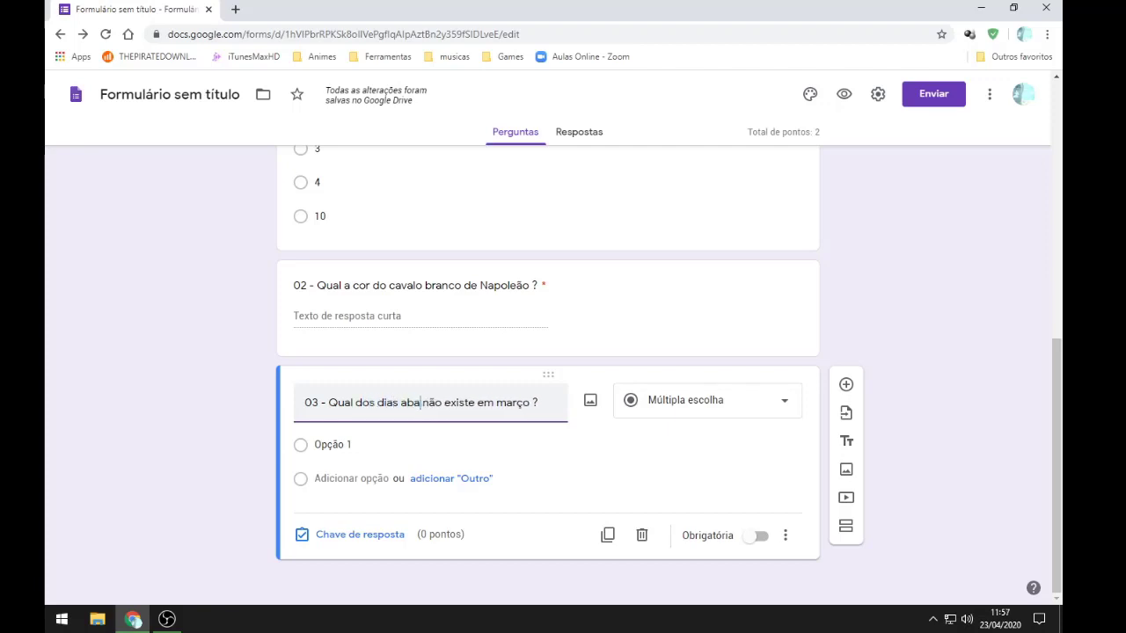
pyautogui.write('ixo')
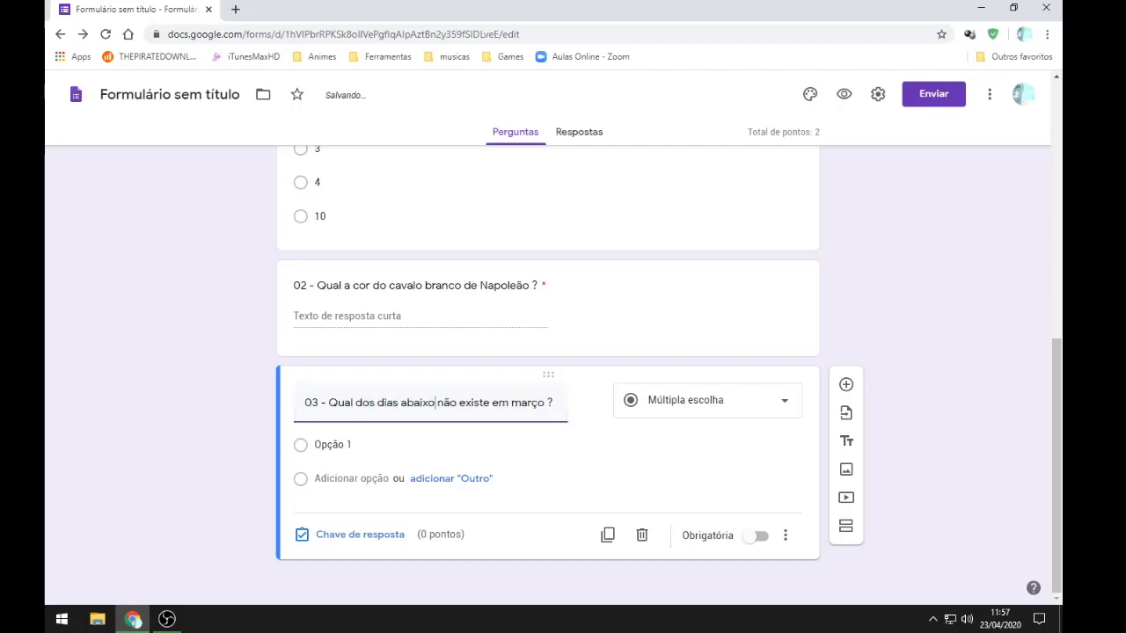
pyautogui.click(352, 445)
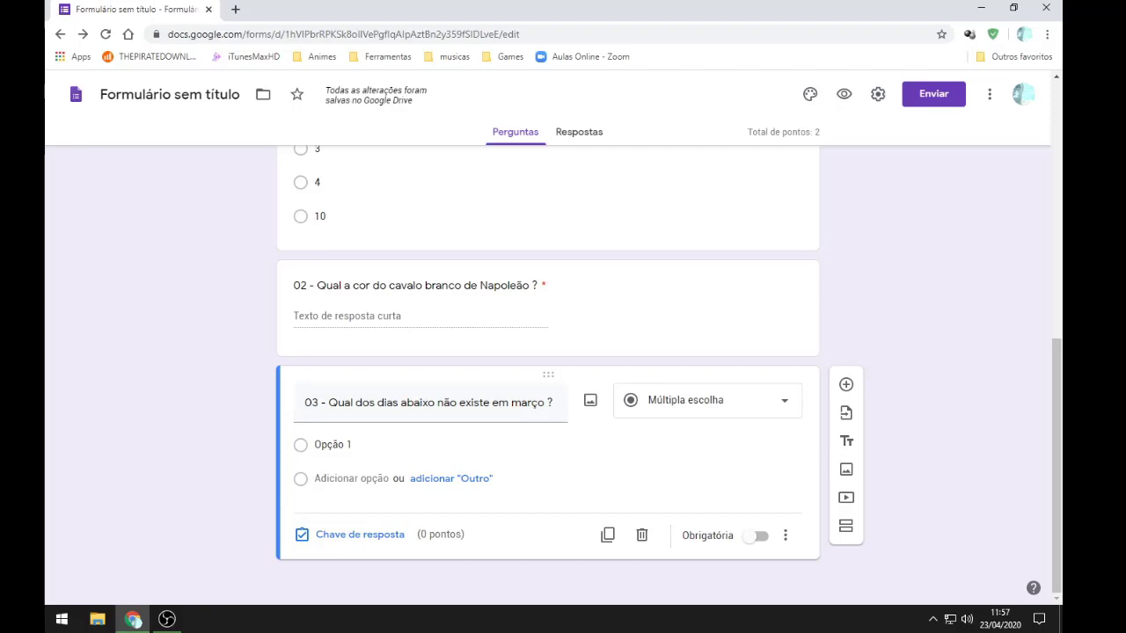
pyautogui.click(706, 400)
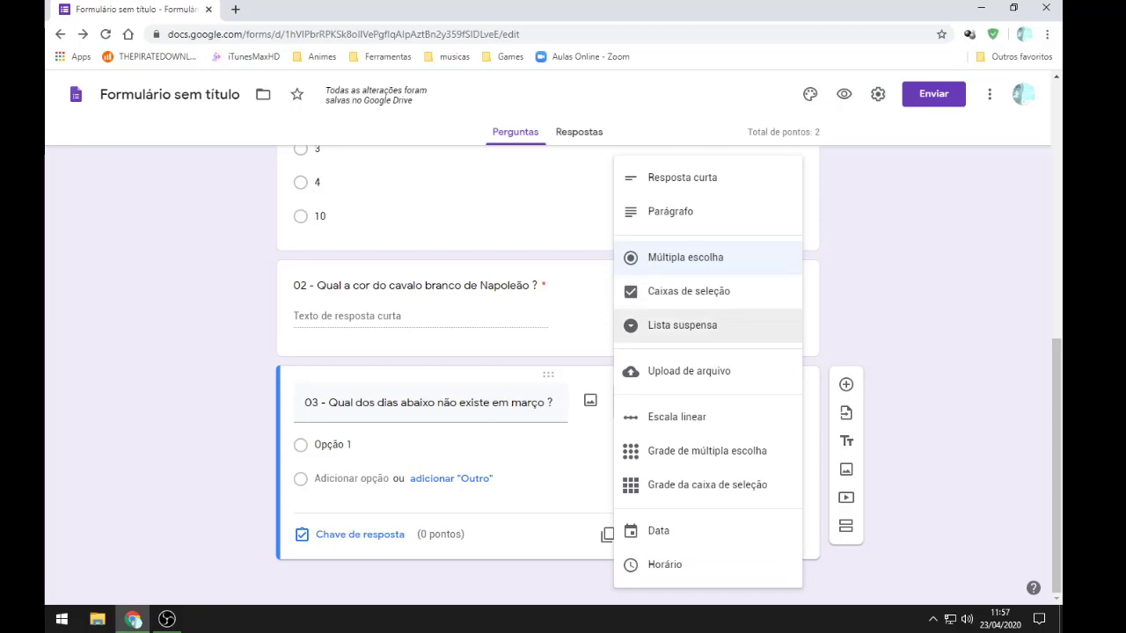
# Step: Change question 03's type to Lista suspensa (dropdown)
pyautogui.click(681, 324)
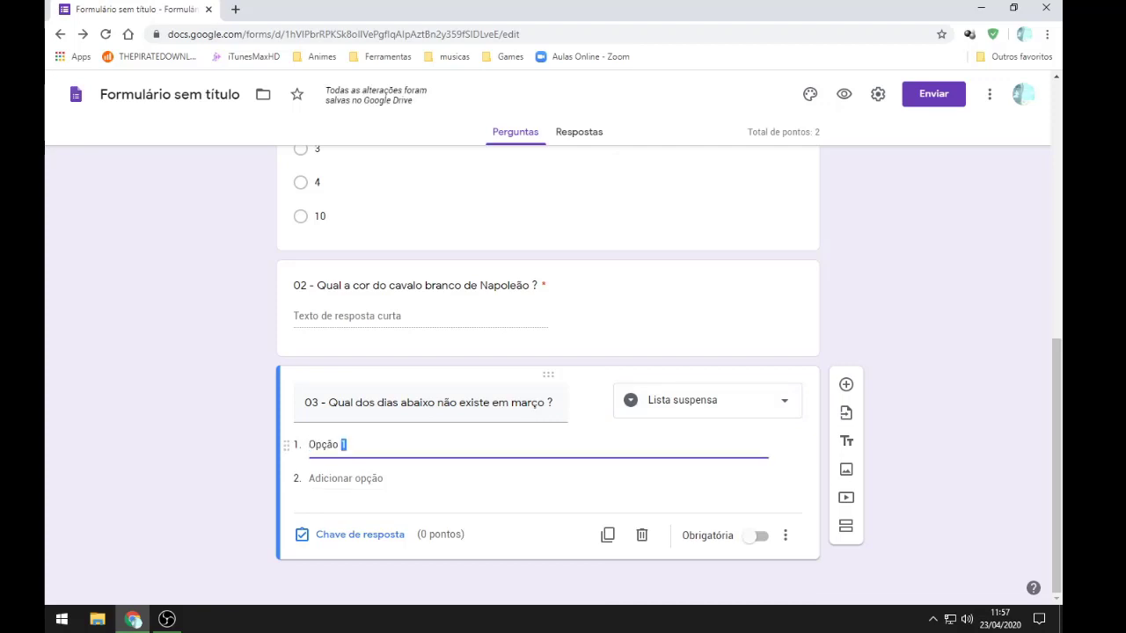
pyautogui.scroll(4, 547, 369)
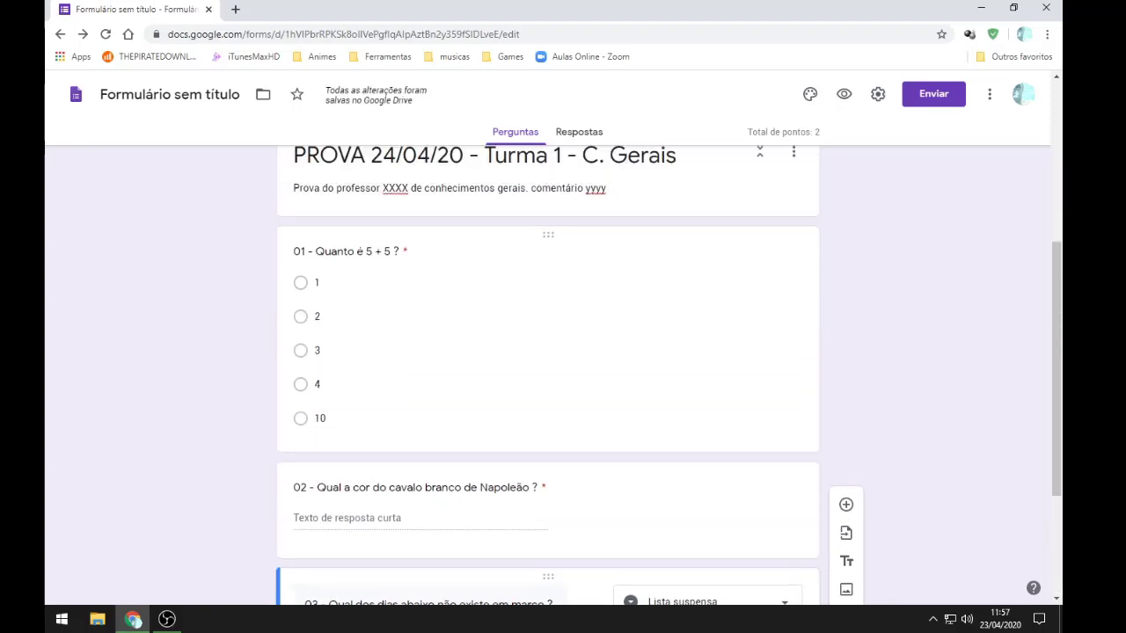
pyautogui.scroll(-3, 547, 370)
pyautogui.scroll(-2, 547, 370)
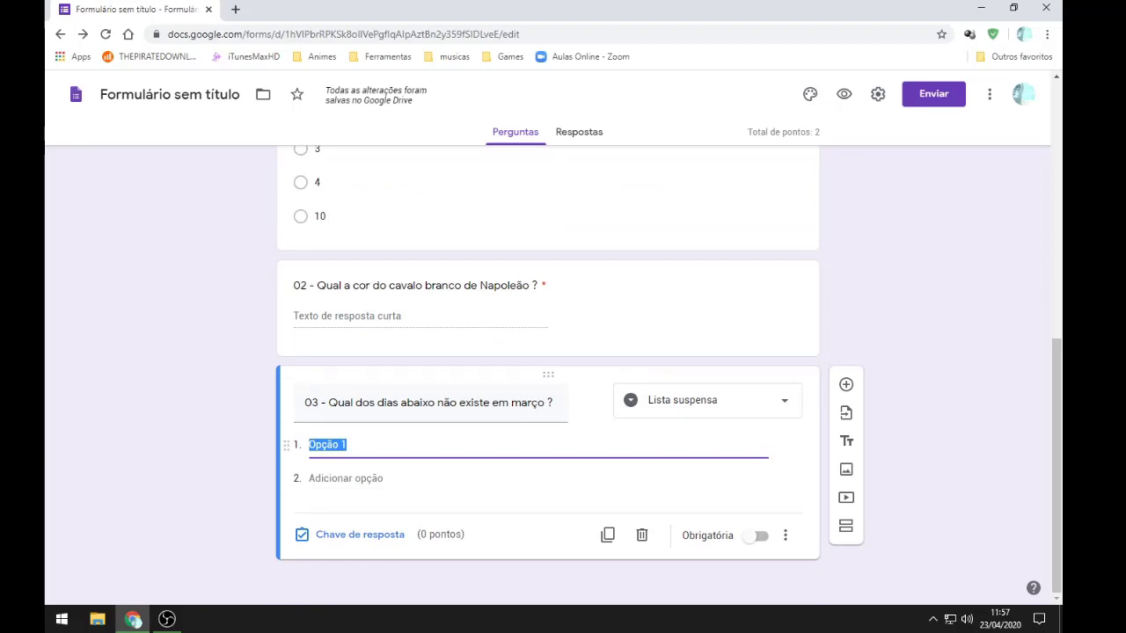
# Step: Give question 03 the dropdown options 04, 02, 08, 20 and 50
pyautogui.moveTo(352, 445); pyautogui.dragTo(308, 445)
pyautogui.write('04')
pyautogui.click(345, 478)
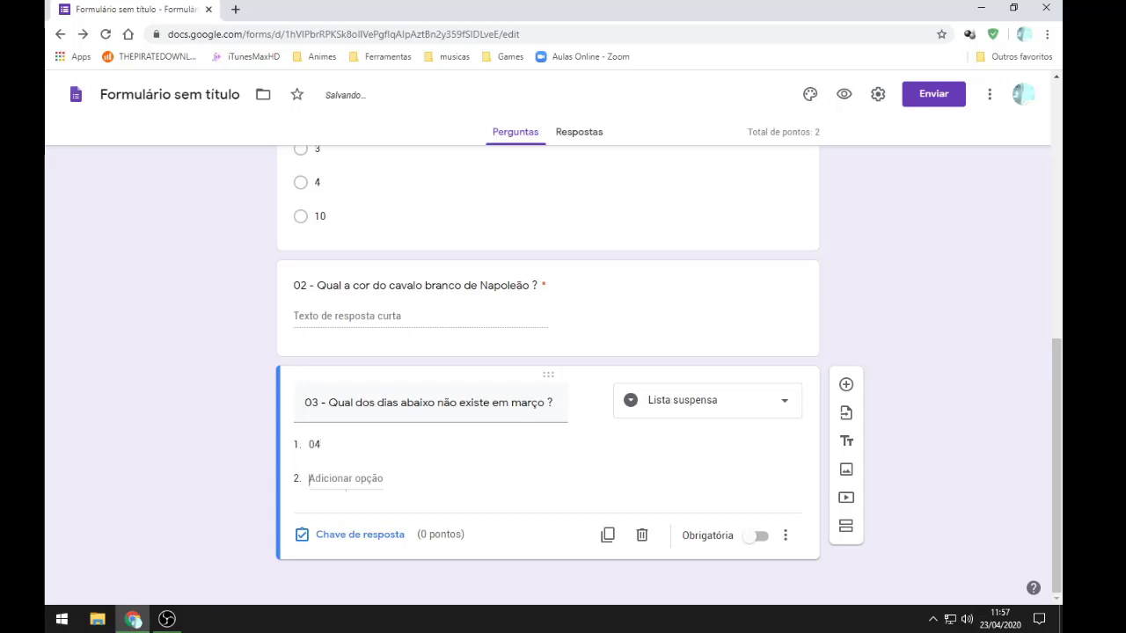
pyautogui.write('02')
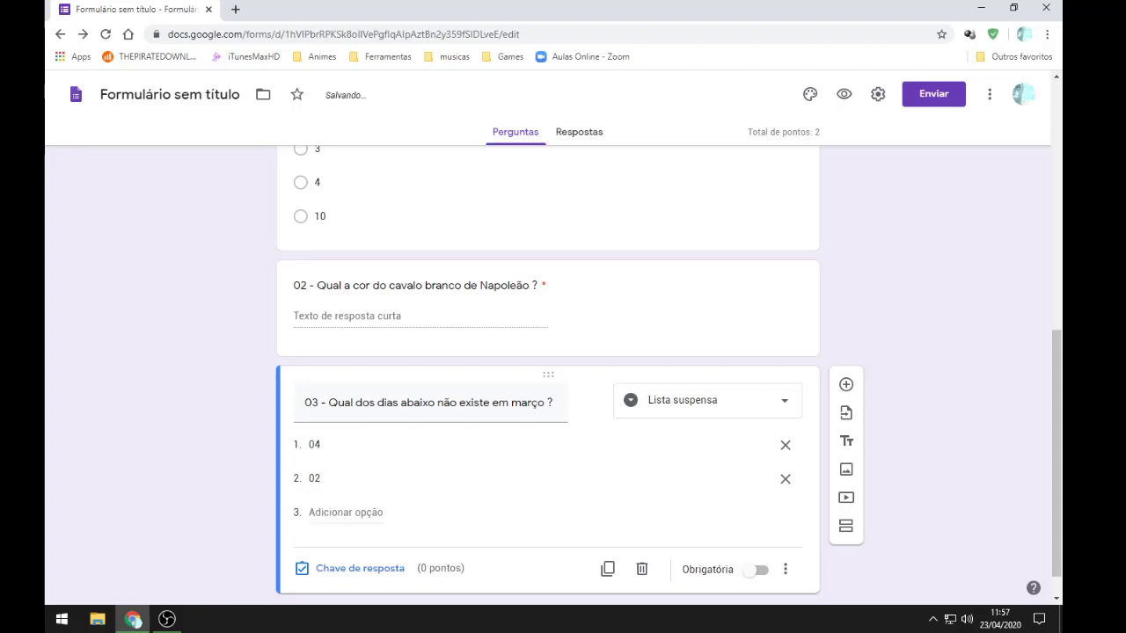
pyautogui.click(345, 512)
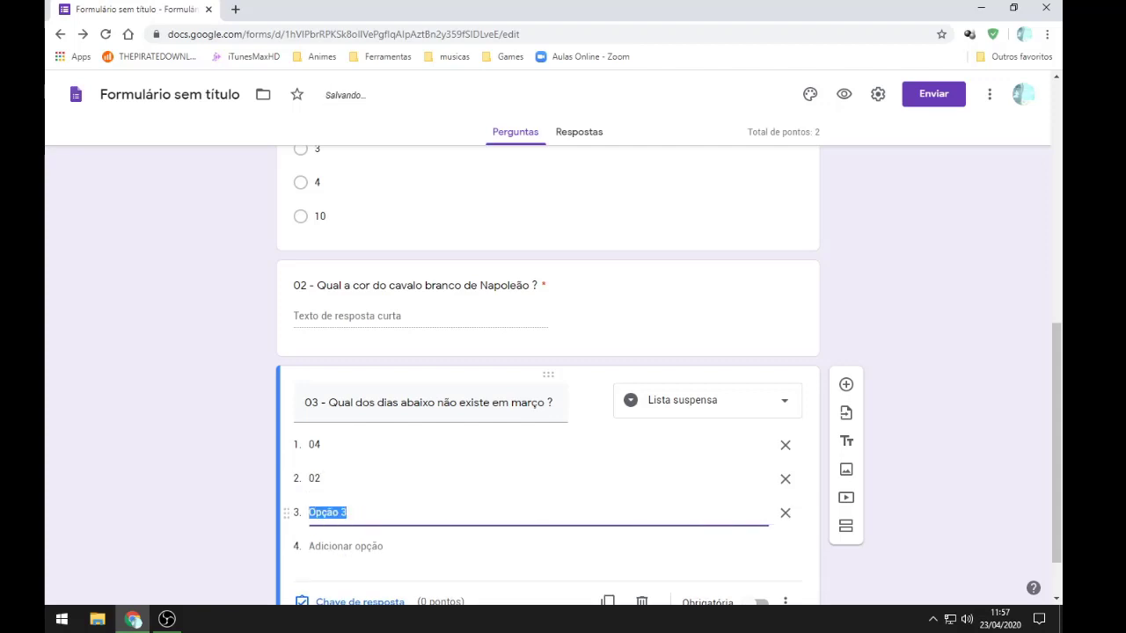
pyautogui.write('08')
pyautogui.press('Return')
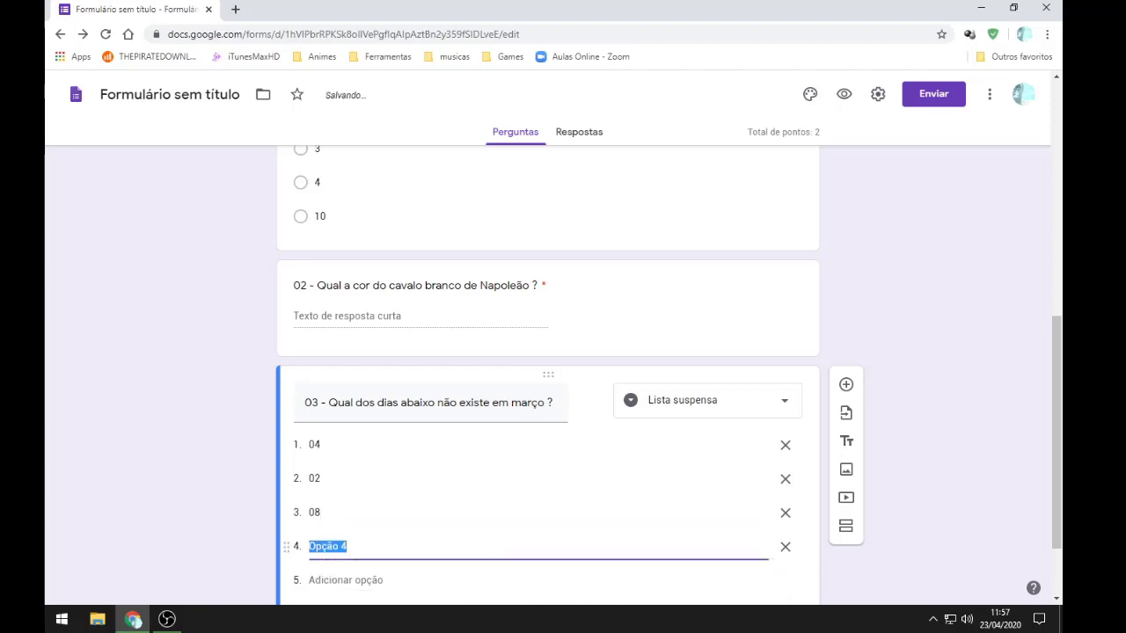
pyautogui.write('20')
pyautogui.press('Return')
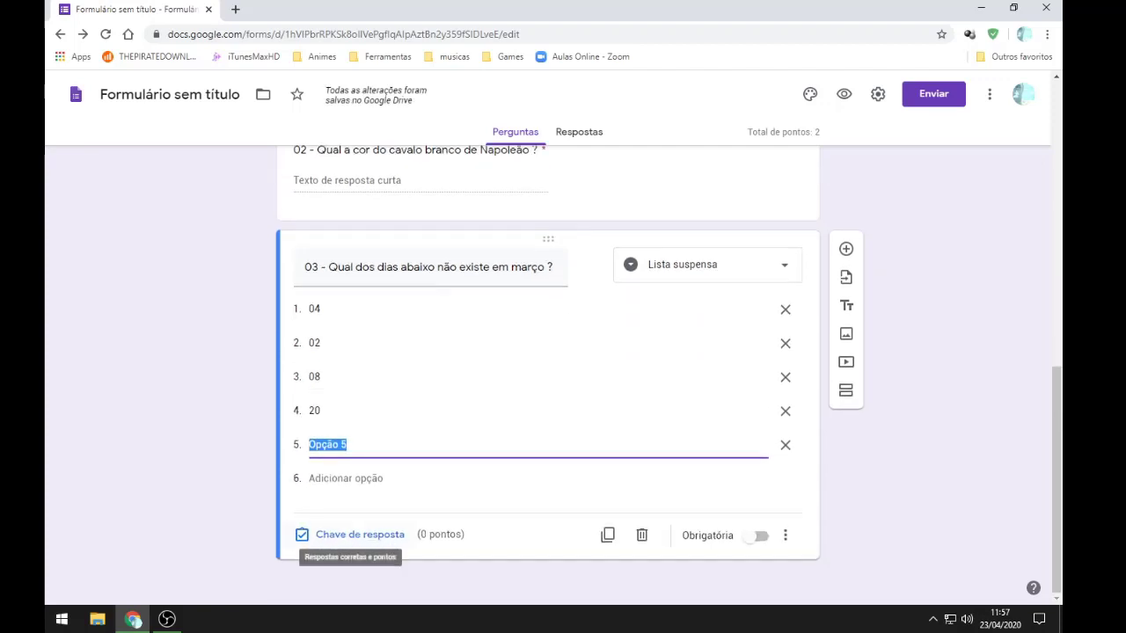
pyautogui.write('50')
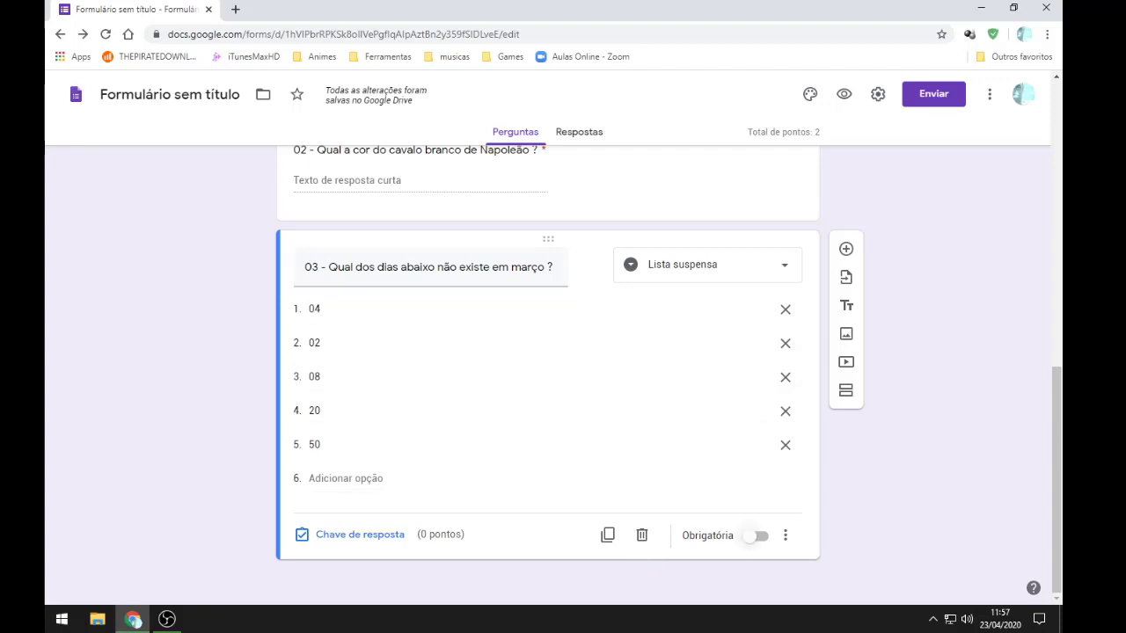
# Step: Make question 03 required, worth 1 point, with 50 as the correct answer
pyautogui.click(754, 536)
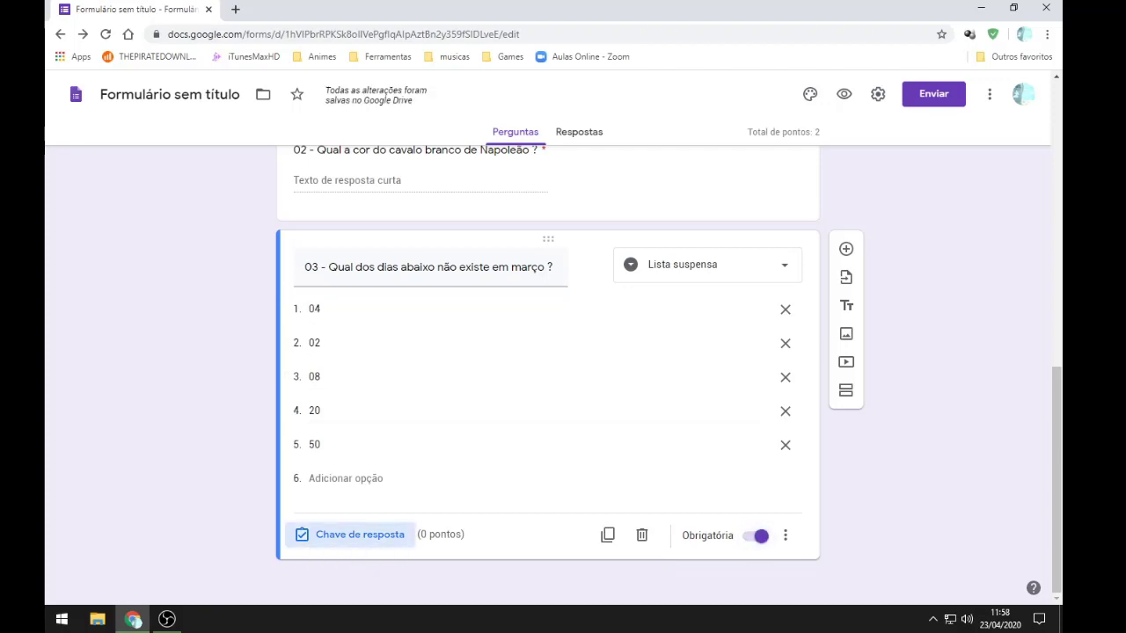
pyautogui.click(352, 535)
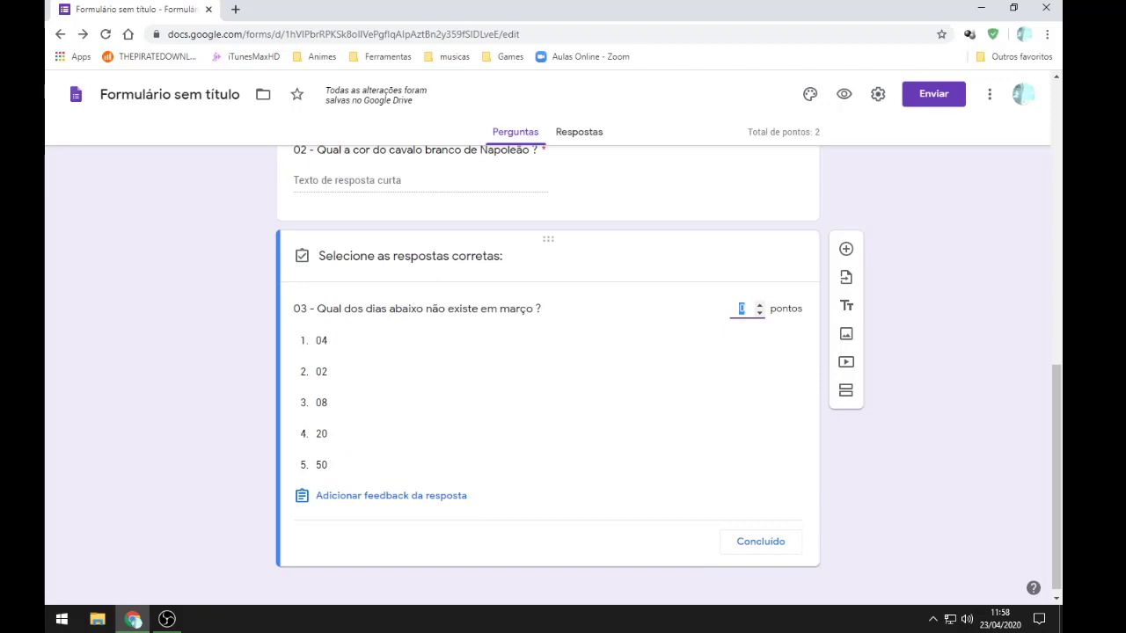
pyautogui.write('1')
pyautogui.click(321, 465)
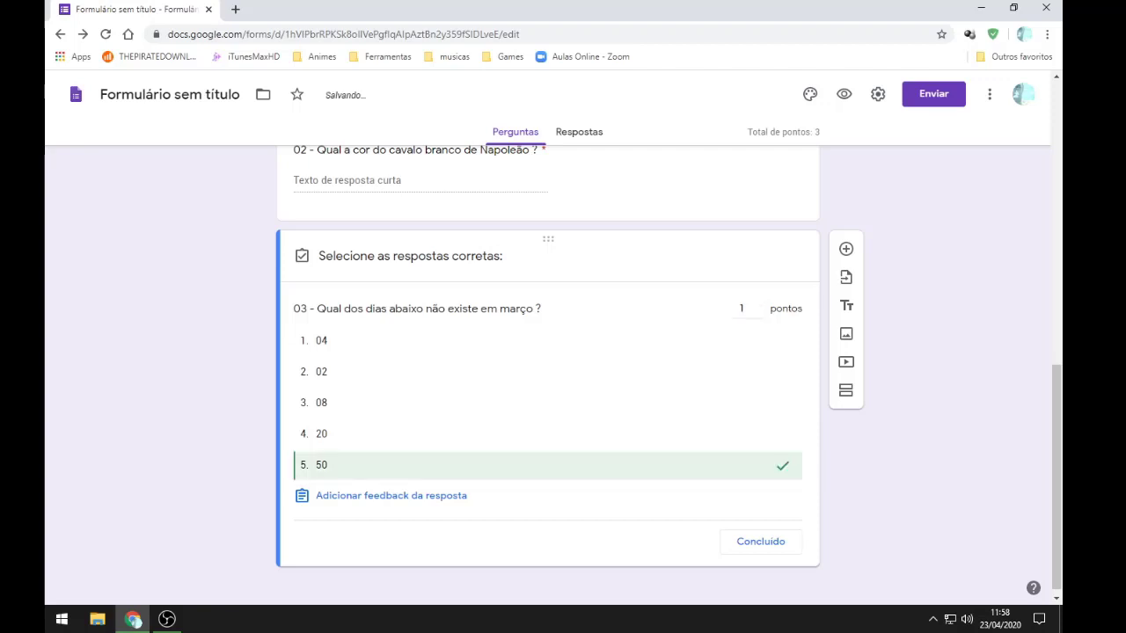
pyautogui.click(759, 541)
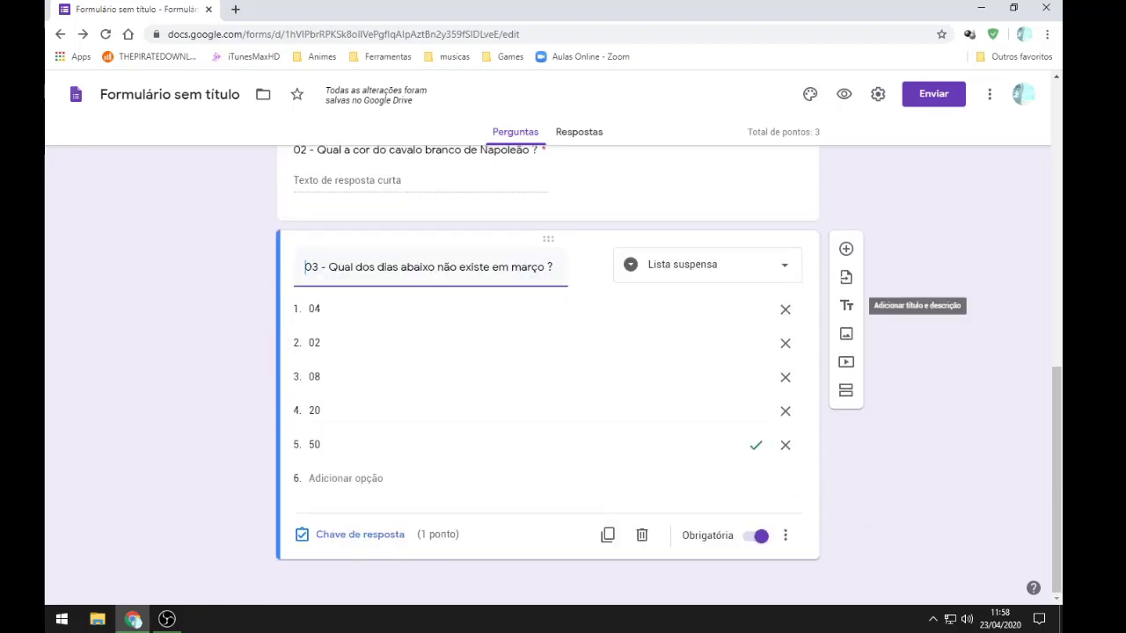
# Step: Add multiple-choice question '04 - Qual dos numeros somandos é igual a 10 ?' below question 03
pyautogui.click(846, 249)
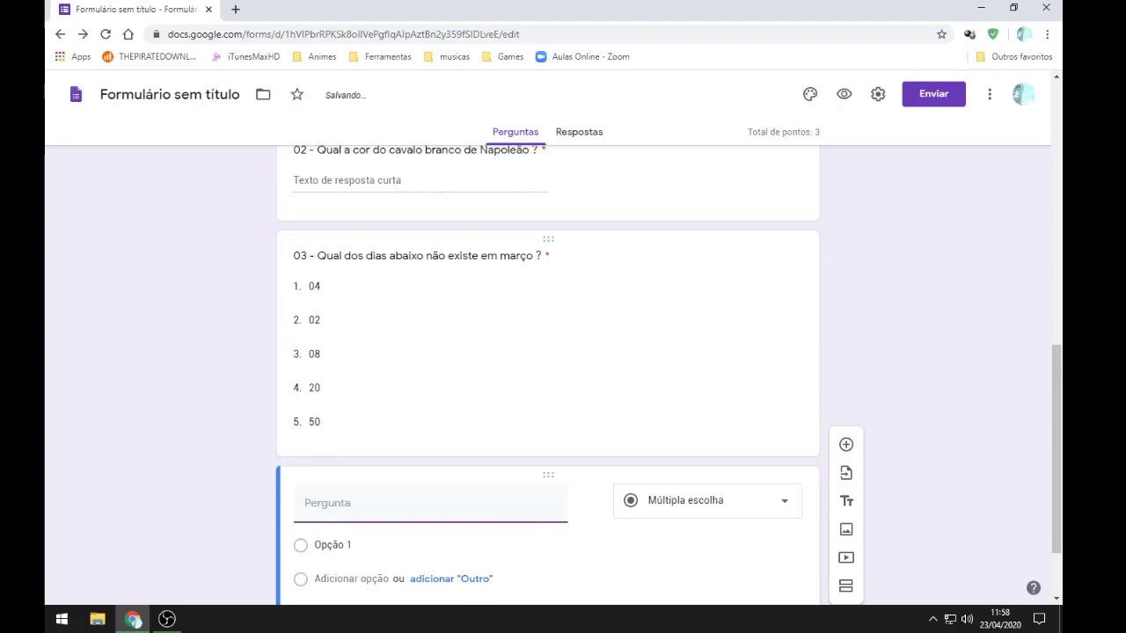
pyautogui.click(706, 400)
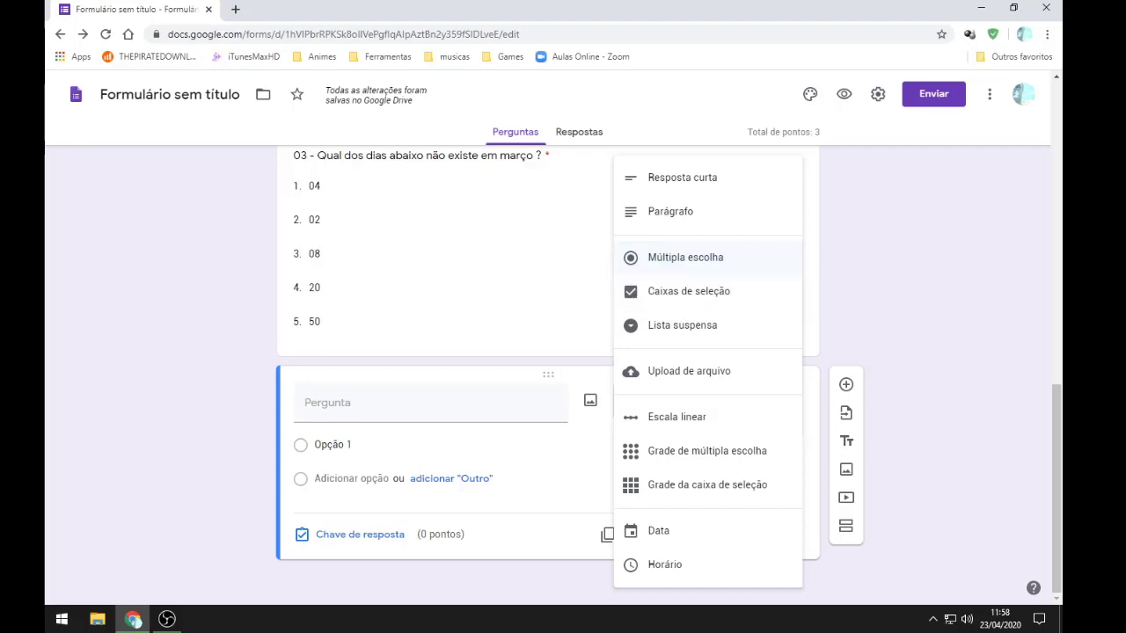
pyautogui.click(685, 257)
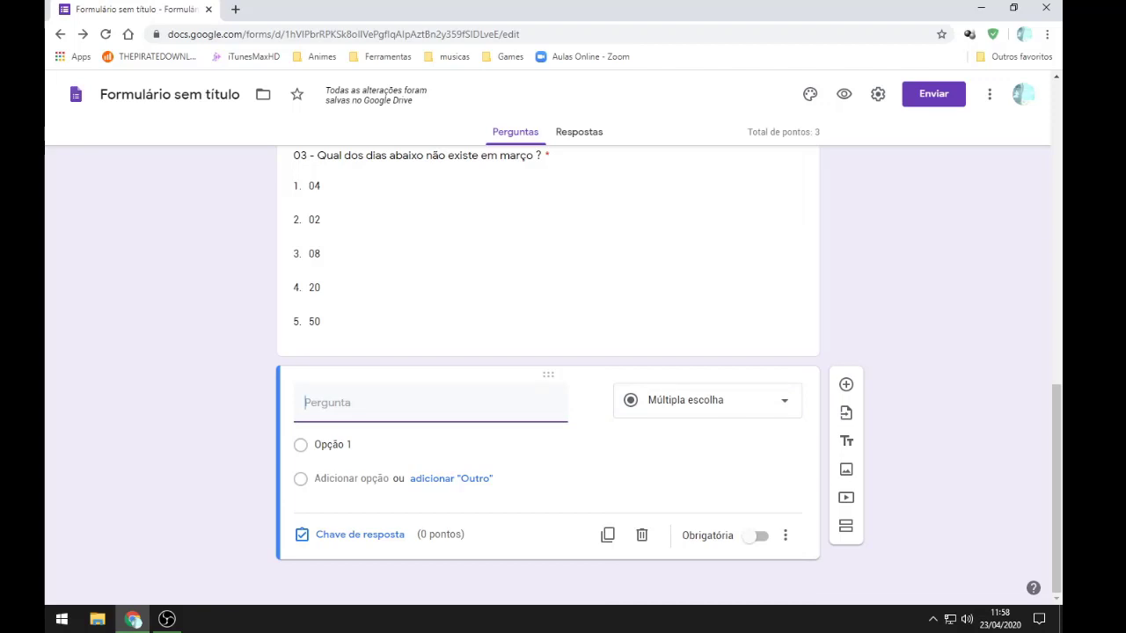
pyautogui.write('04')
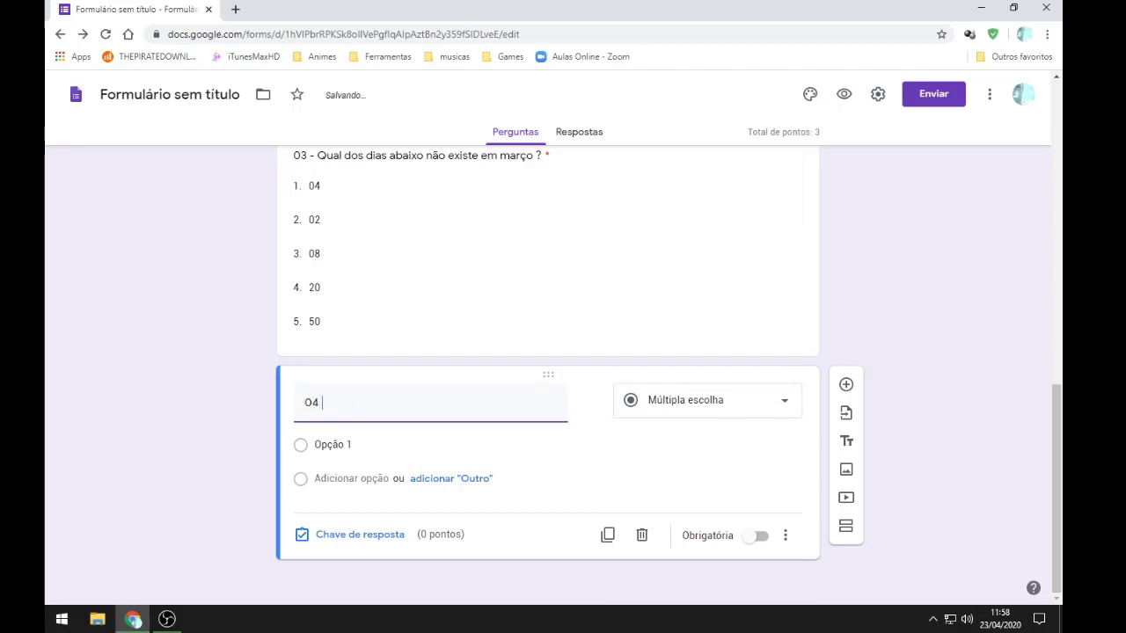
pyautogui.write(' -')
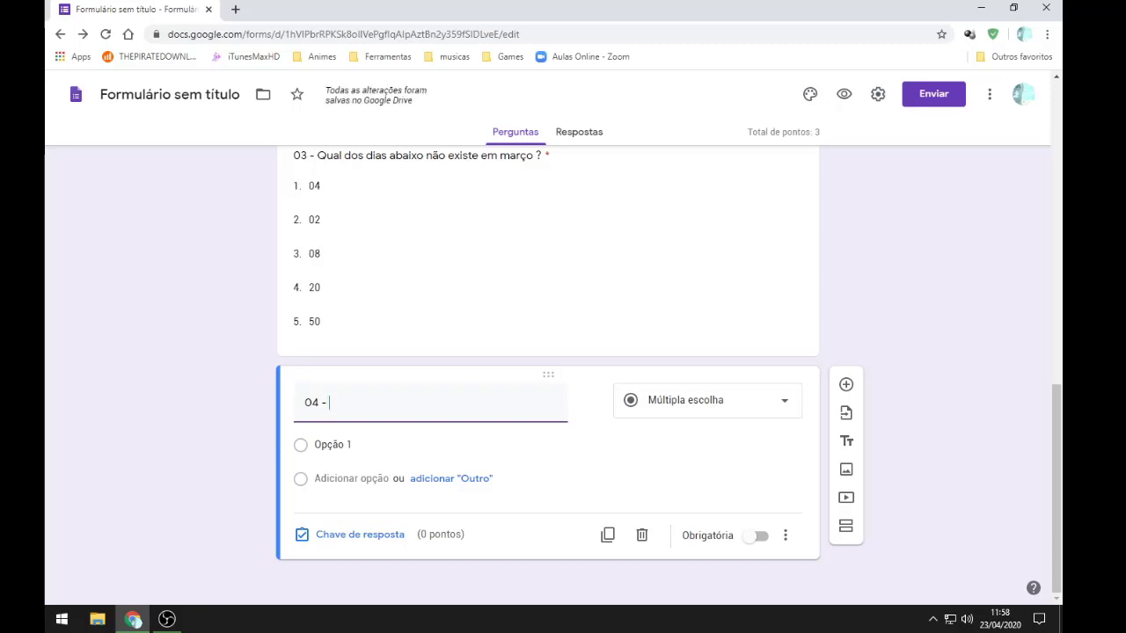
pyautogui.write('Qual d')
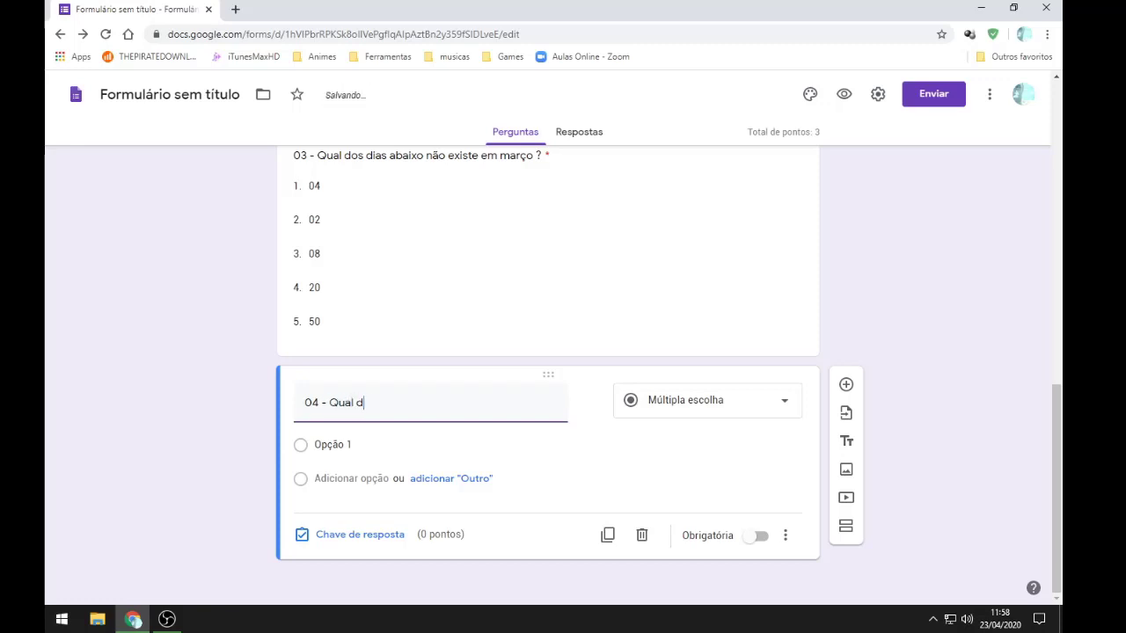
pyautogui.write('os numeros somandos')
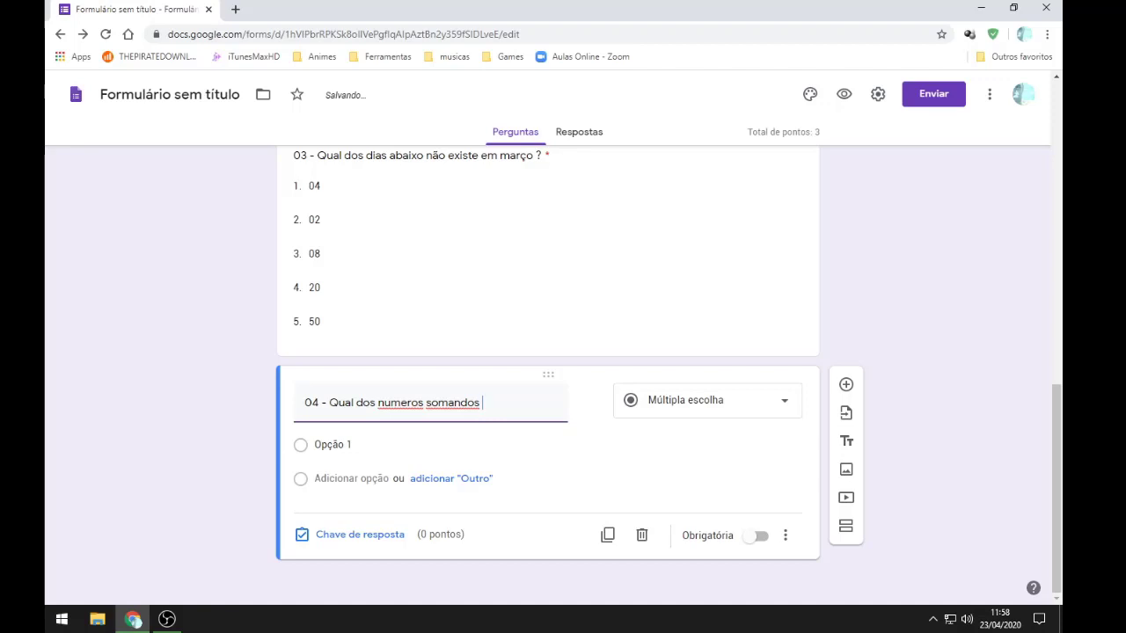
pyautogui.write(' é igual ')
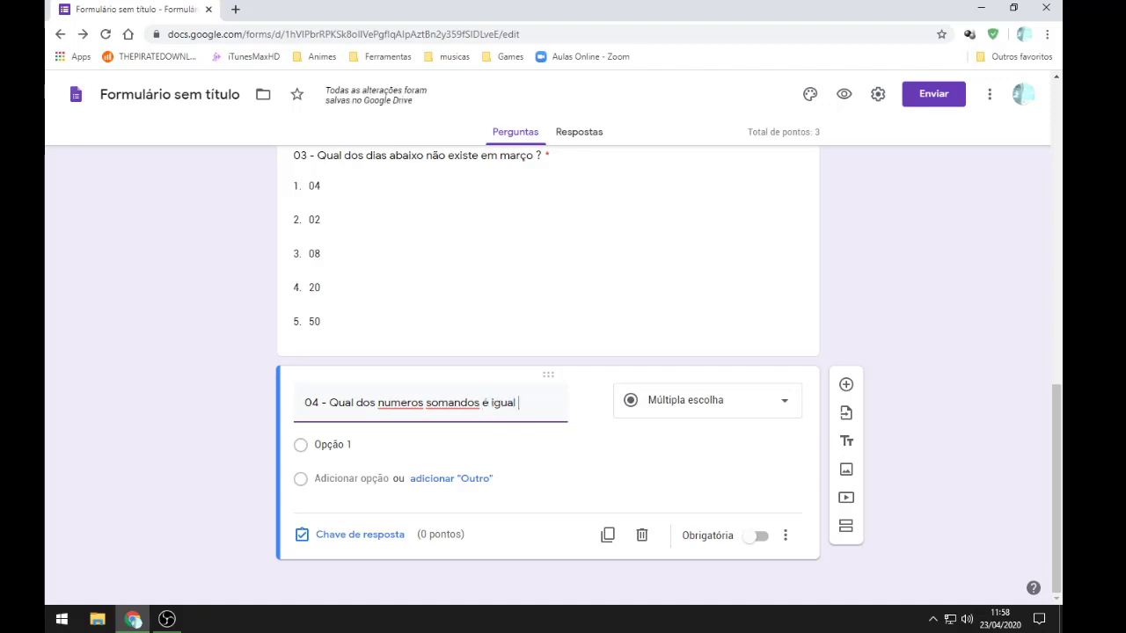
pyautogui.write('a 10 ')
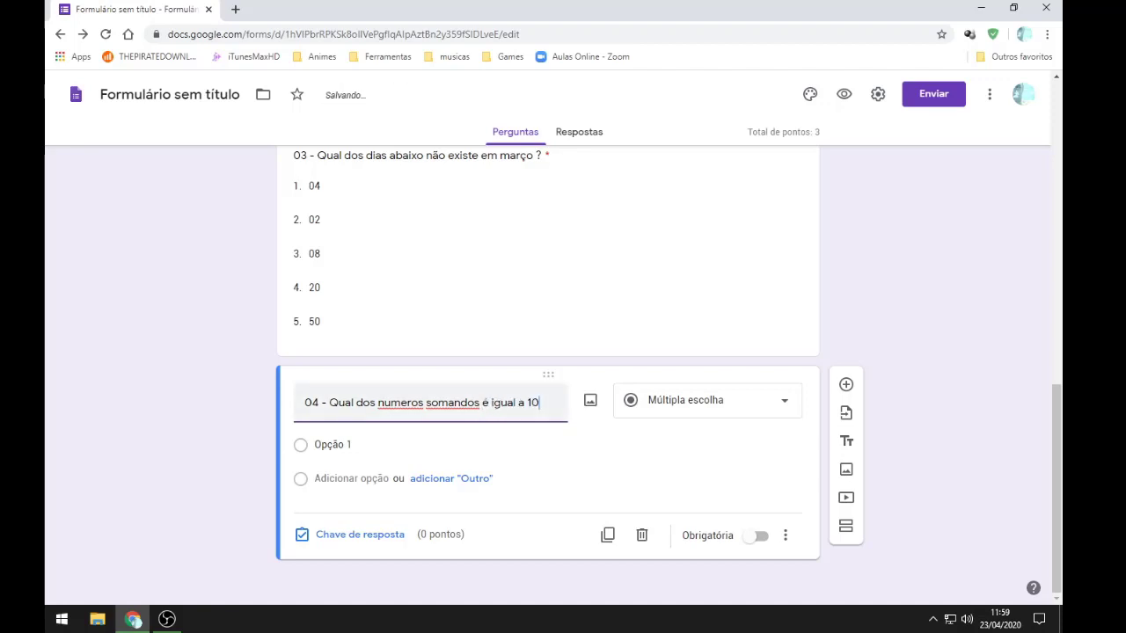
pyautogui.write('?')
# Step: Fix the title's spelling: 'numeros' to 'números' and 'somandos' to 'somando'
pyautogui.rightClick(398, 402)
pyautogui.click(434, 182)
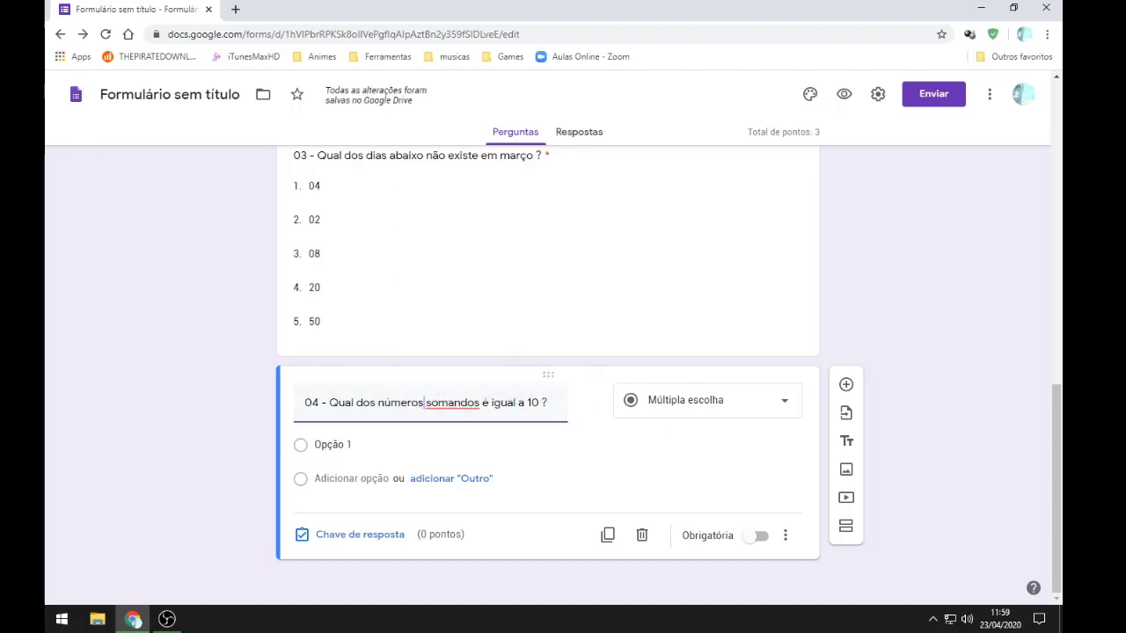
pyautogui.rightClick(448, 403)
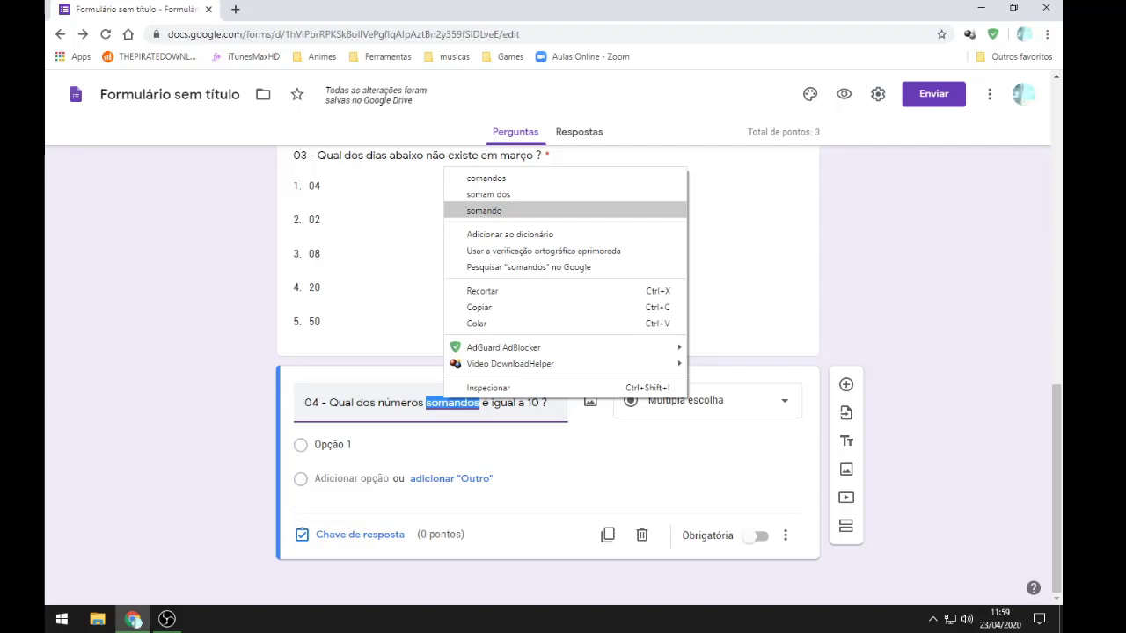
pyautogui.click(484, 210)
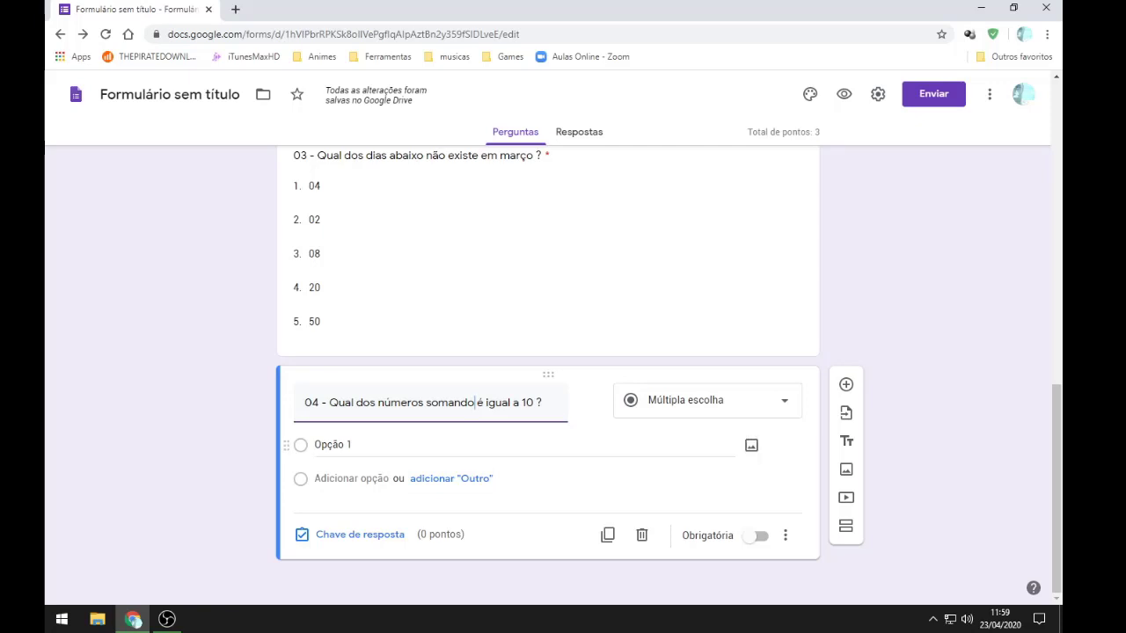
# Step: Enter question 04's options: 5 + 5, 4 + 4 + 2, 3 + 10, 4 + 10 and 5 + 10
pyautogui.click(352, 445)
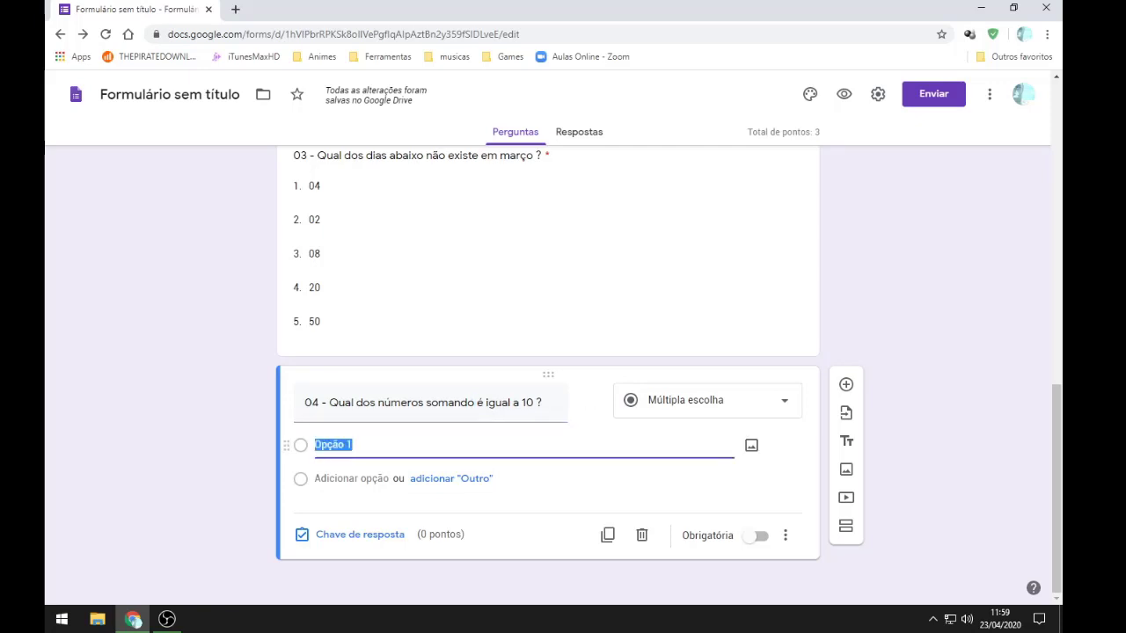
pyautogui.write('5')
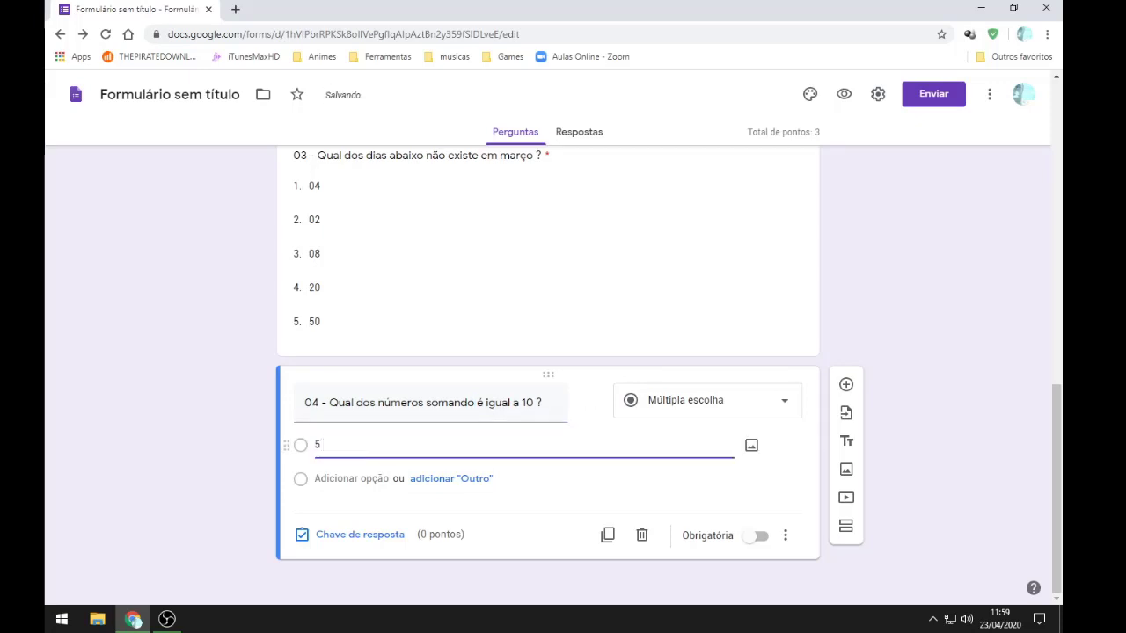
pyautogui.write(' + 5')
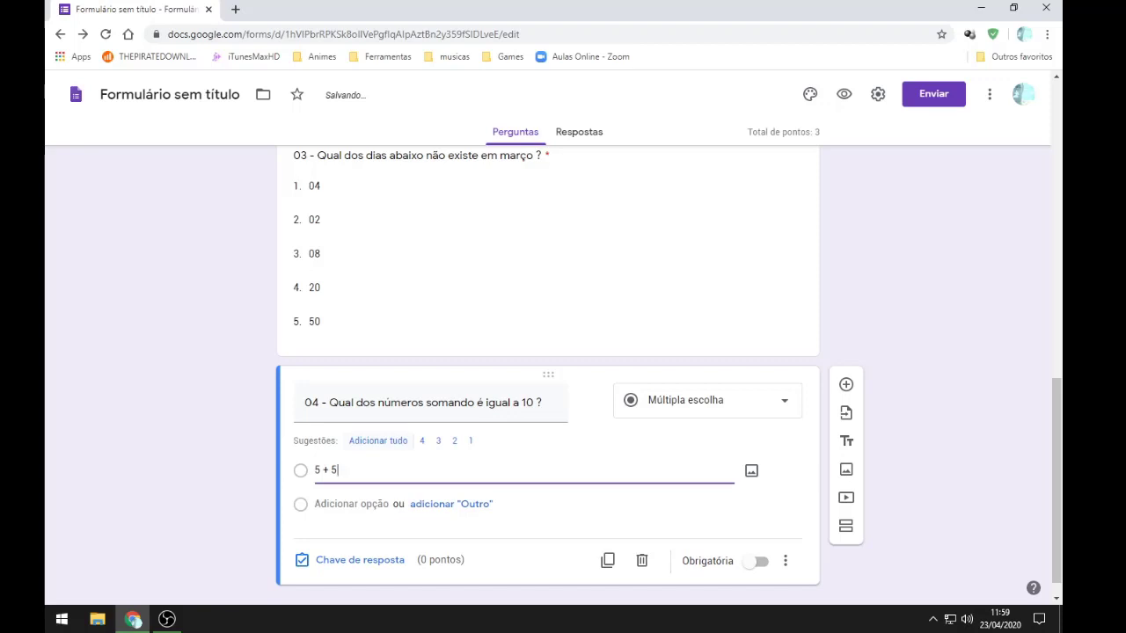
pyautogui.press('Return')
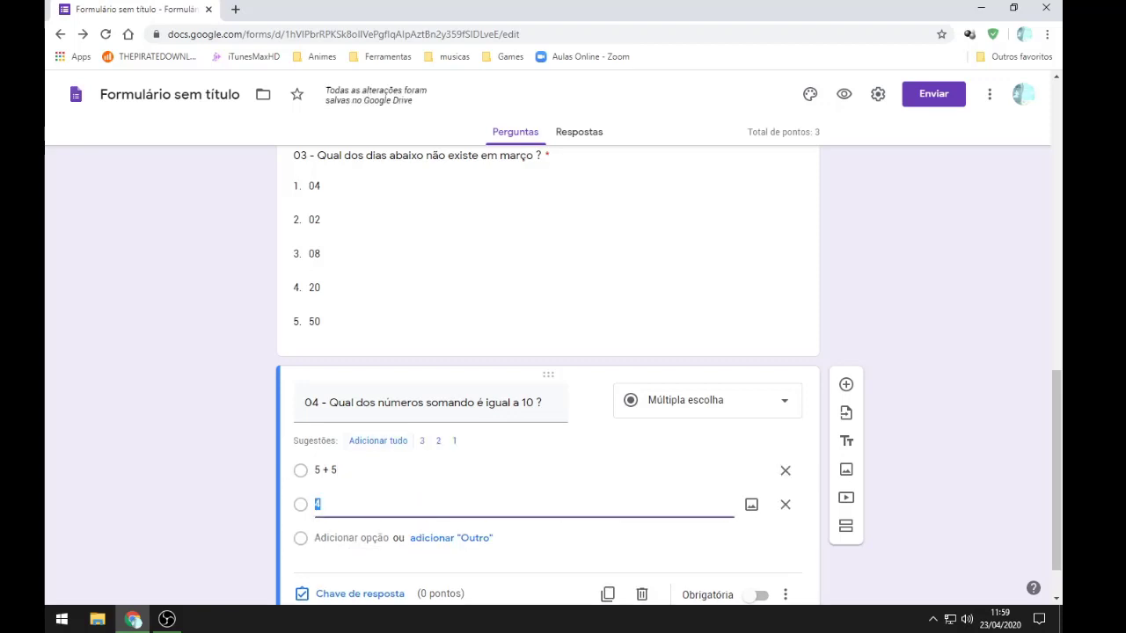
pyautogui.write('4 + 4')
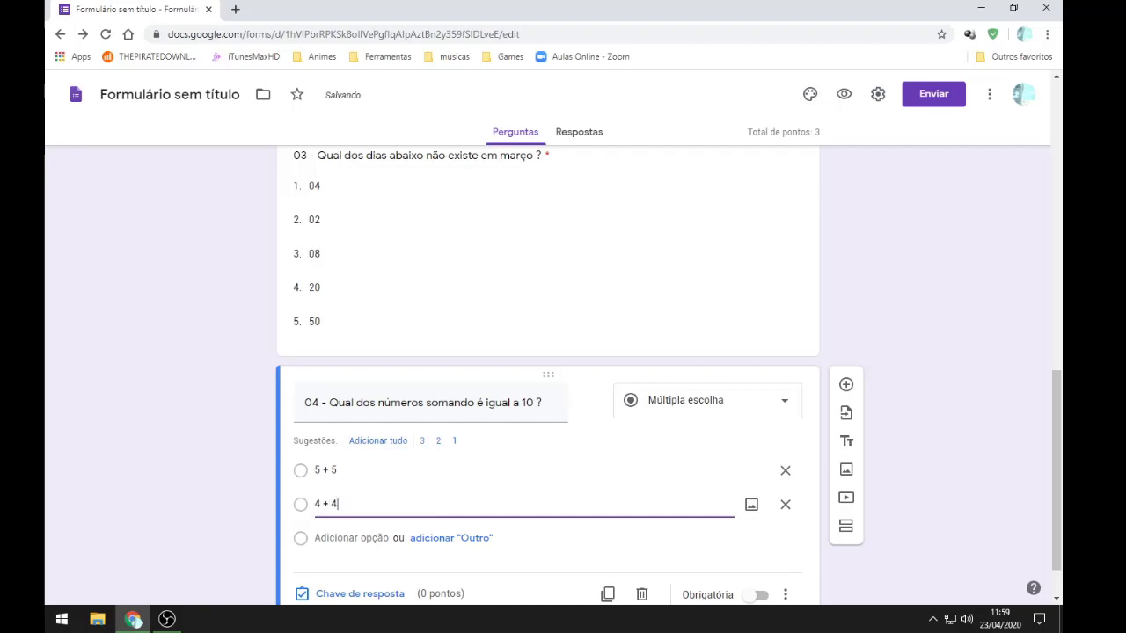
pyautogui.write(' + 2')
pyautogui.scroll(-1, 545, 440)
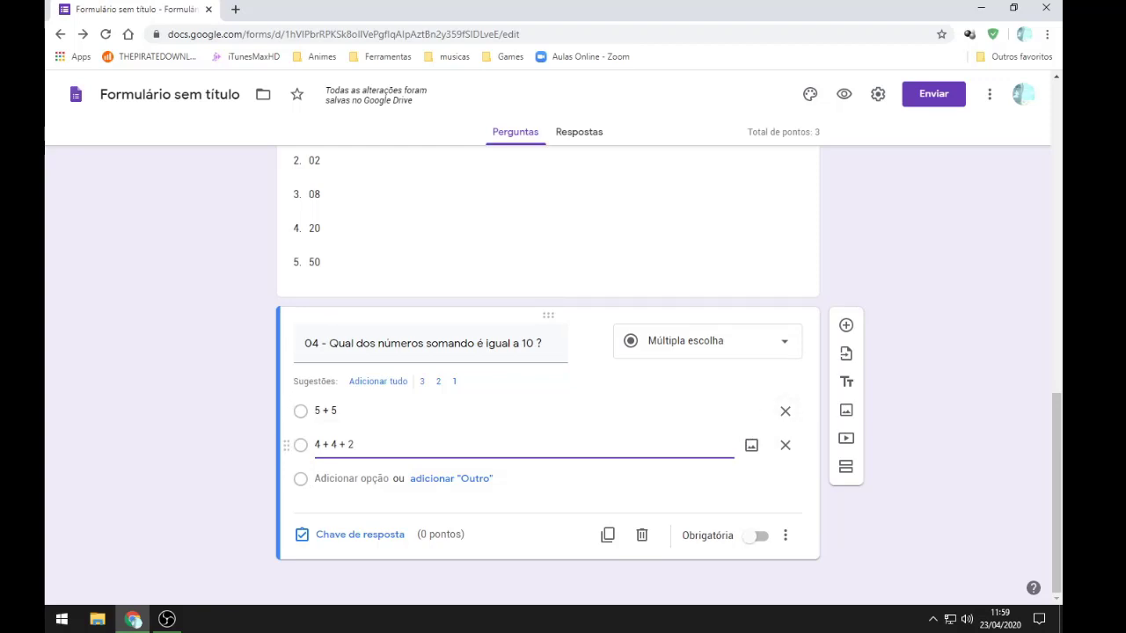
pyautogui.press('Return')
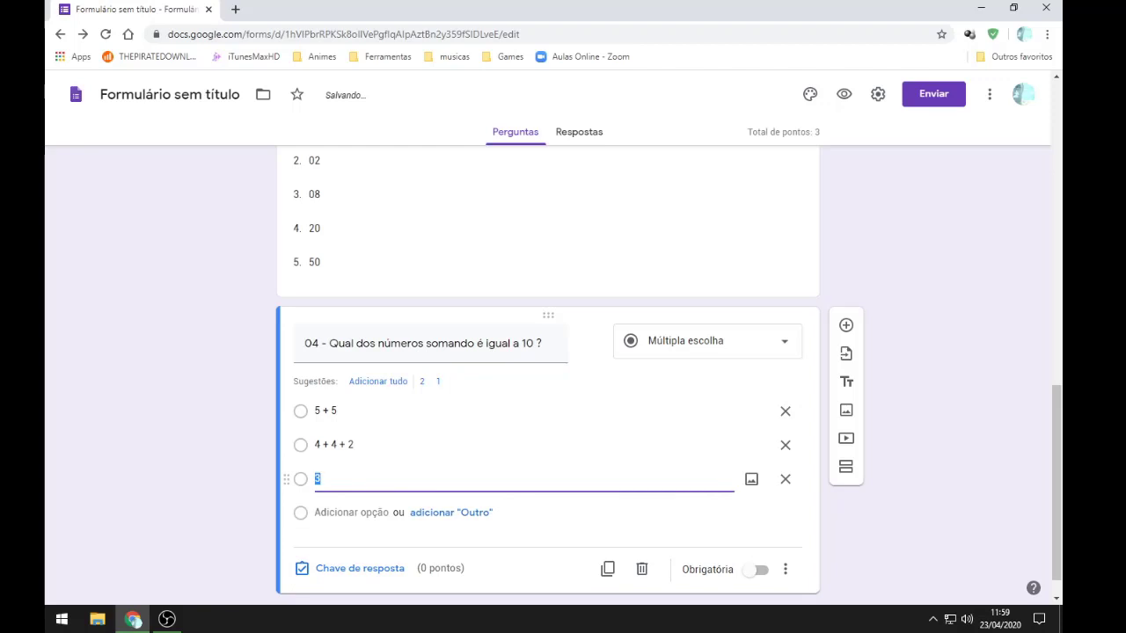
pyautogui.write('3 + 10')
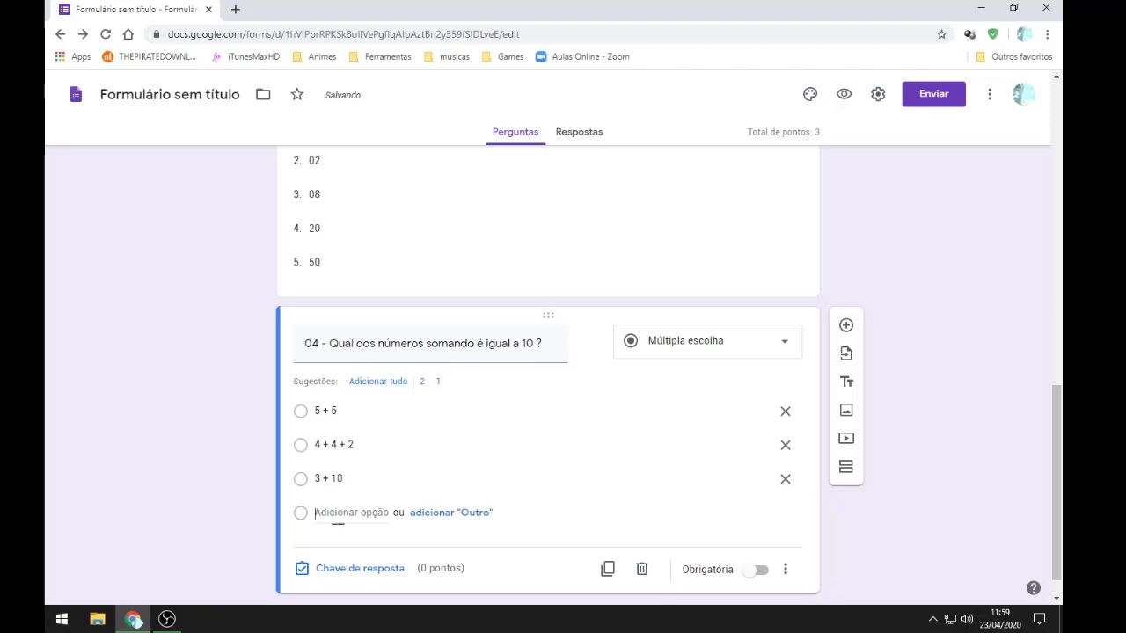
pyautogui.press('Return')
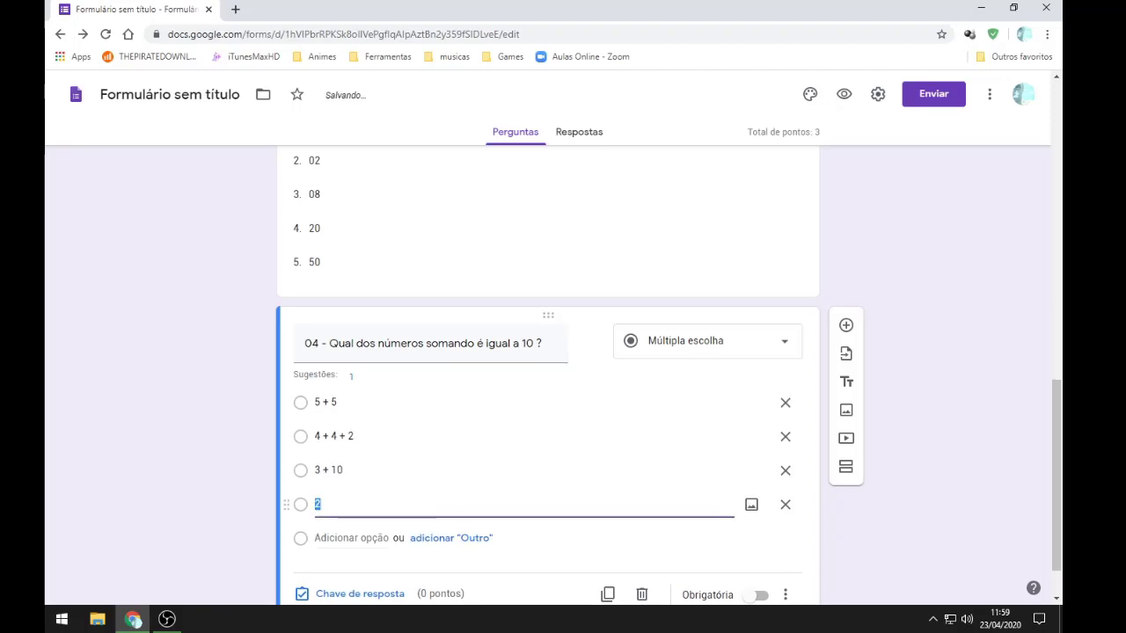
pyautogui.write('4 + 10')
pyautogui.press('Return')
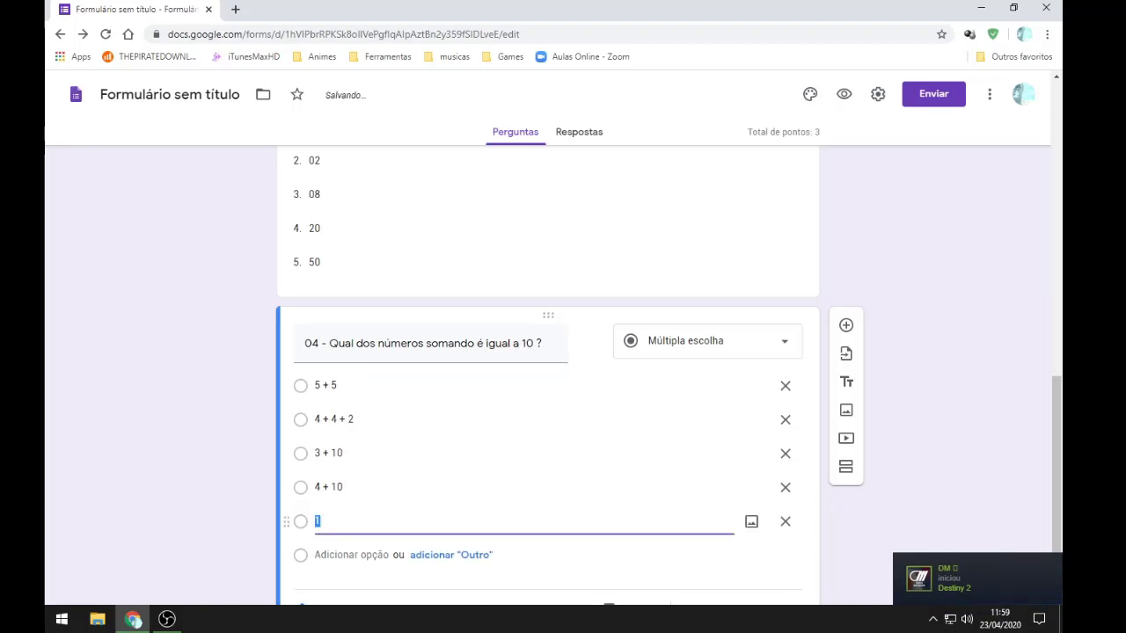
pyautogui.write('5 + 10')
pyautogui.scroll(-1, 528, 419)
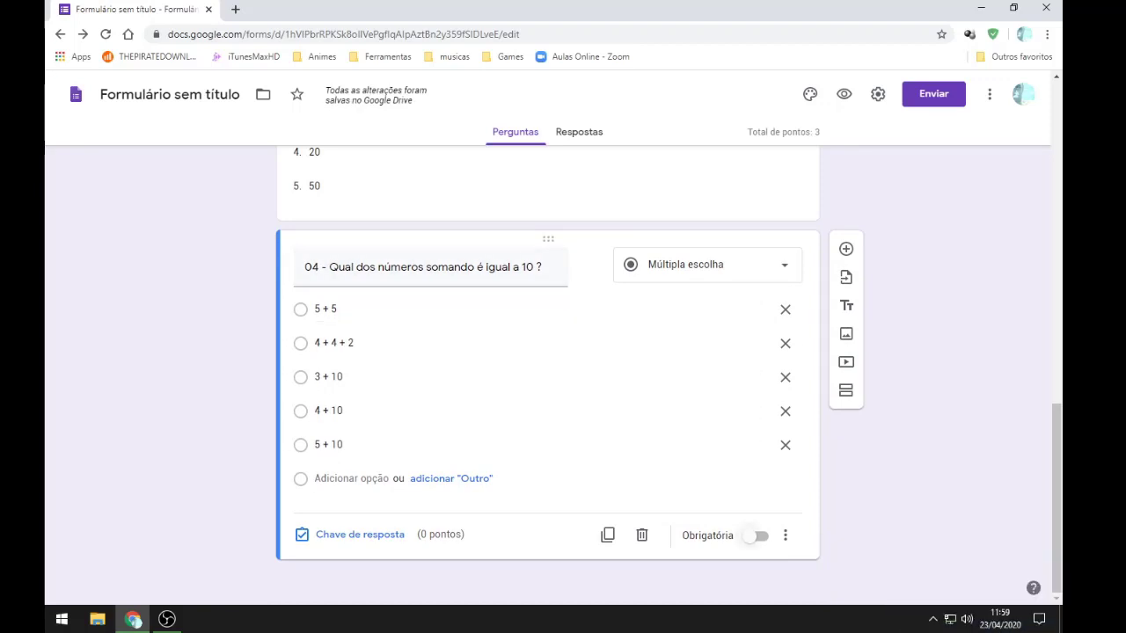
# Step: Make question 04 required, worth 2 points, with 5 + 5 and 4 + 4 + 2 correct
pyautogui.click(756, 536)
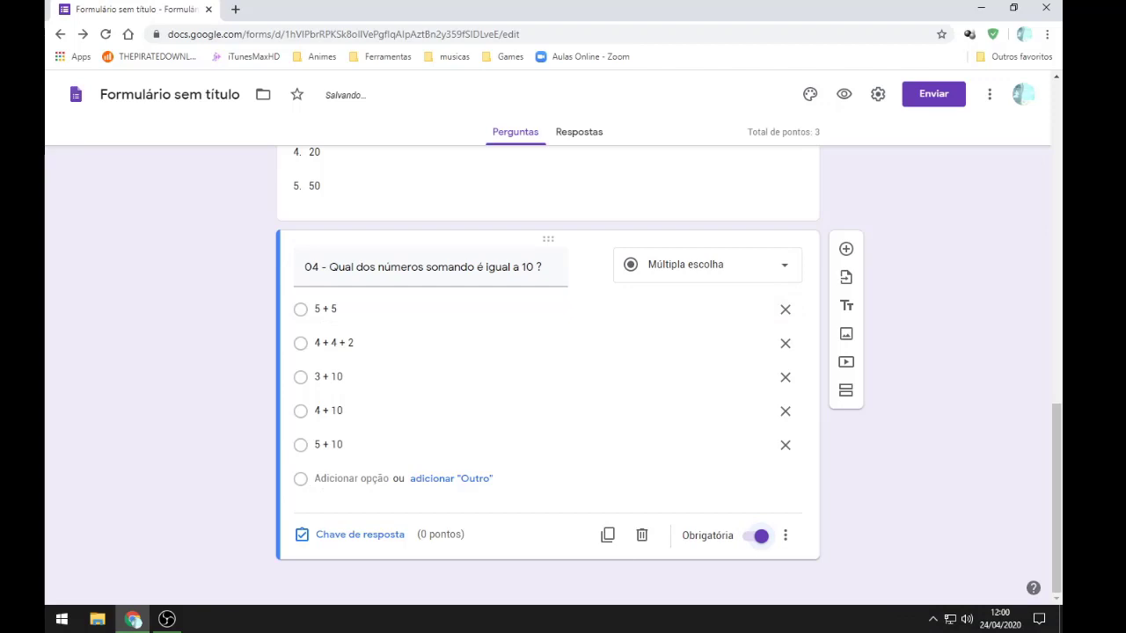
pyautogui.click(352, 534)
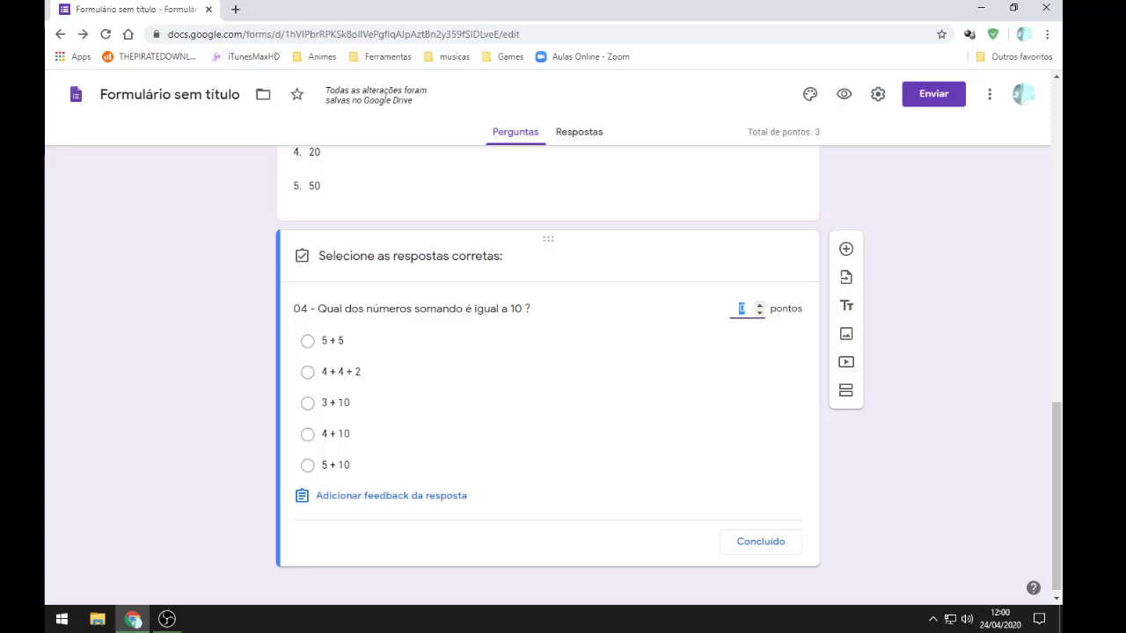
pyautogui.click(759, 305)
pyautogui.click(759, 305)
pyautogui.click(307, 340)
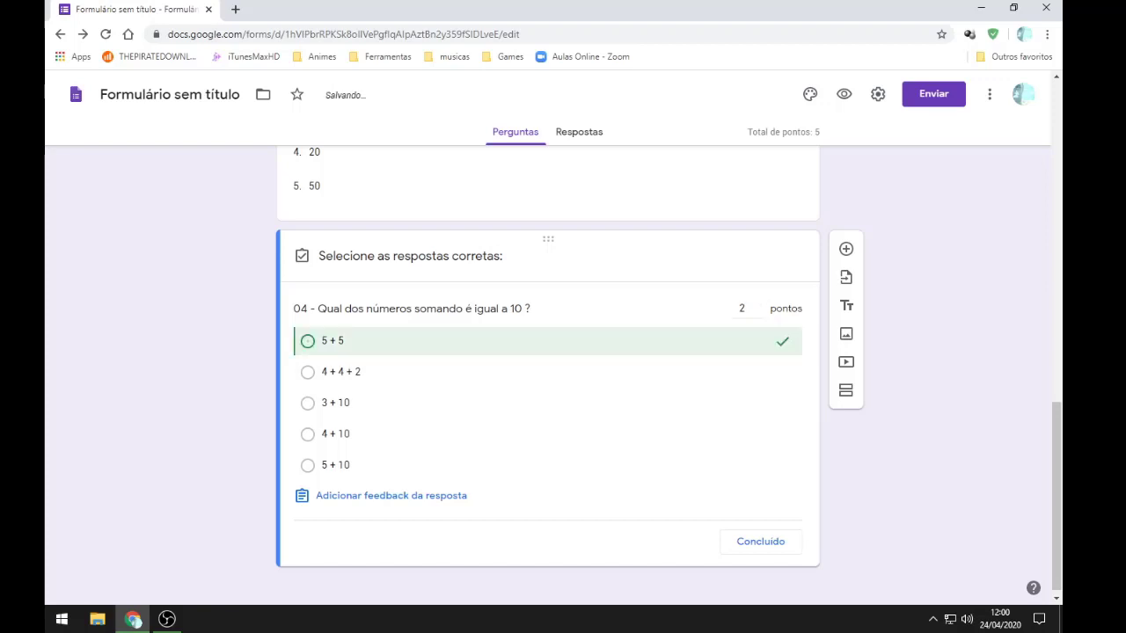
pyautogui.click(341, 372)
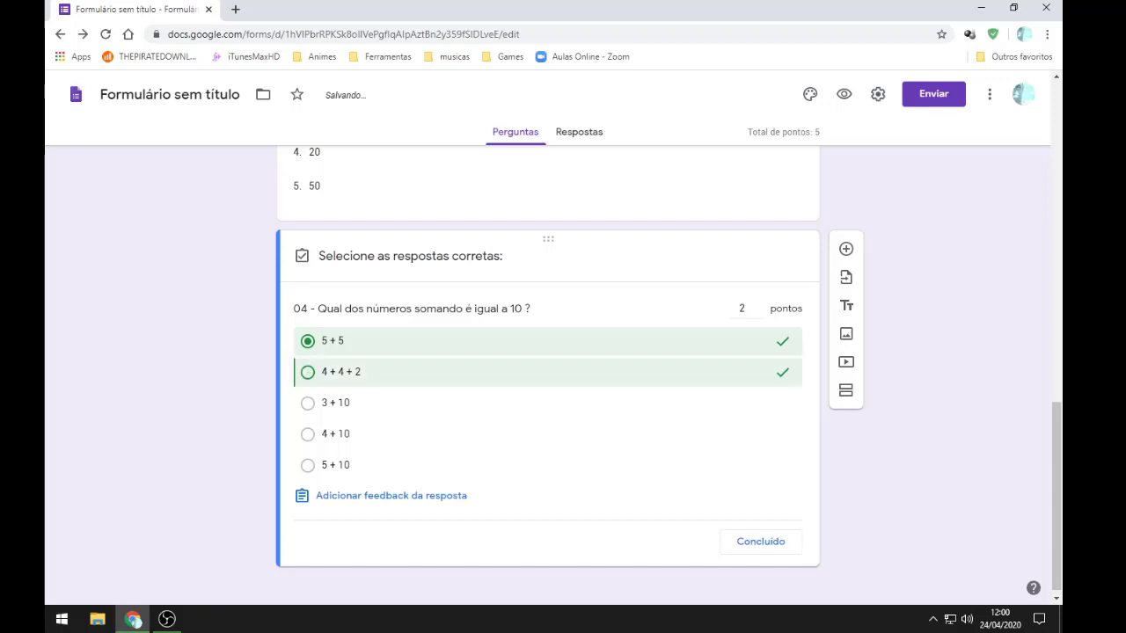
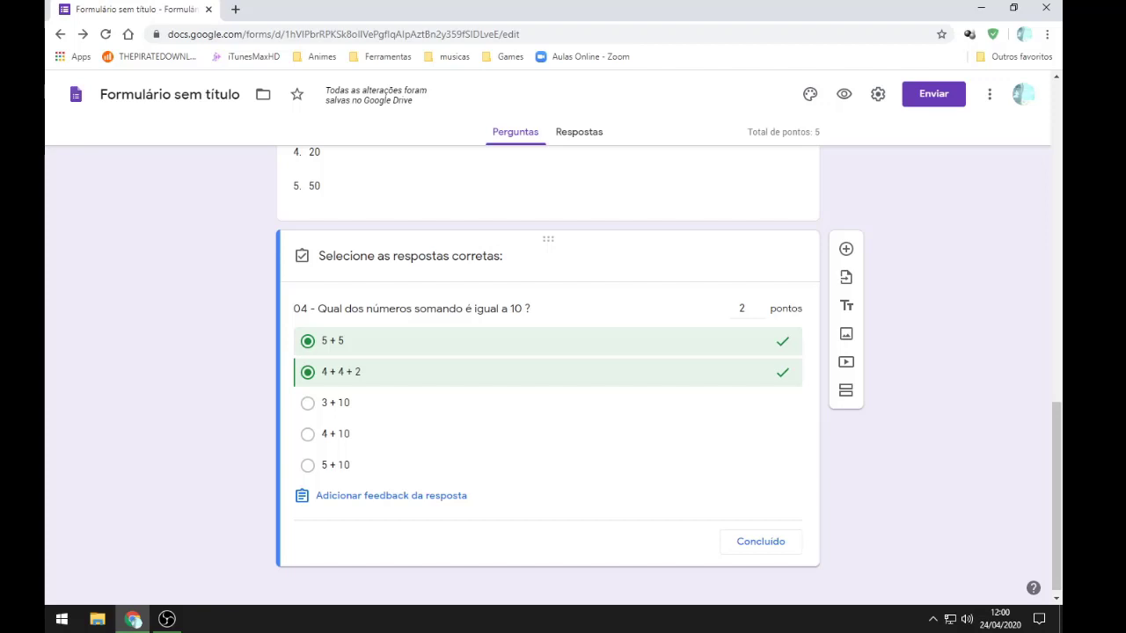
# Step: Close question 04's answer key and add a new blank multiple-choice question below it
pyautogui.click(761, 541)
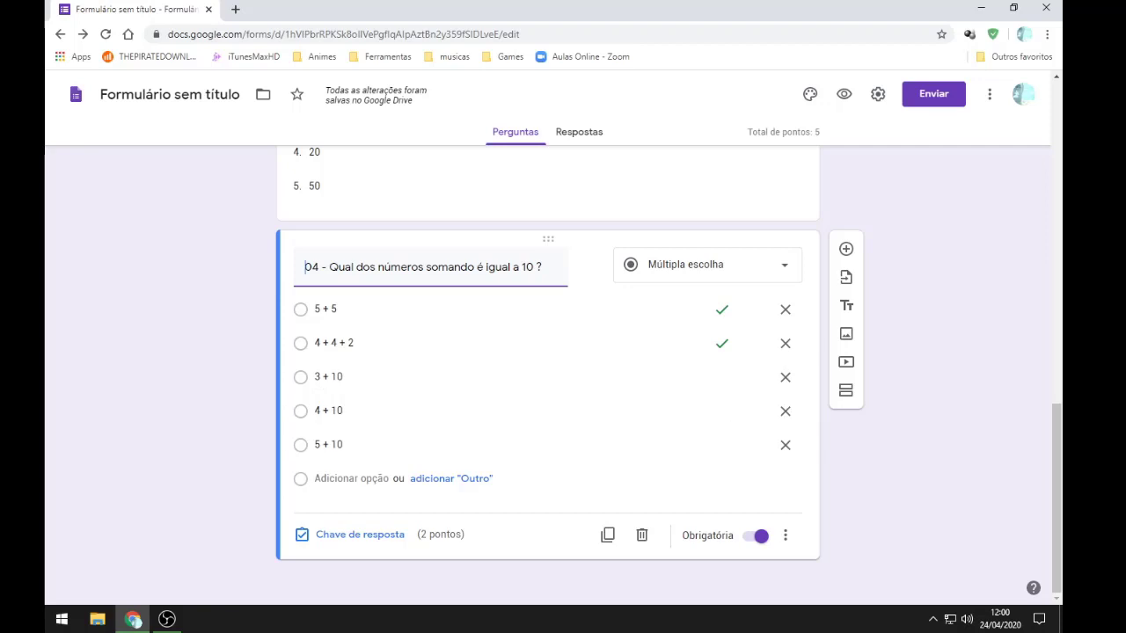
pyautogui.scroll(1, 754, 497)
pyautogui.scroll(-1, 754, 497)
pyautogui.click(846, 248)
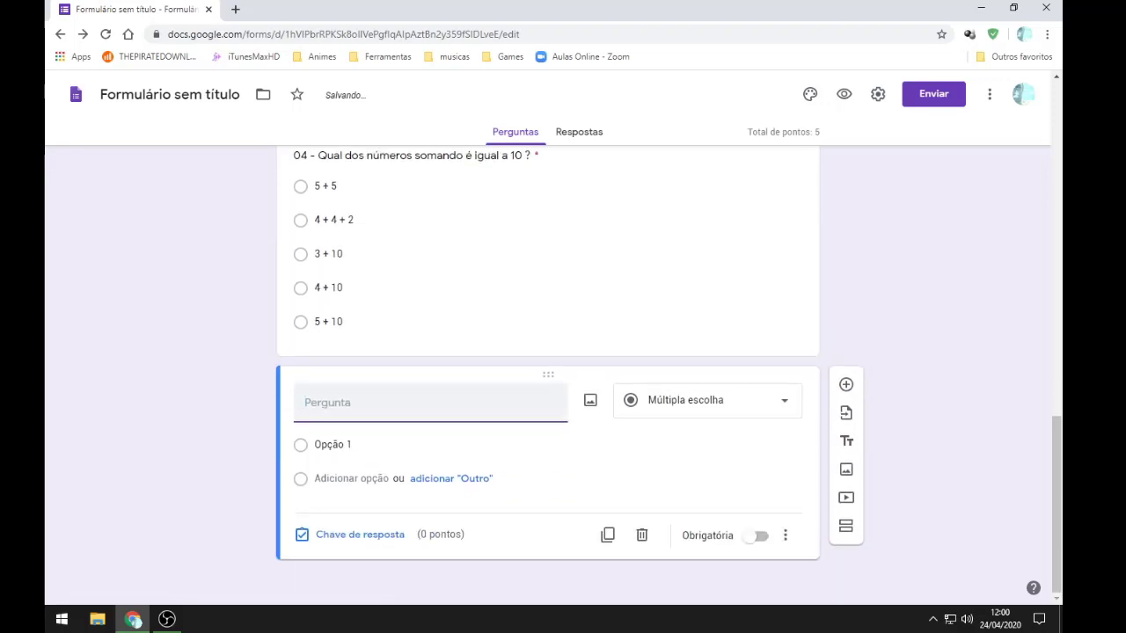
# Step: Open YouTube in a new browser tab
pyautogui.hotkey('ctrl', 't')
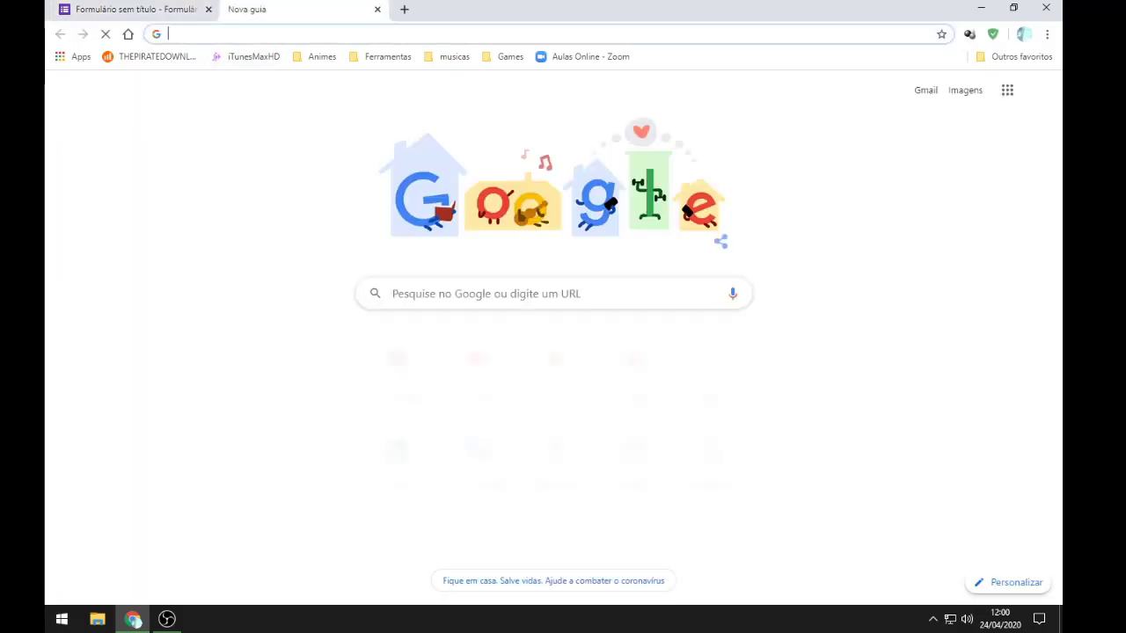
pyautogui.write('video')
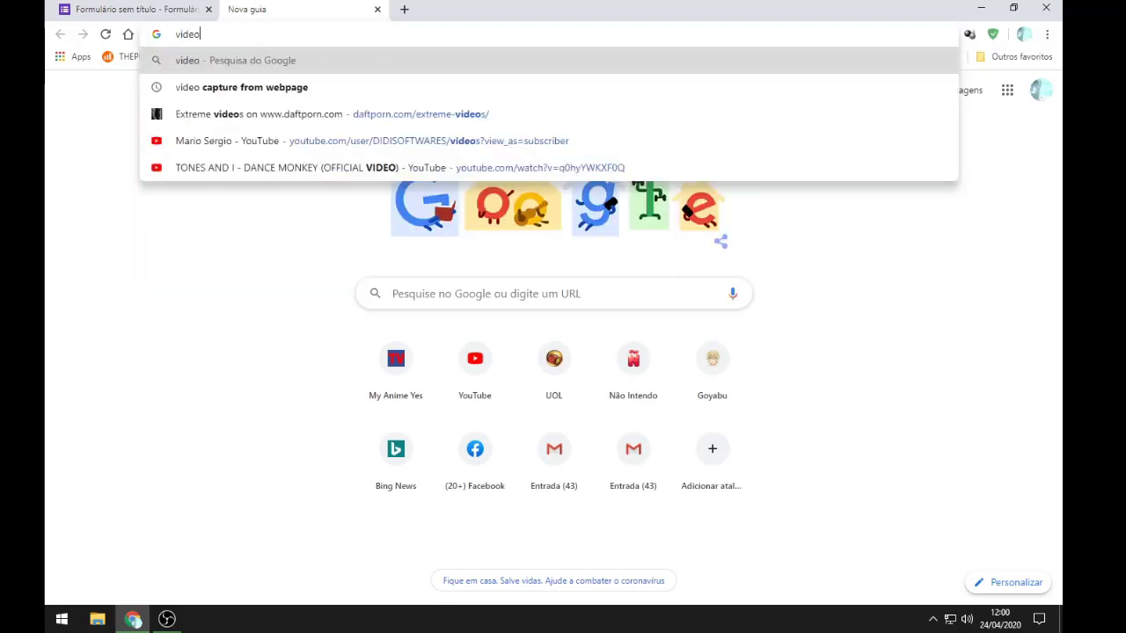
pyautogui.press('Return')
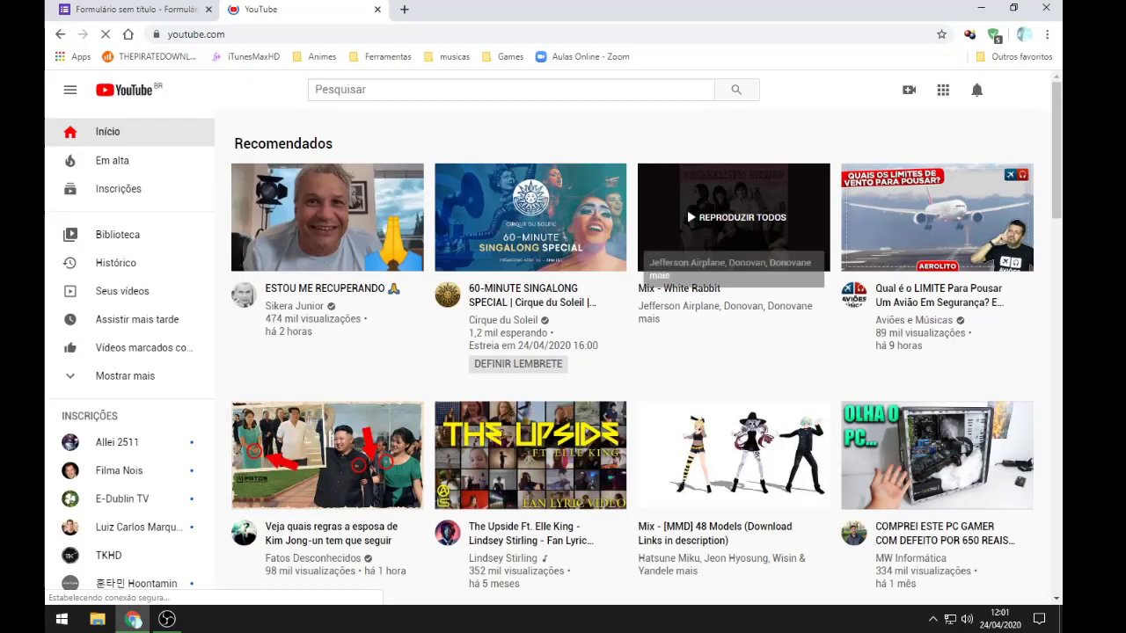
pyautogui.scroll(-5, 687, 210)
pyautogui.scroll(-10, 687, 209)
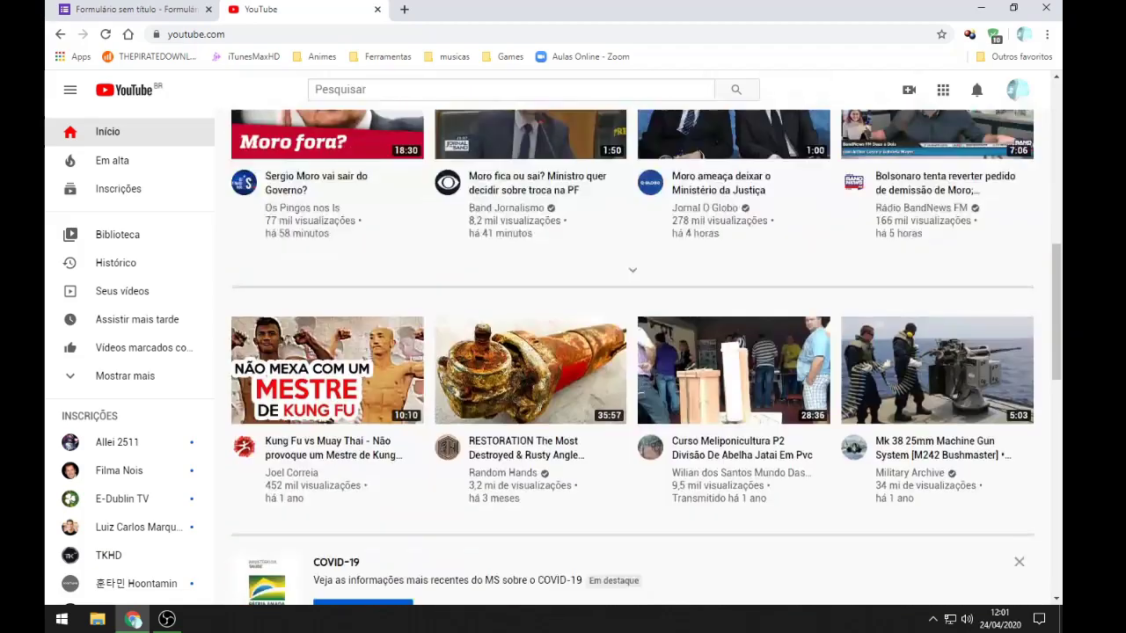
pyautogui.scroll(-5, 646, 357)
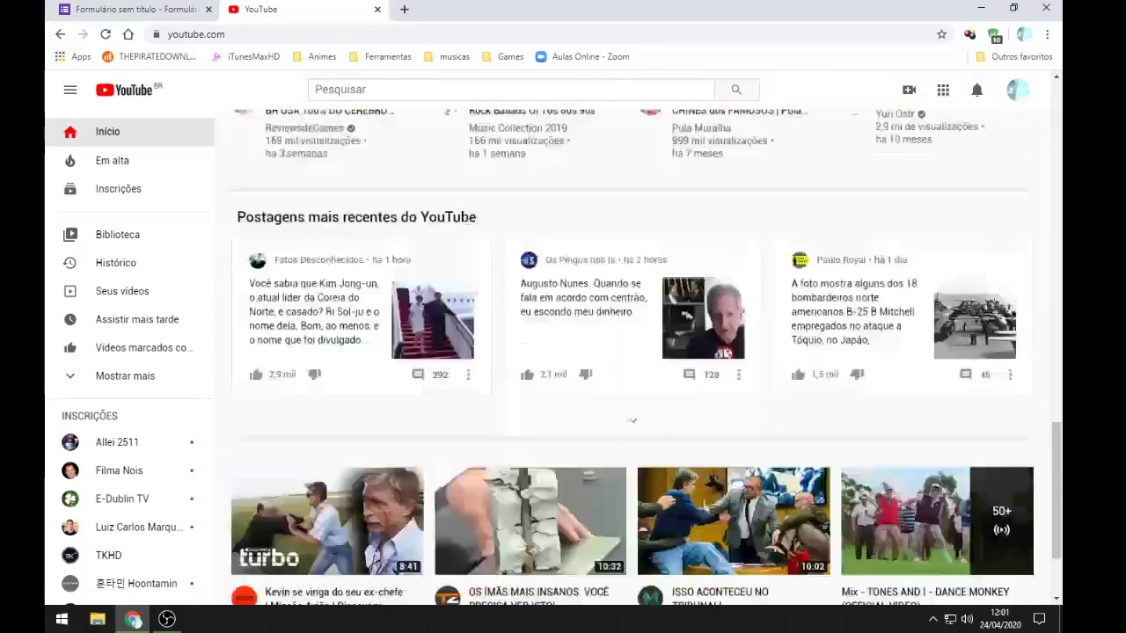
pyautogui.scroll(10, 646, 357)
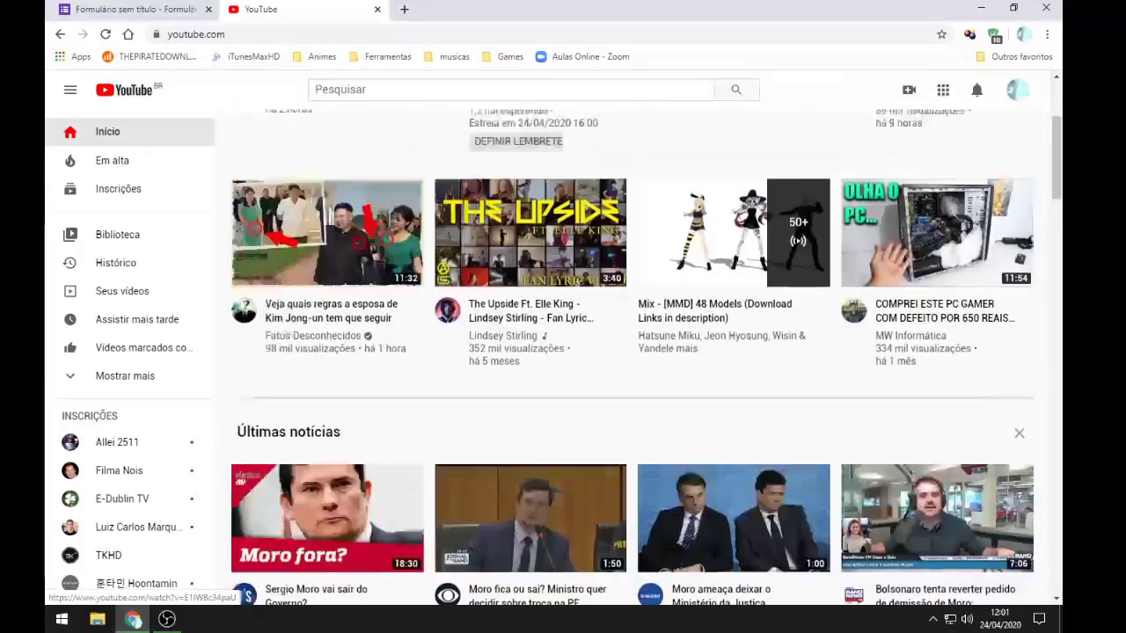
# Step: Search YouTube for 'estatitiscas corana virus' and open the coronavirus case-count animation video
pyautogui.click(519, 89)
pyautogui.write('estati')
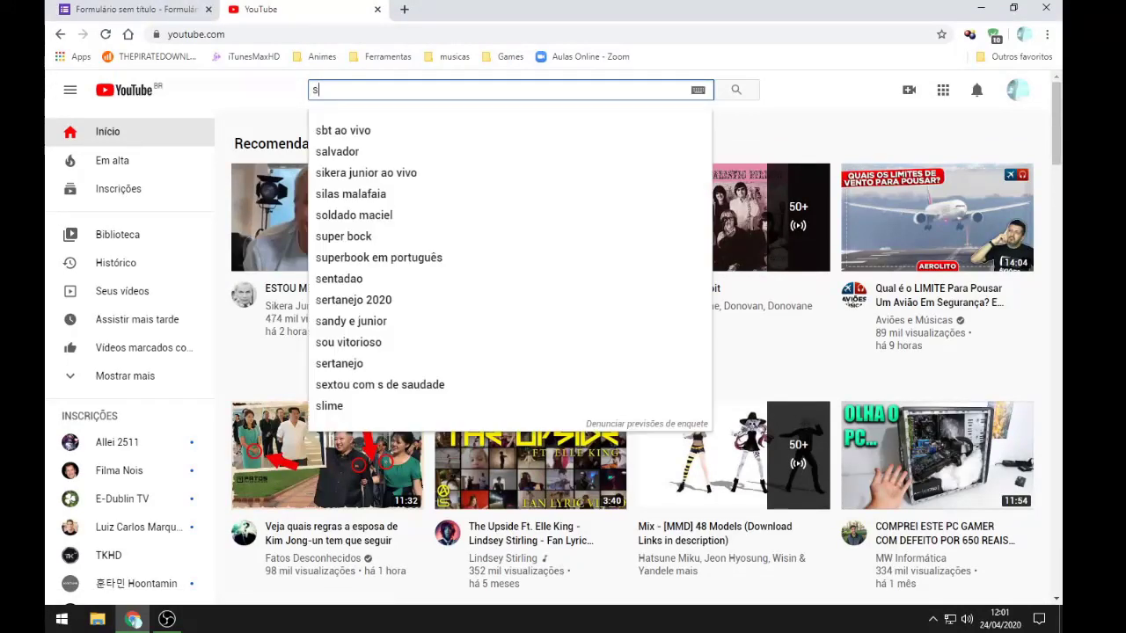
pyautogui.write('tiscas cora')
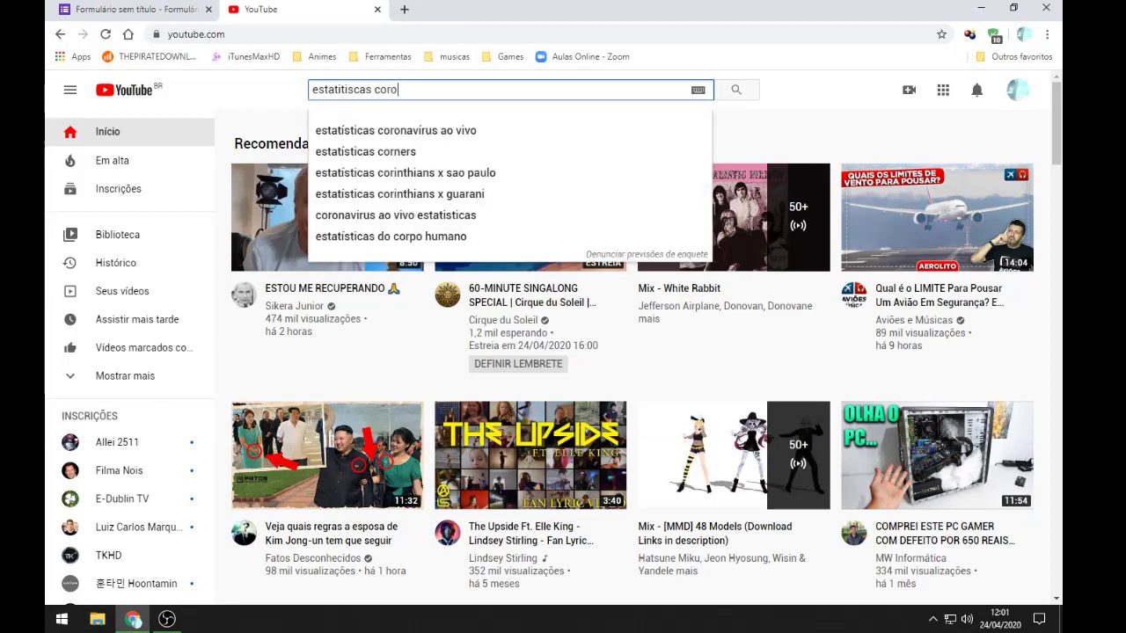
pyautogui.write('na vi')
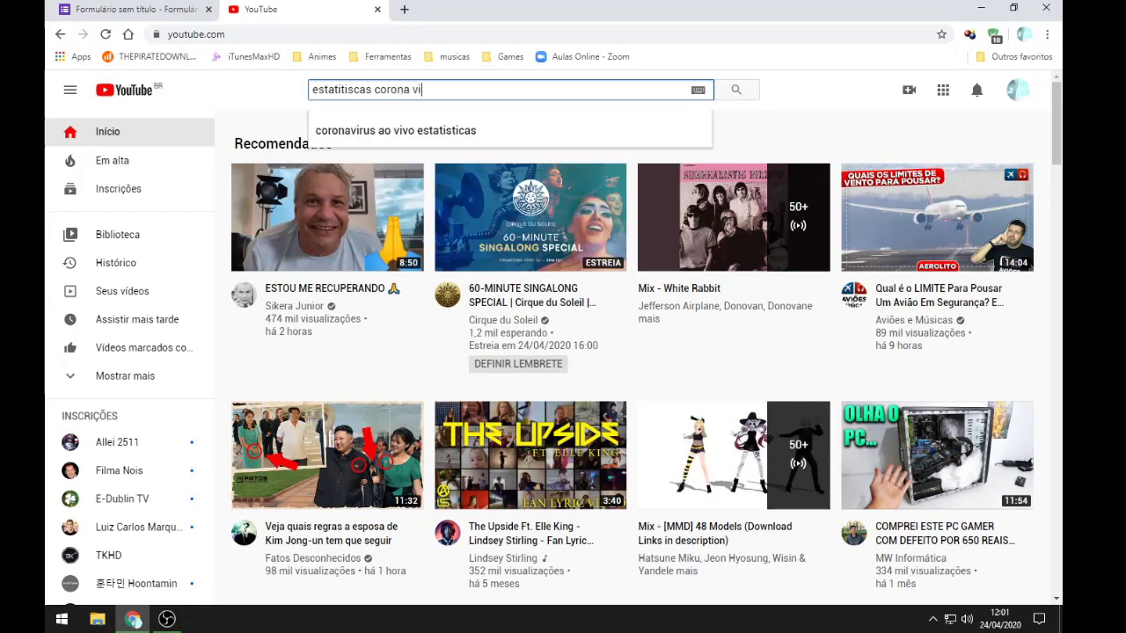
pyautogui.write('rus')
pyautogui.press('Return')
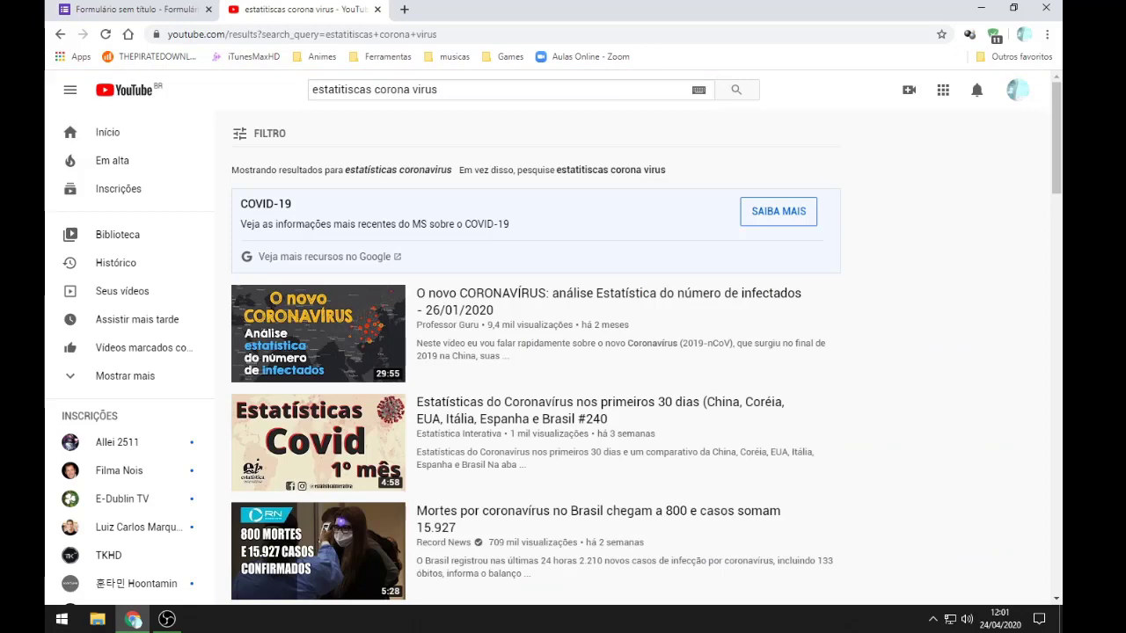
pyautogui.moveTo(378, 324)
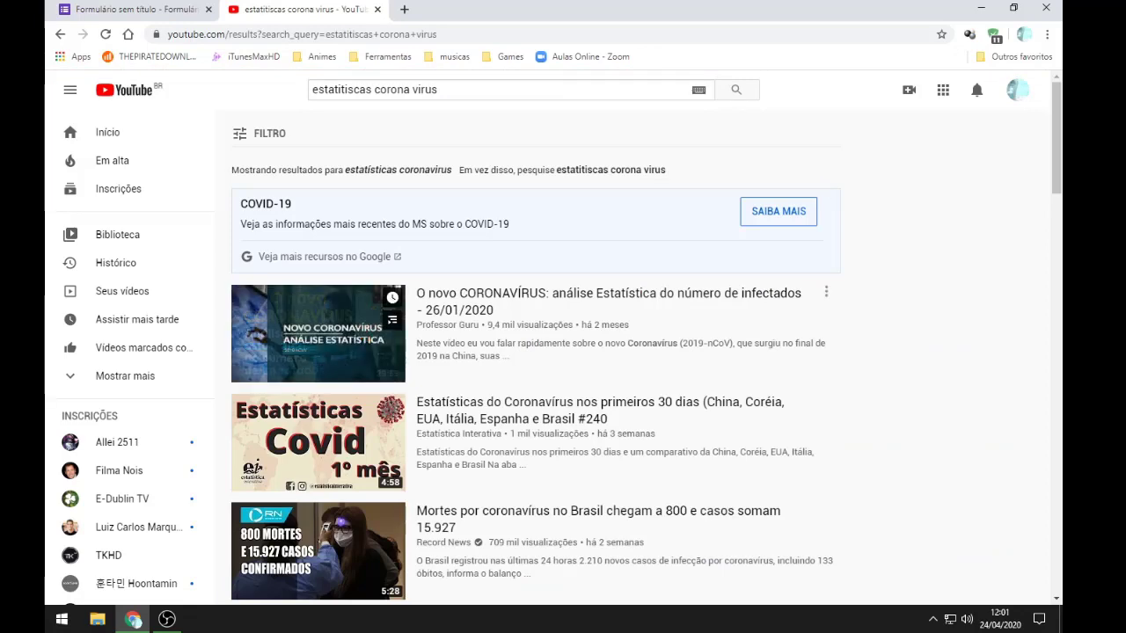
pyautogui.scroll(-2, 378, 323)
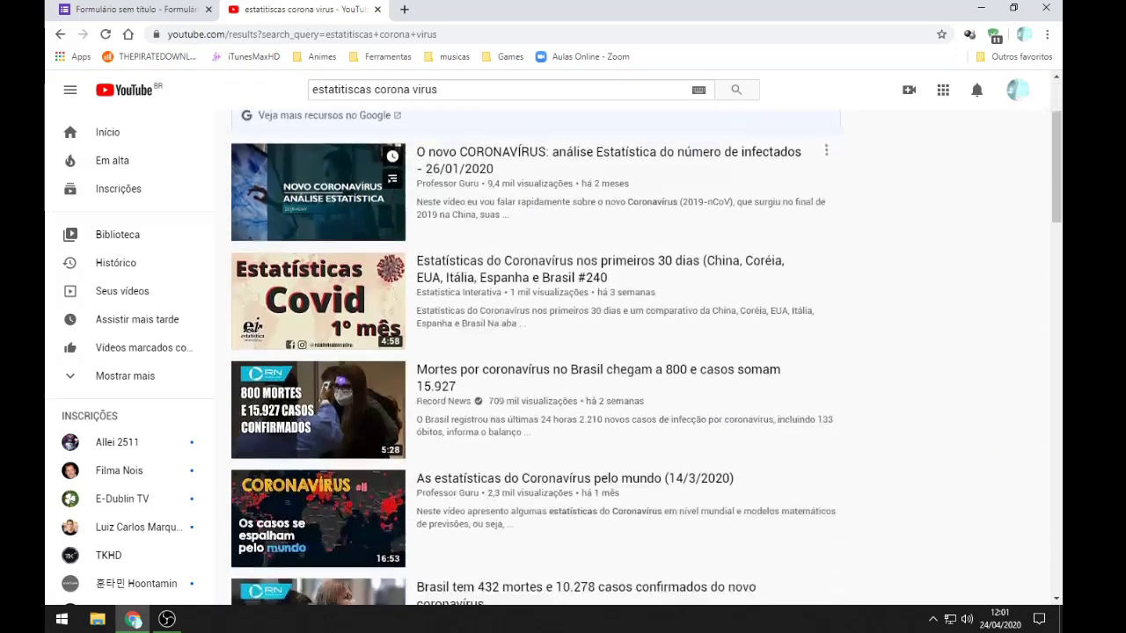
pyautogui.scroll(-2, 379, 323)
pyautogui.scroll(-3, 378, 323)
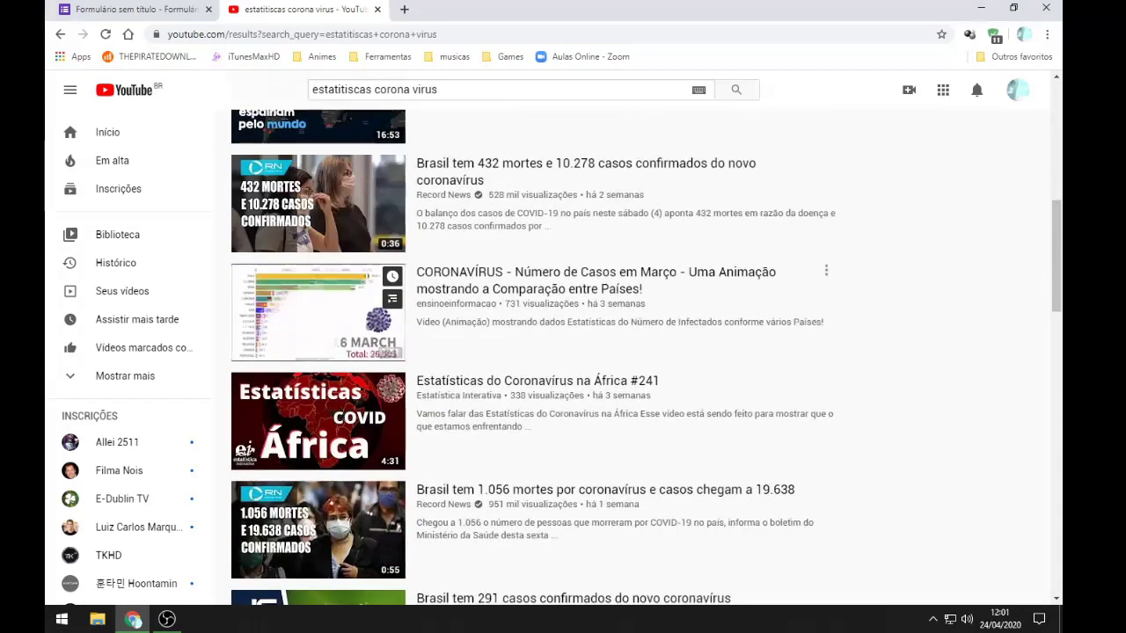
pyautogui.click(378, 324)
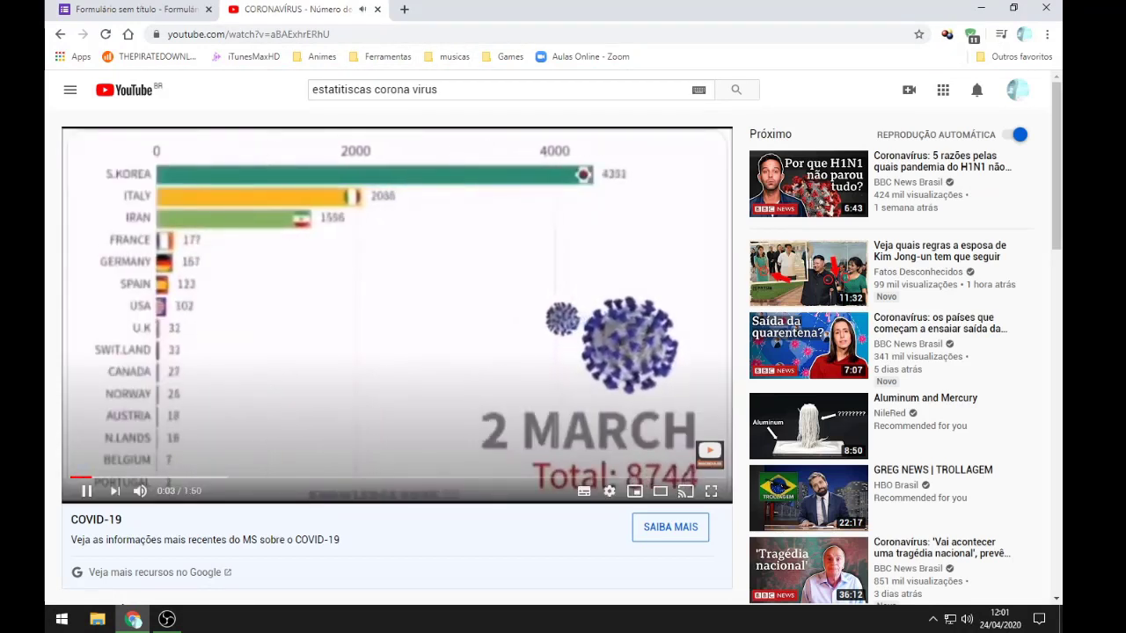
# Step: Copy the video's YouTube address, pause it, and return to the quiz form
pyautogui.click(352, 34)
pyautogui.hotkey('ctrl', 'c')
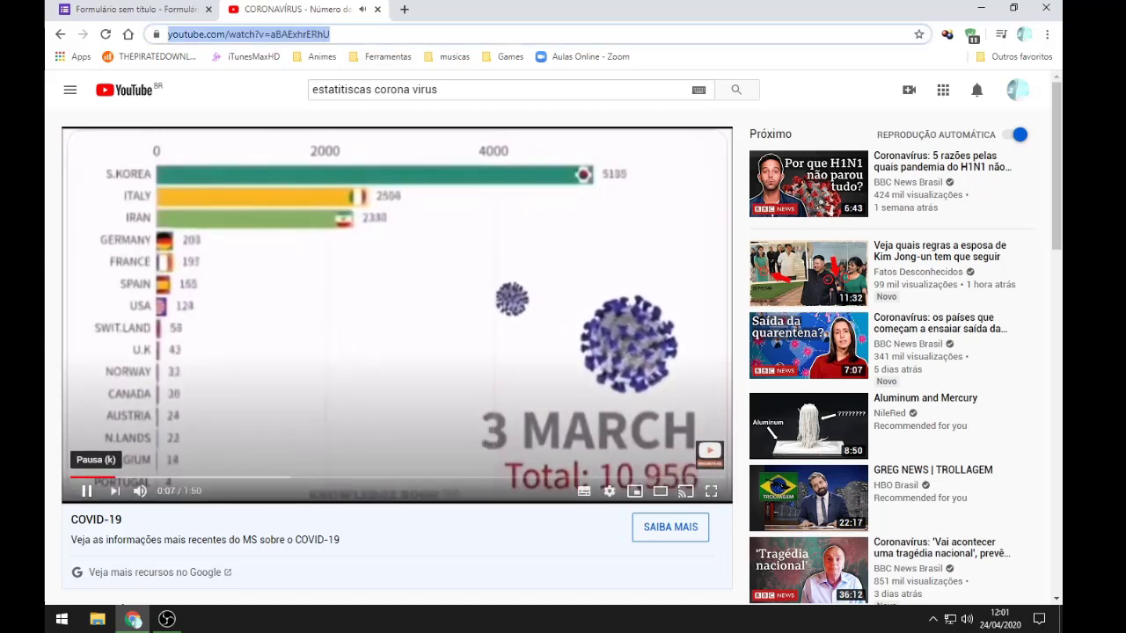
pyautogui.click(86, 491)
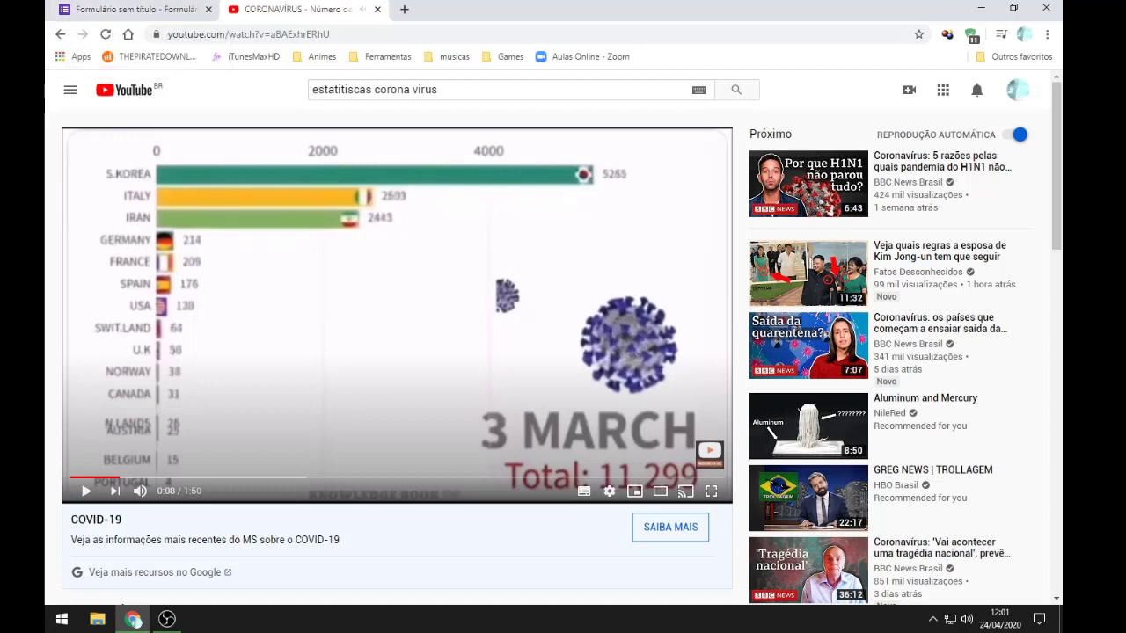
pyautogui.click(136, 9)
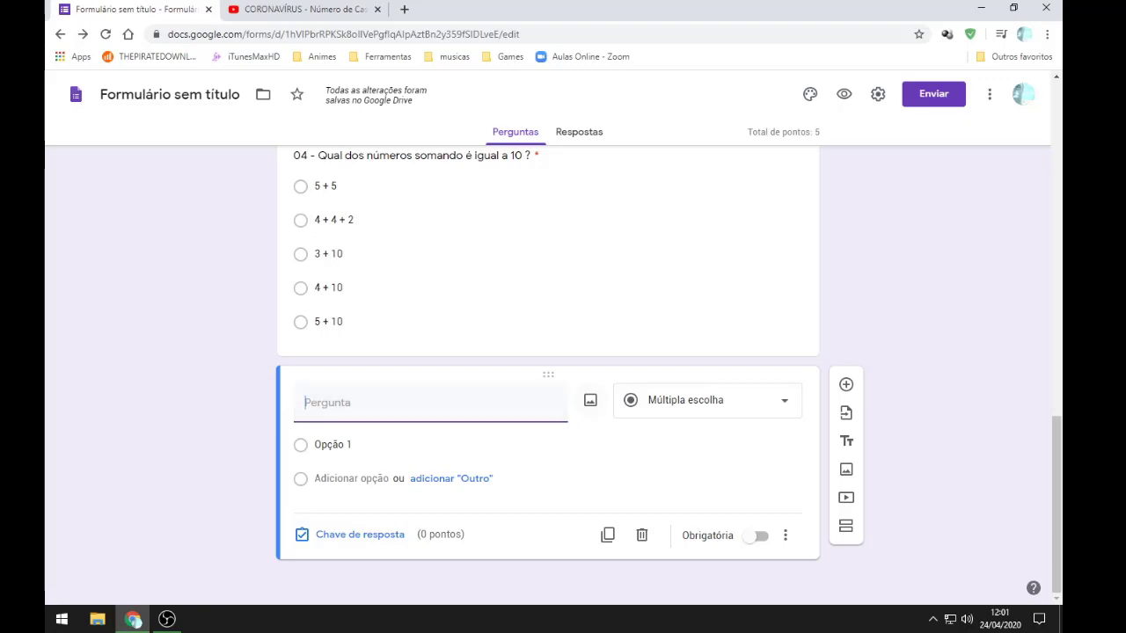
# Step: Insert the coronavirus animation video into the form by pasting its YouTube link
pyautogui.click(590, 400)
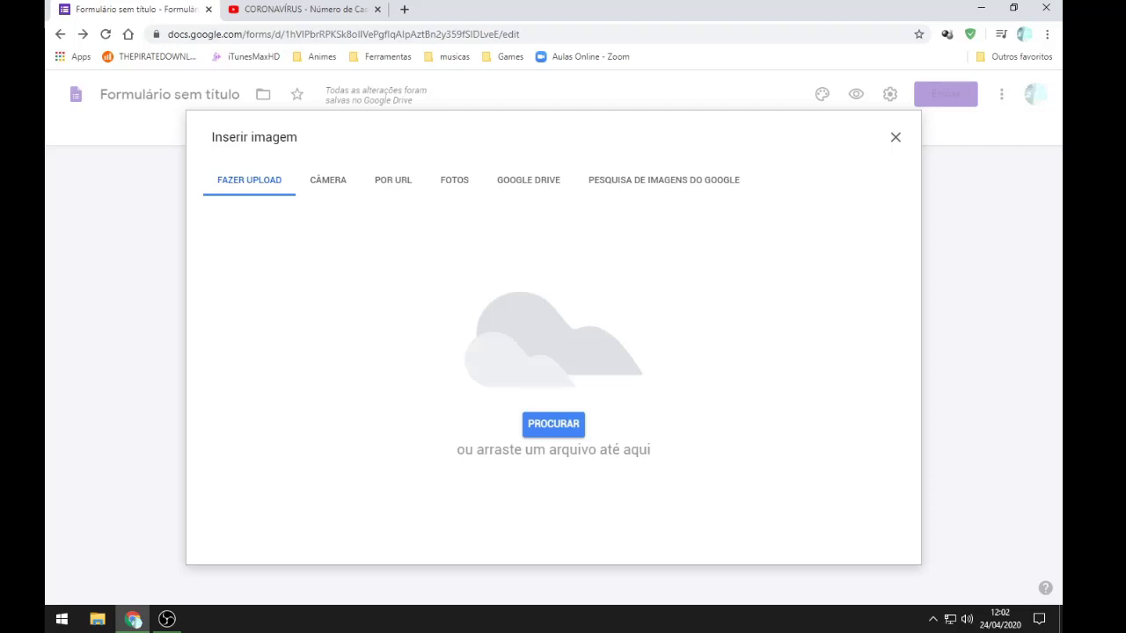
pyautogui.click(895, 137)
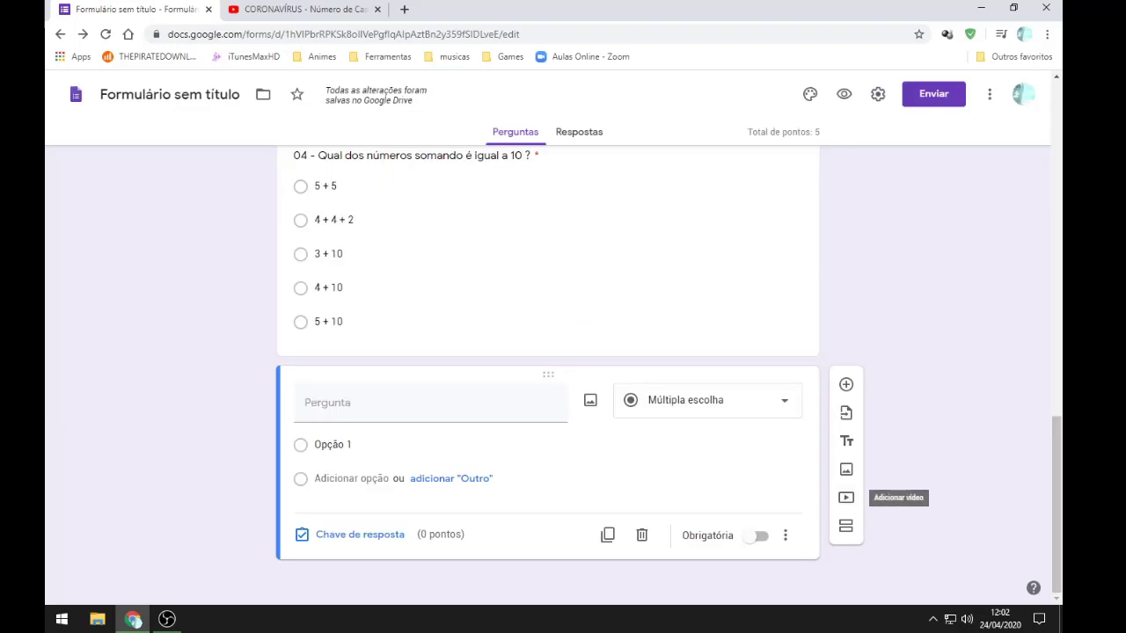
pyautogui.click(845, 496)
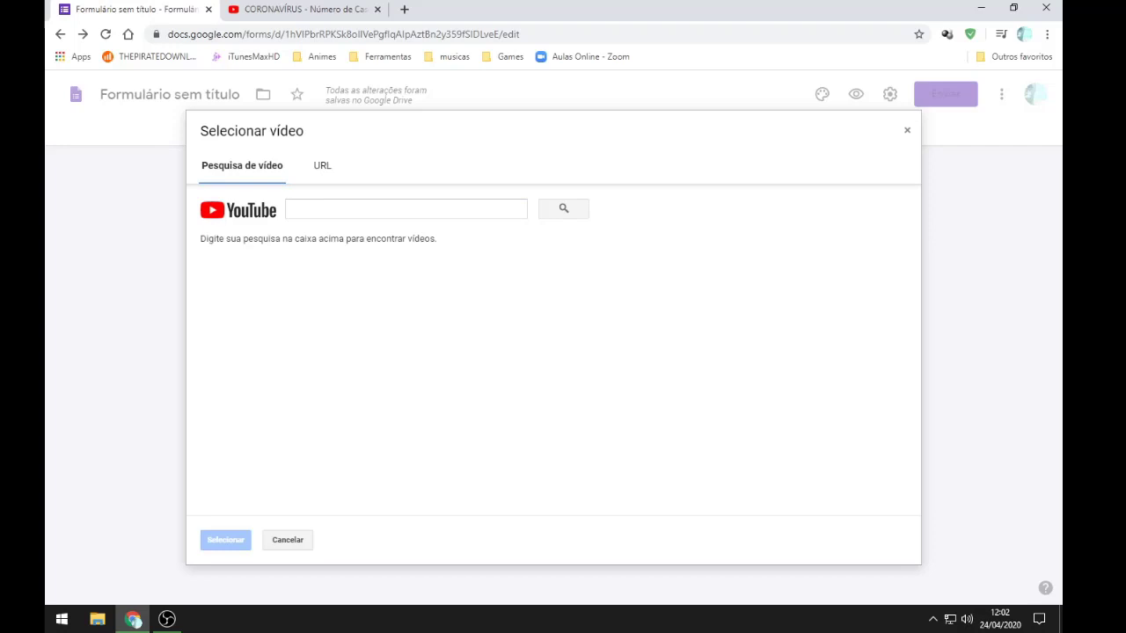
pyautogui.hotkey('ctrl', 'v')
pyautogui.press('Return')
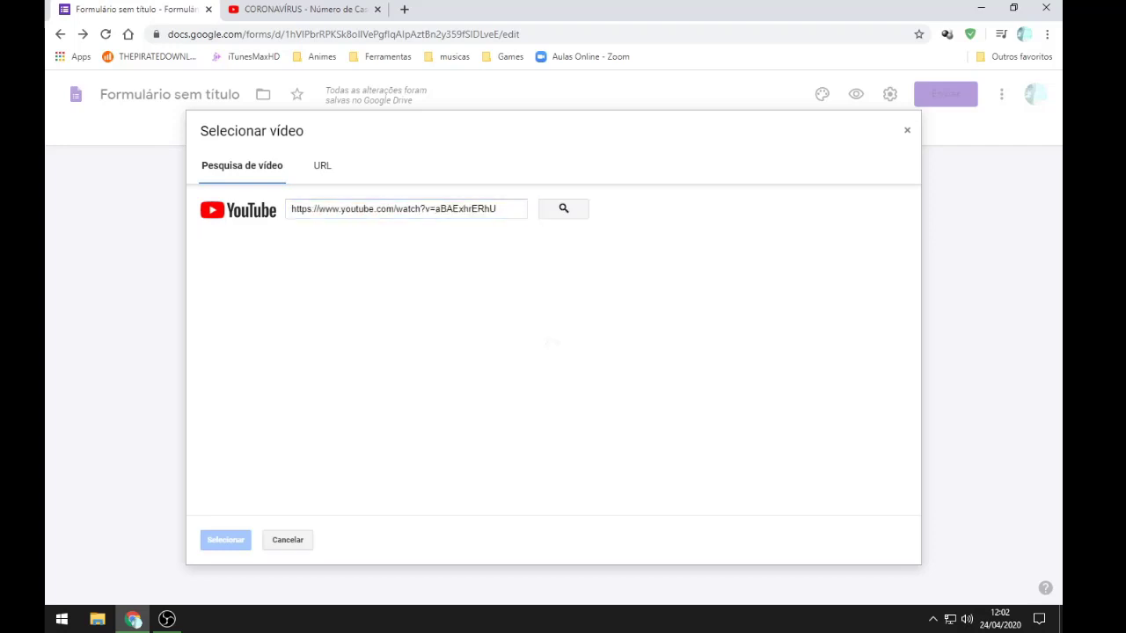
pyautogui.click(492, 275)
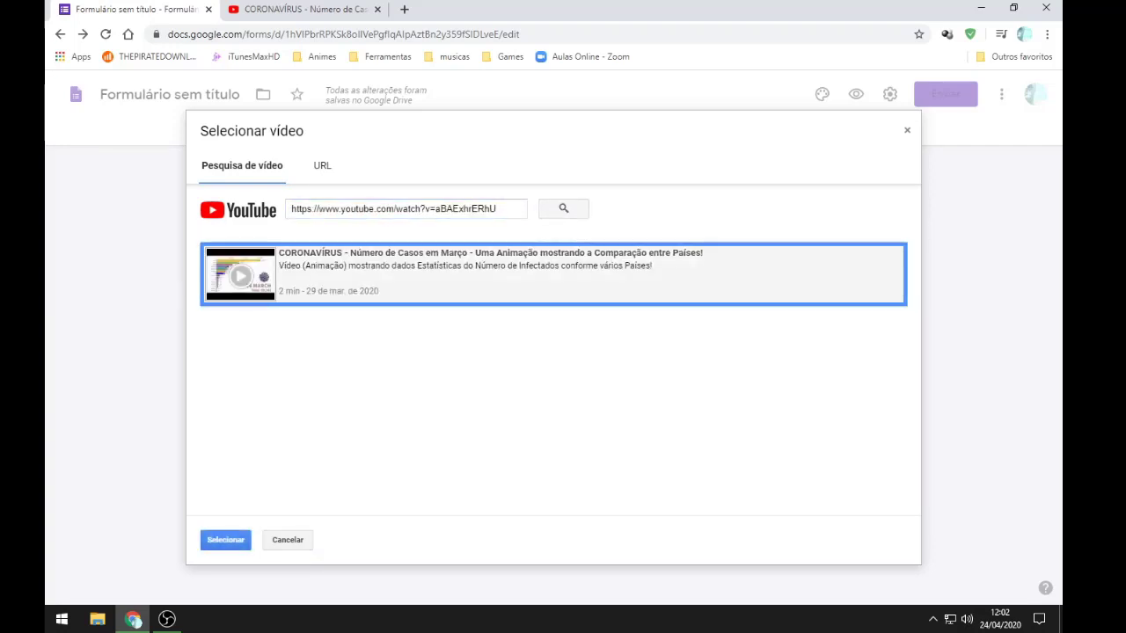
pyautogui.click(226, 540)
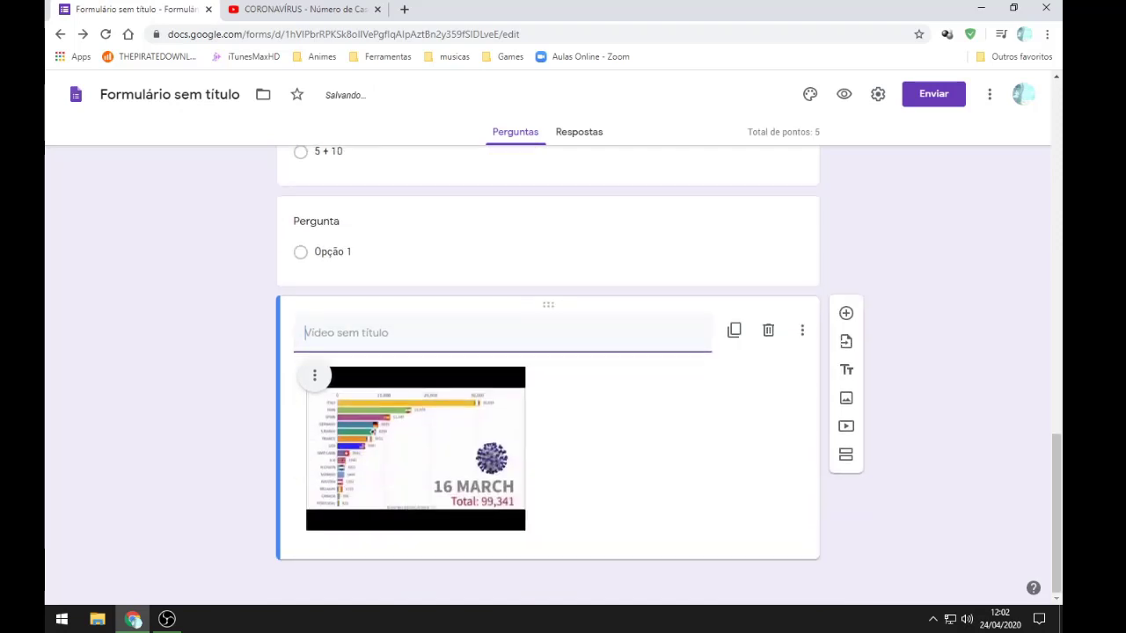
# Step: Centre the embedded coronavirus video within its card, then scroll back up the form
pyautogui.click(314, 375)
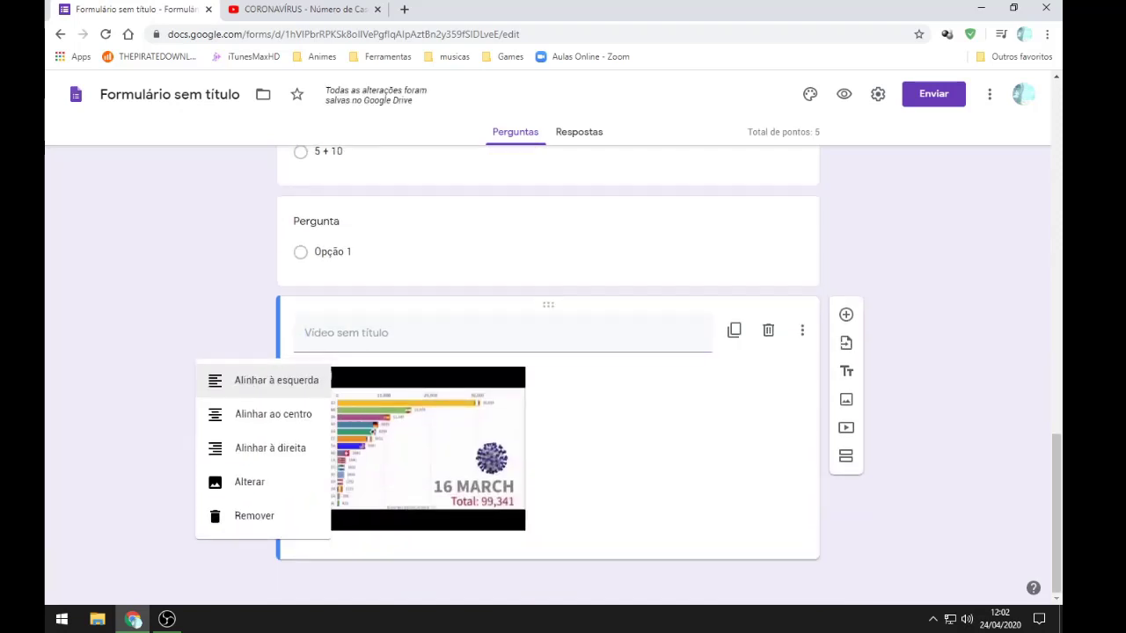
pyautogui.click(272, 414)
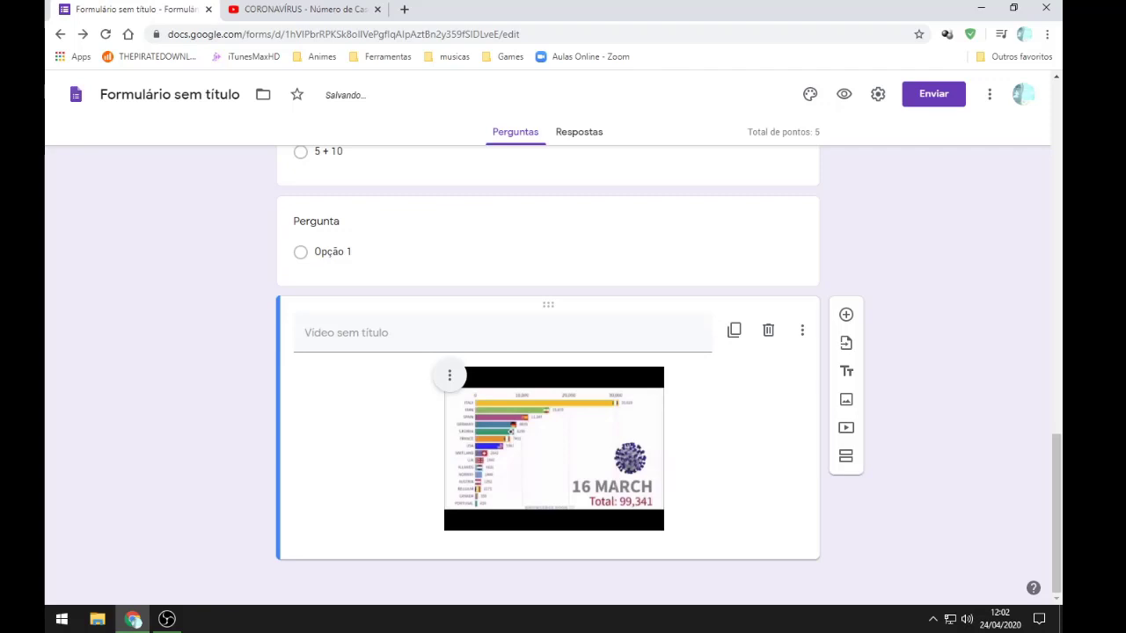
pyautogui.click(707, 333)
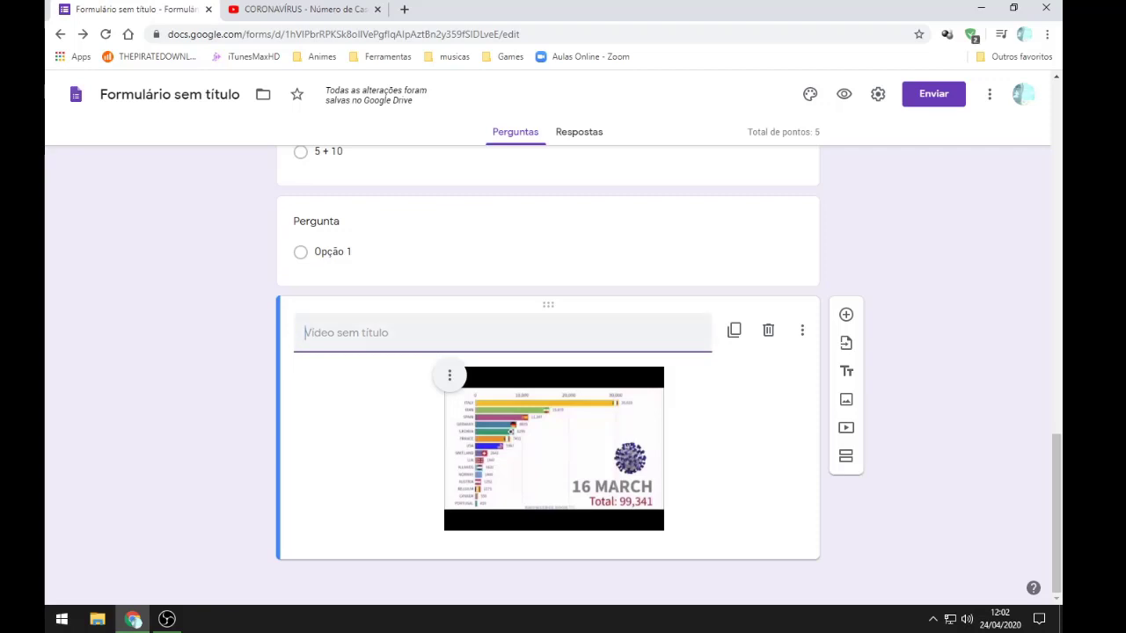
pyautogui.scroll(2, 547, 369)
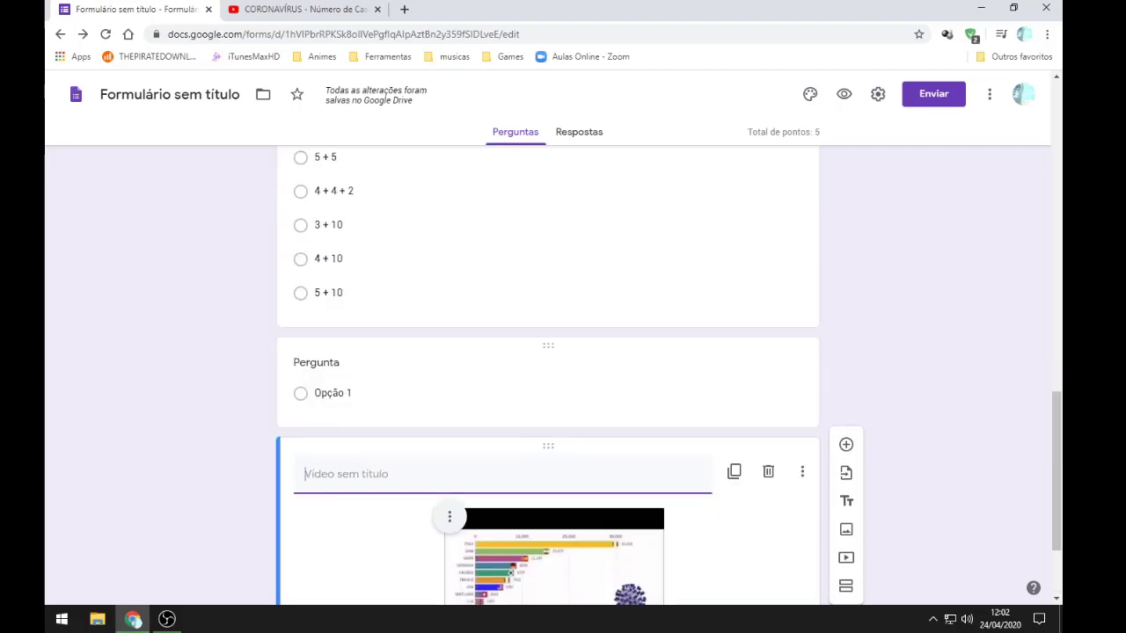
pyautogui.scroll(2, 547, 369)
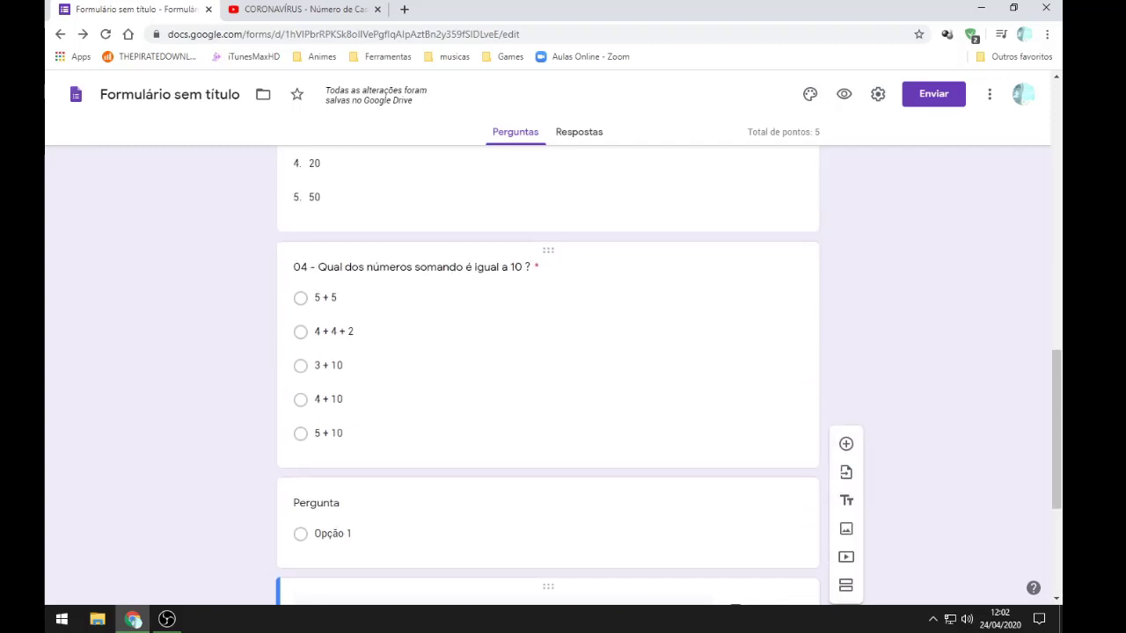
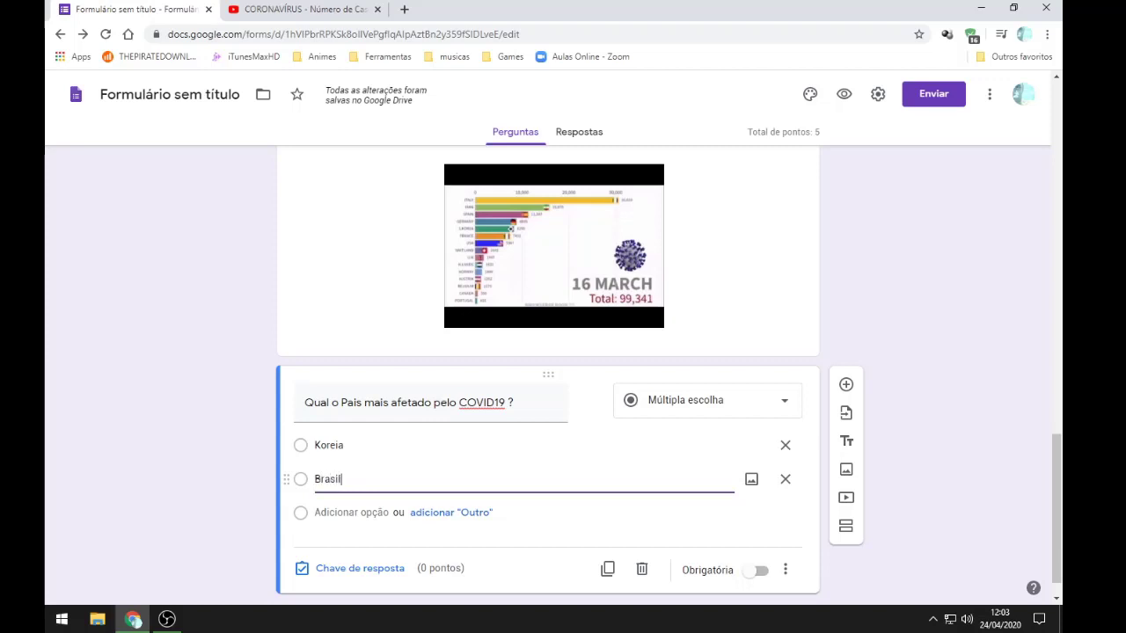
# Step: Add EUA and Japão as the third and fourth COVID19 answer options
pyautogui.press('Return')
pyautogui.write('E')
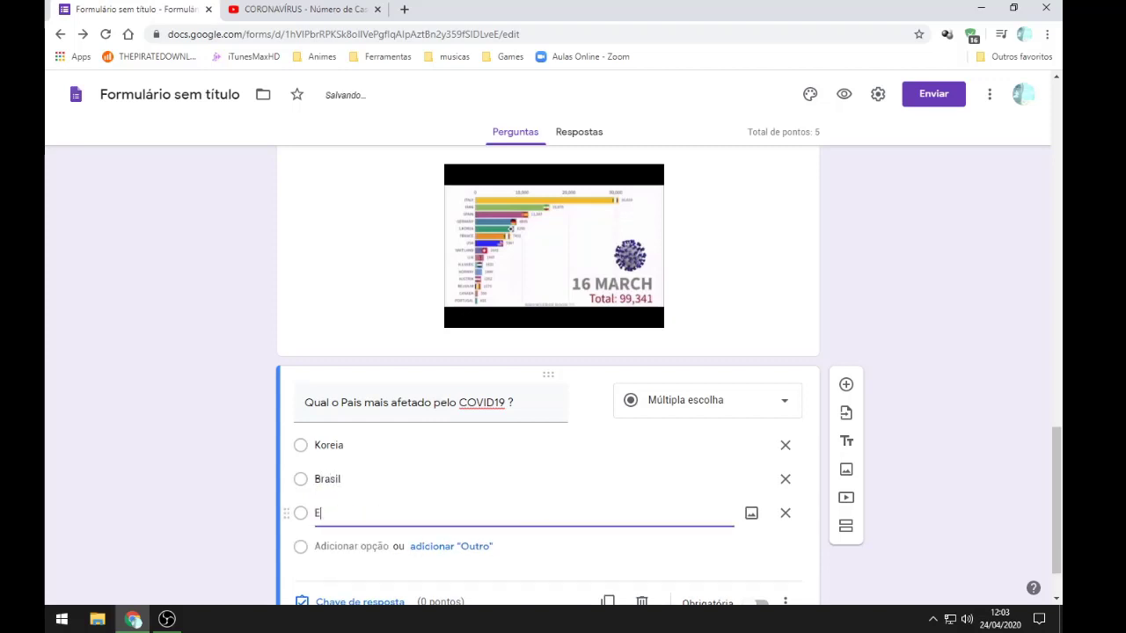
pyautogui.write('UA')
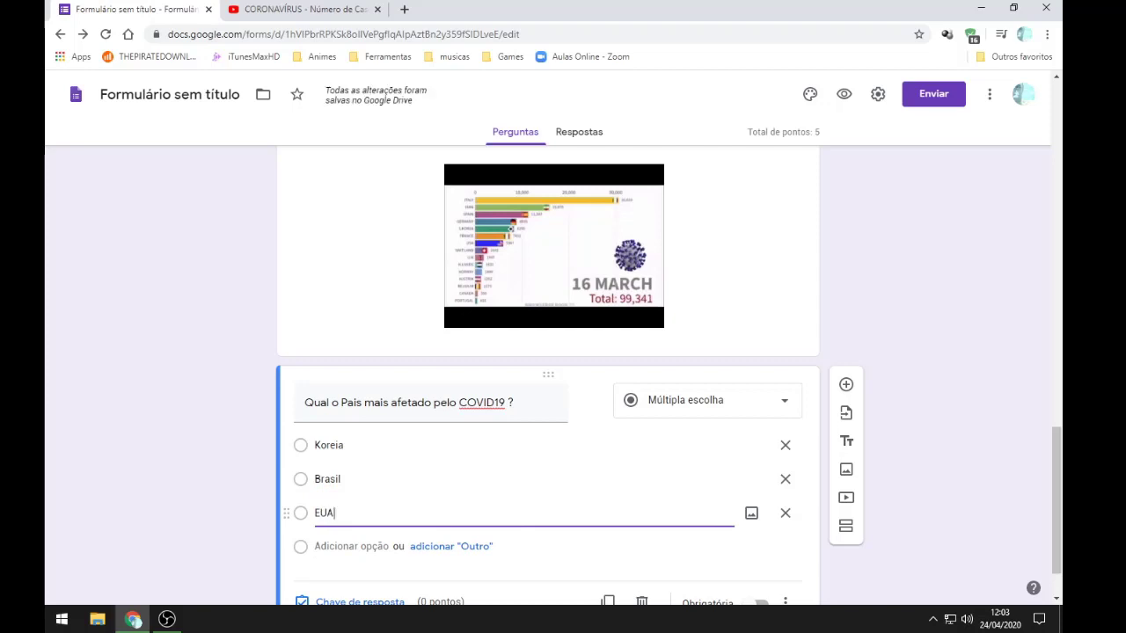
pyautogui.press('Return')
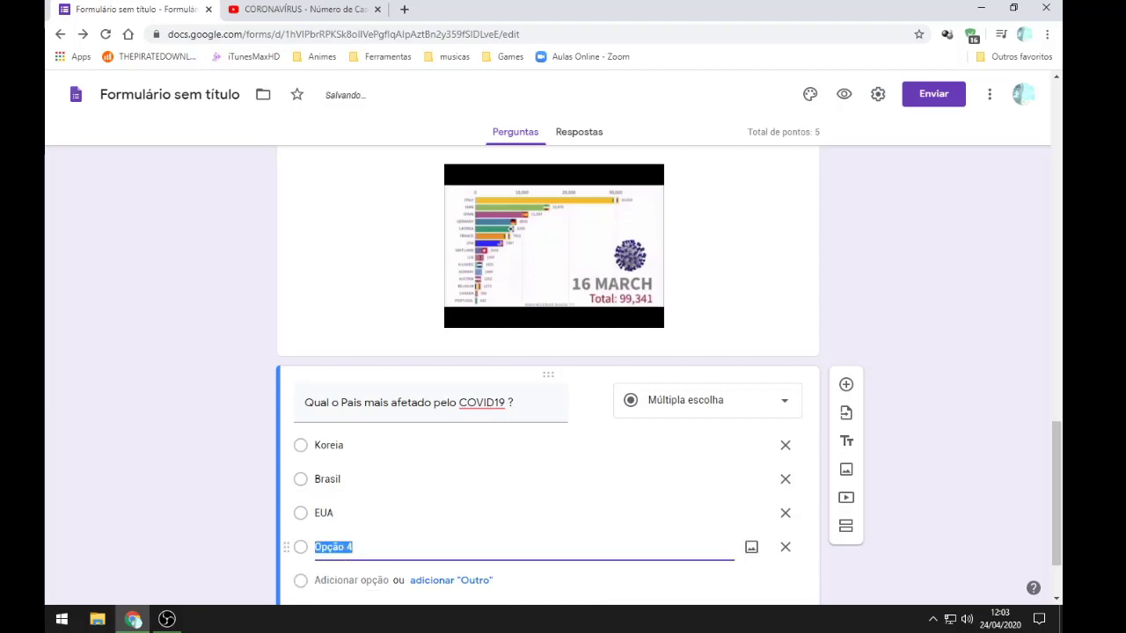
pyautogui.write('Japão')
pyautogui.scroll(-1, 548, 369)
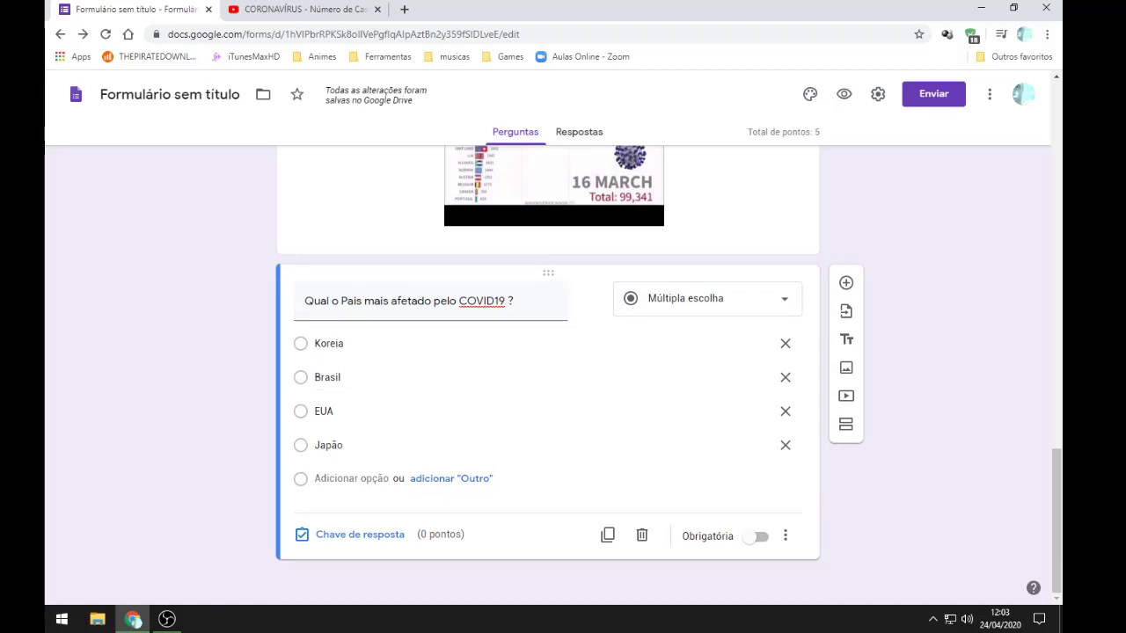
# Step: Make the COVID19 question required, worth 2 points, with Koreia as the correct answer
pyautogui.click(755, 537)
pyautogui.click(356, 535)
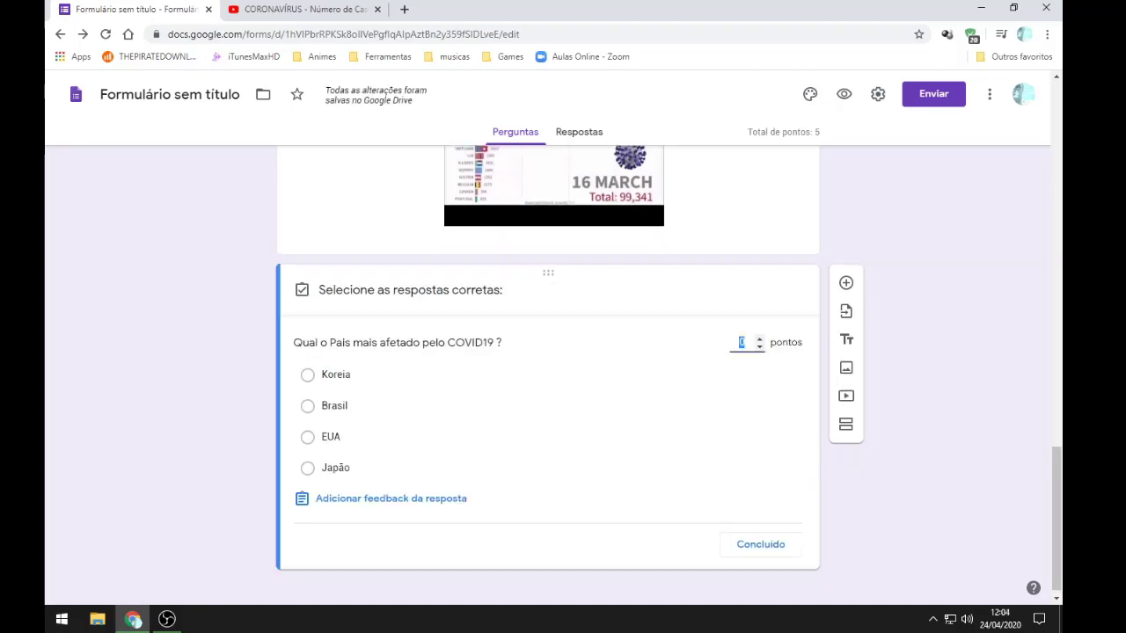
pyautogui.write('2')
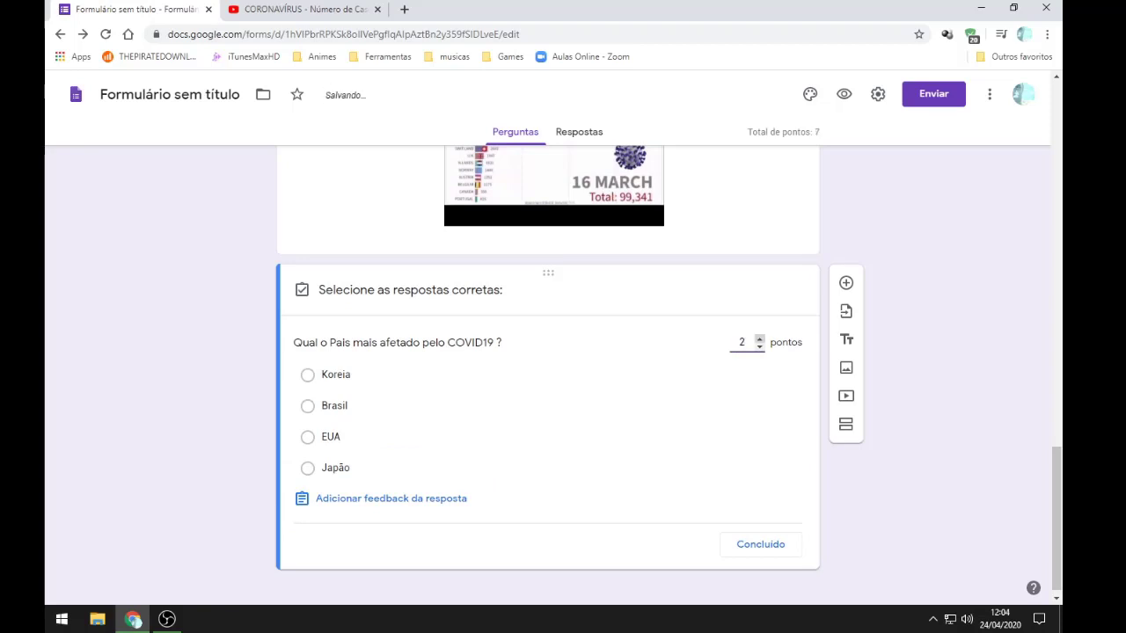
pyautogui.click(308, 374)
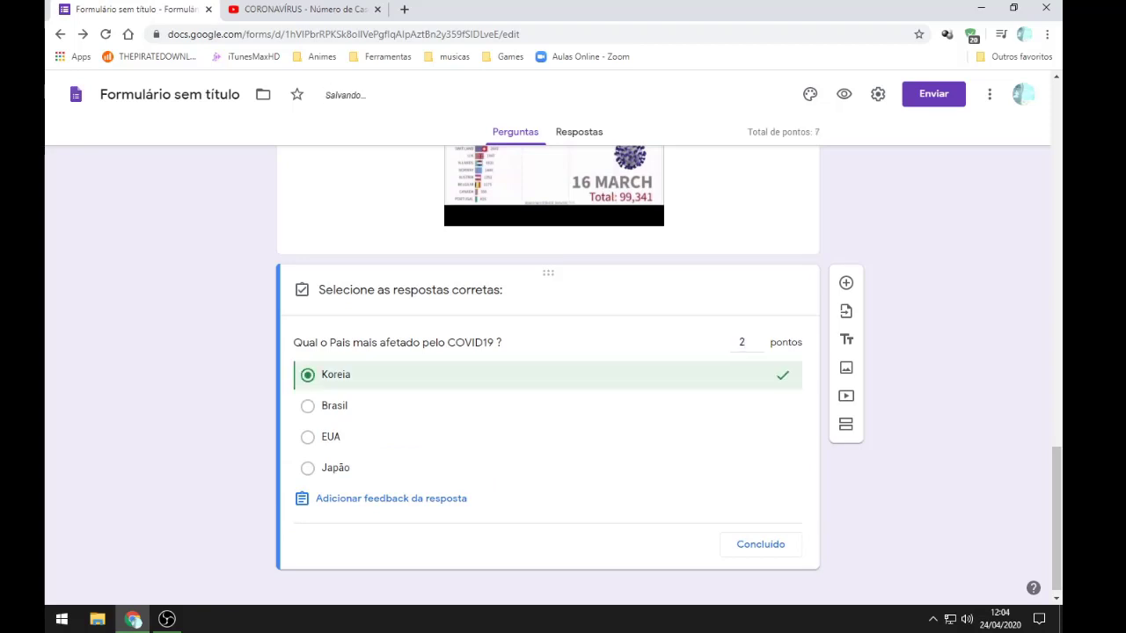
pyautogui.click(761, 544)
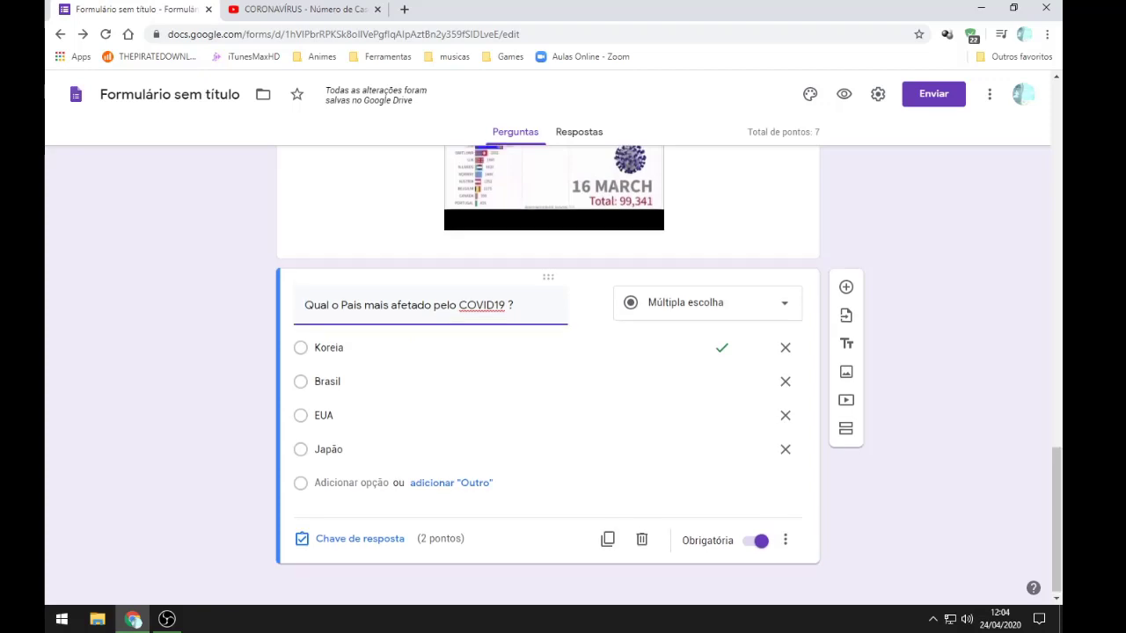
pyautogui.scroll(3, 547, 369)
pyautogui.scroll(-3, 547, 370)
pyautogui.scroll(1, 547, 369)
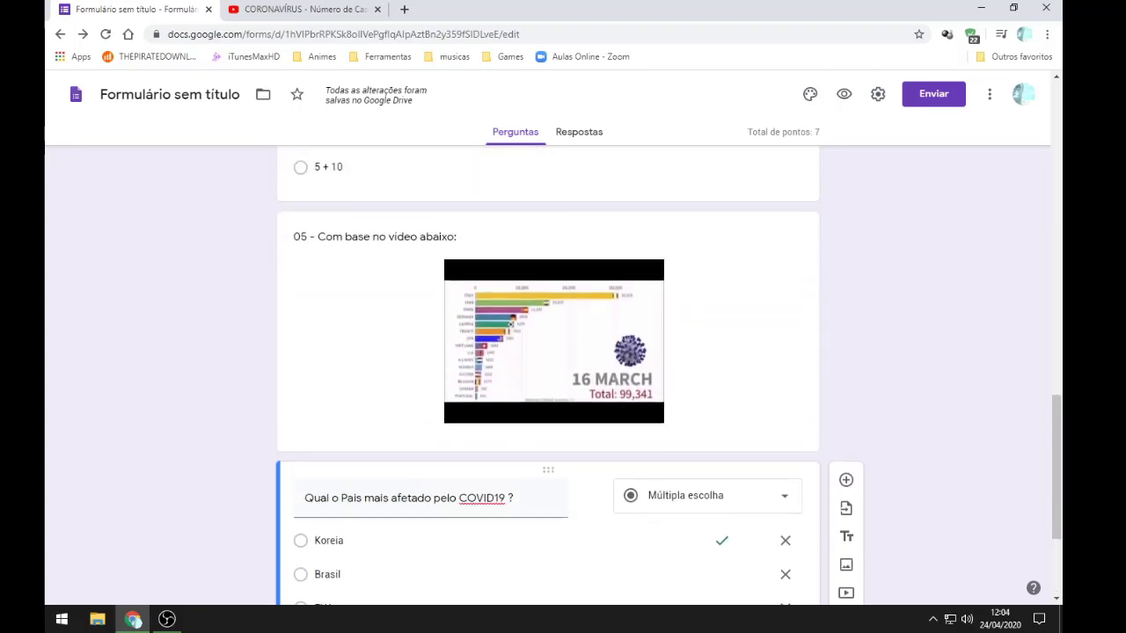
pyautogui.scroll(-2, 547, 369)
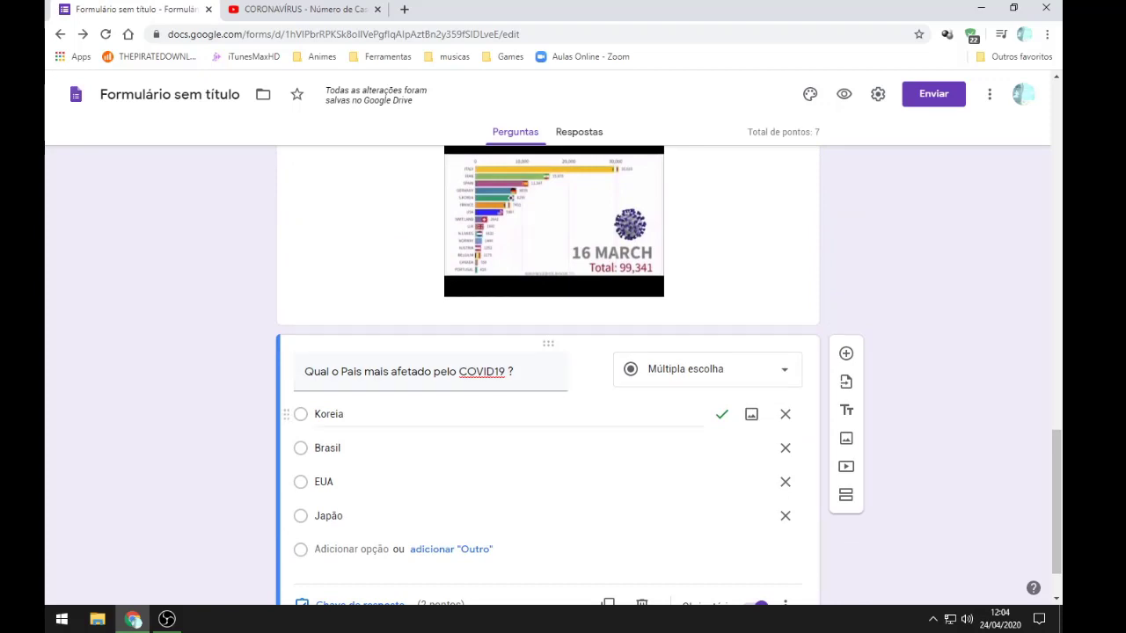
pyautogui.scroll(-1, 743, 414)
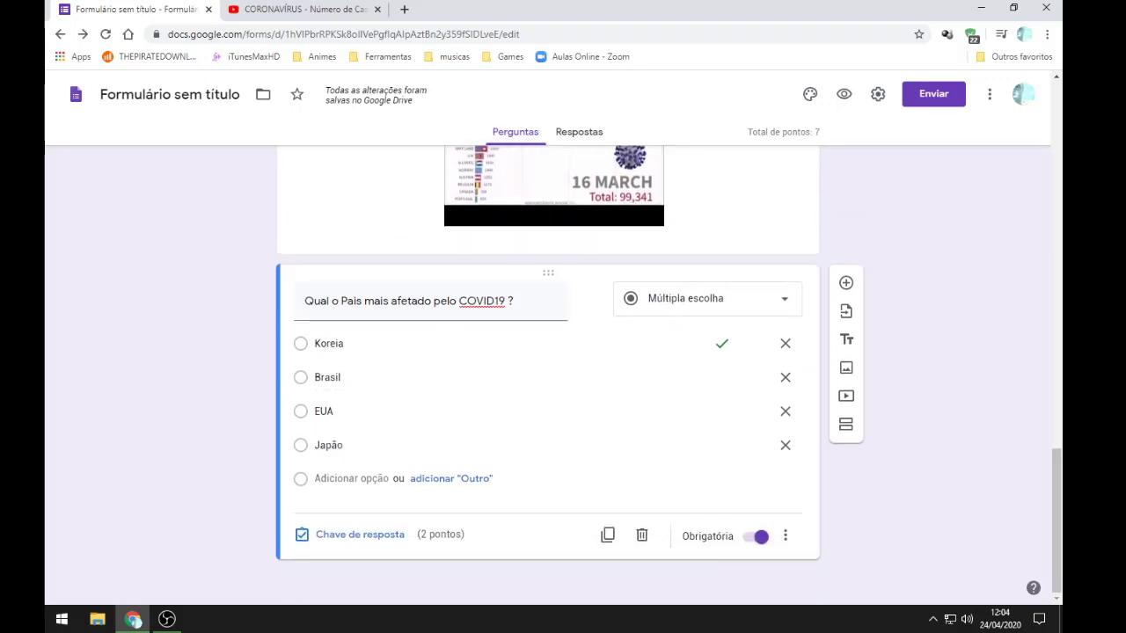
pyautogui.scroll(2, 743, 351)
pyautogui.scroll(-1, 743, 352)
pyautogui.scroll(-1, 743, 369)
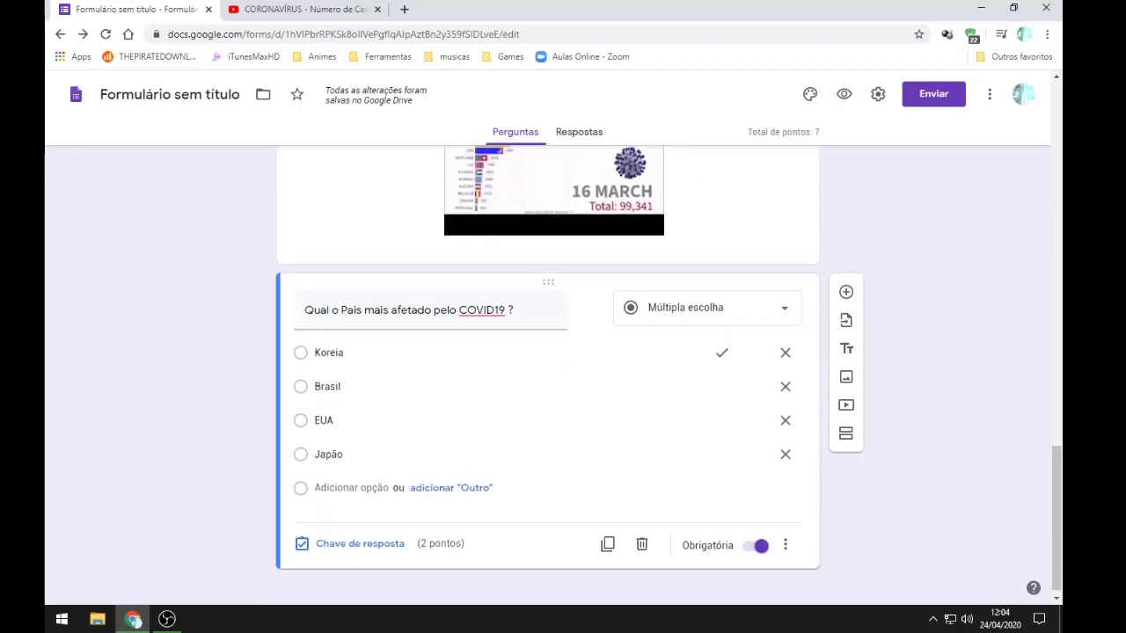
pyautogui.scroll(5, 743, 370)
pyautogui.scroll(-2, 743, 369)
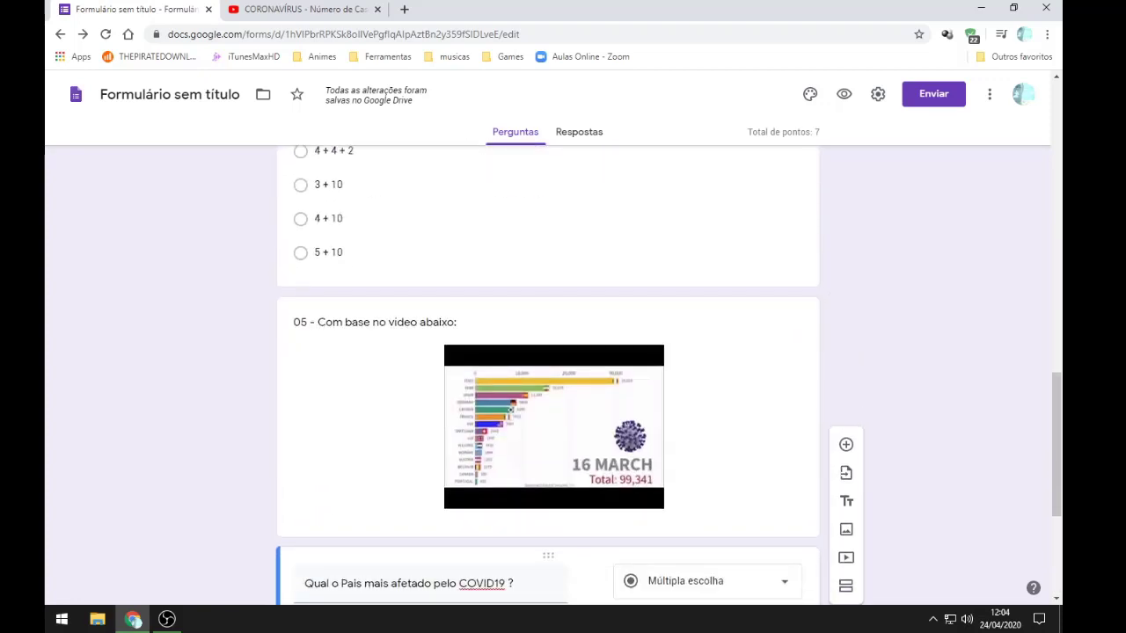
pyautogui.scroll(-3, 548, 369)
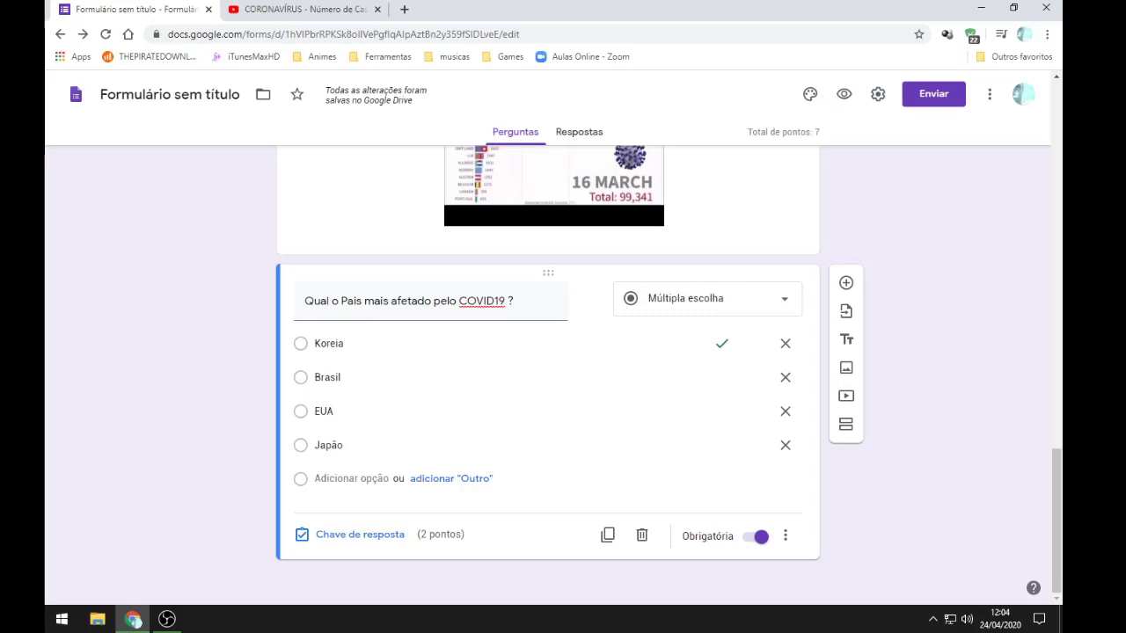
pyautogui.tripleClick(784, 132)
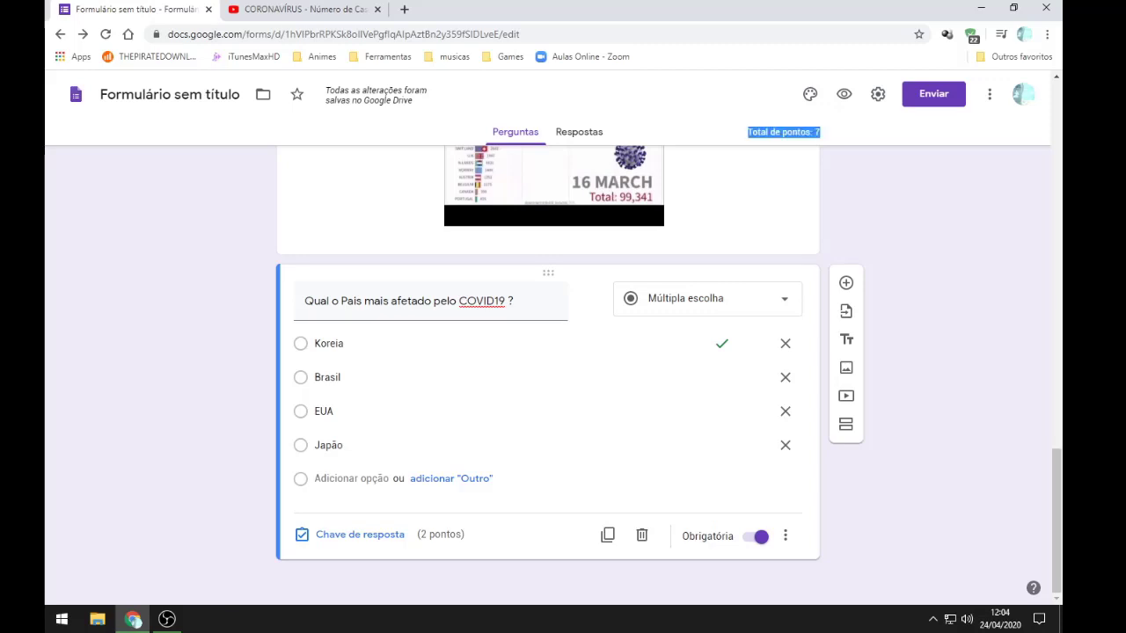
pyautogui.scroll(4, 548, 369)
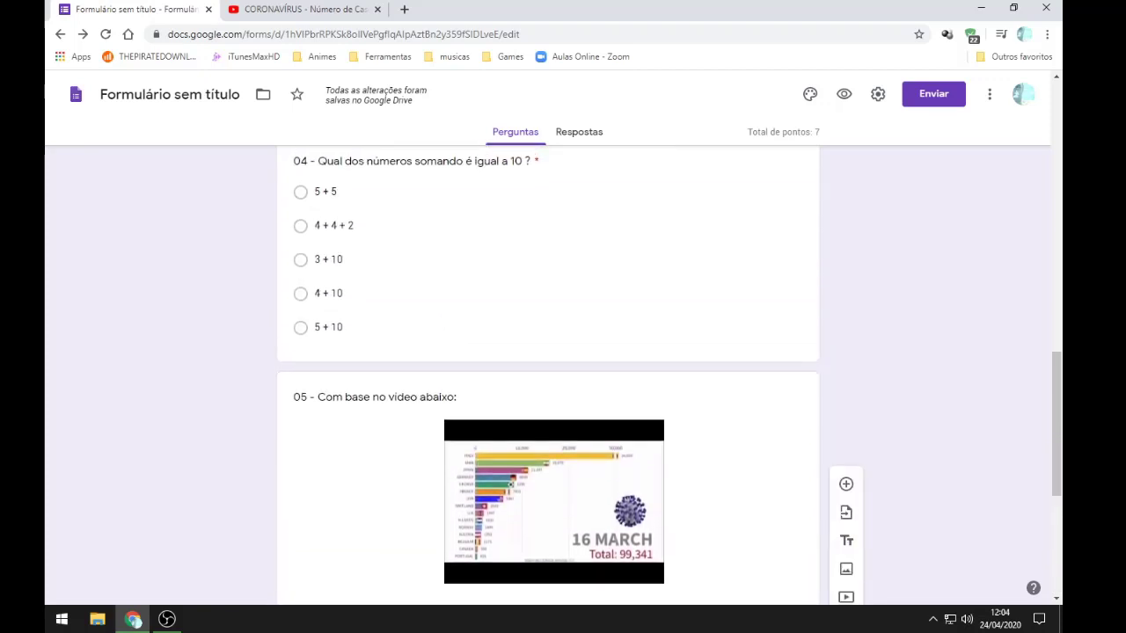
pyautogui.scroll(3, 547, 370)
pyautogui.scroll(-1, 548, 369)
pyautogui.scroll(1, 548, 369)
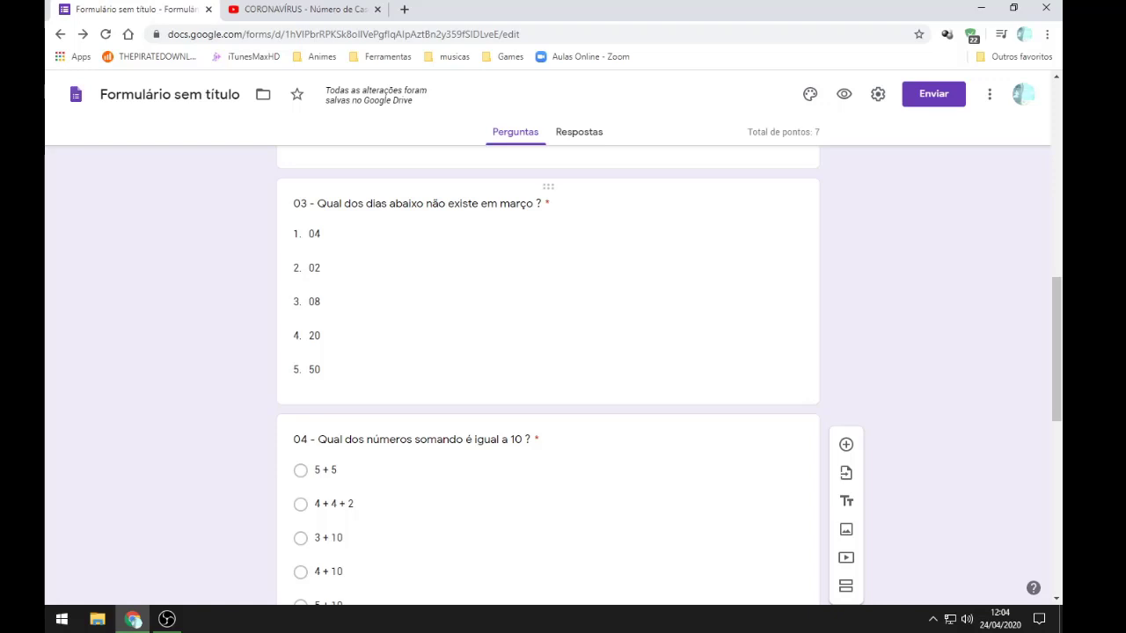
# Step: Raise question 03 to 2 points in its answer key
pyautogui.click(314, 267)
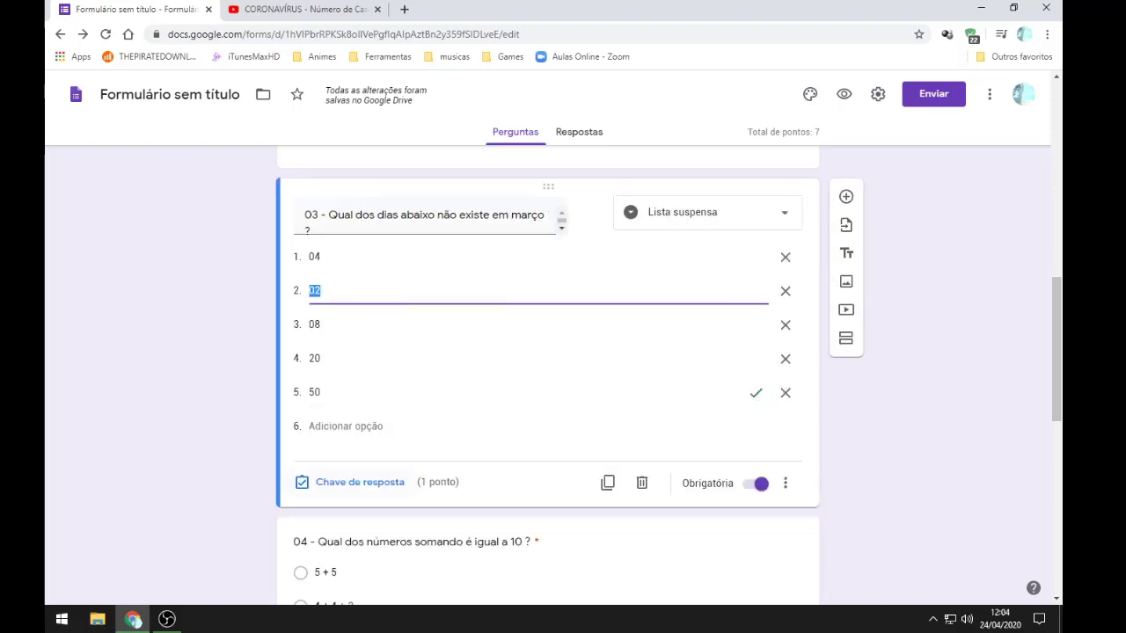
pyautogui.click(360, 482)
pyautogui.write('2')
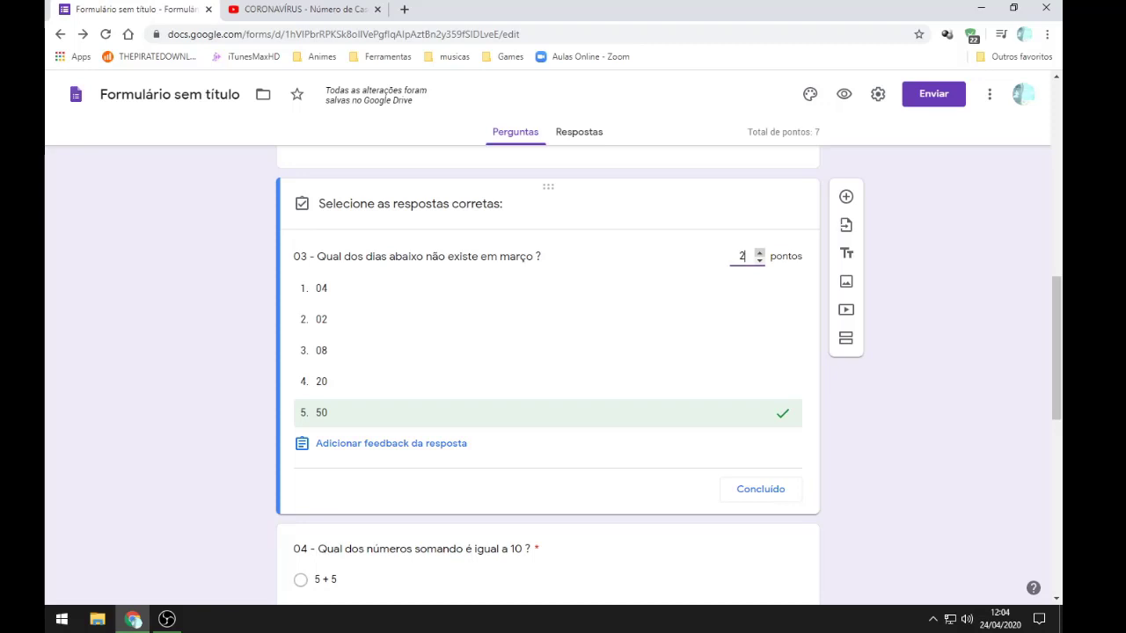
pyautogui.press('Return')
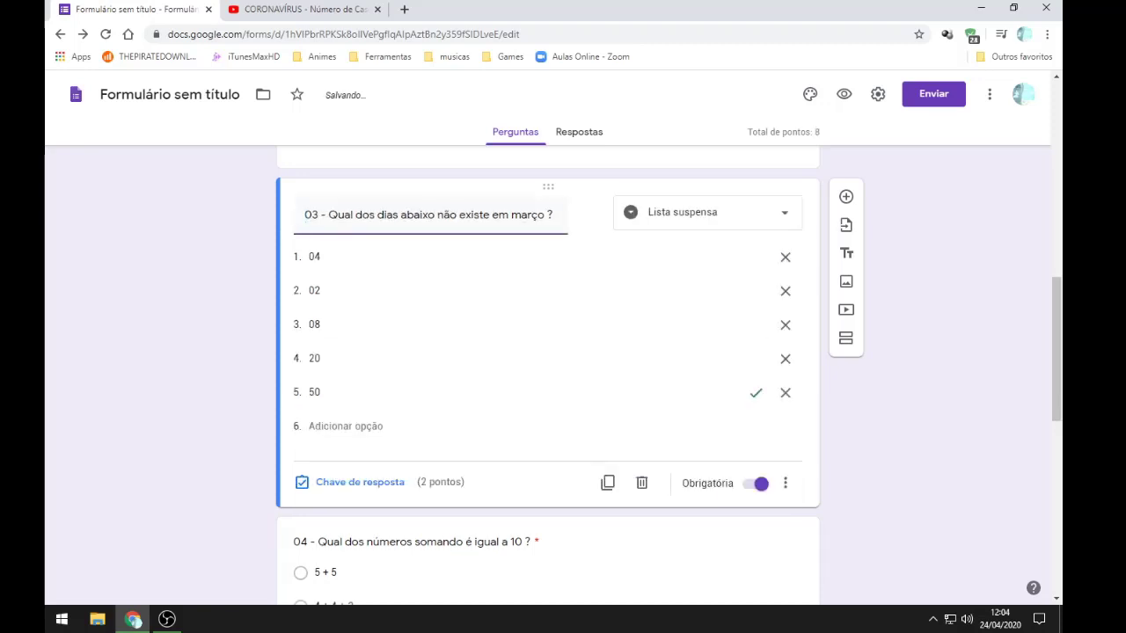
pyautogui.scroll(3, 547, 351)
# Step: Set questions 01 and 02 to 2 points each in their answer keys
pyautogui.click(317, 243)
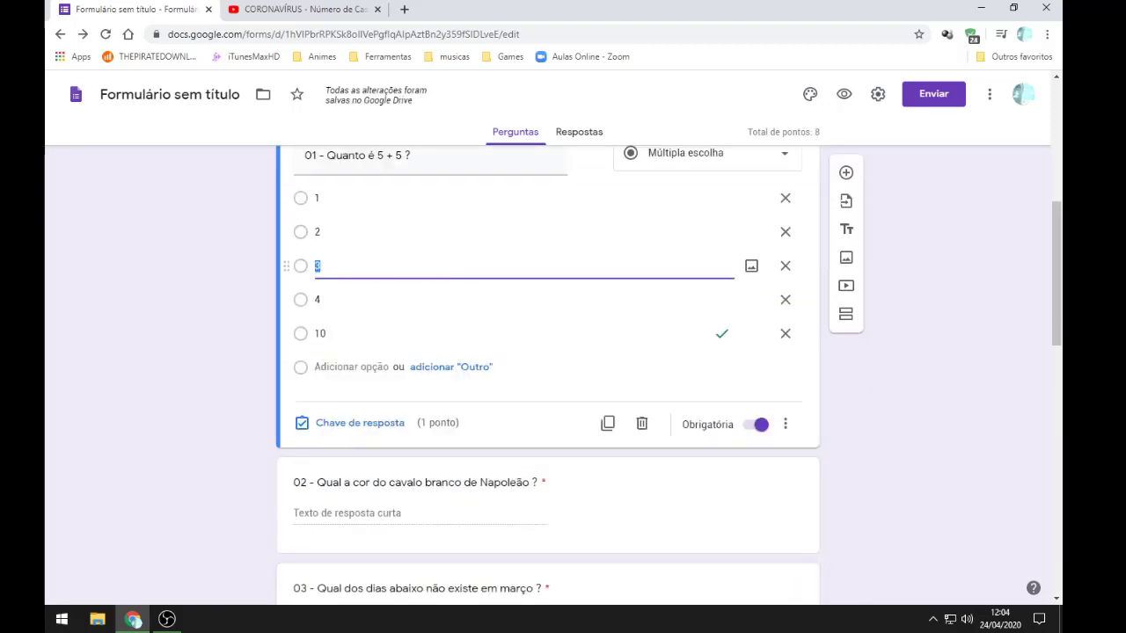
pyautogui.click(359, 424)
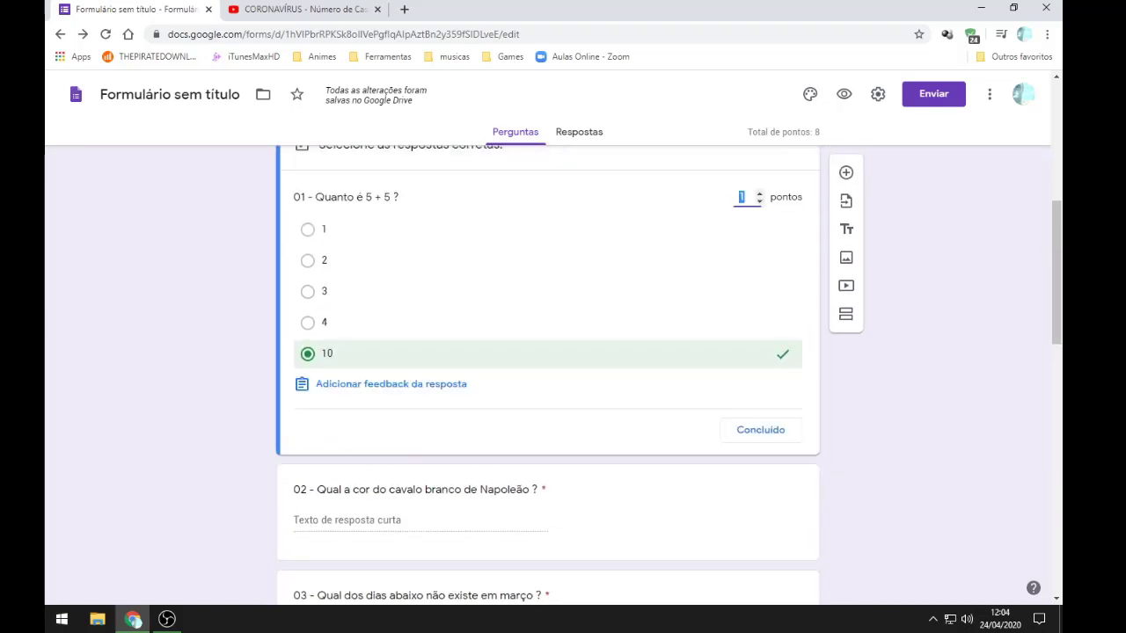
pyautogui.write('2')
pyautogui.press('Return')
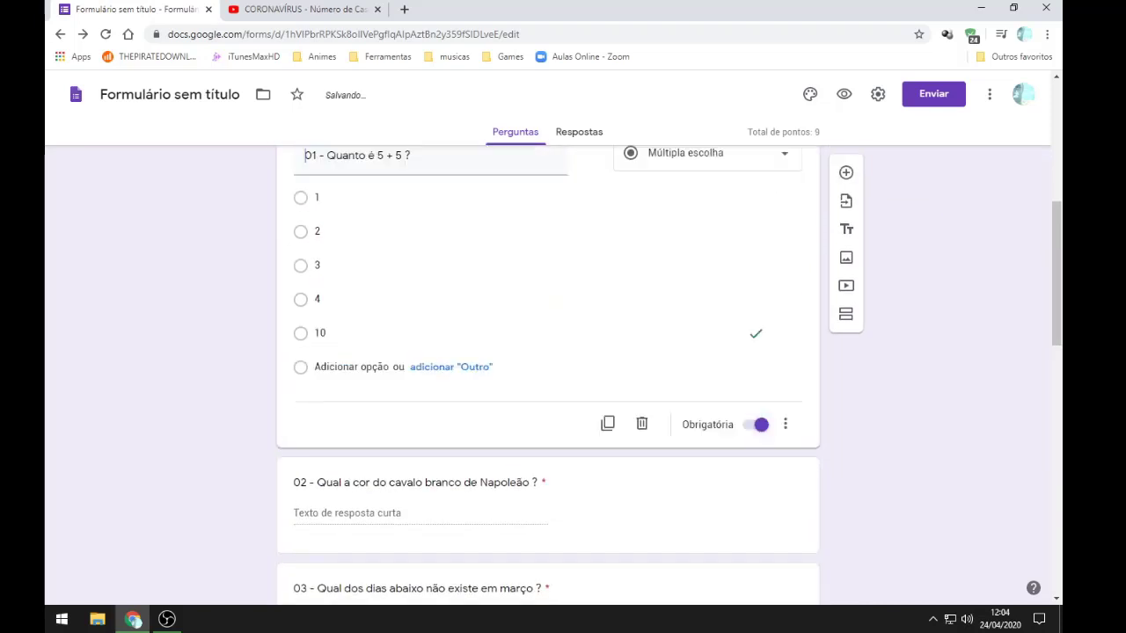
pyautogui.scroll(-5, 547, 369)
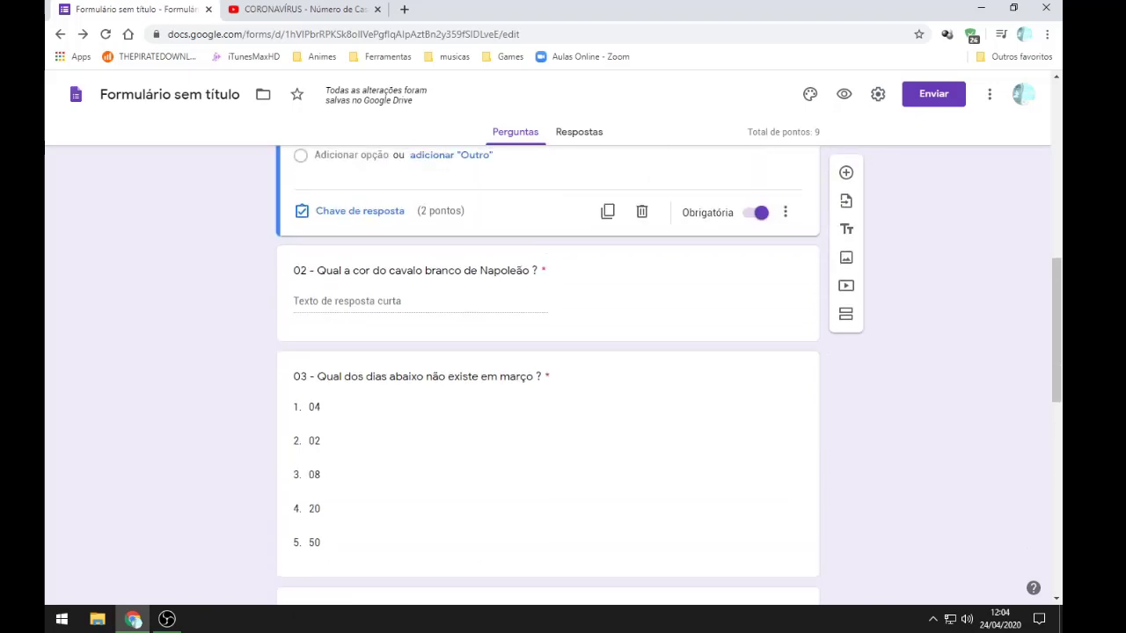
pyautogui.click(550, 253)
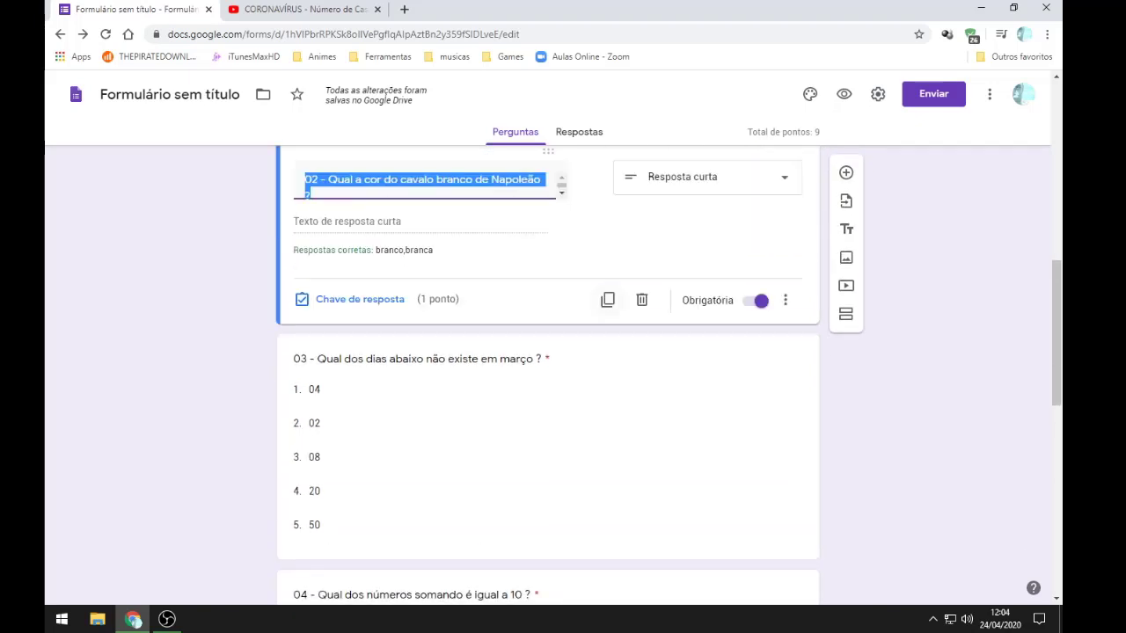
pyautogui.click(360, 299)
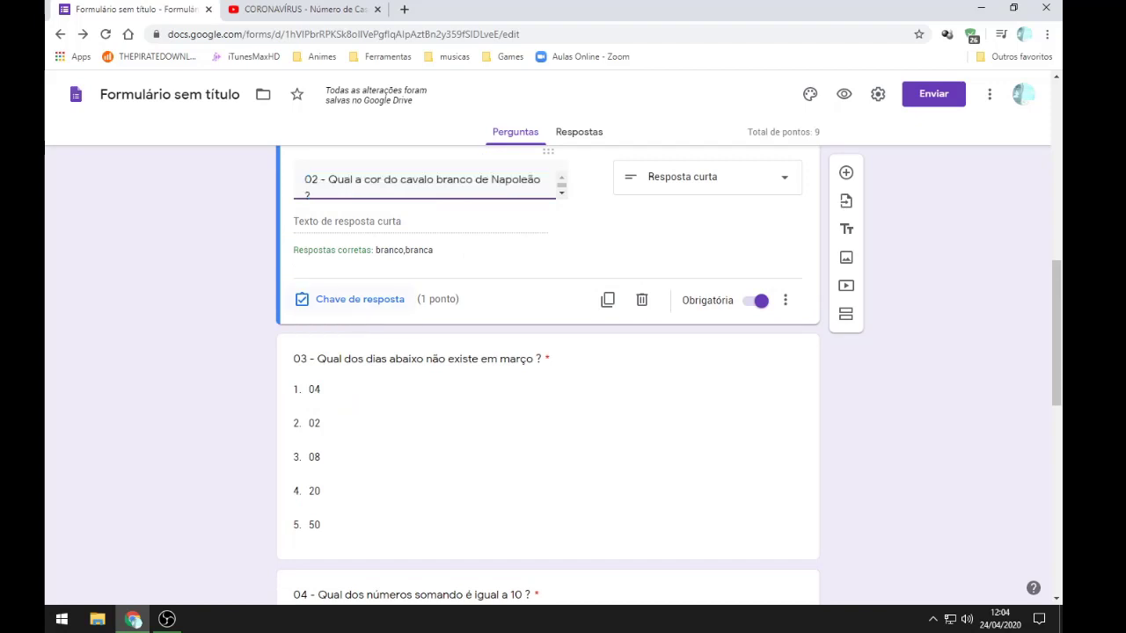
pyautogui.write('2')
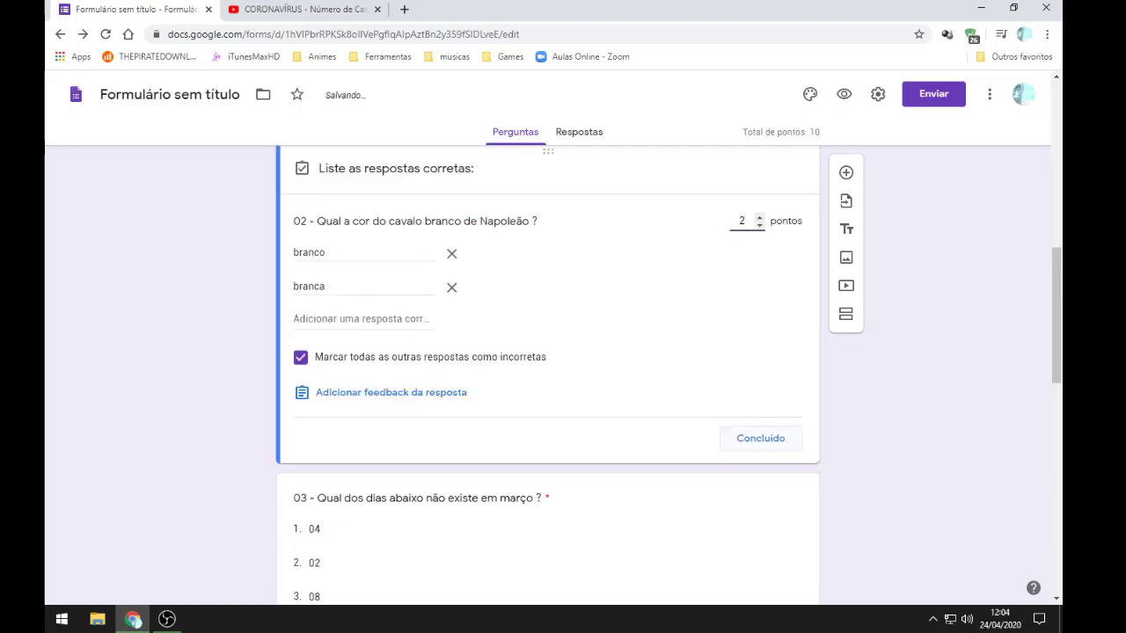
pyautogui.press('Return')
pyautogui.scroll(3, 547, 378)
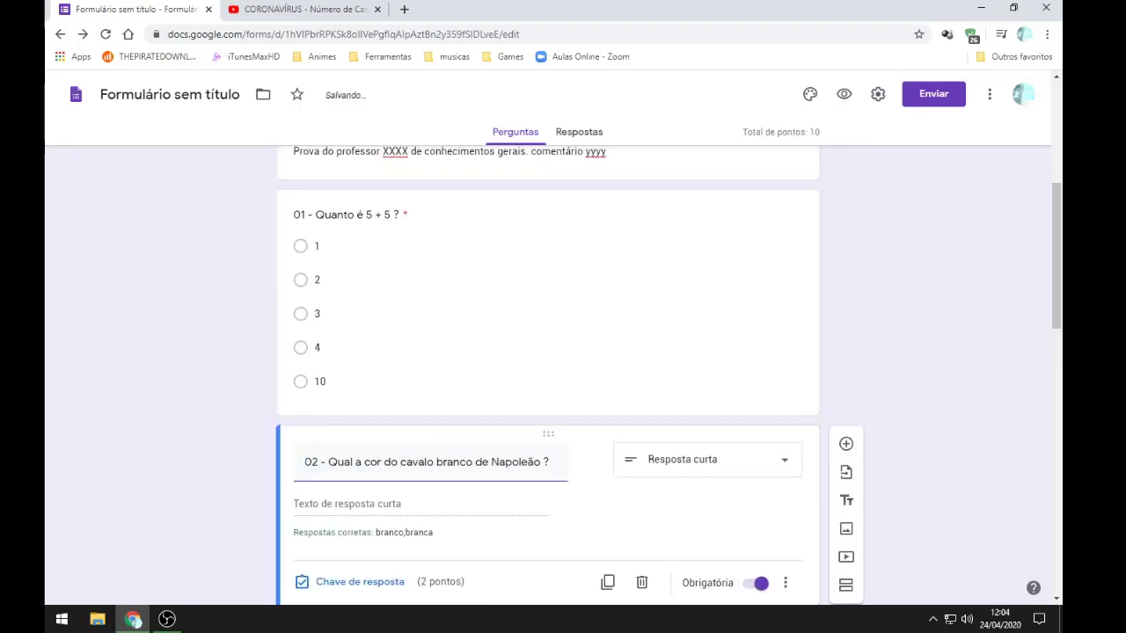
pyautogui.scroll(-9, 547, 378)
pyautogui.scroll(-2, 547, 378)
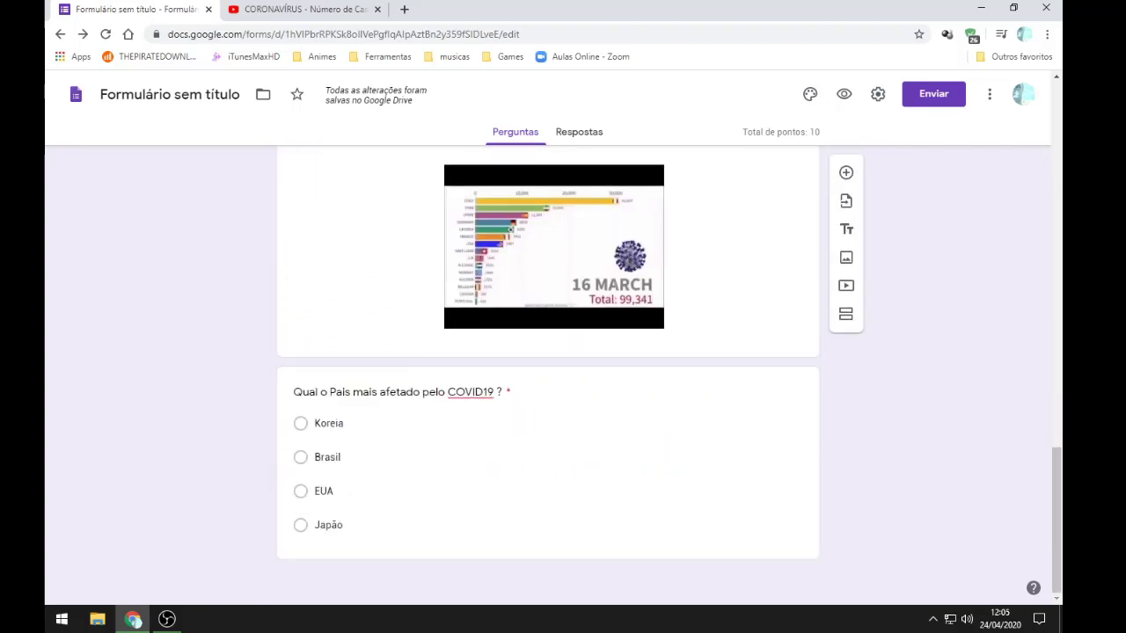
pyautogui.scroll(8, 547, 378)
pyautogui.scroll(5, 547, 378)
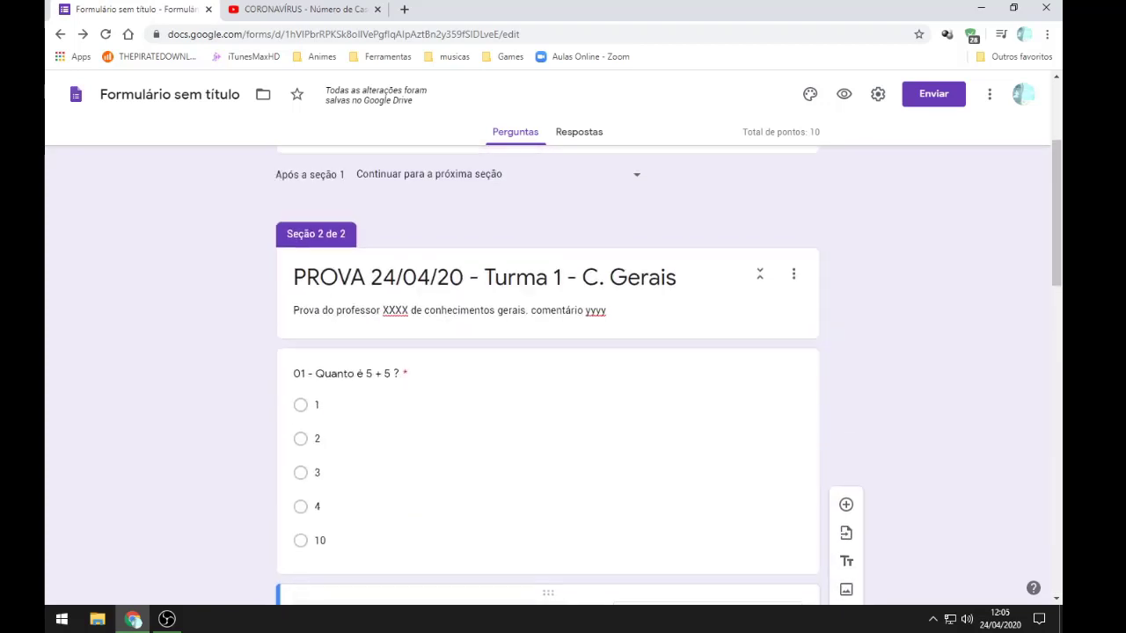
pyautogui.scroll(-3, 547, 378)
pyautogui.scroll(4, 546, 379)
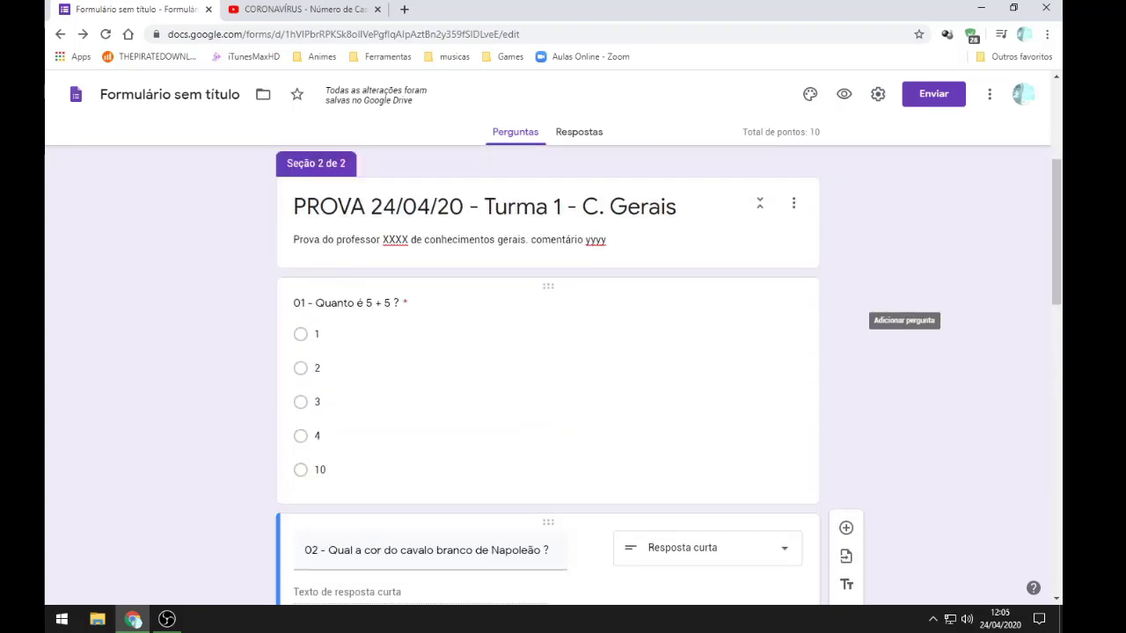
pyautogui.click(317, 332)
pyautogui.scroll(-3, 547, 378)
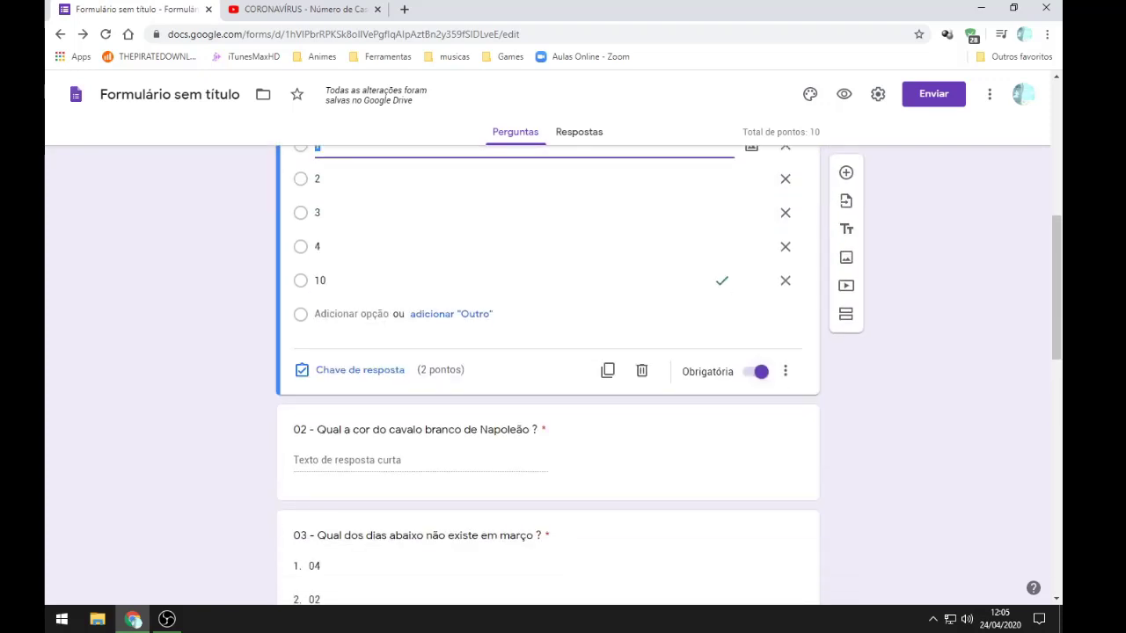
pyautogui.scroll(-3, 547, 378)
pyautogui.click(422, 180)
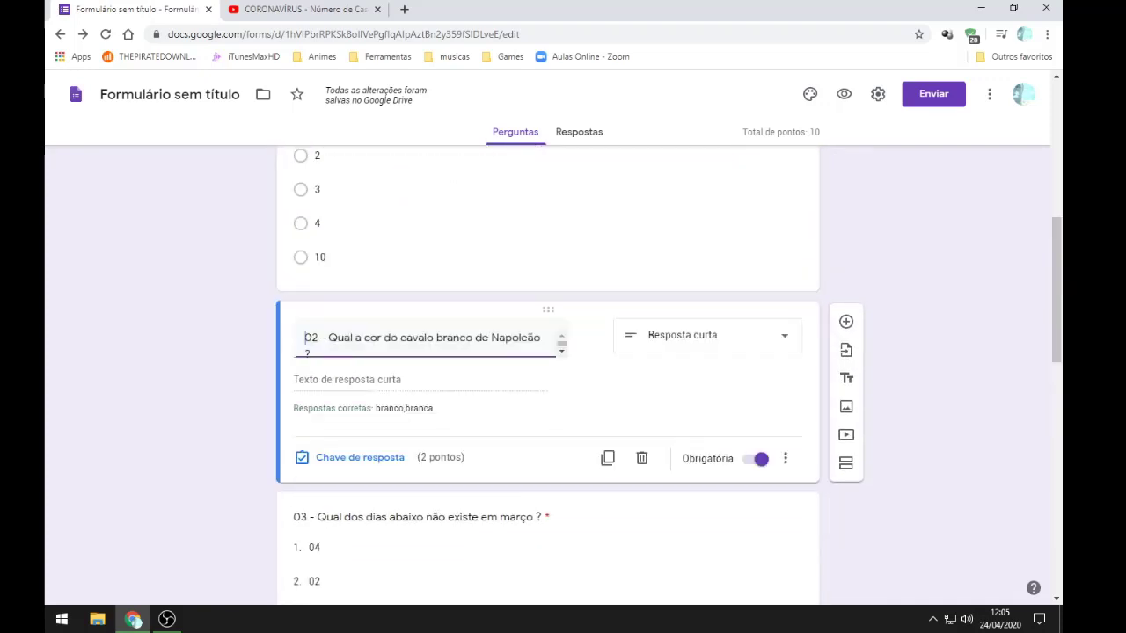
pyautogui.scroll(-3, 547, 378)
pyautogui.click(314, 370)
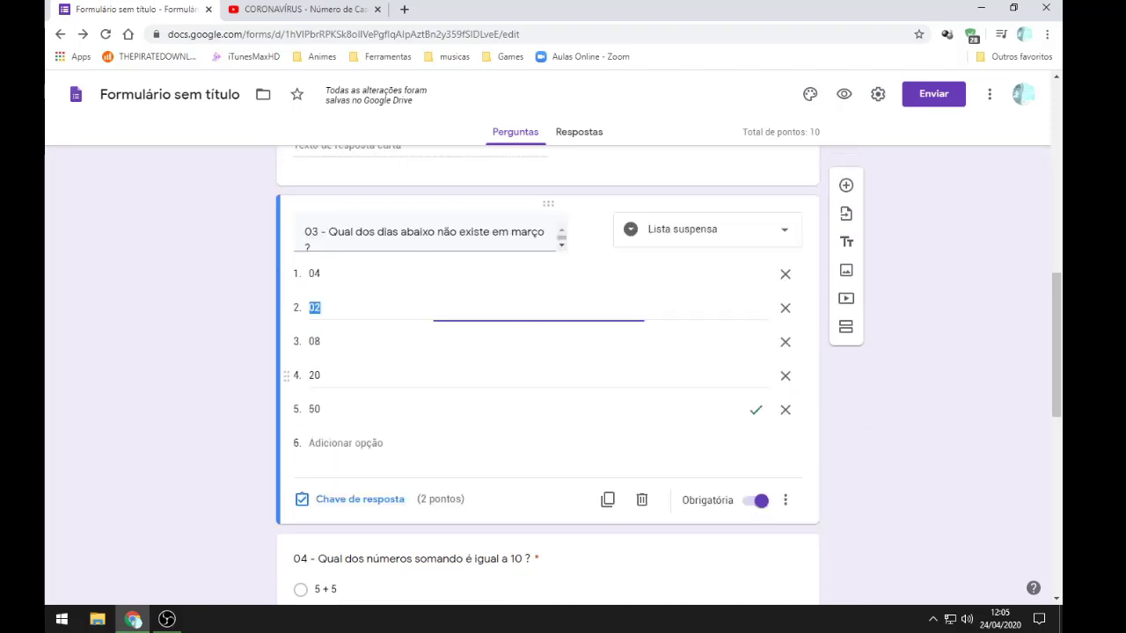
pyautogui.scroll(-3, 547, 378)
pyautogui.scroll(-3, 547, 378)
pyautogui.click(327, 240)
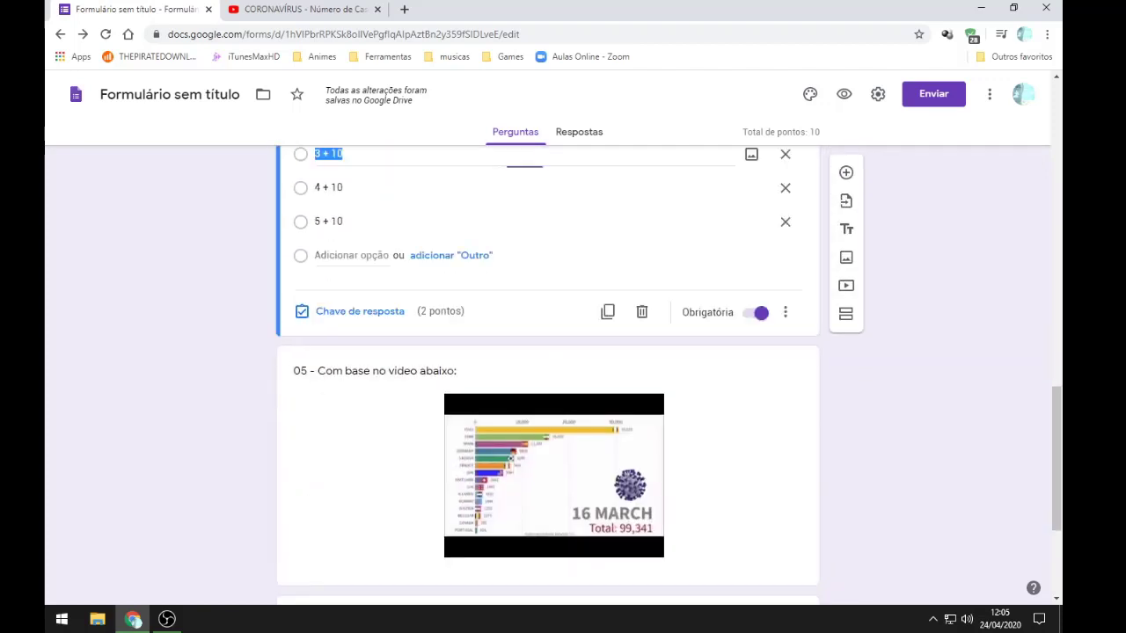
pyautogui.scroll(-3, 547, 378)
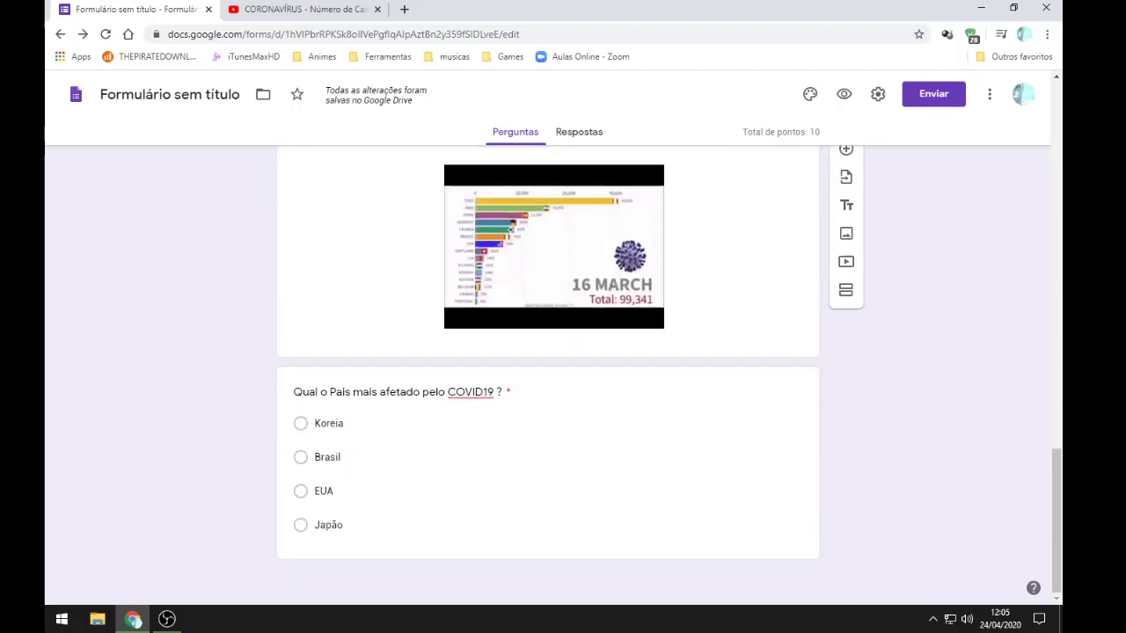
pyautogui.scroll(1, 547, 378)
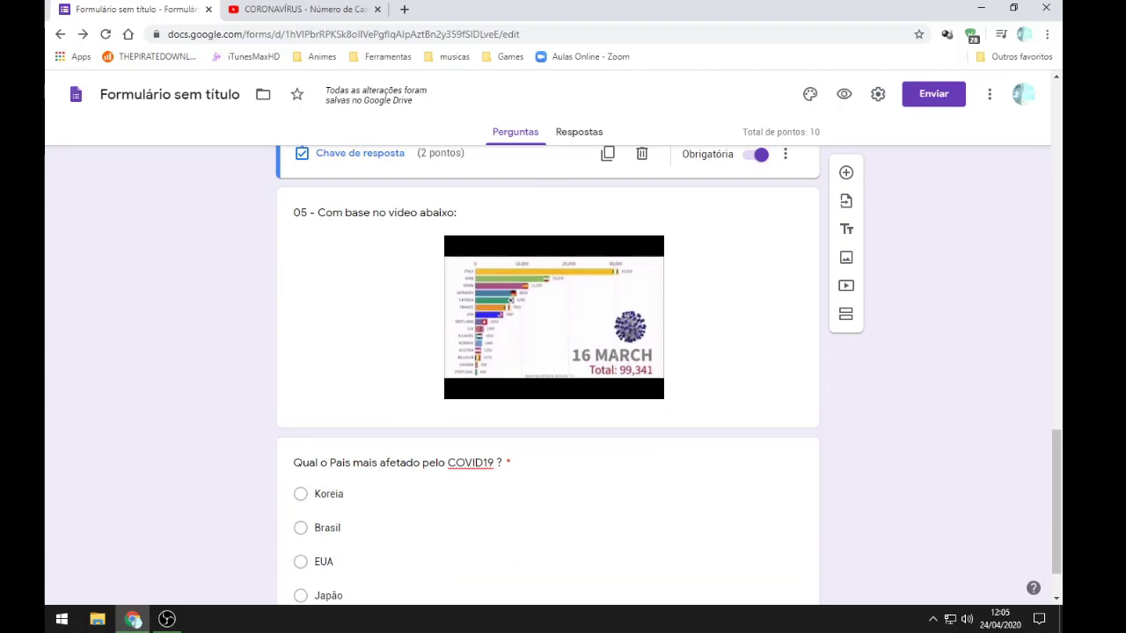
pyautogui.scroll(-1, 547, 378)
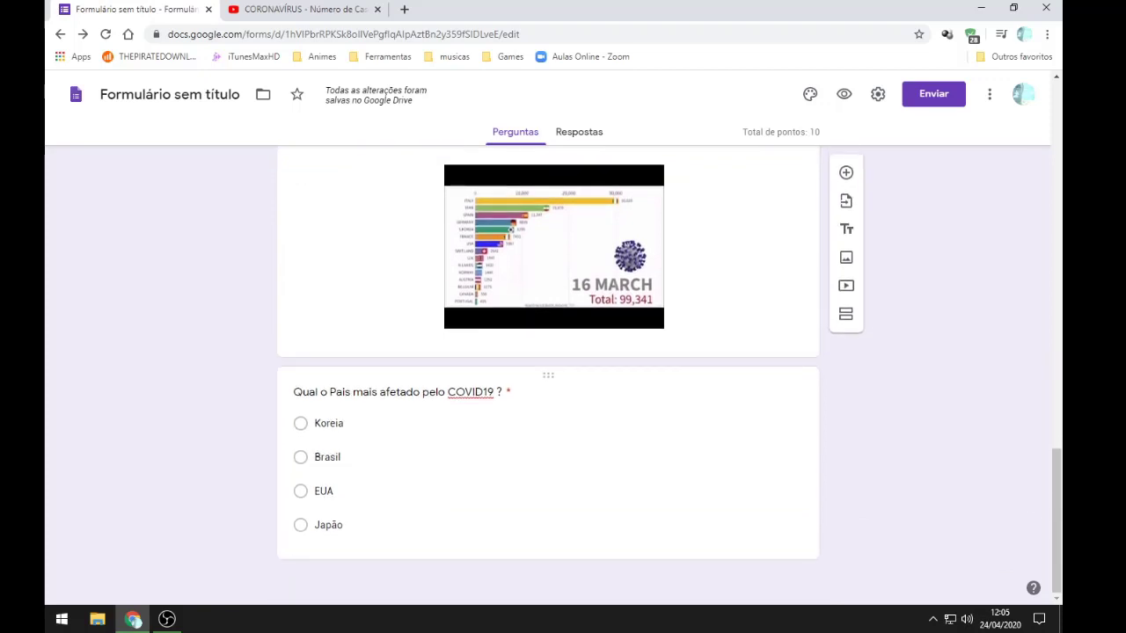
pyautogui.click(327, 457)
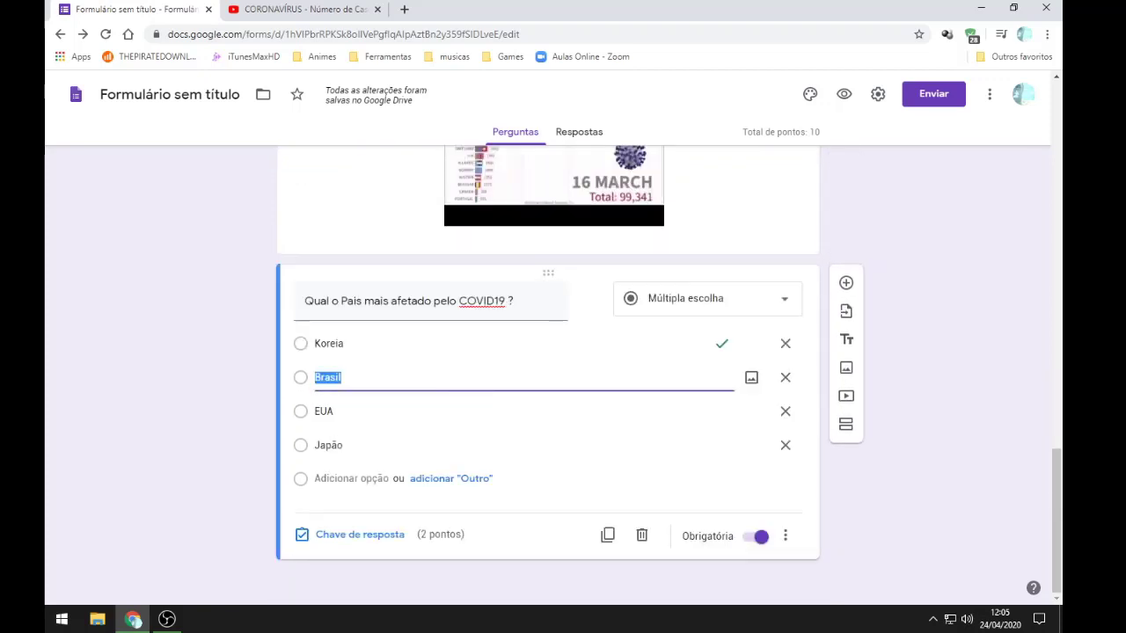
pyautogui.moveTo(419, 534); pyautogui.dragTo(458, 533)
pyautogui.scroll(3, 547, 378)
pyautogui.click(328, 322)
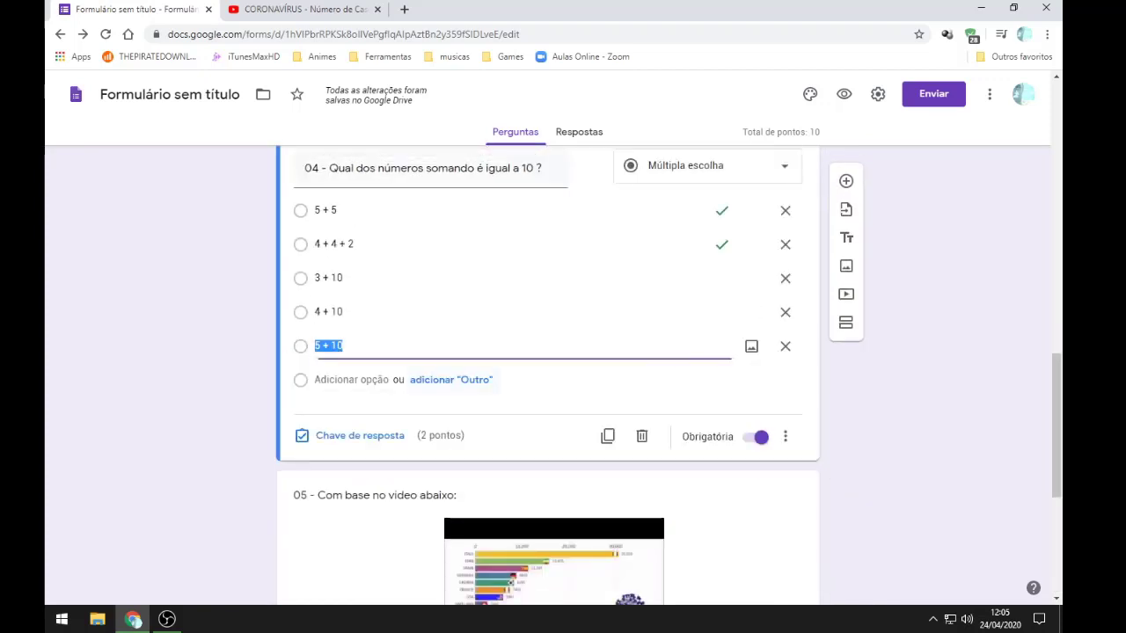
pyautogui.scroll(3, 547, 378)
pyautogui.click(314, 299)
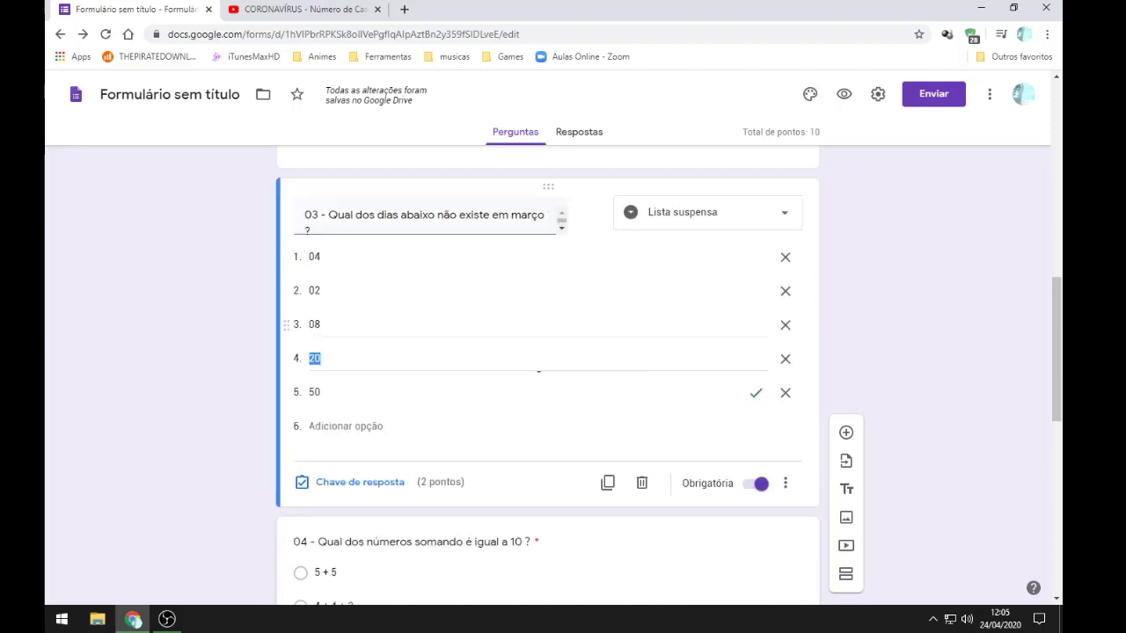
pyautogui.moveTo(425, 481); pyautogui.dragTo(466, 482)
pyautogui.scroll(3, 466, 482)
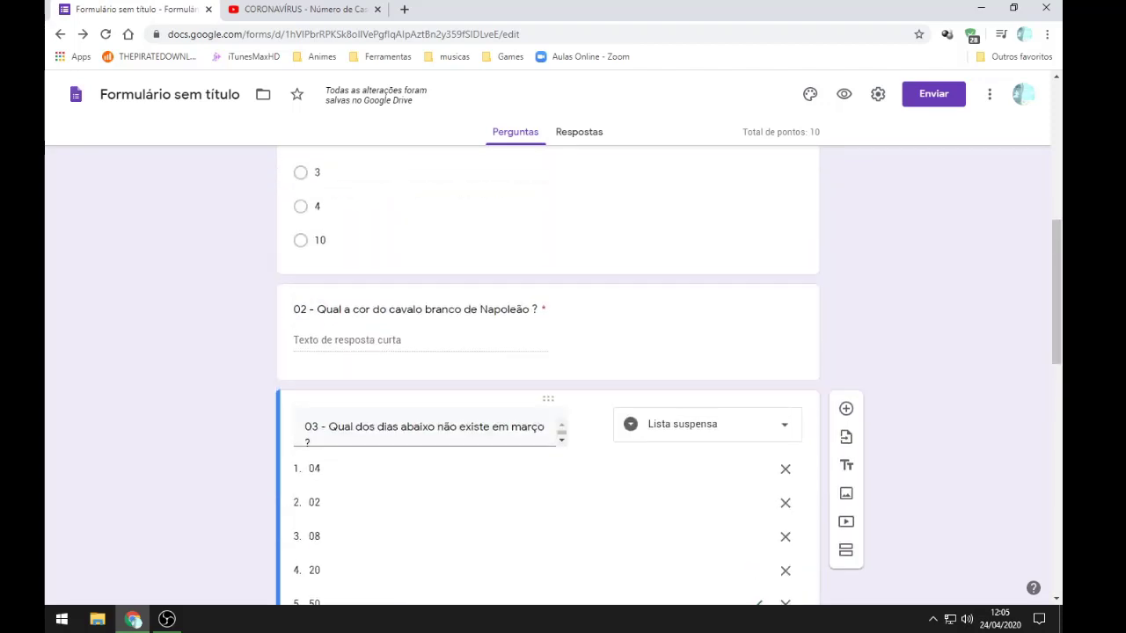
pyautogui.click(457, 351)
pyautogui.moveTo(418, 440); pyautogui.dragTo(464, 440)
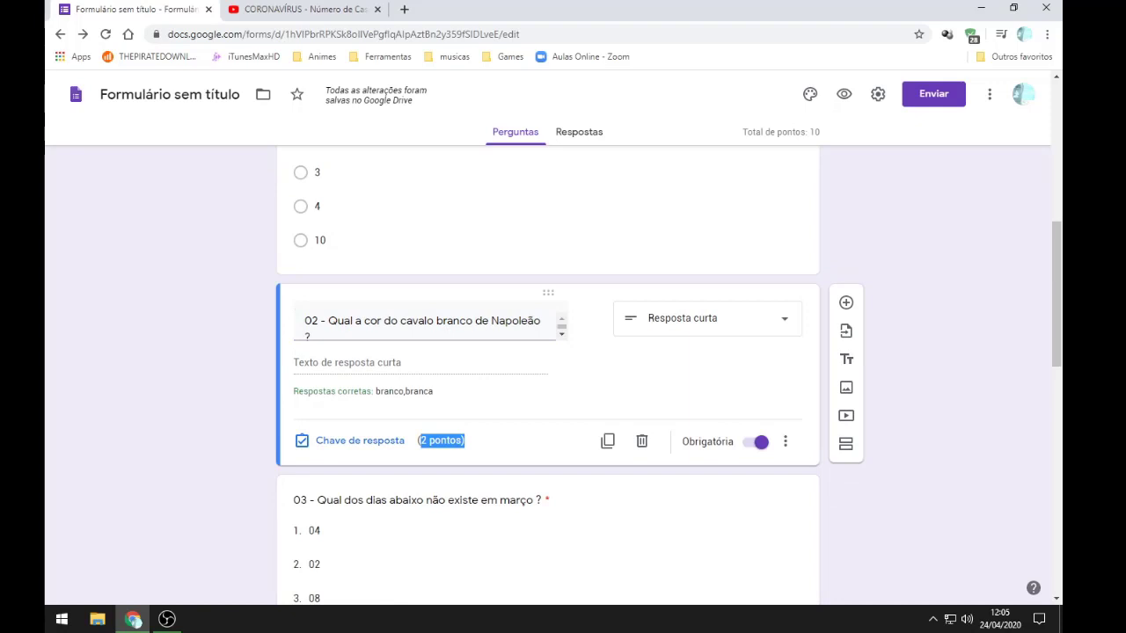
pyautogui.scroll(4, 524, 486)
pyautogui.click(524, 479)
pyautogui.scroll(-3, 524, 488)
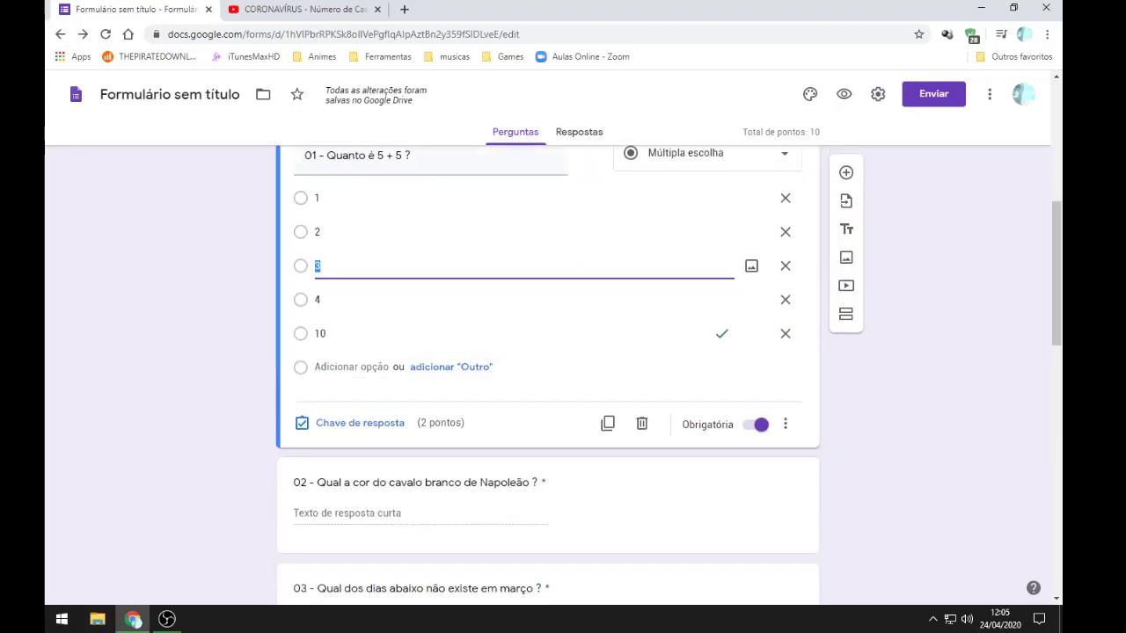
pyautogui.moveTo(419, 423); pyautogui.dragTo(464, 423)
pyautogui.scroll(3, 547, 374)
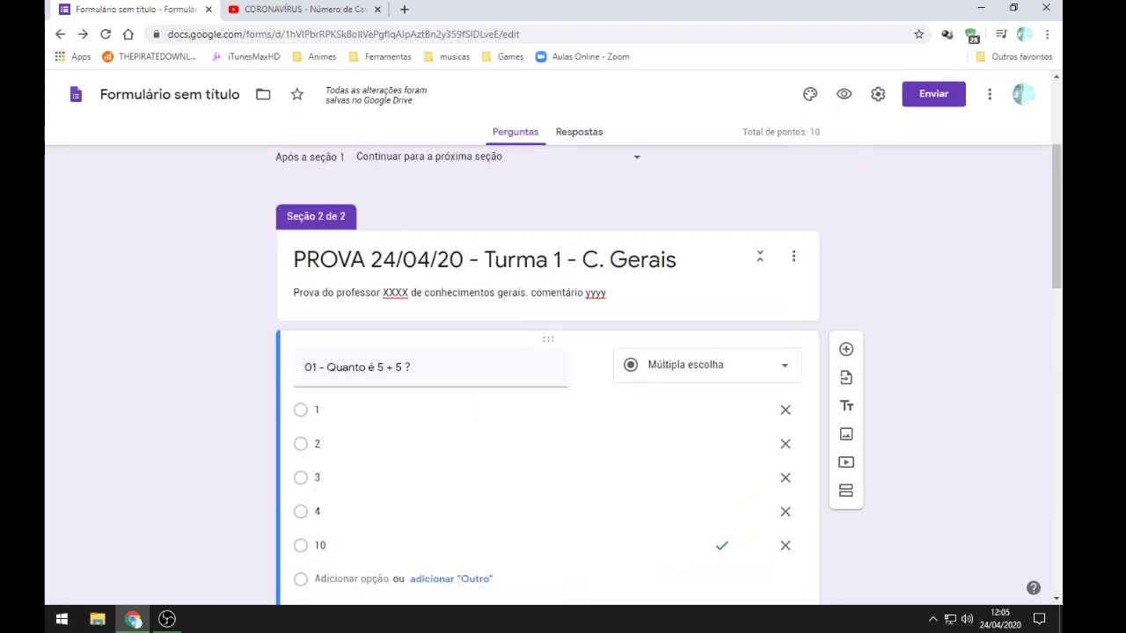
pyautogui.scroll(-15, 547, 378)
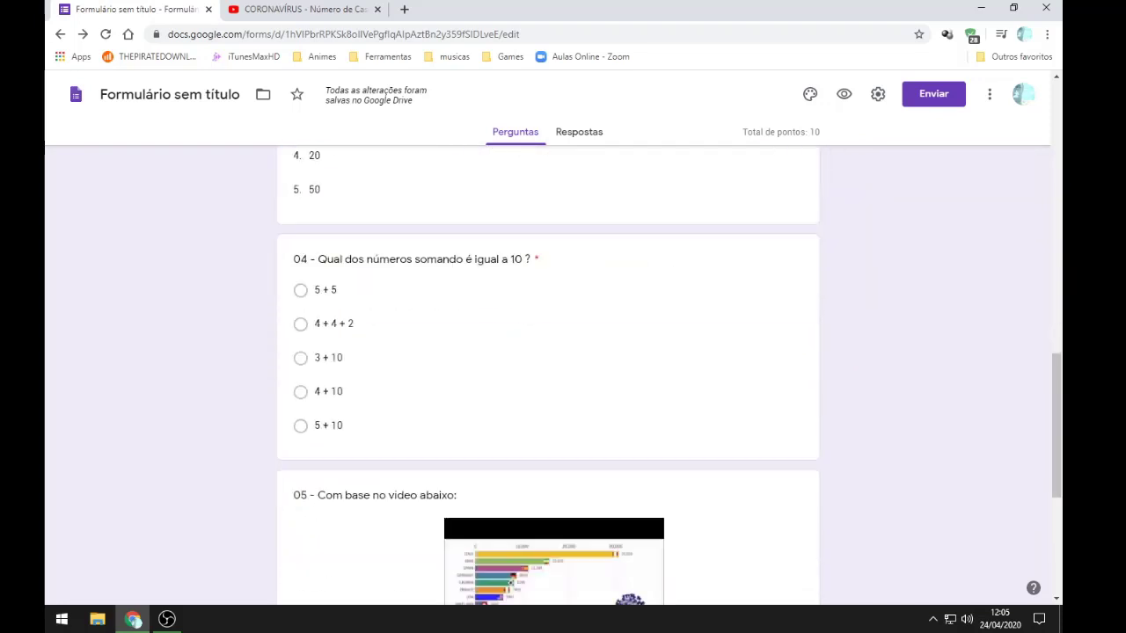
pyautogui.scroll(20, 547, 378)
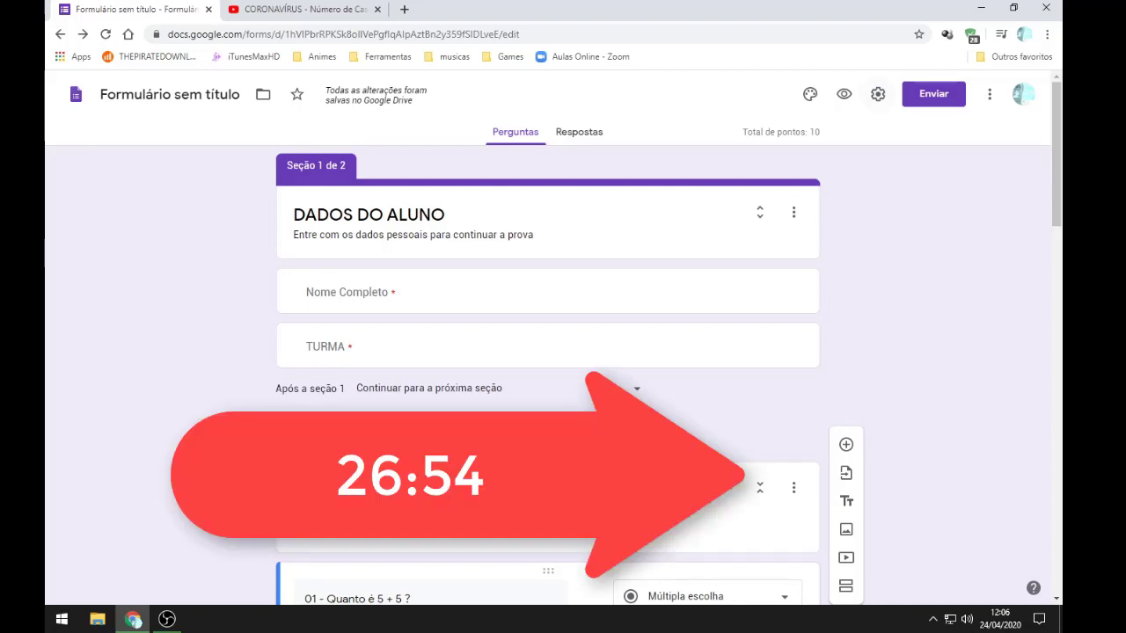
# Step: Give the form an orange theme colour with the darker peach background
pyautogui.click(989, 94)
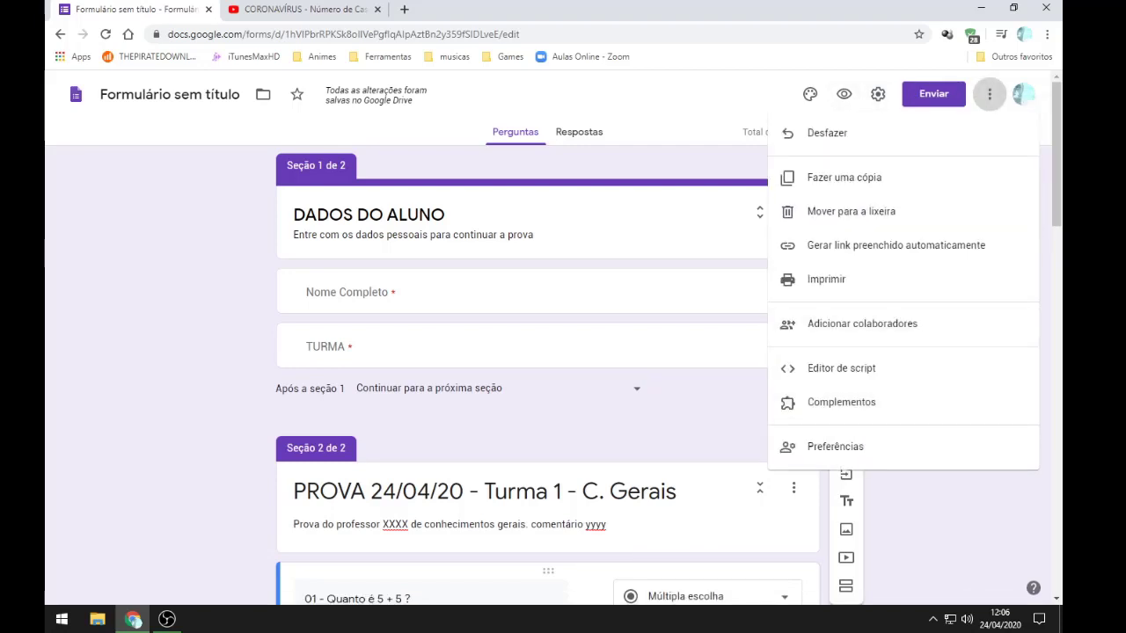
pyautogui.press('Escape')
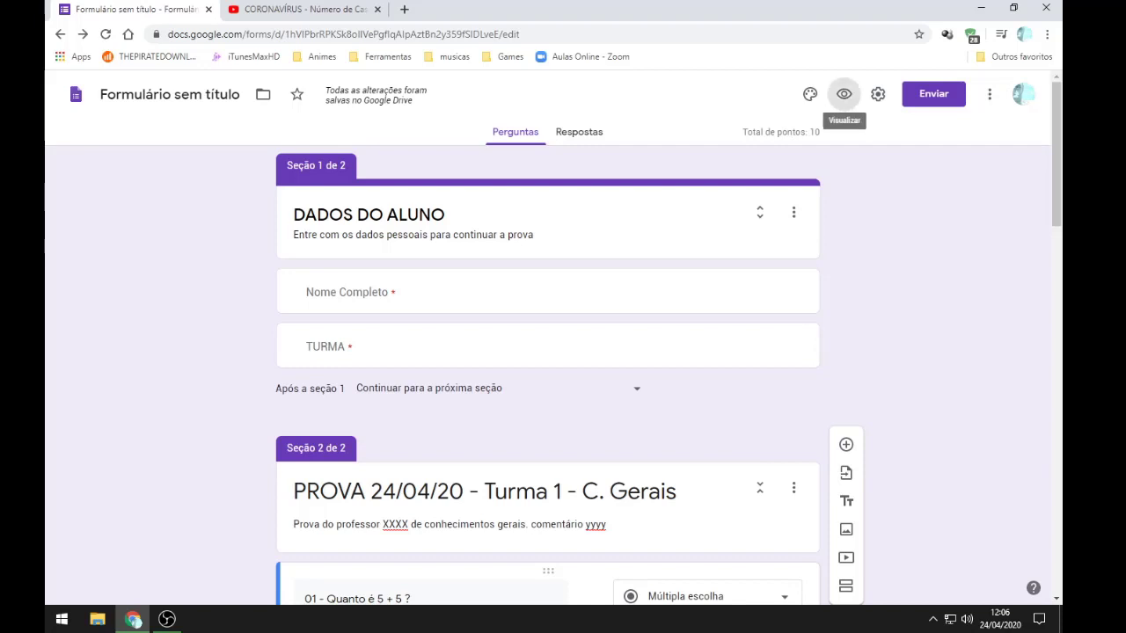
pyautogui.click(810, 94)
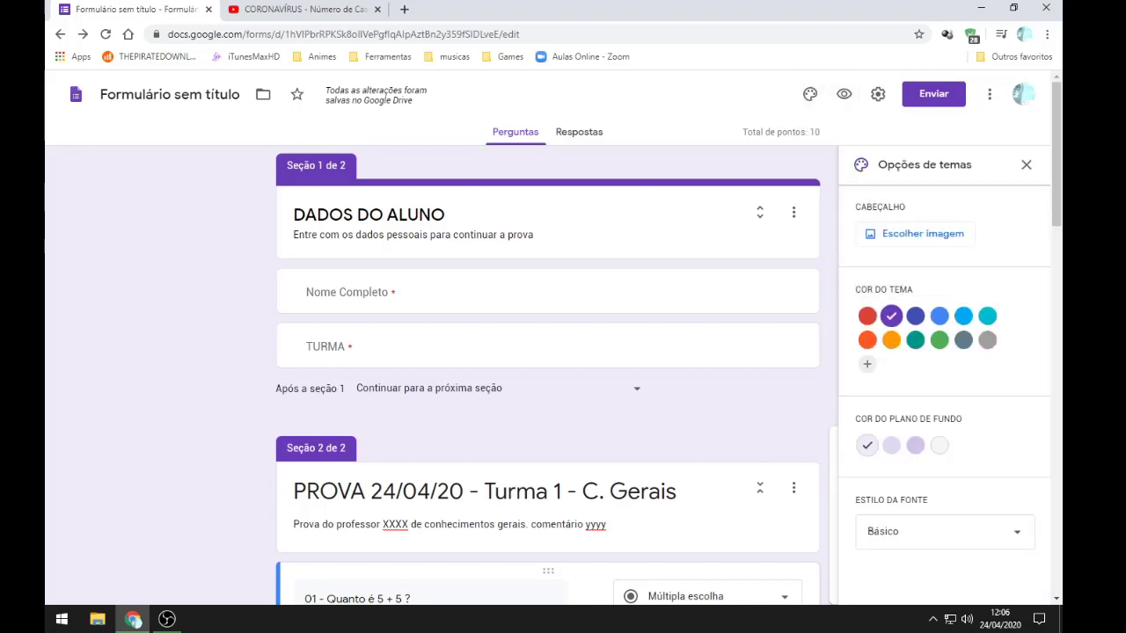
pyautogui.click(867, 340)
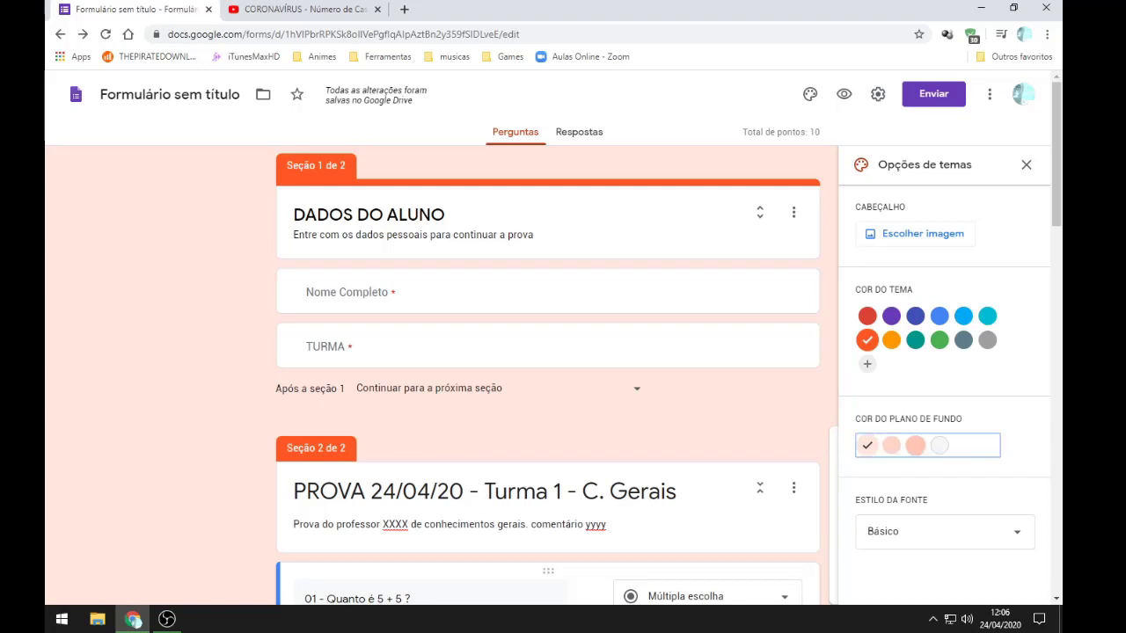
pyautogui.click(915, 445)
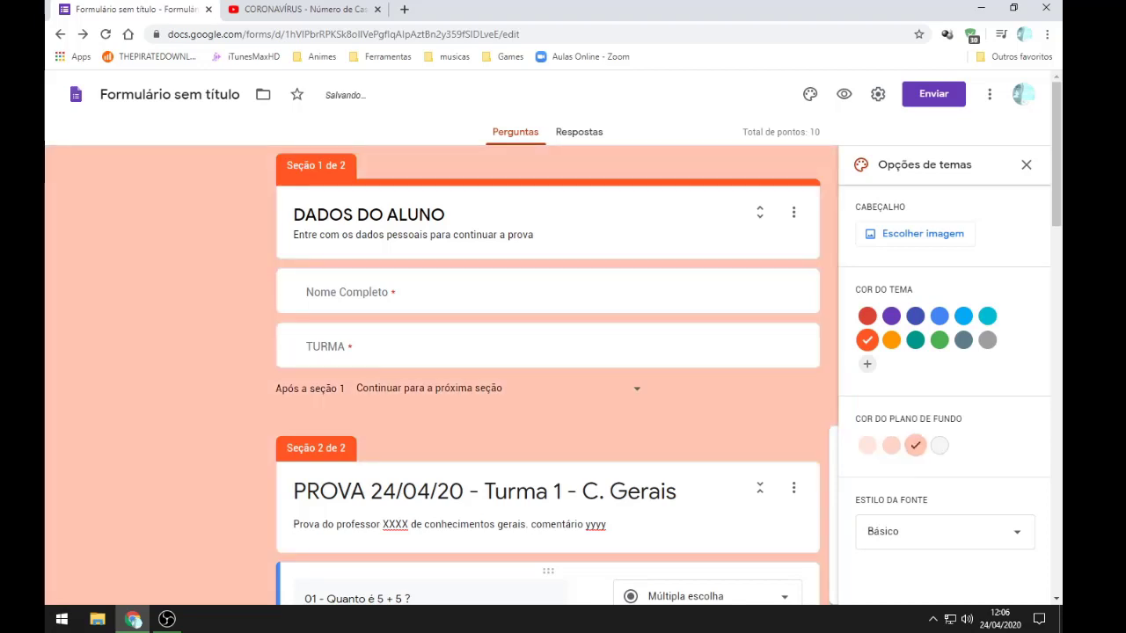
# Step: Try the Formal font style, revert to Básico, and begin choosing a header image
pyautogui.click(943, 531)
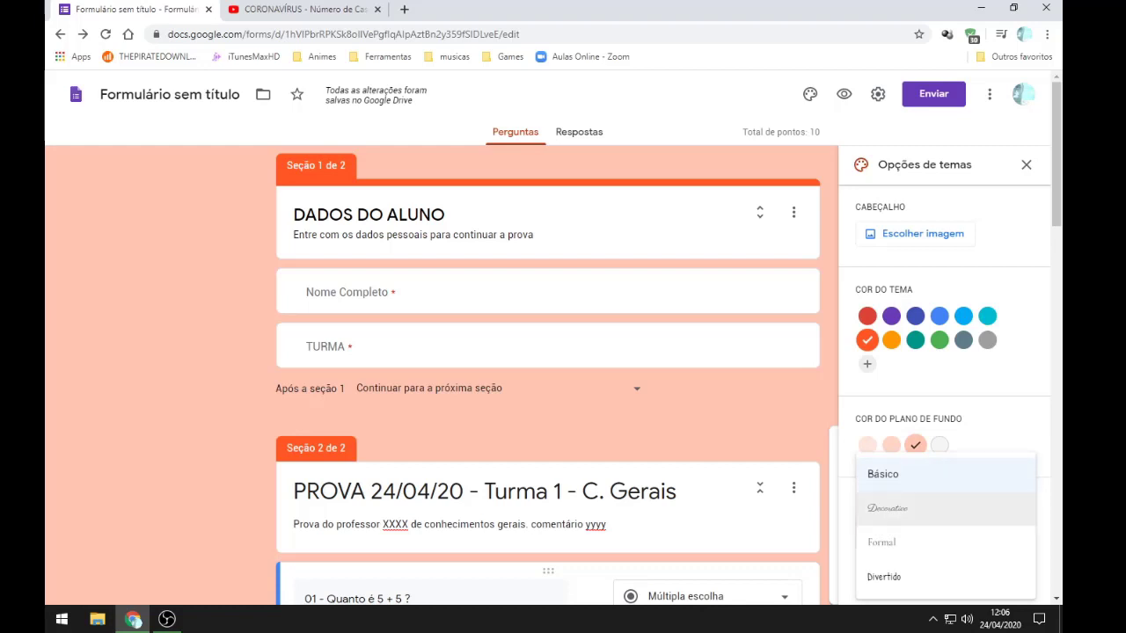
pyautogui.scroll(-1, 547, 378)
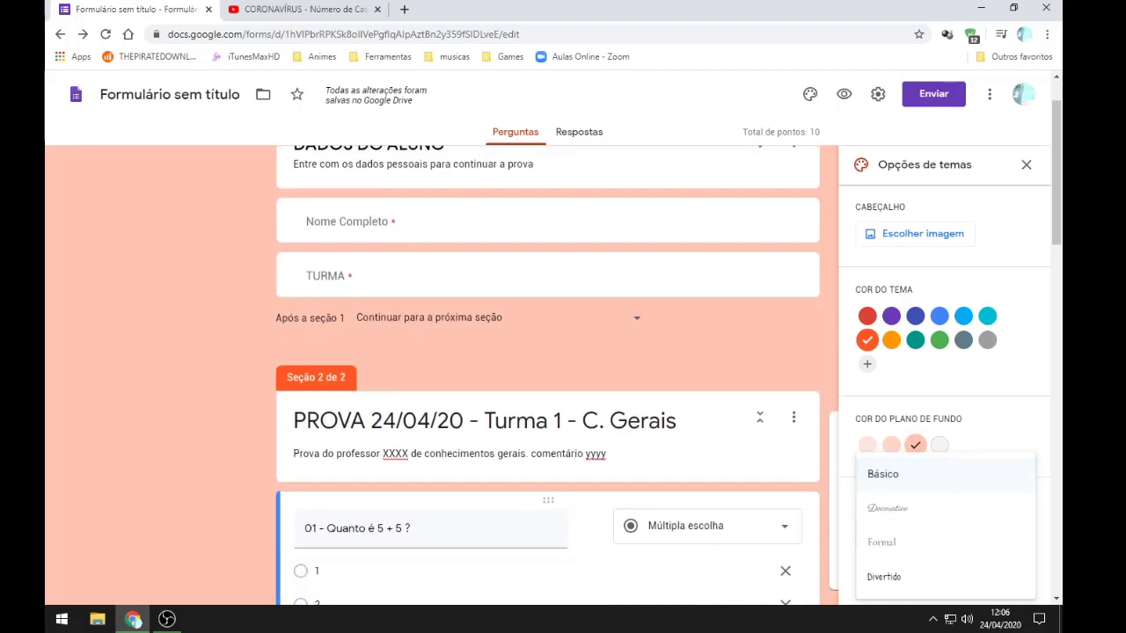
pyautogui.scroll(-2, 547, 378)
pyautogui.click(881, 542)
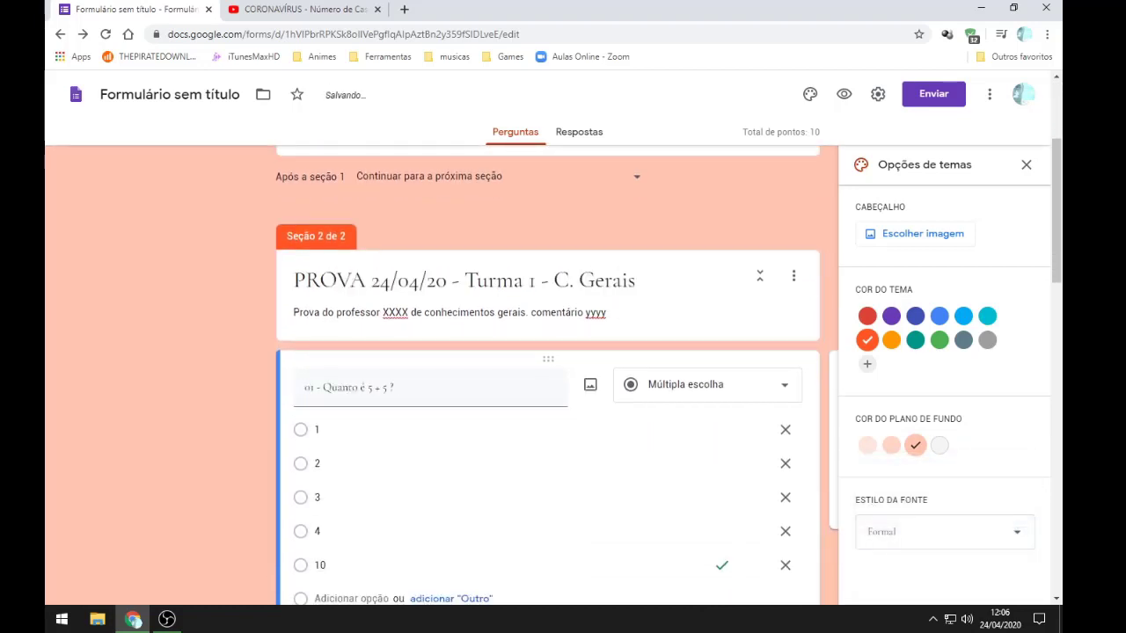
pyautogui.scroll(3, 547, 378)
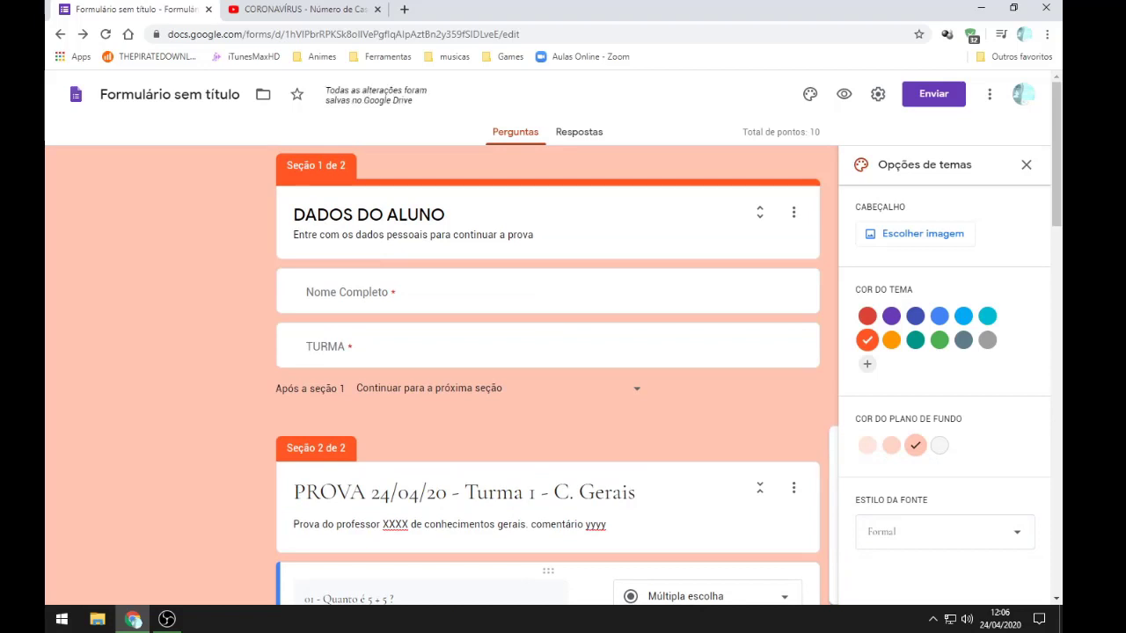
pyautogui.click(944, 532)
pyautogui.click(944, 474)
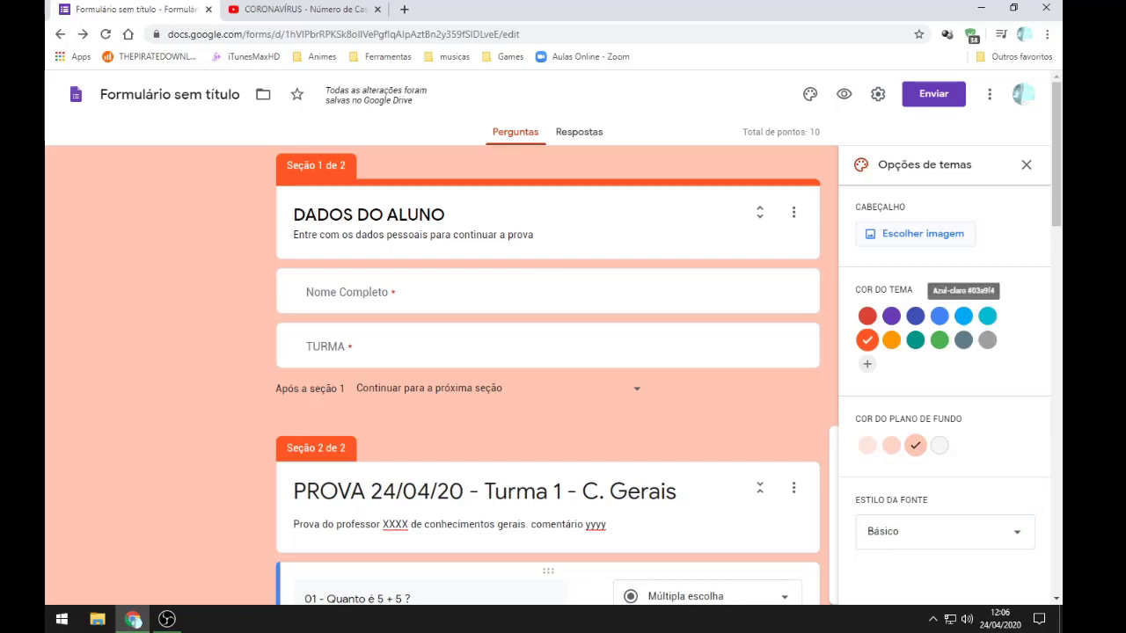
pyautogui.click(923, 233)
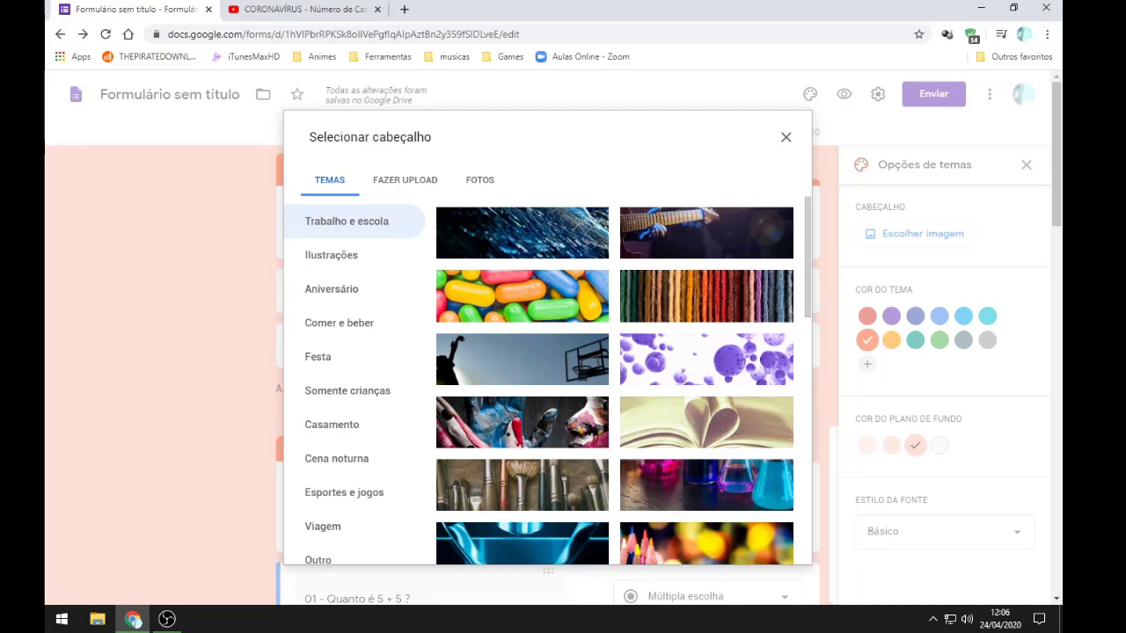
# Step: Insert the open-book photo as the header and add a custom orange (#ff540a) theme colour
pyautogui.click(706, 422)
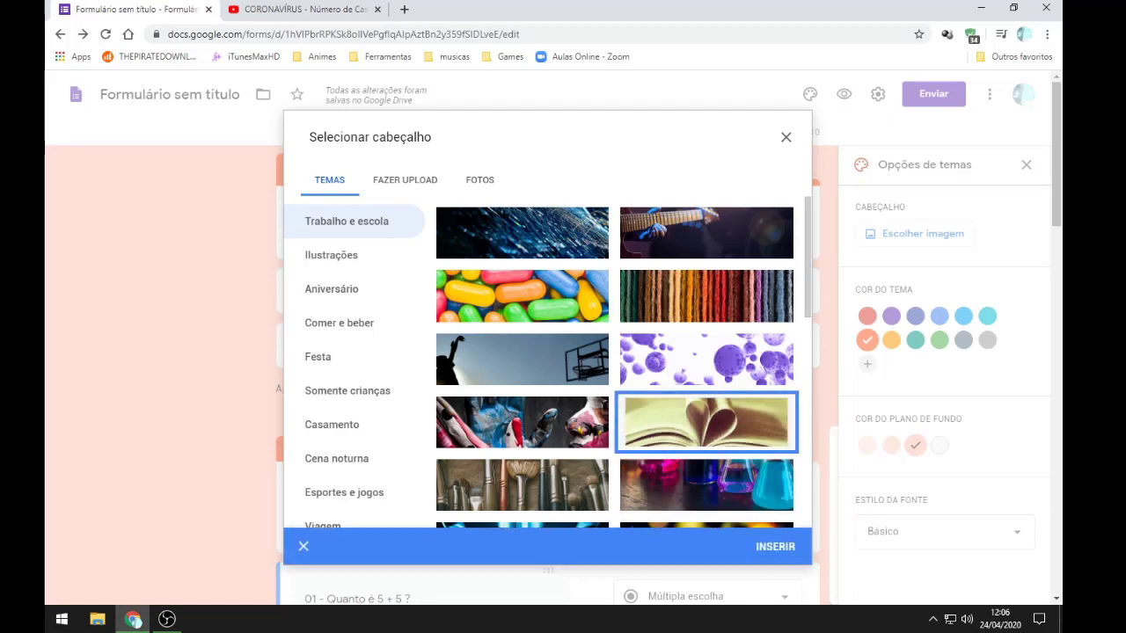
pyautogui.click(775, 547)
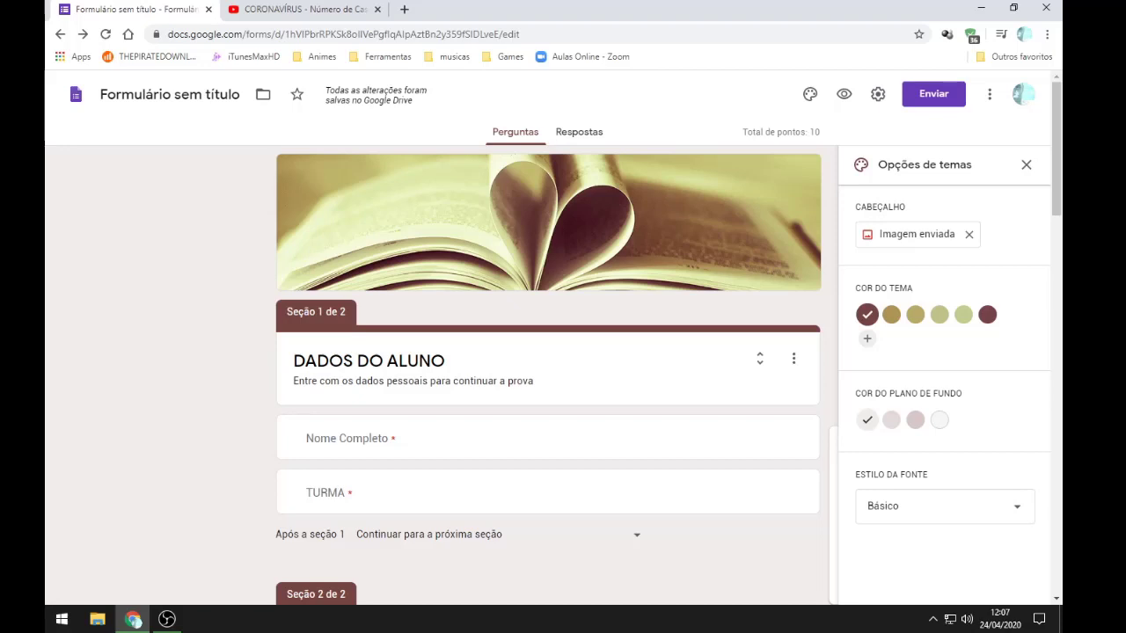
pyautogui.click(866, 338)
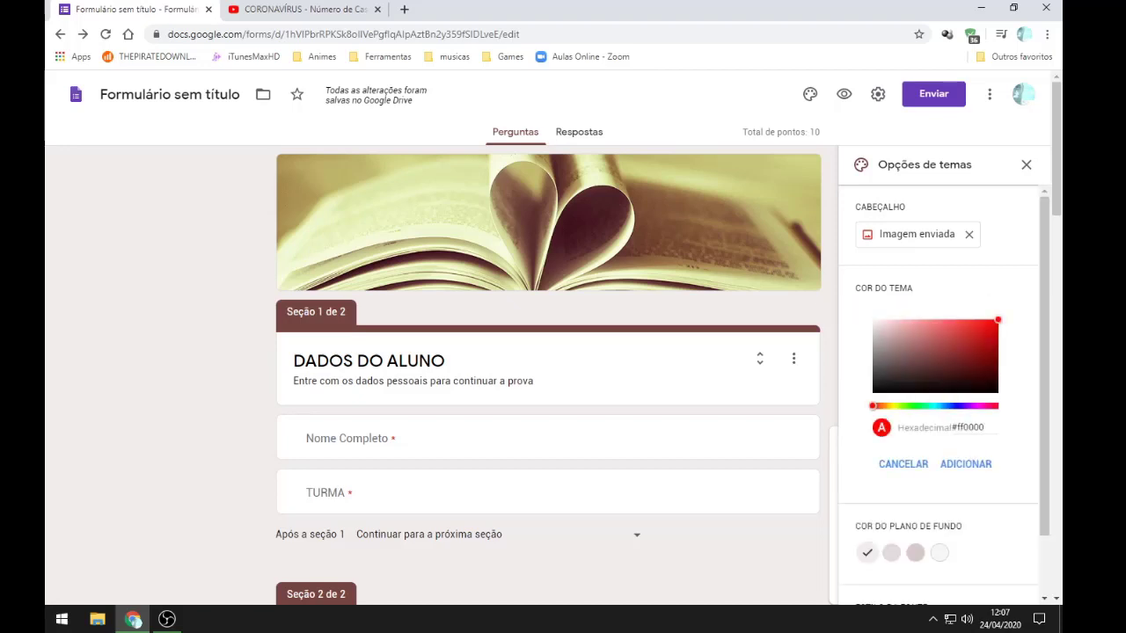
pyautogui.moveTo(872, 405); pyautogui.dragTo(878, 405)
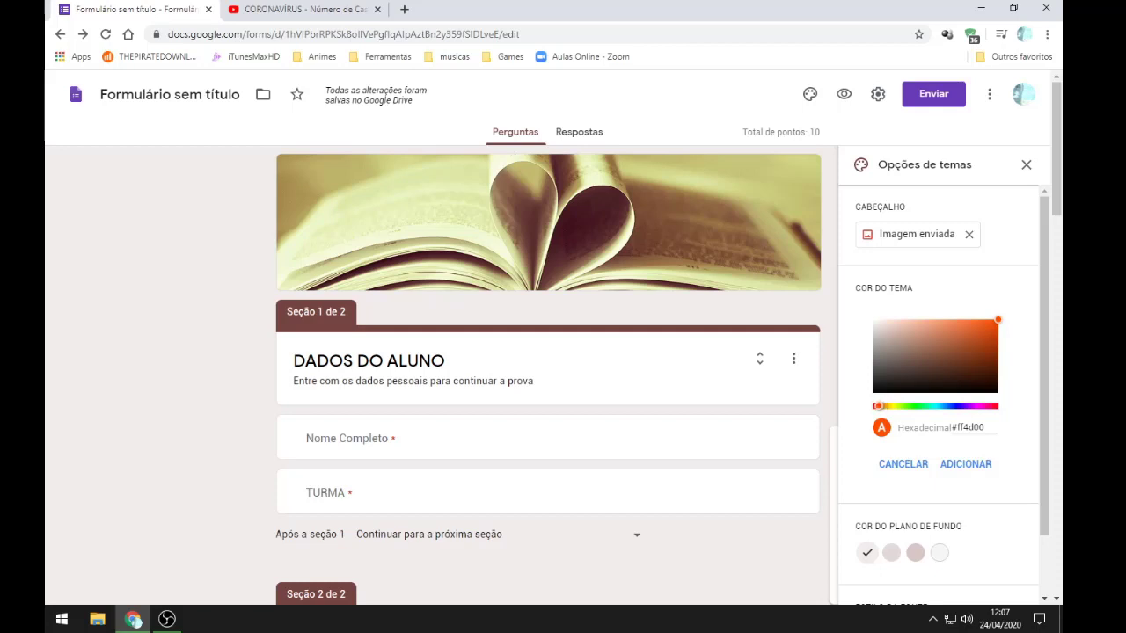
pyautogui.moveTo(997, 319)
pyautogui.mouseDown()
pyautogui.moveTo(974, 322)
pyautogui.moveTo(994, 319)
pyautogui.mouseUp()
pyautogui.click(964, 463)
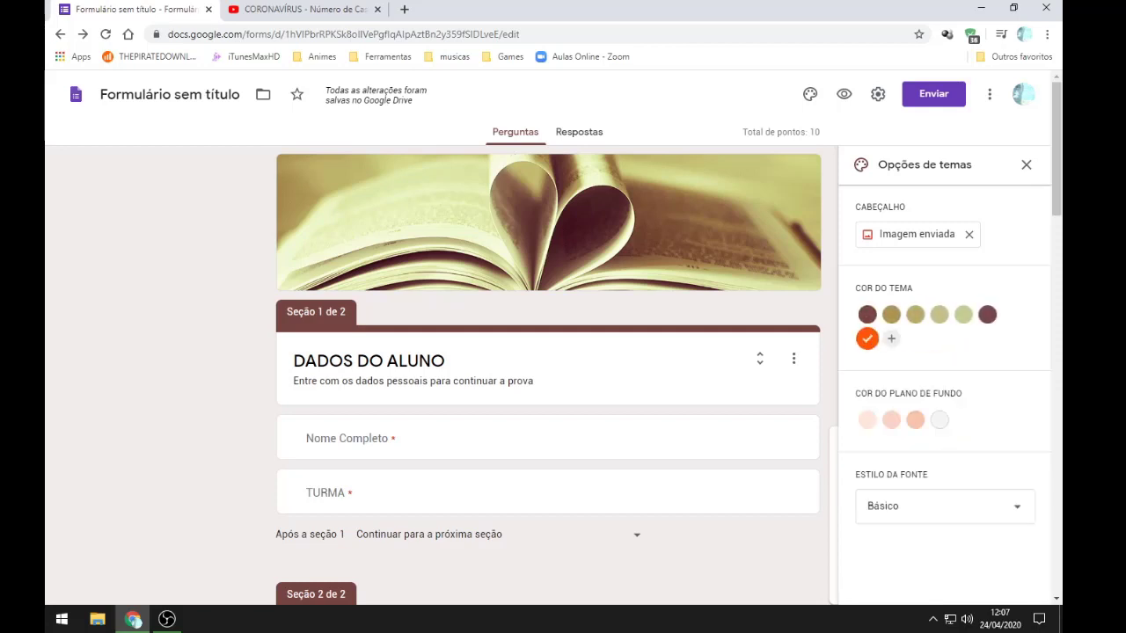
# Step: Switch the background to the darker peach shade and close the theme options
pyautogui.click(915, 419)
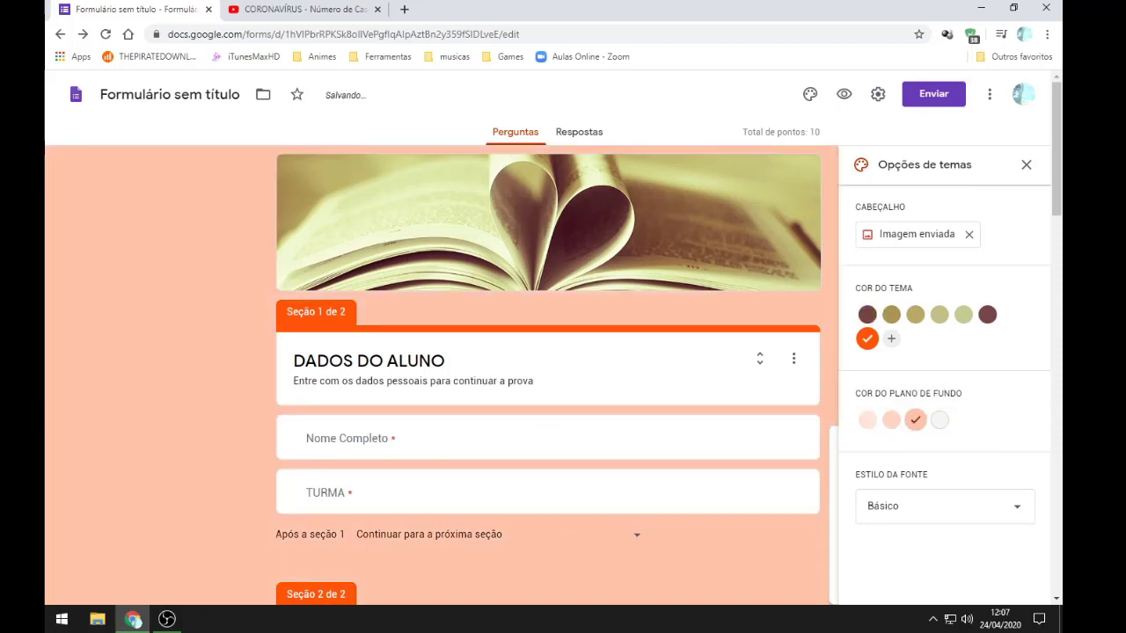
pyautogui.click(1026, 165)
pyautogui.scroll(-4, 547, 375)
# Step: Expand DADOS DO ALUNO to show its e-mail, Nome Completo and TURMA question cards
pyautogui.scroll(2, 547, 375)
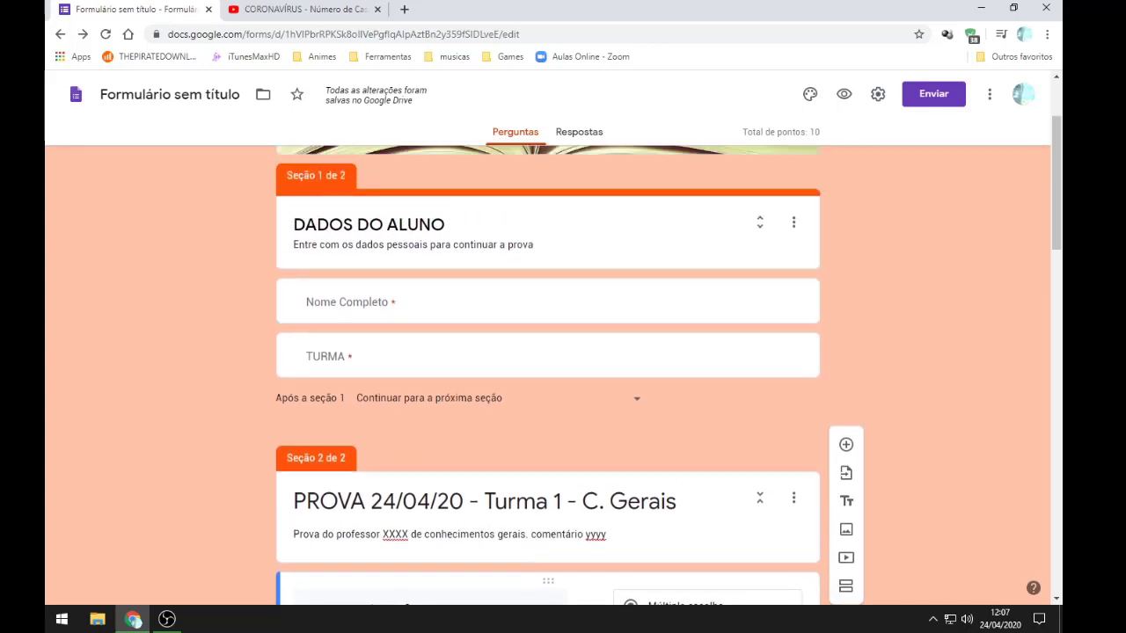
pyautogui.scroll(2, 547, 375)
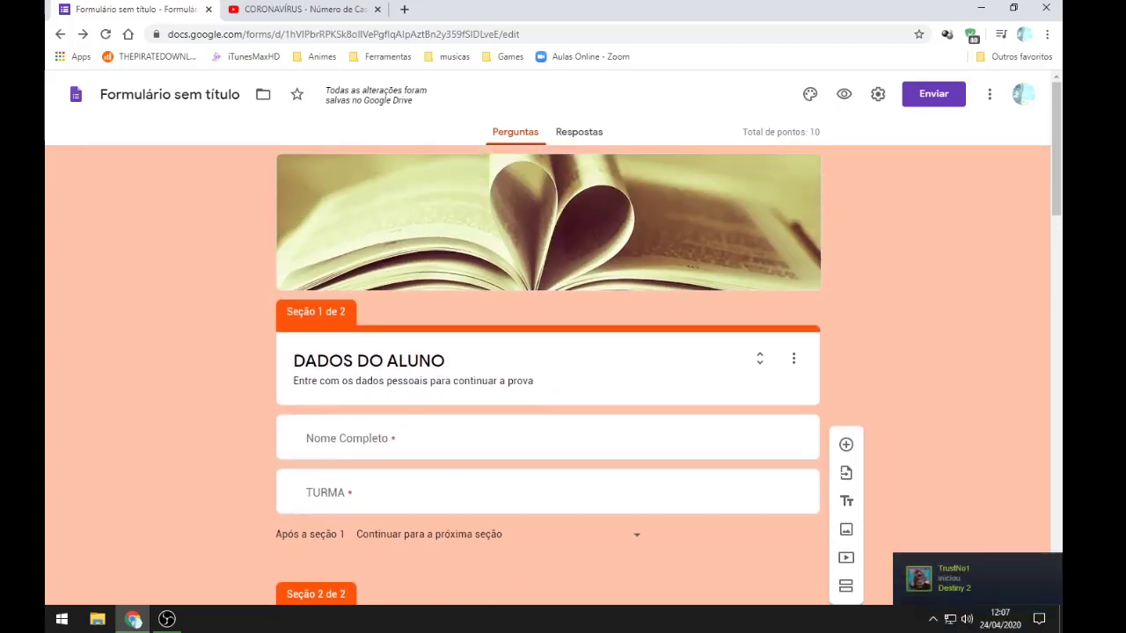
pyautogui.scroll(-1, 547, 374)
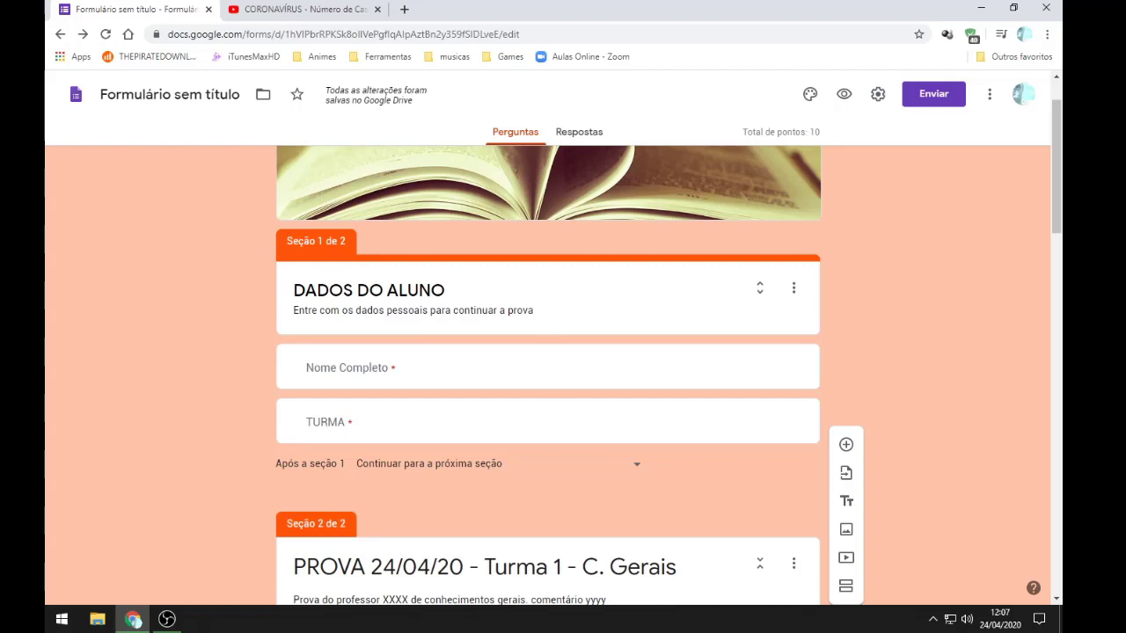
pyautogui.click(760, 288)
pyautogui.scroll(-3, 548, 373)
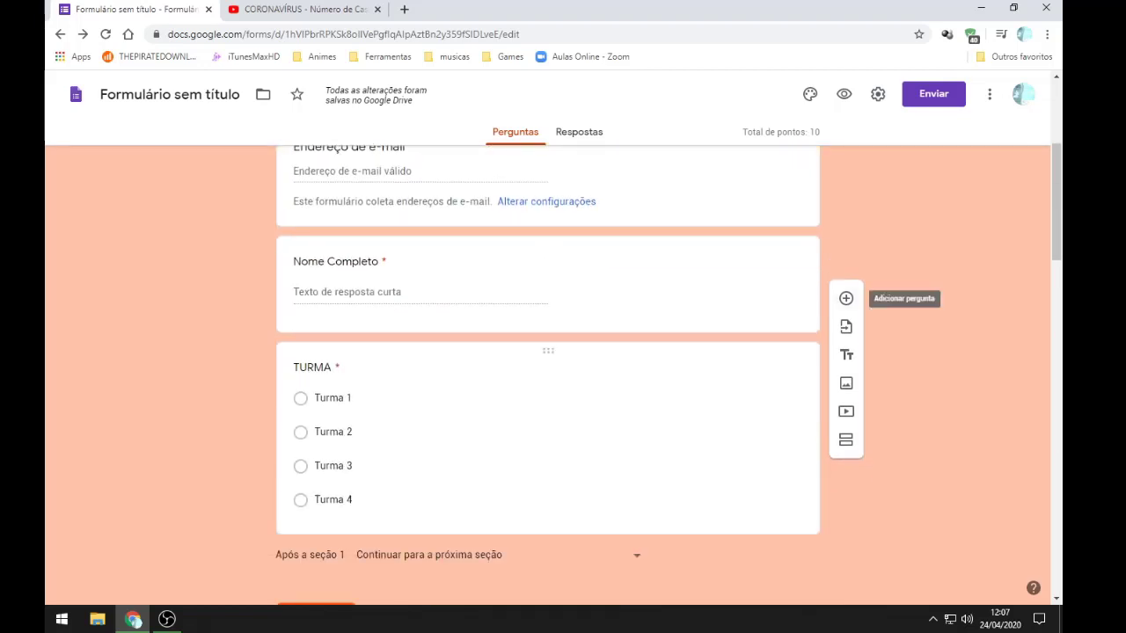
# Step: Add a short-answer question titled SENHA below the TURMA question
pyautogui.click(315, 367)
pyautogui.scroll(-2, 615, 440)
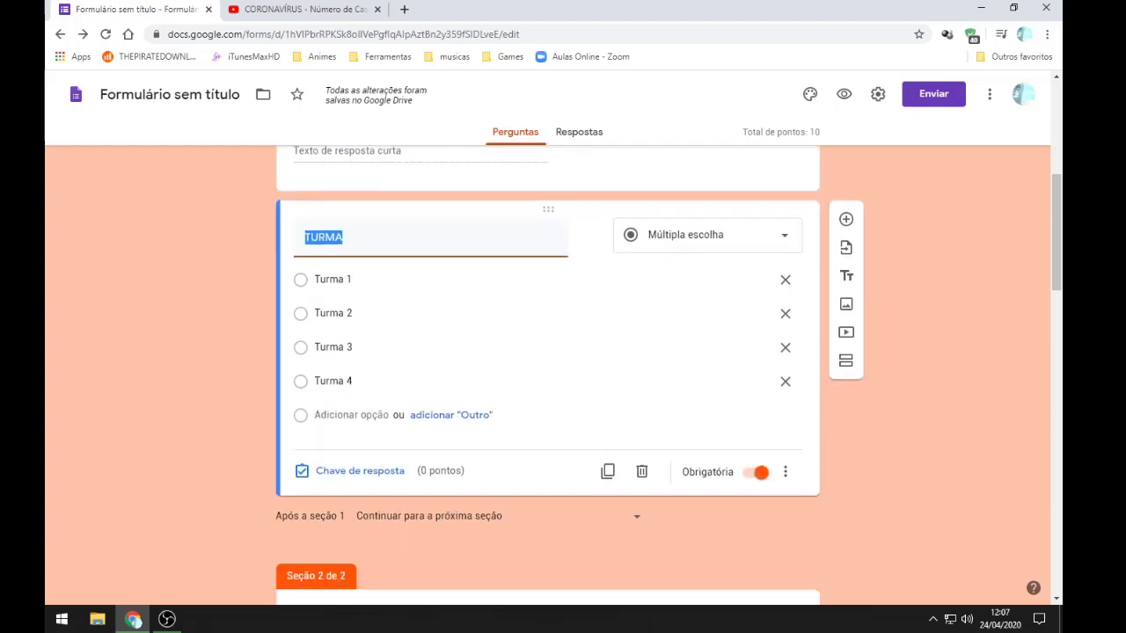
pyautogui.click(845, 219)
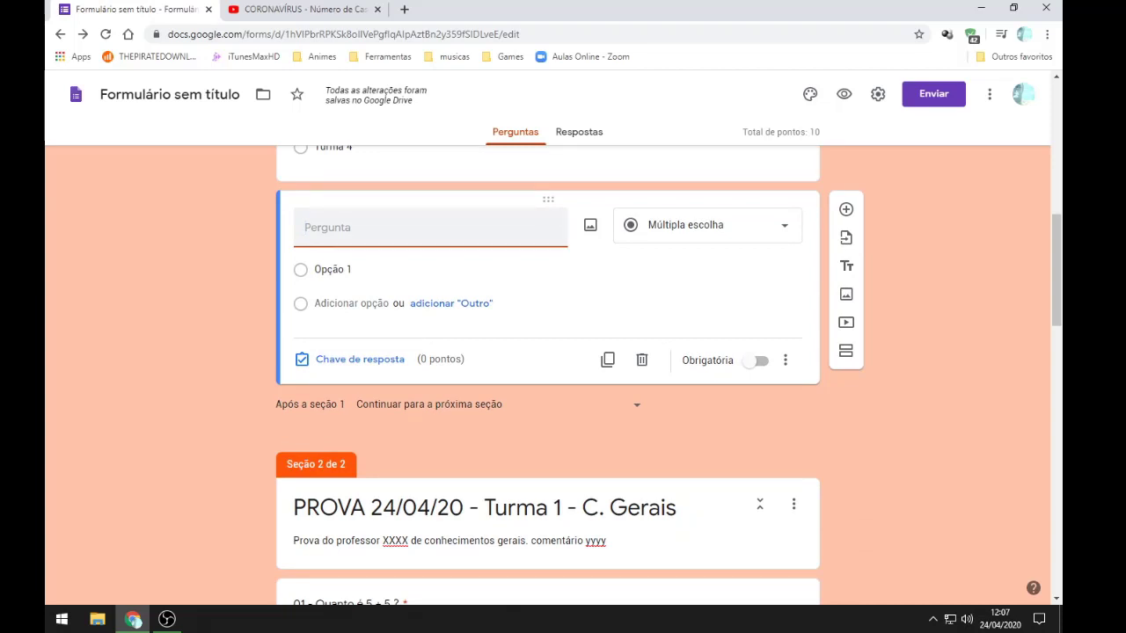
pyautogui.write('SENHA')
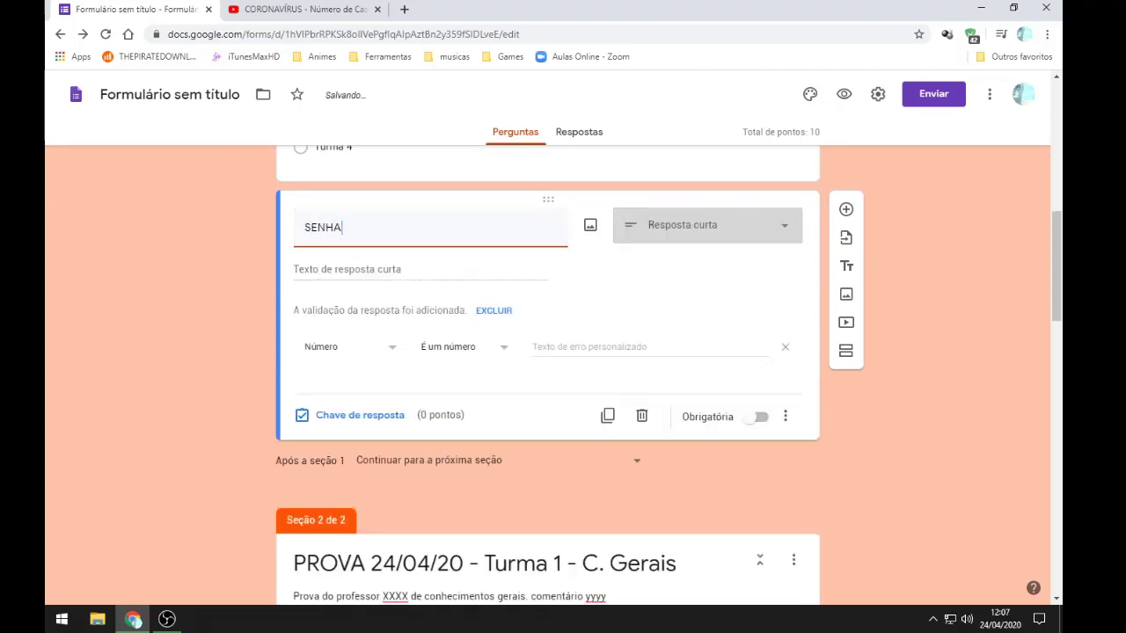
pyautogui.click(707, 225)
pyautogui.press('Escape')
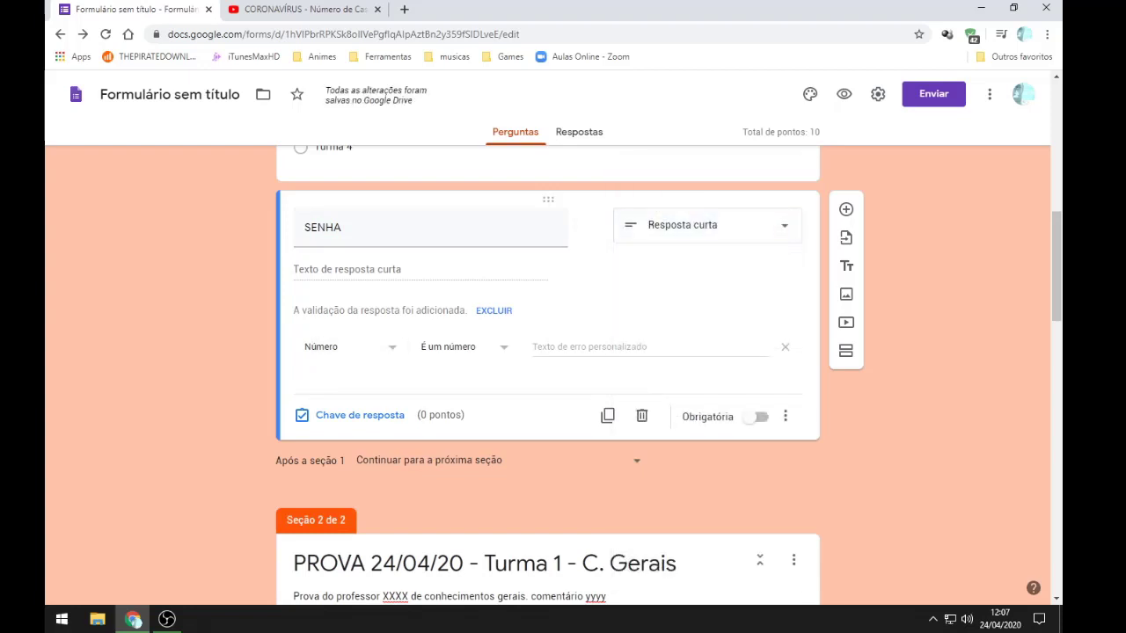
# Step: Validate SENHA with a regular expression set to Correspondências, using the access code anchored by ^ and $
pyautogui.click(348, 346)
pyautogui.press('Down')
pyautogui.press('Down')
pyautogui.press('Down')
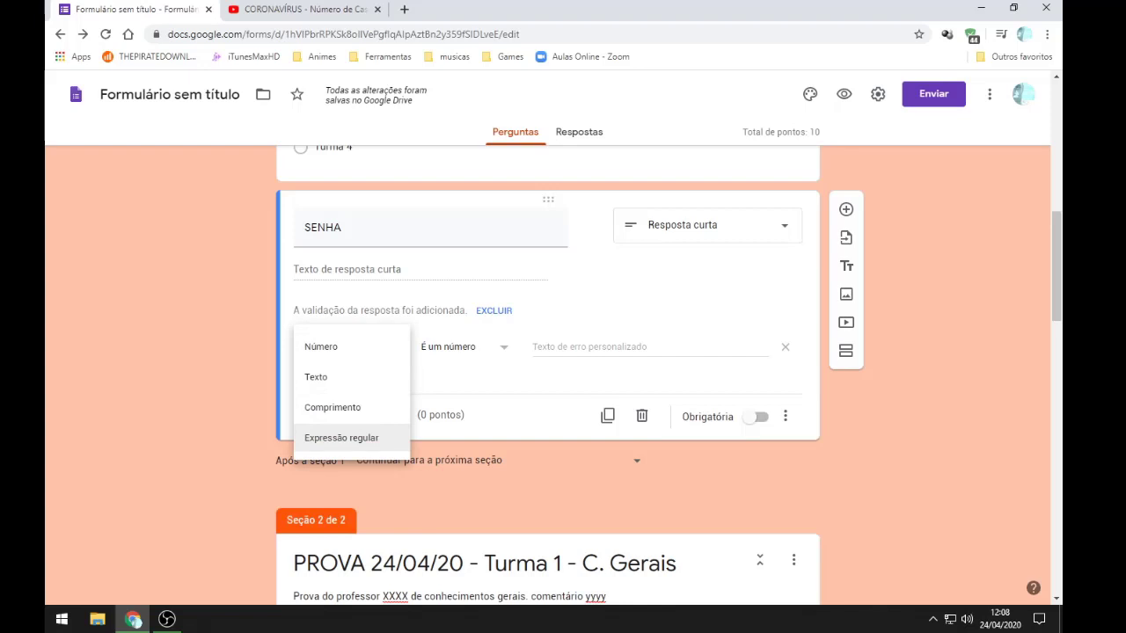
pyautogui.press('Return')
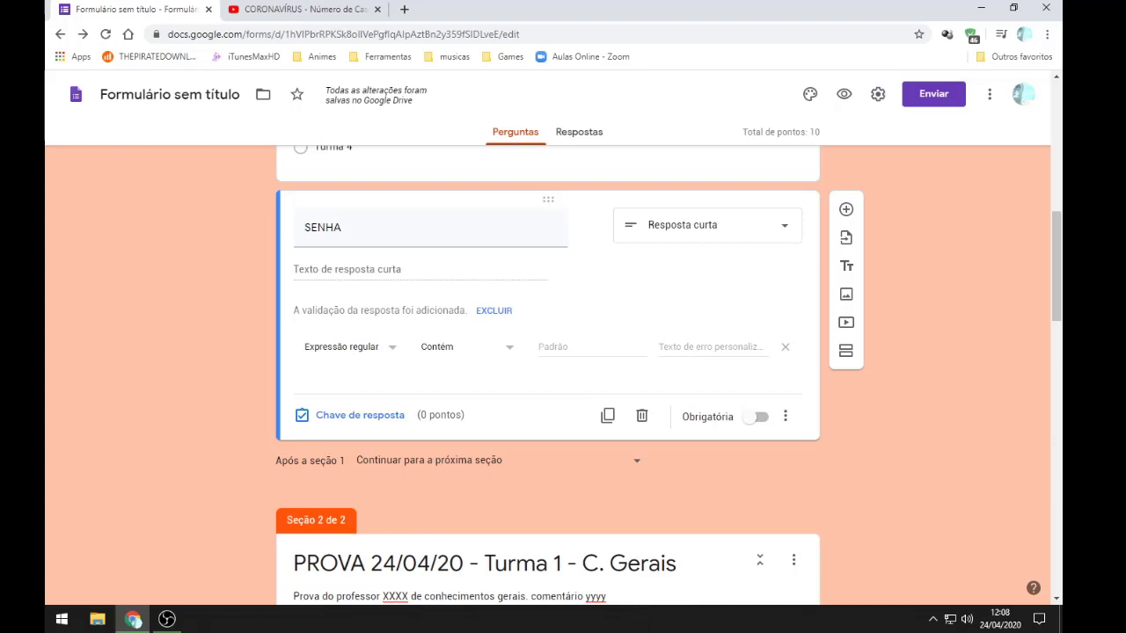
pyautogui.click(466, 347)
pyautogui.click(457, 407)
pyautogui.click(592, 347)
pyautogui.write('123')
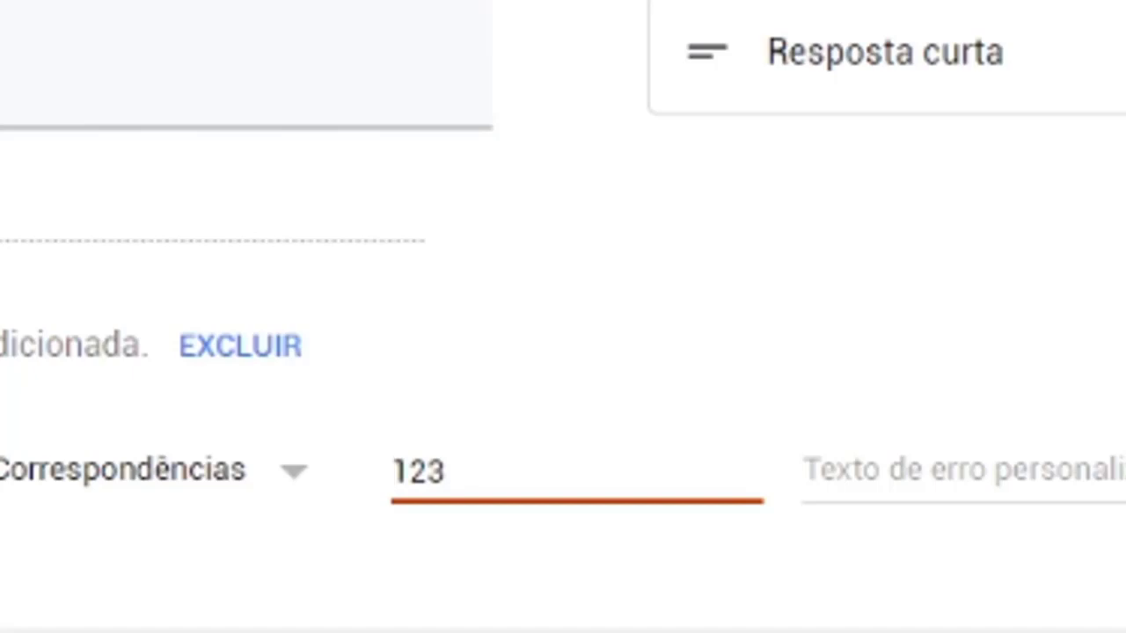
pyautogui.write('^')
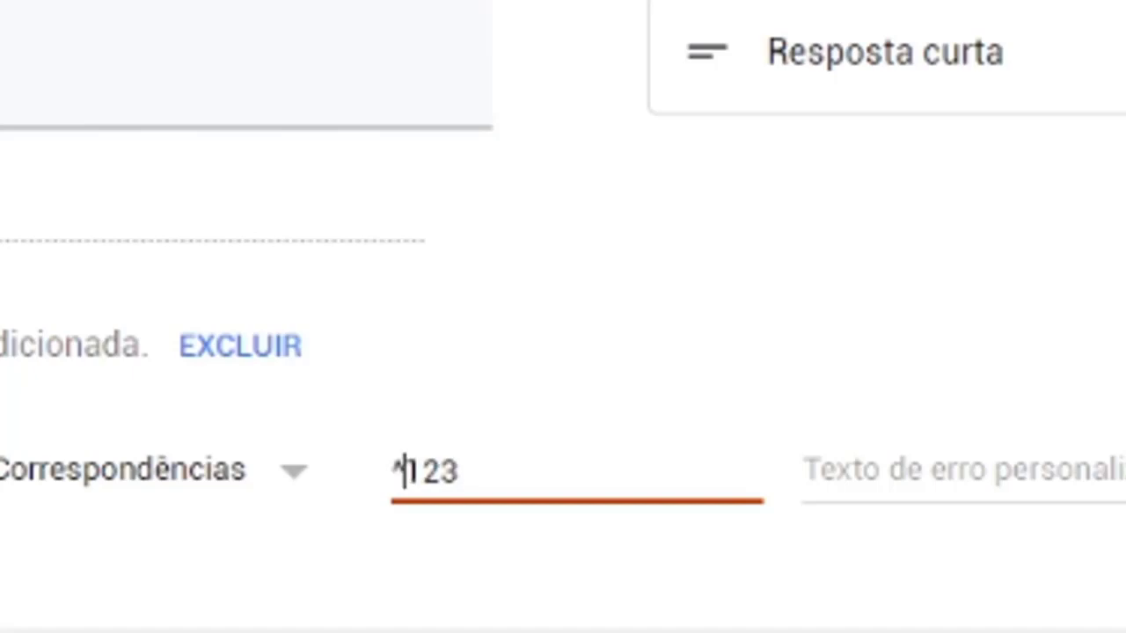
pyautogui.click(458, 472)
pyautogui.write('$')
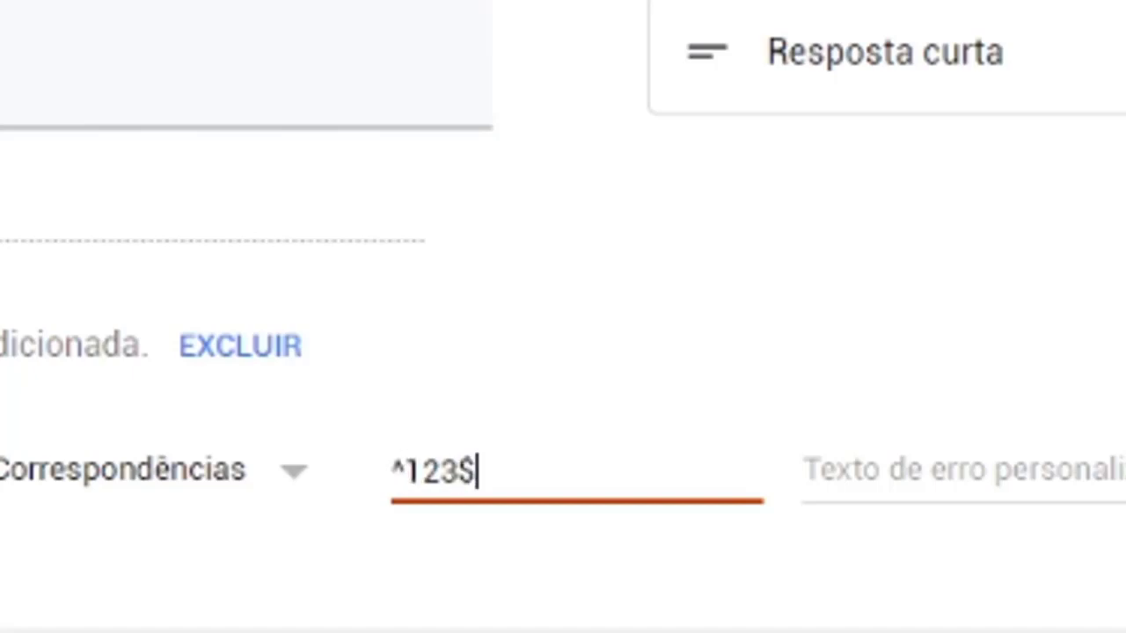
# Step: Highlight the code digits and the ^ and $ anchors in the pattern, then finish editing
pyautogui.moveTo(457, 471); pyautogui.dragTo(405, 472)
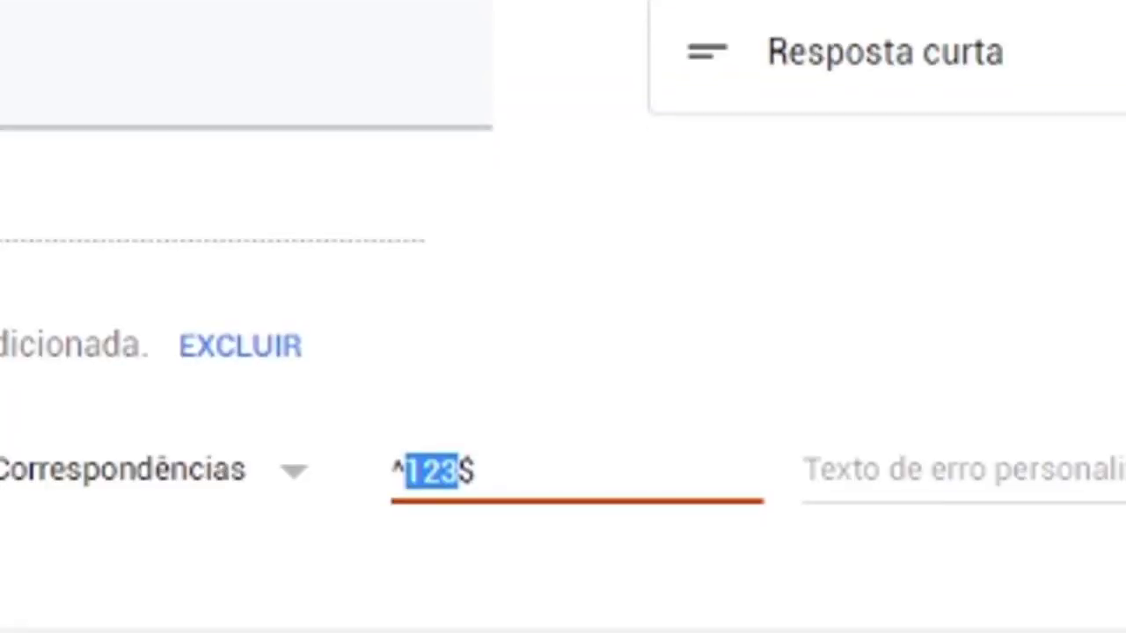
pyautogui.press('End')
pyautogui.hotkey('shift', 'Left')
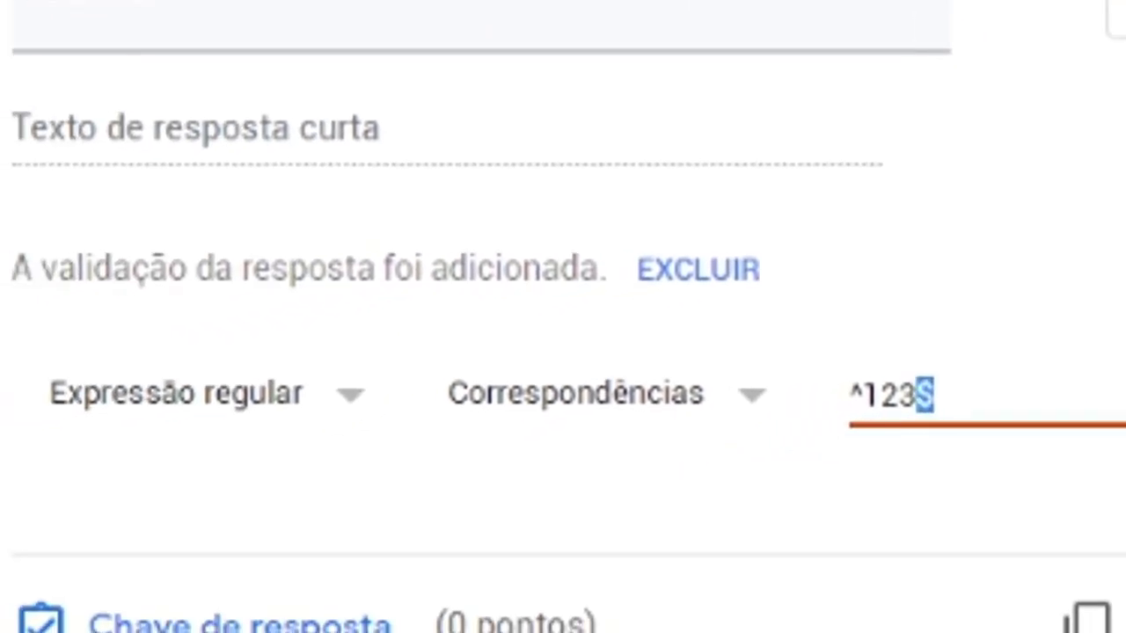
pyautogui.press('Home')
pyautogui.hotkey('shift', 'Right')
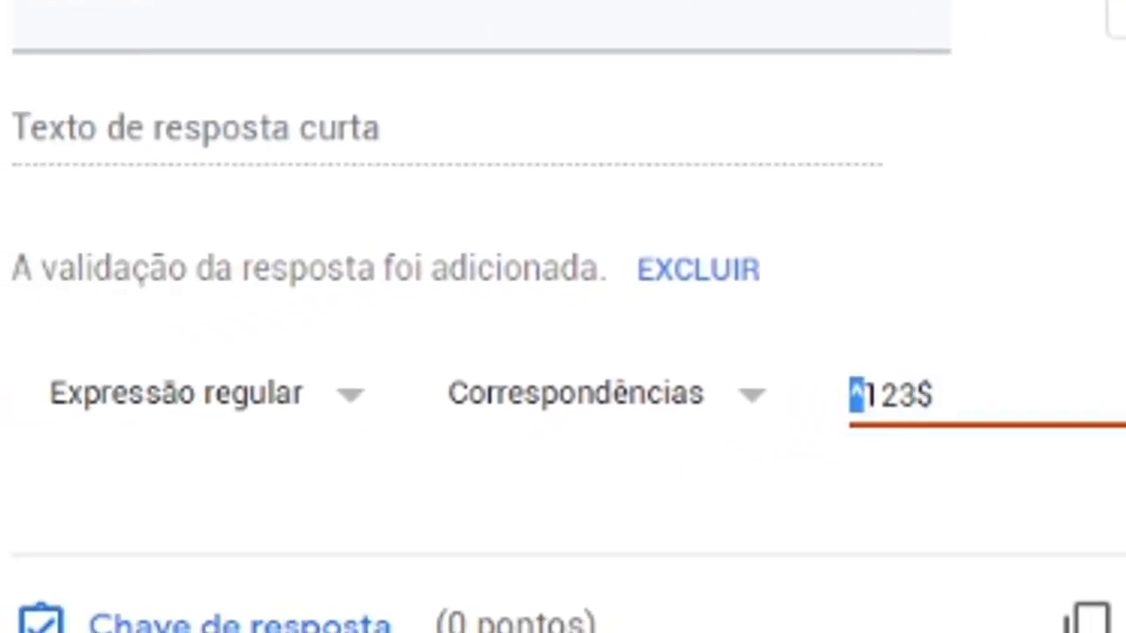
pyautogui.press('End')
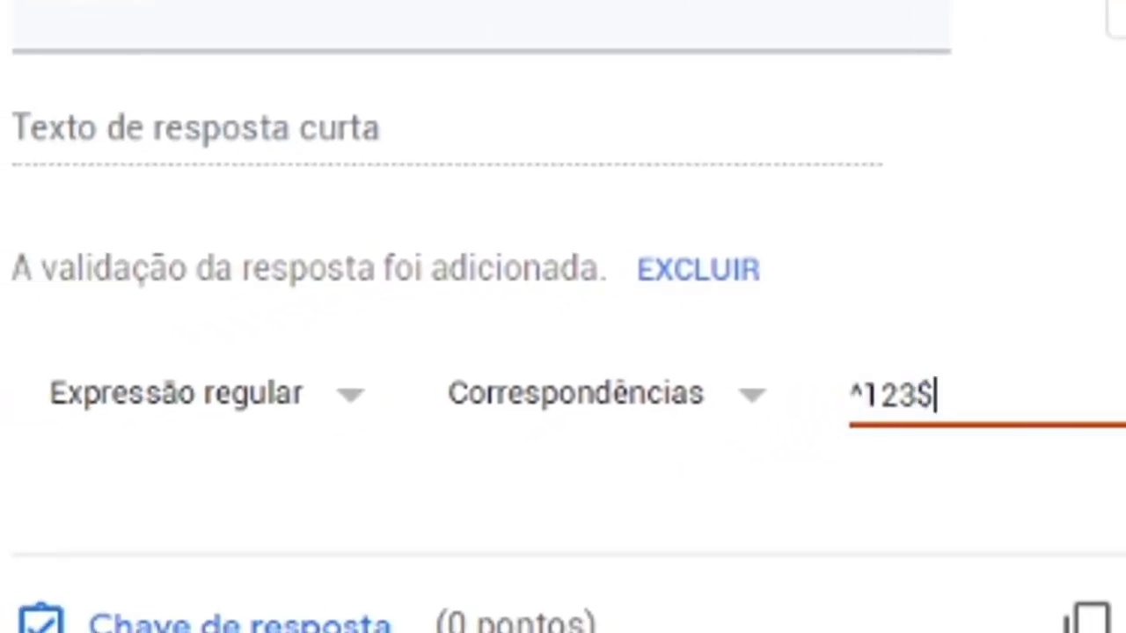
pyautogui.press('Tab')
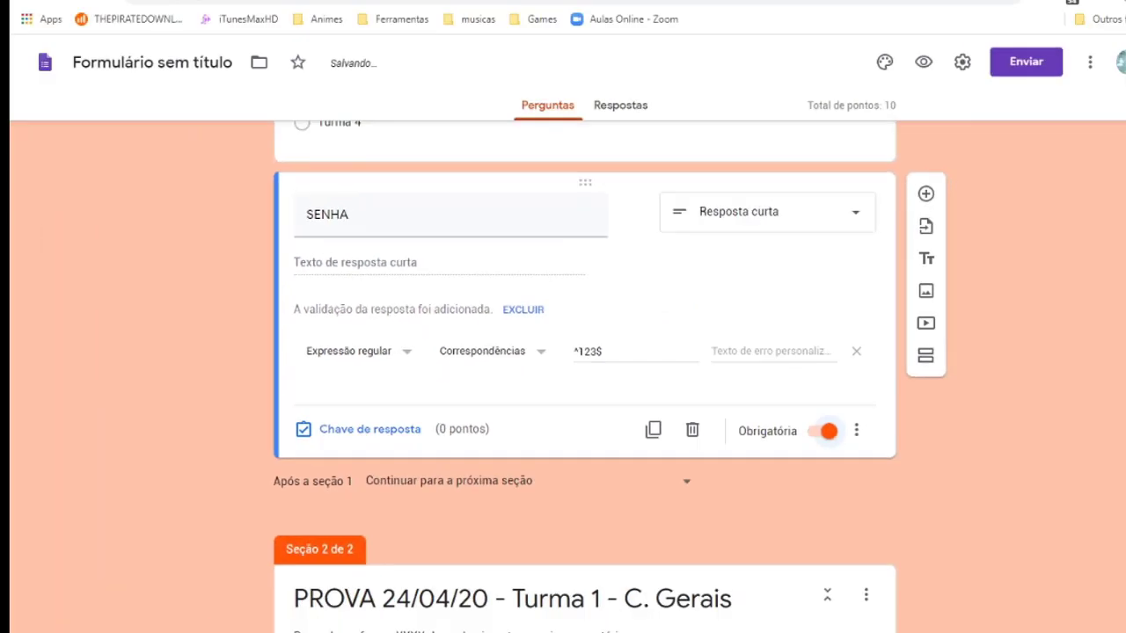
# Step: Collapse the DADOS DO ALUNO and PROVA sections into compact rows
pyautogui.scroll(5, 558, 369)
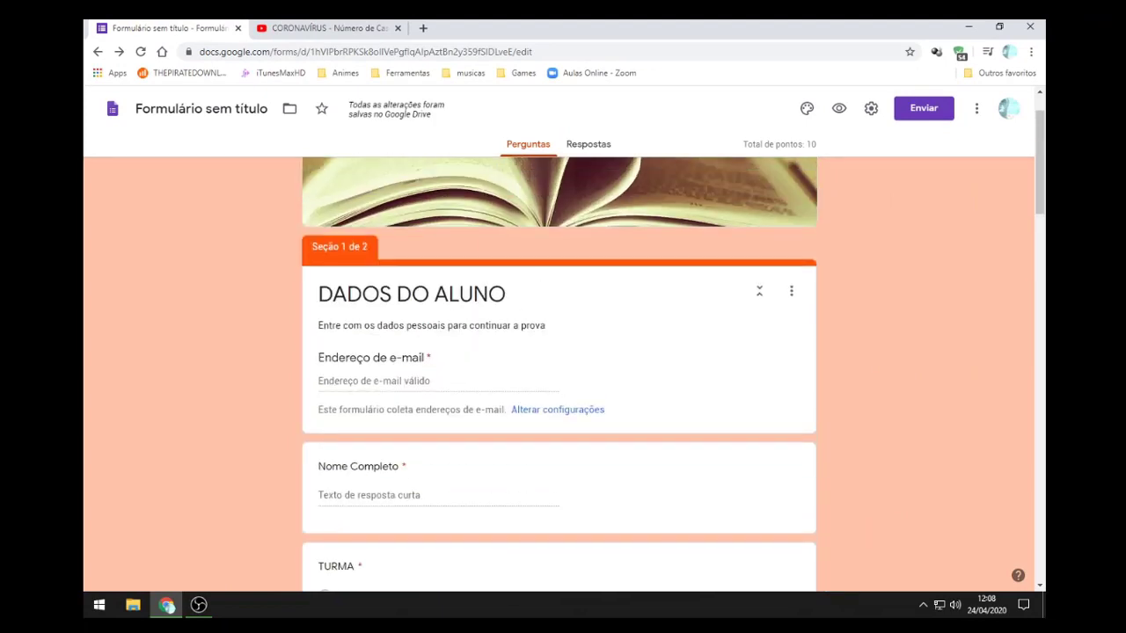
pyautogui.click(758, 291)
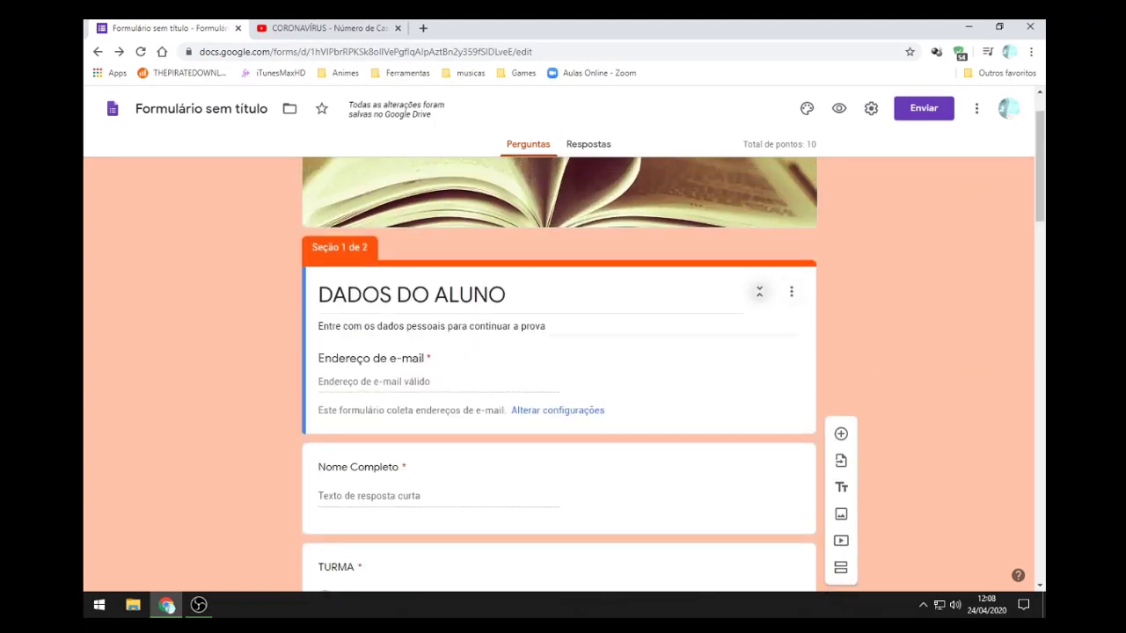
pyautogui.scroll(-4, 759, 291)
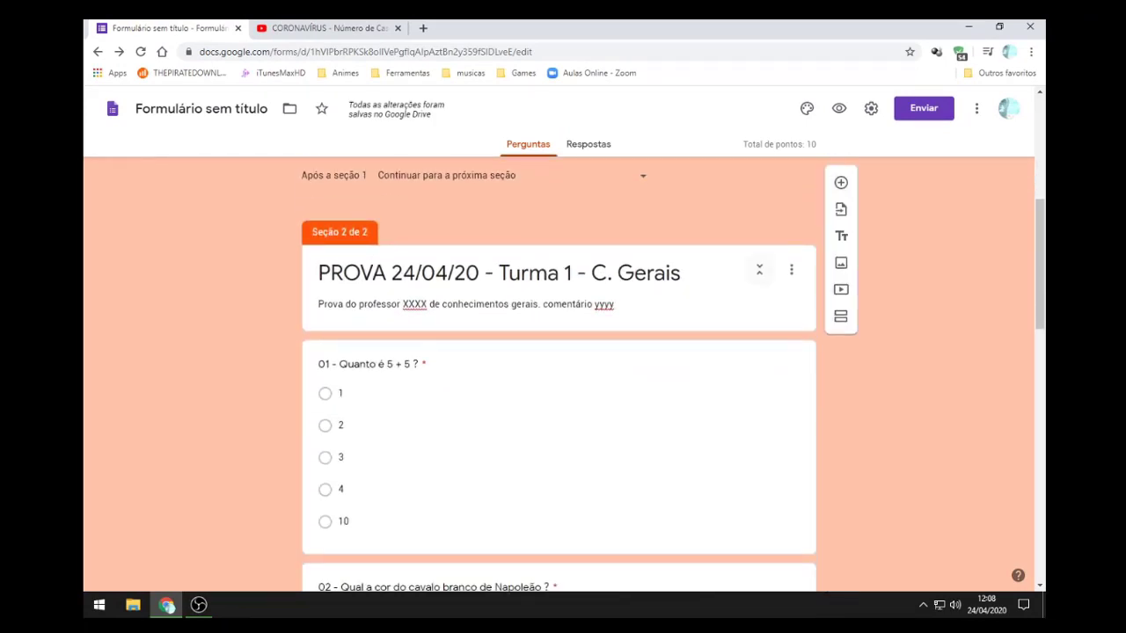
pyautogui.click(758, 270)
pyautogui.scroll(-2, 759, 304)
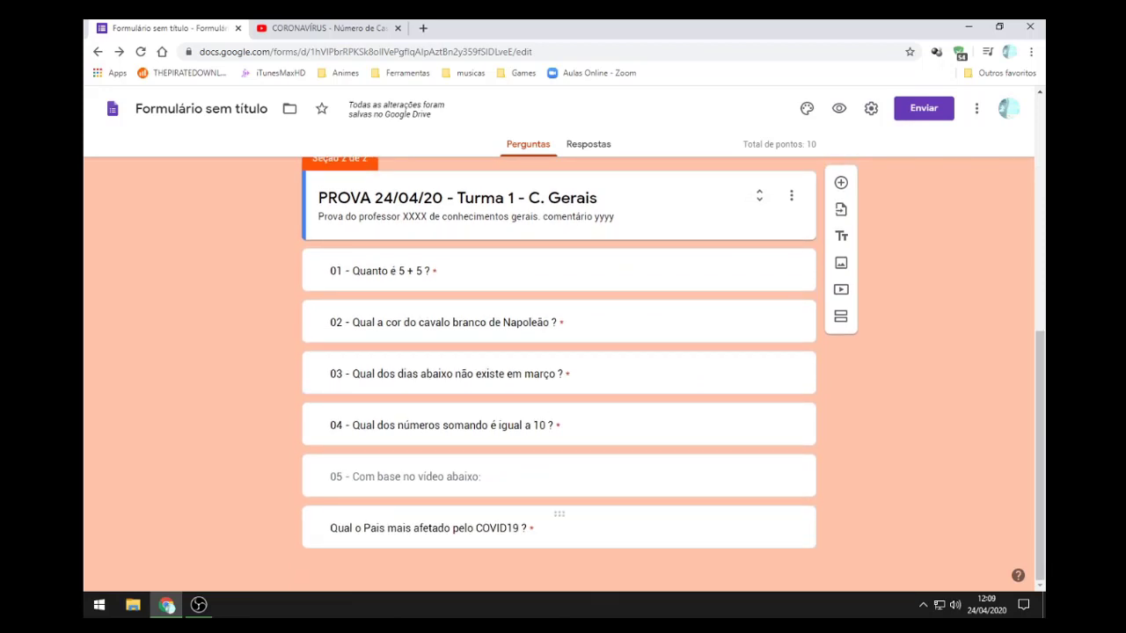
pyautogui.scroll(10, 558, 518)
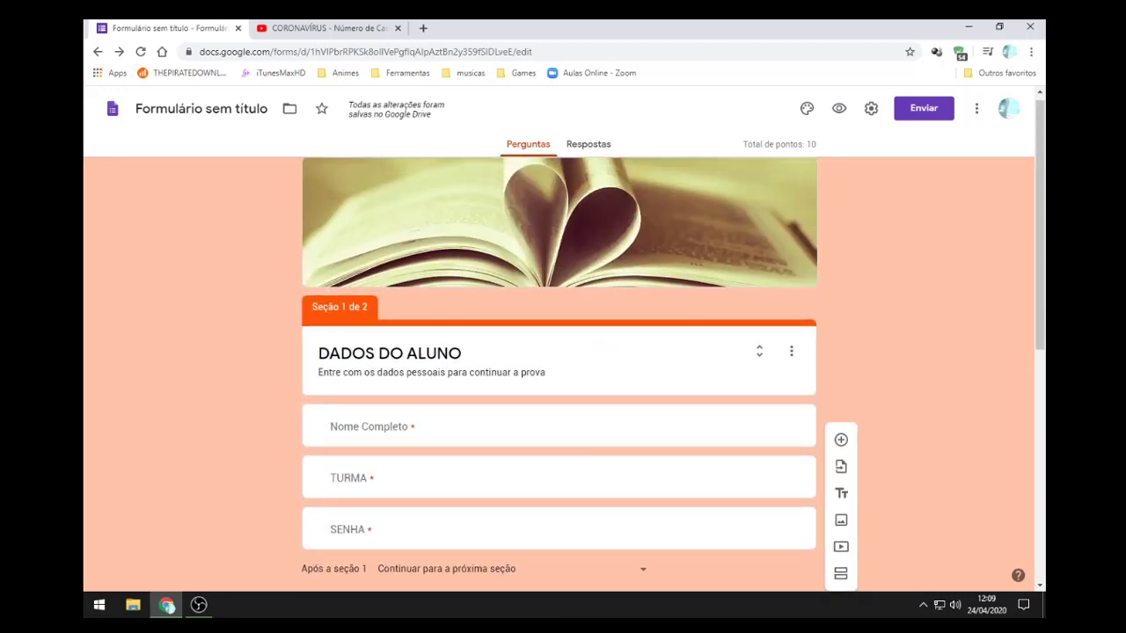
pyautogui.scroll(-3, 559, 369)
pyautogui.scroll(2, 558, 369)
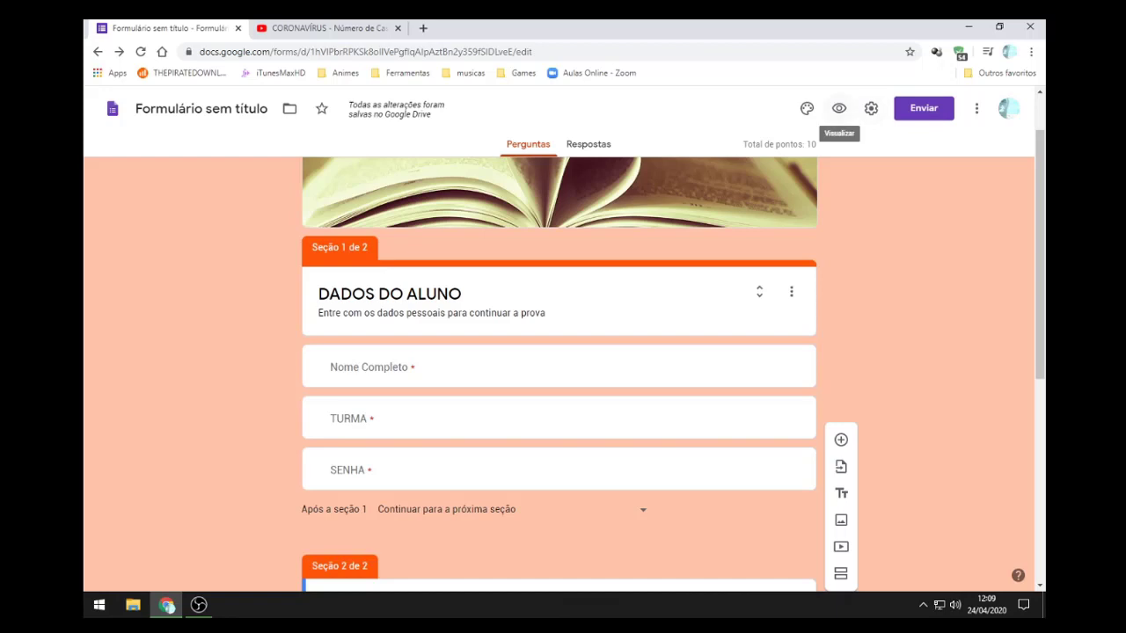
# Step: Preview the form as a respondent and scroll through it
pyautogui.click(839, 108)
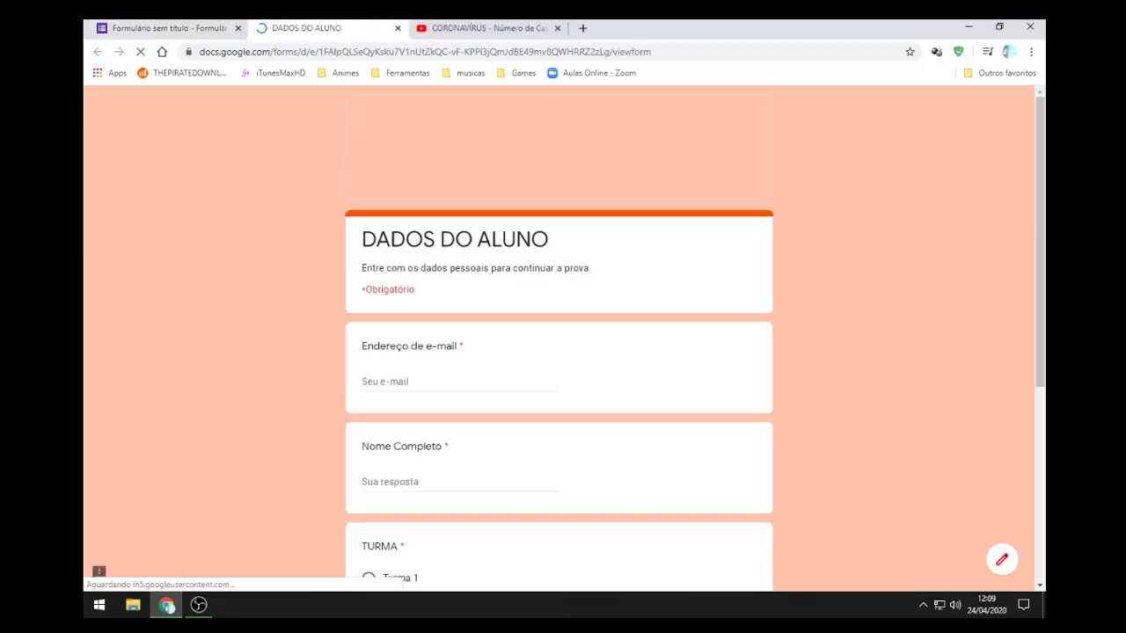
pyautogui.hotkey('ctrl', 'w')
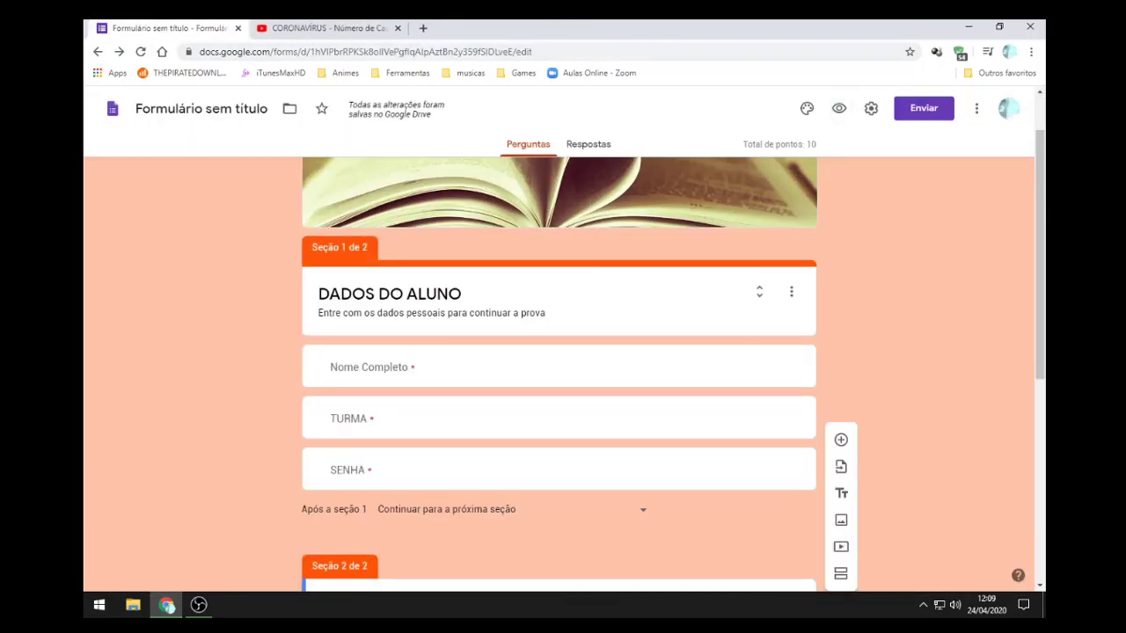
pyautogui.click(839, 108)
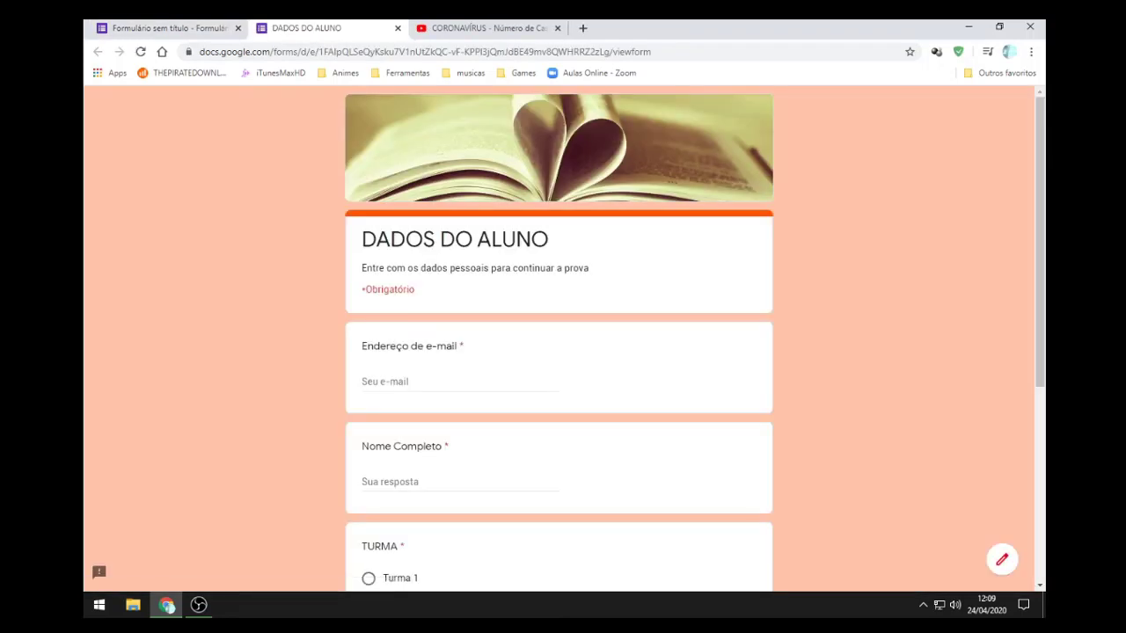
pyautogui.scroll(-4, 97, 557)
pyautogui.scroll(4, 97, 557)
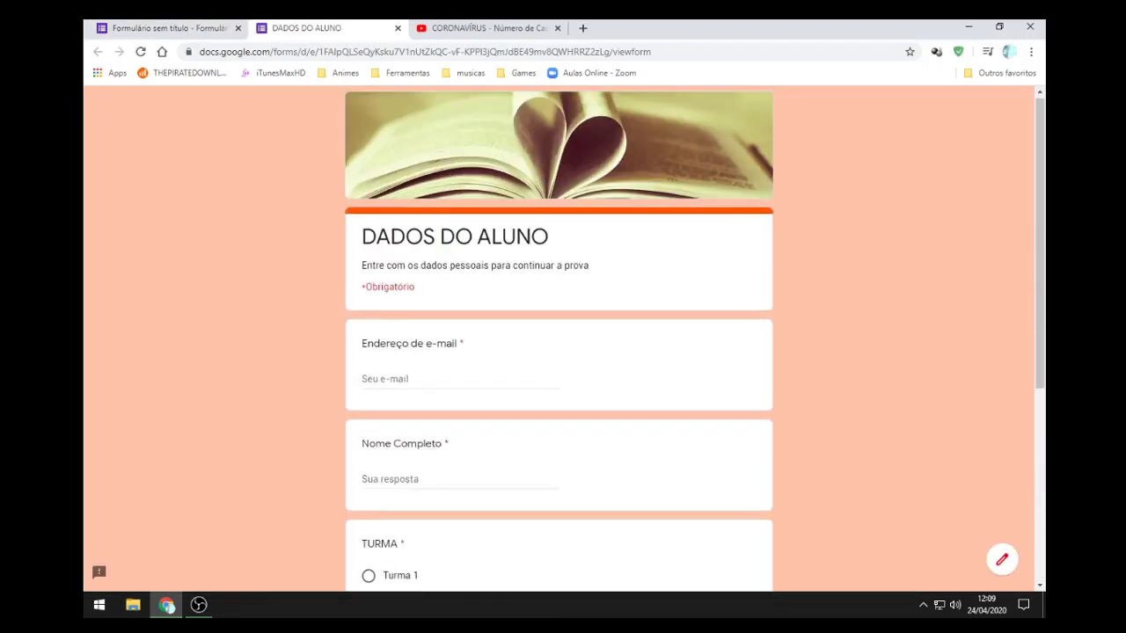
pyautogui.scroll(-4, 98, 558)
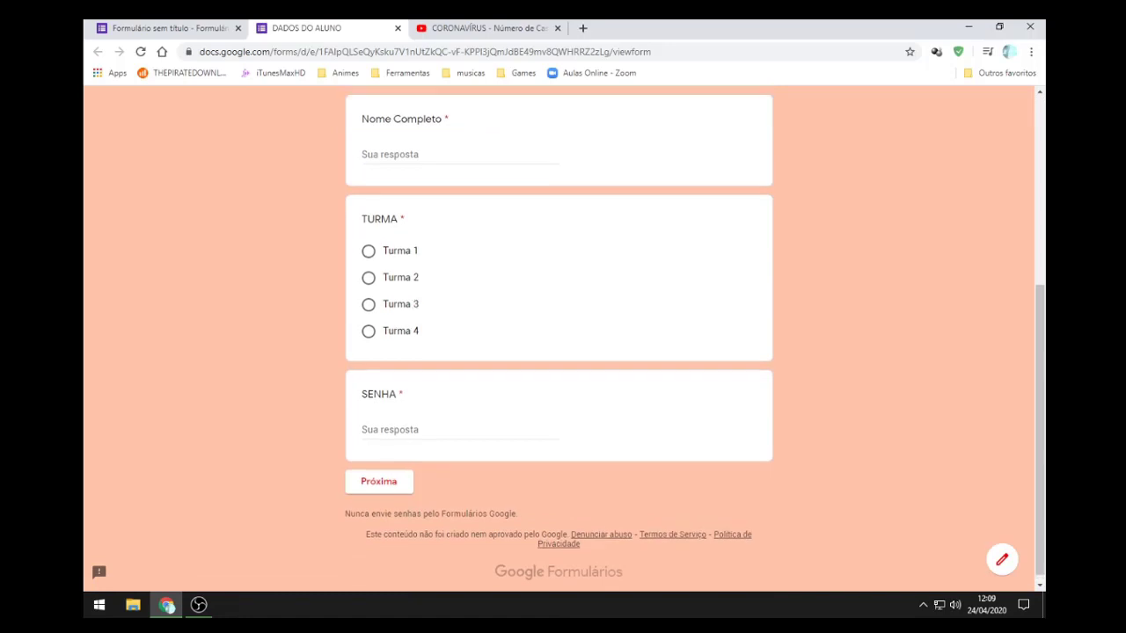
pyautogui.scroll(4, 98, 558)
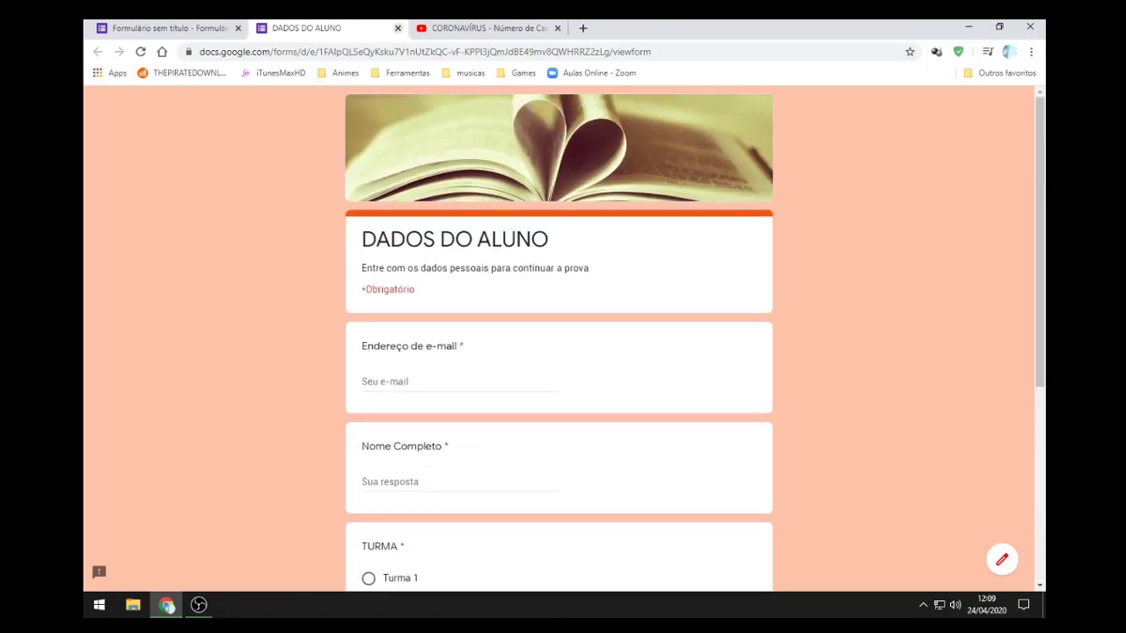
# Step: Close the student preview and the coronavirus YouTube tab
pyautogui.click(396, 29)
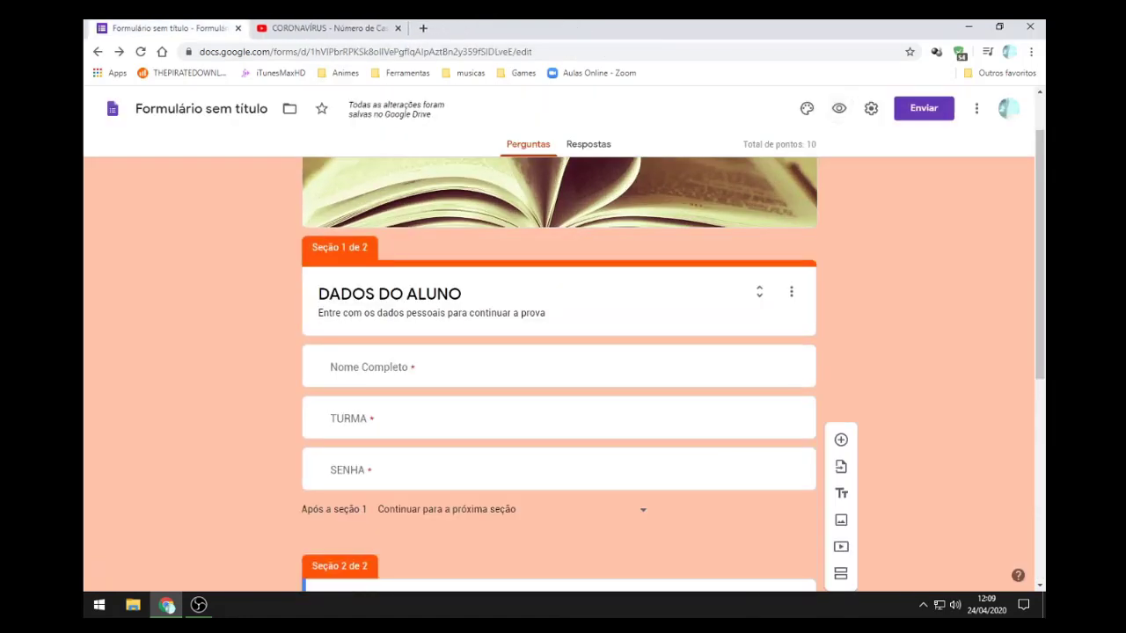
pyautogui.click(321, 28)
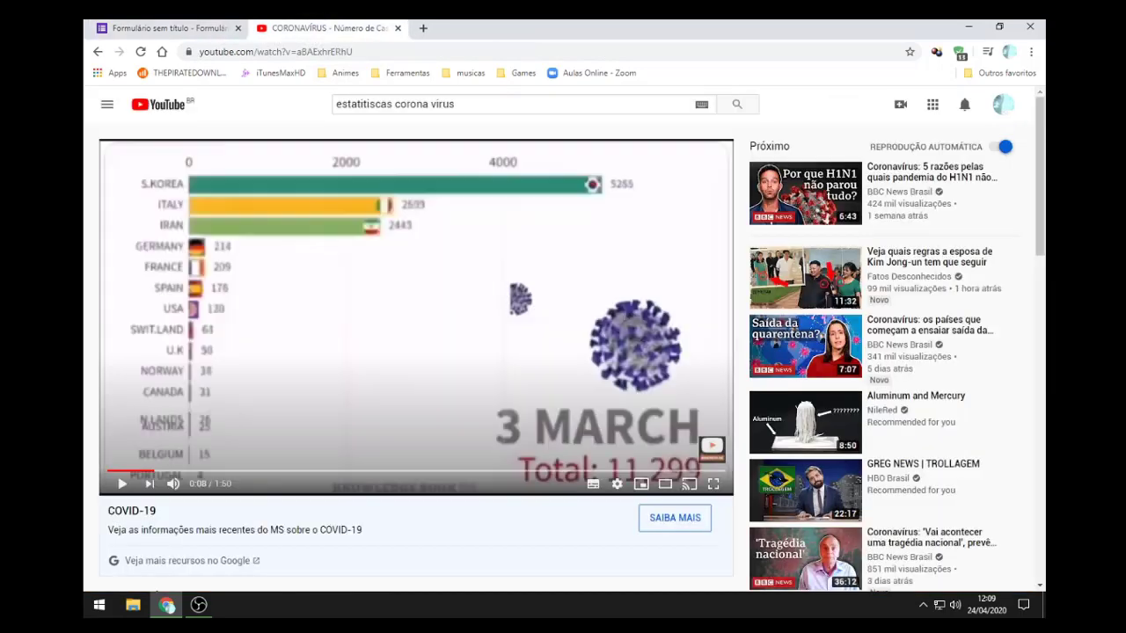
pyautogui.click(397, 28)
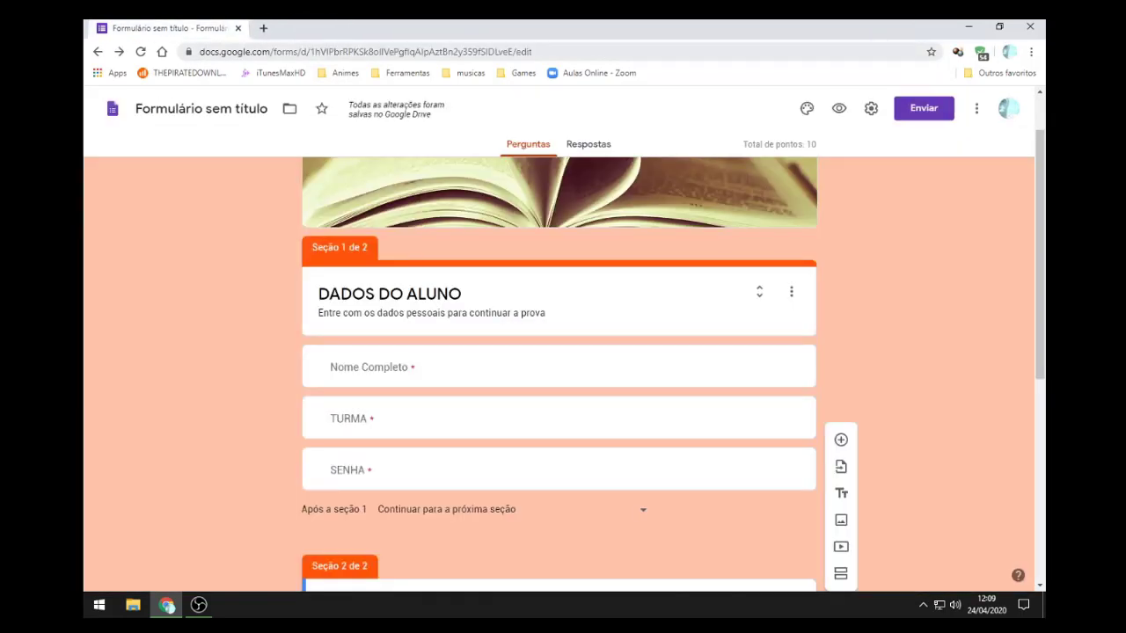
# Step: Open the Google Forms home page in a new tab via docs.google.com, then return to the editor
pyautogui.click(263, 29)
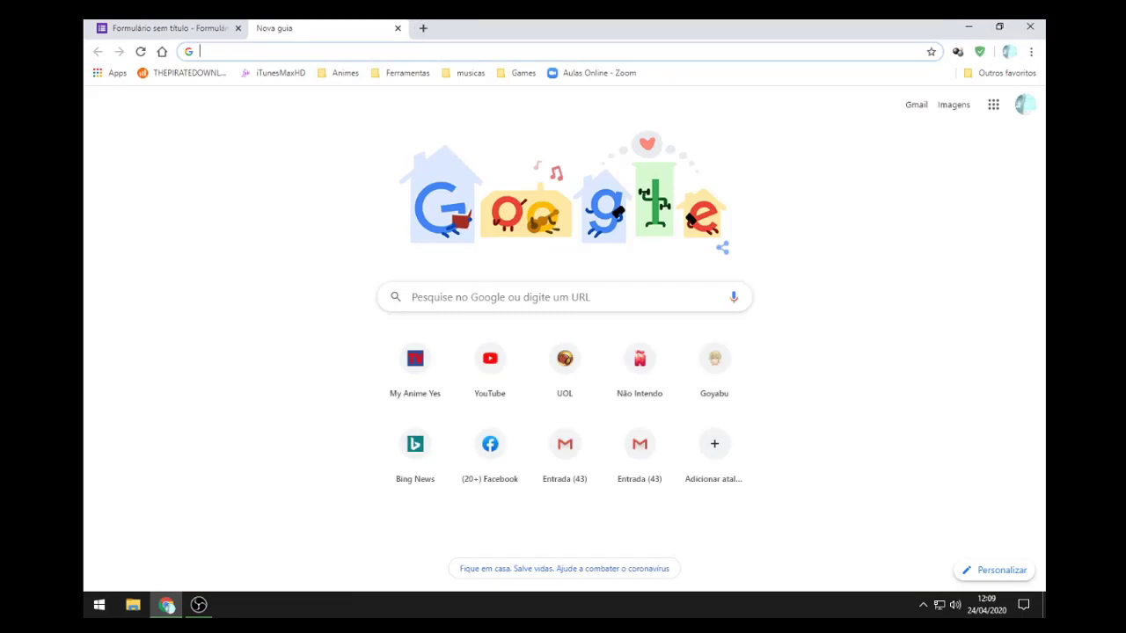
pyautogui.write('do')
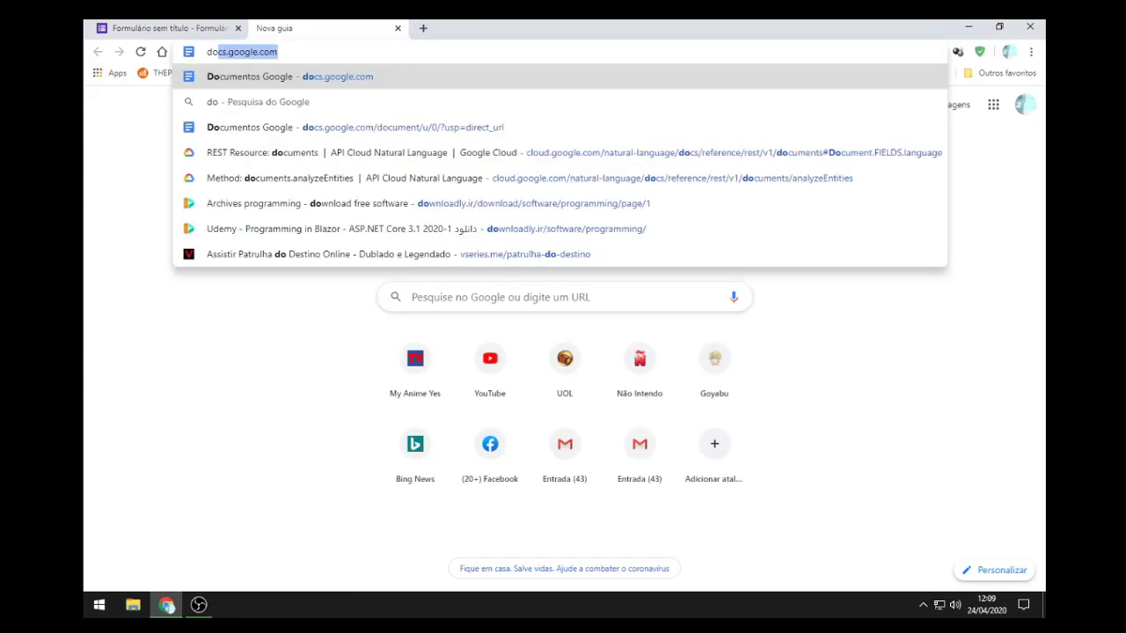
pyautogui.press('Right')
pyautogui.press('Return')
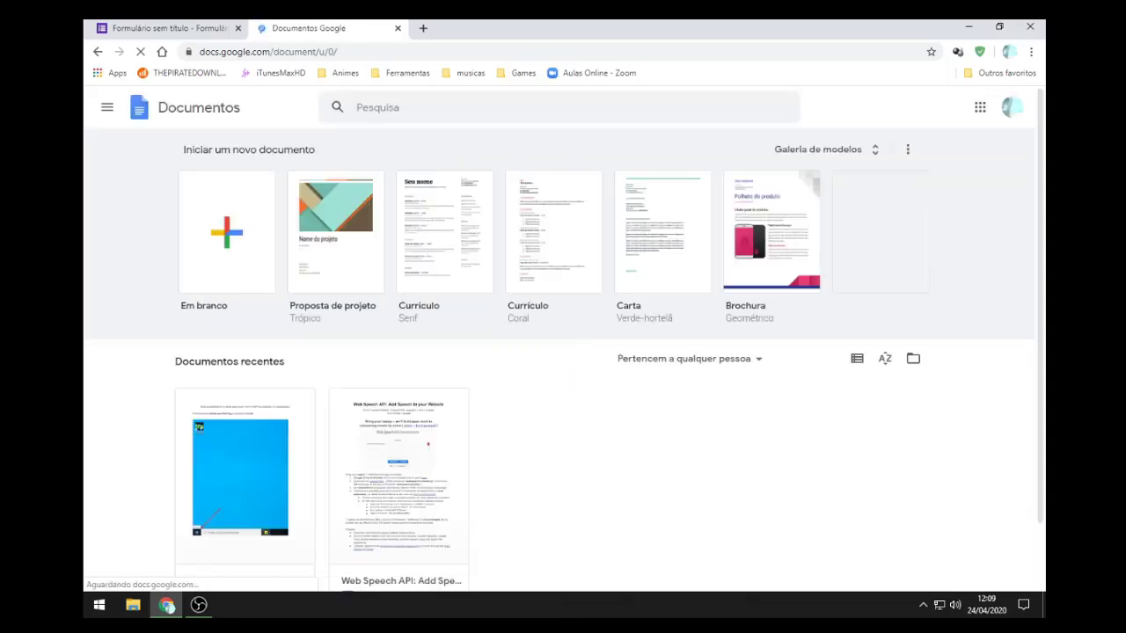
pyautogui.click(106, 107)
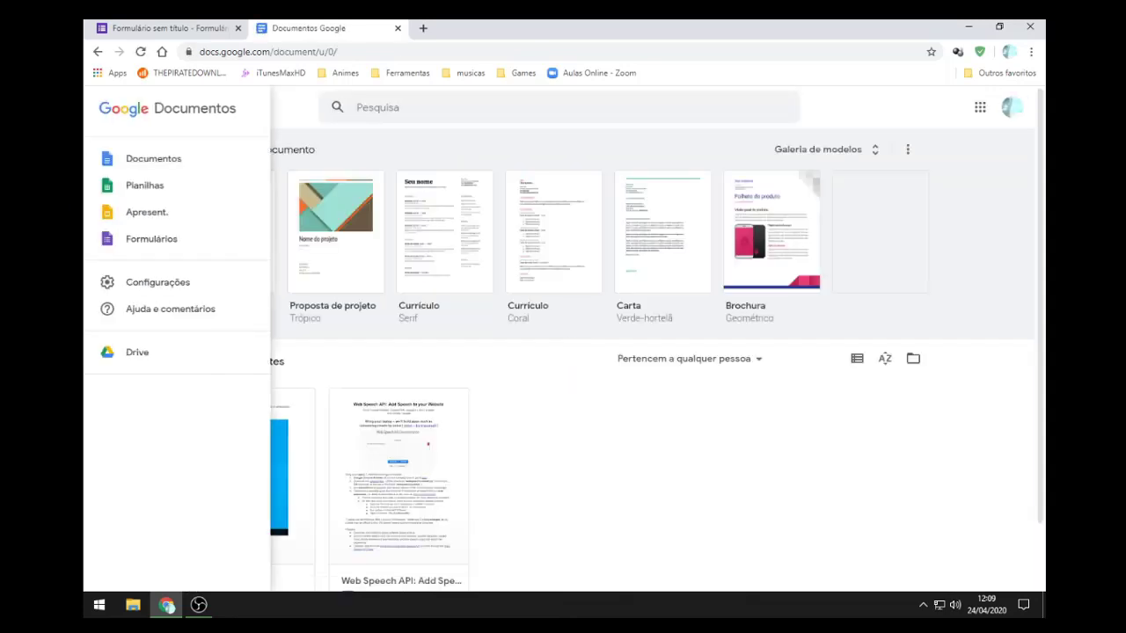
pyautogui.click(151, 238)
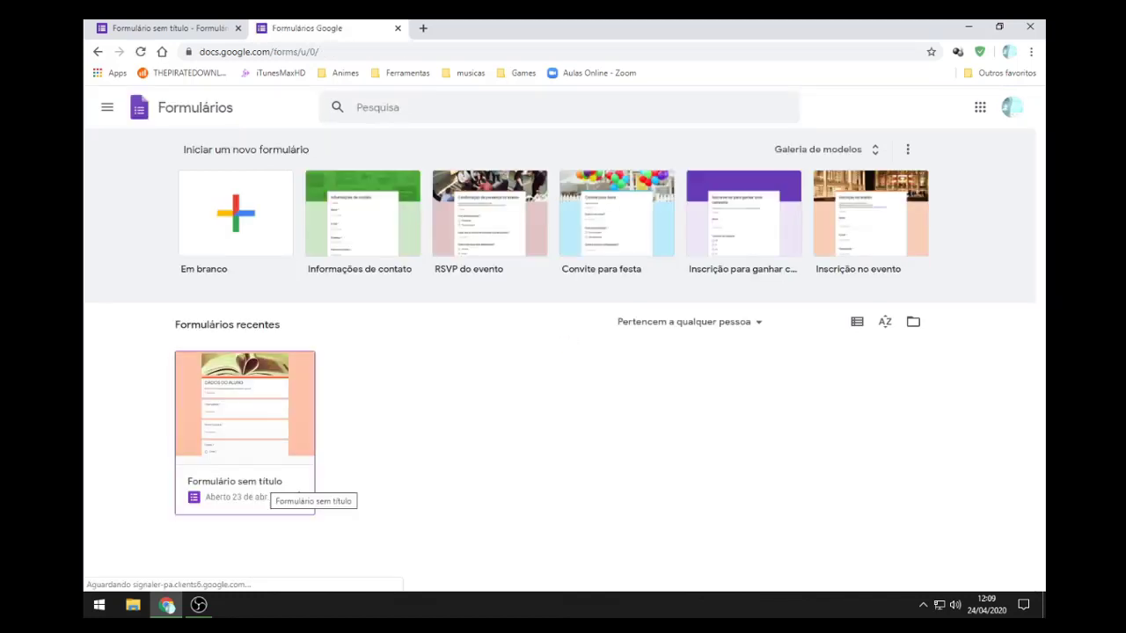
pyautogui.click(299, 497)
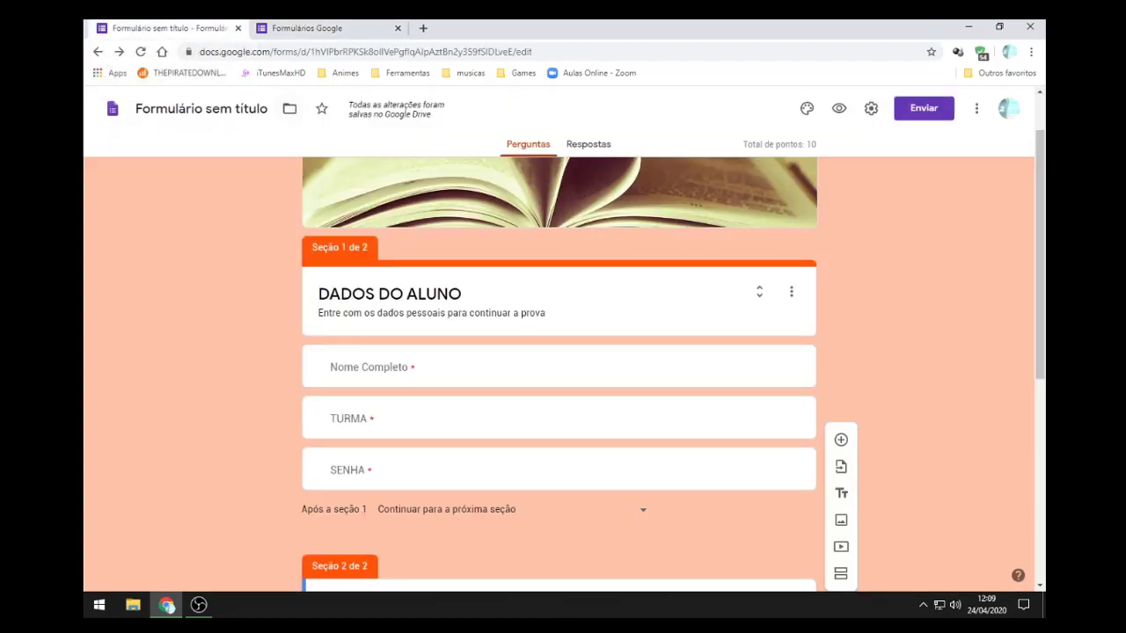
pyautogui.hotkey('ctrl', 'Tab')
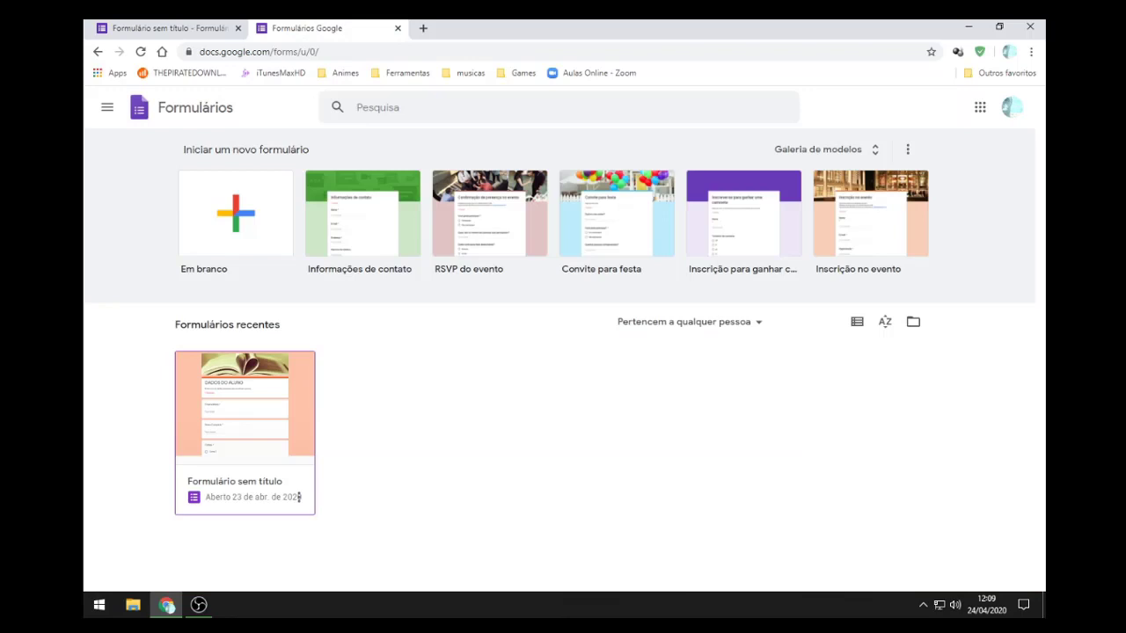
pyautogui.click(298, 497)
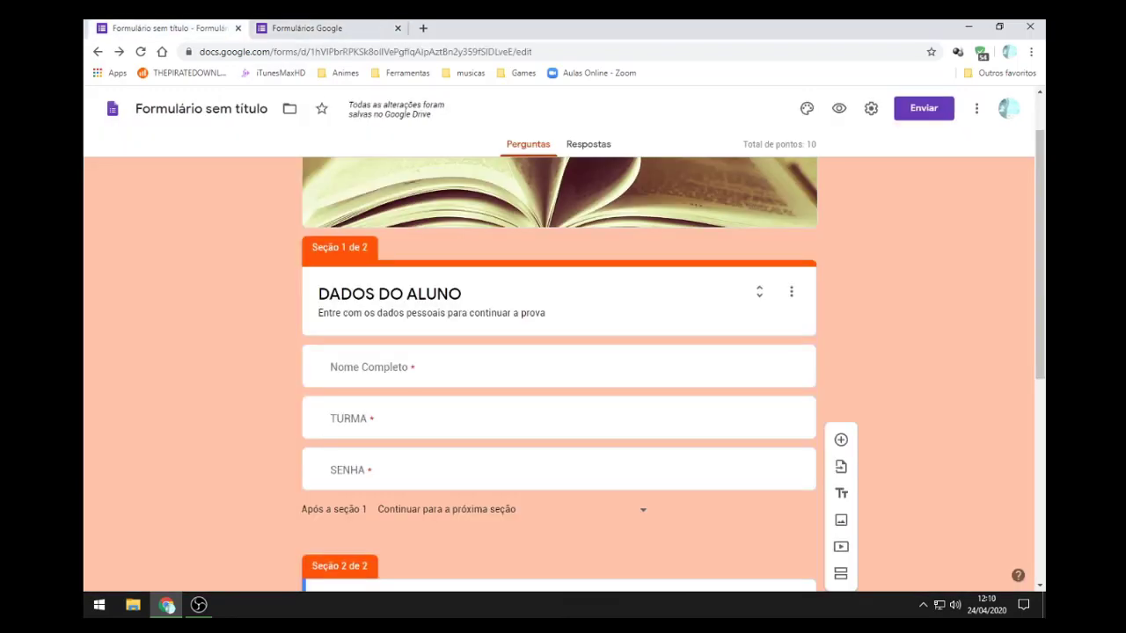
# Step: Rename the form file to 'PROVA1-T1-C.Gerais'
pyautogui.click(199, 109)
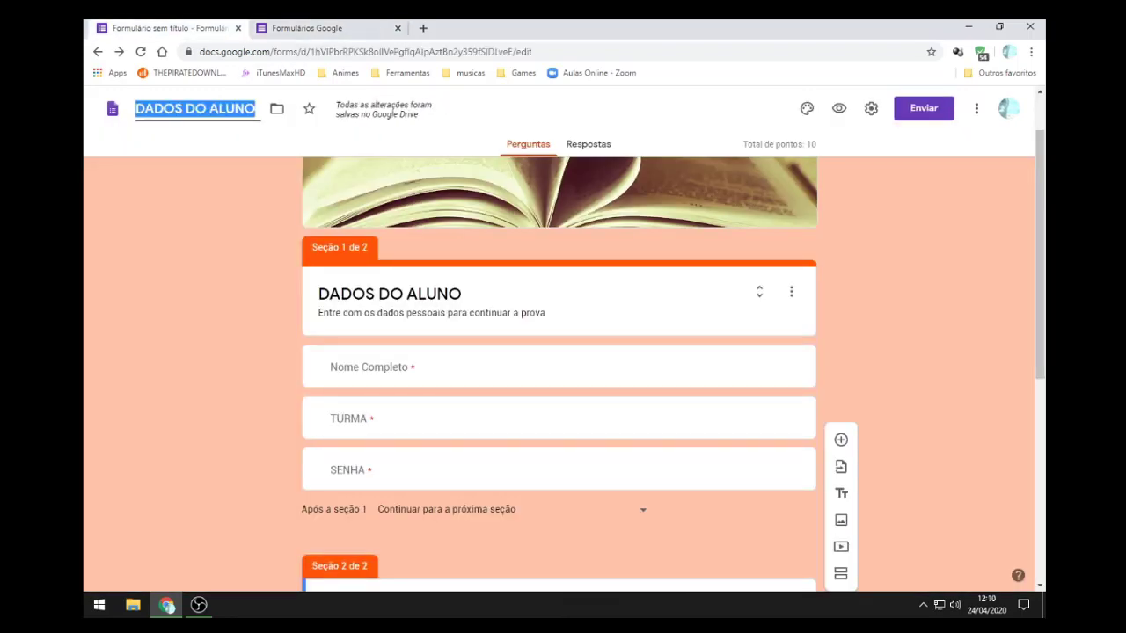
pyautogui.press('Return')
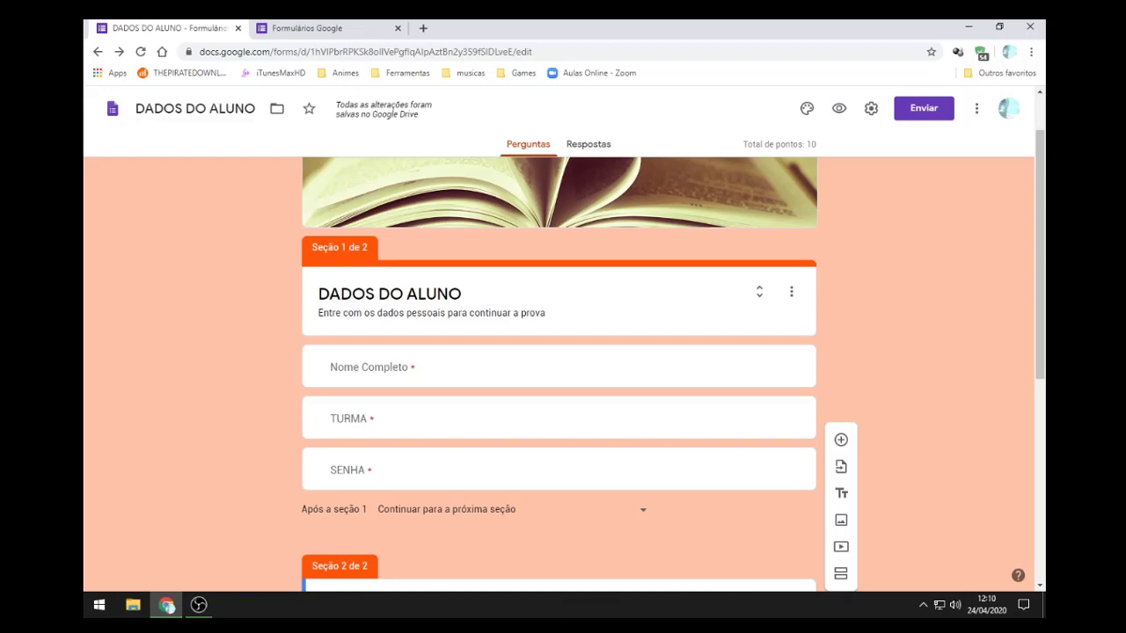
pyautogui.click(234, 108)
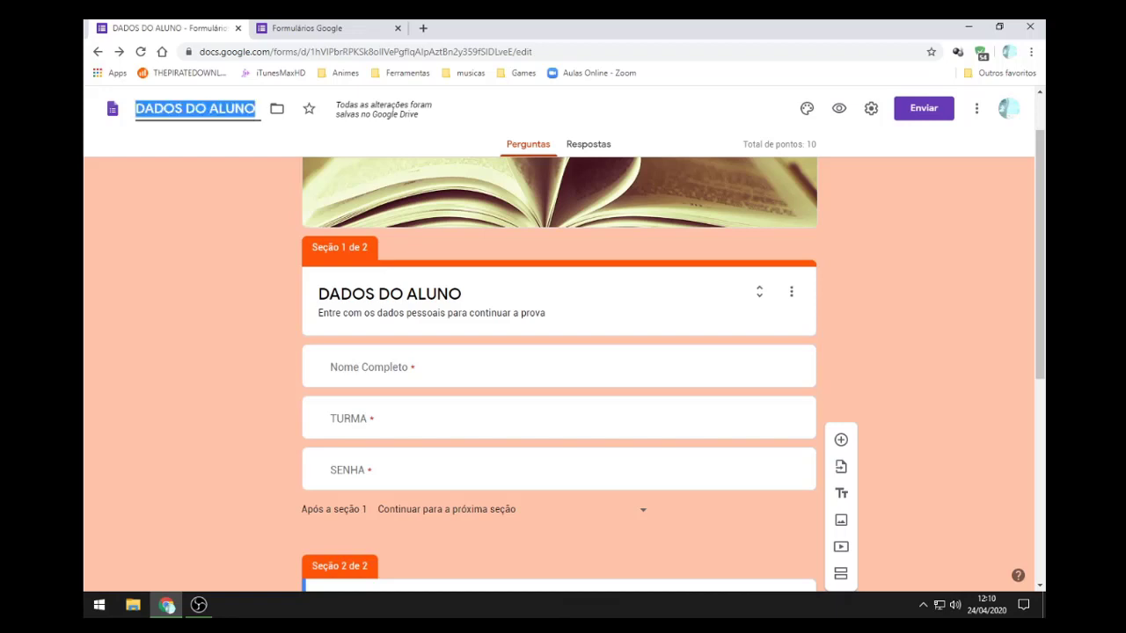
pyautogui.write('PROVA')
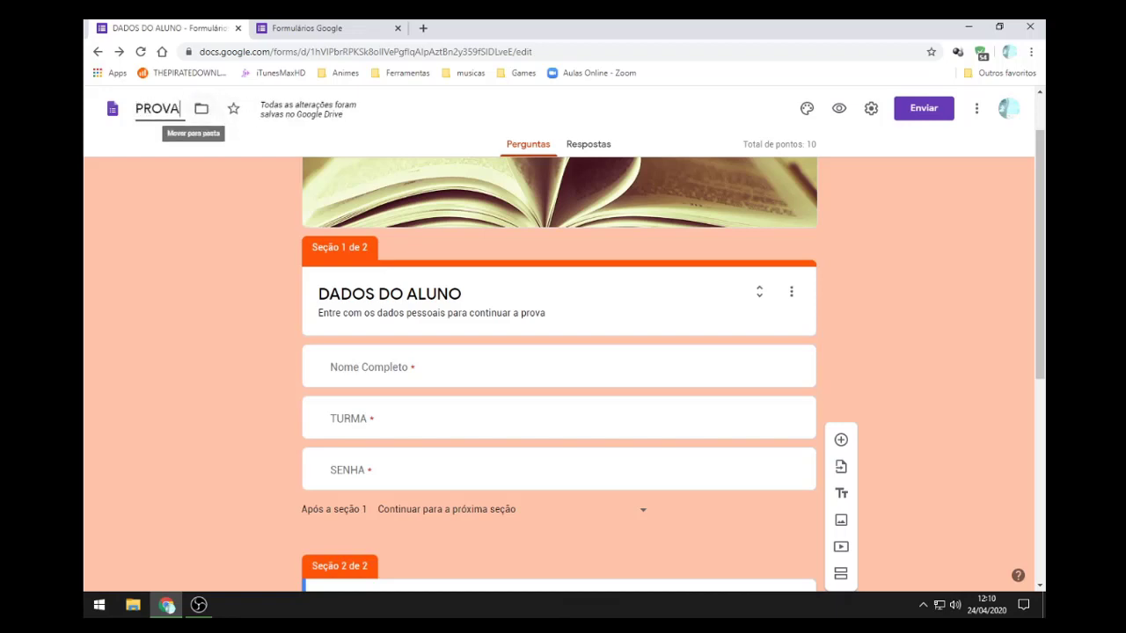
pyautogui.write('1-')
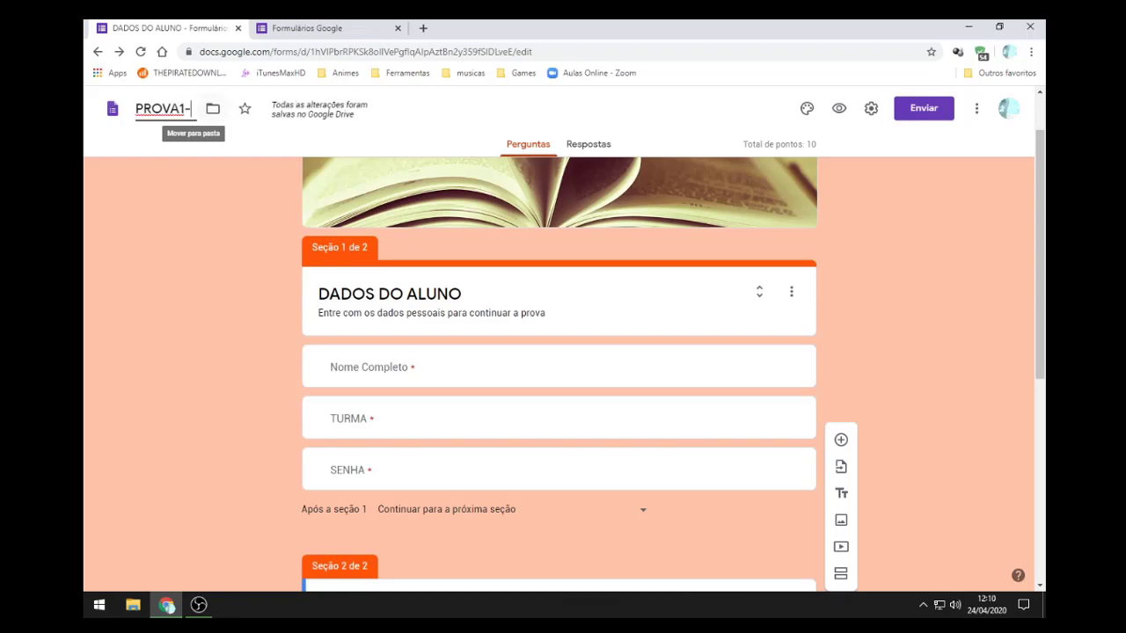
pyautogui.scroll(-2, 559, 370)
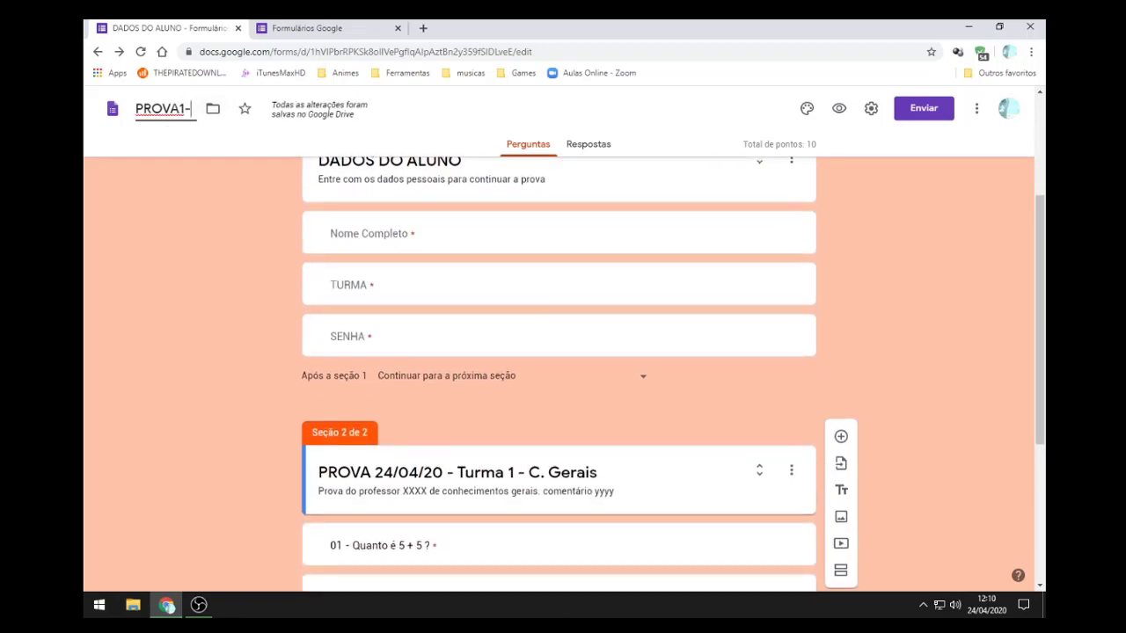
pyautogui.scroll(2, 559, 370)
pyautogui.write('T')
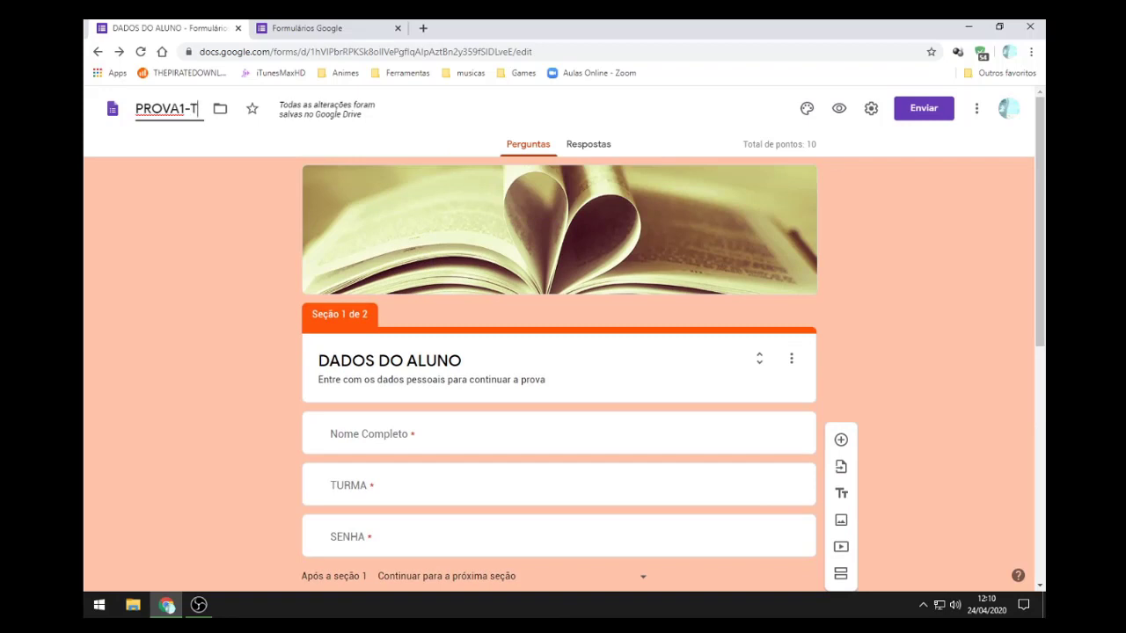
pyautogui.write('1-')
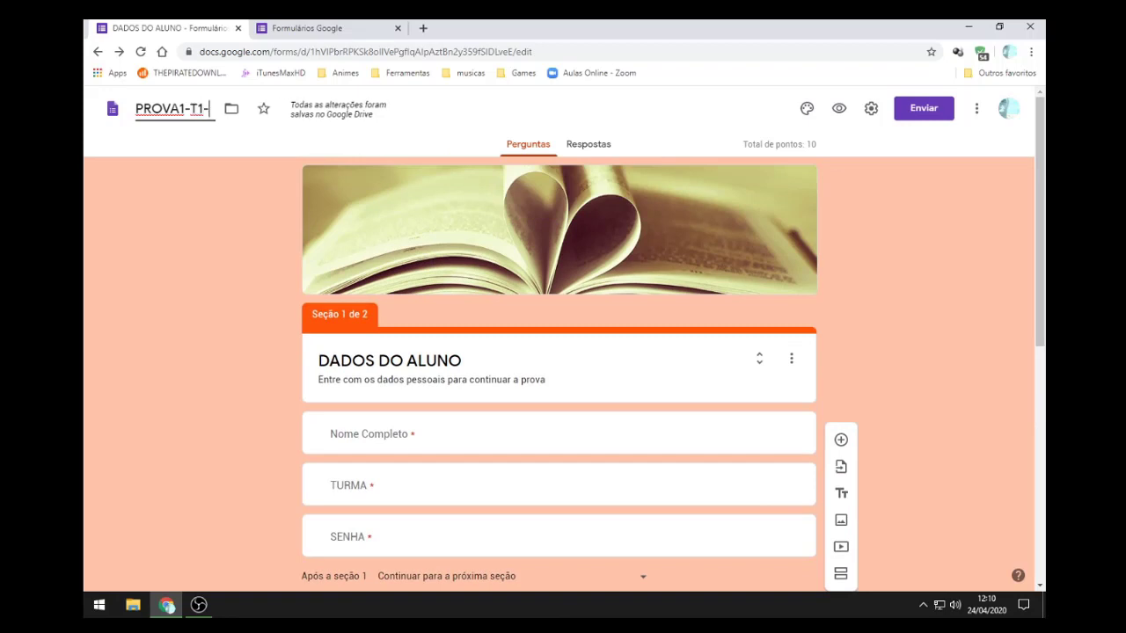
pyautogui.scroll(-2, 559, 369)
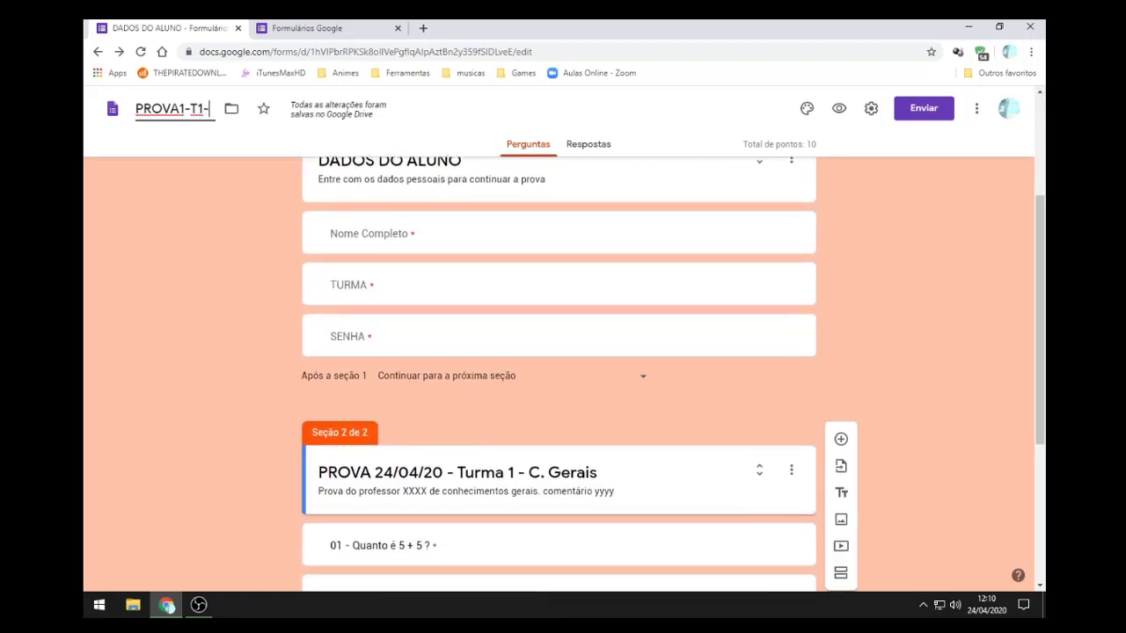
pyautogui.scroll(2, 559, 369)
pyautogui.write('C.')
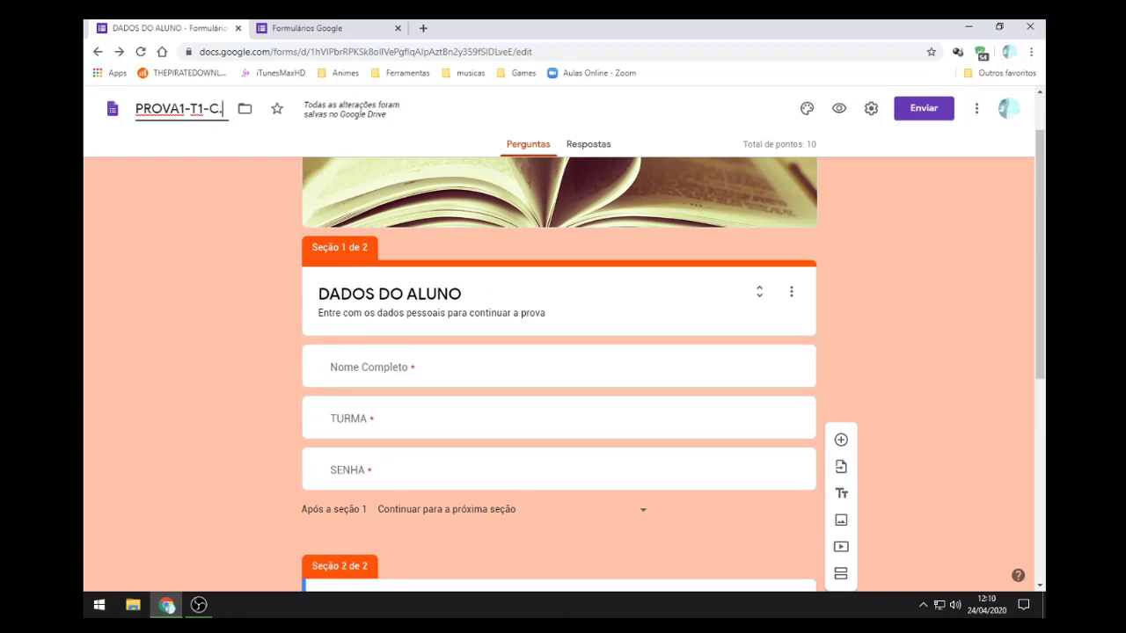
pyautogui.write('Gerais')
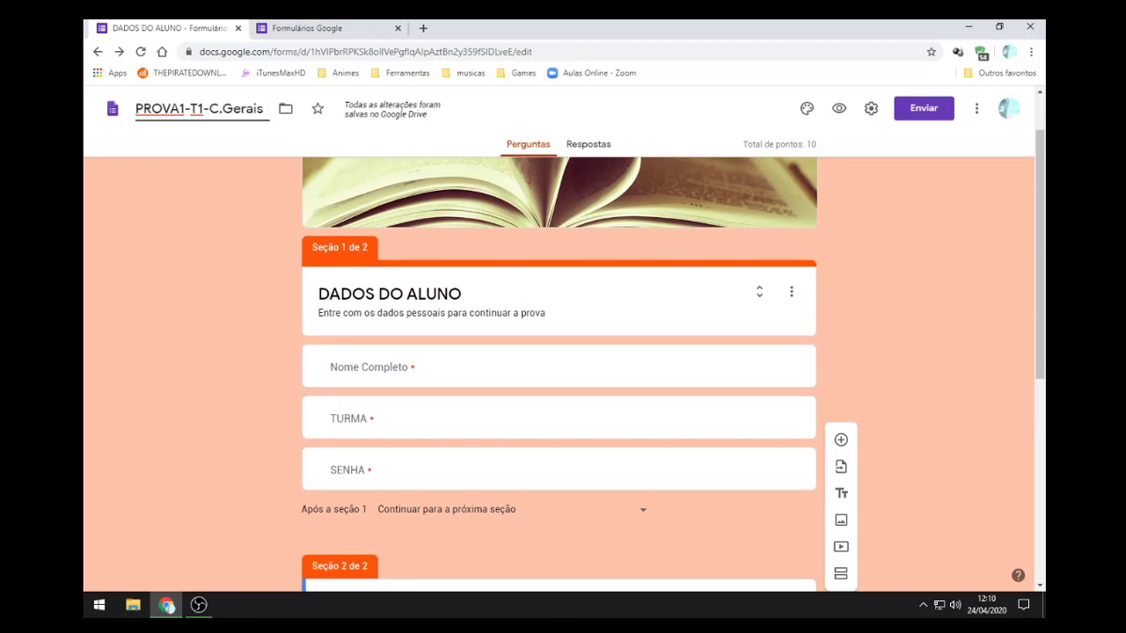
pyautogui.press('Return')
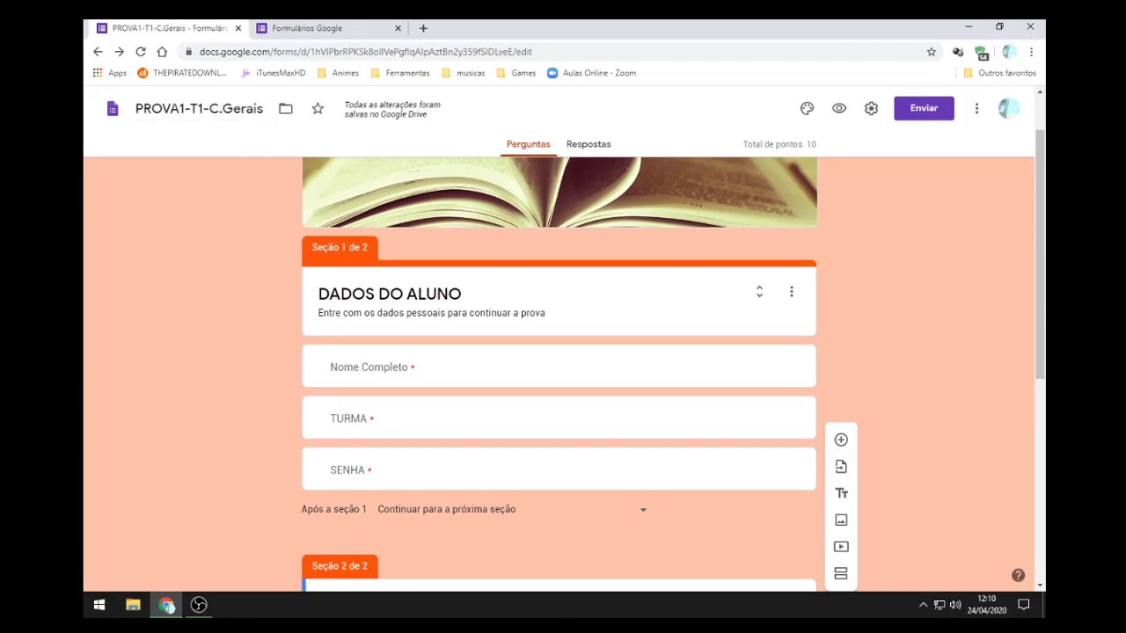
pyautogui.click(204, 109)
pyautogui.press('Return')
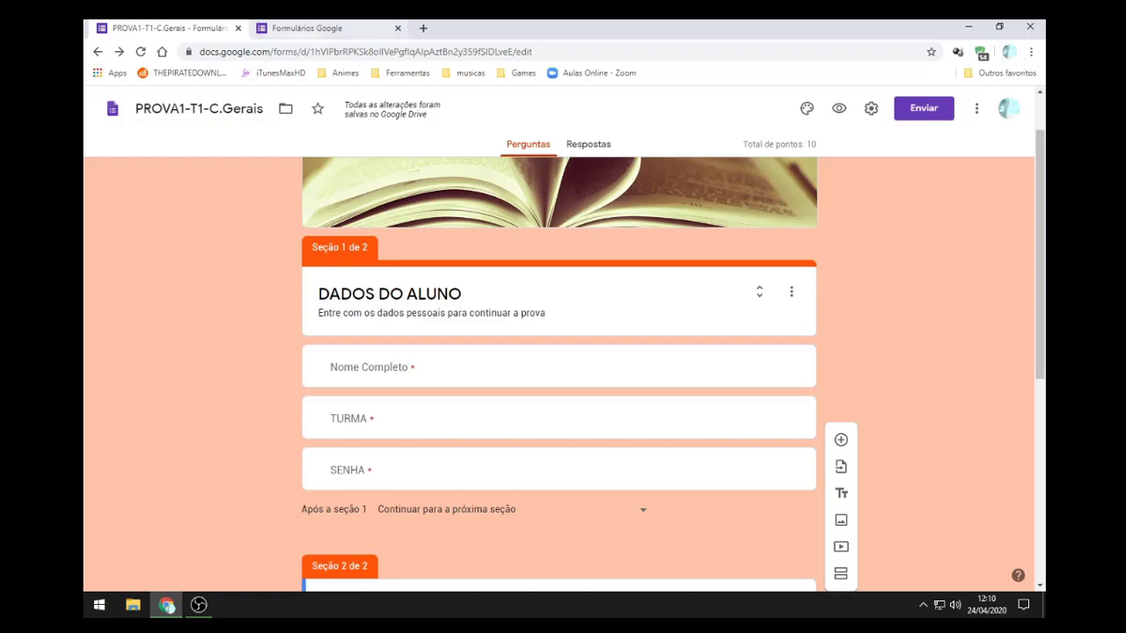
pyautogui.click(307, 29)
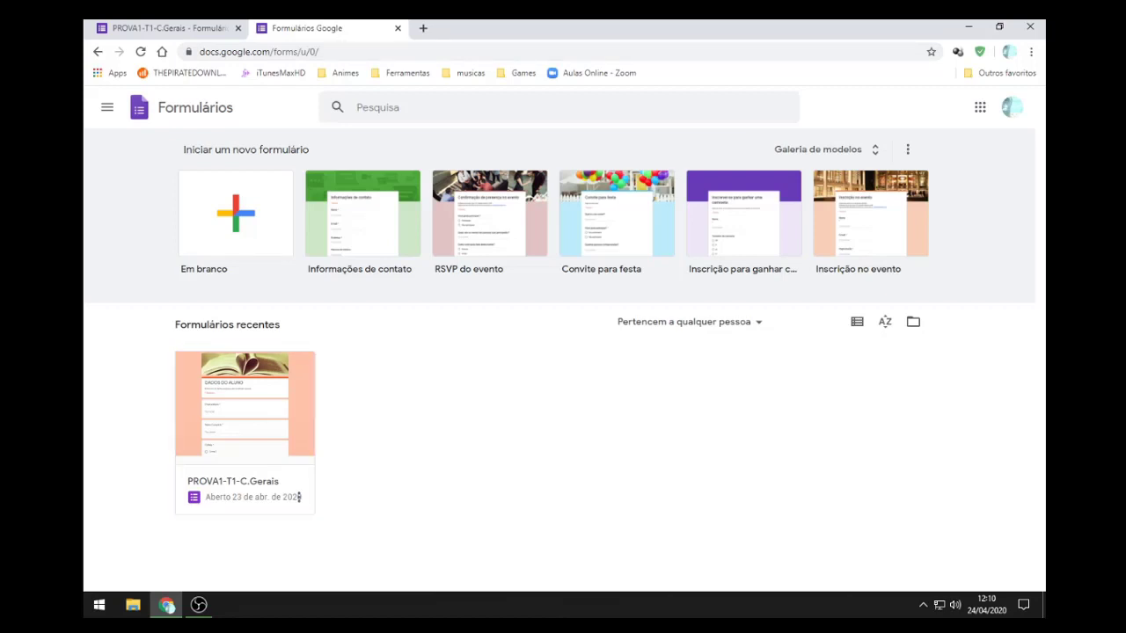
pyautogui.click(299, 497)
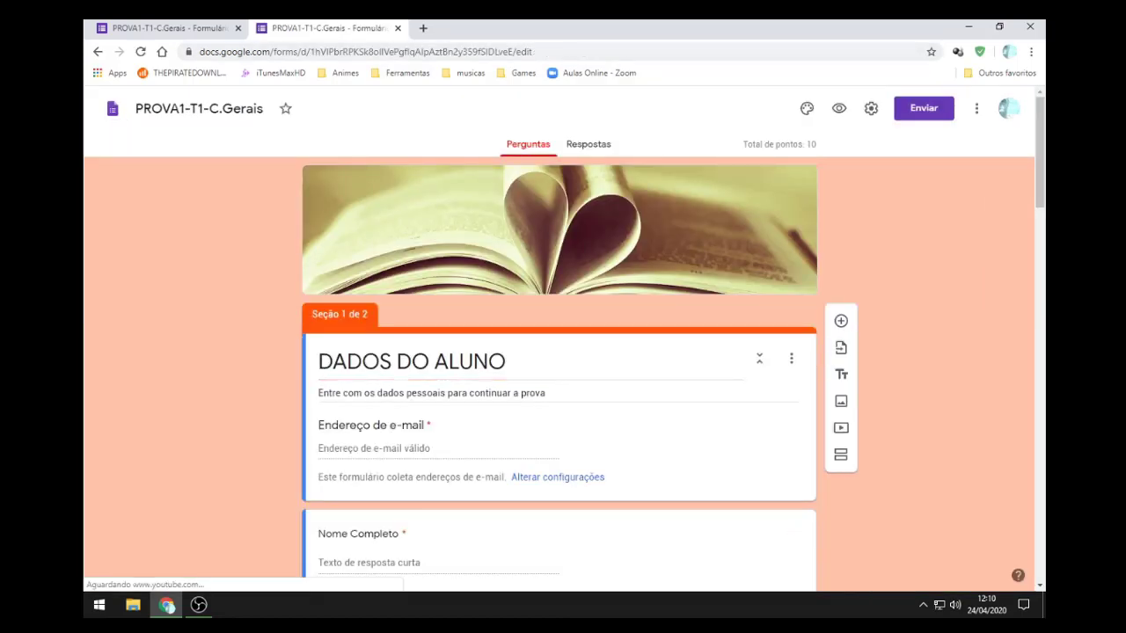
pyautogui.scroll(-5, 559, 369)
pyautogui.scroll(-2, 559, 369)
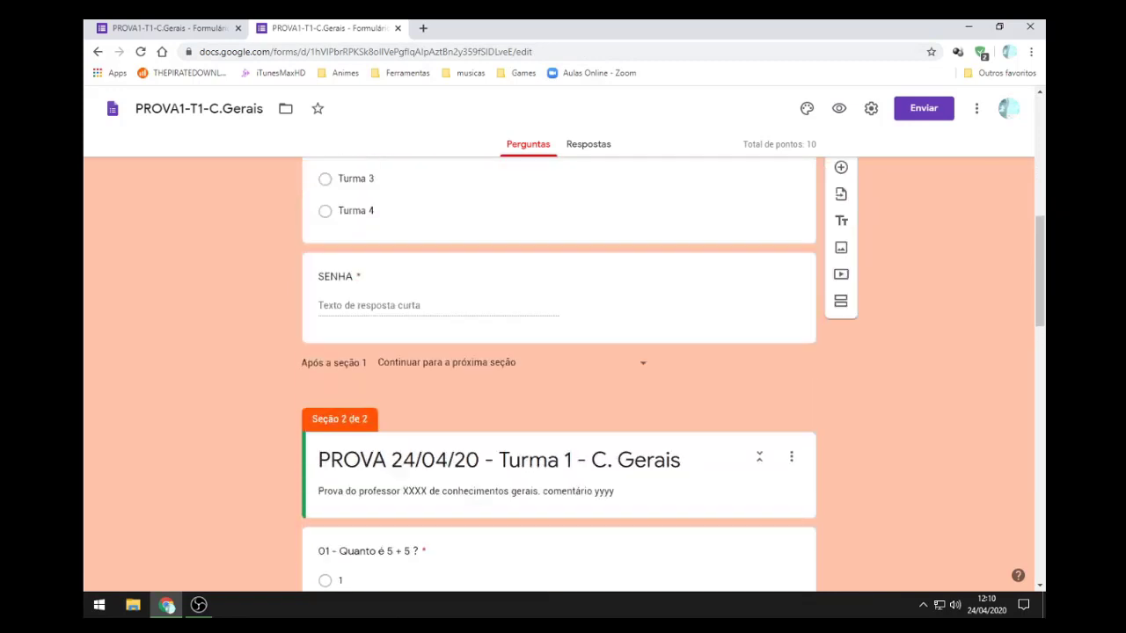
pyautogui.scroll(8, 559, 369)
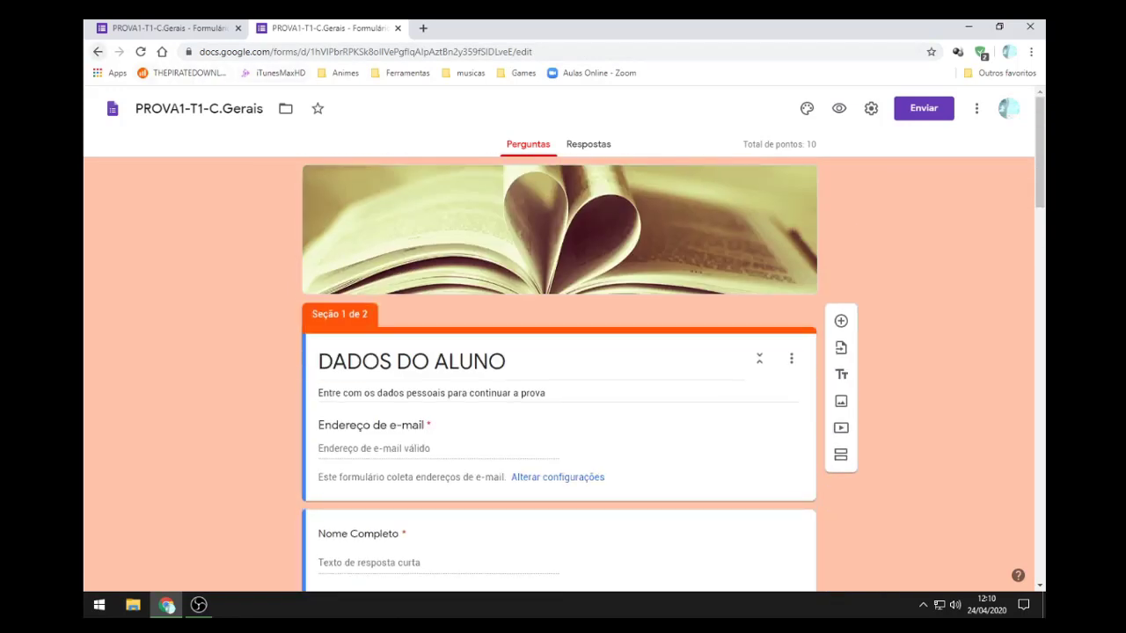
pyautogui.click(97, 52)
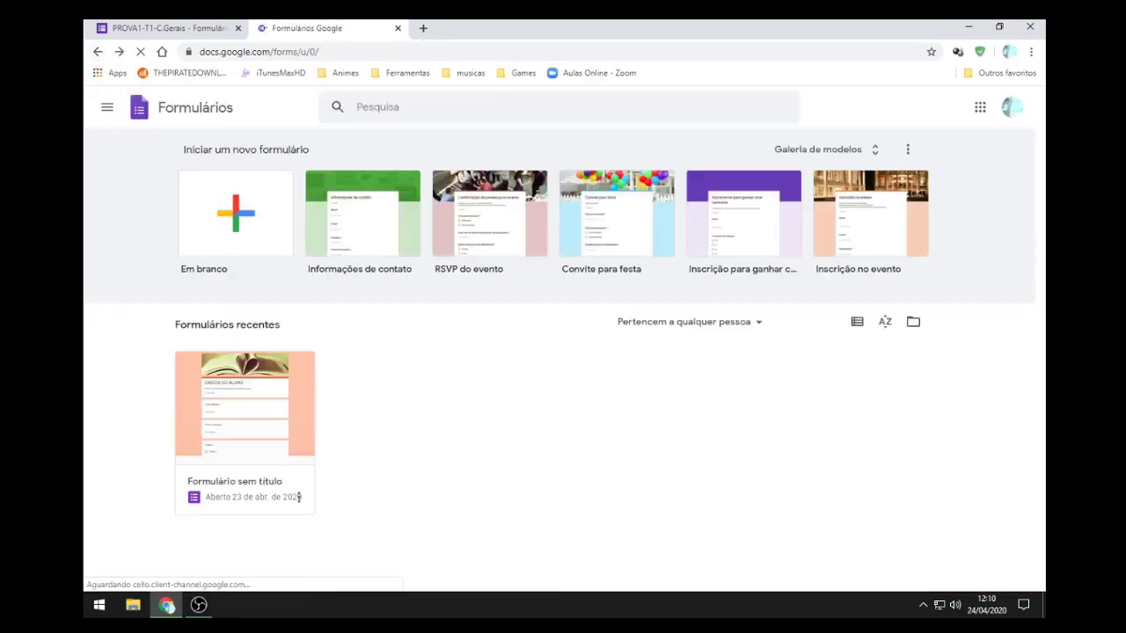
pyautogui.click(299, 497)
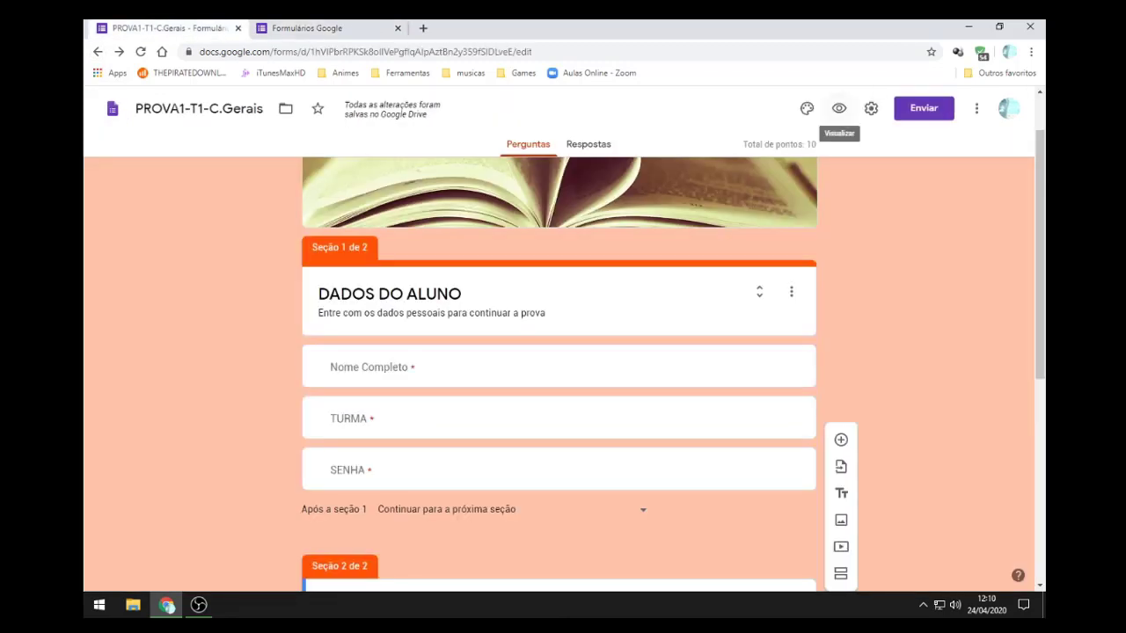
# Step: Open the DADOS DO ALUNO form's student preview in its own tab and select its web address
pyautogui.click(838, 108)
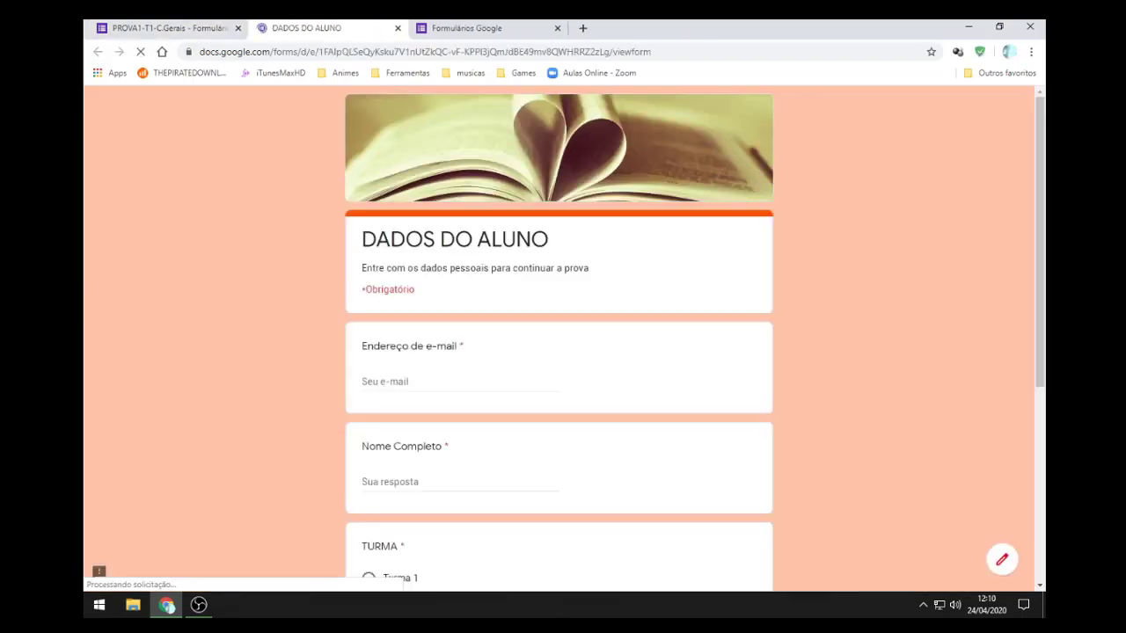
pyautogui.hotkey('ctrl', 'l')
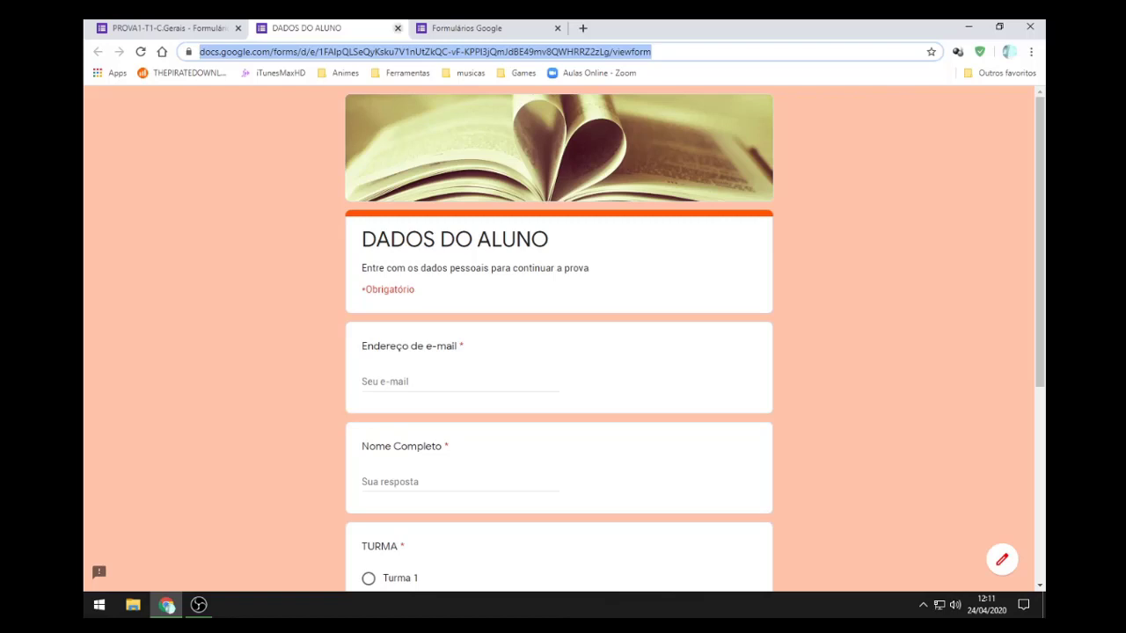
pyautogui.click(398, 28)
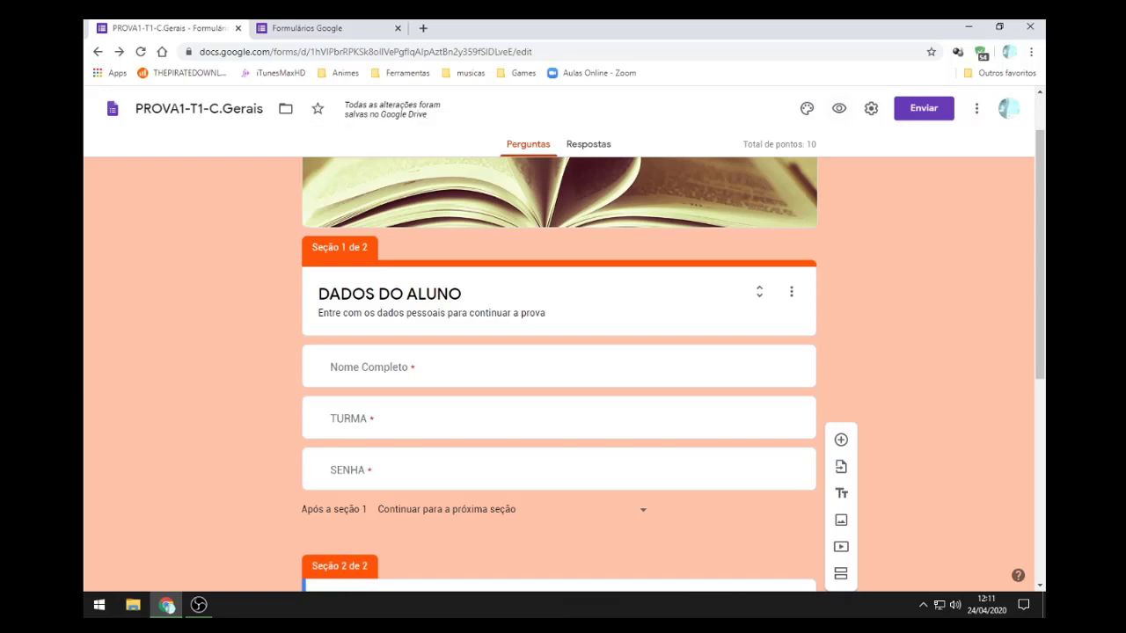
pyautogui.click(839, 108)
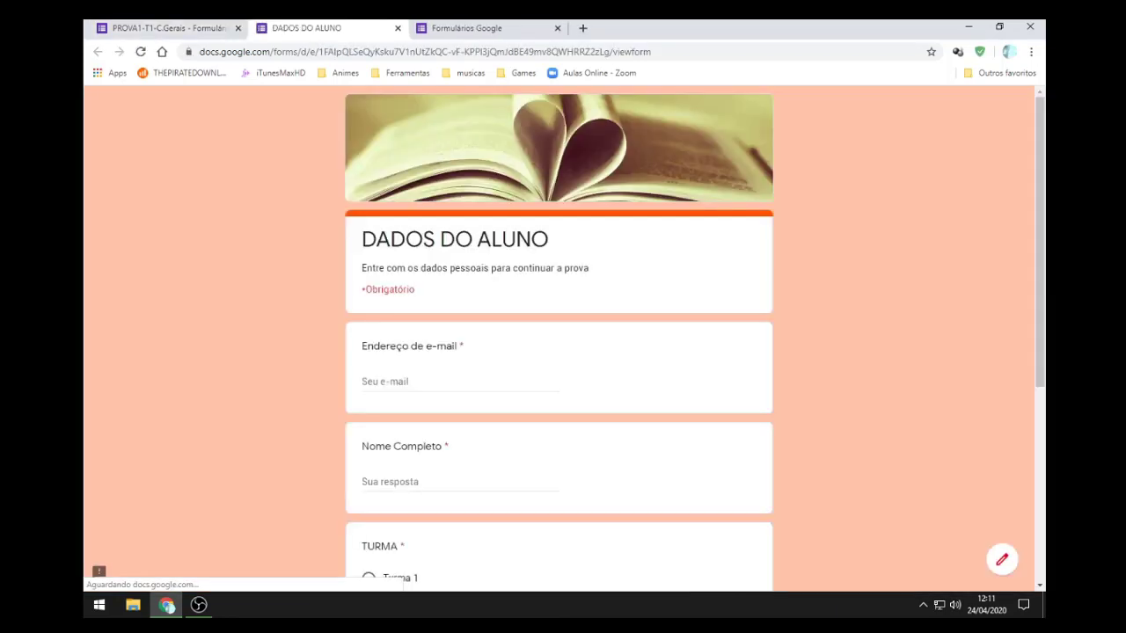
pyautogui.hotkey('ctrl', 'l')
pyautogui.click(98, 557)
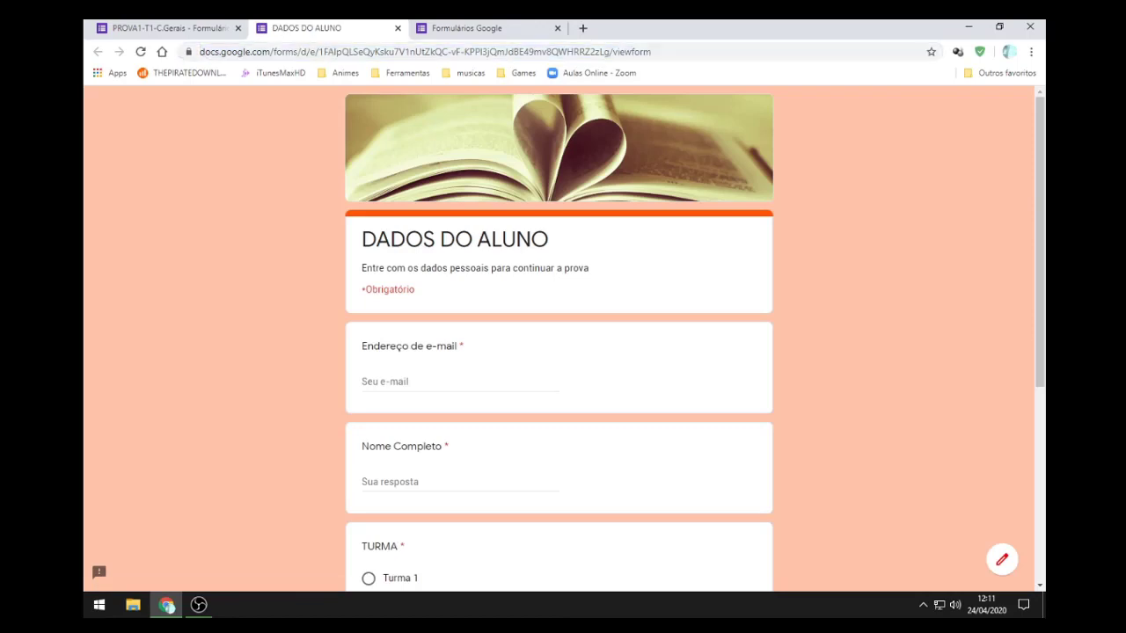
pyautogui.scroll(-4, 97, 557)
pyautogui.scroll(4, 98, 558)
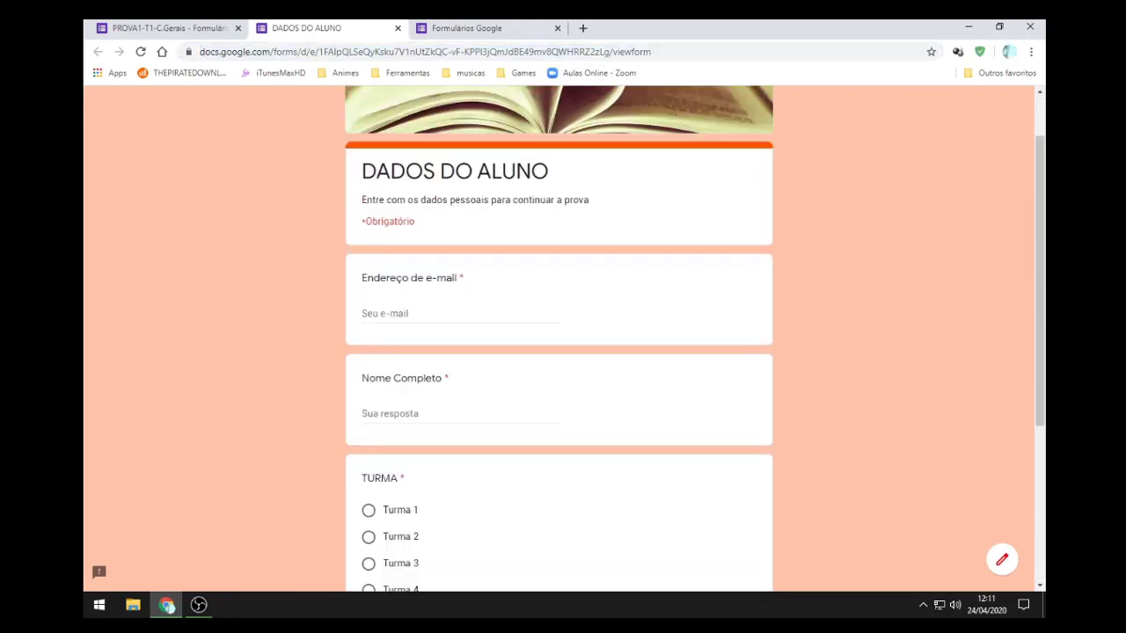
pyautogui.hotkey('ctrl', 'l')
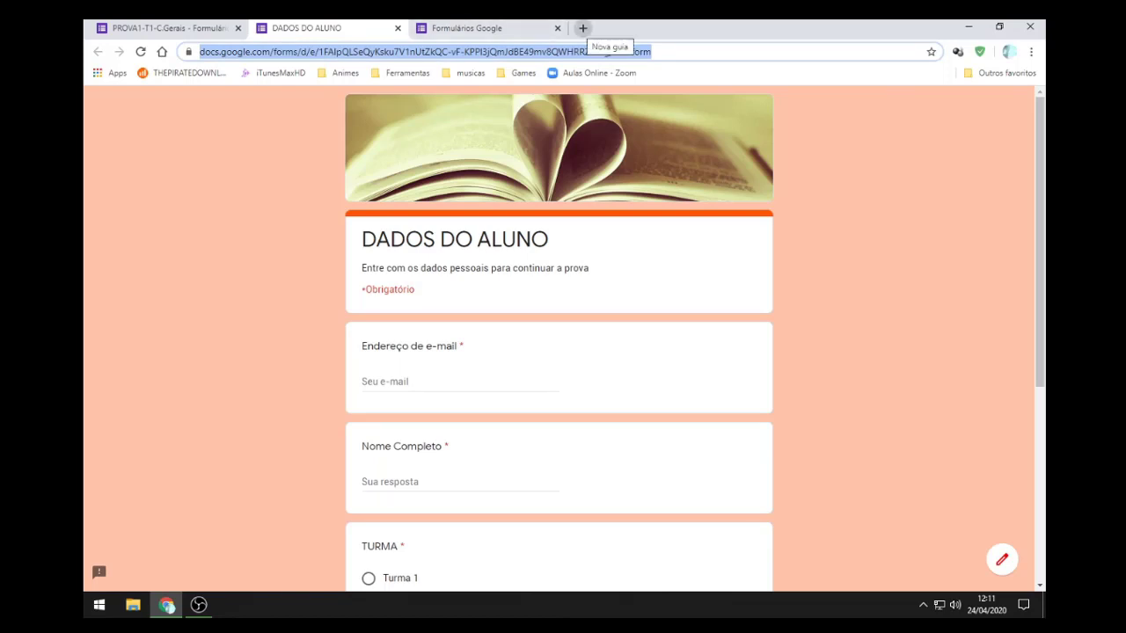
# Step: In a new tab, search 'cla' and go to the Google Classroom site
pyautogui.click(582, 28)
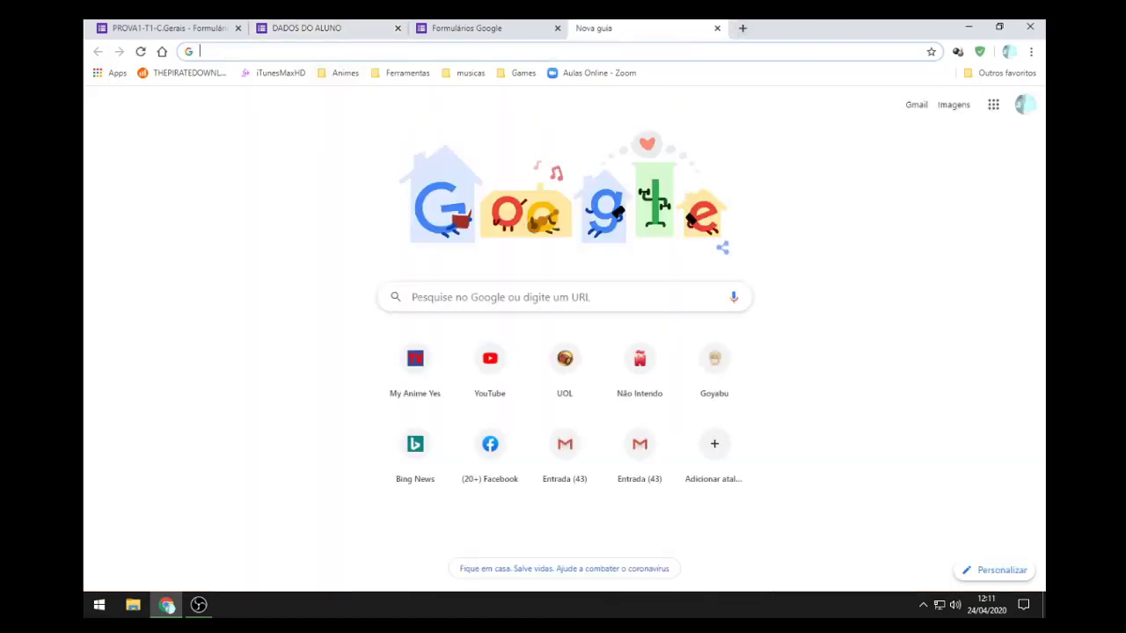
pyautogui.write('cla')
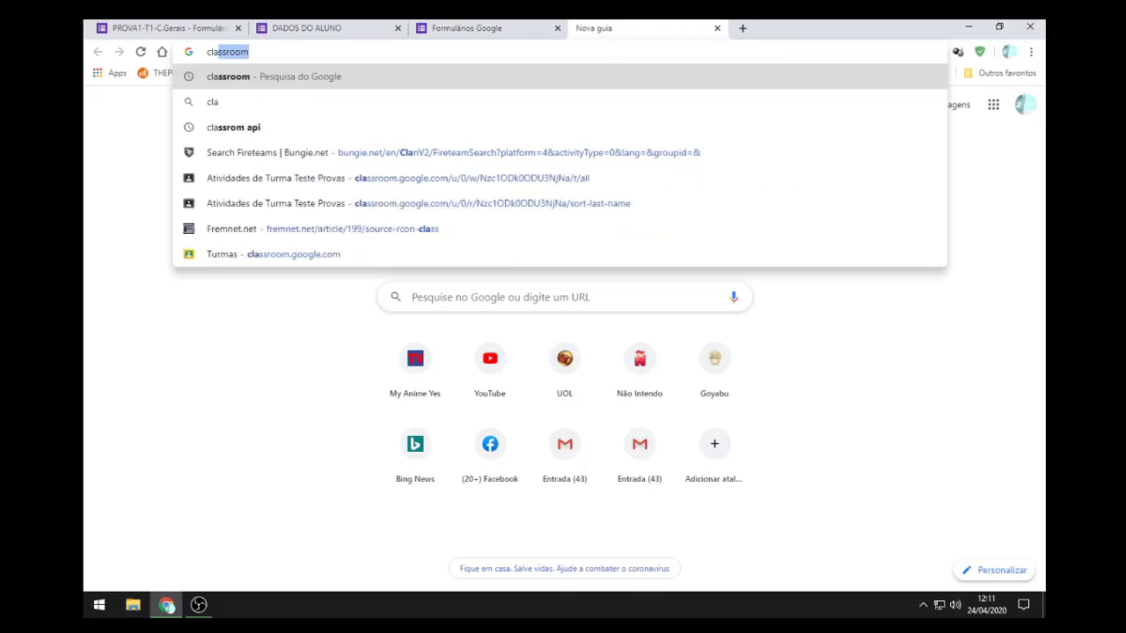
pyautogui.press('Return')
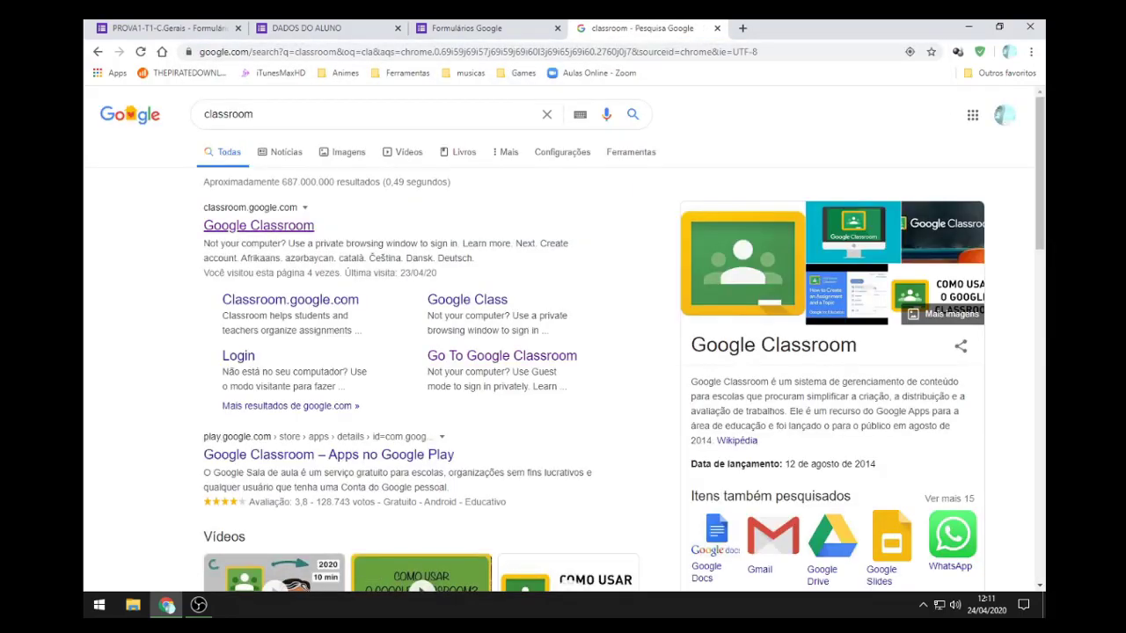
pyautogui.click(259, 225)
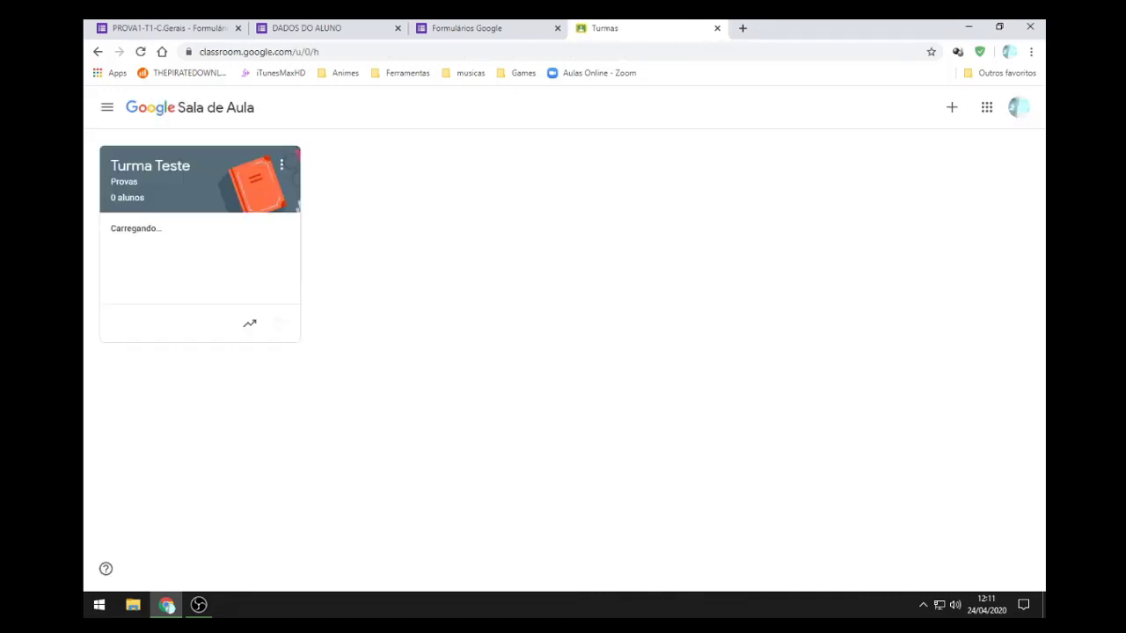
# Step: Open the Turma Teste class's Atividades page and show the Criar post choices
pyautogui.click(149, 165)
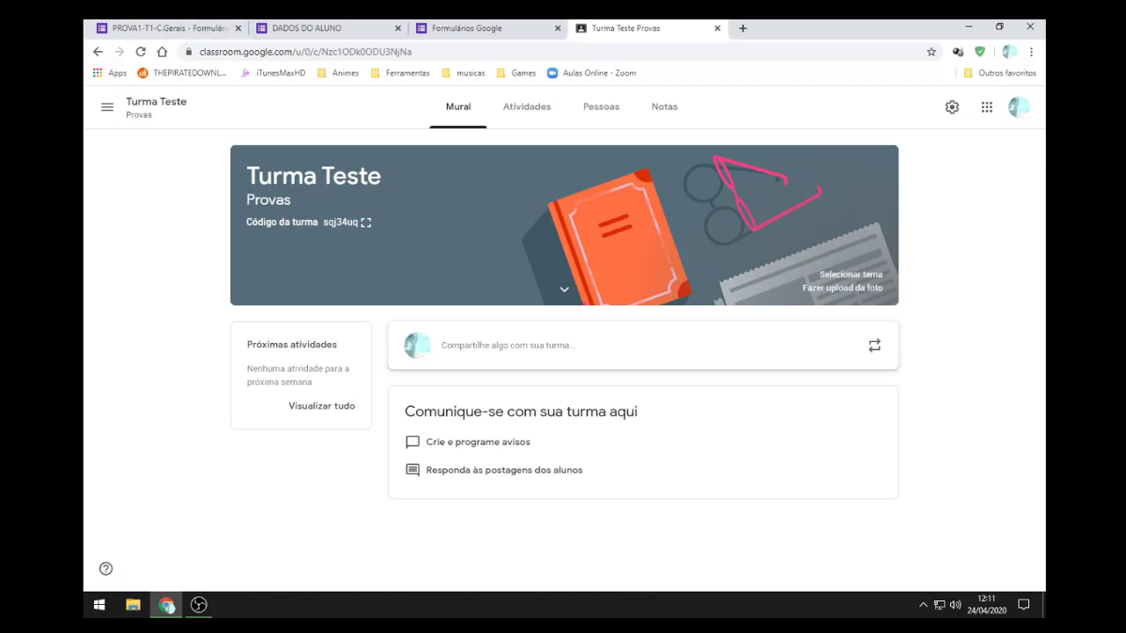
pyautogui.click(526, 107)
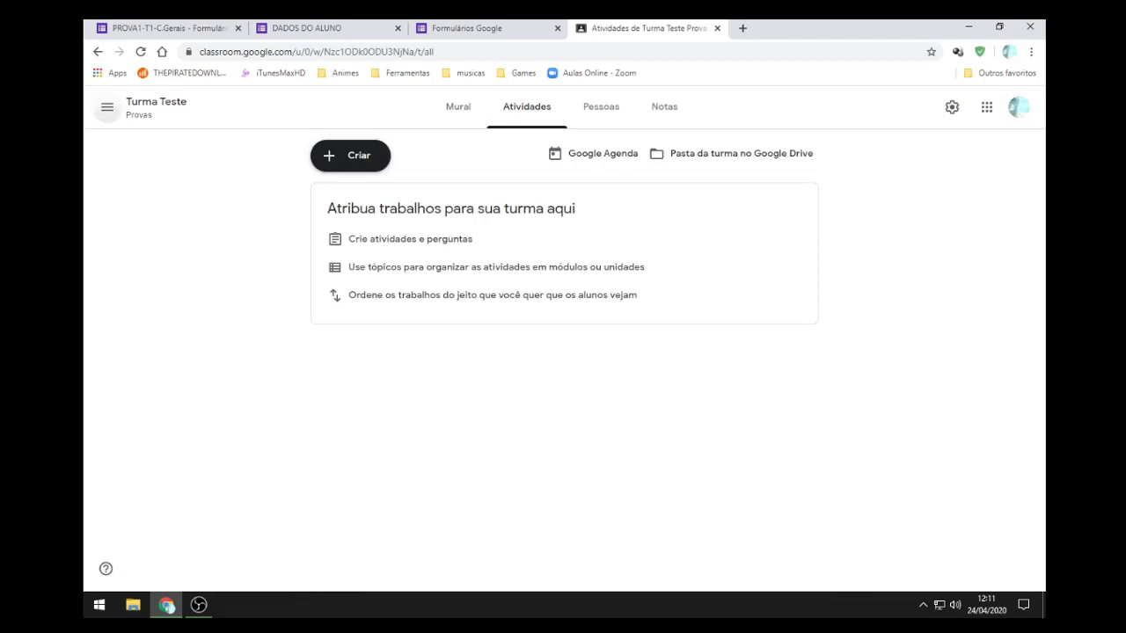
pyautogui.click(107, 106)
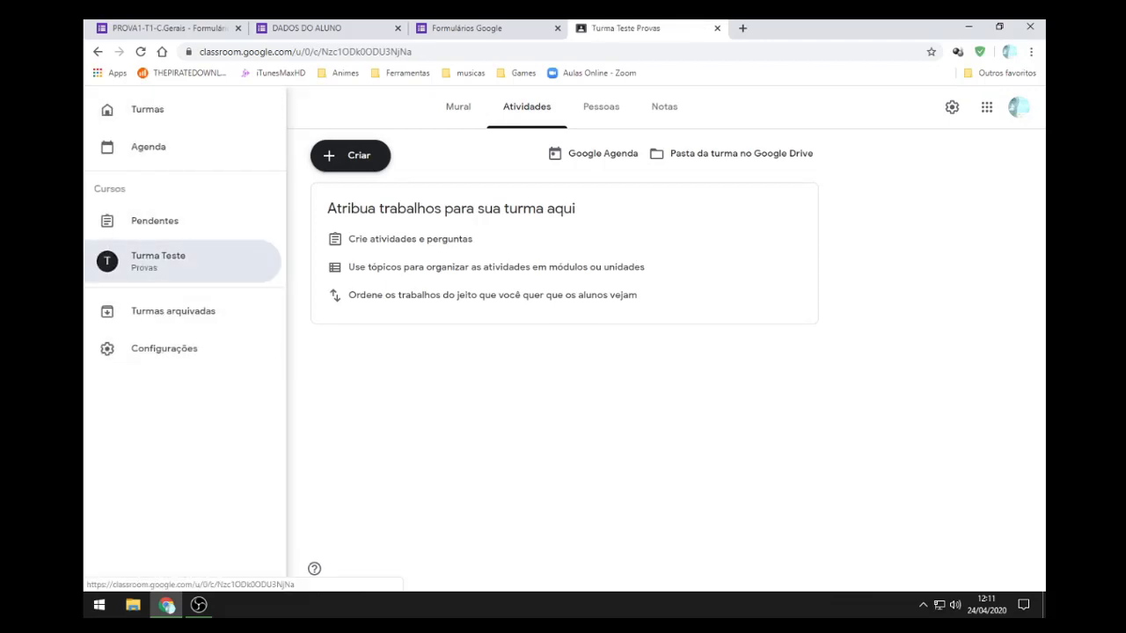
pyautogui.click(158, 261)
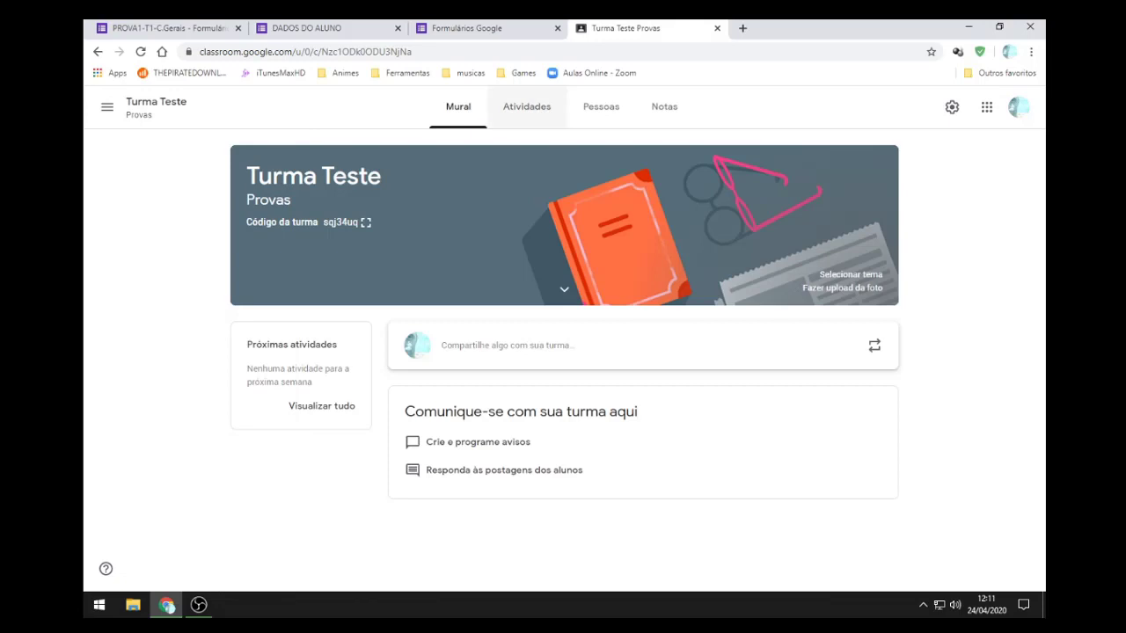
pyautogui.click(526, 107)
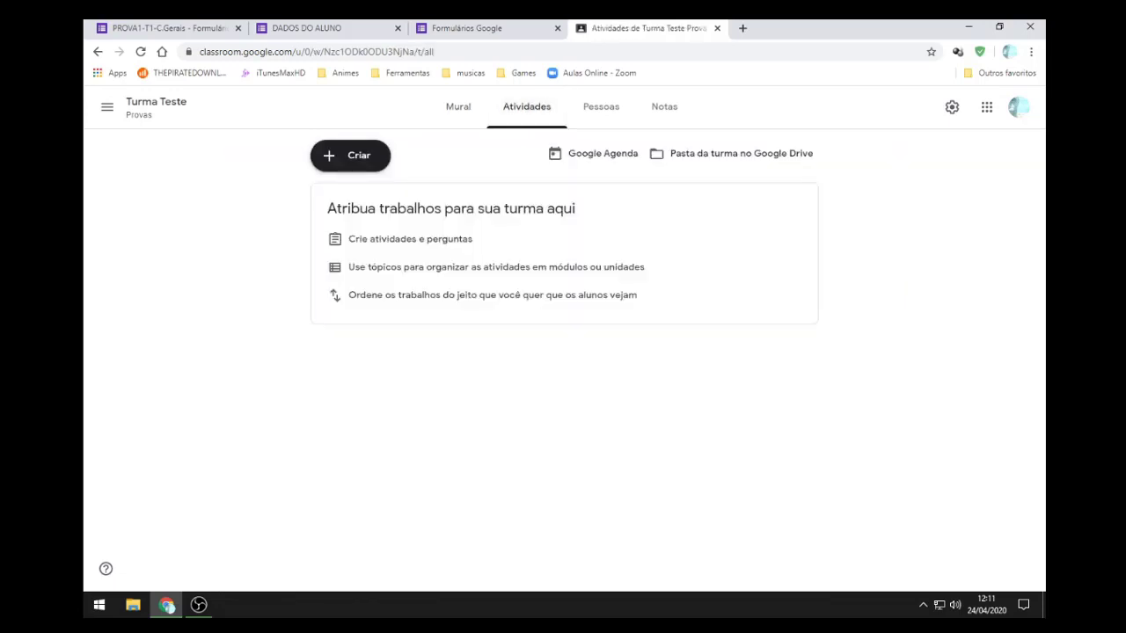
pyautogui.click(350, 155)
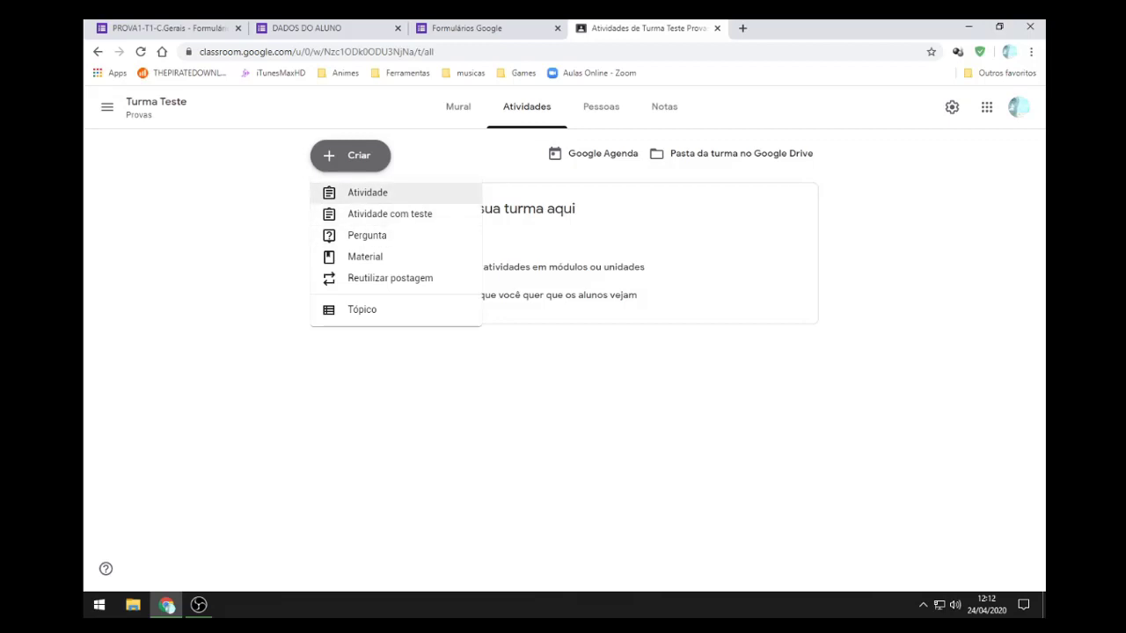
# Step: Start a new Atividade titled 'PROVA - Turma 1 - C. Gerais'
pyautogui.click(366, 191)
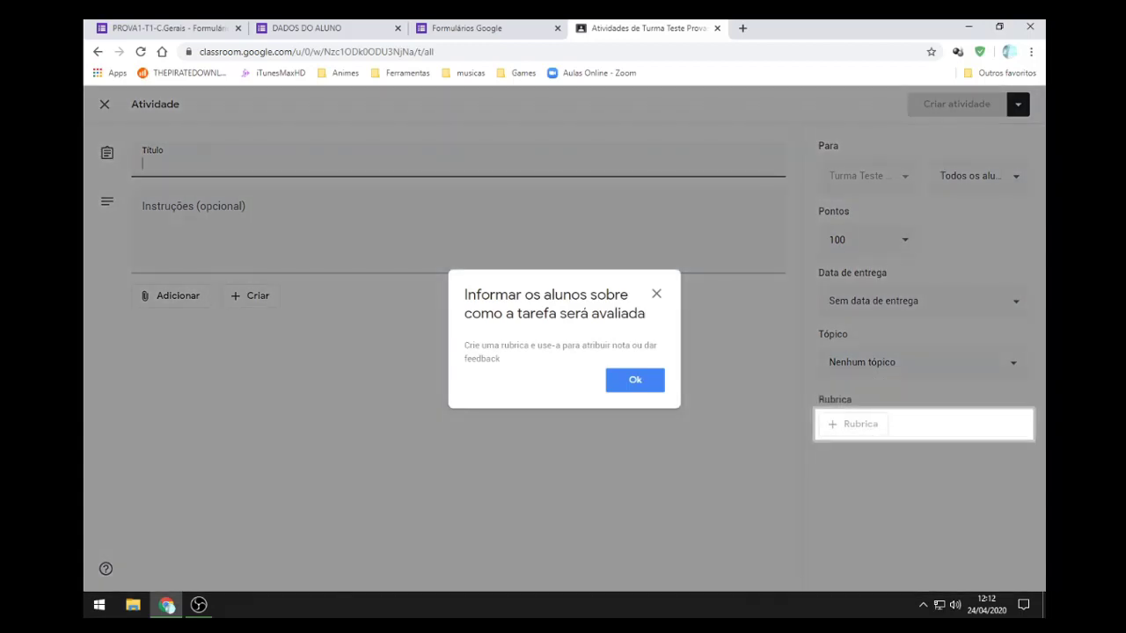
pyautogui.click(634, 380)
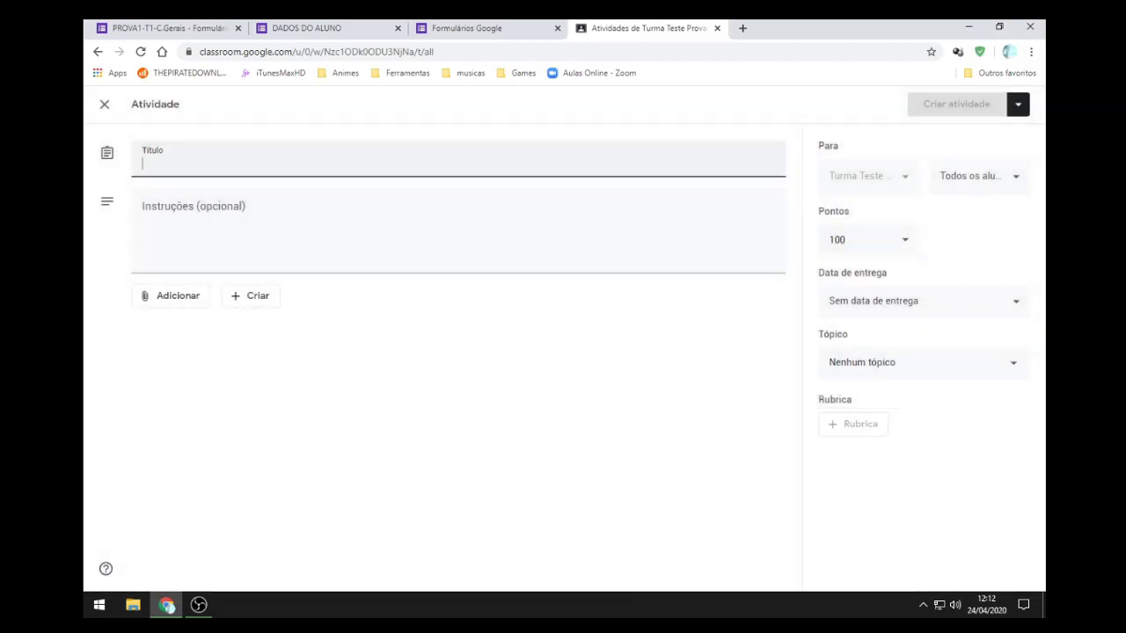
pyautogui.write('PROVA')
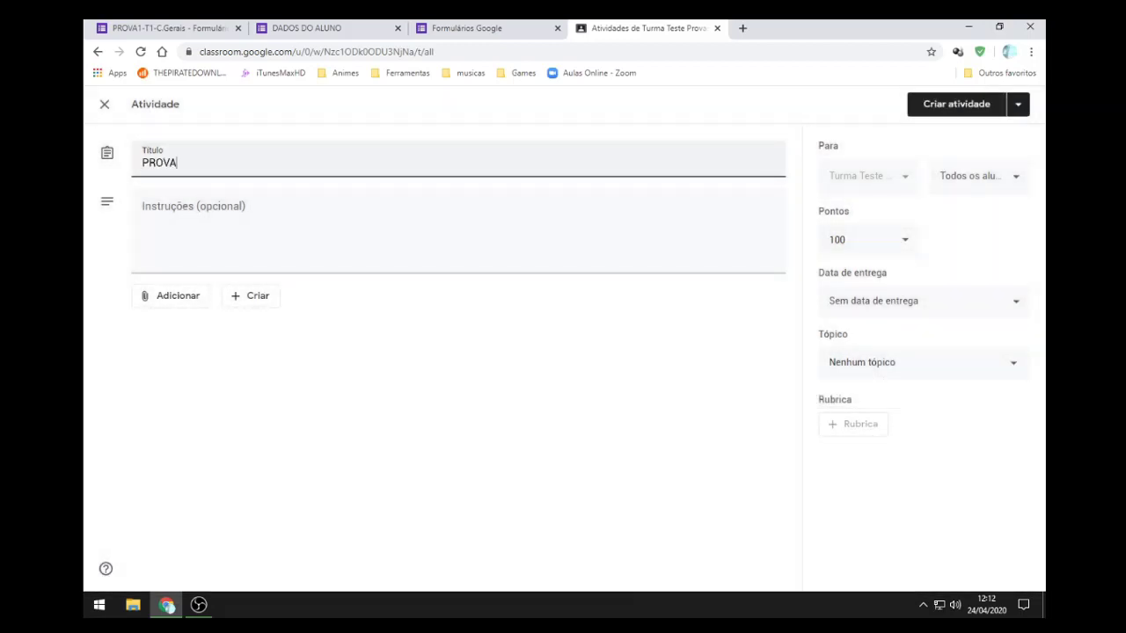
pyautogui.write(' - Turma 1 - C. Gerais')
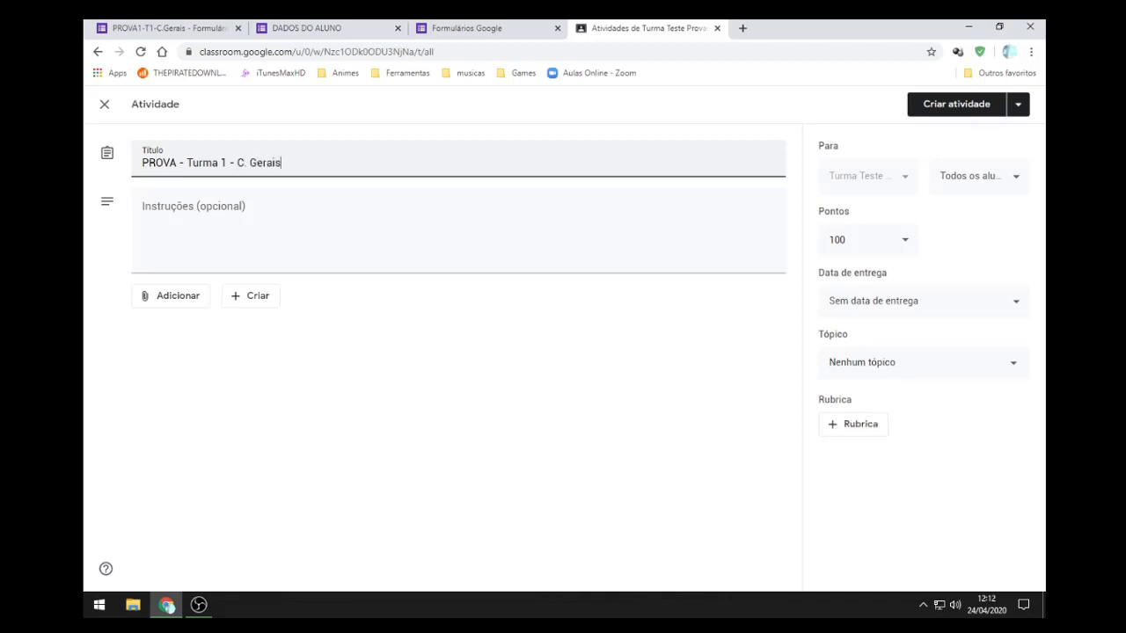
# Step: Write two instruction lines: 'A prova é unica e associada ao seu Email.' and 'Utiliza a senha passada para a turma.'
pyautogui.click(458, 224)
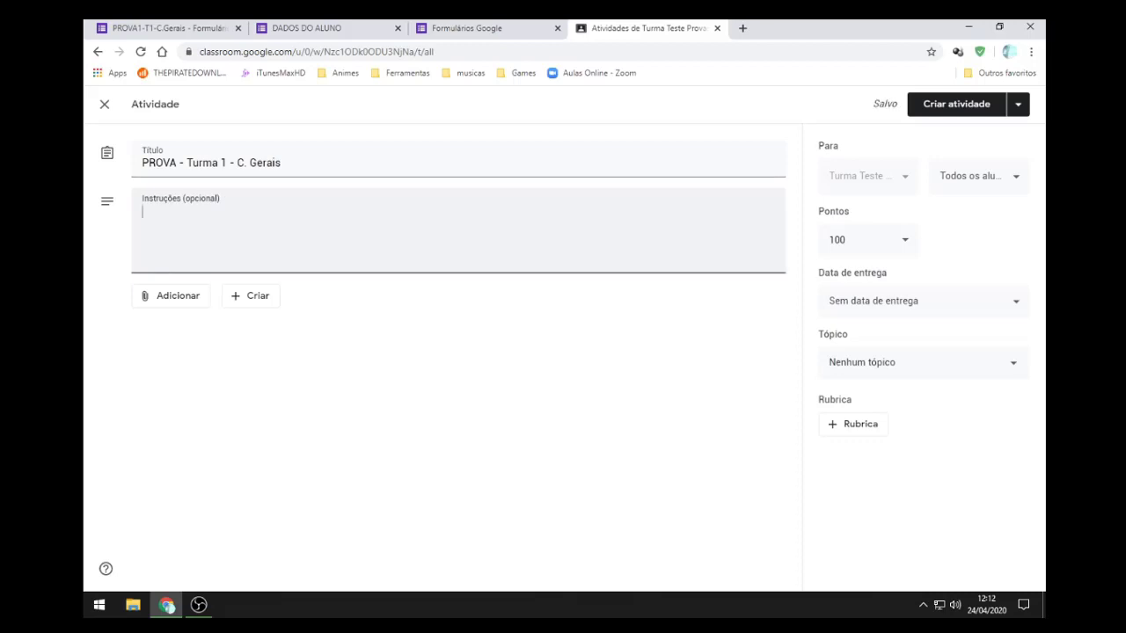
pyautogui.write('A prova é unica')
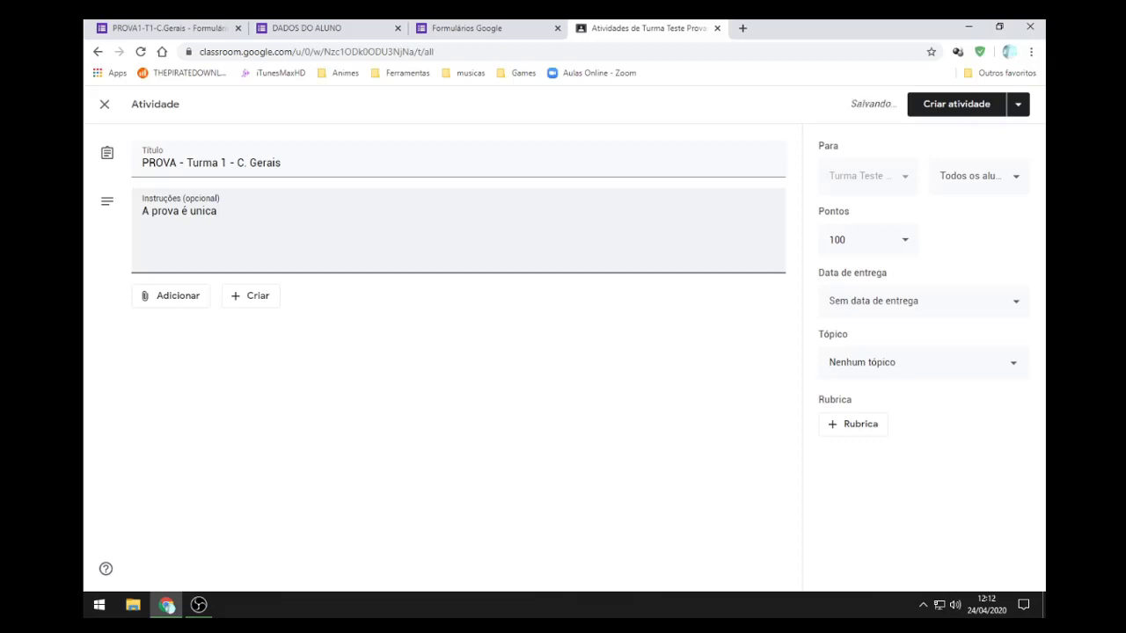
pyautogui.write(' e associada ao ')
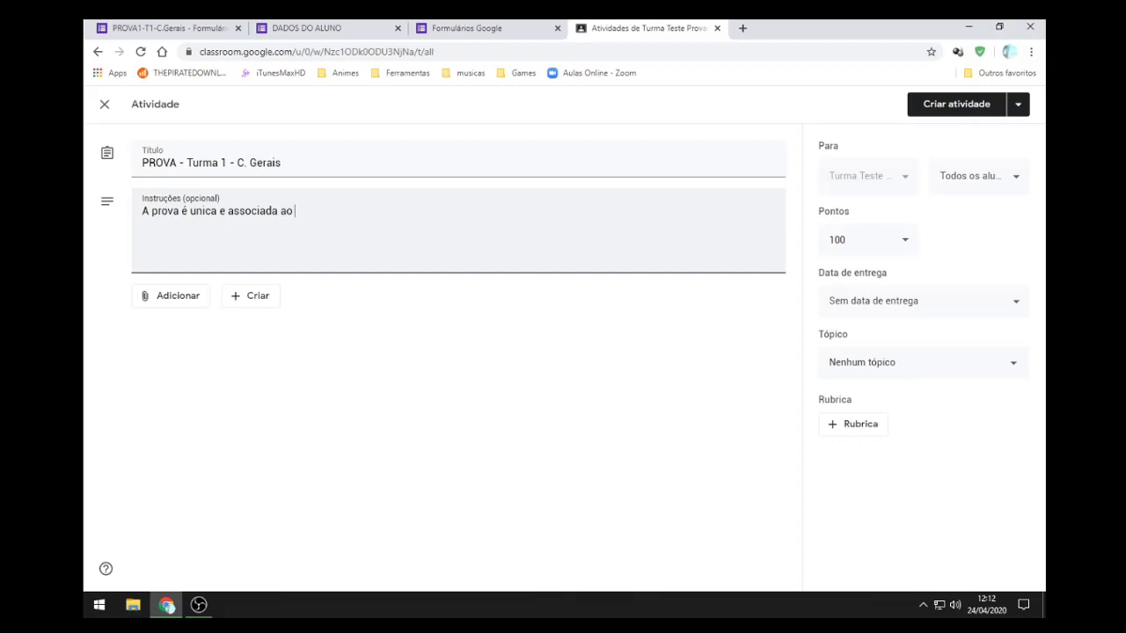
pyautogui.write('seu Email.')
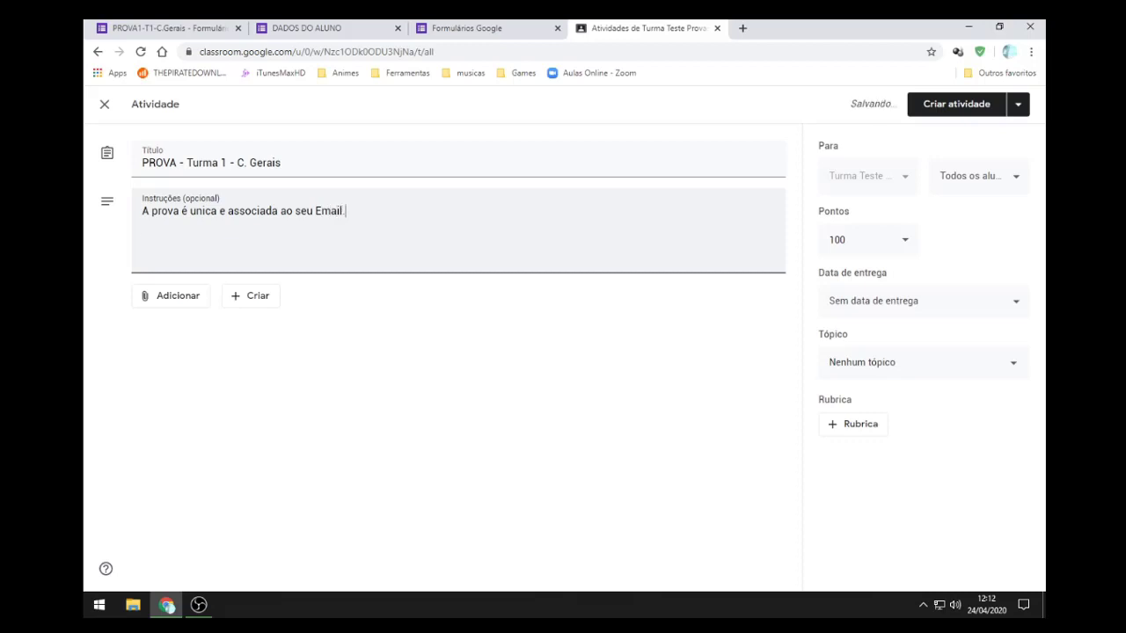
pyautogui.press('Return')
pyautogui.write('Utiliza')
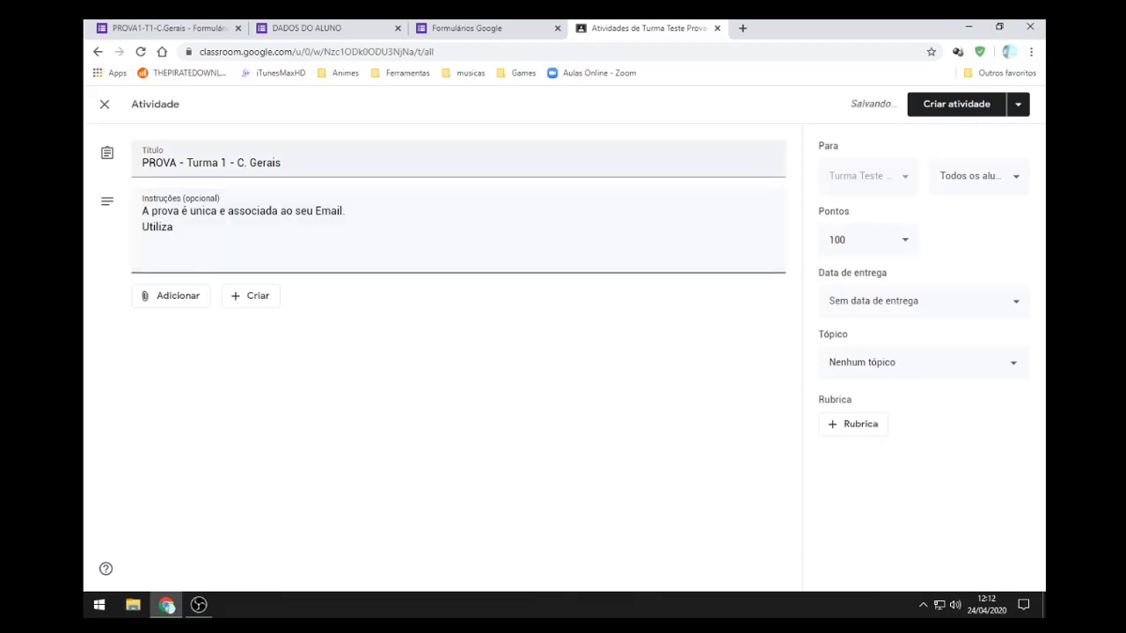
pyautogui.write(' a')
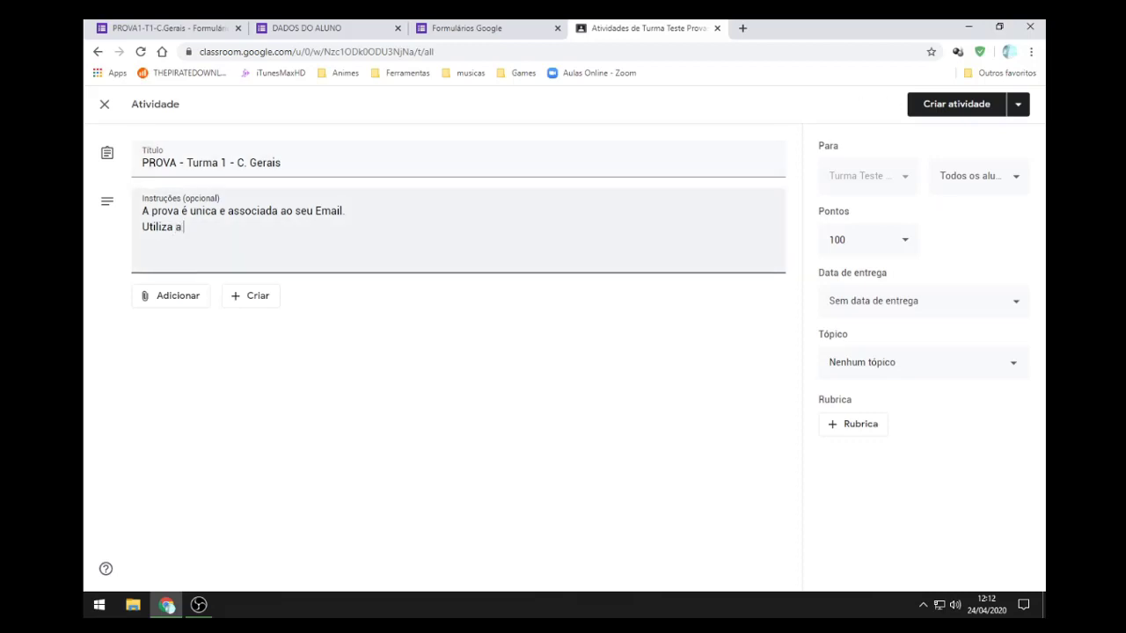
pyautogui.write(' senha passada para a')
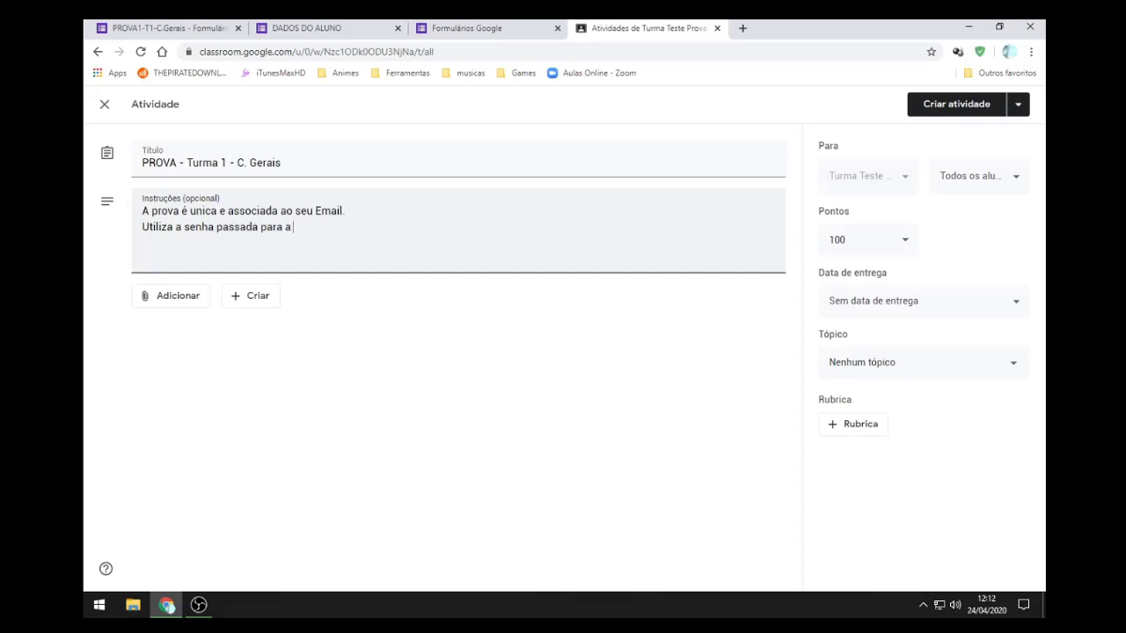
pyautogui.write(' turma.')
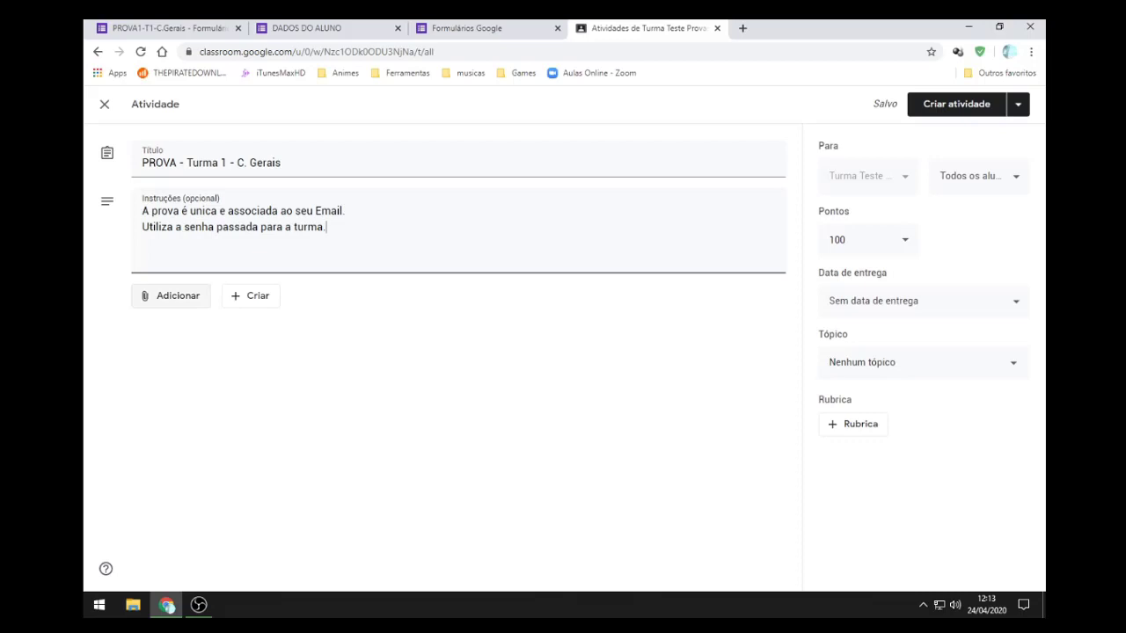
pyautogui.click(172, 296)
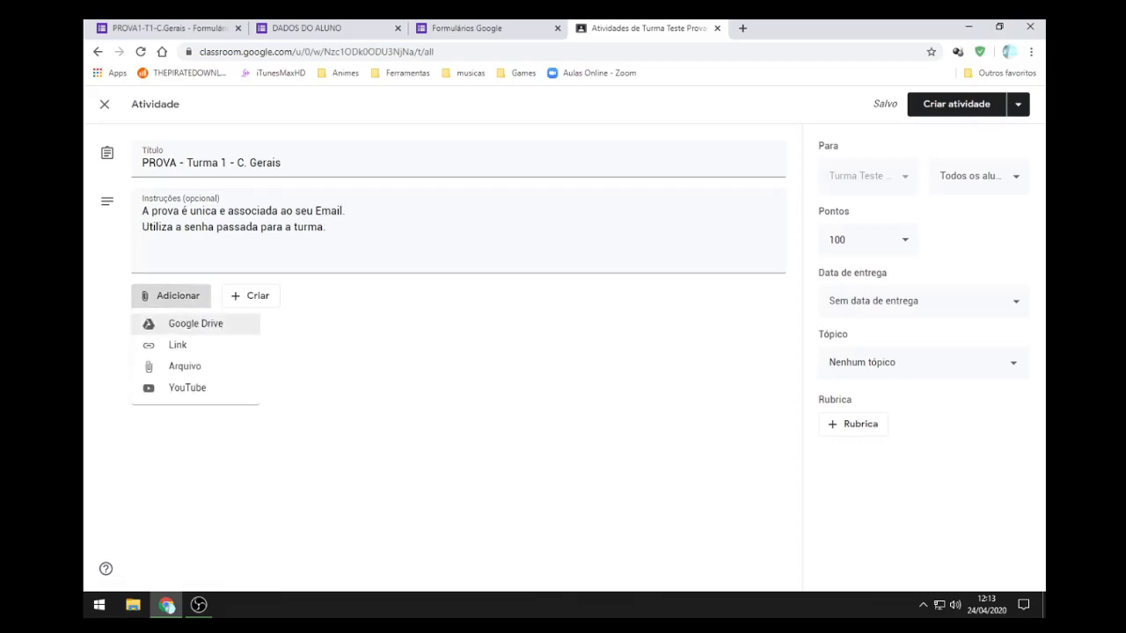
# Step: Attach the pasted DADOS DO ALUNO form link to the activity
pyautogui.click(178, 345)
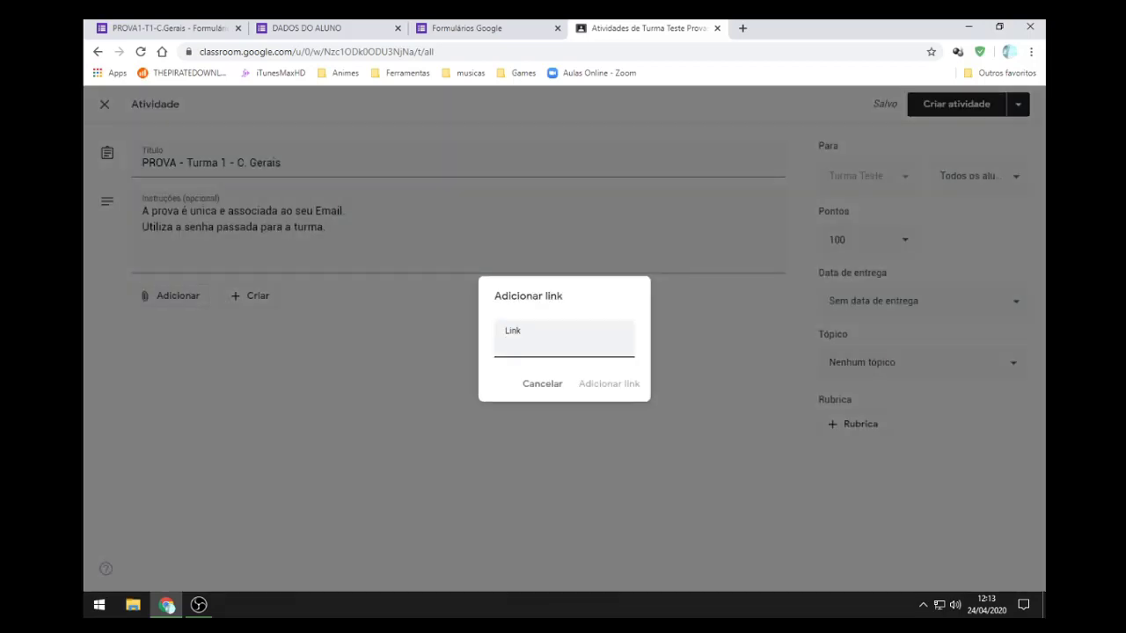
pyautogui.hotkey('ctrl', 'v')
pyautogui.press('Return')
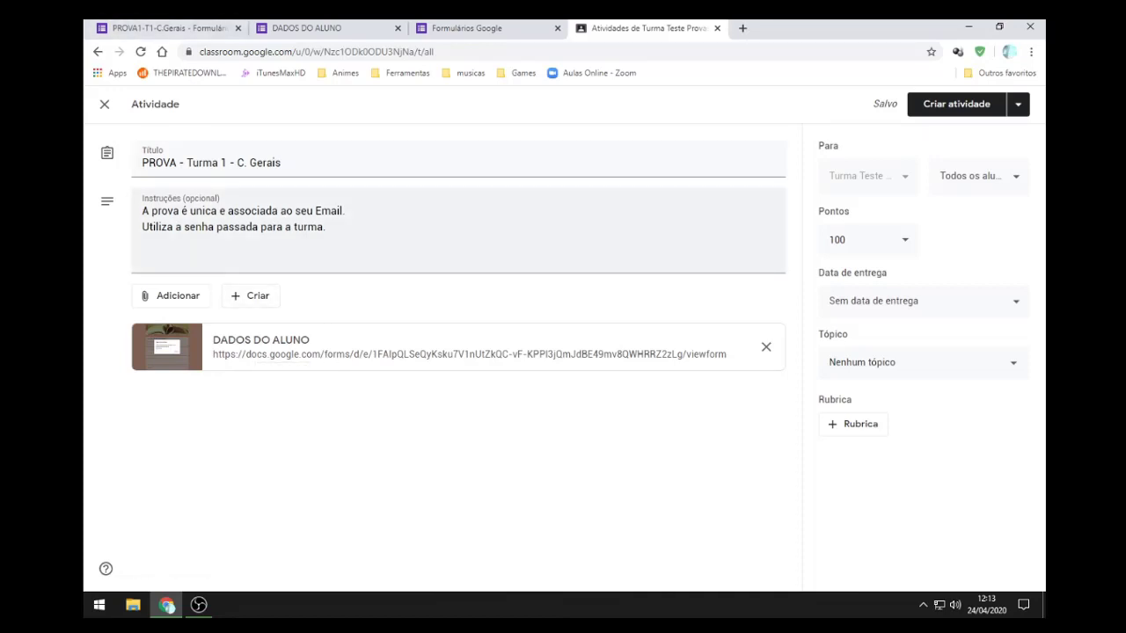
# Step: Post the PROVA - Turma 1 - C. Gerais activity to Turma Teste
pyautogui.moveTo(285, 164); pyautogui.dragTo(139, 164)
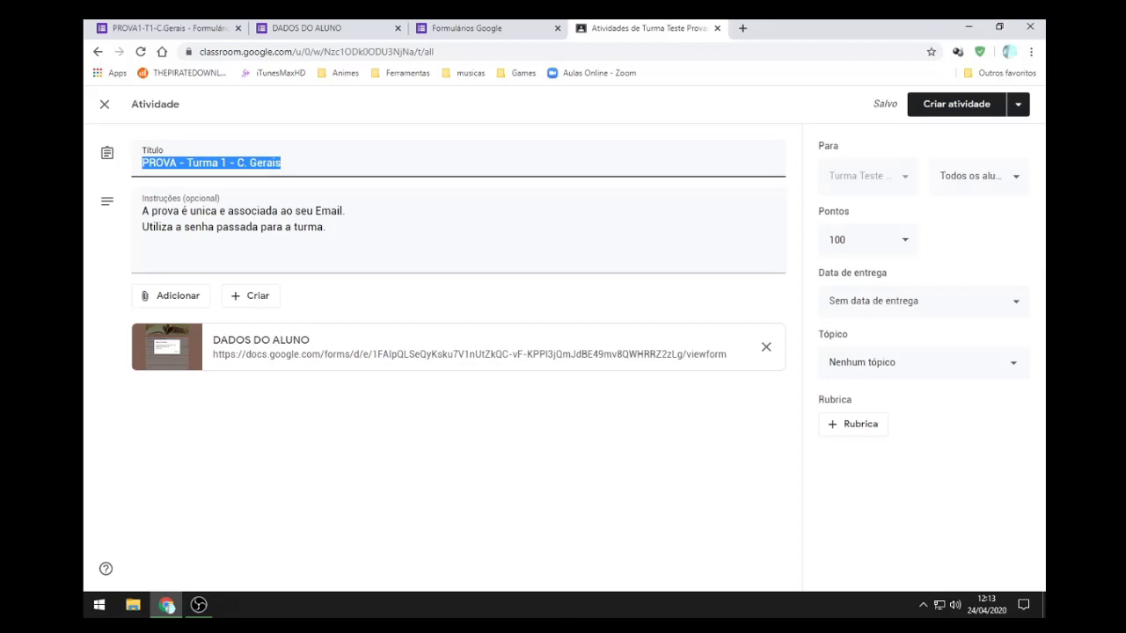
pyautogui.click(446, 466)
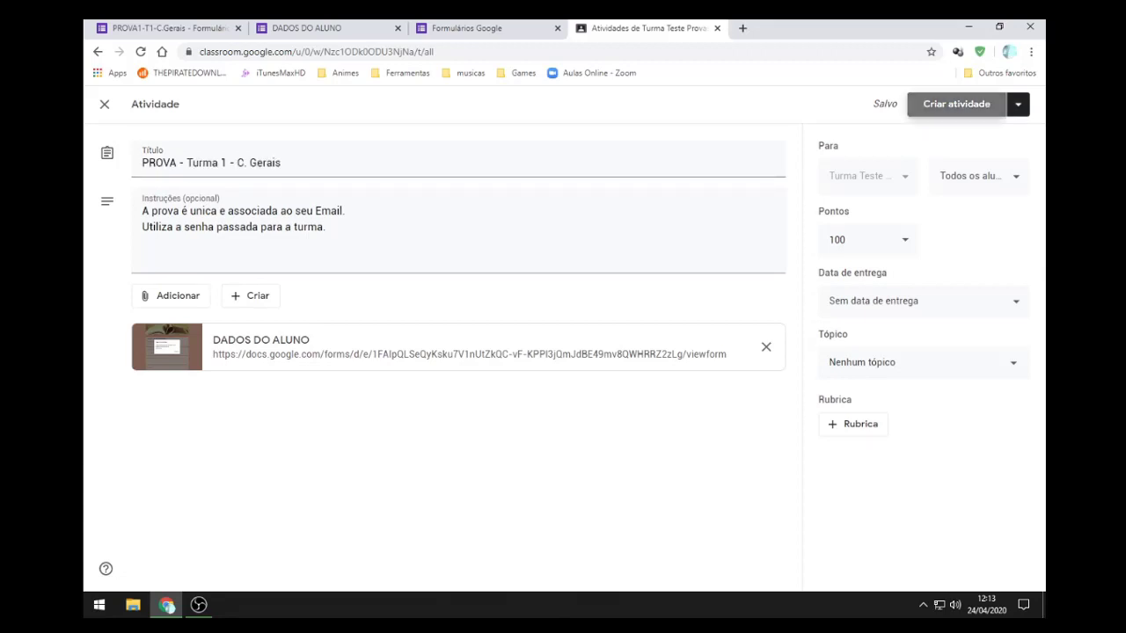
pyautogui.click(1017, 103)
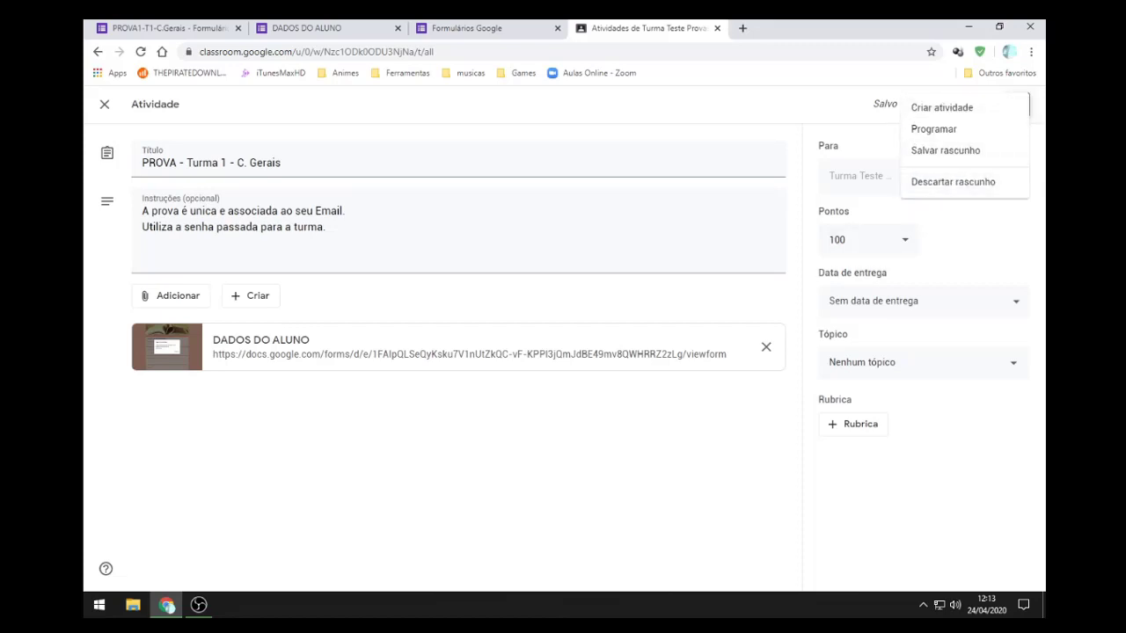
pyautogui.click(940, 107)
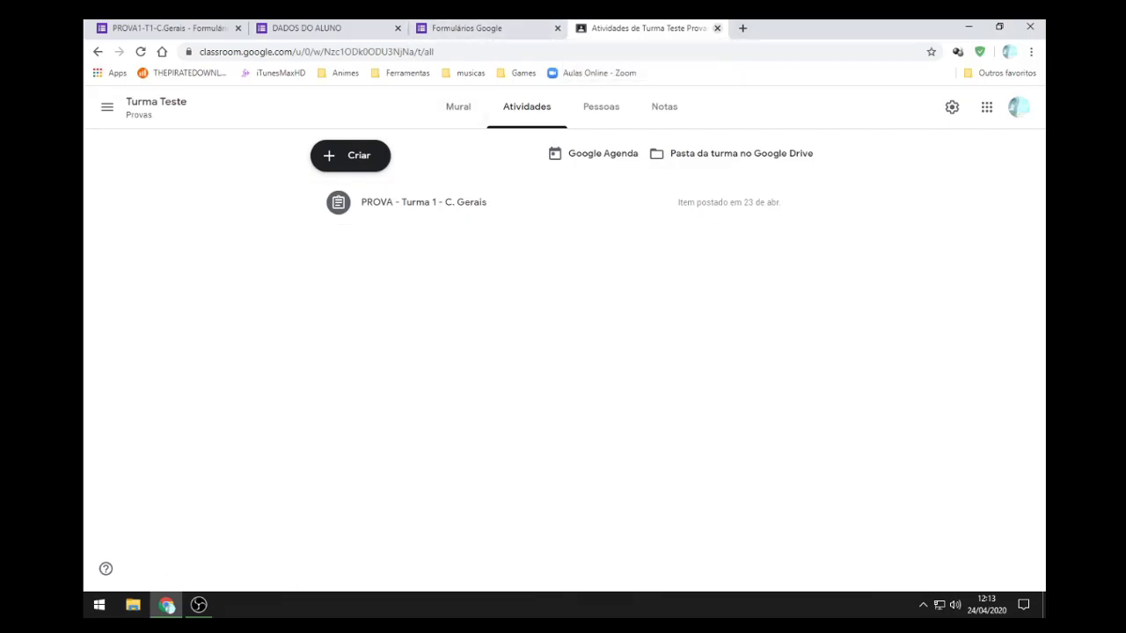
# Step: Restart the browser, search 'cla' and go back to Google Classroom
pyautogui.click(716, 28)
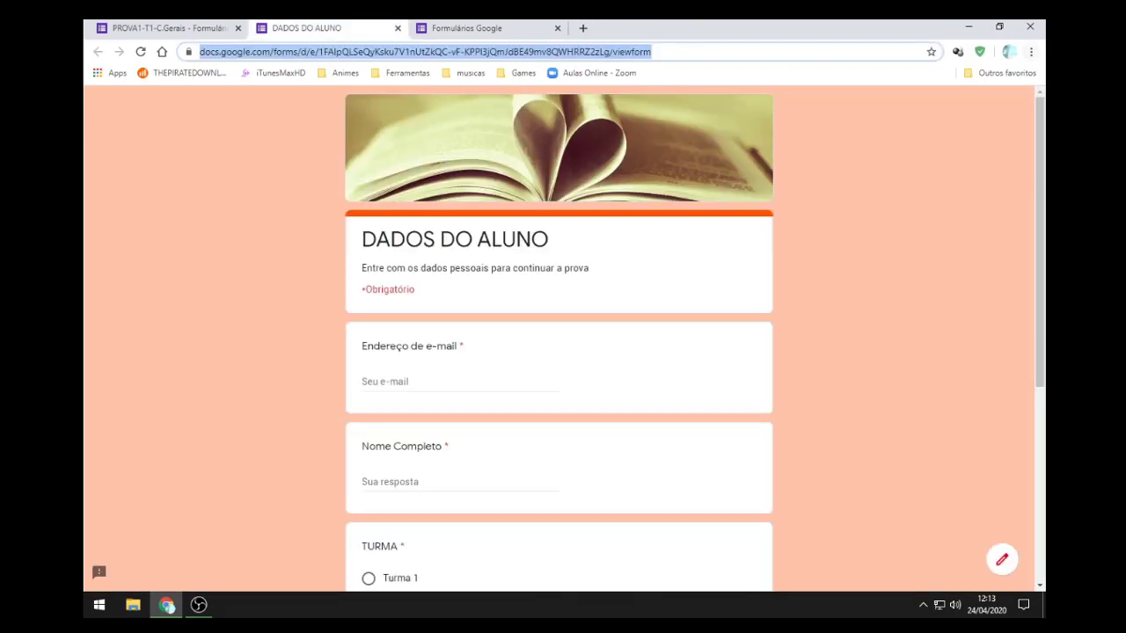
pyautogui.click(1029, 26)
pyautogui.click(955, 243)
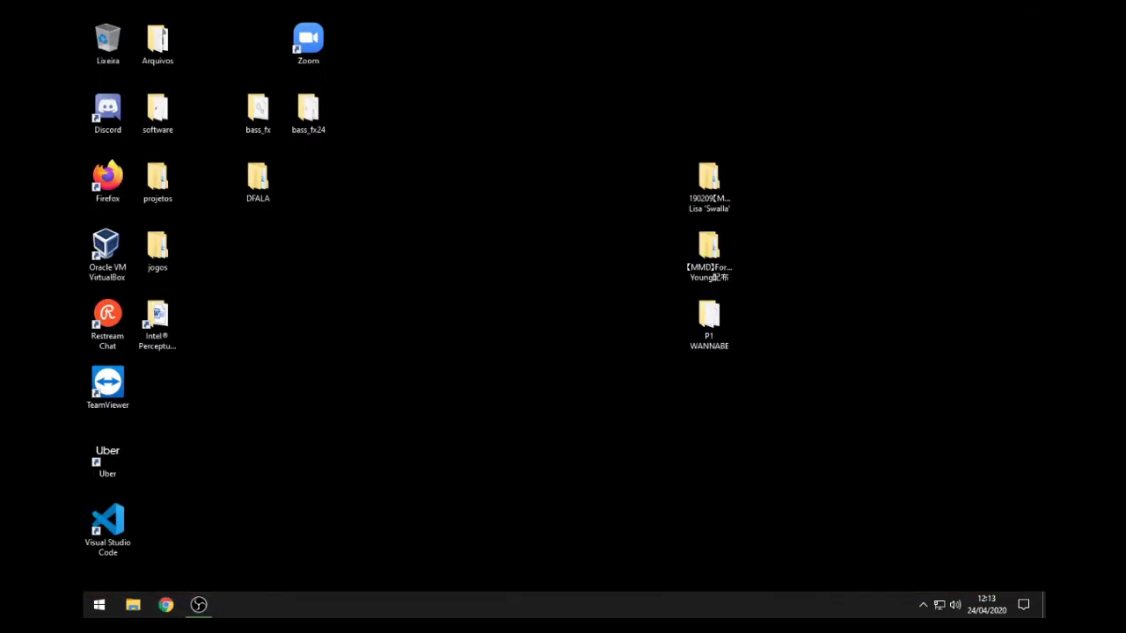
pyautogui.click(166, 604)
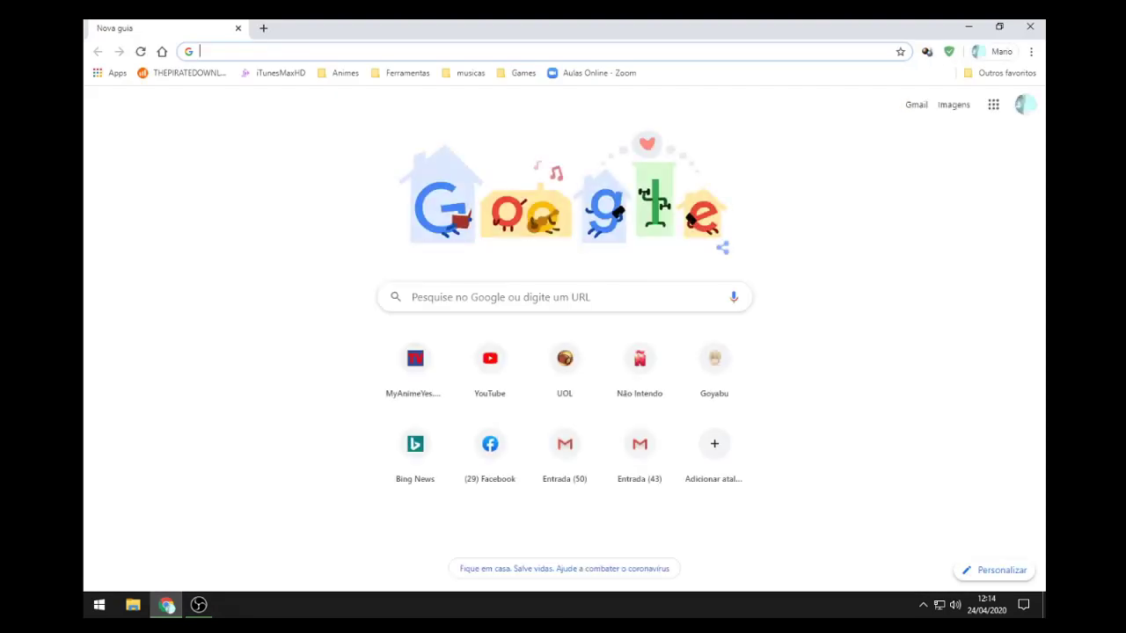
pyautogui.write('classroom')
pyautogui.press('Return')
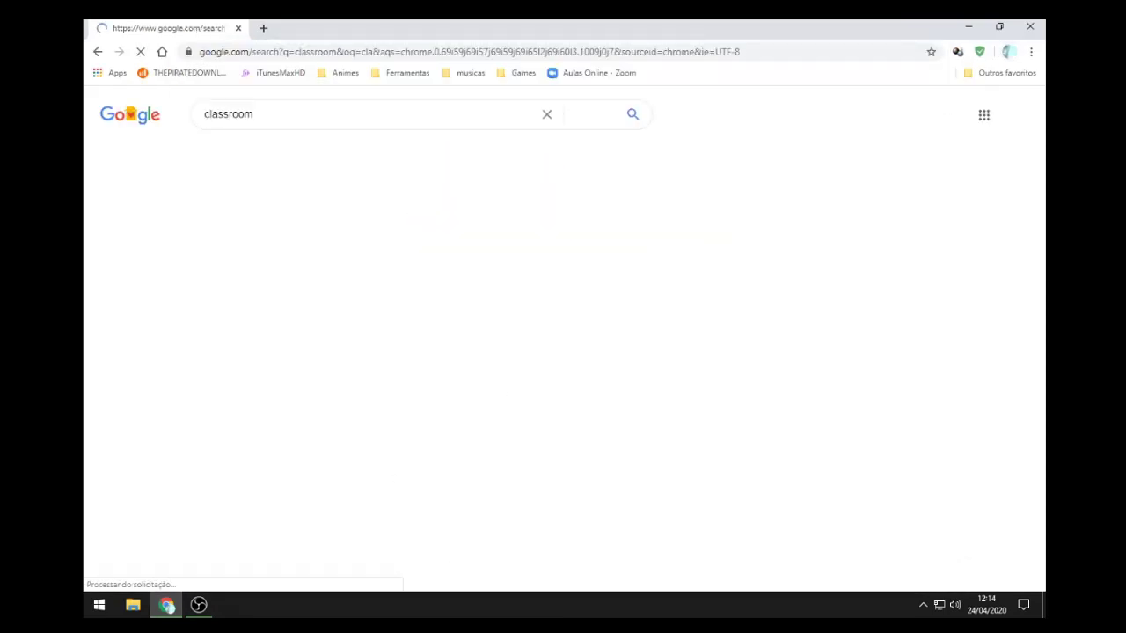
pyautogui.click(259, 225)
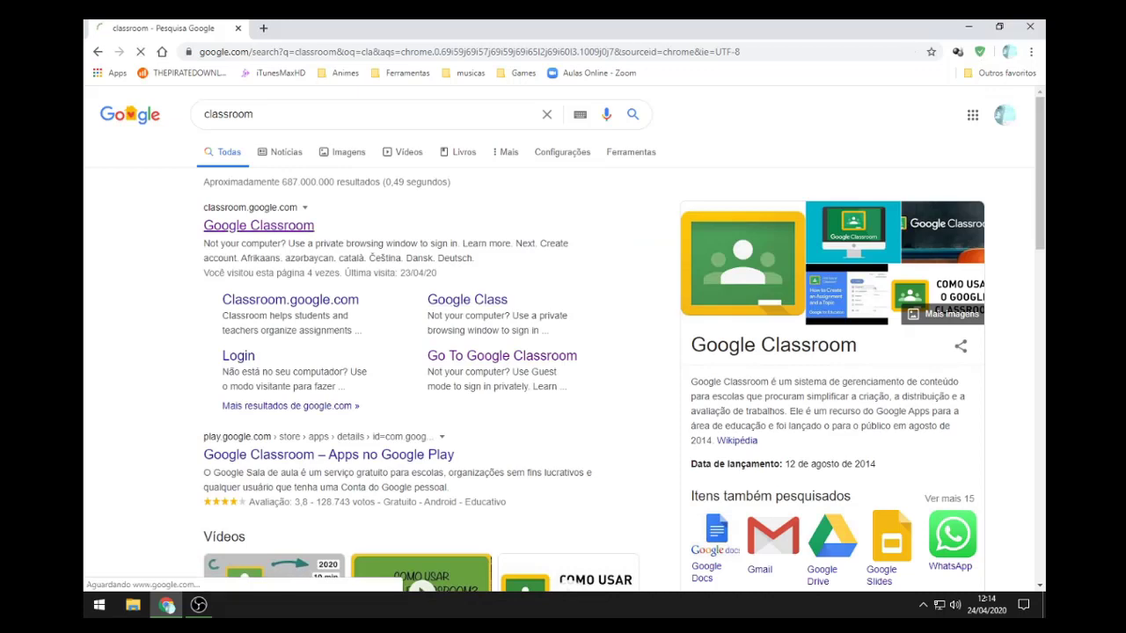
# Step: In Turma Teste's Atividades, expand the PROVA activity and open its attached DADOS DO ALUNO form
pyautogui.moveTo(199, 605)
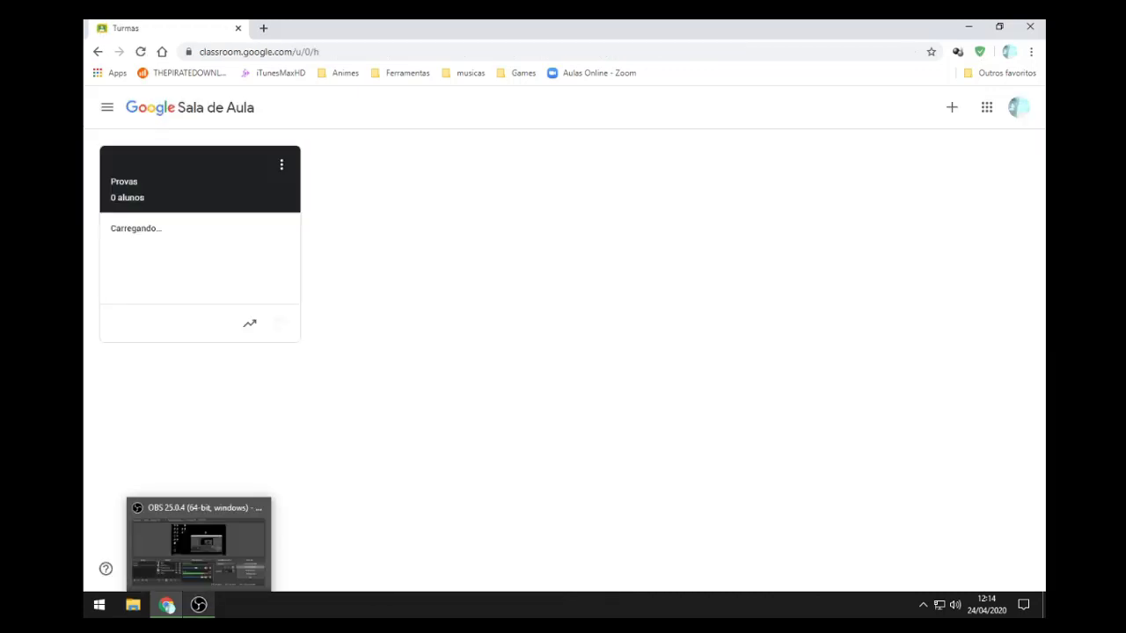
pyautogui.click(134, 167)
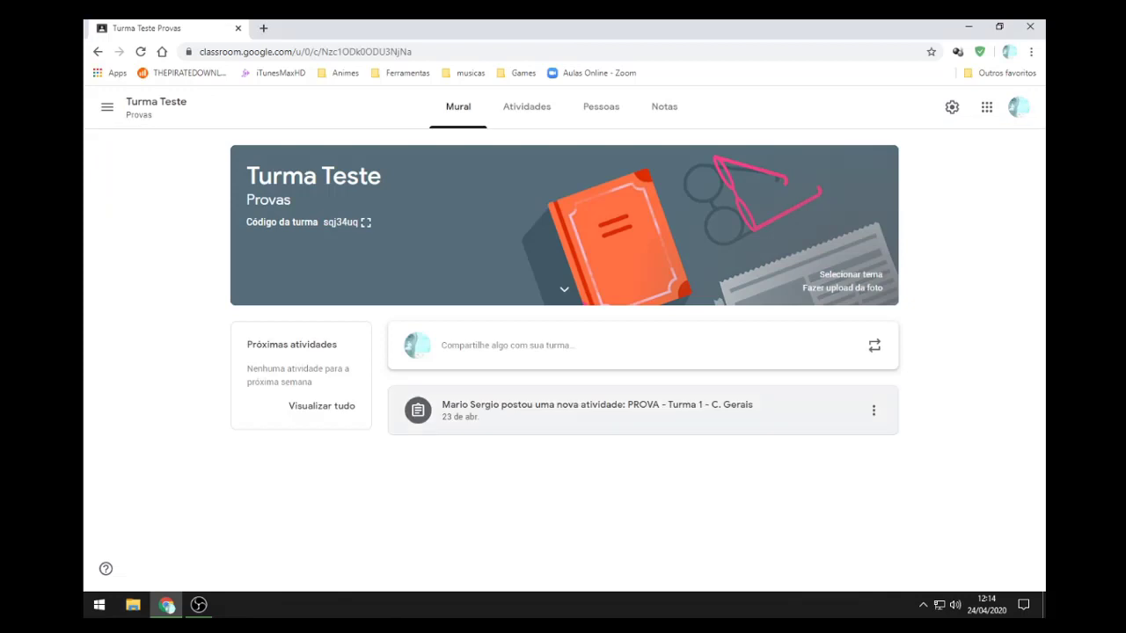
pyautogui.click(526, 106)
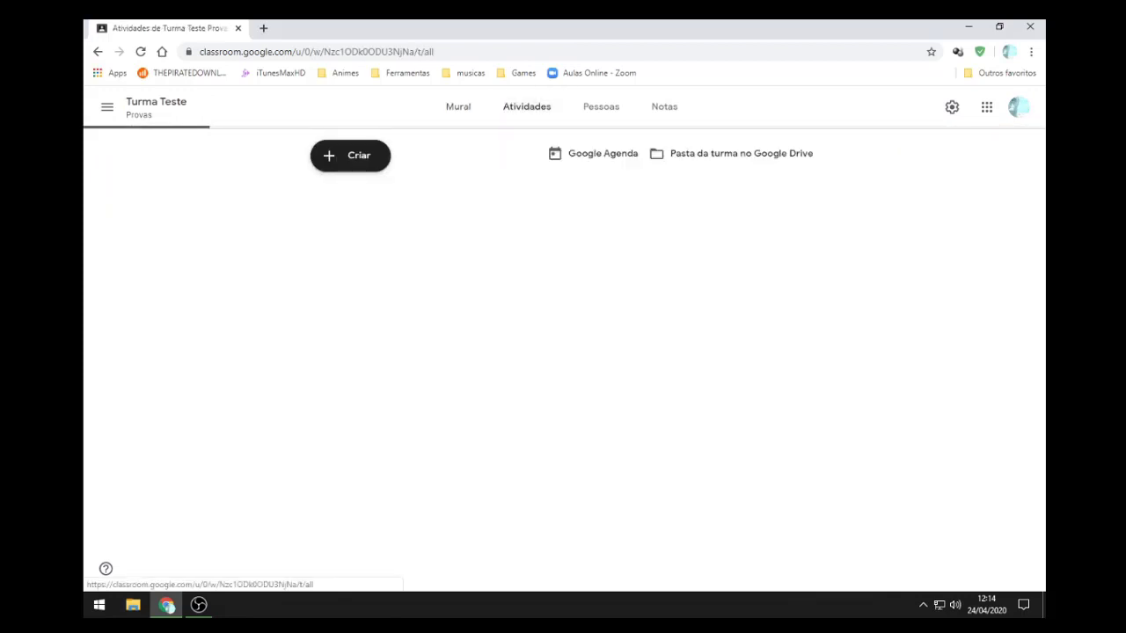
pyautogui.click(424, 202)
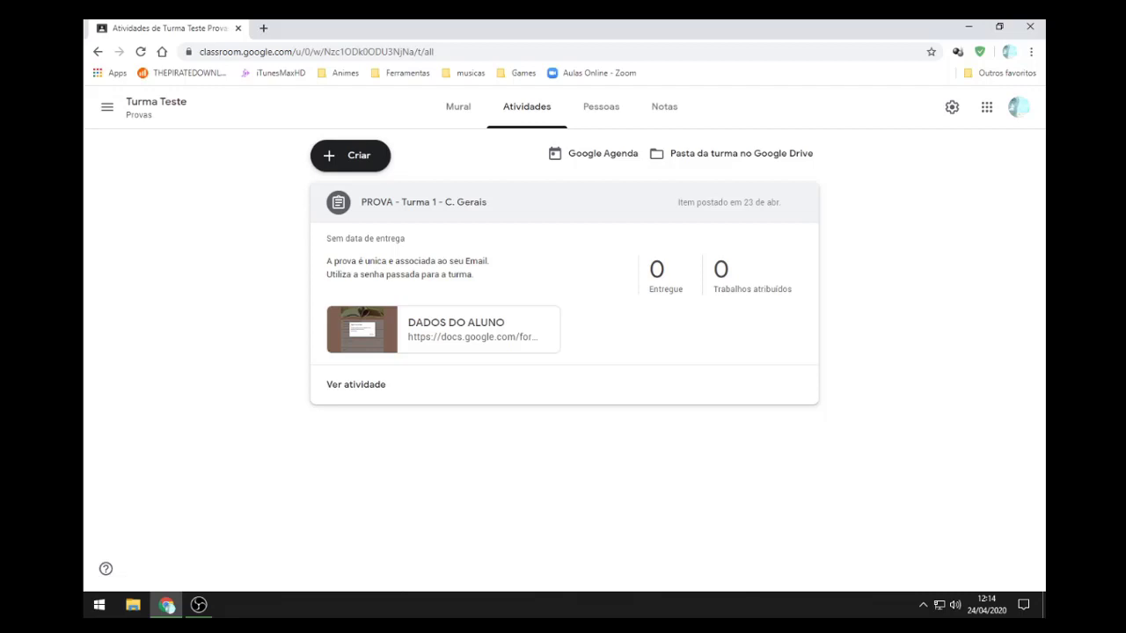
pyautogui.click(474, 329)
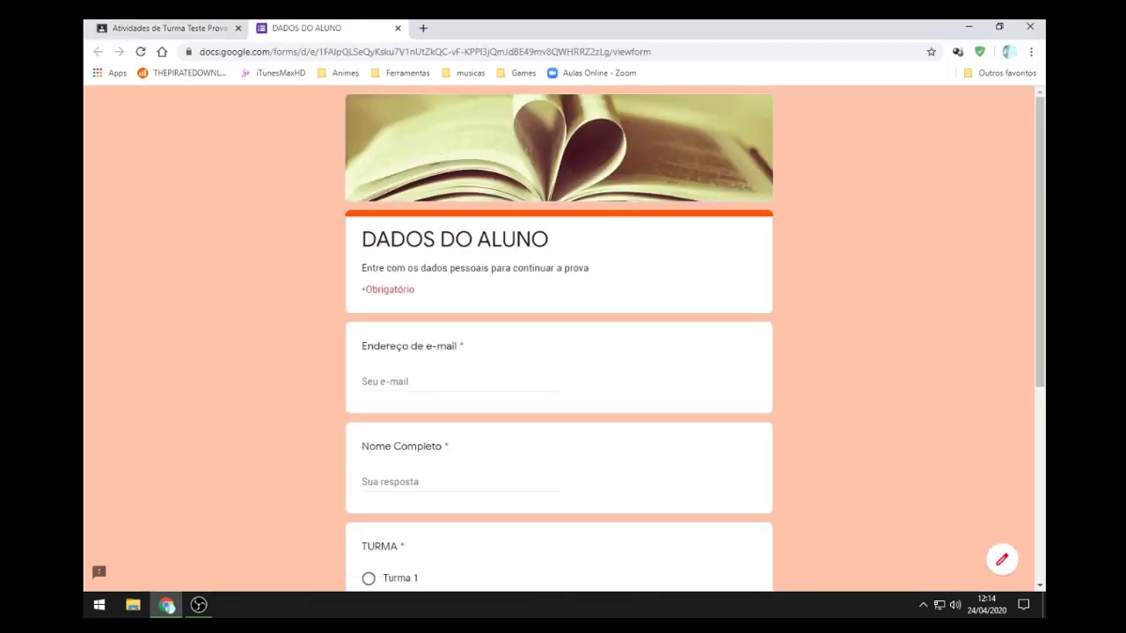
pyautogui.scroll(-4, 563, 351)
pyautogui.scroll(5, 563, 352)
pyautogui.scroll(-1, 563, 352)
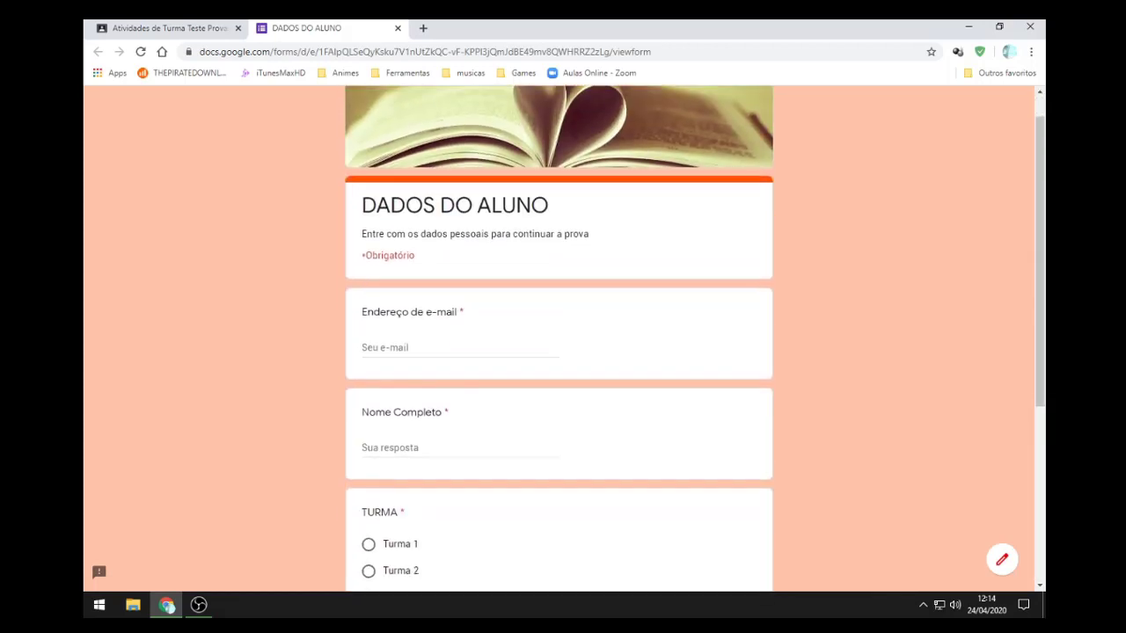
pyautogui.scroll(1, 563, 352)
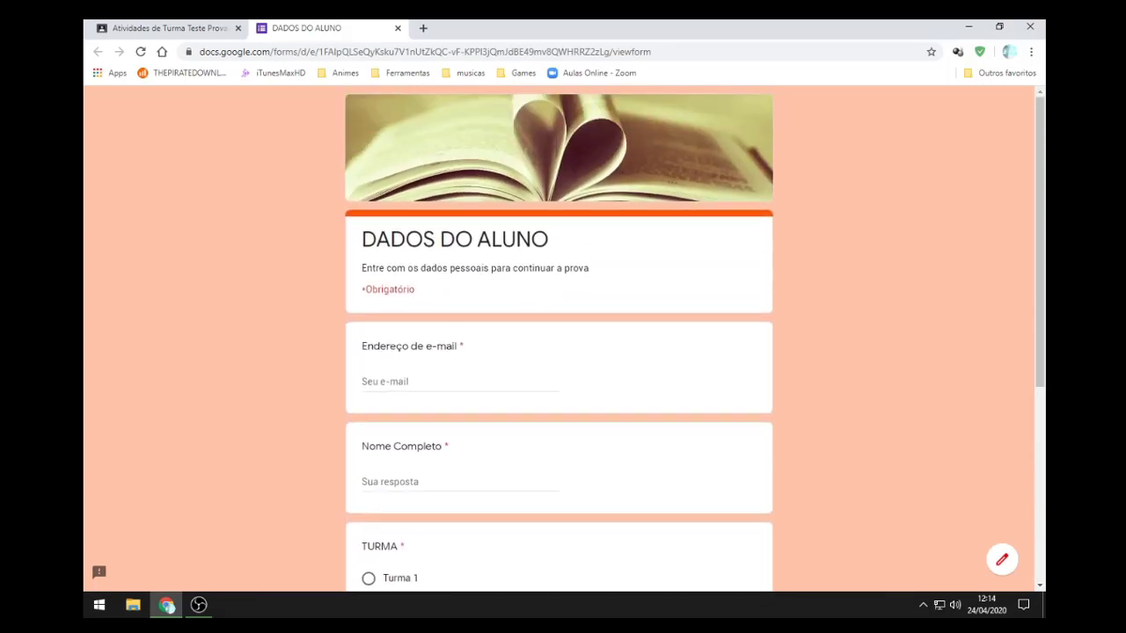
# Step: Answer the form with a test e-mail address and 'Nome do Aluno' as Nome Completo
pyautogui.click(362, 382)
pyautogui.write('tes')
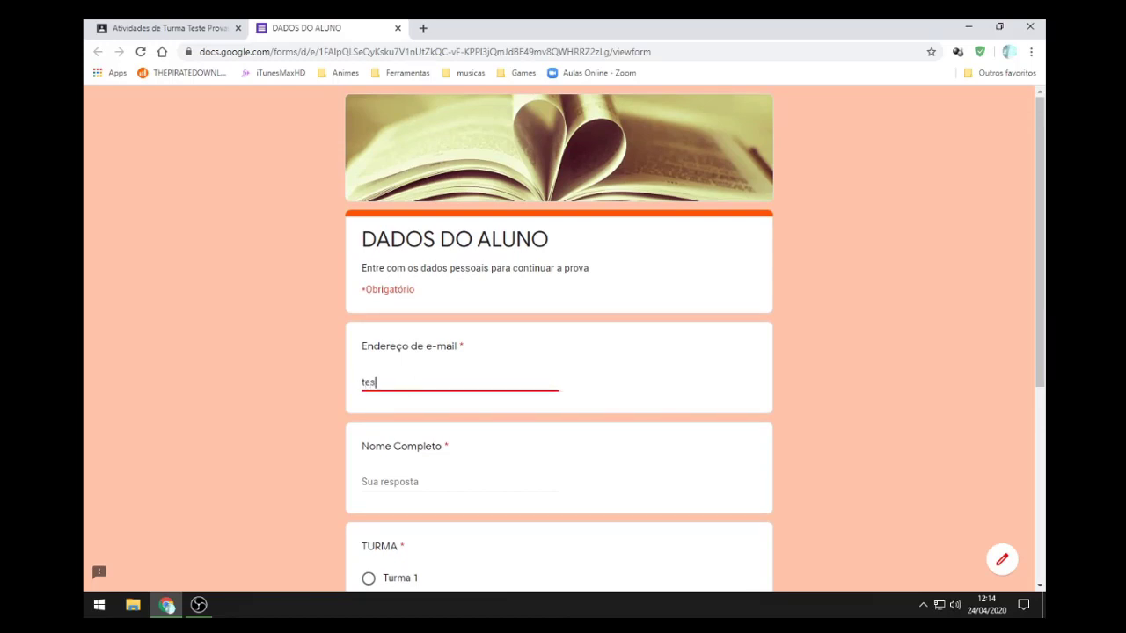
pyautogui.write('te@teste.com')
pyautogui.click(369, 482)
pyautogui.write('N')
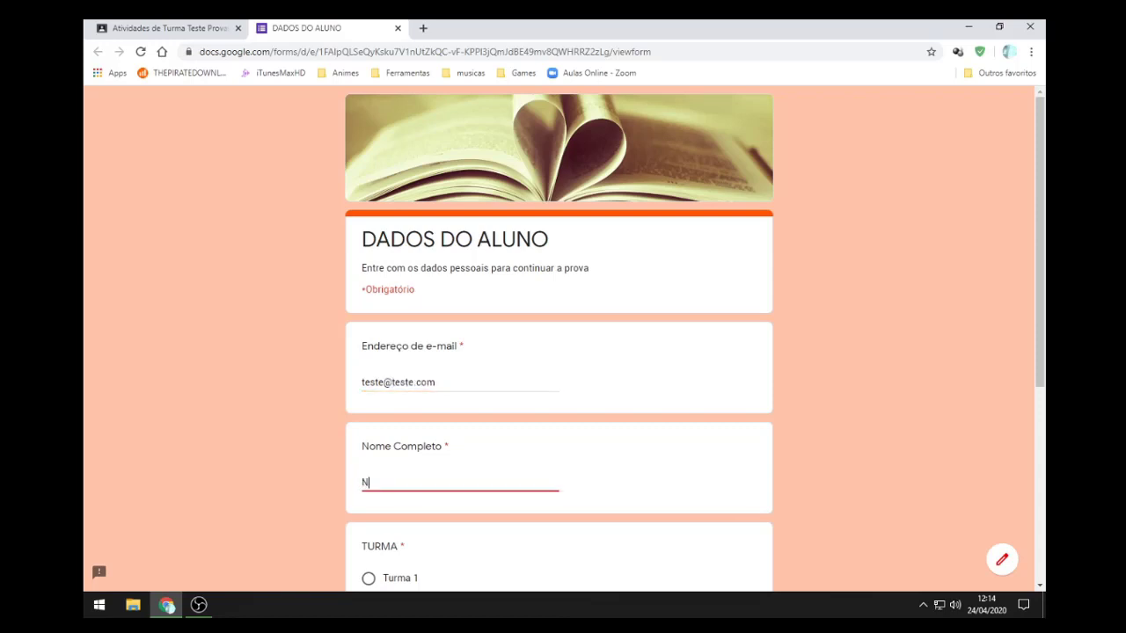
pyautogui.write('ome do Aluno')
pyautogui.scroll(-2, 563, 351)
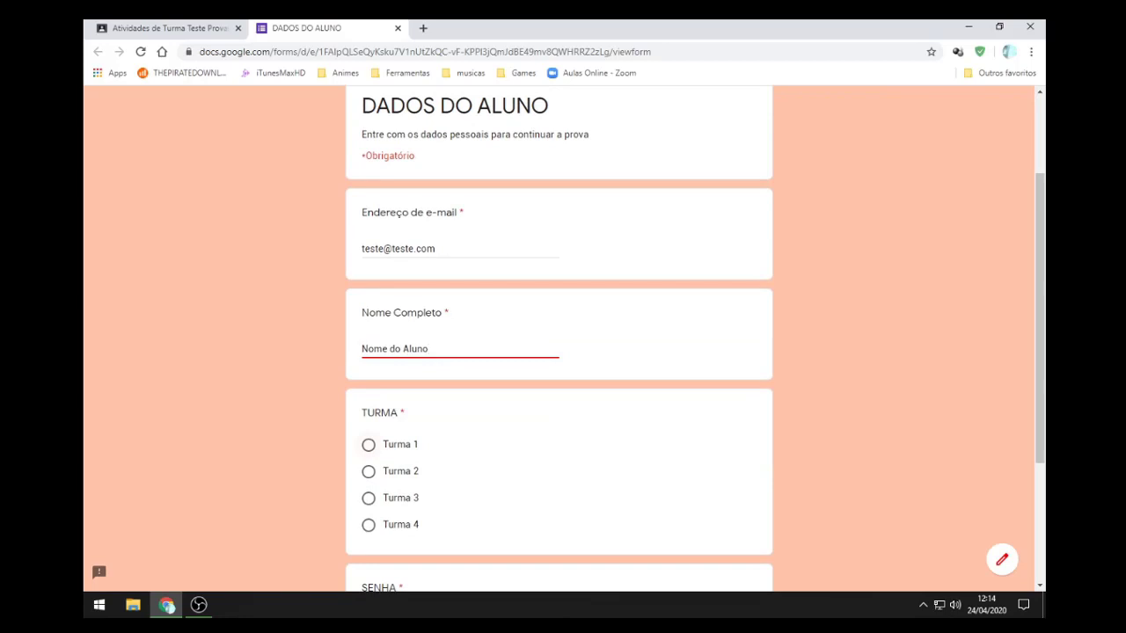
pyautogui.scroll(-1, 562, 352)
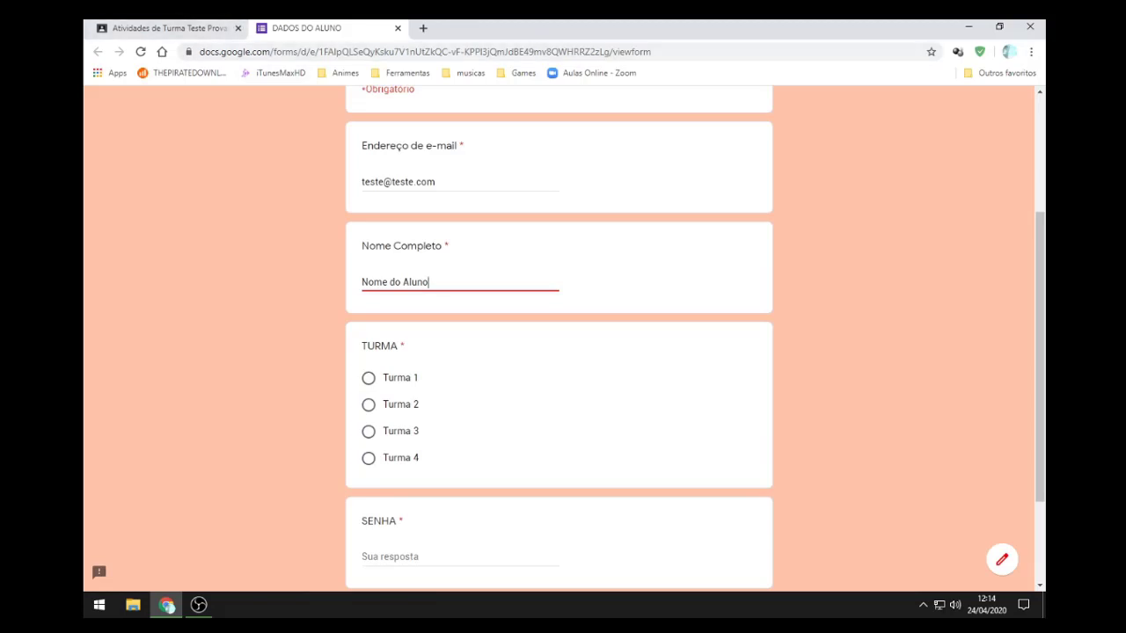
pyautogui.click(423, 27)
# Step: Go from Google Docs to Google Forms and open PROVA1-T1-C.Gerais for editing
pyautogui.write('docs.google.com')
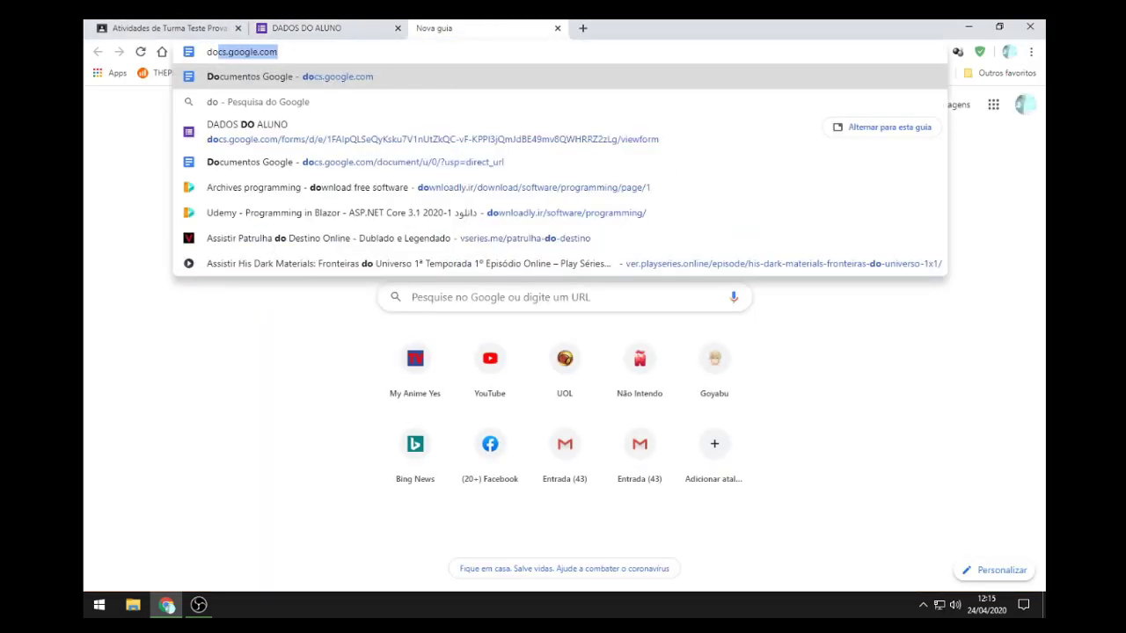
pyautogui.press('Return')
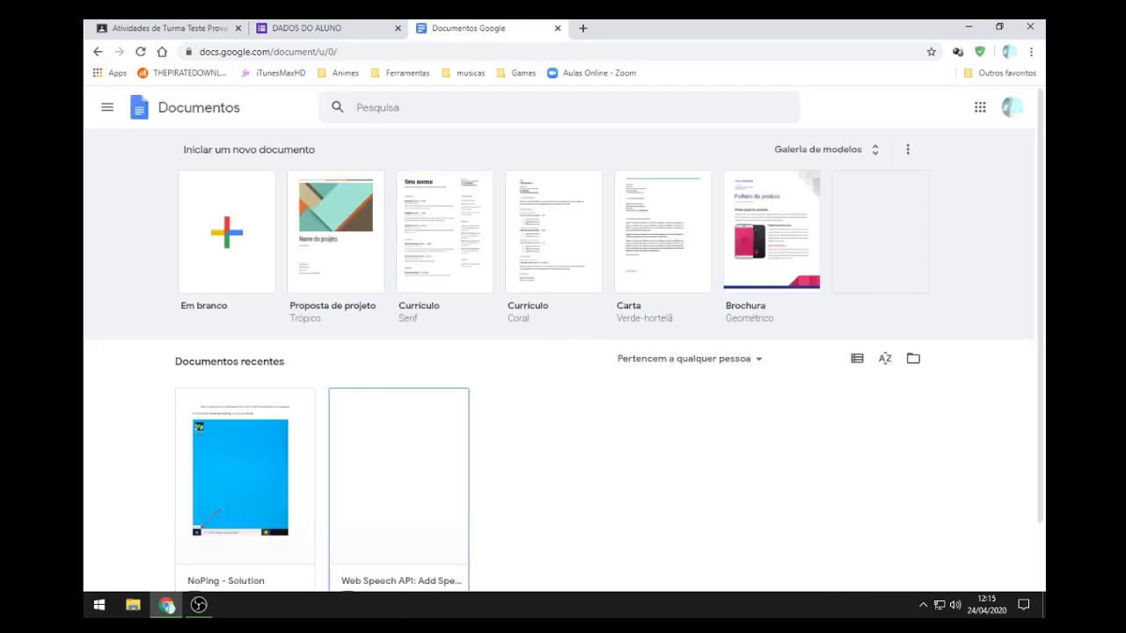
pyautogui.click(106, 107)
pyautogui.click(151, 238)
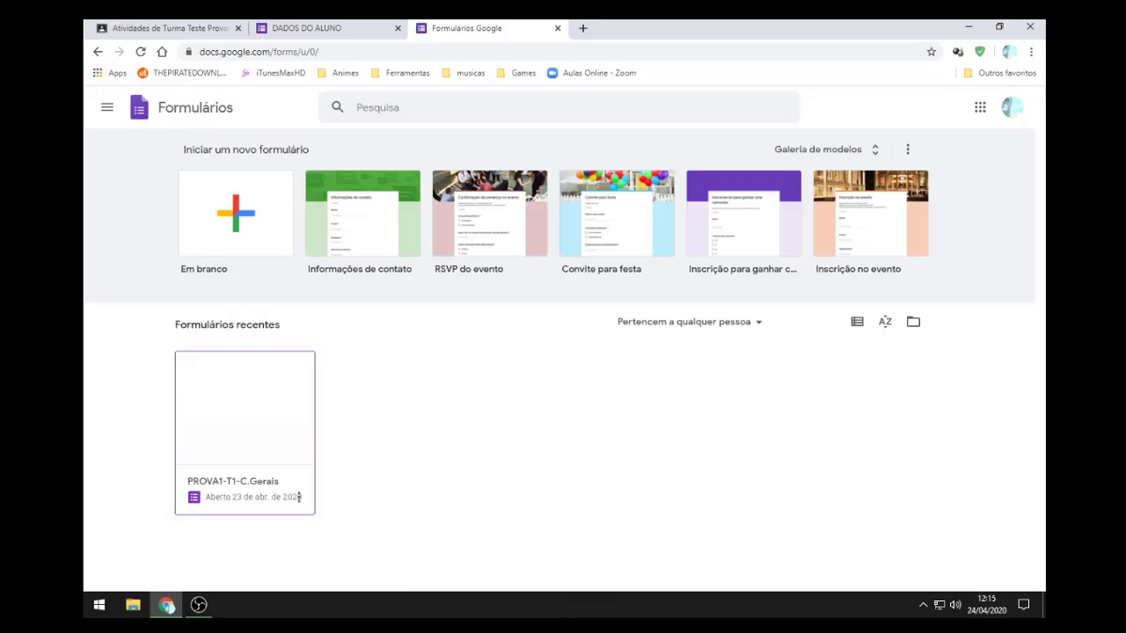
pyautogui.click(244, 408)
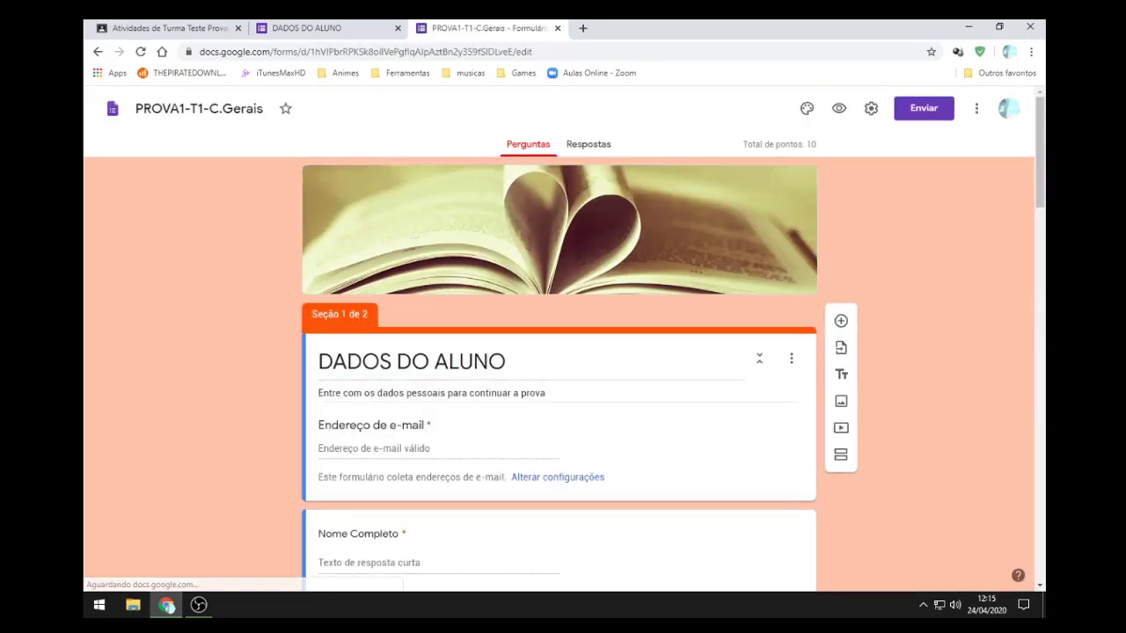
# Step: Change the TURMA question to a Lista suspensa dropdown and close the editor tab
pyautogui.scroll(-4, 559, 369)
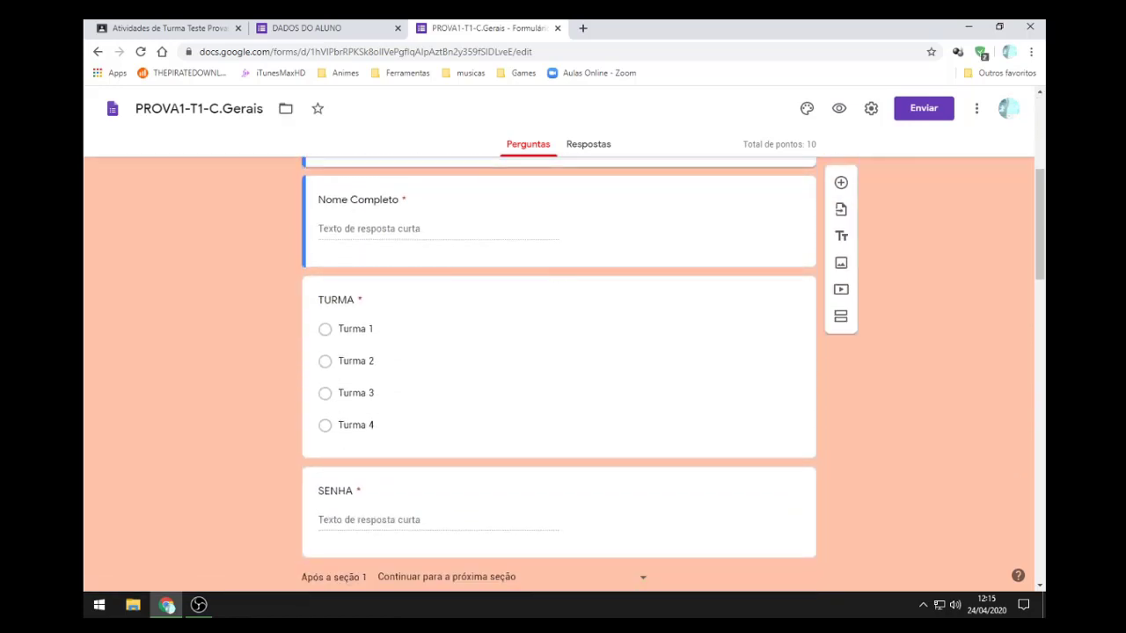
pyautogui.click(528, 352)
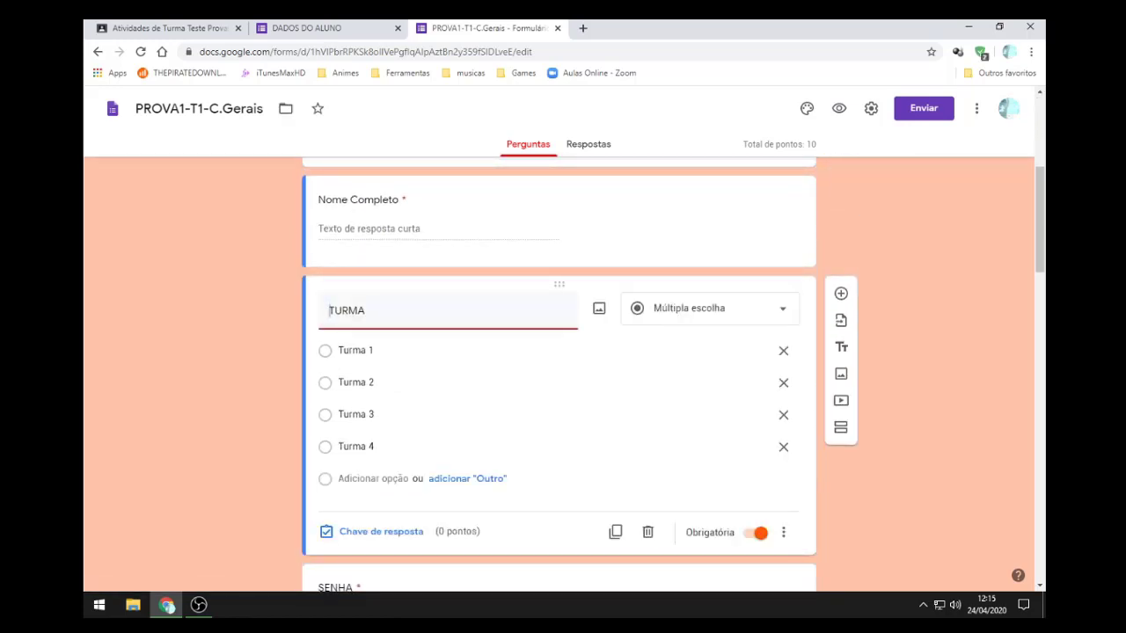
pyautogui.click(709, 307)
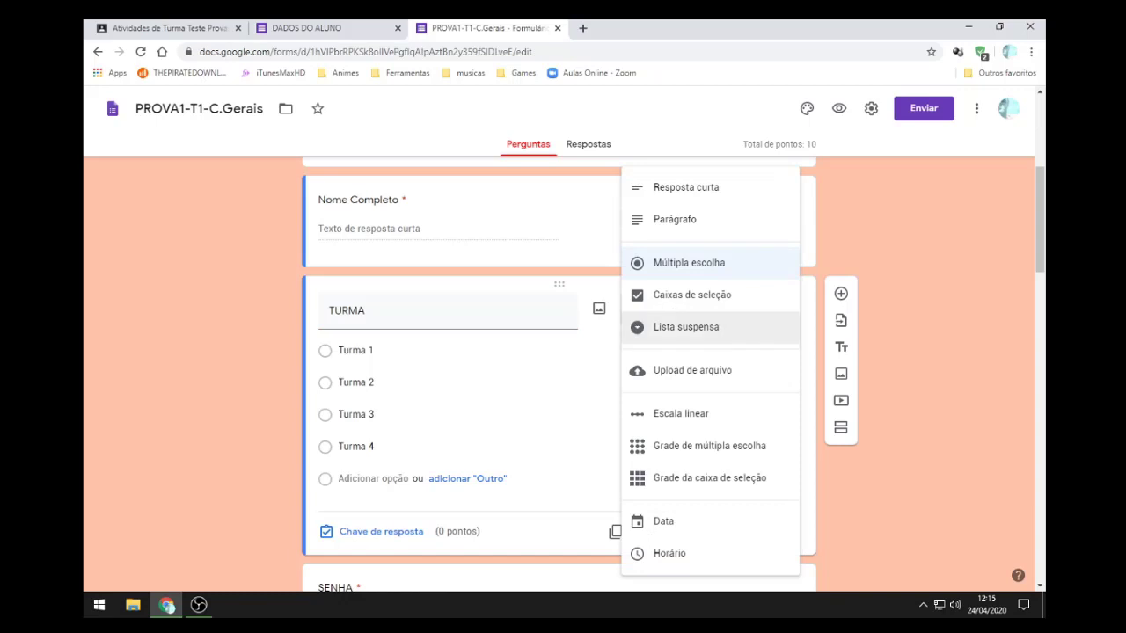
pyautogui.click(685, 326)
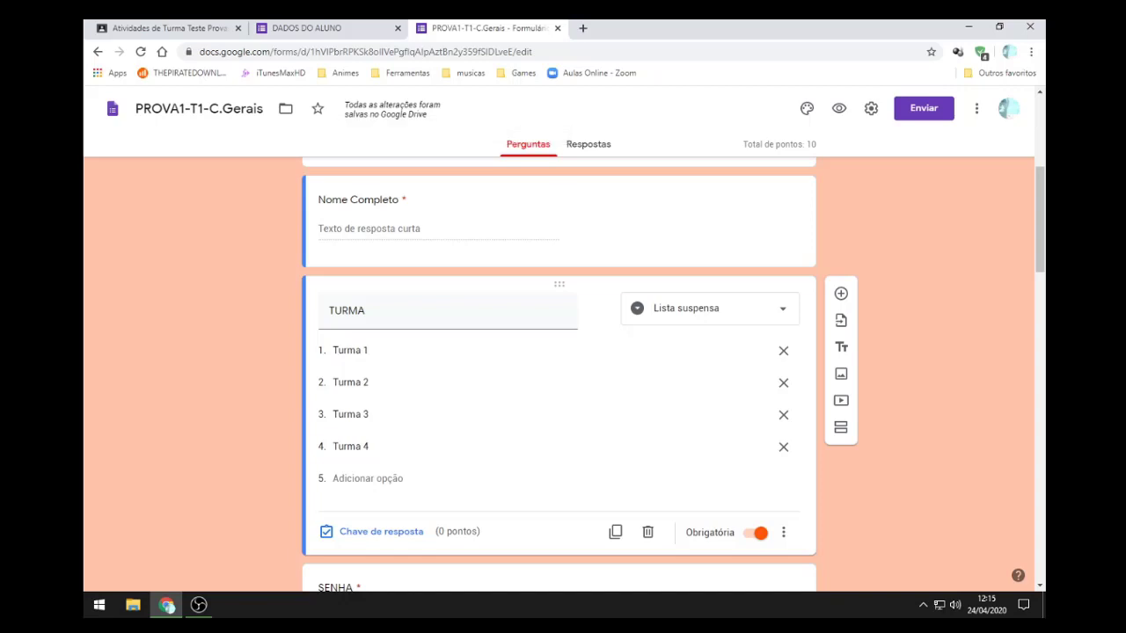
pyautogui.click(557, 27)
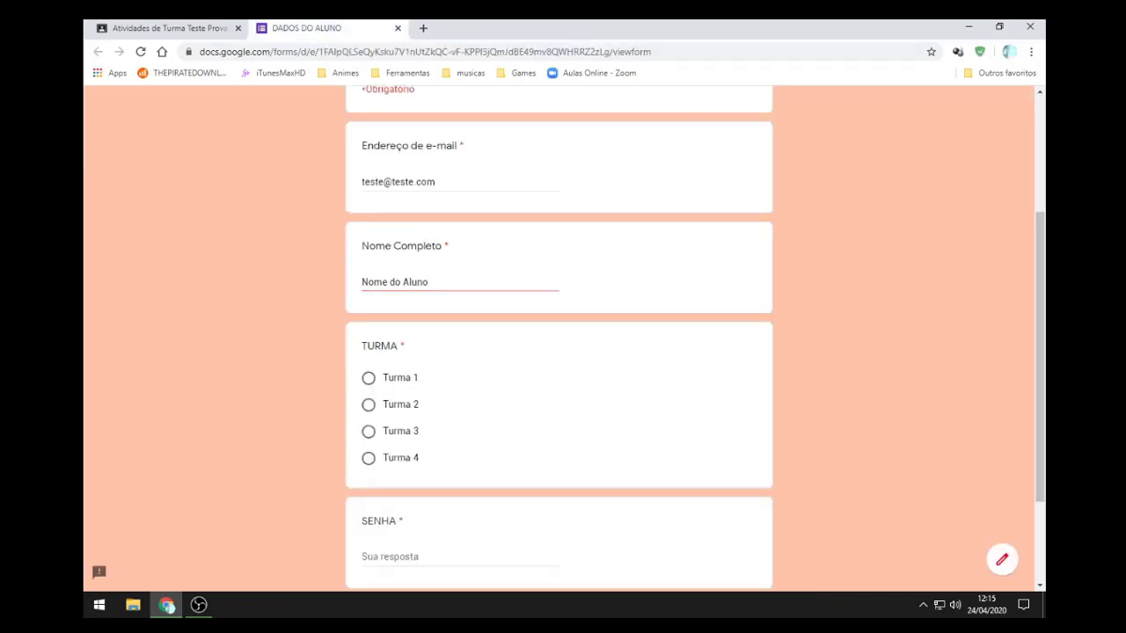
# Step: Leave the form tab and reopen DADOS DO ALUNO from the Classroom post
pyautogui.click(397, 27)
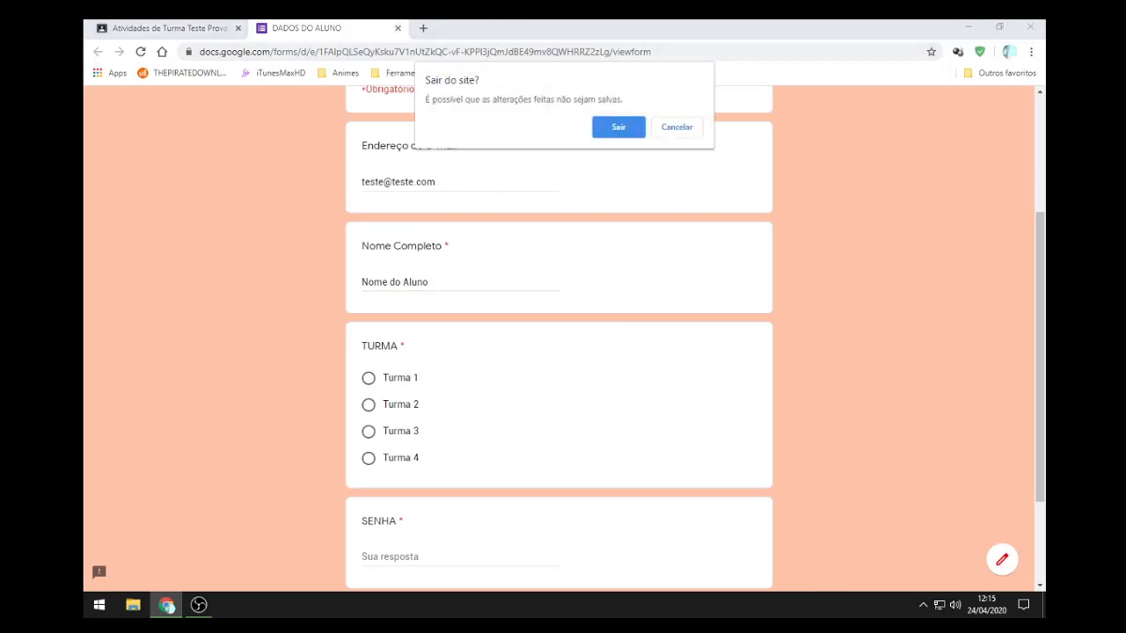
pyautogui.press('Return')
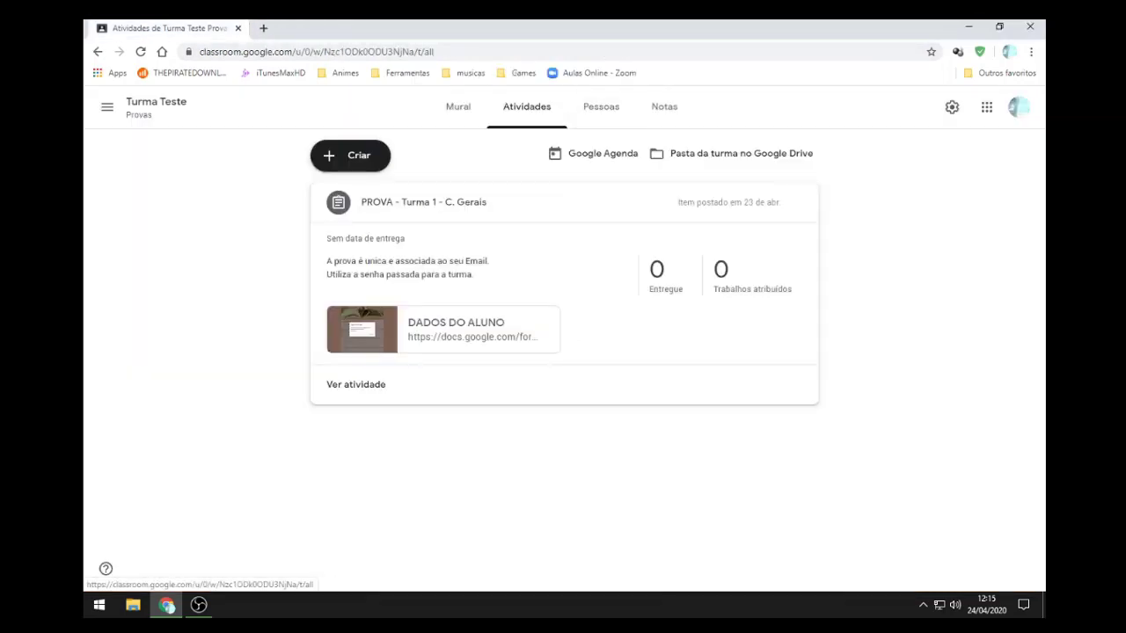
pyautogui.click(443, 329)
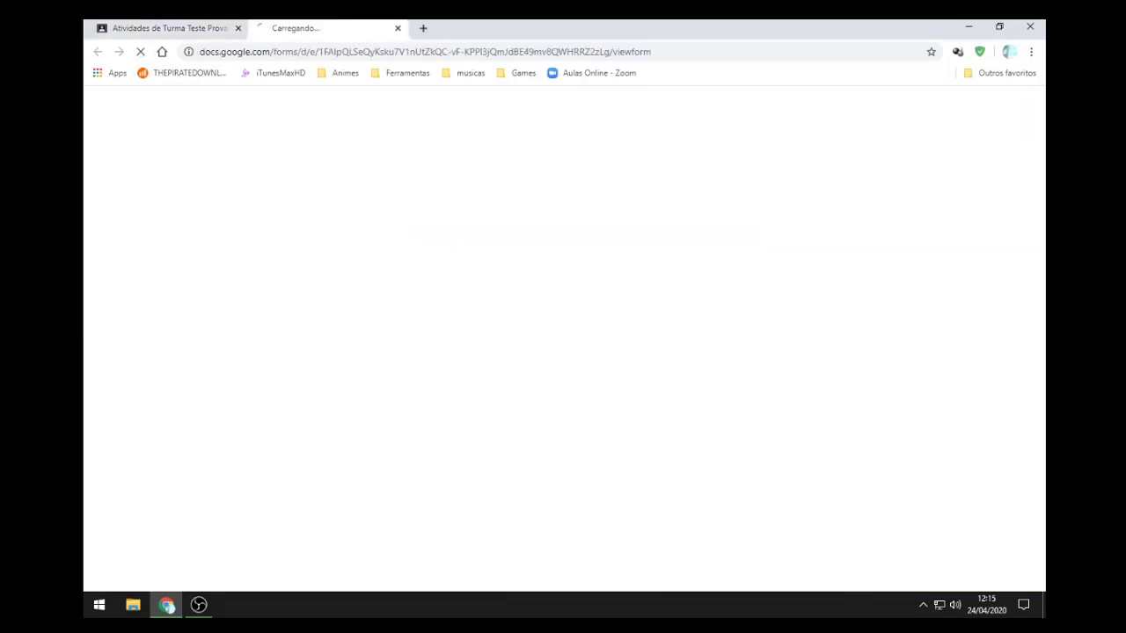
pyautogui.scroll(-3, 559, 339)
pyautogui.scroll(2, 558, 339)
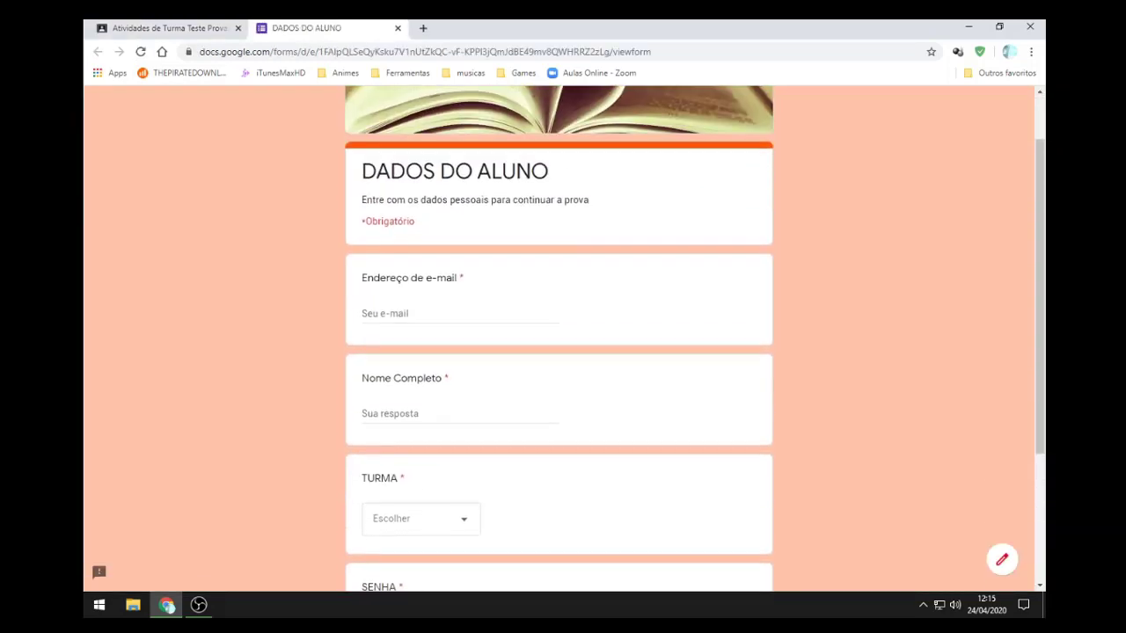
pyautogui.scroll(-1, 558, 338)
# Step: Enter a test e-mail address and browse the new TURMA dropdown choices
pyautogui.click(461, 248)
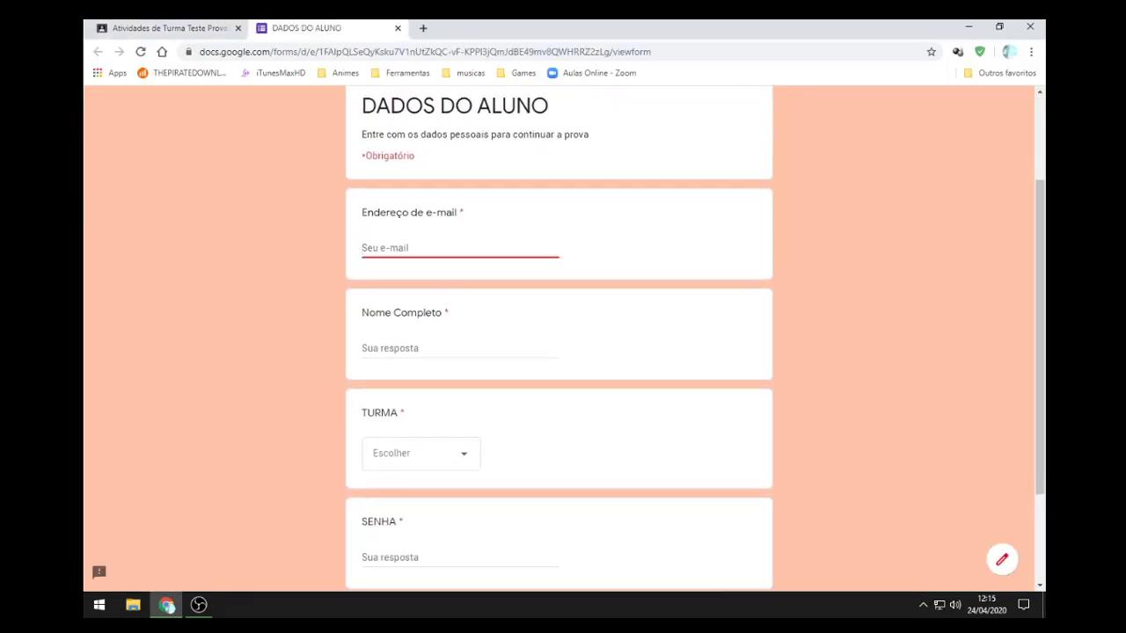
pyautogui.write('teste@teste.com')
pyautogui.press('Tab')
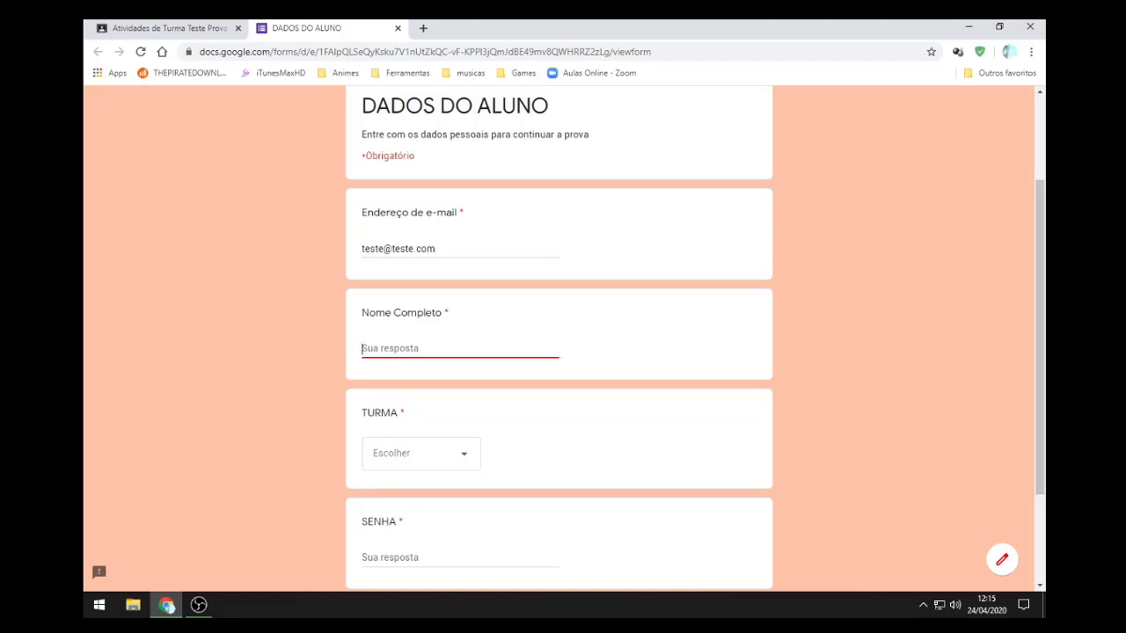
pyautogui.press('Tab')
pyautogui.press('space')
pyautogui.press('Escape')
pyautogui.press('space')
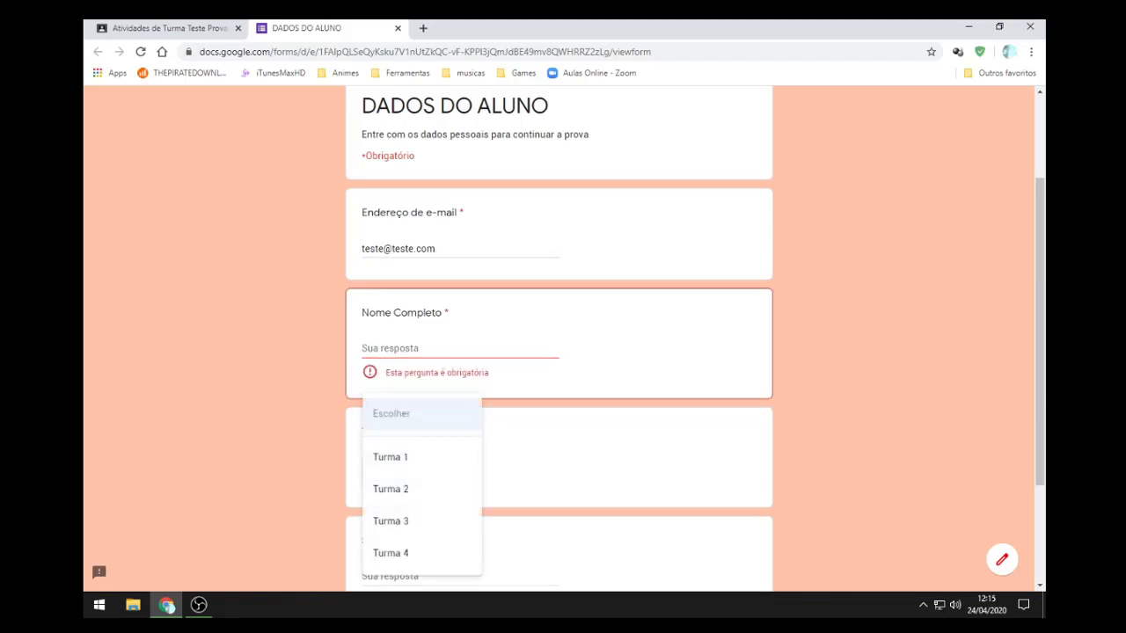
pyautogui.press('Escape')
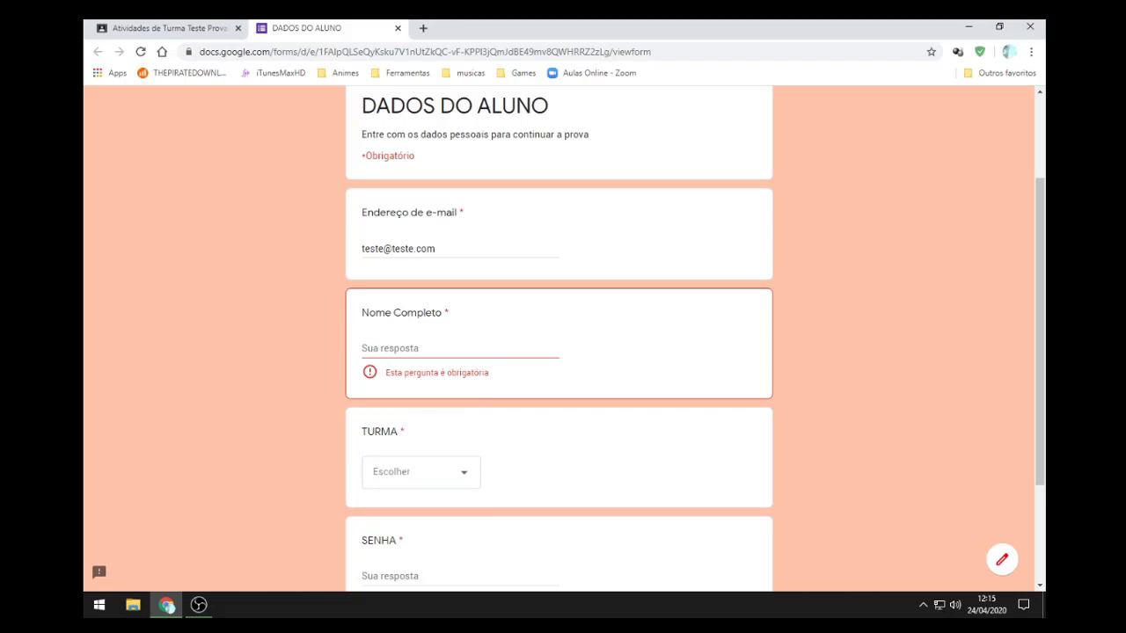
# Step: Fill in 'Nome do Aluno' for Nome Completo and choose Turma 1 for TURMA
pyautogui.click(427, 348)
pyautogui.write('Nome')
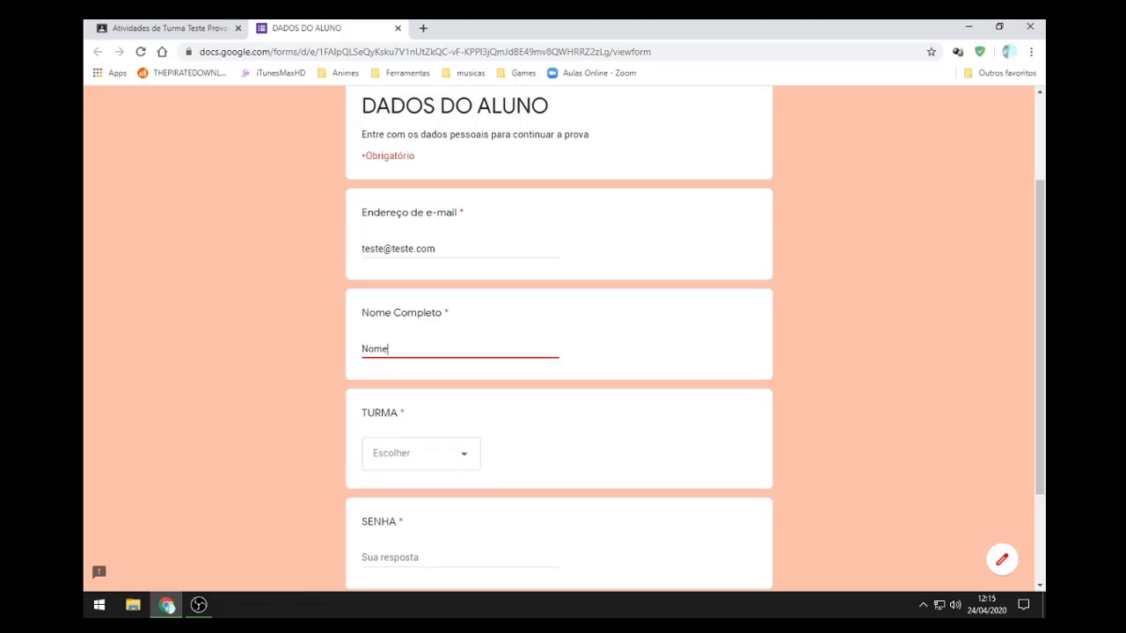
pyautogui.write(' do Aluno')
pyautogui.scroll(-2, 558, 352)
pyautogui.click(421, 320)
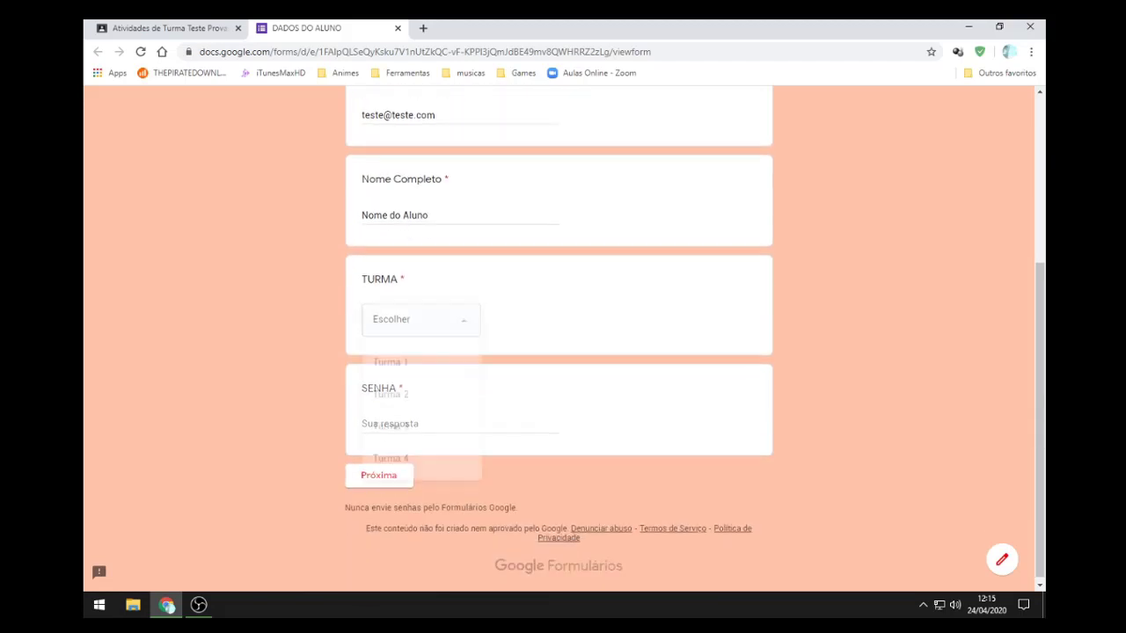
pyautogui.click(391, 362)
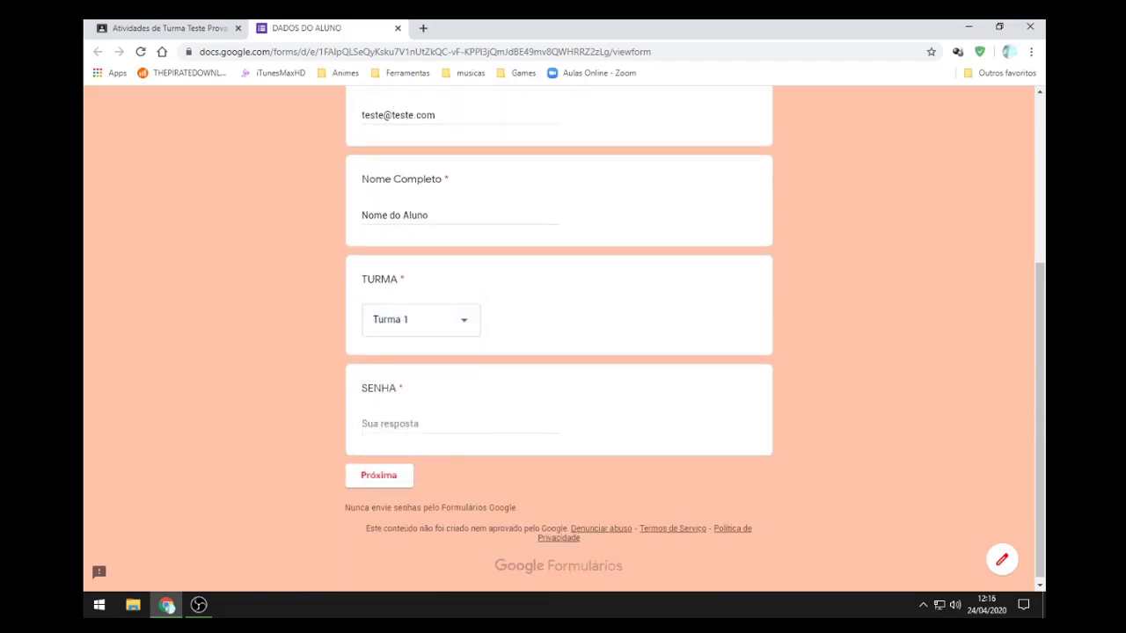
# Step: Try several test values in SENHA that the required pattern rejects
pyautogui.click(370, 424)
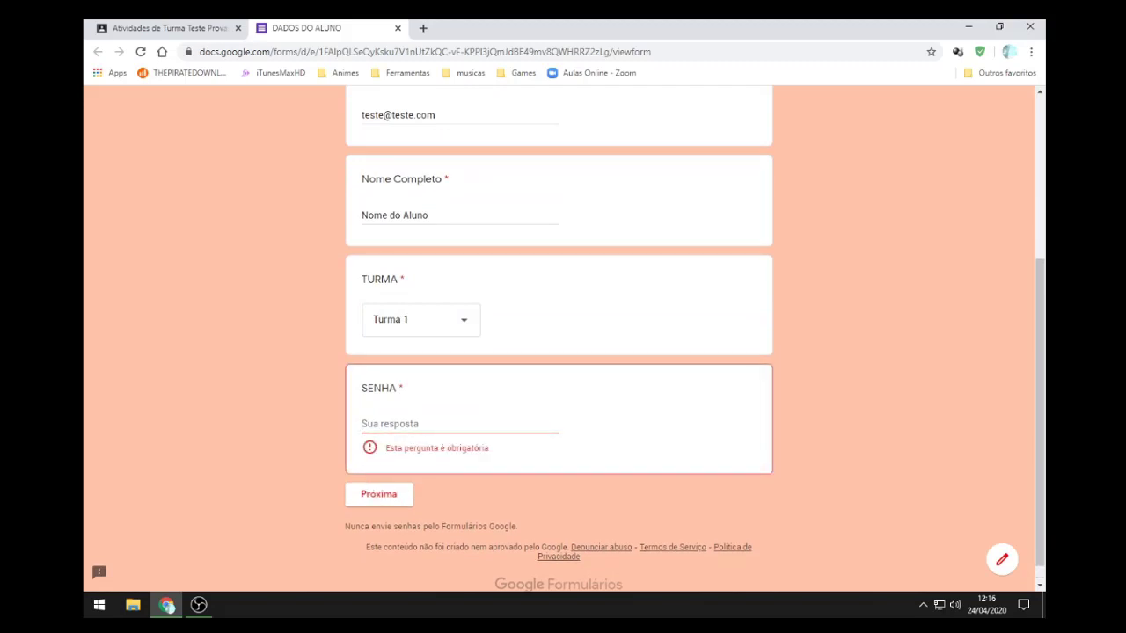
pyautogui.write('asdad')
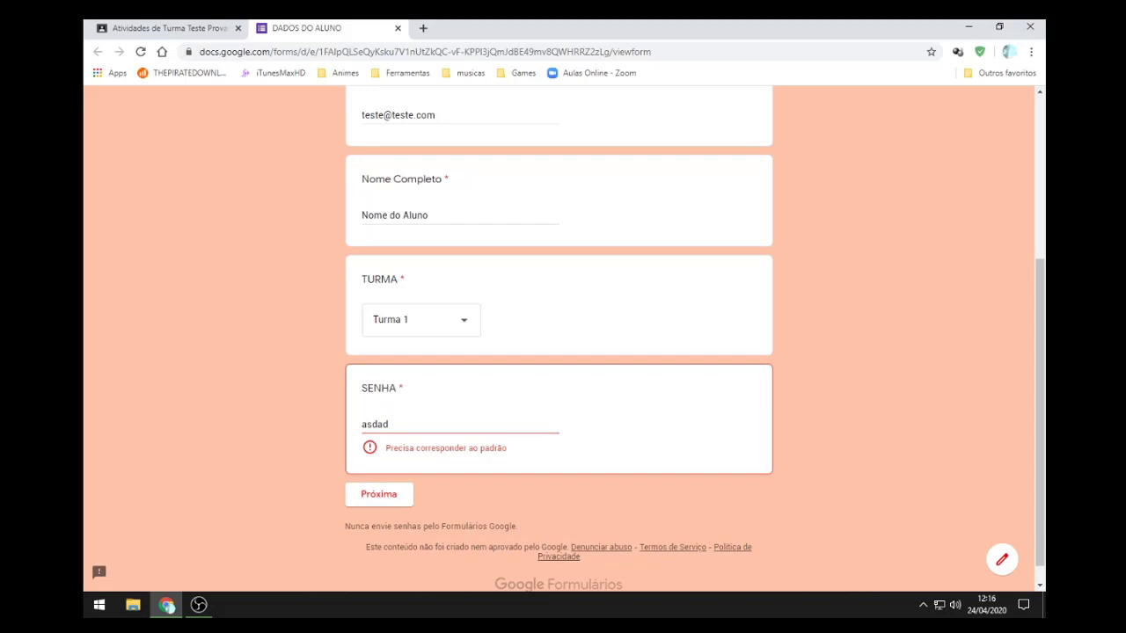
pyautogui.hotkey('ctrl', 'a')
pyautogui.write('asdada')
pyautogui.hotkey('ctrl', 'a')
pyautogui.write('asdasd')
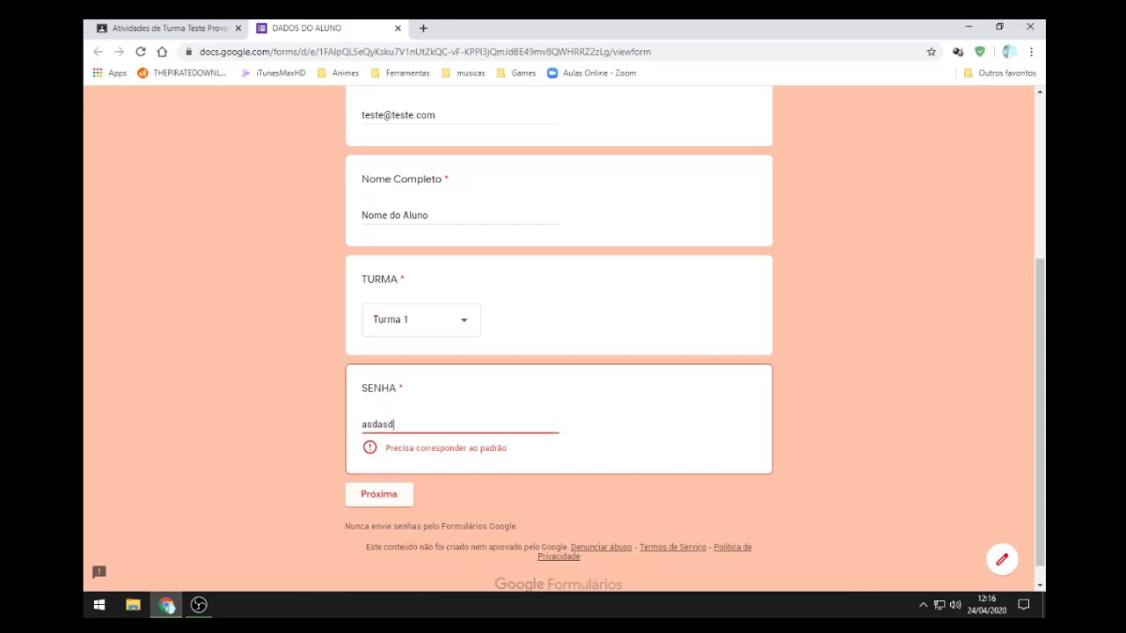
pyautogui.write('ad')
pyautogui.scroll(2, 563, 339)
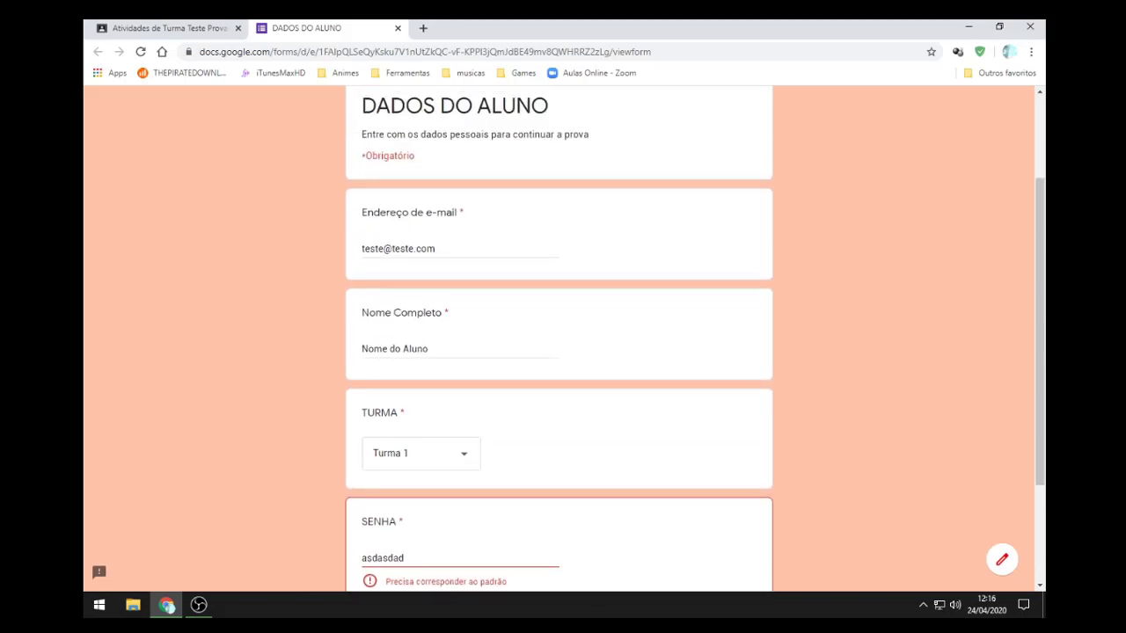
pyautogui.scroll(-2, 563, 338)
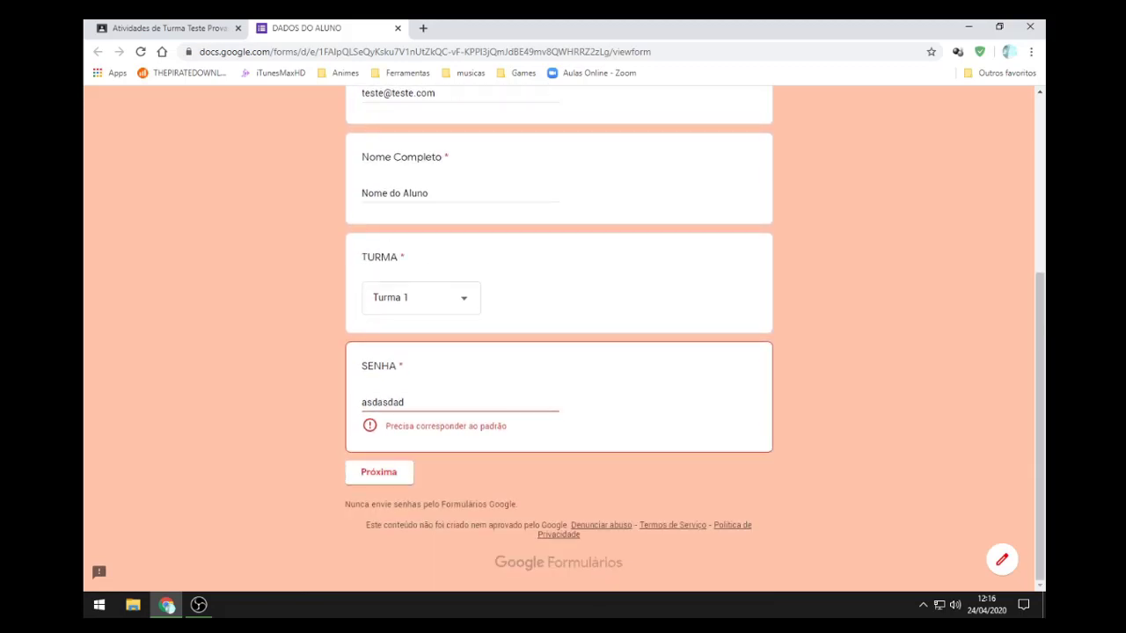
# Step: Retry SENHA until the class password is accepted, then advance to the exam section
pyautogui.hotkey('ctrl', 'a')
pyautogui.write('123123')
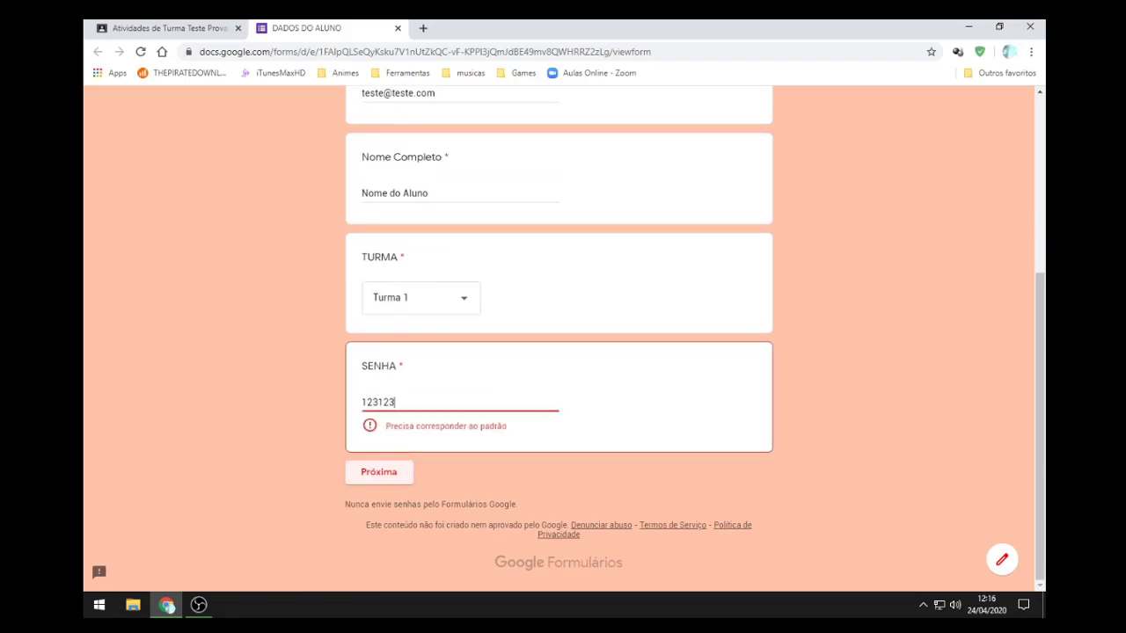
pyautogui.hotkey('ctrl', 'a')
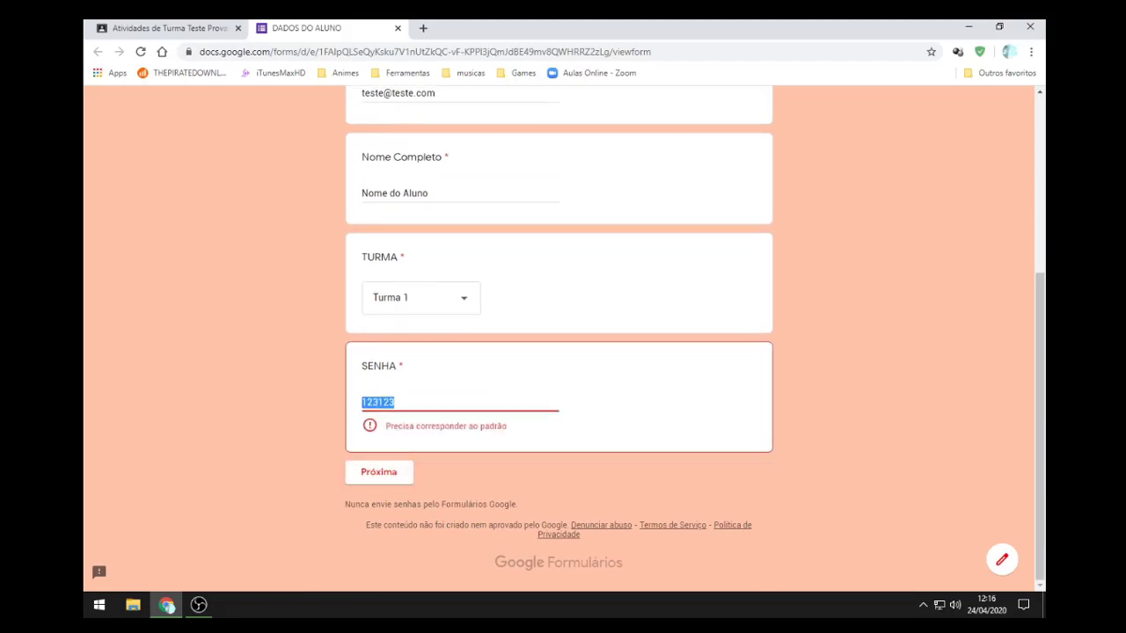
pyautogui.write('asadasd')
pyautogui.moveTo(426, 403); pyautogui.dragTo(377, 403)
pyautogui.hotkey('ctrl', 'a')
pyautogui.click(379, 472)
pyautogui.click(493, 473)
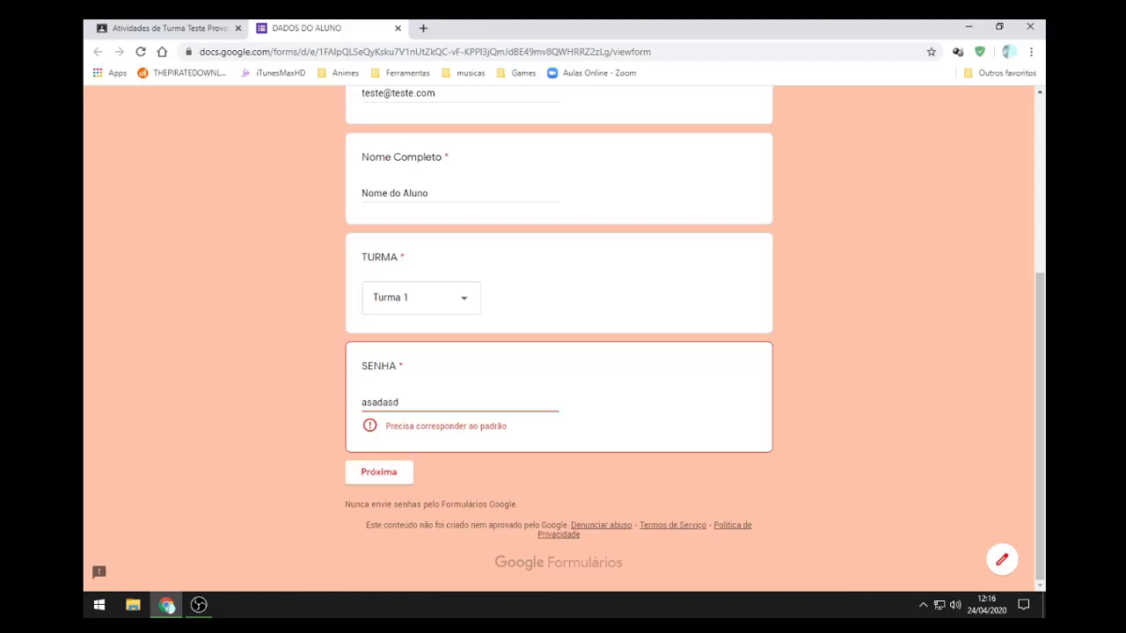
pyautogui.hotkey('ctrl', 'a')
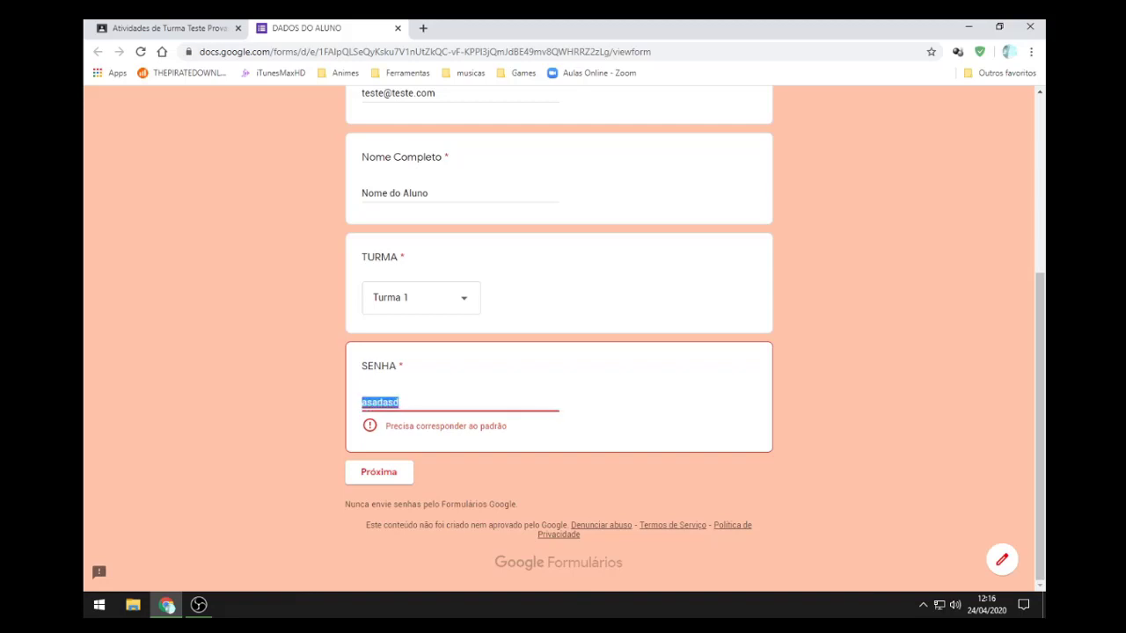
pyautogui.write('123')
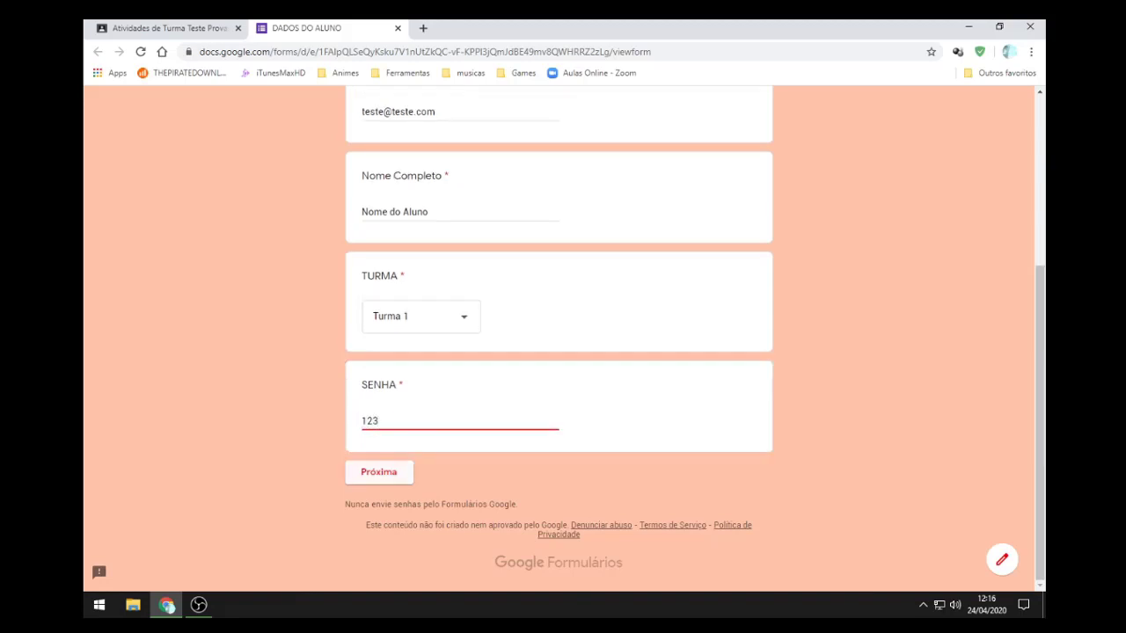
pyautogui.press('Return')
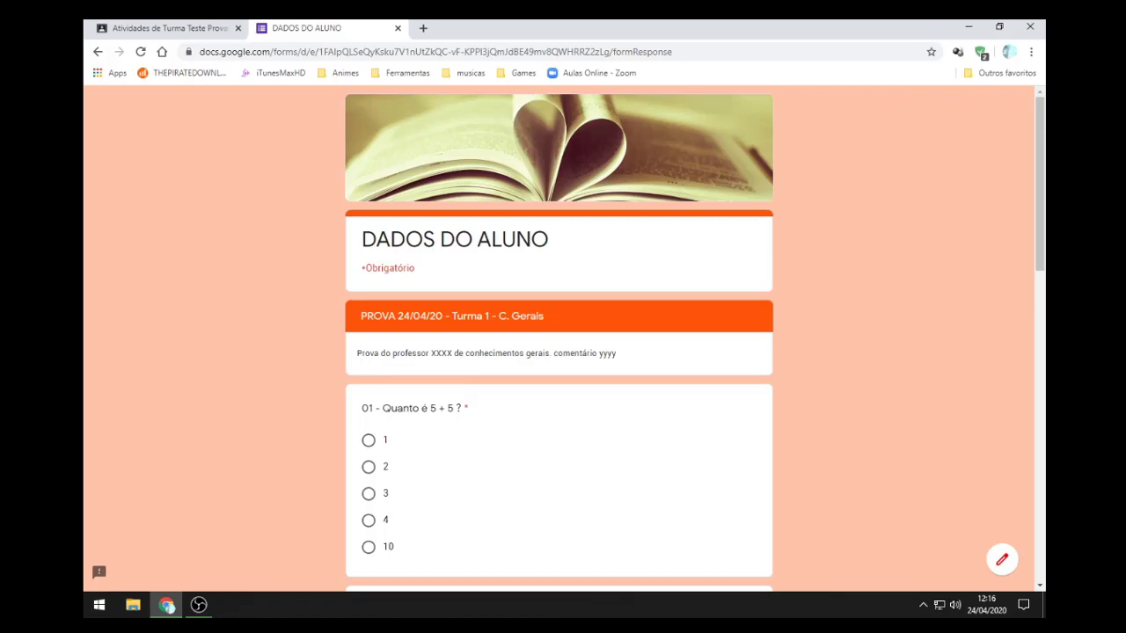
# Step: Scroll through PROVA questions 01 to 04, from the 5 + 5 sum to numbers adding to 10
pyautogui.scroll(-1, 558, 352)
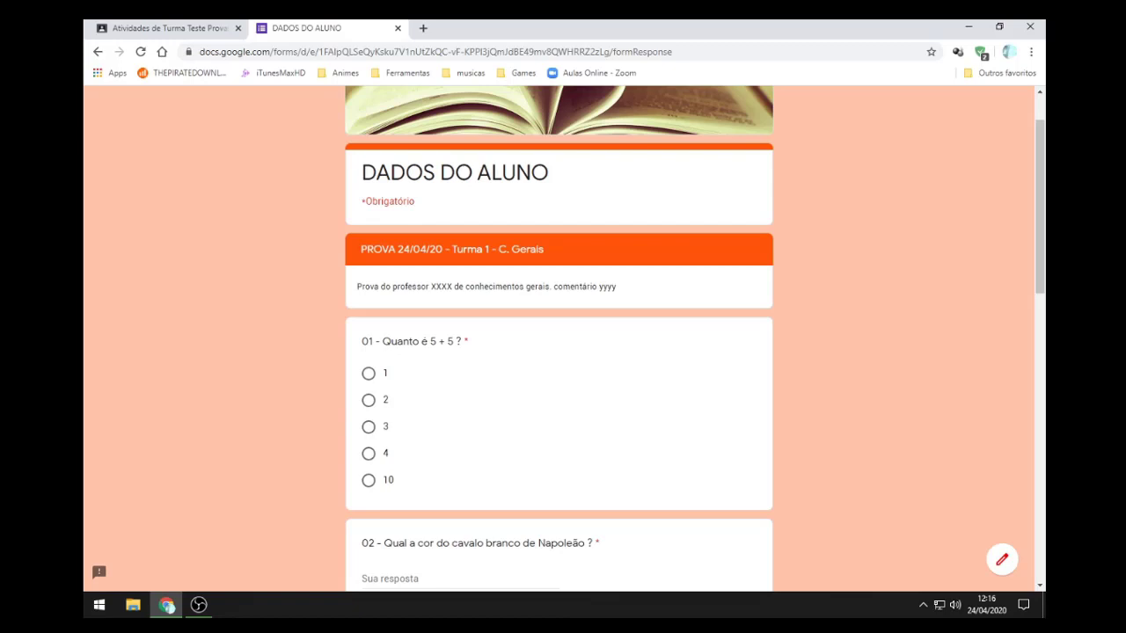
pyautogui.scroll(-1, 558, 352)
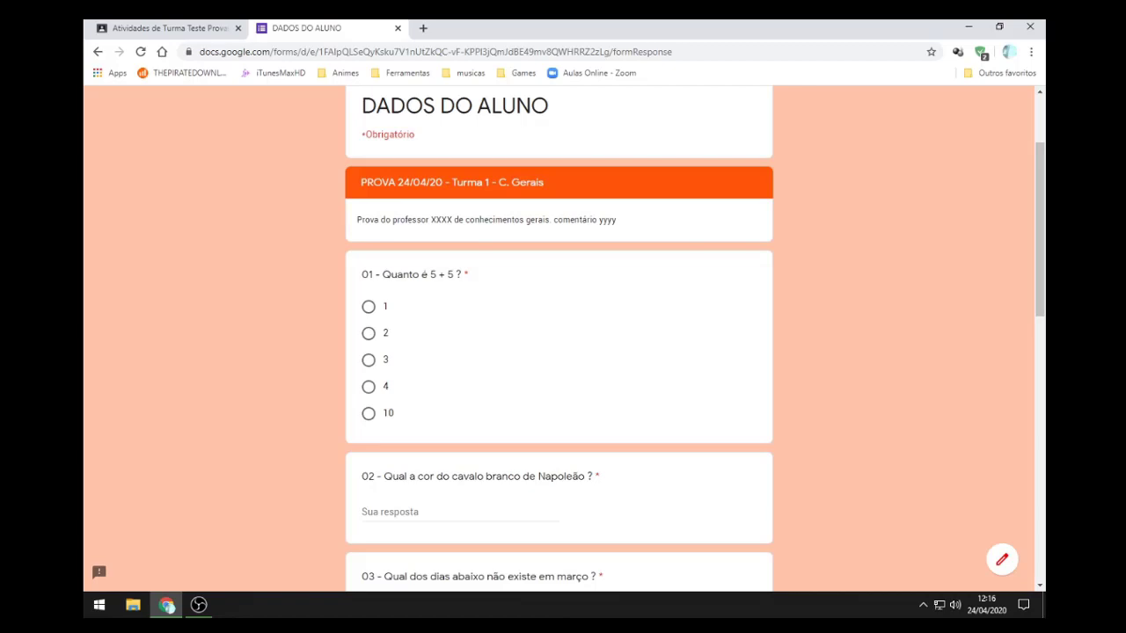
pyautogui.scroll(-2, 558, 351)
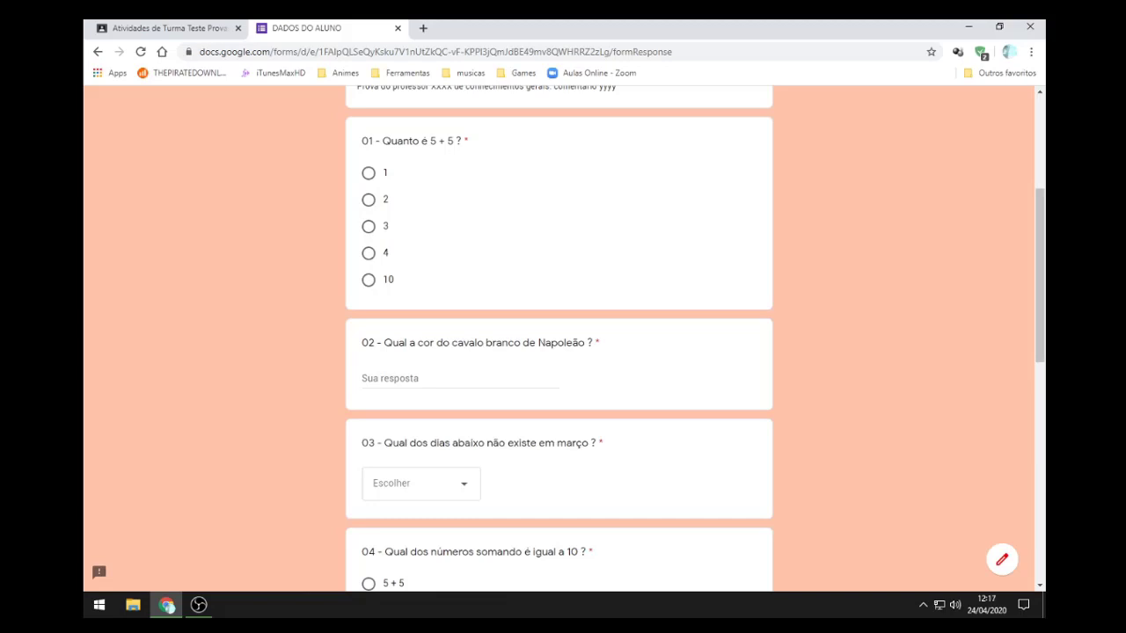
# Step: Answer question 01 with 10, question 02 with 'branca' and question 03 with 04
pyautogui.click(368, 279)
pyautogui.scroll(-2, 558, 339)
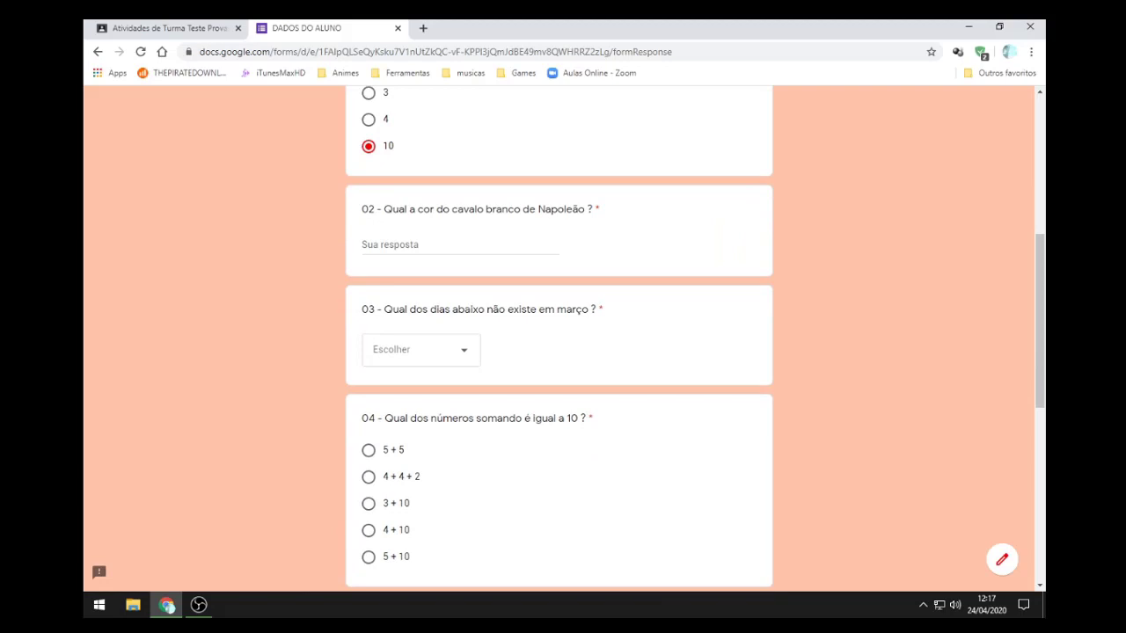
pyautogui.click(422, 244)
pyautogui.write('b')
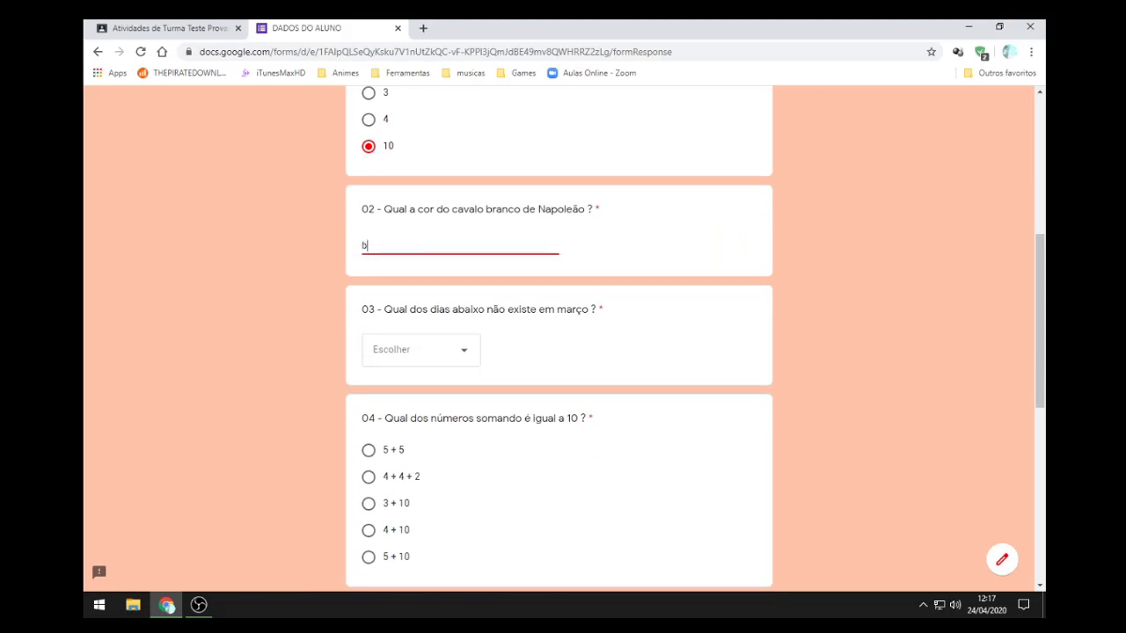
pyautogui.write('ranca')
pyautogui.click(421, 350)
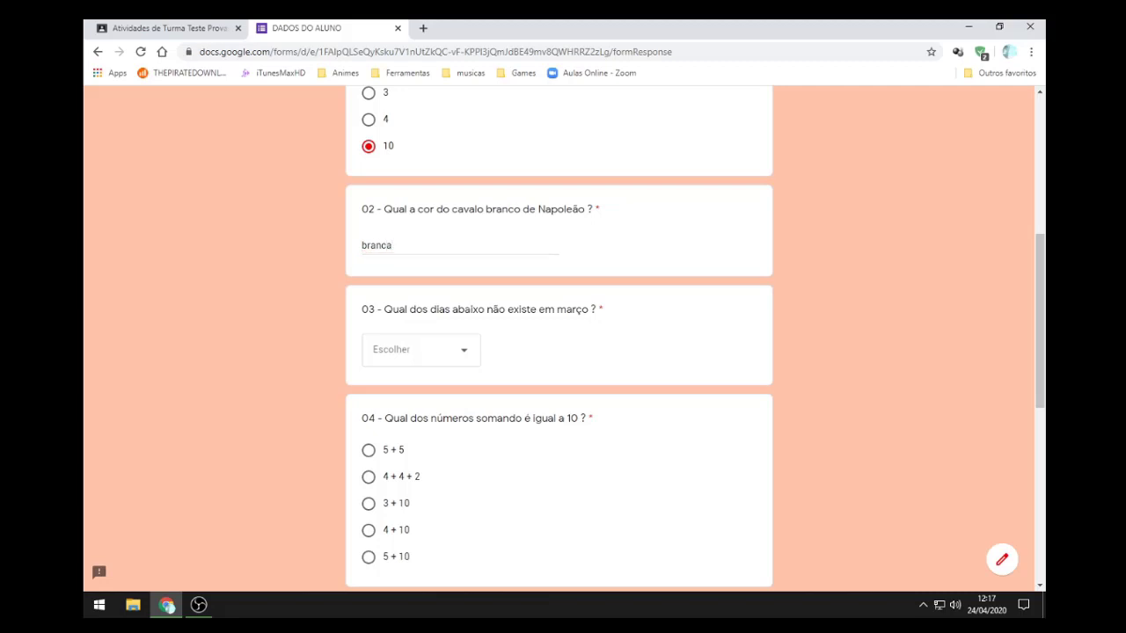
pyautogui.click(421, 350)
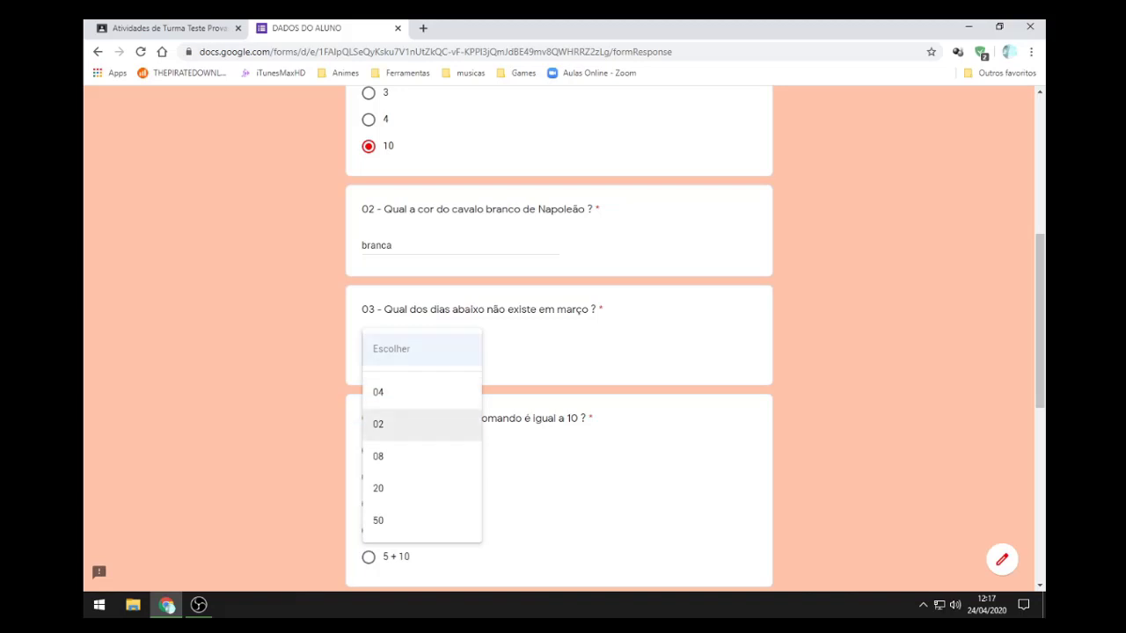
pyautogui.click(387, 392)
# Step: Toggle question 04 between 5 + 5 and 4 + 4 + 2 using arrow keys, ending on 4 + 4 + 2
pyautogui.scroll(-3, 563, 339)
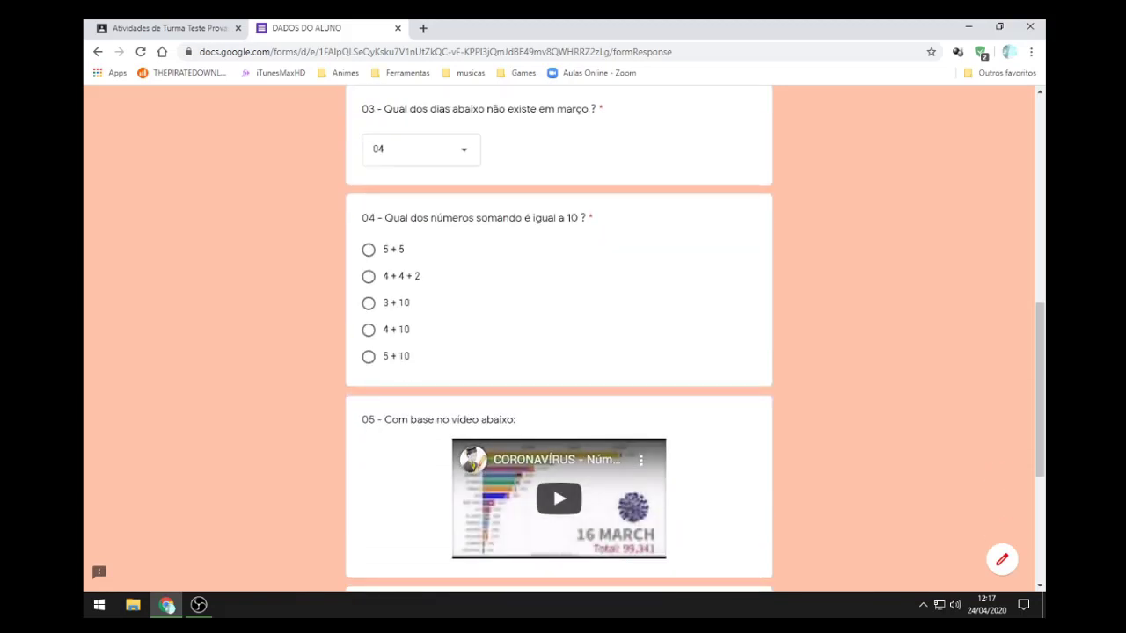
pyautogui.click(368, 276)
pyautogui.scroll(-2, 559, 352)
pyautogui.scroll(1, 560, 339)
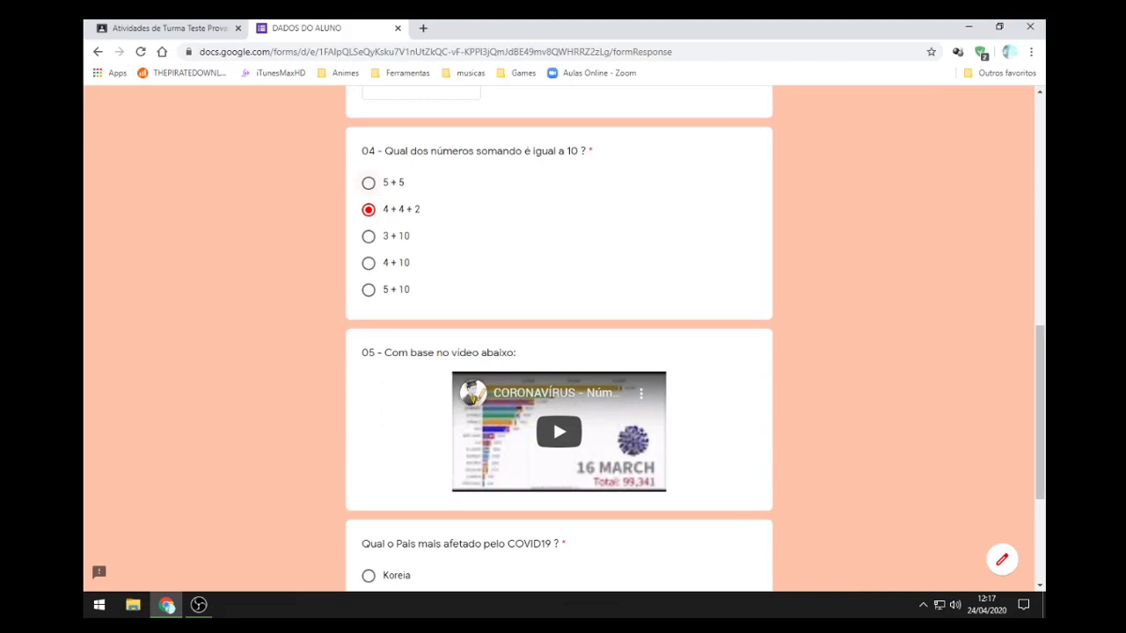
pyautogui.press('Up')
pyautogui.press('Down')
pyautogui.press('Up')
pyautogui.scroll(2, 552, 418)
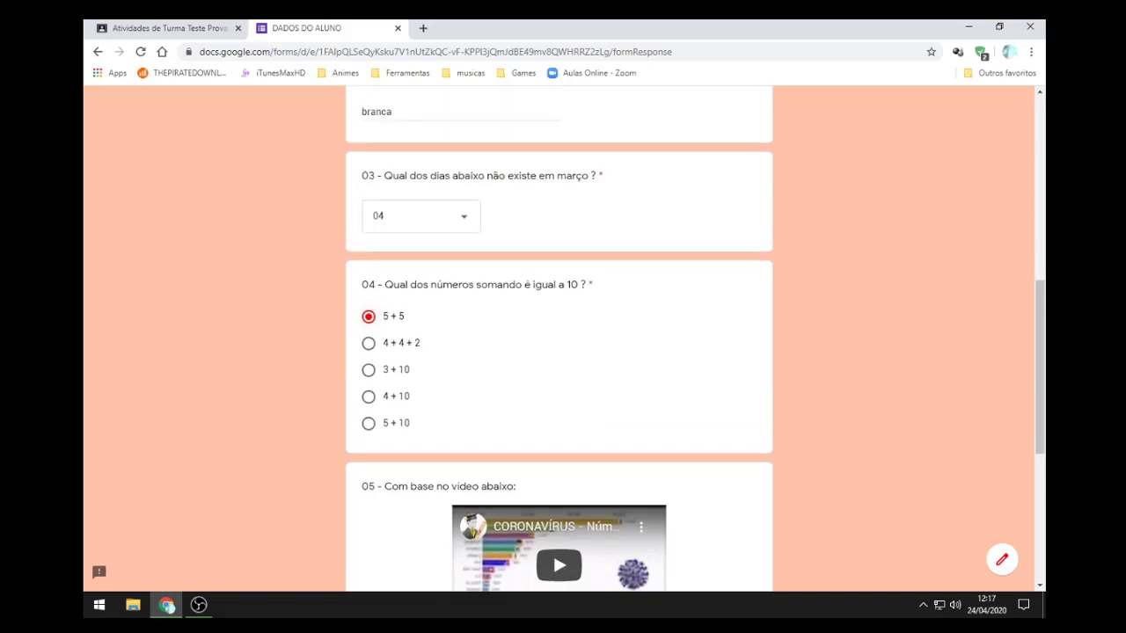
pyautogui.press('Down')
pyautogui.press('Up')
pyautogui.press('Down')
pyautogui.press('Up')
pyautogui.press('Down')
pyautogui.press('Up')
pyautogui.press('Down')
pyautogui.press('Up')
pyautogui.press('Down')
pyautogui.press('Up')
pyautogui.press('Down')
pyautogui.press('Up')
pyautogui.press('Down')
pyautogui.press('Up')
pyautogui.press('Down')
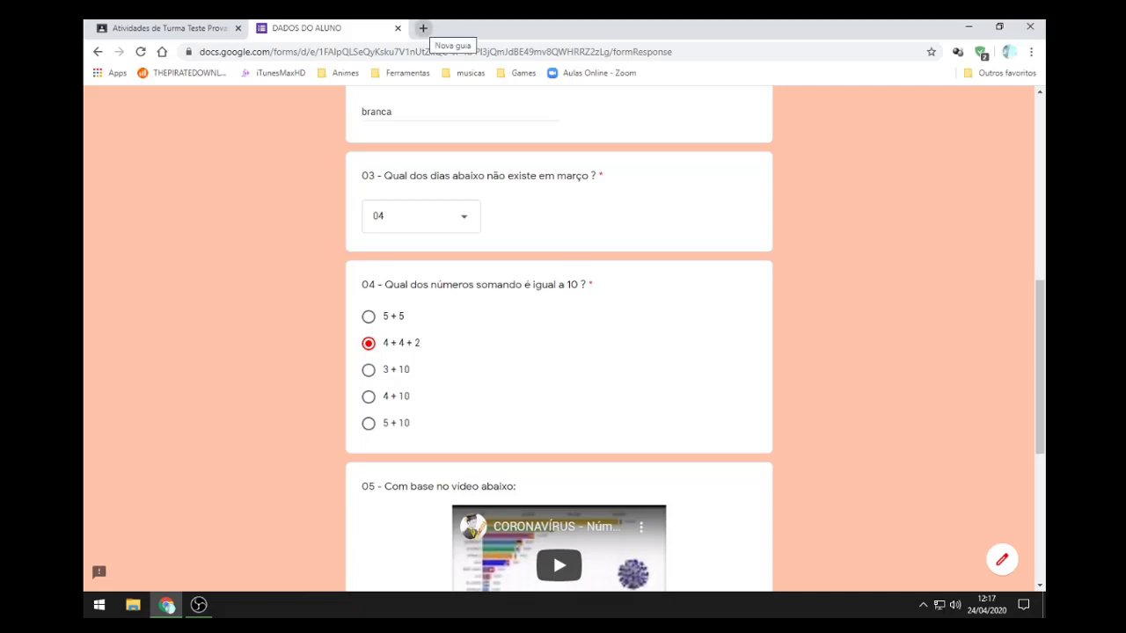
# Step: In a new tab, go to docs.google.com, switch to Formulários and open the PROVA1-T1-C.Gerais form
pyautogui.click(423, 28)
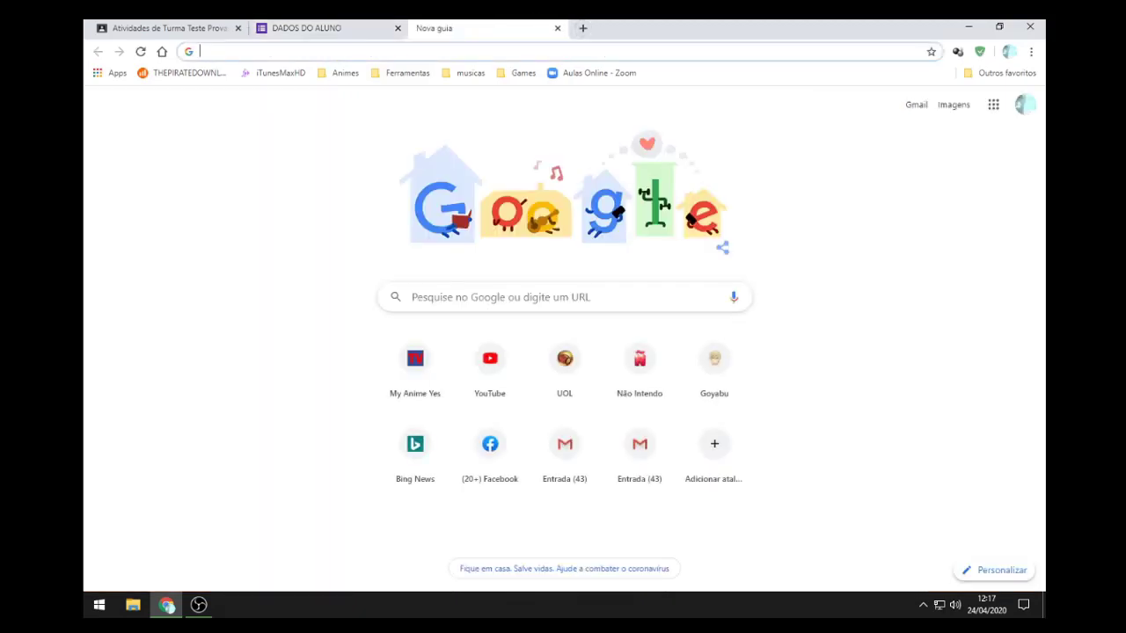
pyautogui.write('d')
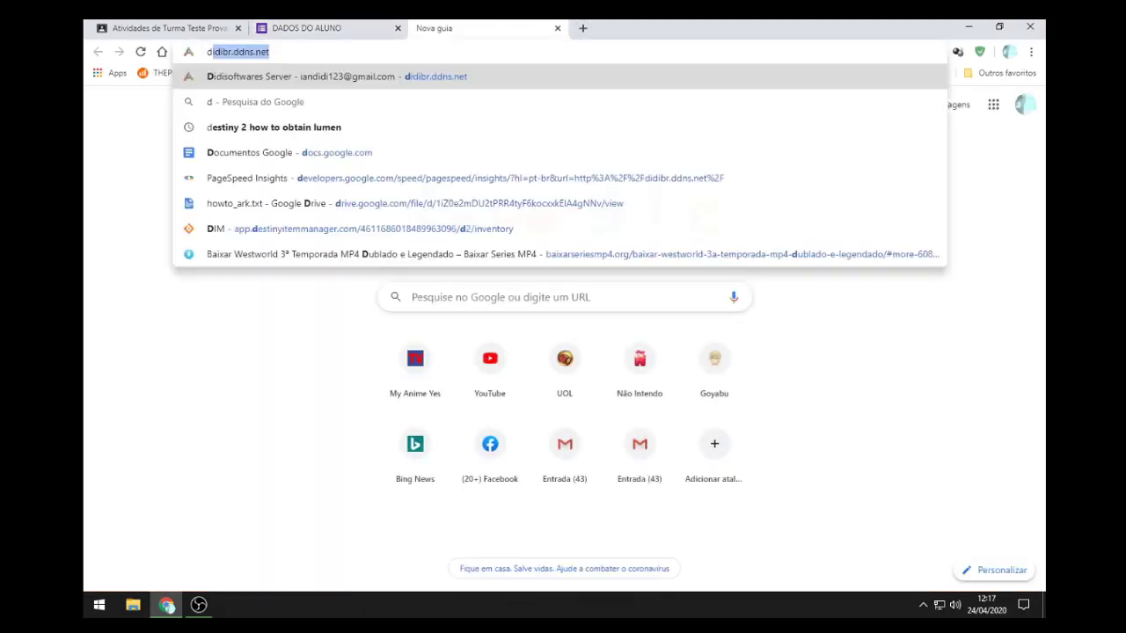
pyautogui.press('BackSpace')
pyautogui.press('BackSpace')
pyautogui.write('docs')
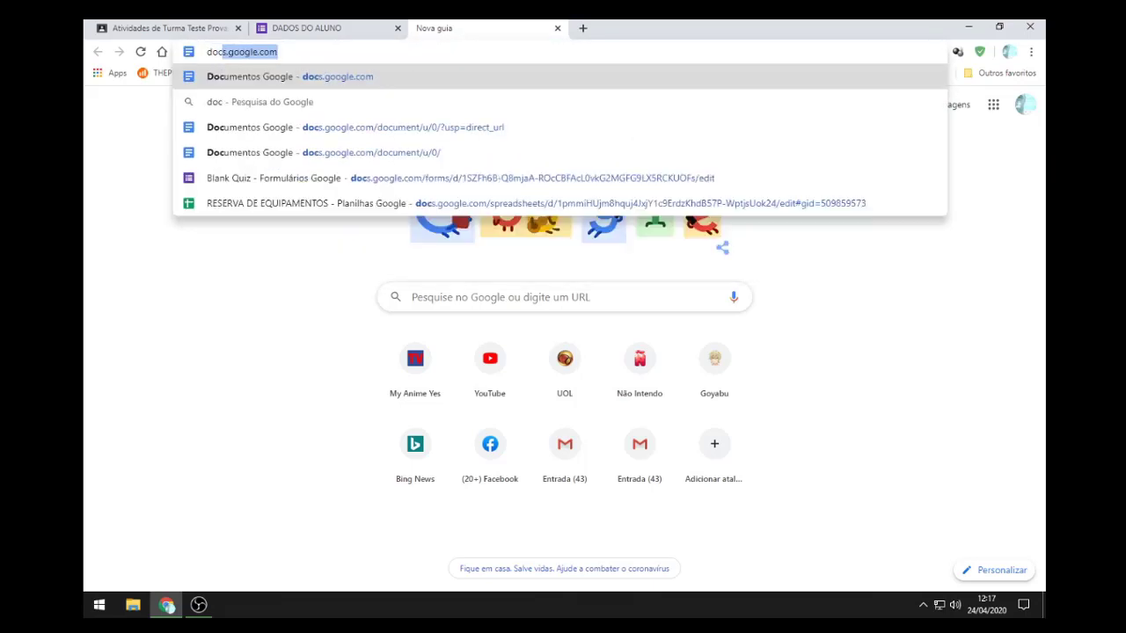
pyautogui.press('Return')
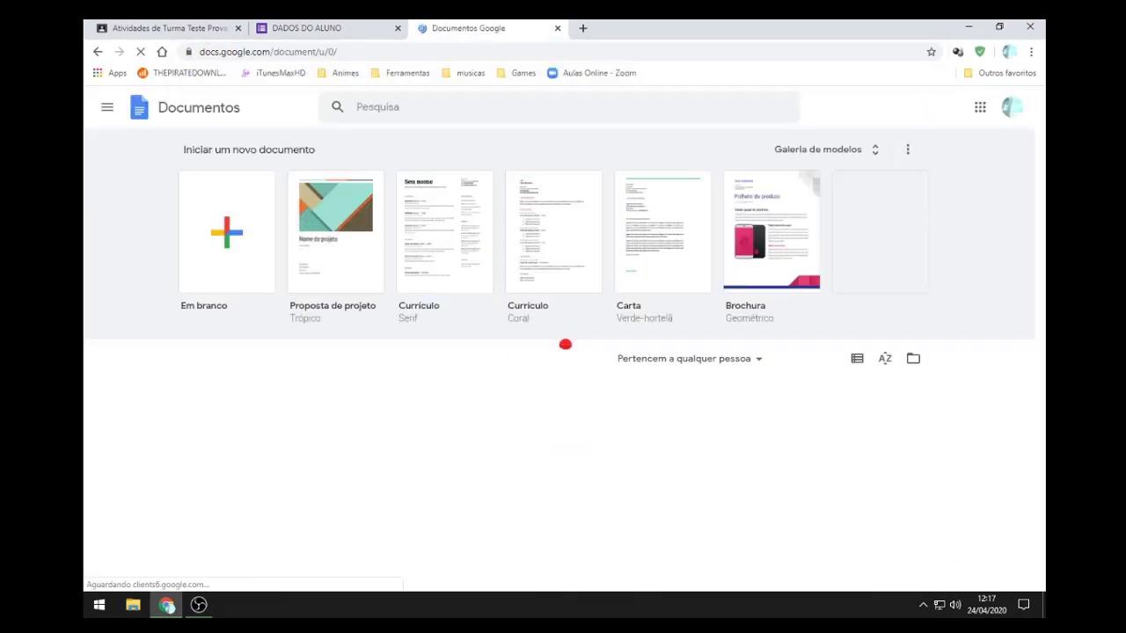
pyautogui.click(106, 108)
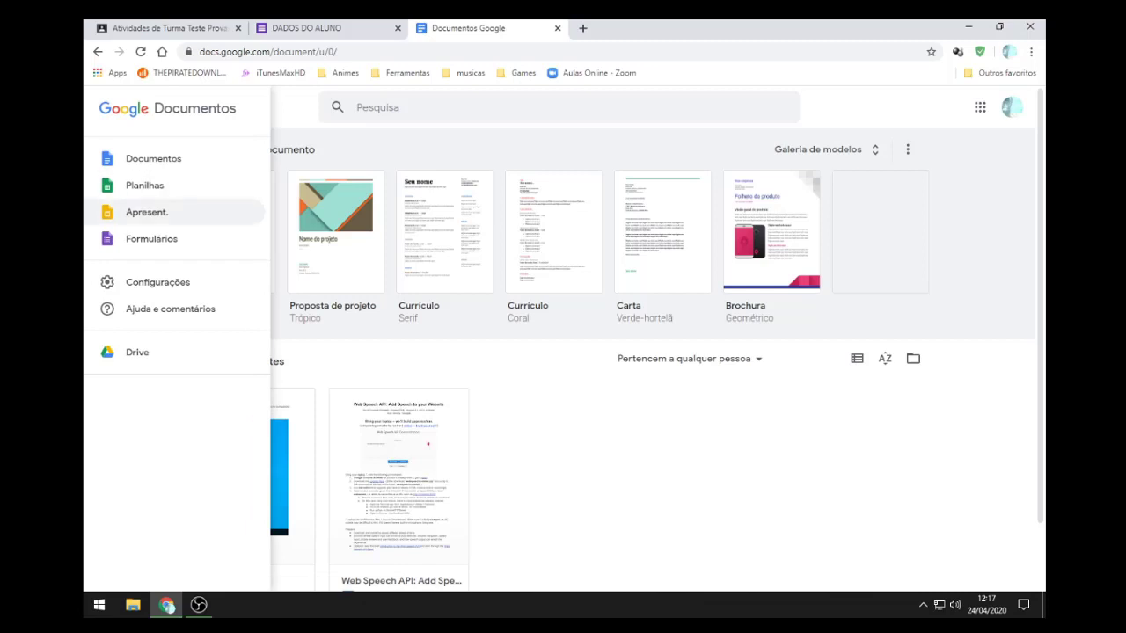
pyautogui.click(151, 238)
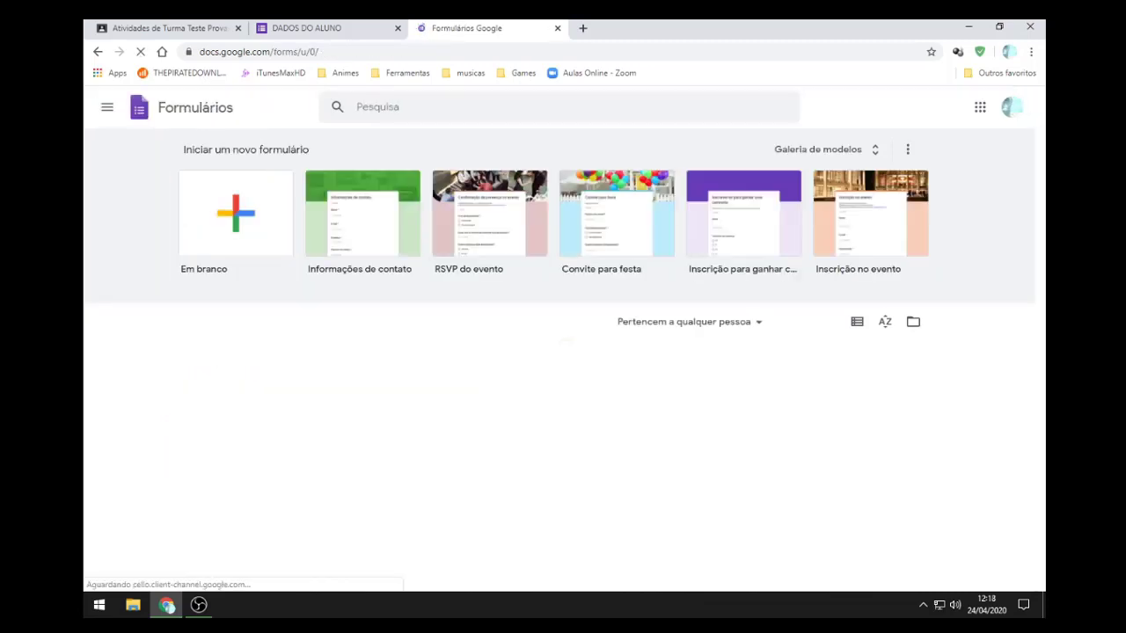
pyautogui.click(299, 497)
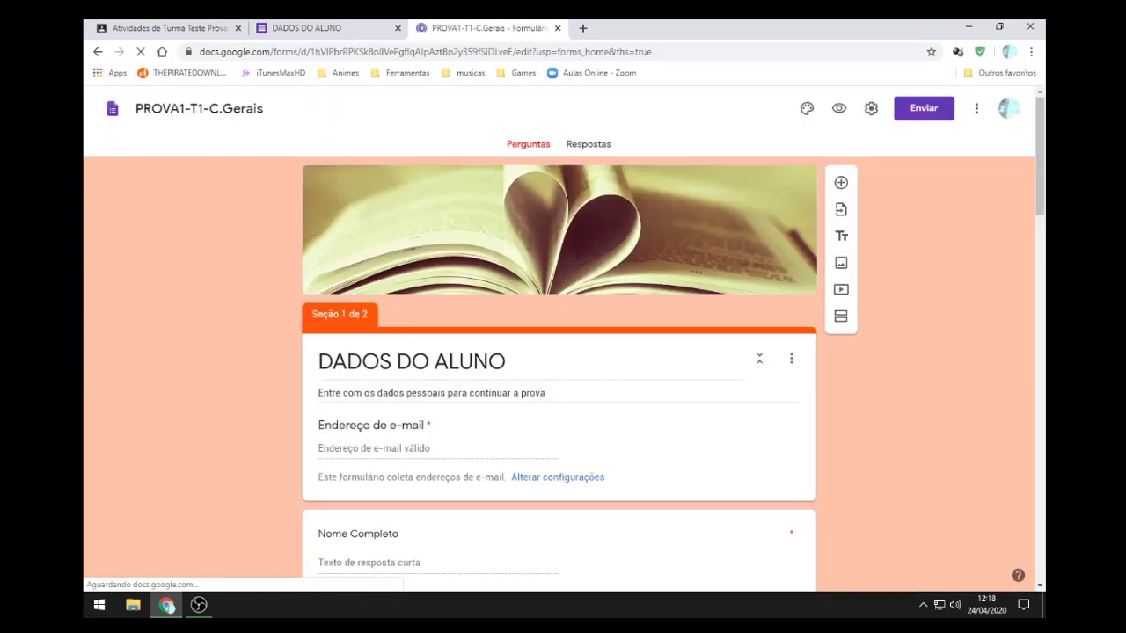
pyautogui.scroll(-1, 559, 369)
# Step: On the quiz response page, flip question 04 between its two options, leaving 4 + 4 + 2 selected
pyautogui.click(307, 28)
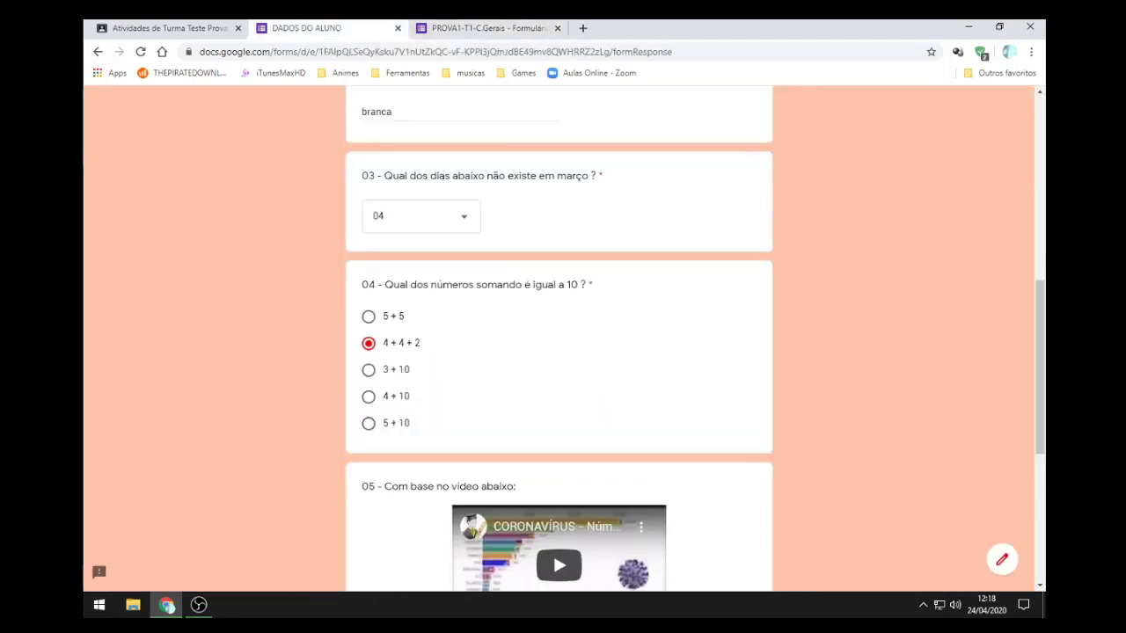
pyautogui.click(368, 317)
pyautogui.click(368, 343)
pyautogui.click(369, 316)
pyautogui.click(369, 343)
pyautogui.click(368, 316)
pyautogui.click(368, 343)
pyautogui.click(368, 317)
pyautogui.click(368, 343)
pyautogui.click(368, 317)
pyautogui.click(368, 343)
# Step: Change question 04's type from Múltipla escolha to Caixas de seleção in the editor, then close that tab
pyautogui.click(488, 28)
pyautogui.scroll(-4, 558, 369)
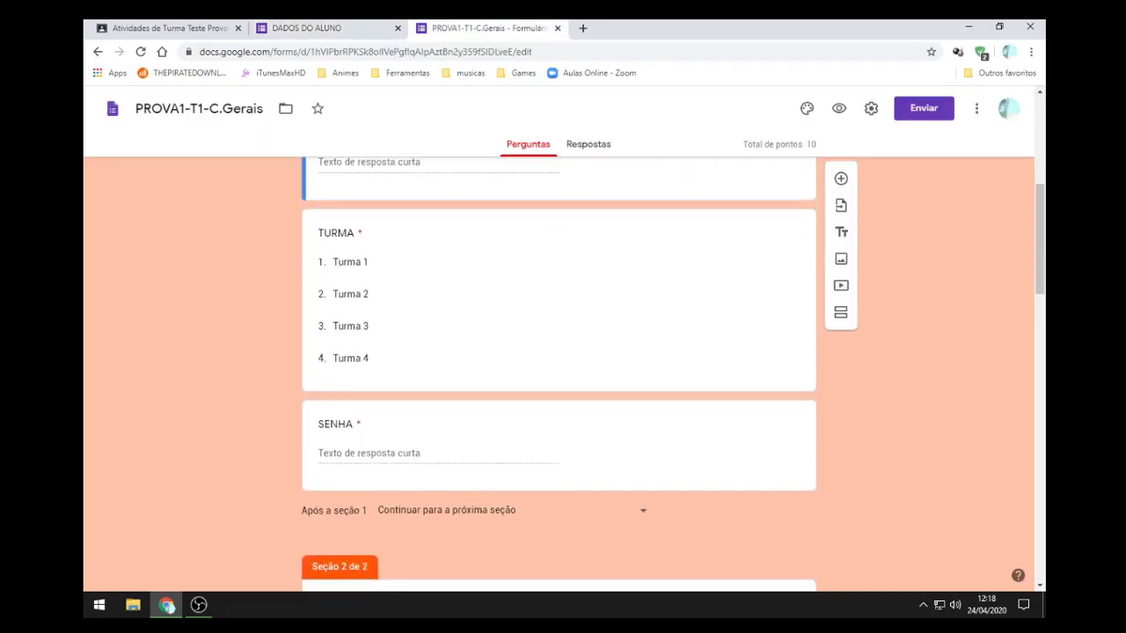
pyautogui.hotkey('ctrl', 'pageup')
pyautogui.hotkey('ctrl', 'pagedown')
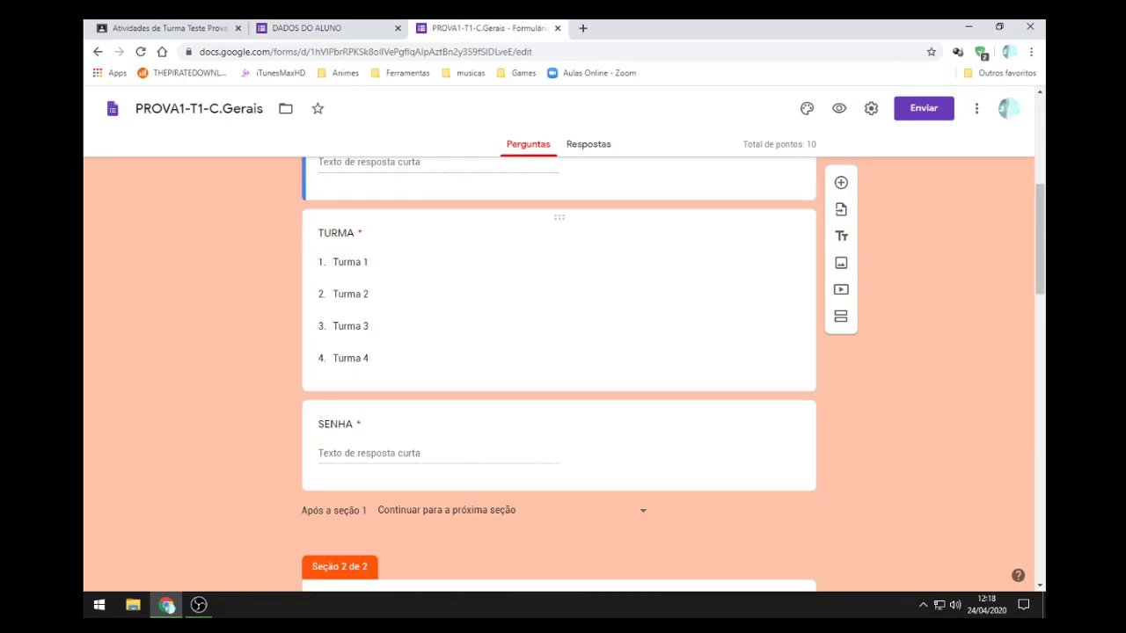
pyautogui.scroll(-5, 559, 370)
pyautogui.scroll(-9, 558, 369)
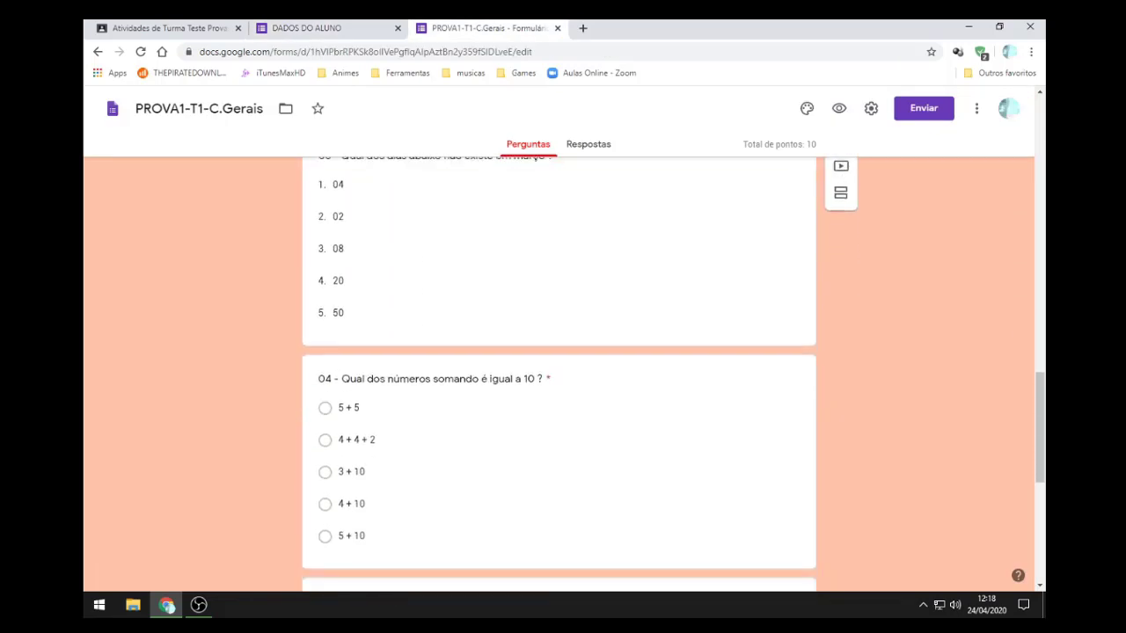
pyautogui.click(356, 304)
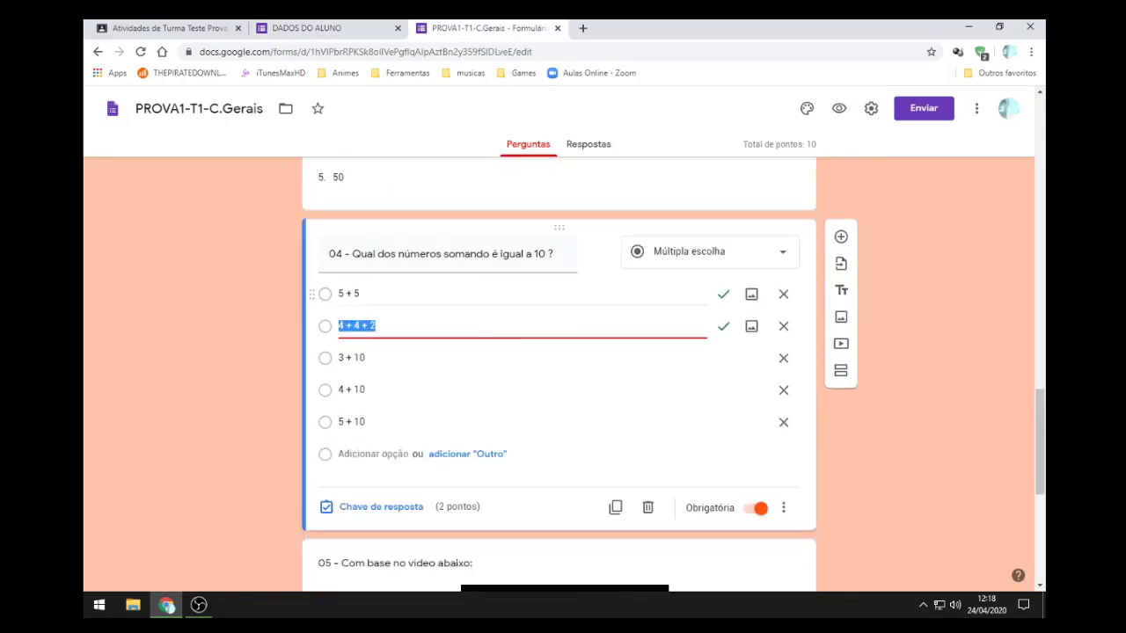
pyautogui.press('Tab')
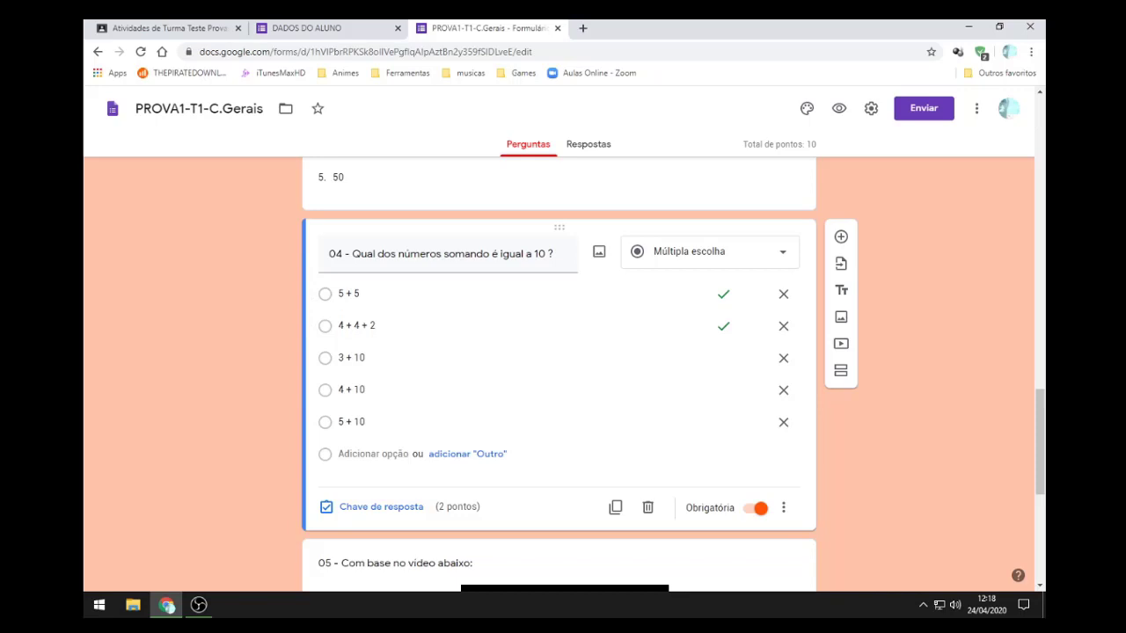
pyautogui.press('Return')
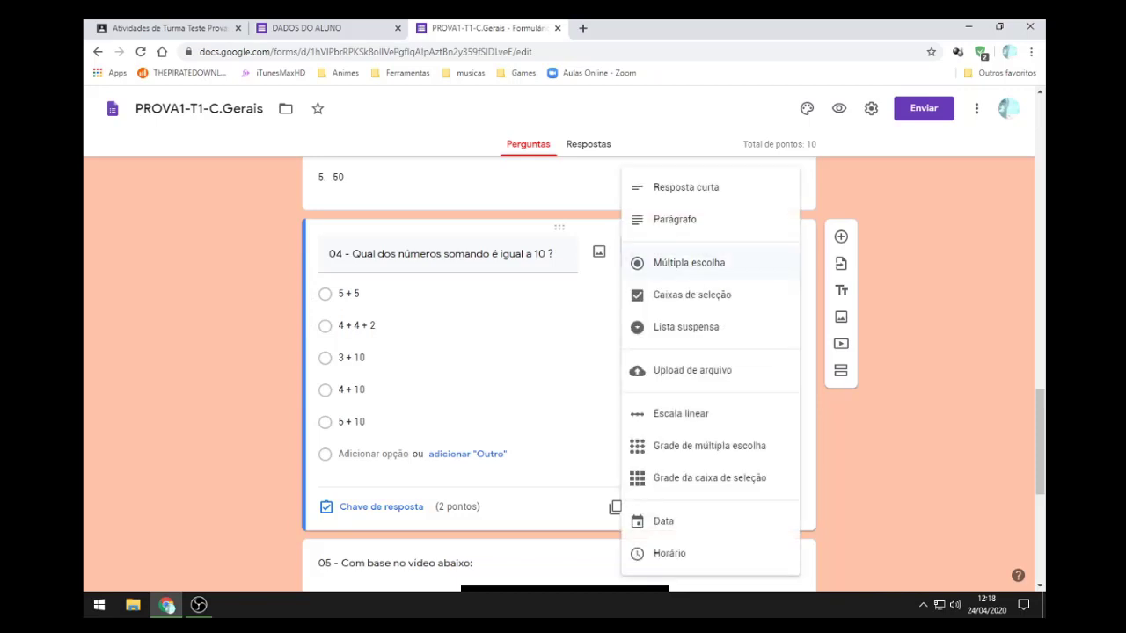
pyautogui.press('Down')
pyautogui.press('Return')
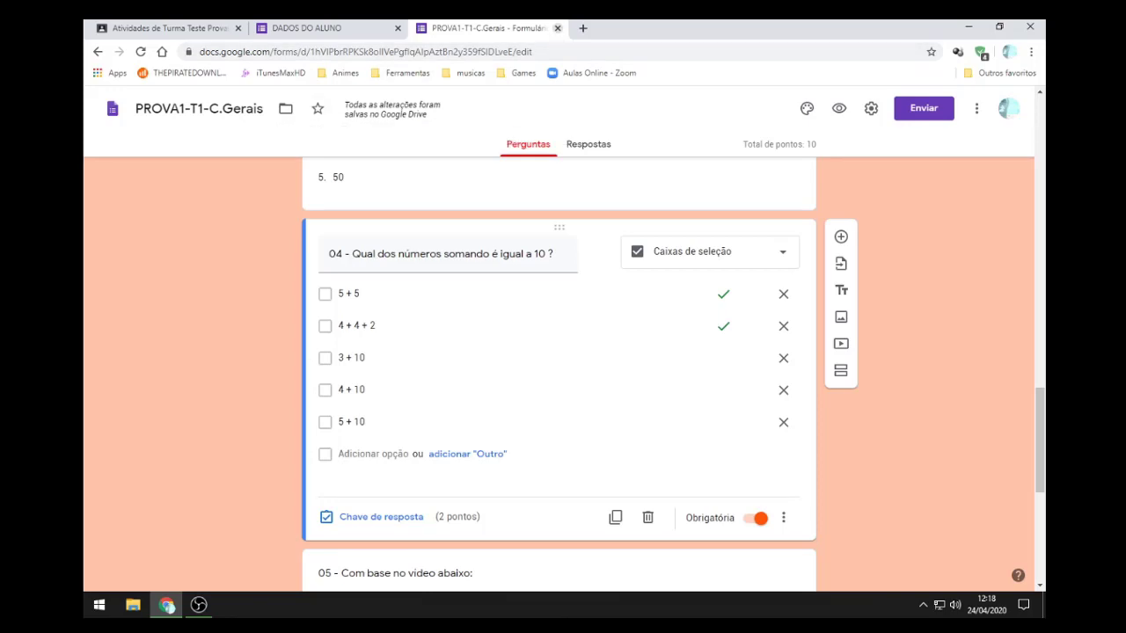
pyautogui.click(556, 27)
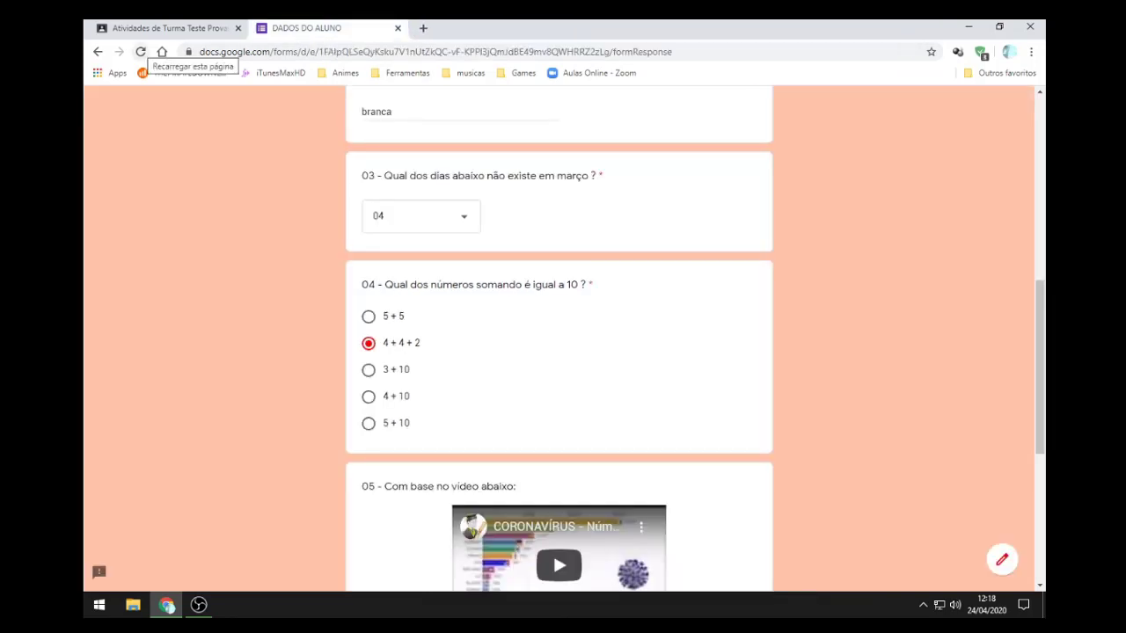
# Step: Reload the quiz page and enter a test e-mail address and the student's full name
pyautogui.click(141, 52)
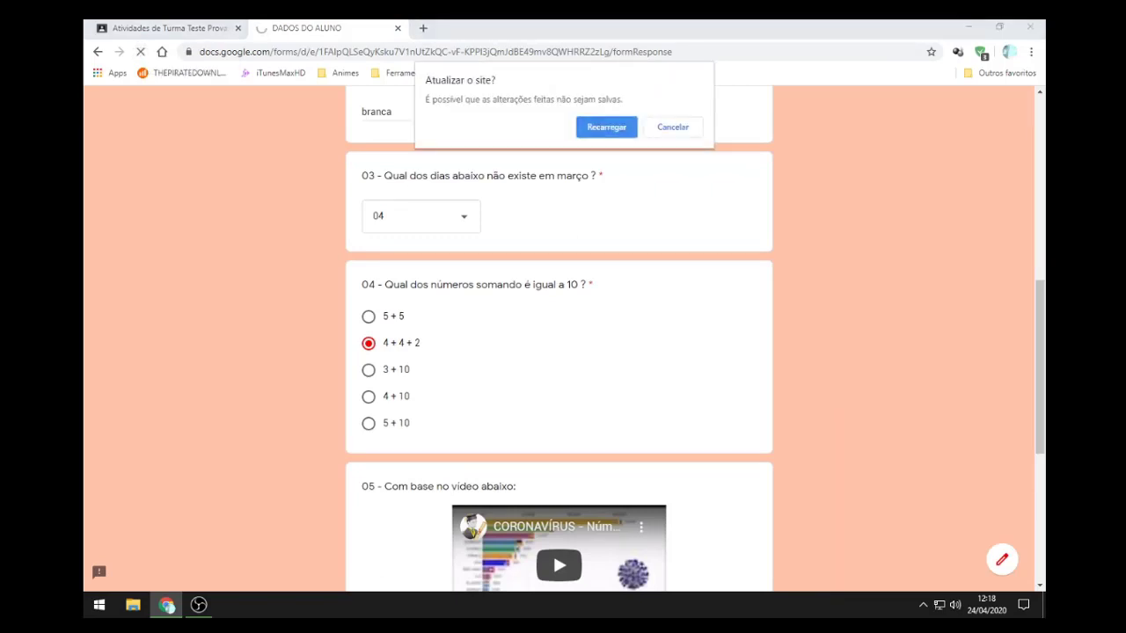
pyautogui.press('Return')
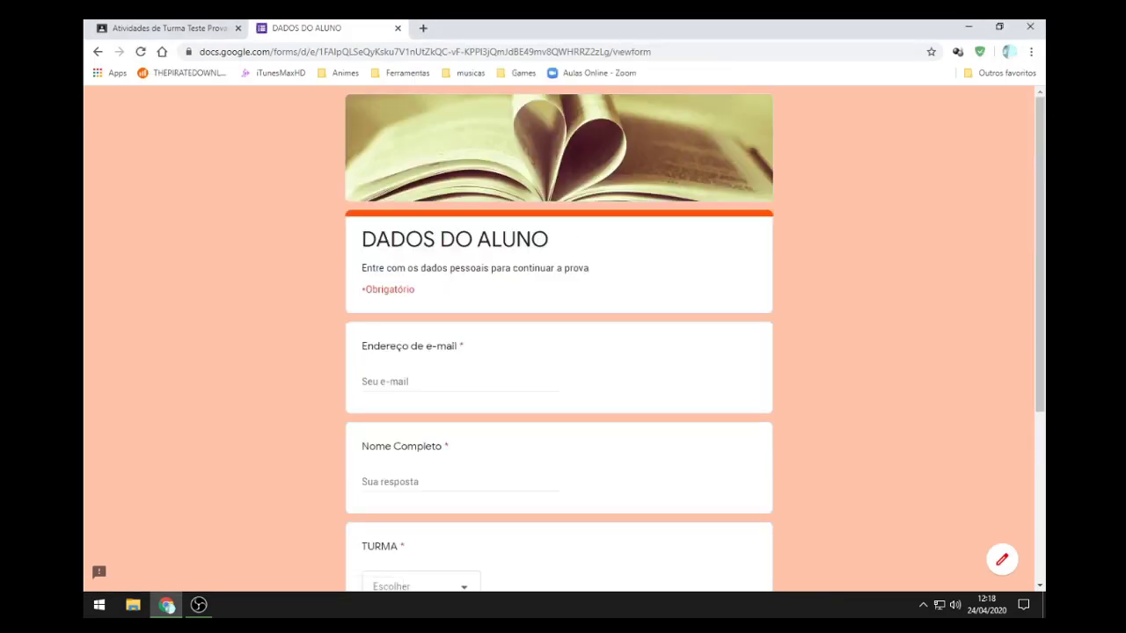
pyautogui.scroll(-2, 560, 352)
pyautogui.click(457, 248)
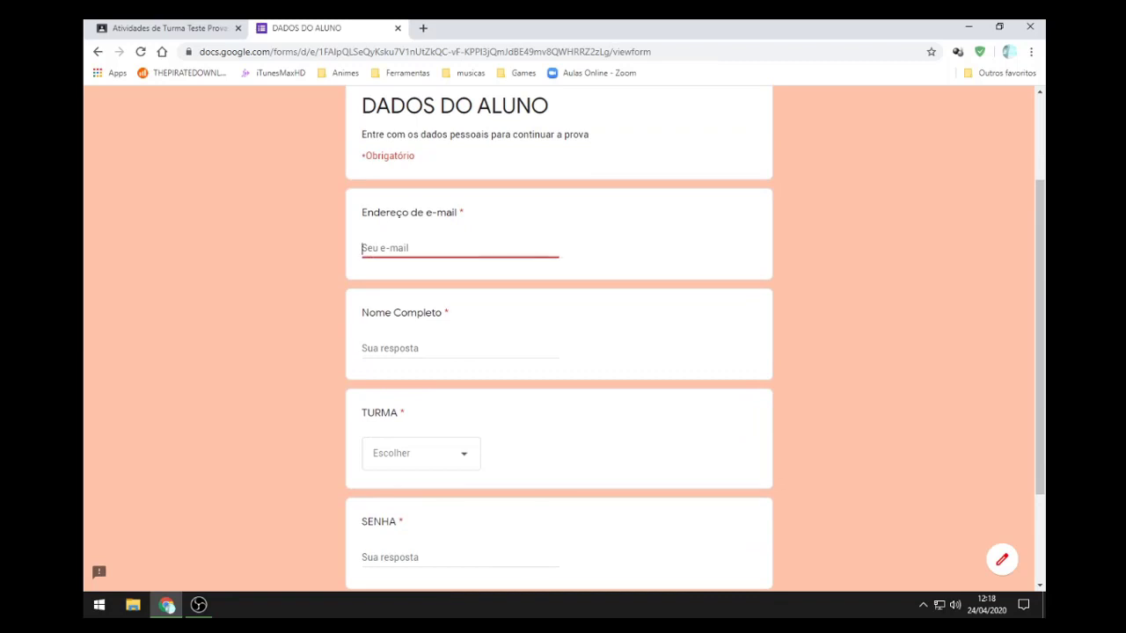
pyautogui.write('teste@teste.com')
pyautogui.press('Tab')
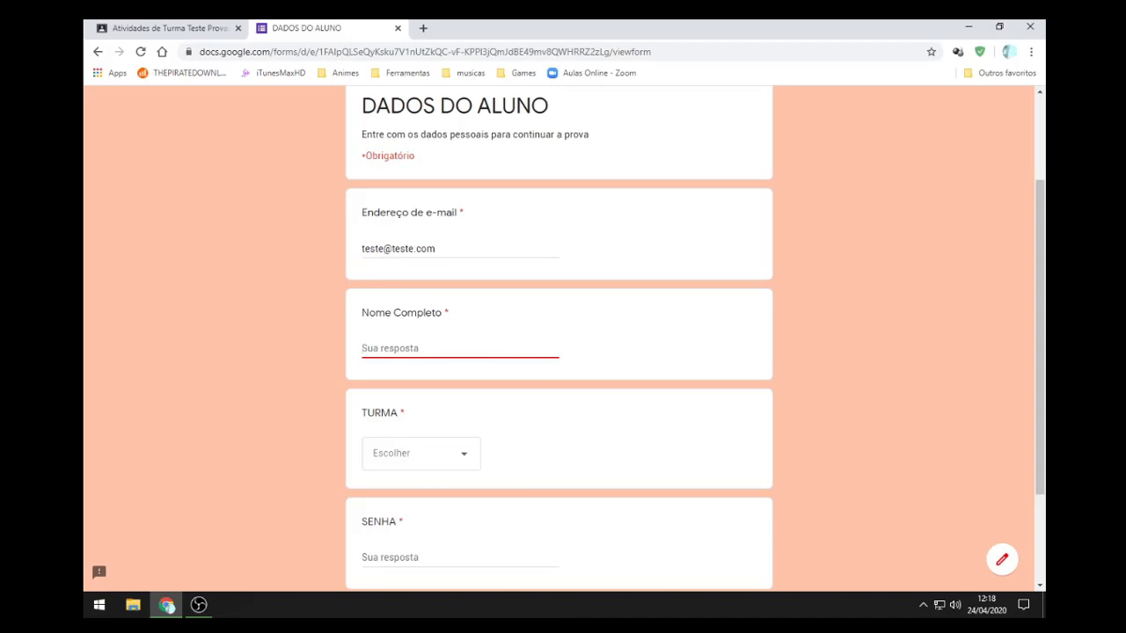
pyautogui.write('Aluno de Teste')
# Step: Choose Turma 1 as the class, enter the class password, and continue to the questions
pyautogui.click(421, 454)
pyautogui.click(421, 457)
pyautogui.scroll(-3, 421, 457)
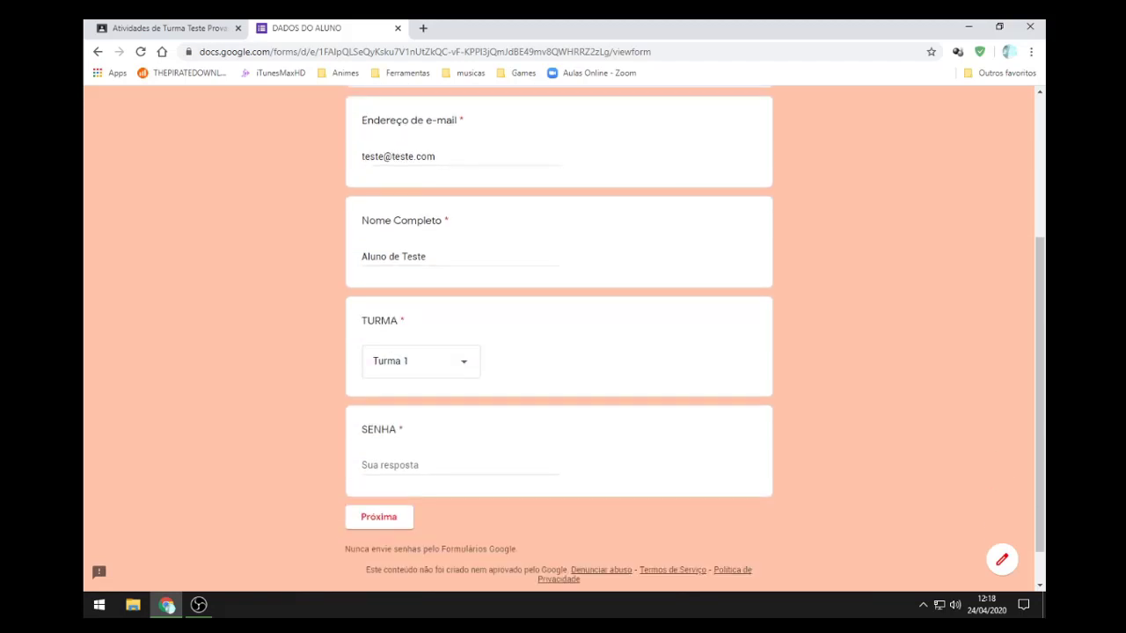
pyautogui.press('Tab')
pyautogui.write('123')
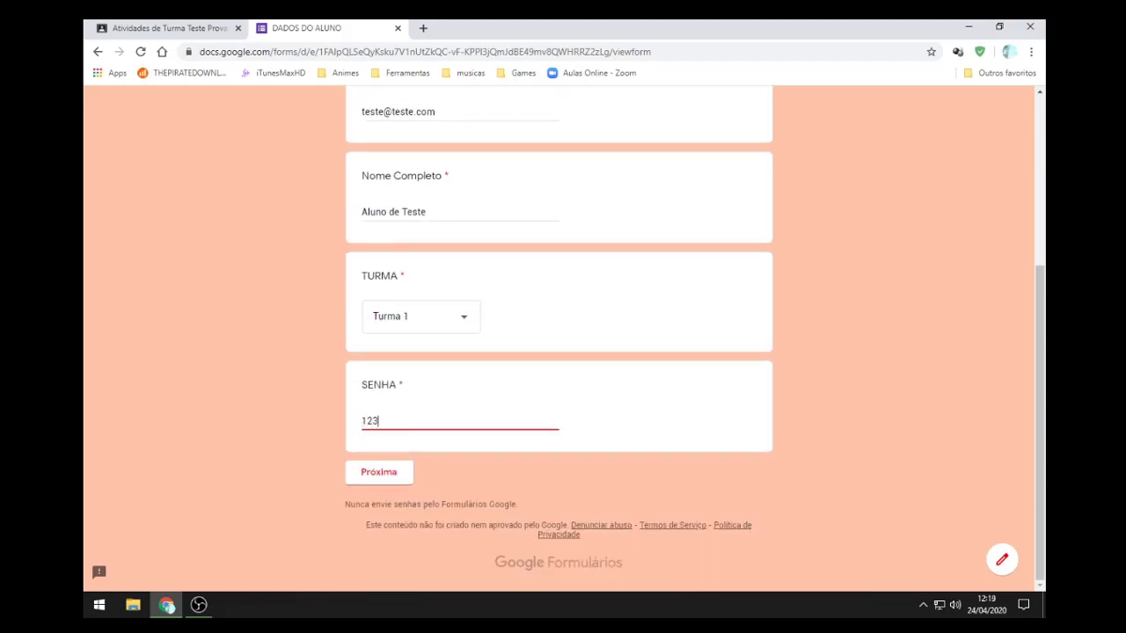
pyautogui.press('Return')
pyautogui.scroll(-3, 560, 338)
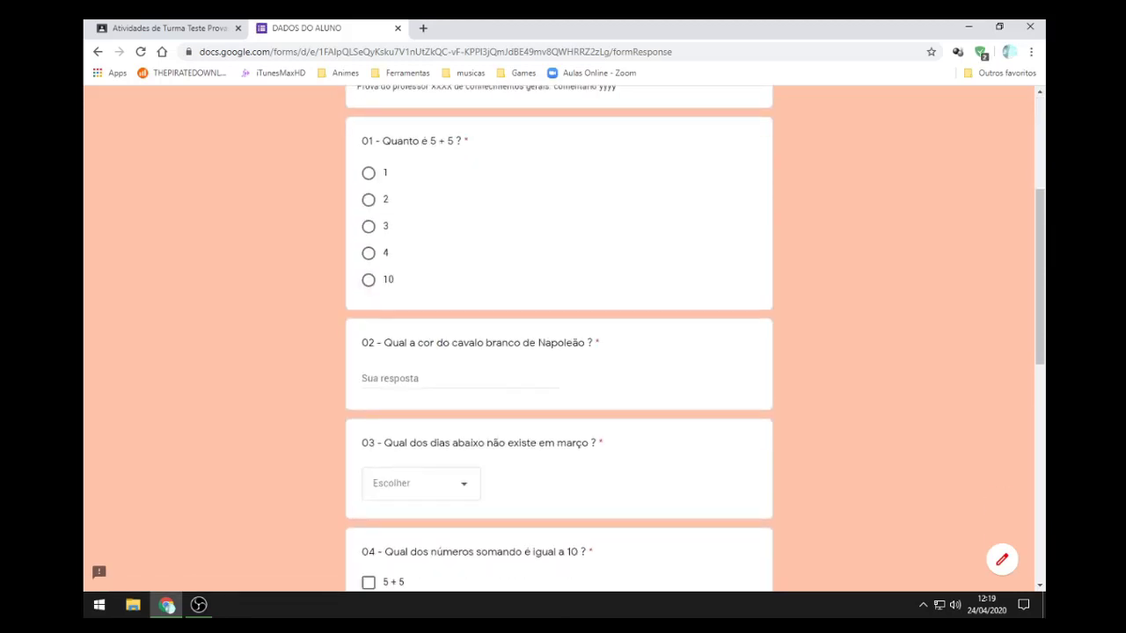
# Step: Answer question 01 with 10, question 02 with 'branco' and question 03 with 04
pyautogui.click(368, 280)
pyautogui.scroll(-2, 368, 280)
pyautogui.click(404, 245)
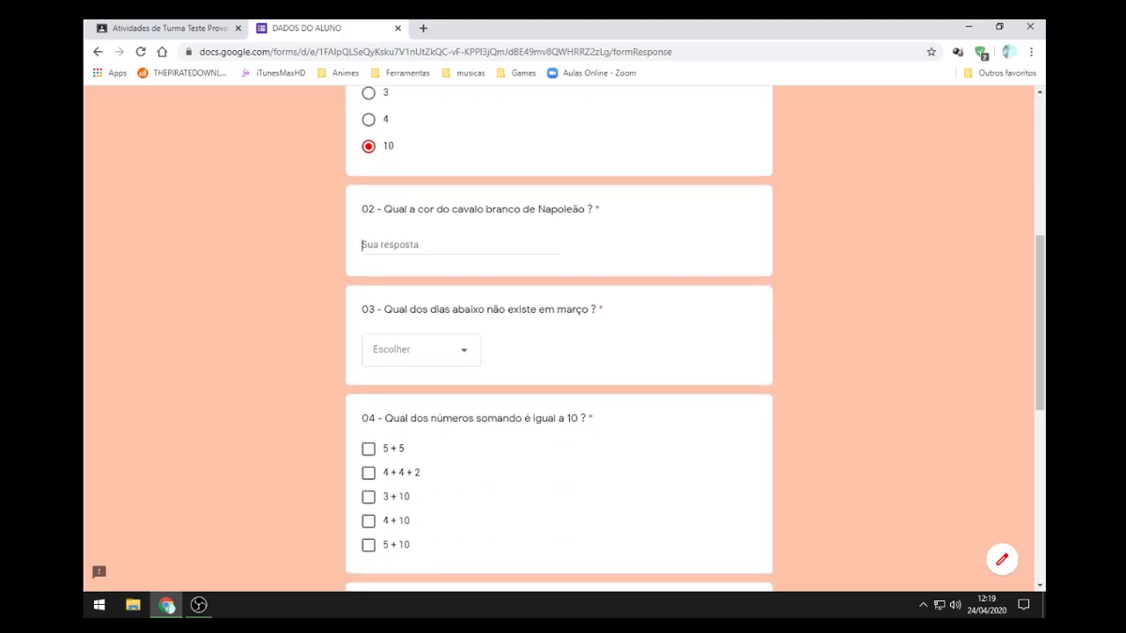
pyautogui.write('branco')
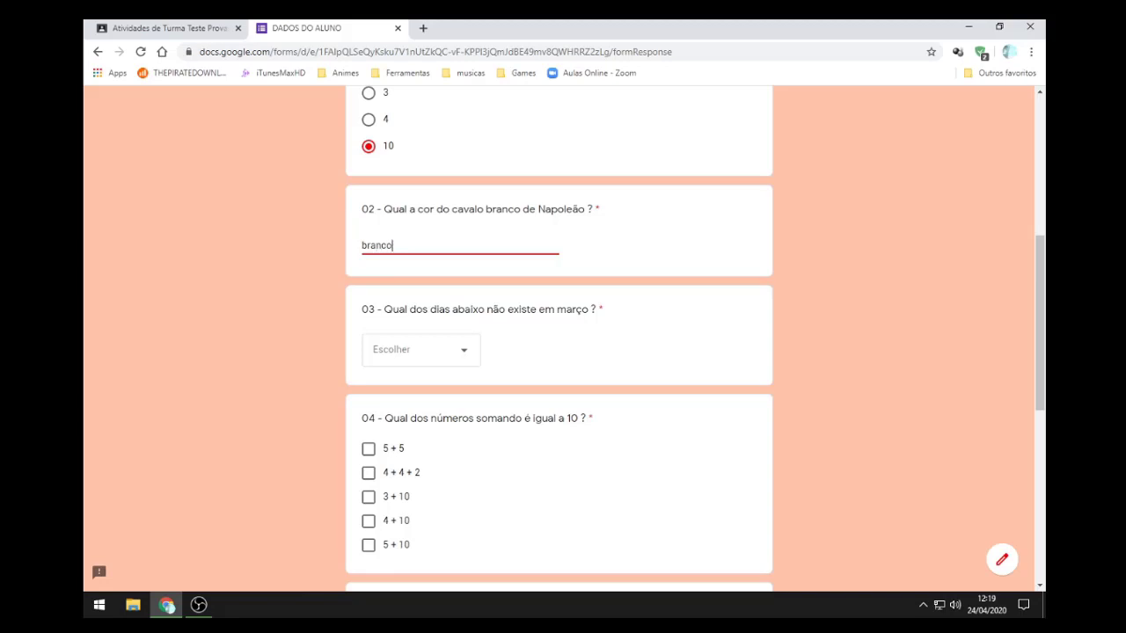
pyautogui.scroll(-2, 560, 337)
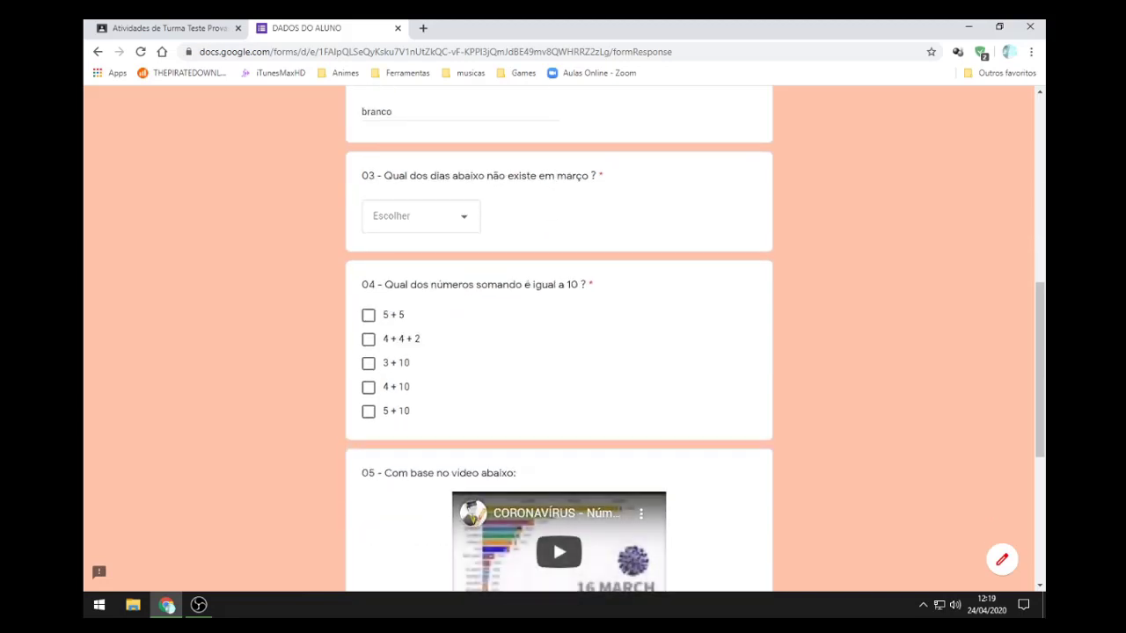
pyautogui.click(421, 215)
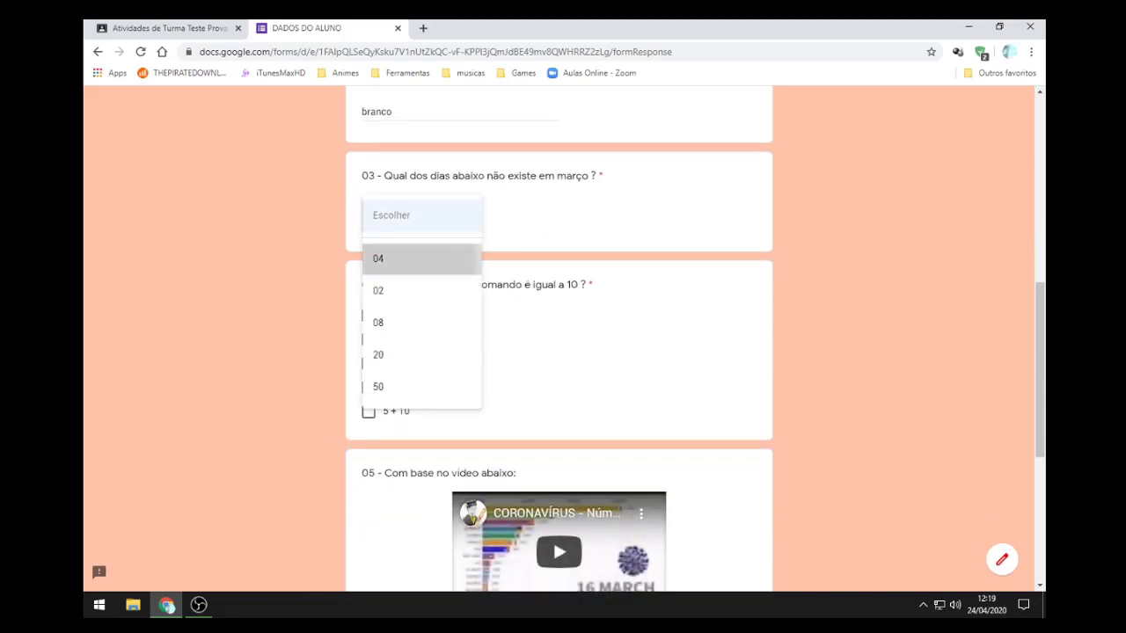
pyautogui.click(378, 259)
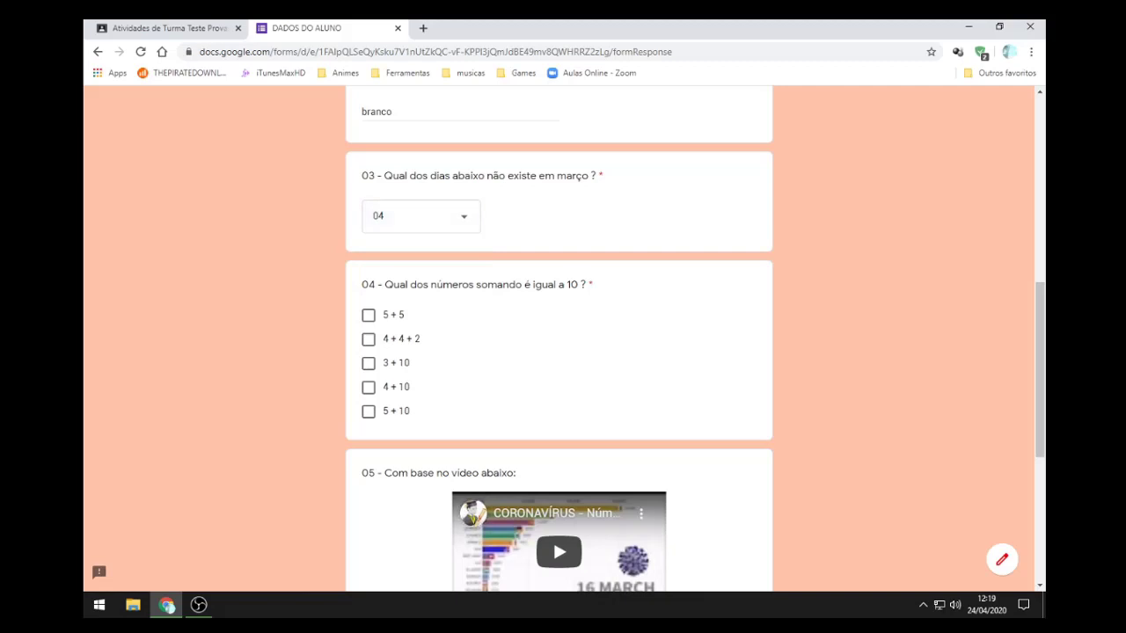
# Step: Try the question 04 checkboxes, leaving only 3 + 10 ticked
pyautogui.click(369, 315)
pyautogui.click(368, 340)
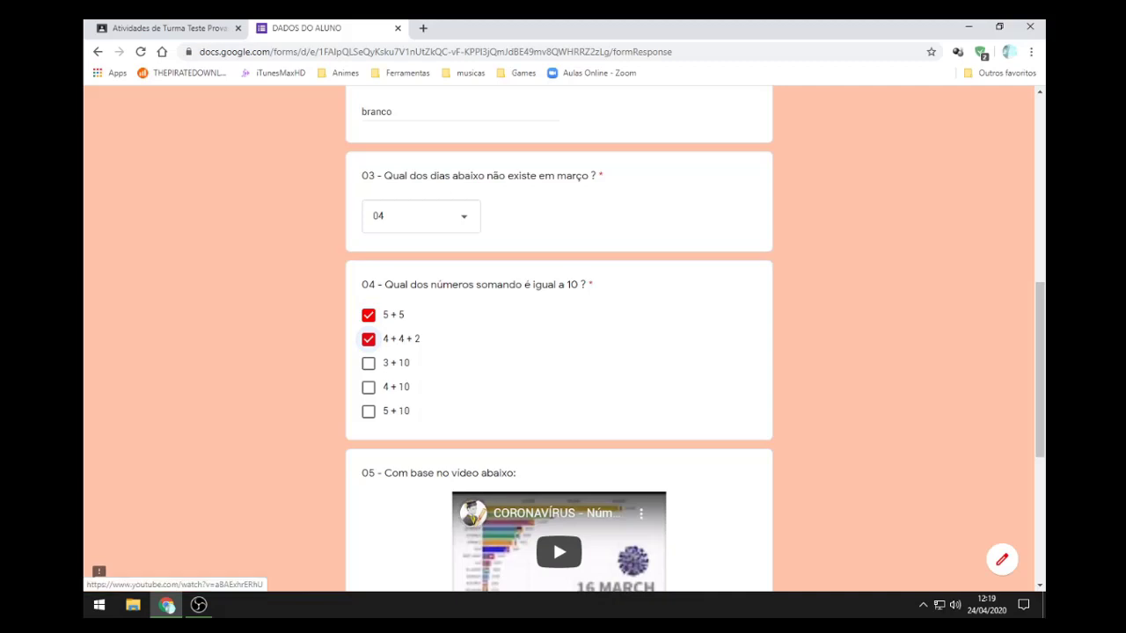
pyautogui.click(369, 339)
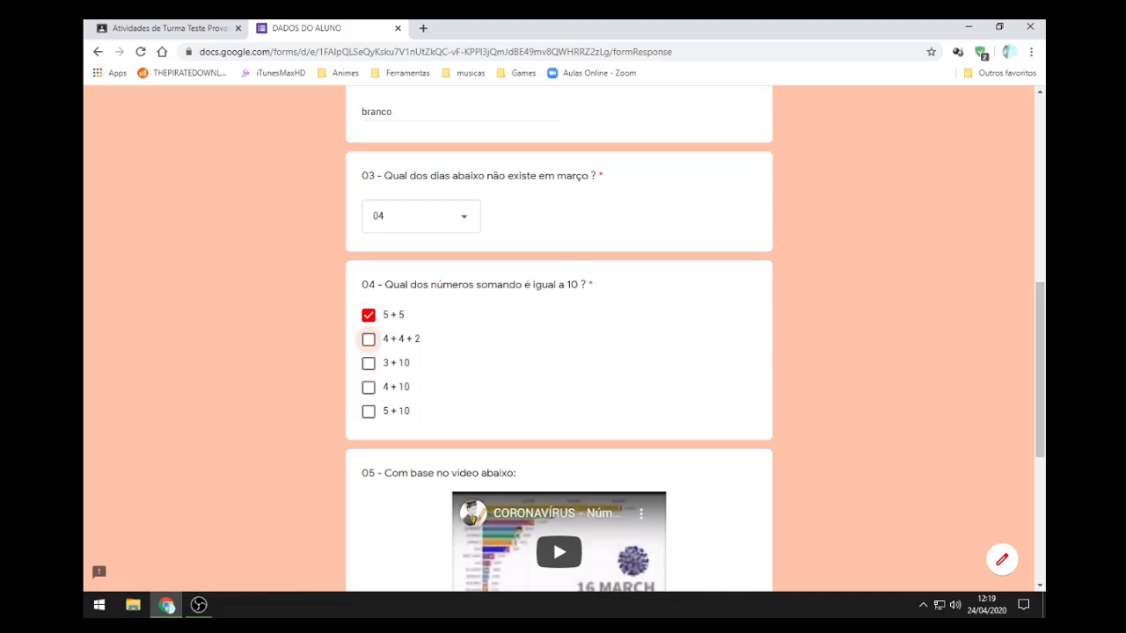
pyautogui.click(368, 315)
pyautogui.click(368, 363)
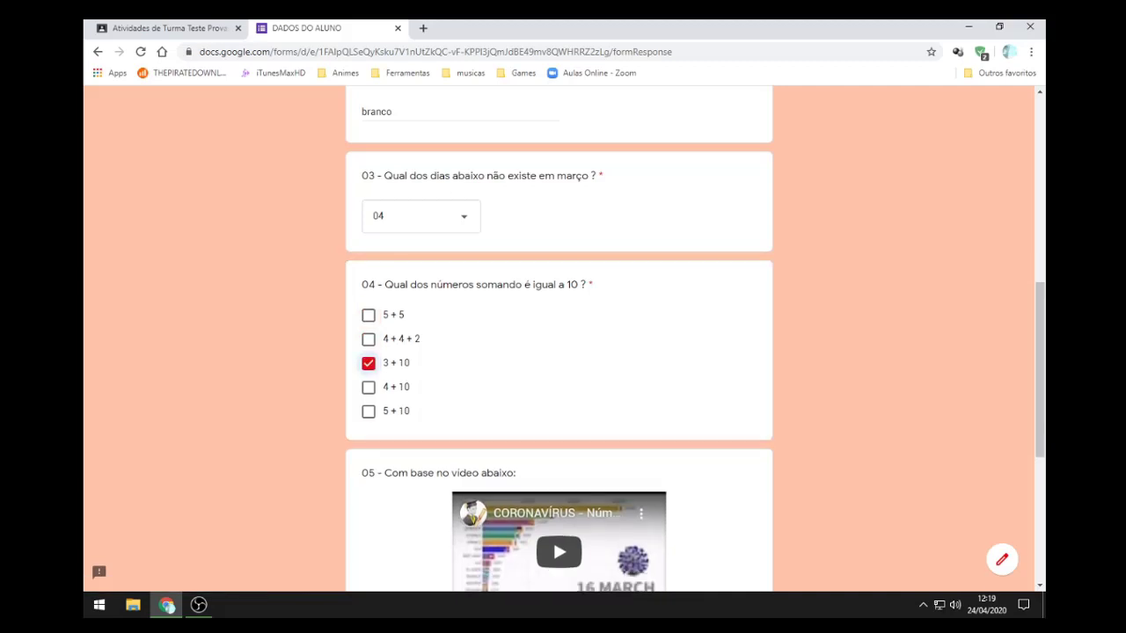
pyautogui.scroll(-3, 559, 339)
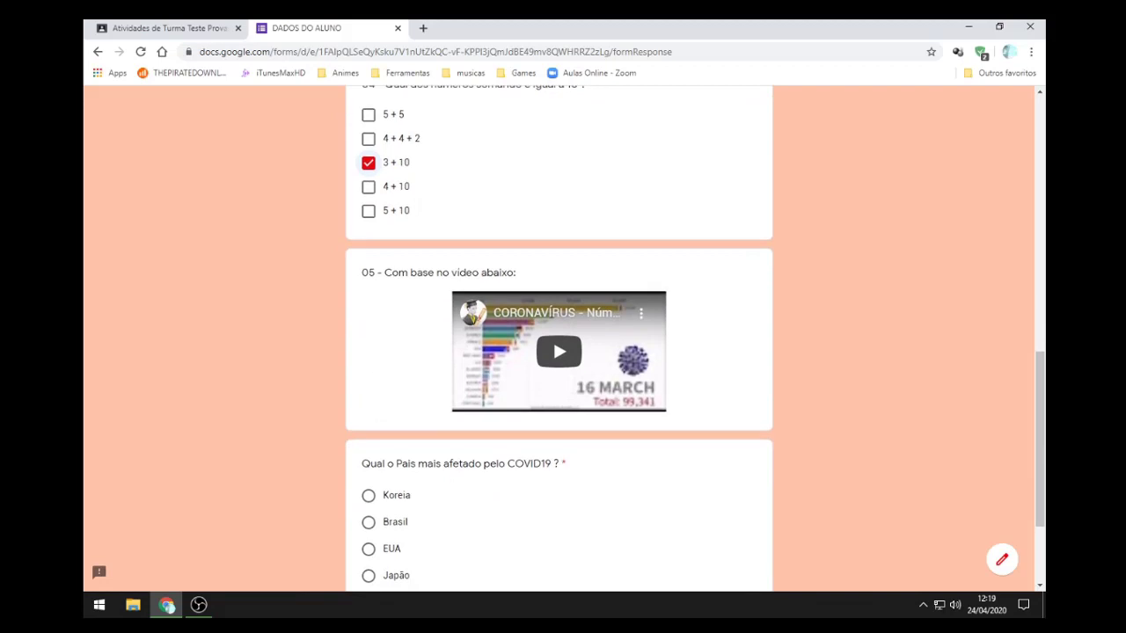
pyautogui.press('space')
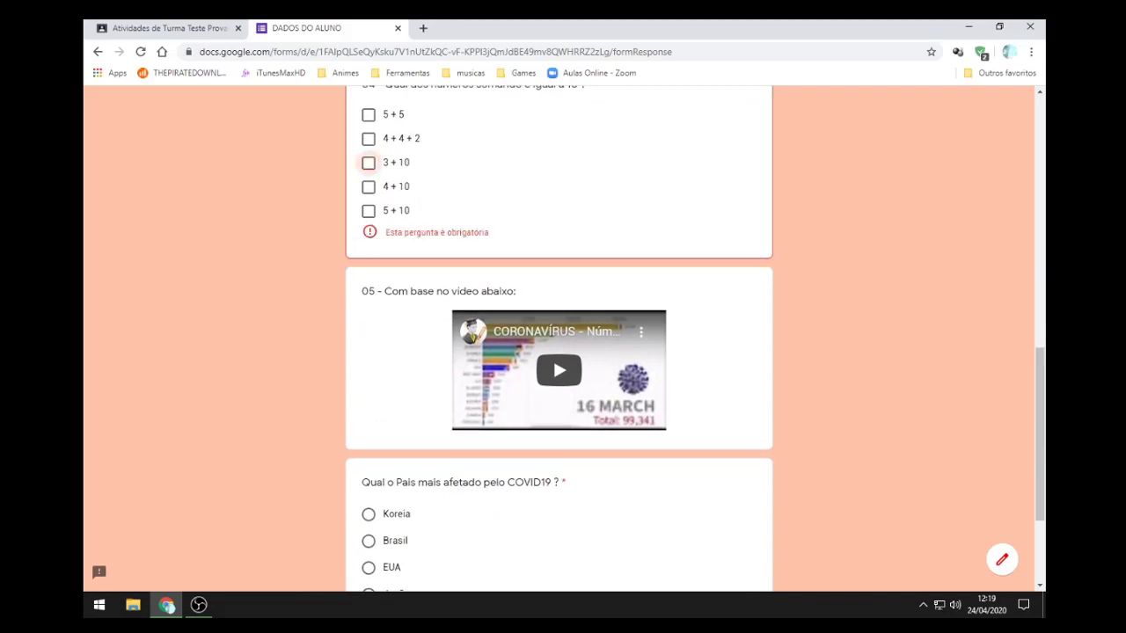
pyautogui.press('space')
pyautogui.scroll(-1, 558, 339)
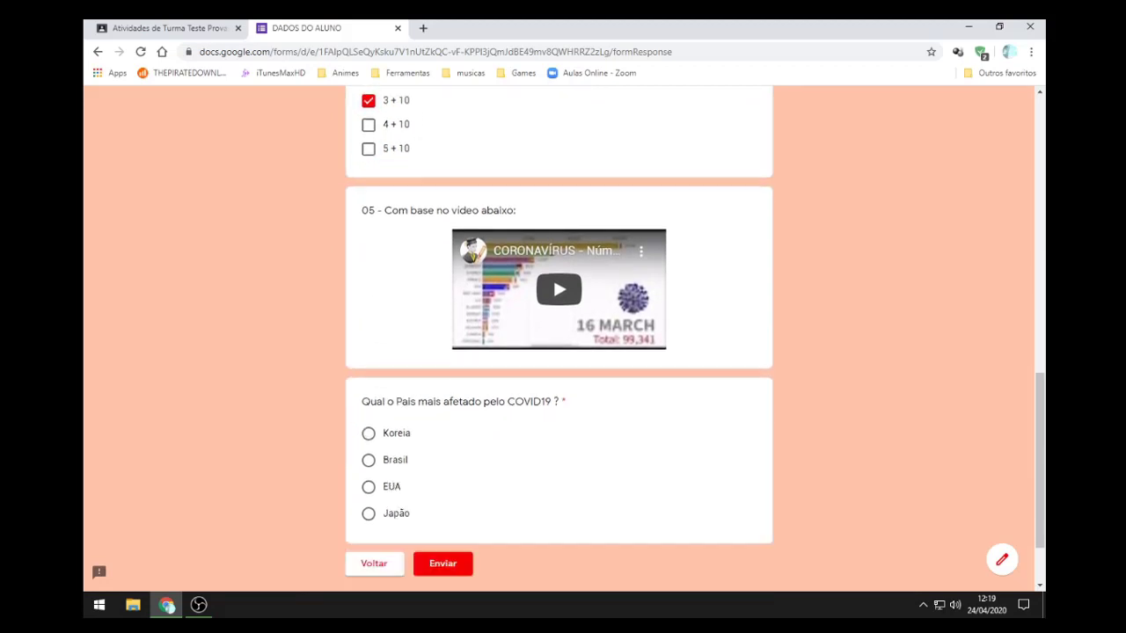
pyautogui.scroll(-1, 558, 339)
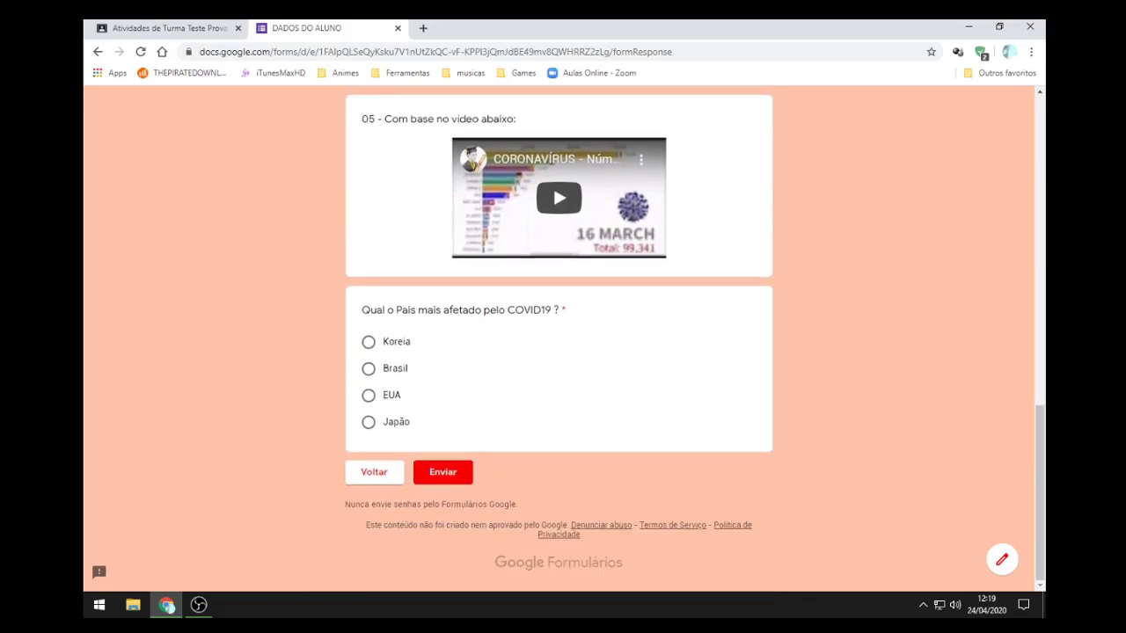
# Step: Play and pause the embedded coronavirus video, answer the COVID19 question with Brasil, and submit
pyautogui.click(558, 198)
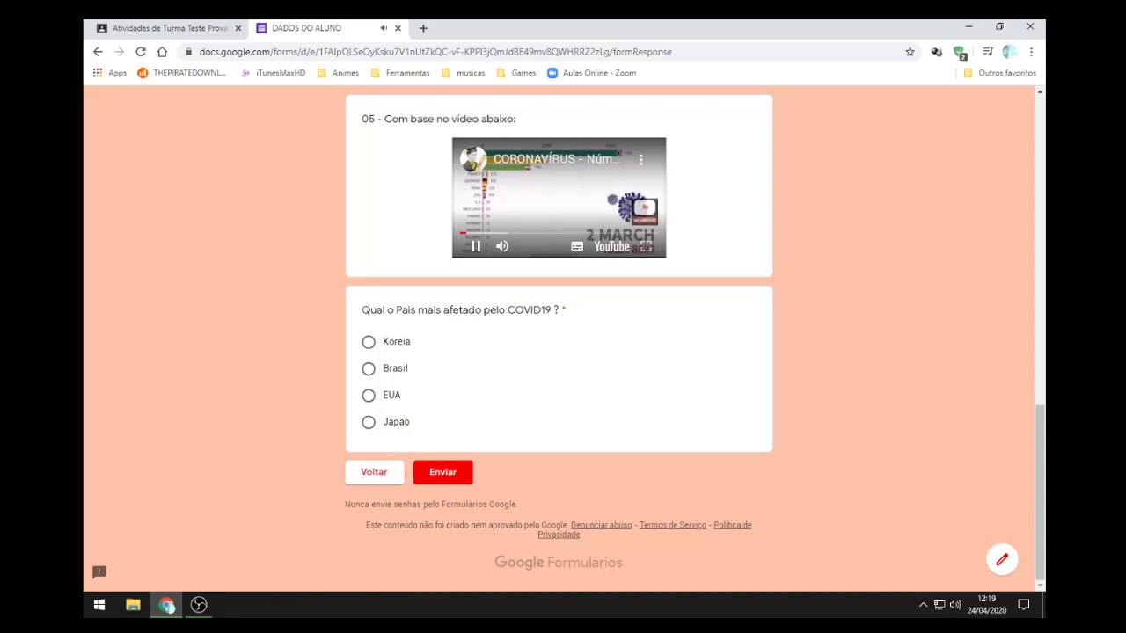
pyautogui.click(646, 247)
pyautogui.click(645, 247)
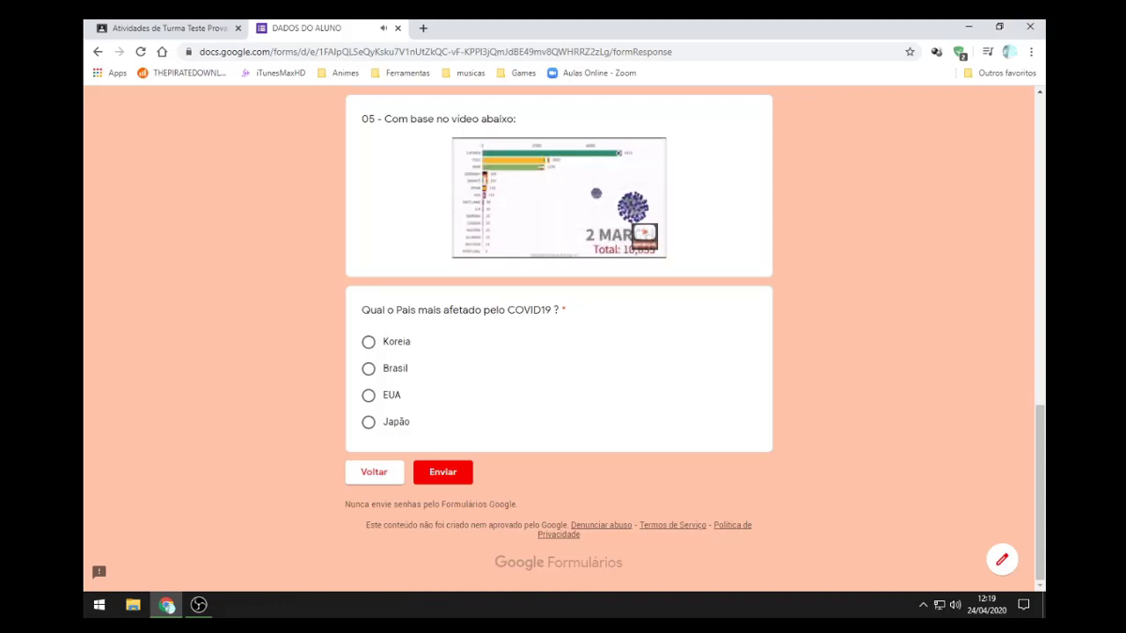
pyautogui.moveTo(592, 190)
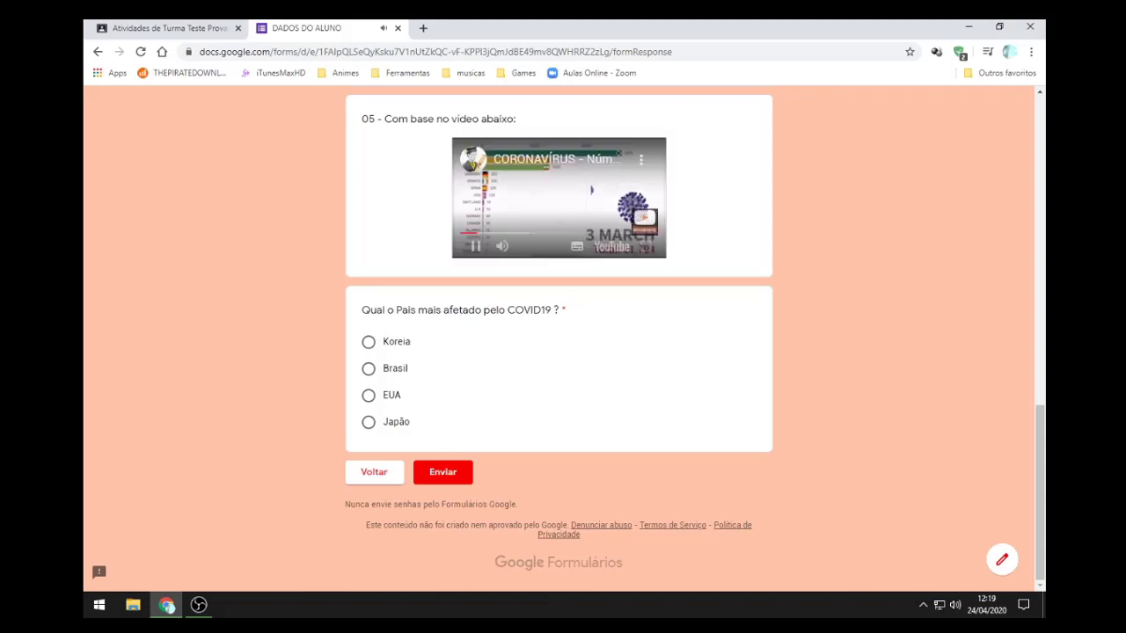
pyautogui.click(475, 246)
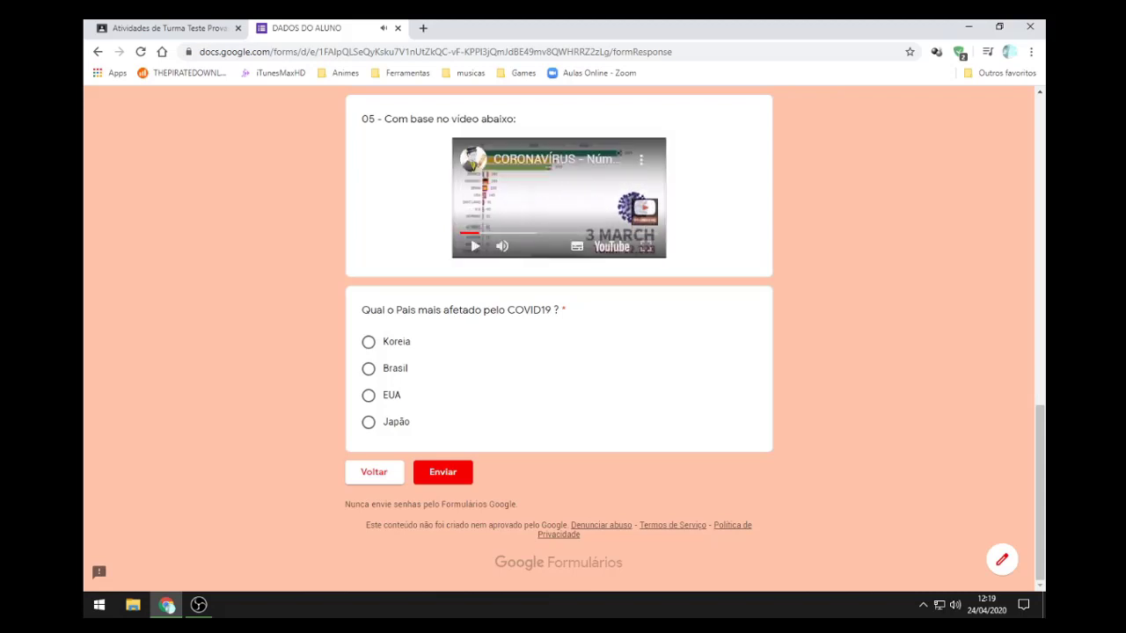
pyautogui.click(369, 369)
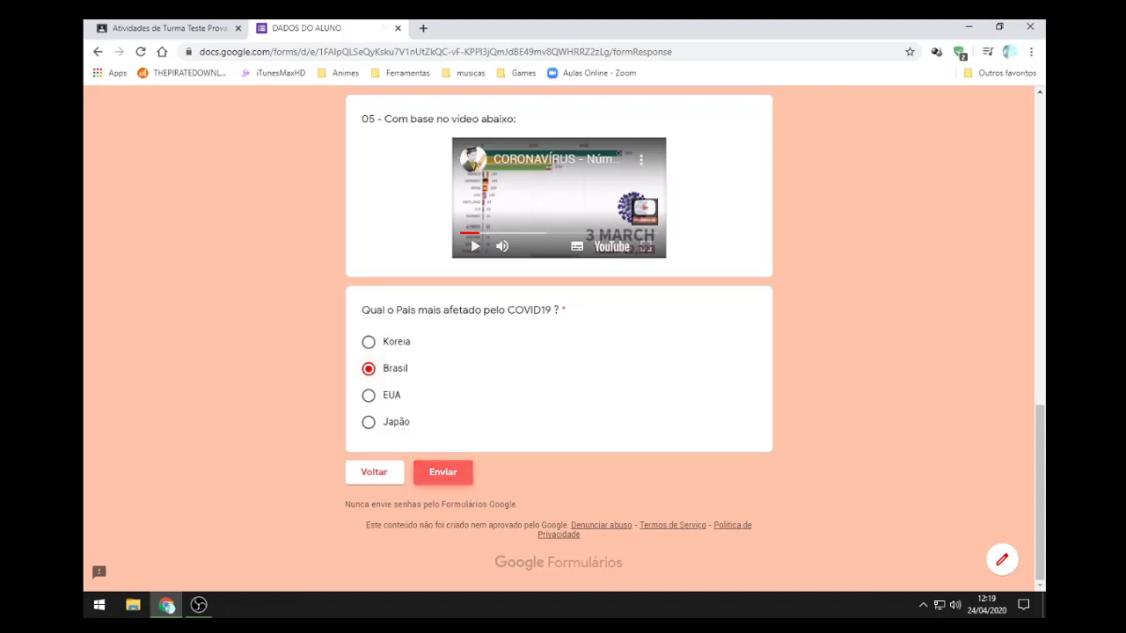
pyautogui.click(442, 472)
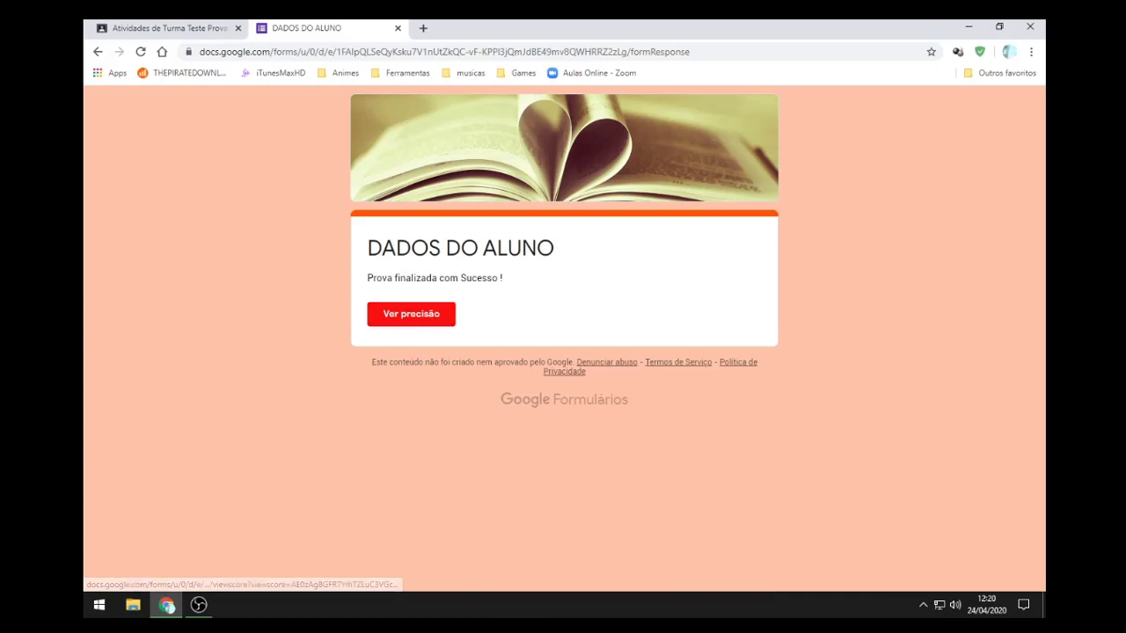
# Step: Open the score page, review the 4/10 total, then close the score and confirmation tabs
pyautogui.click(411, 314)
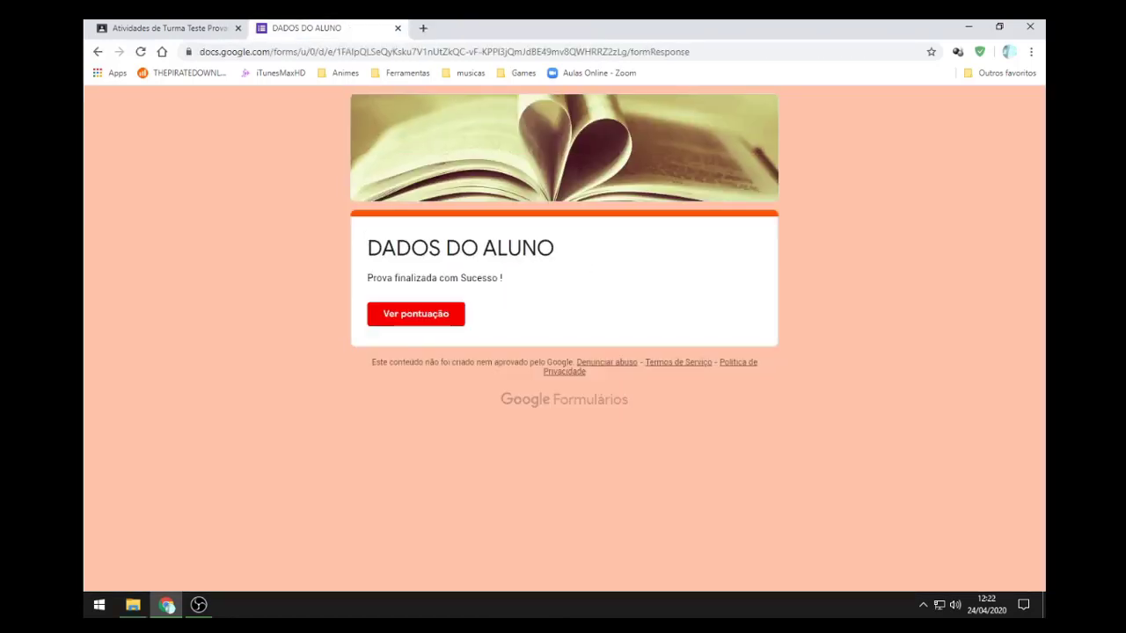
pyautogui.click(416, 314)
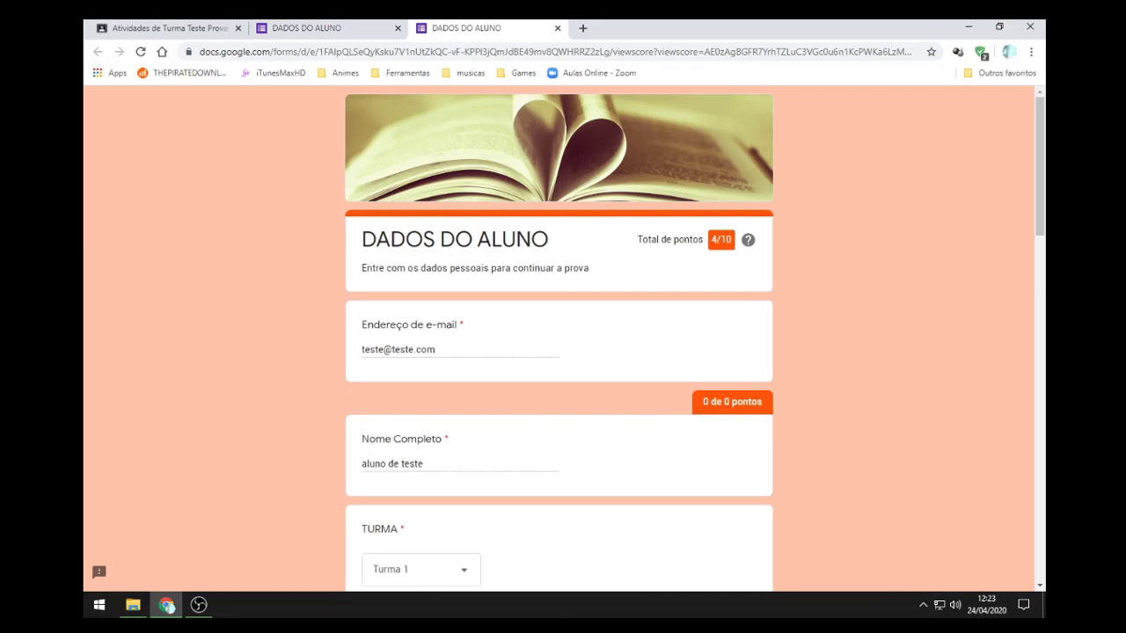
pyautogui.scroll(-6, 560, 352)
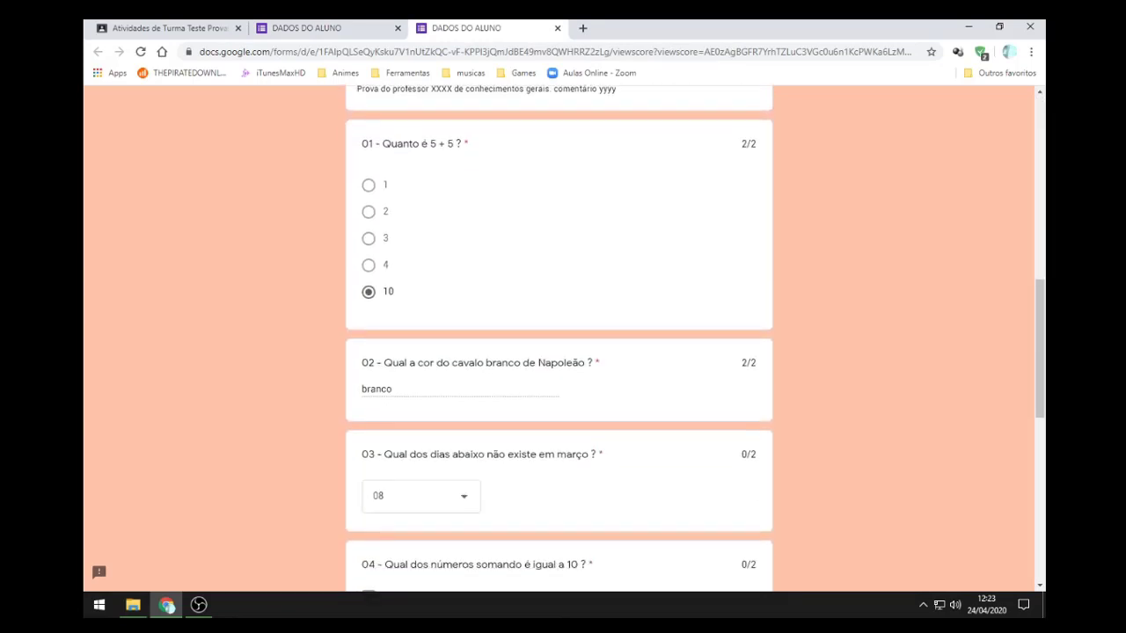
pyautogui.scroll(-7, 559, 351)
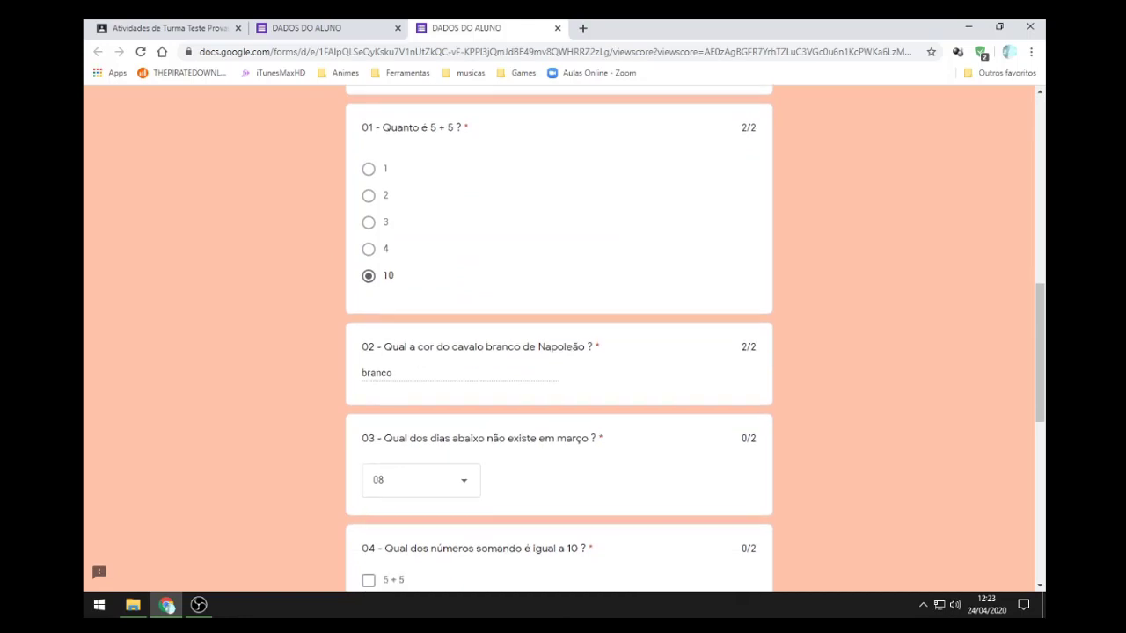
pyautogui.scroll(4, 559, 352)
pyautogui.scroll(10, 559, 352)
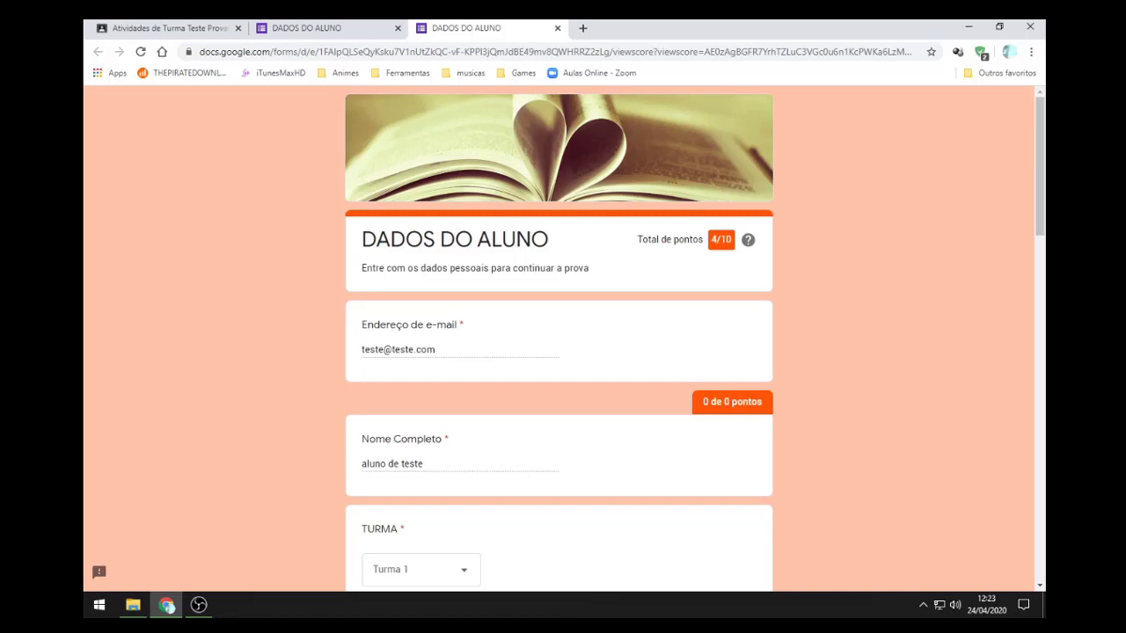
pyautogui.moveTo(711, 240); pyautogui.dragTo(731, 239)
pyautogui.click(732, 240)
pyautogui.scroll(-3, 560, 338)
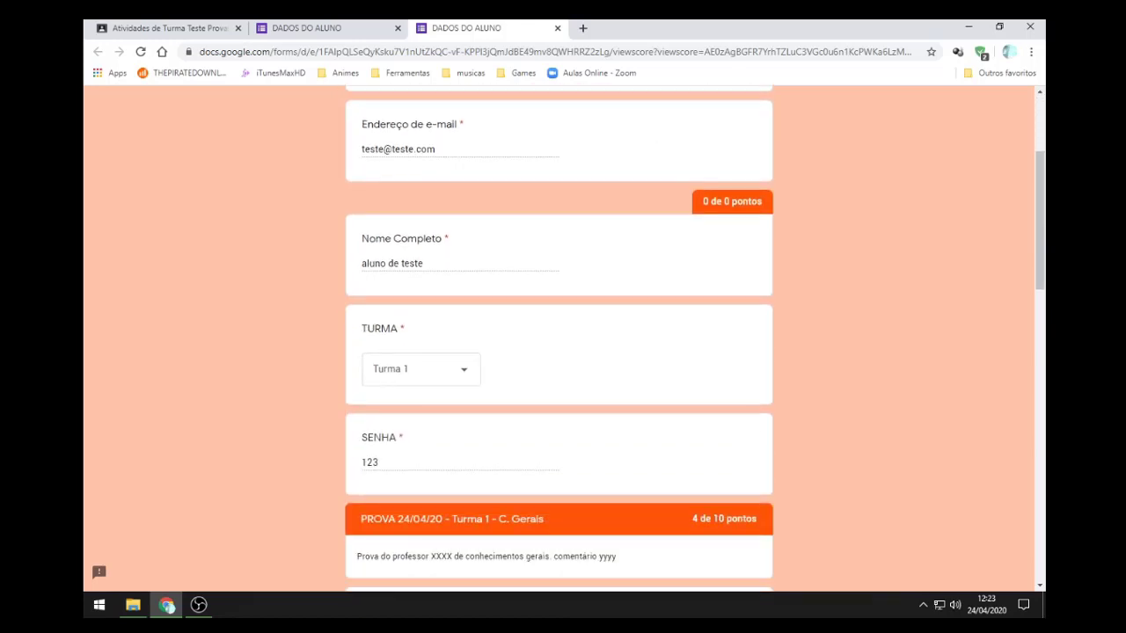
pyautogui.scroll(3, 559, 338)
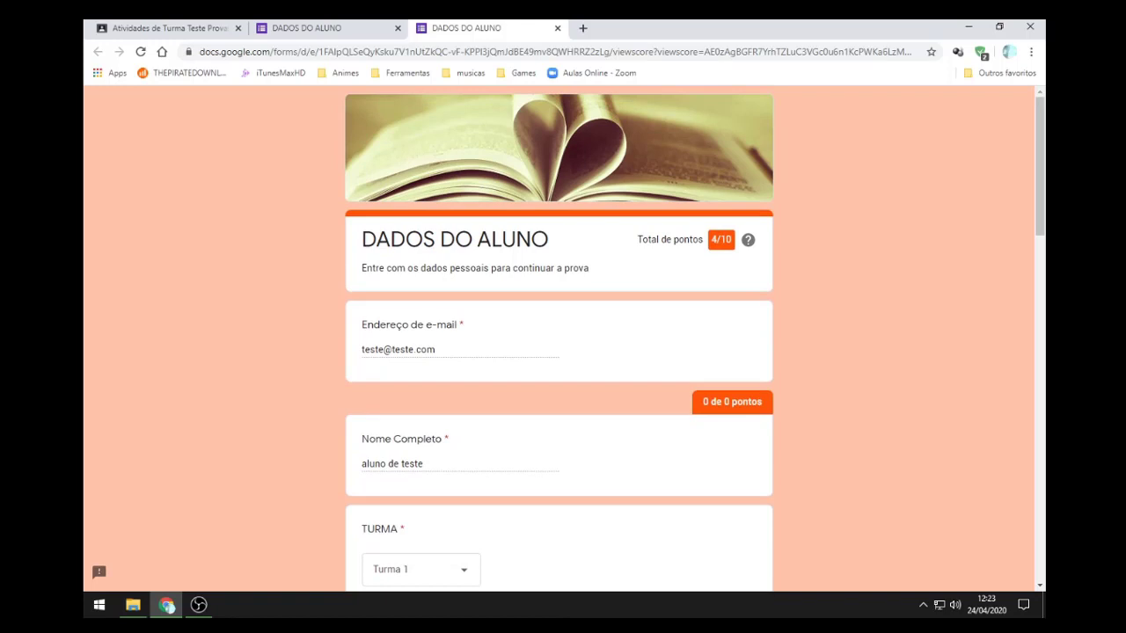
pyautogui.click(557, 28)
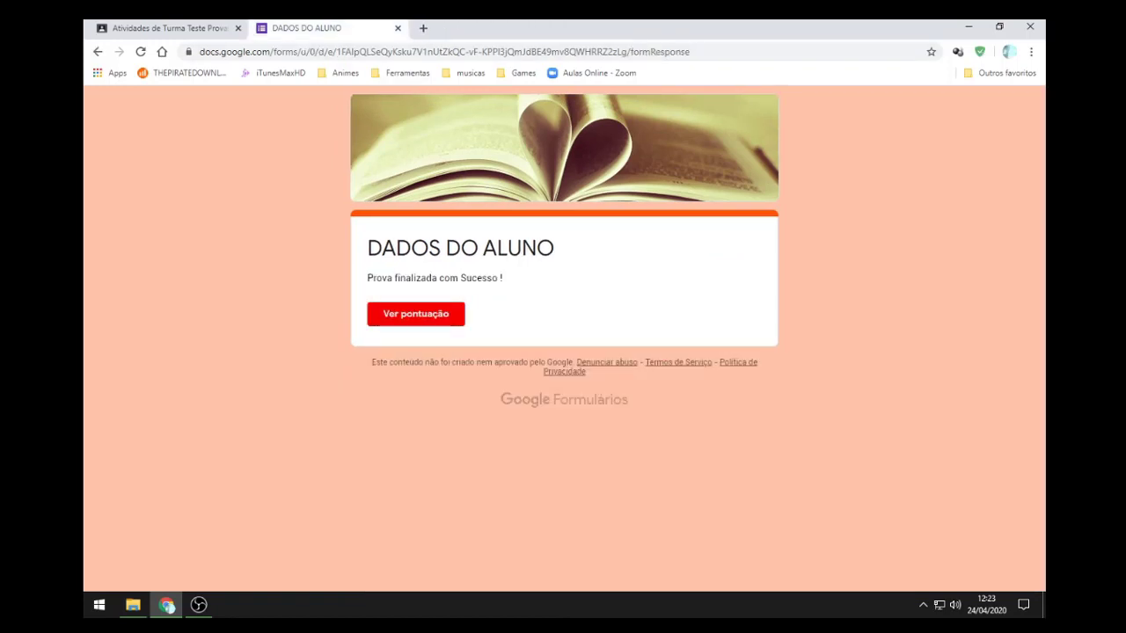
pyautogui.click(397, 28)
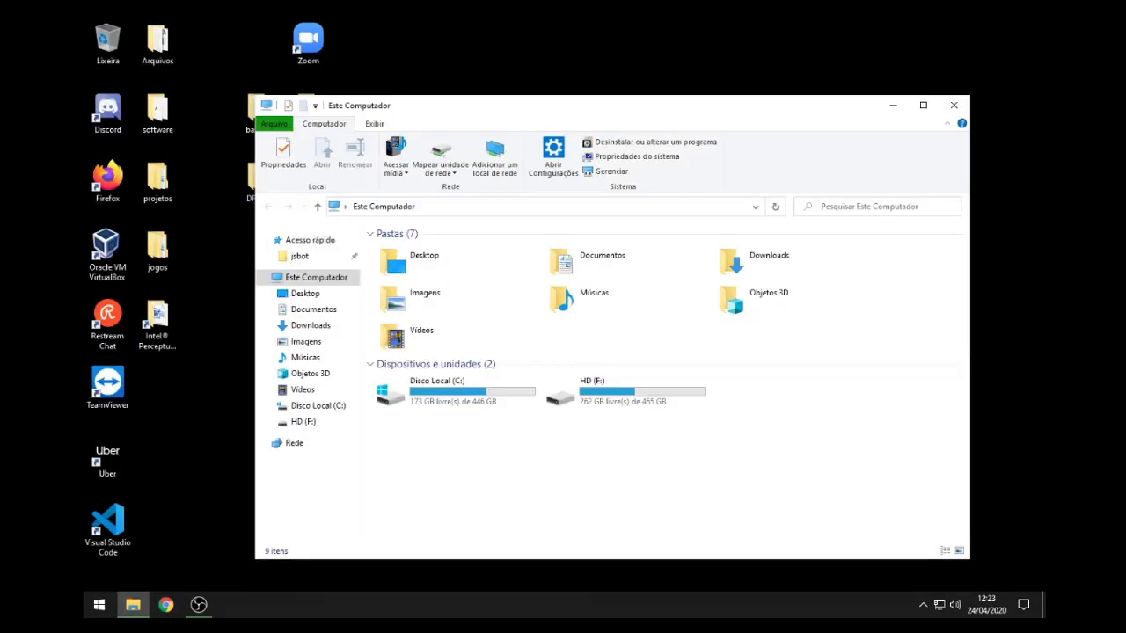
# Step: In a new Chrome window, go to Google Docs, switch to Formulários, and open PROVA1-T1-C.Gerais
pyautogui.click(166, 604)
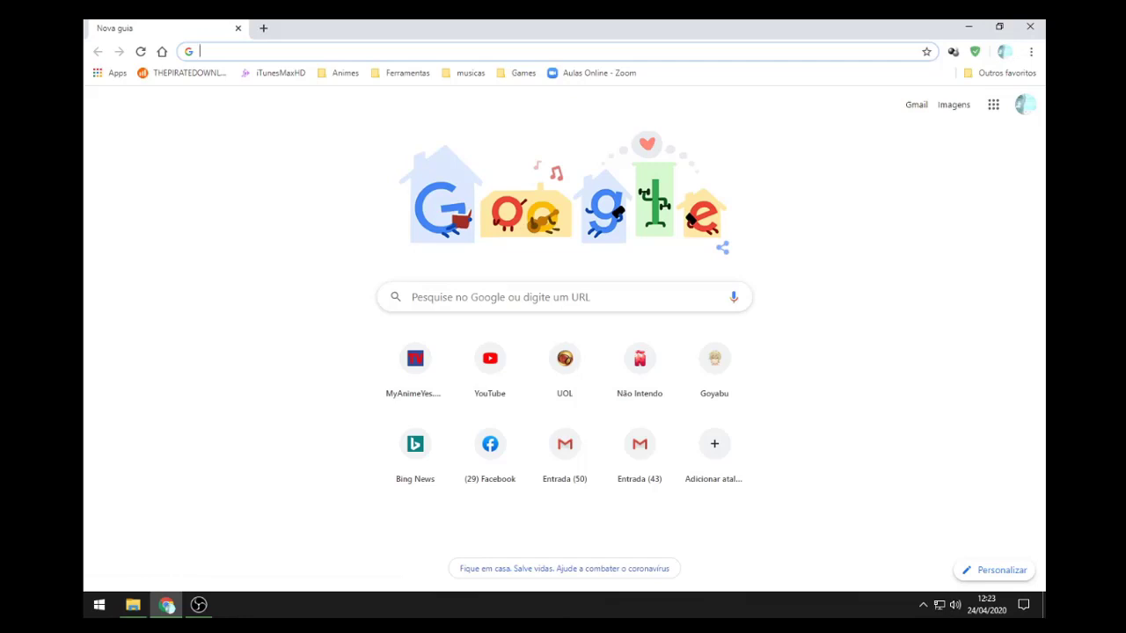
pyautogui.write('do')
pyautogui.press('Return')
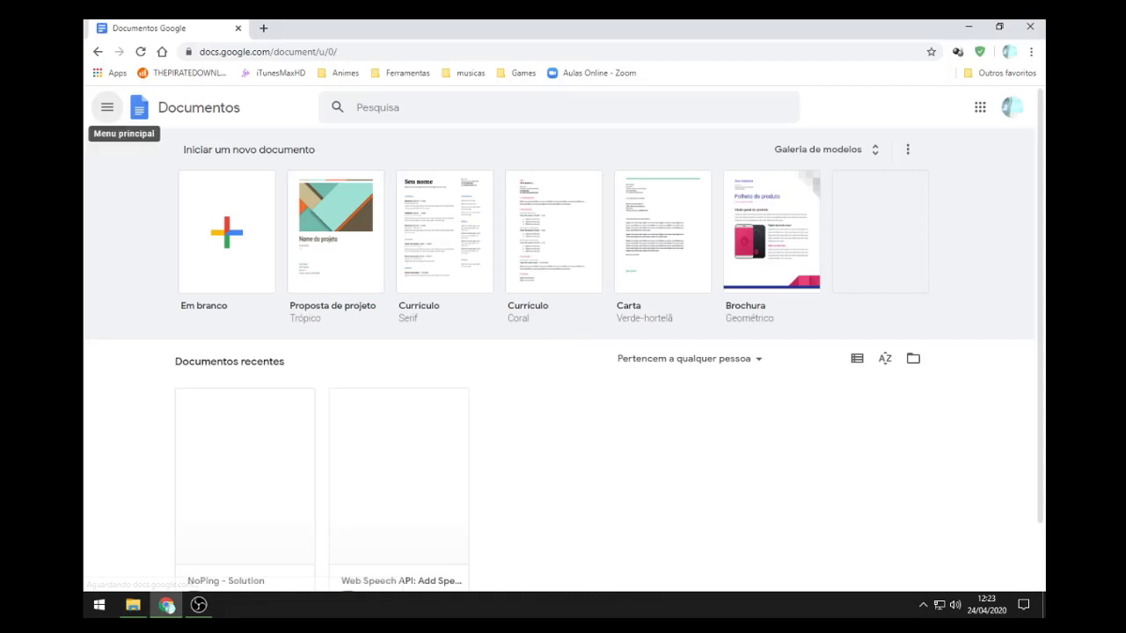
pyautogui.click(106, 107)
pyautogui.click(151, 238)
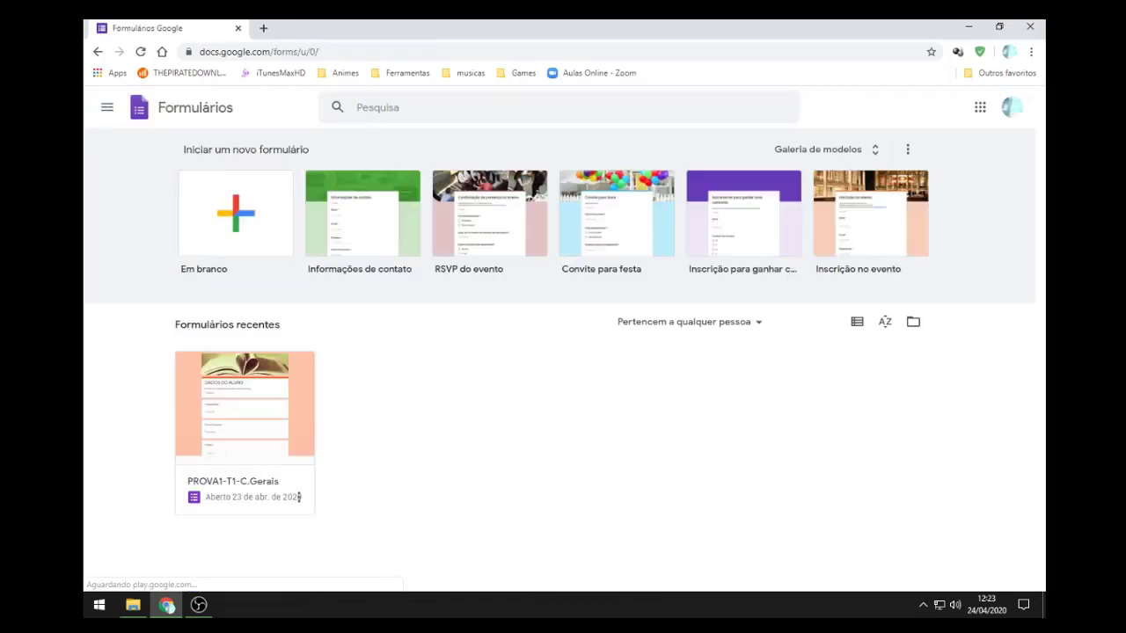
pyautogui.click(299, 496)
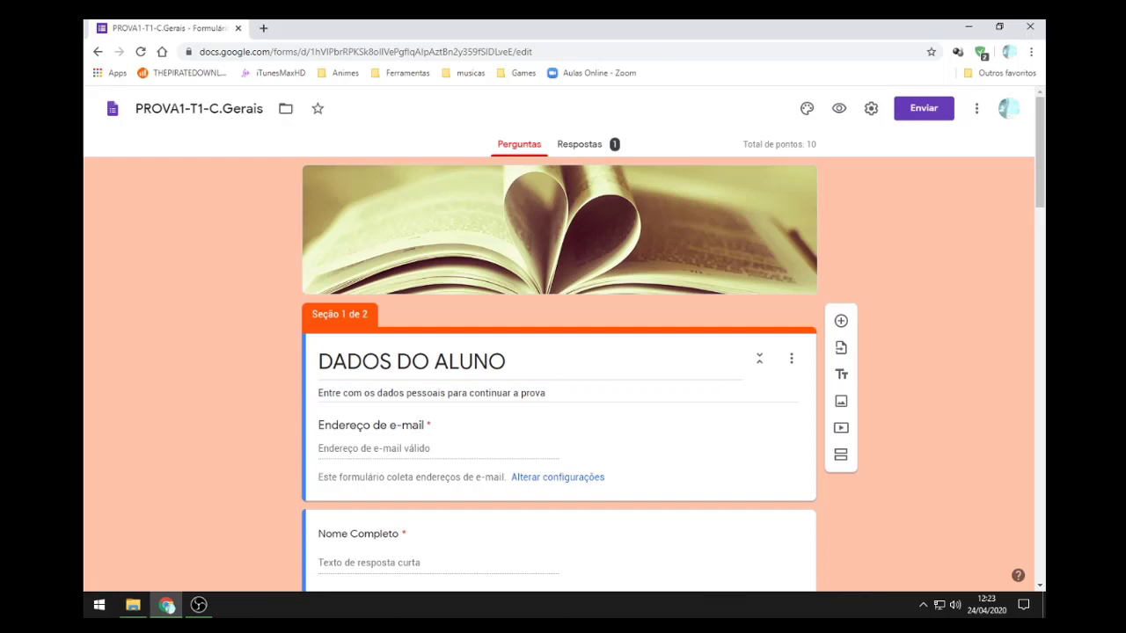
pyautogui.click(580, 144)
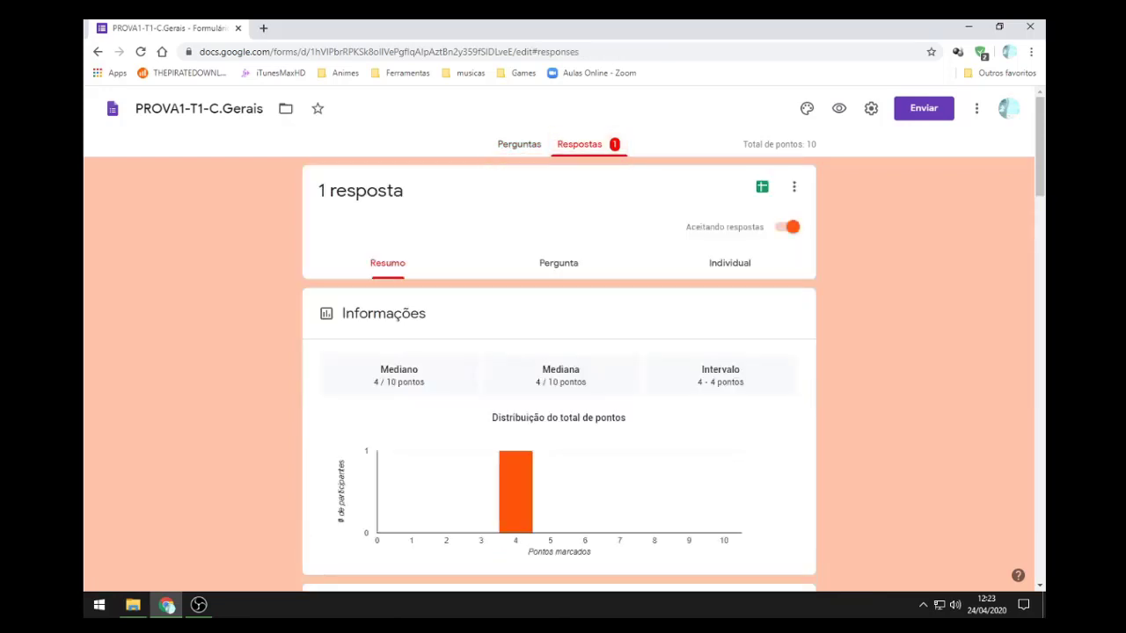
pyautogui.scroll(-3, 559, 370)
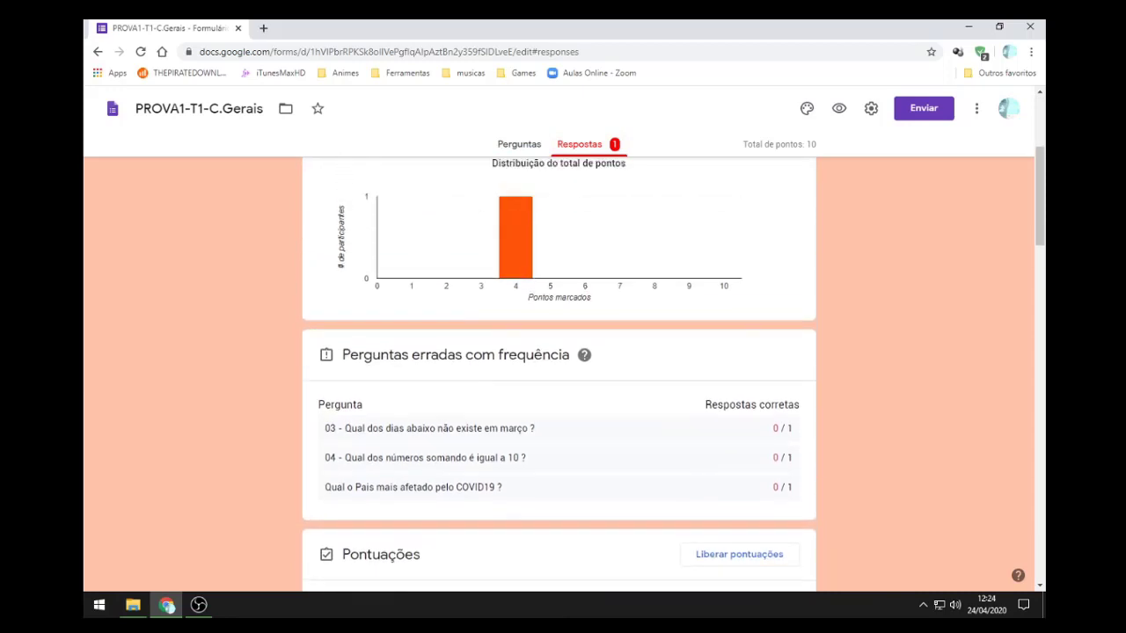
pyautogui.scroll(1, 560, 369)
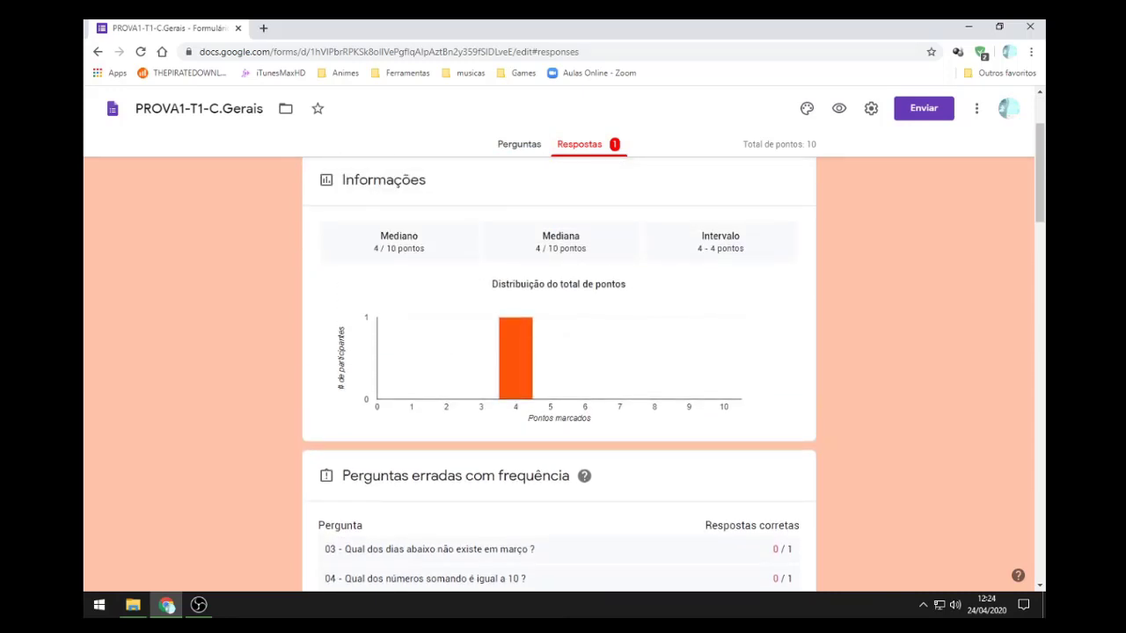
pyautogui.scroll(-1, 559, 369)
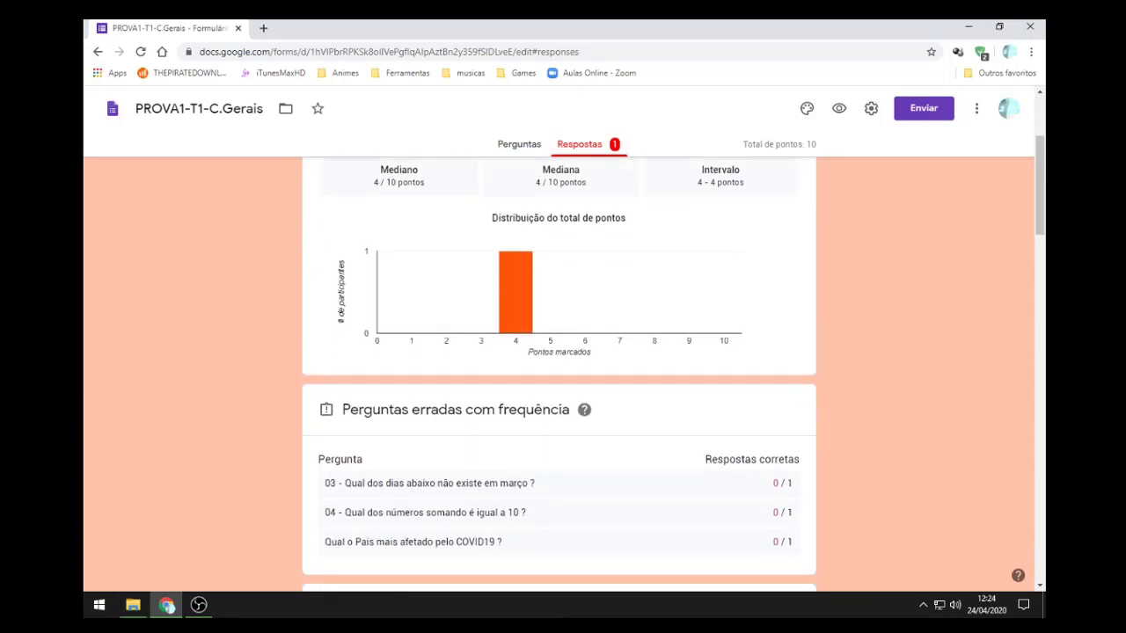
pyautogui.scroll(-1, 519, 325)
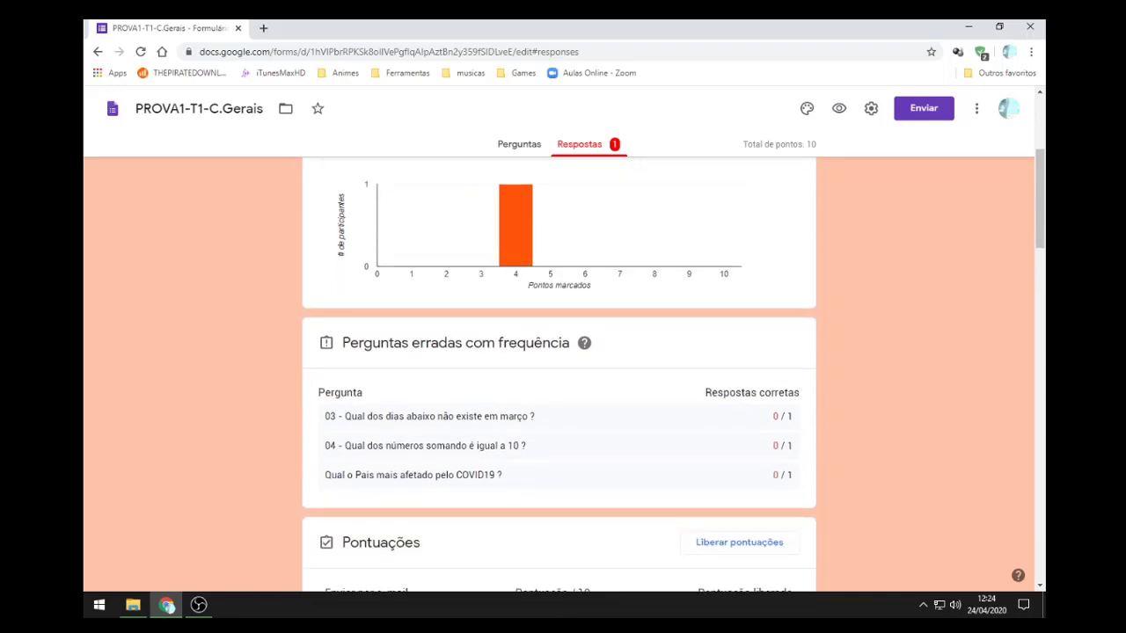
pyautogui.scroll(2, 519, 325)
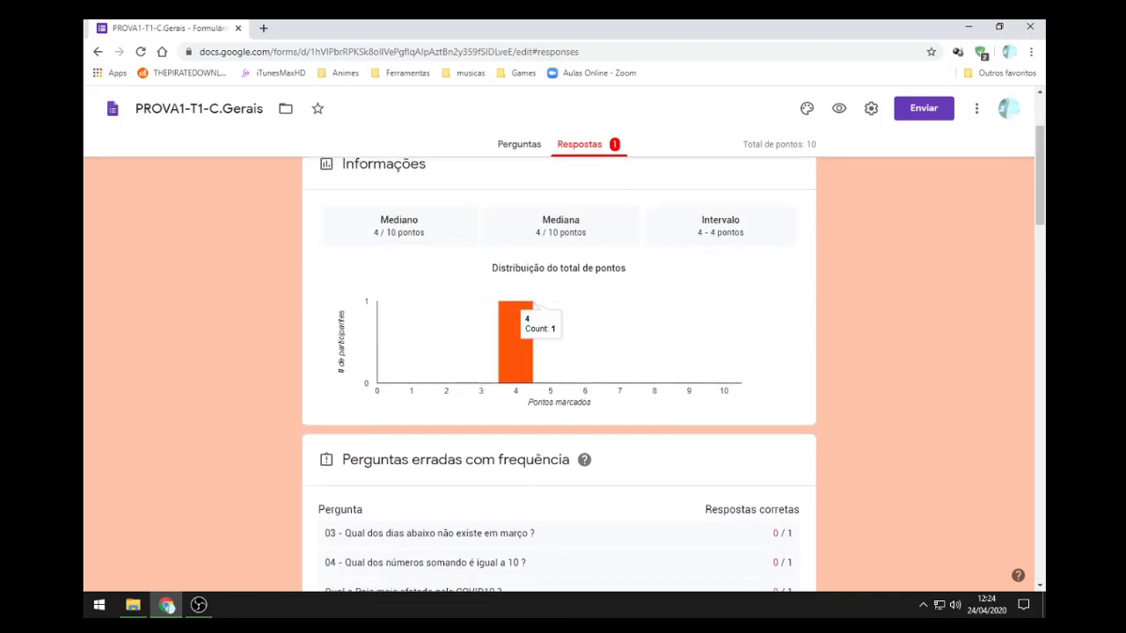
pyautogui.scroll(-5, 519, 334)
pyautogui.scroll(1, 519, 334)
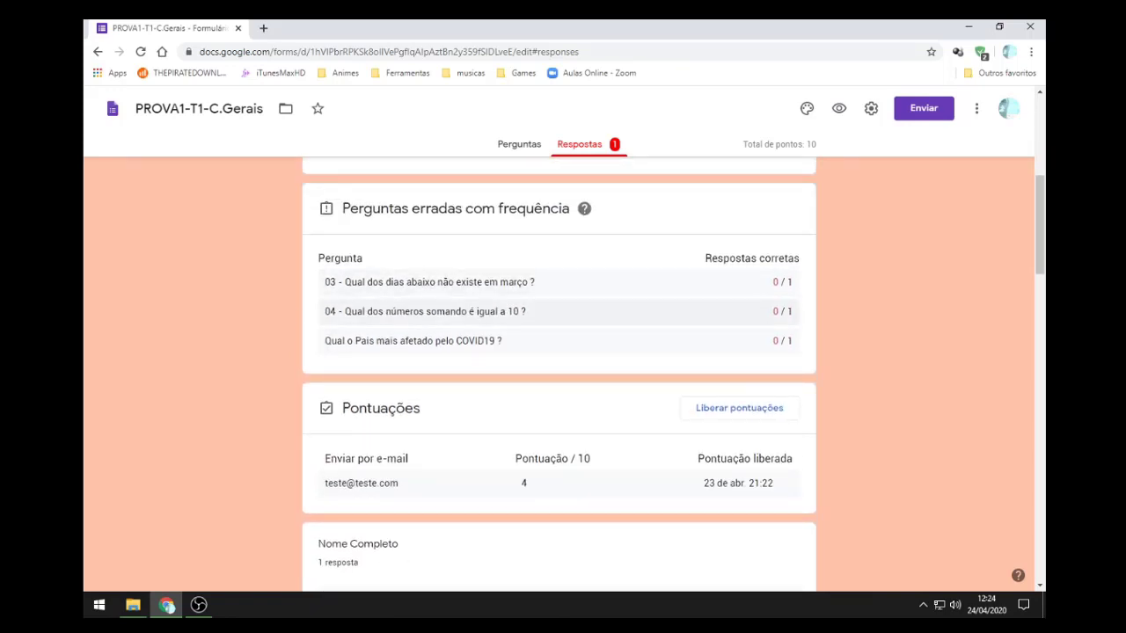
pyautogui.scroll(-2, 558, 369)
pyautogui.scroll(-5, 558, 378)
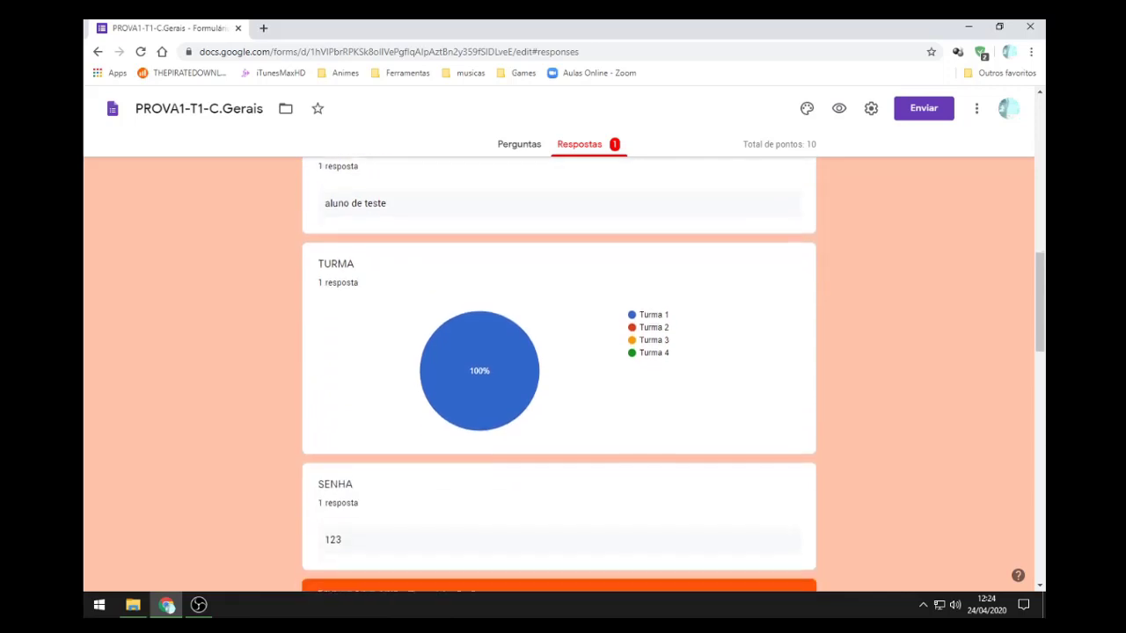
pyautogui.scroll(-2, 515, 290)
pyautogui.scroll(3, 514, 290)
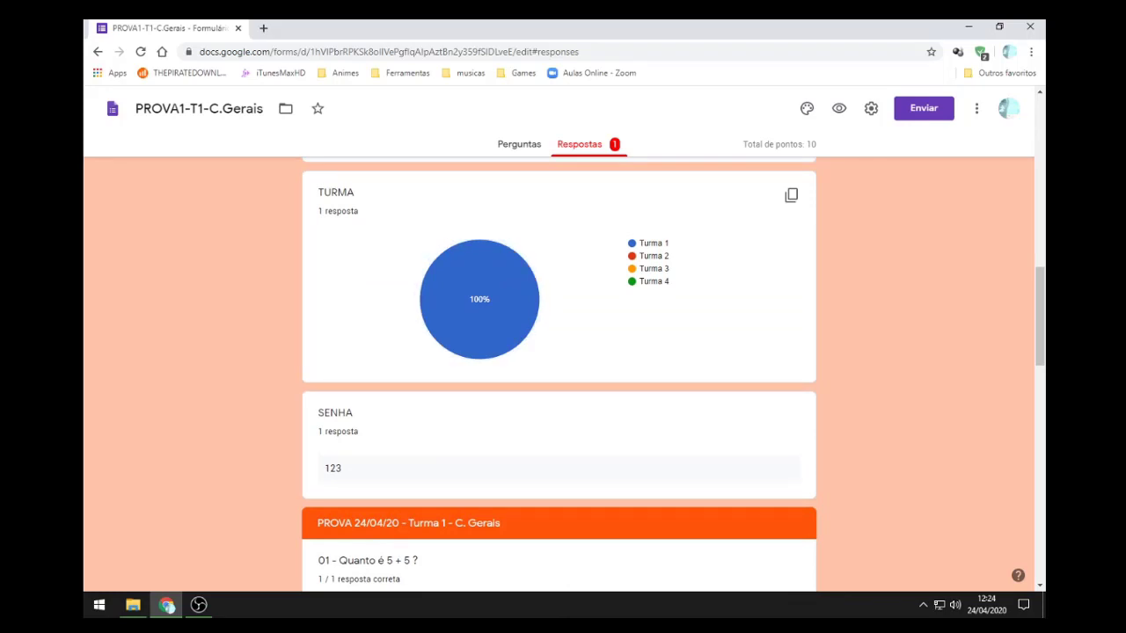
pyautogui.scroll(-9, 757, 294)
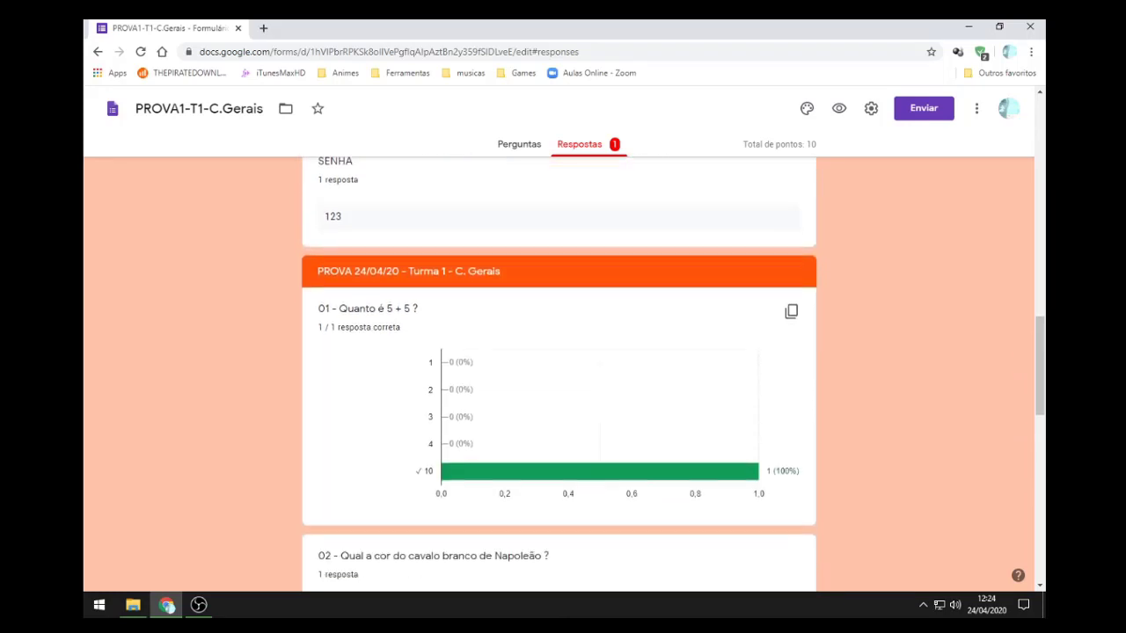
pyautogui.scroll(-4, 758, 295)
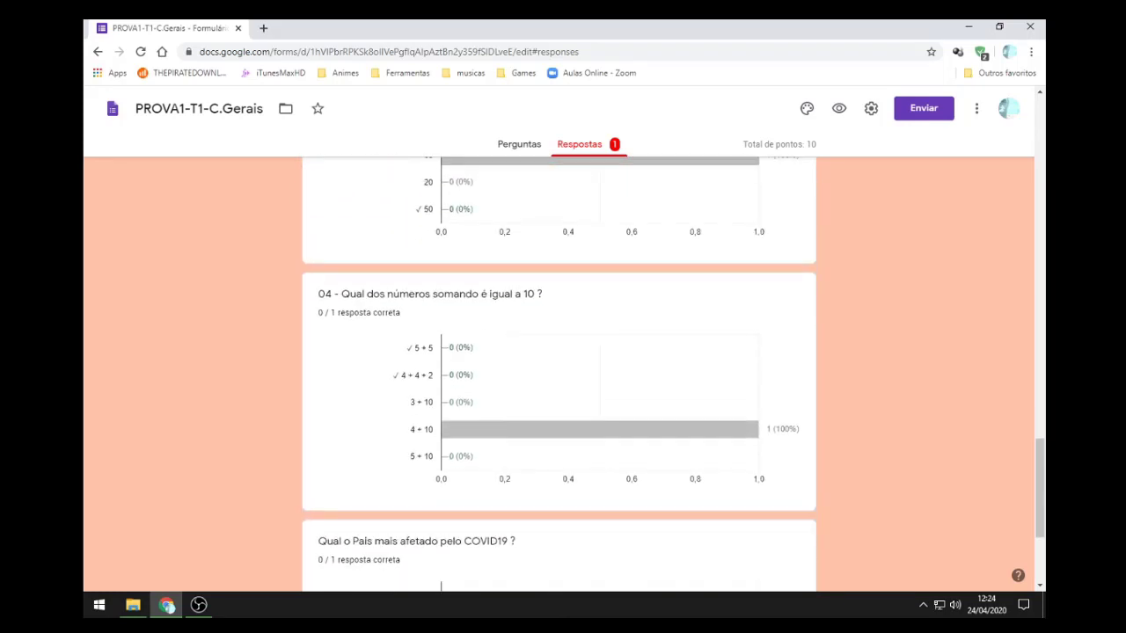
pyautogui.scroll(12, 758, 295)
pyautogui.scroll(10, 559, 374)
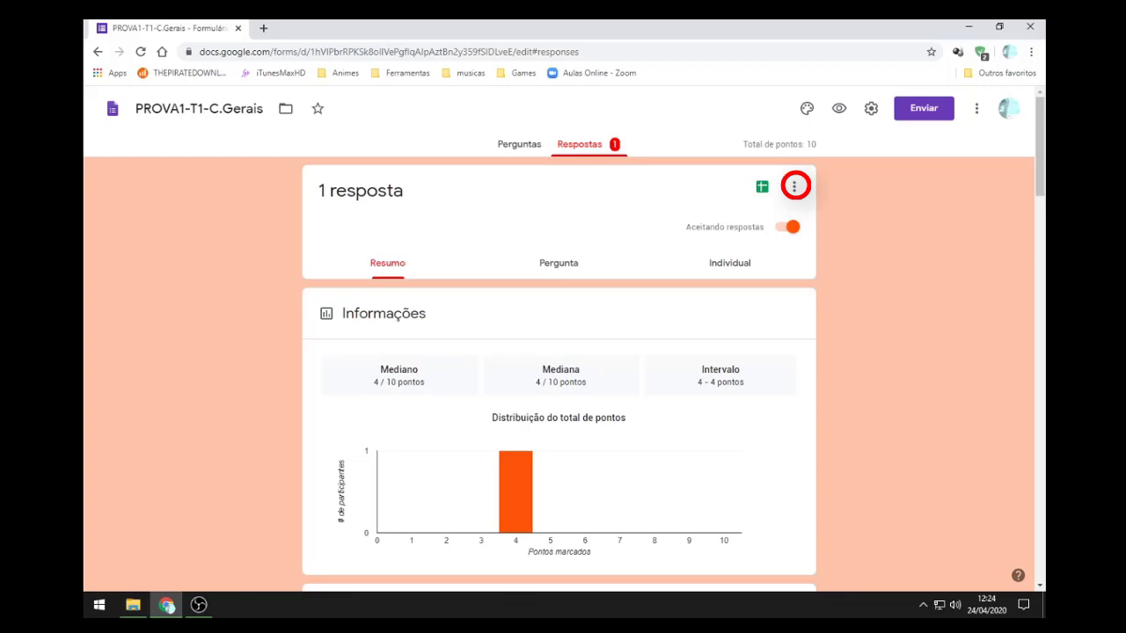
# Step: Download the responses as CSV, saving PROVA1-T1-C.Gerais.csv.zip to the Desktop
pyautogui.click(794, 187)
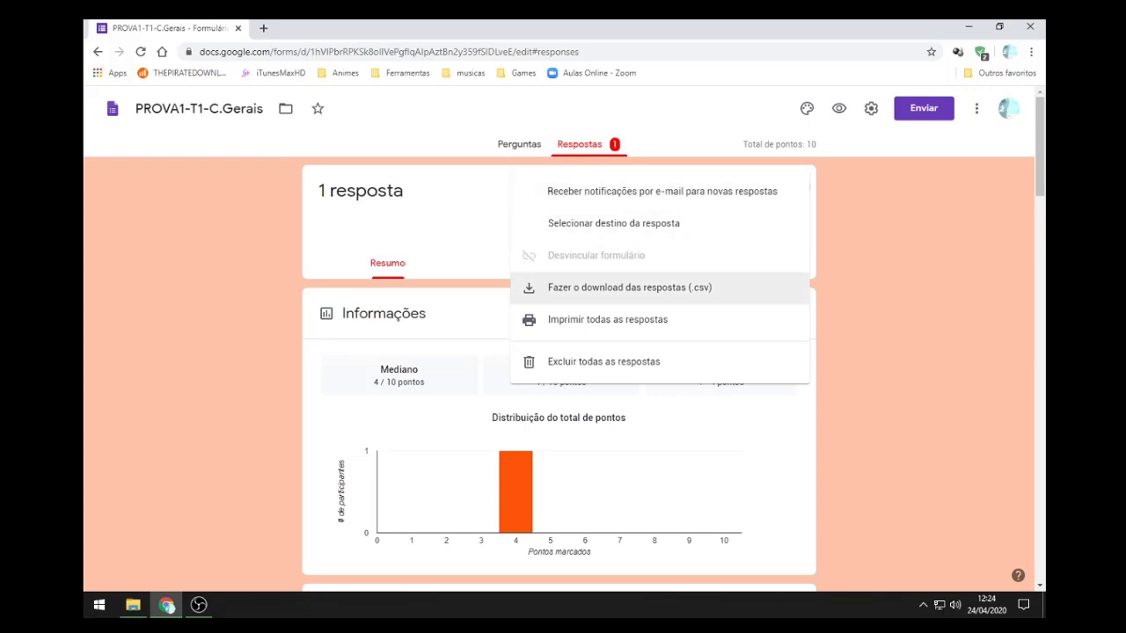
pyautogui.press('Return')
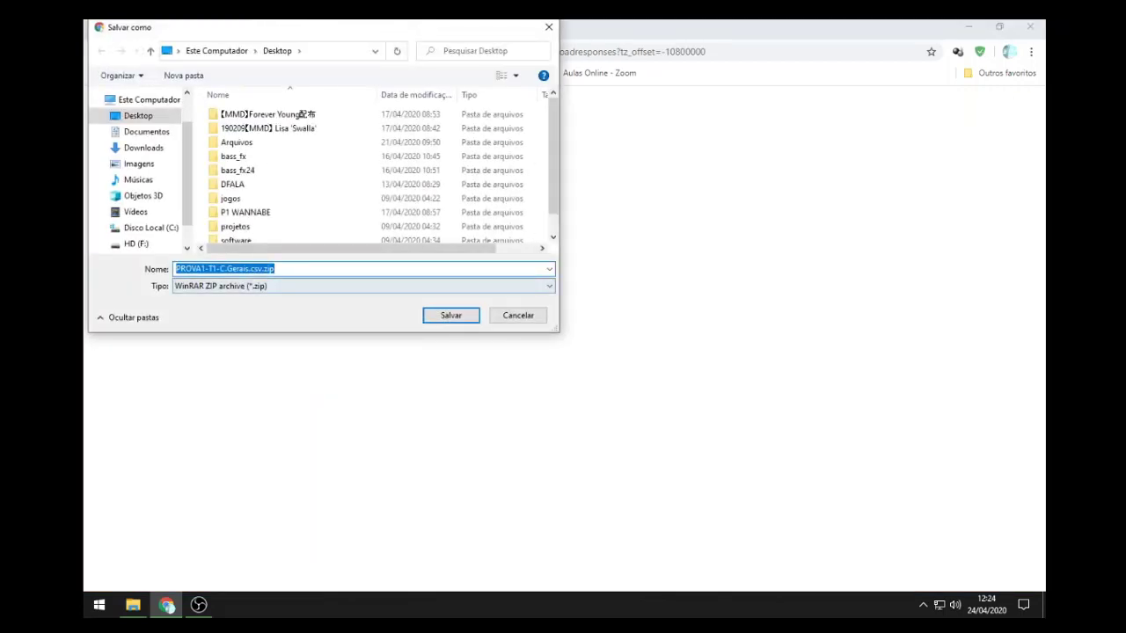
pyautogui.click(138, 116)
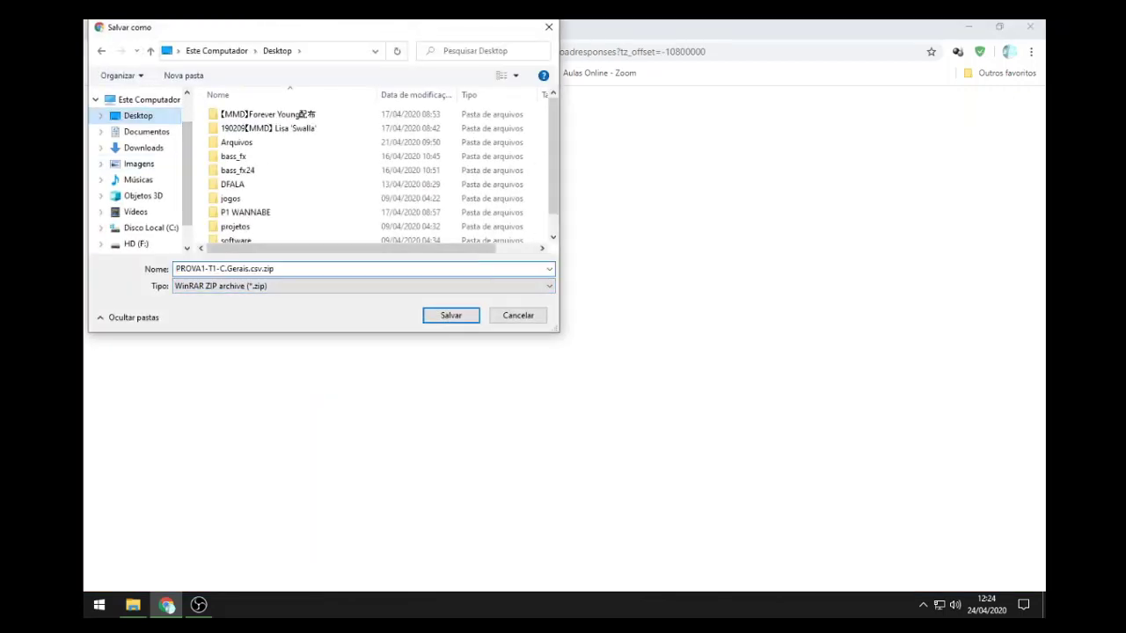
pyautogui.click(451, 315)
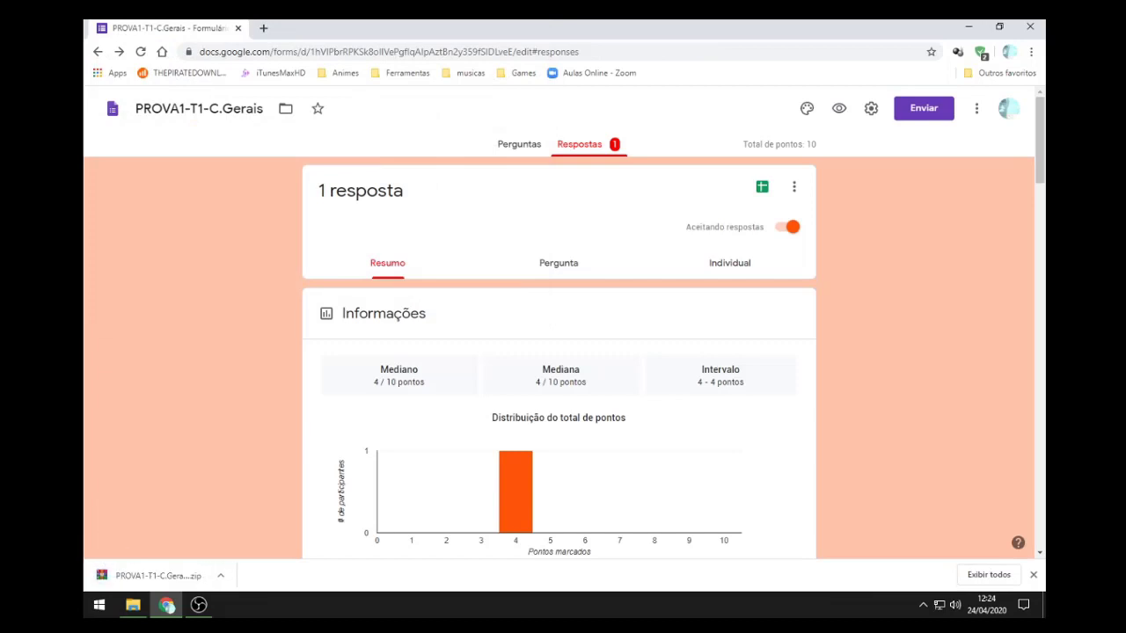
# Step: Show the desktop and open the downloaded PROVA1-T1-C.Gerais zip in WinRAR
pyautogui.press('super+d')
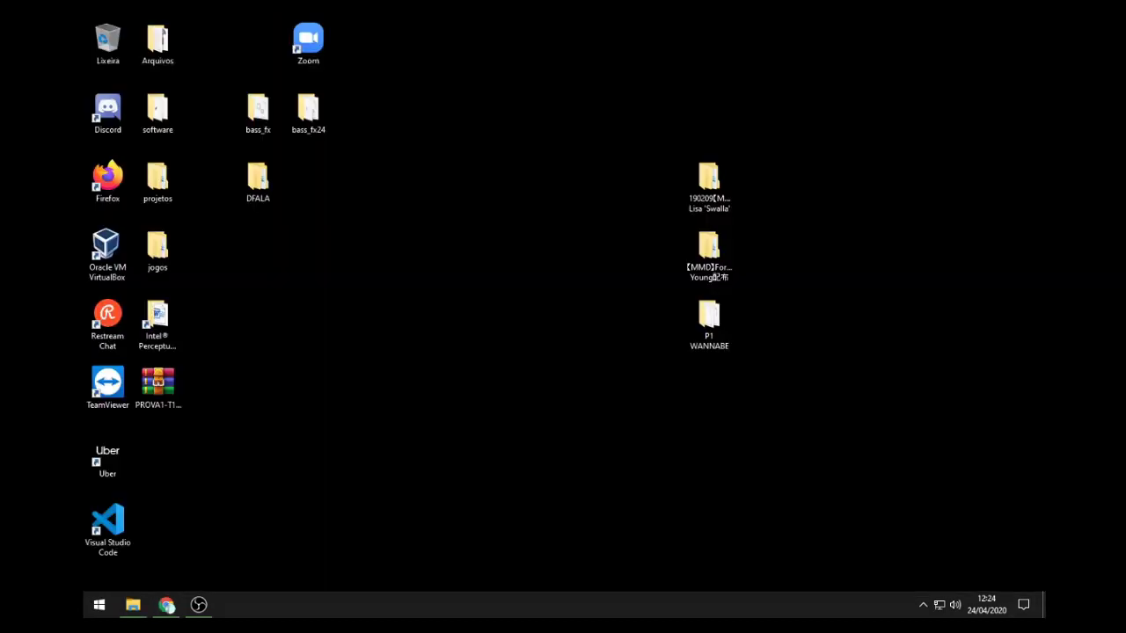
pyautogui.moveTo(157, 387); pyautogui.dragTo(409, 194)
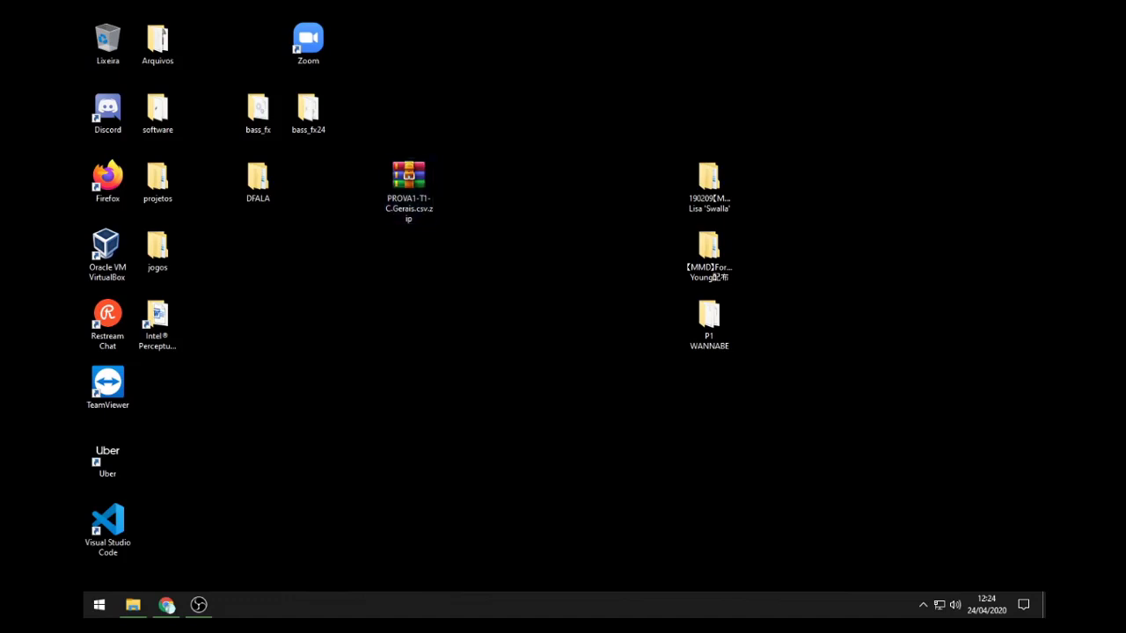
pyautogui.rightClick(416, 180)
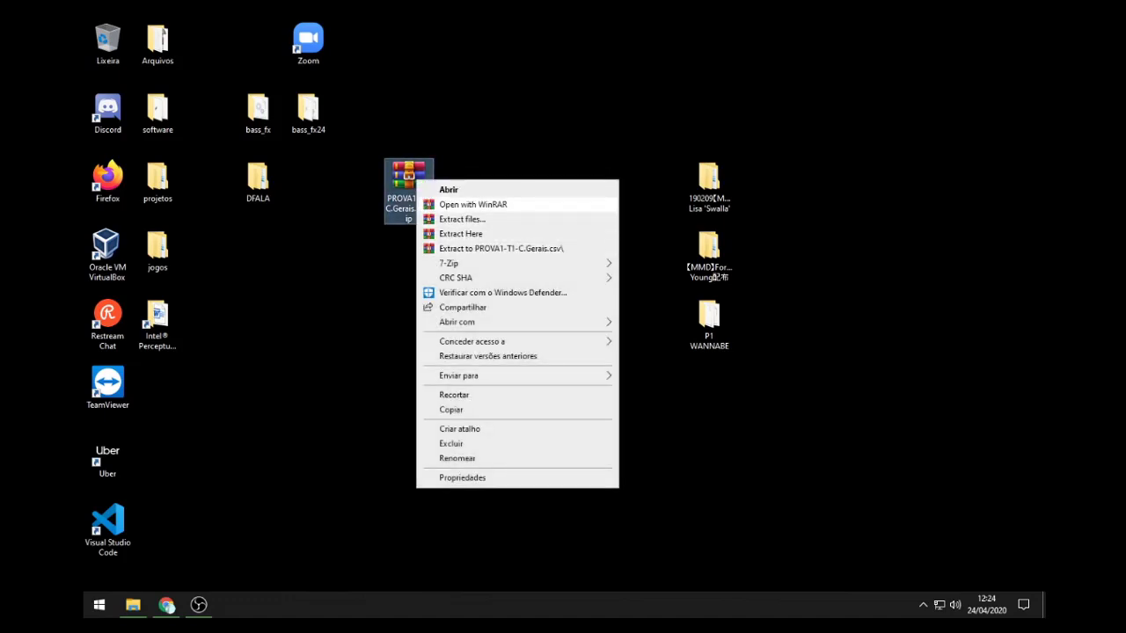
pyautogui.click(376, 195)
pyautogui.doubleClick(408, 180)
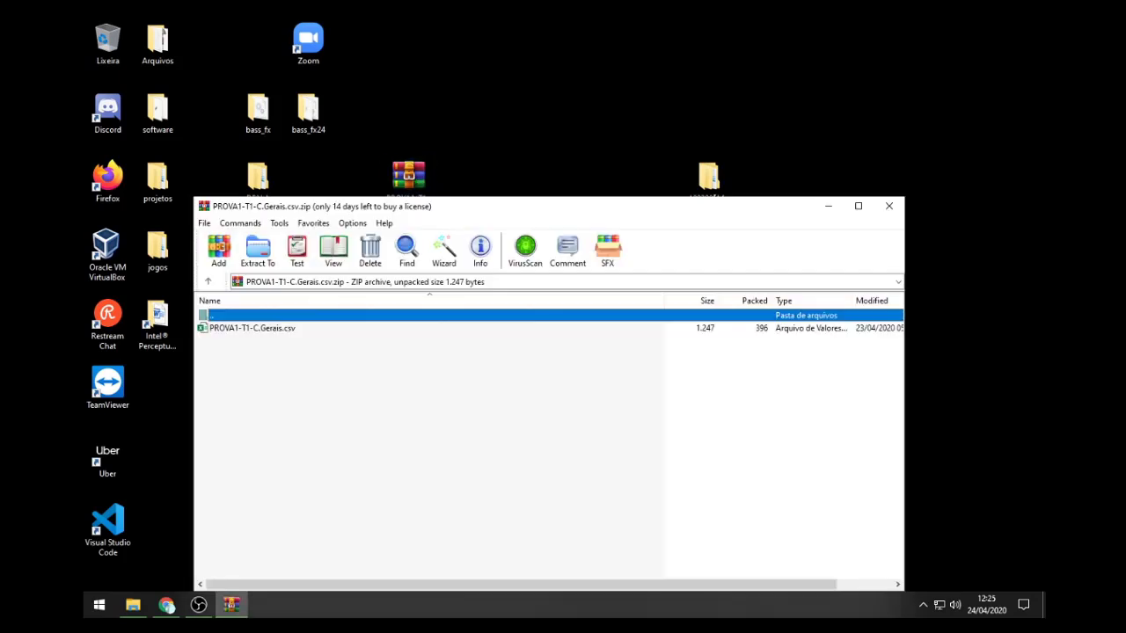
pyautogui.moveTo(528, 205); pyautogui.dragTo(798, 144)
# Step: Drag PROVA1-T1-C.Gerais.csv onto the desktop, close WinRAR and delete the zip
pyautogui.click(522, 266)
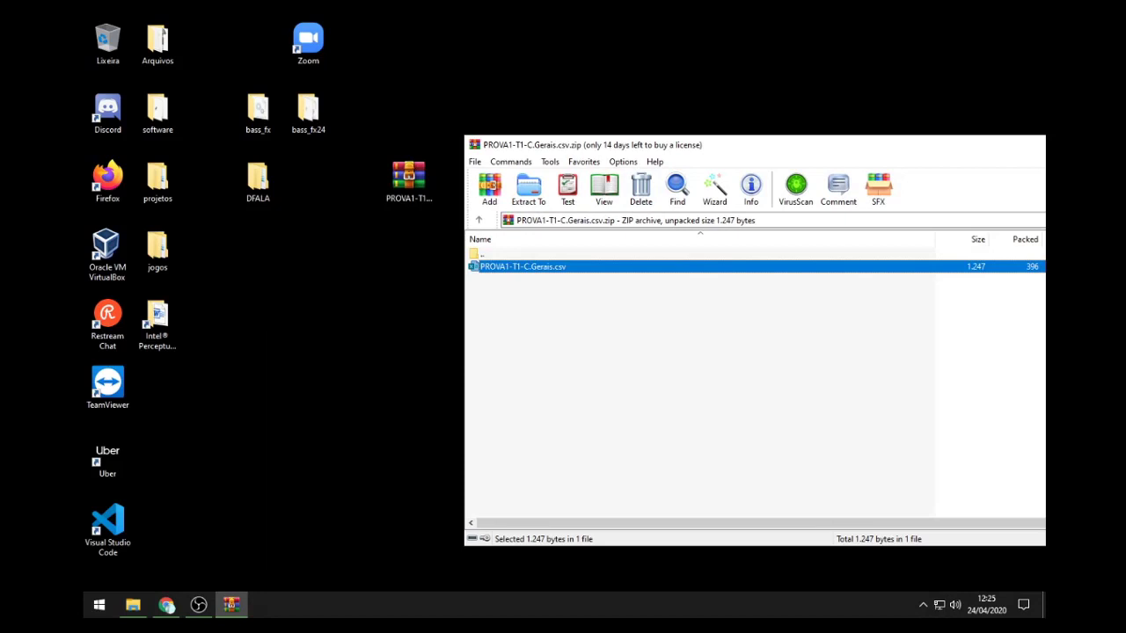
pyautogui.moveTo(523, 267); pyautogui.dragTo(356, 253)
pyautogui.moveTo(828, 149); pyautogui.dragTo(620, 180)
pyautogui.click(954, 175)
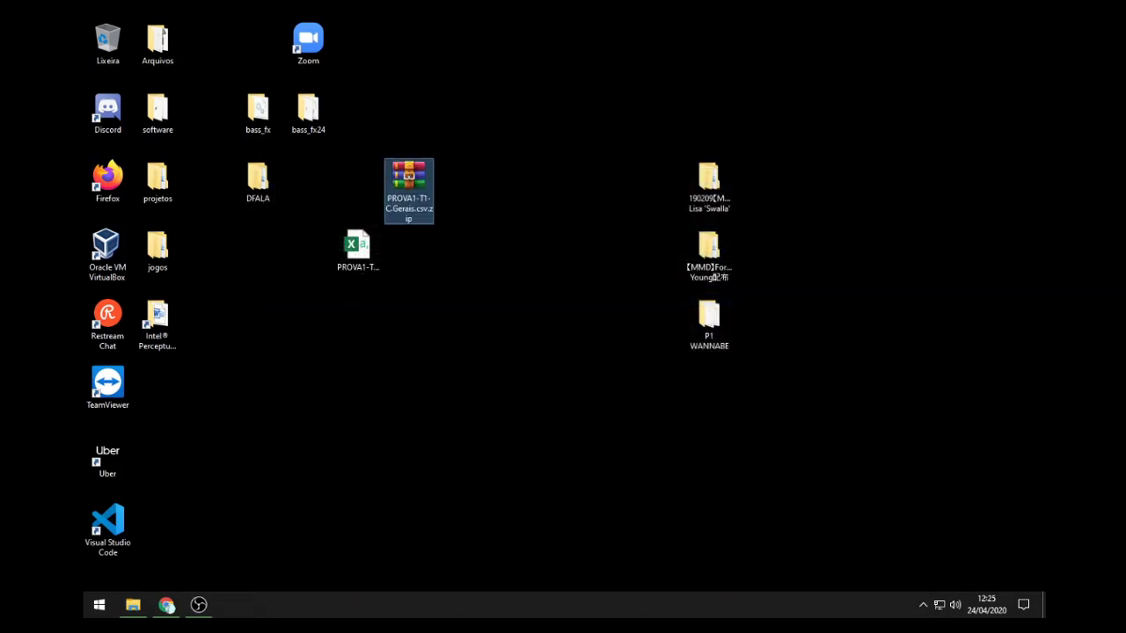
pyautogui.press('Delete')
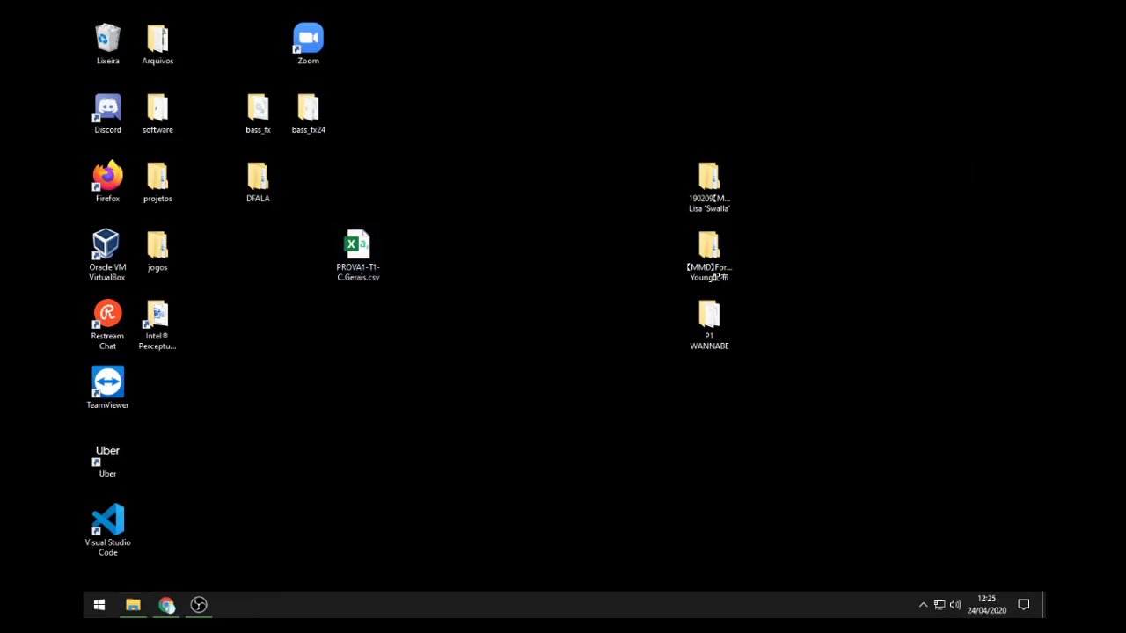
# Step: Launch Excel from a Start menu search for 'exce' and create a blank workbook
pyautogui.click(99, 604)
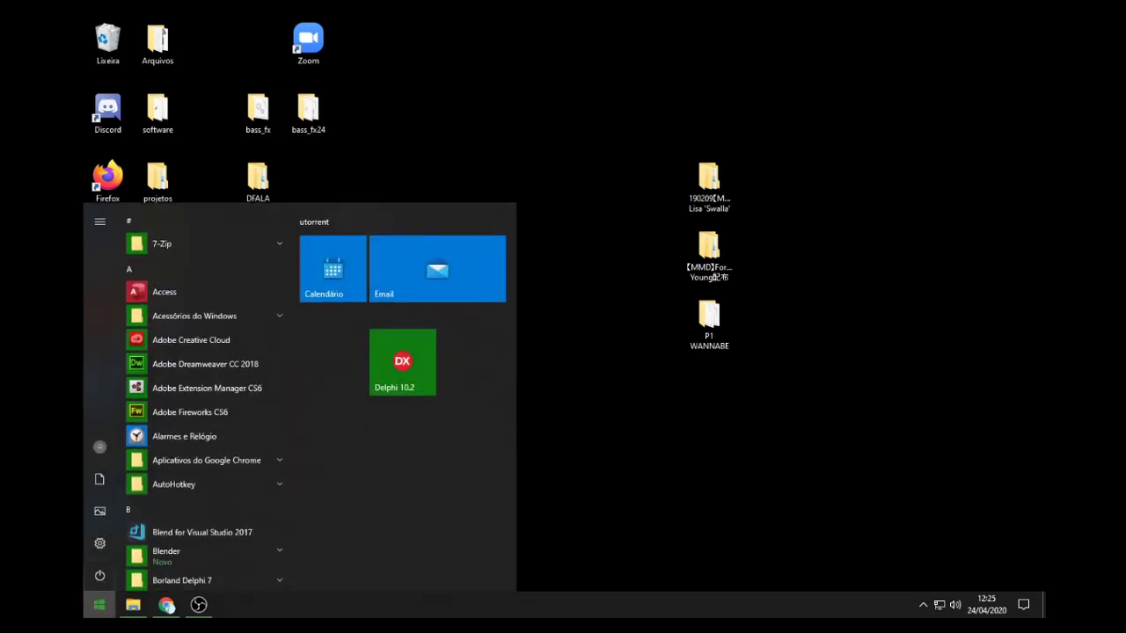
pyautogui.press('super')
pyautogui.press('super')
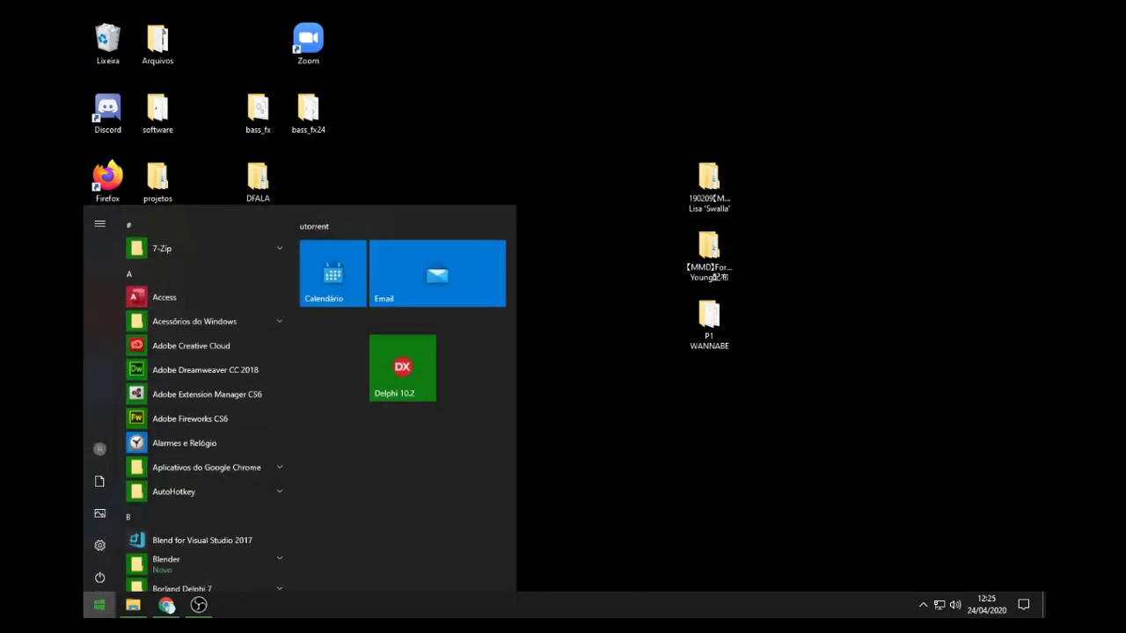
pyautogui.write('exce')
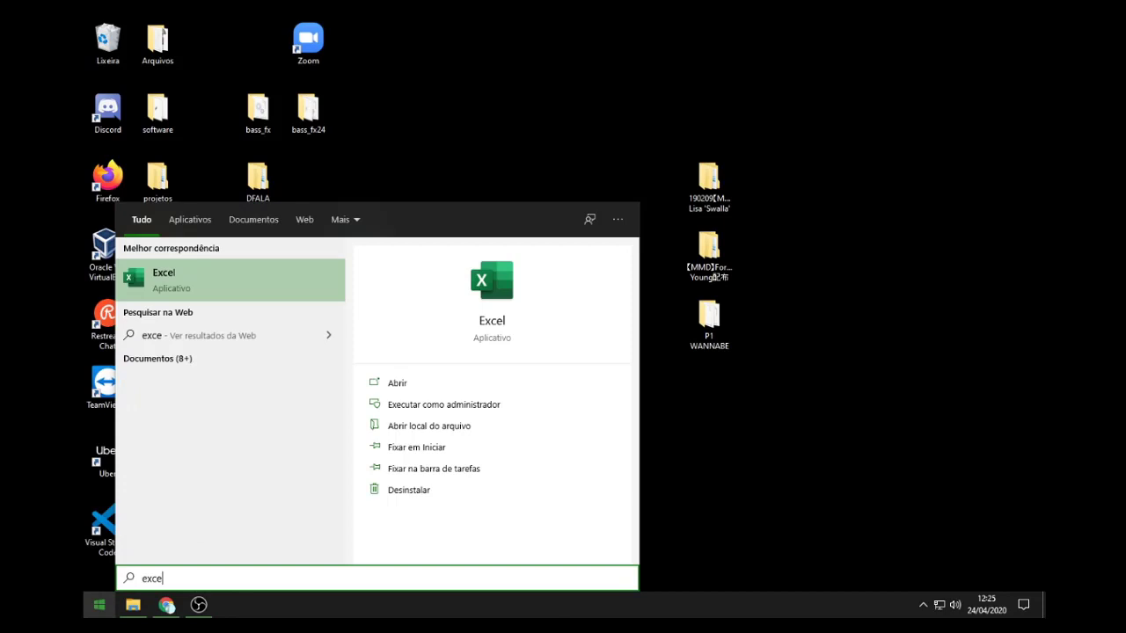
pyautogui.press('Return')
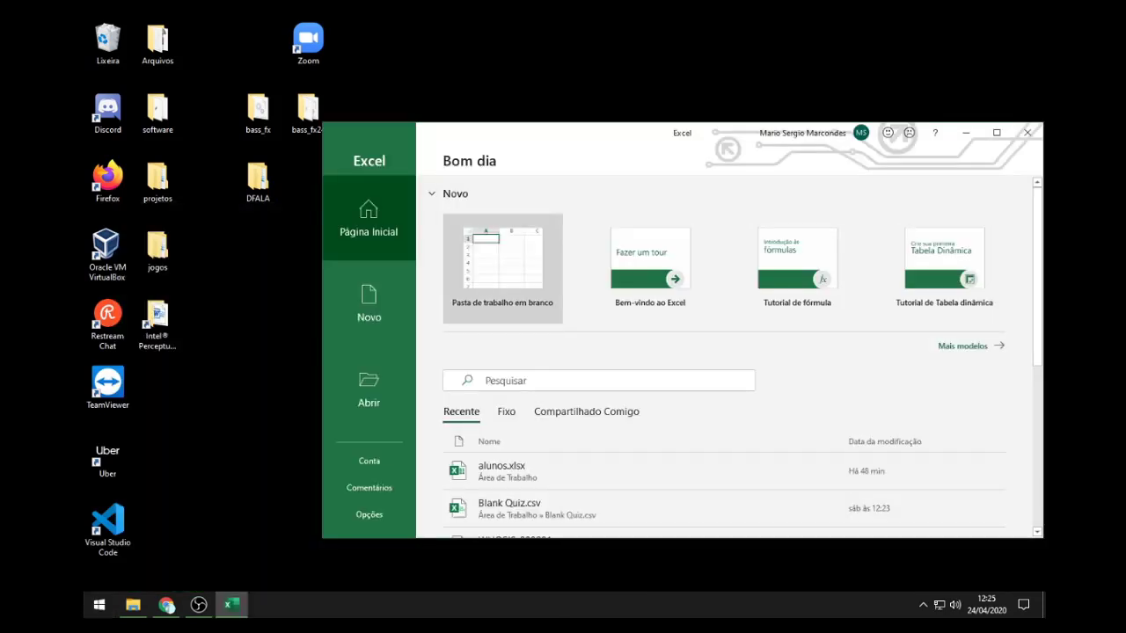
pyautogui.press('Return')
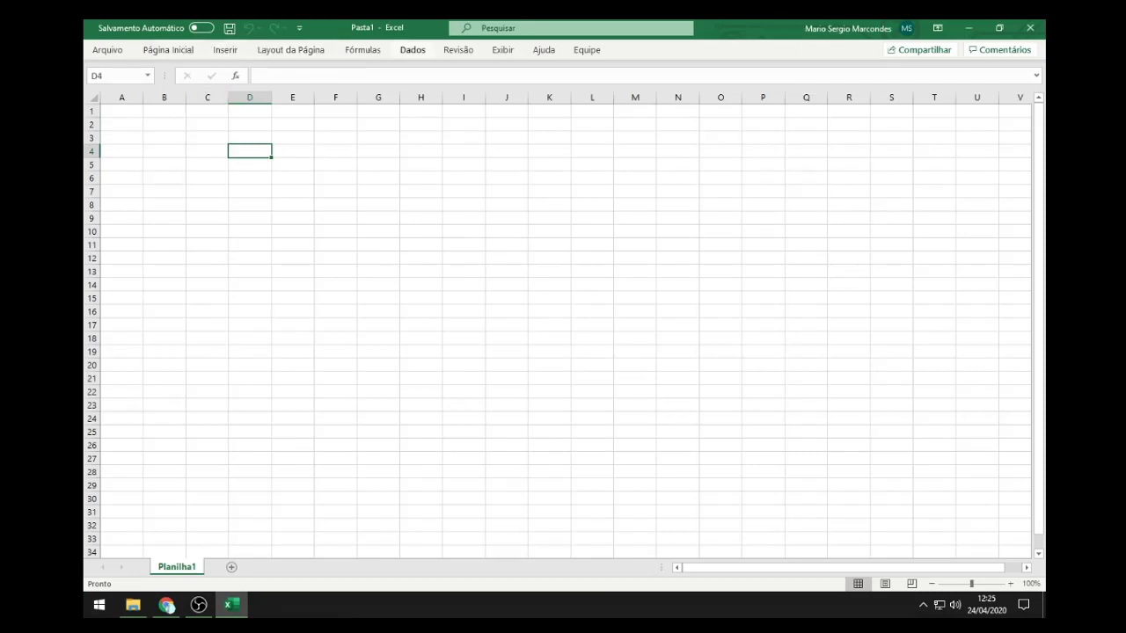
# Step: Import PROVA1-T1-C.Gerais.csv from the Desktop using Dados > De Text/CSV to open its preview
pyautogui.click(413, 50)
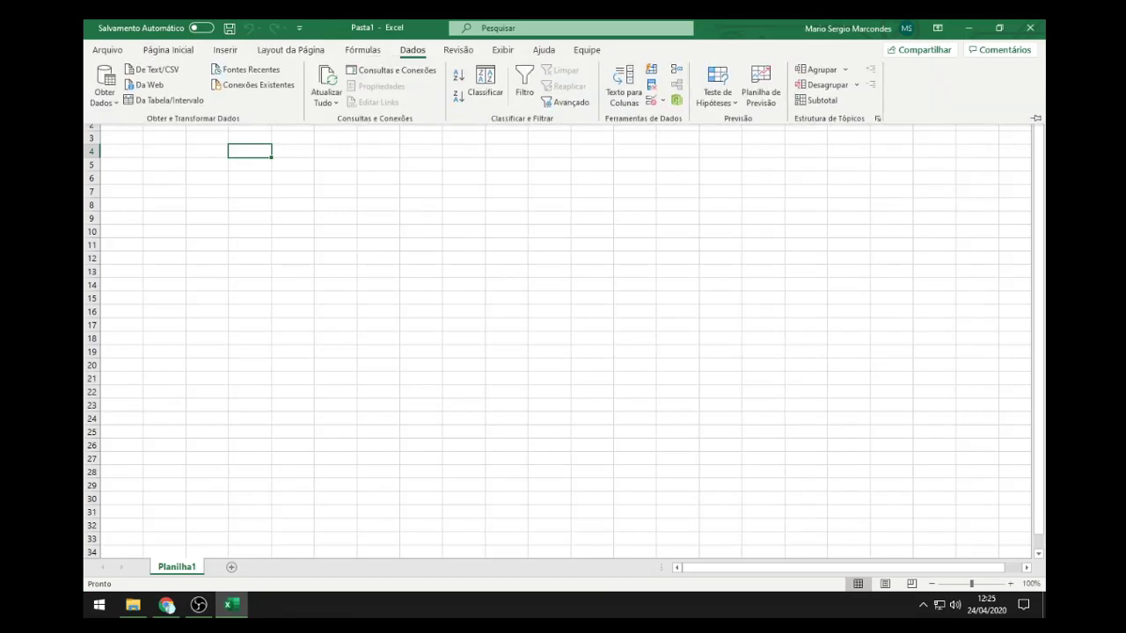
pyautogui.press('Escape')
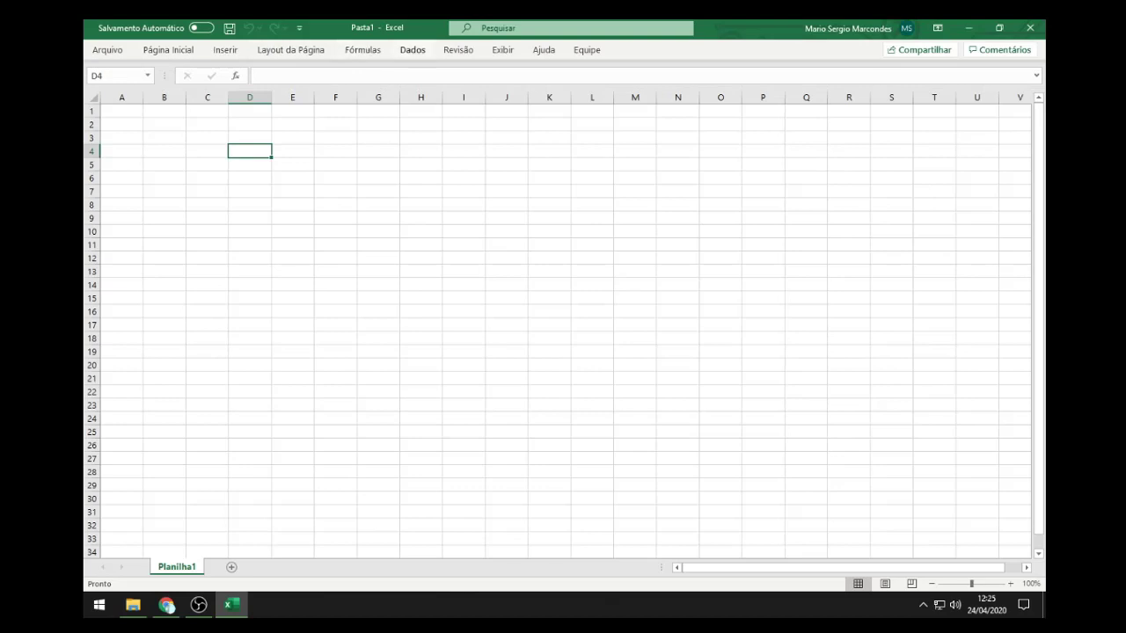
pyautogui.click(413, 50)
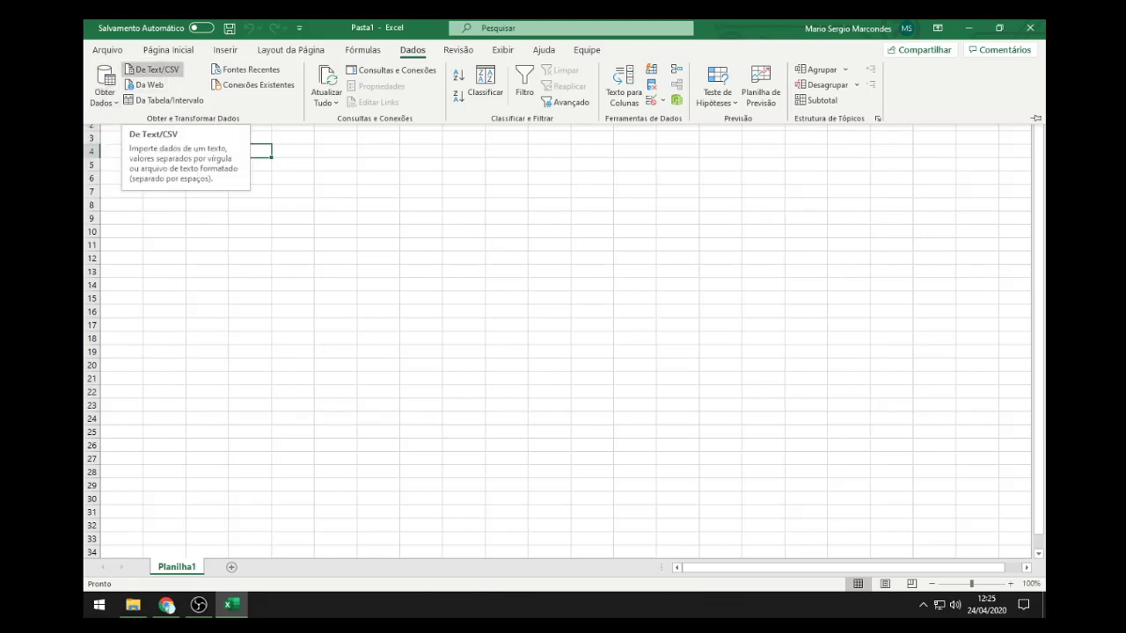
pyautogui.click(154, 70)
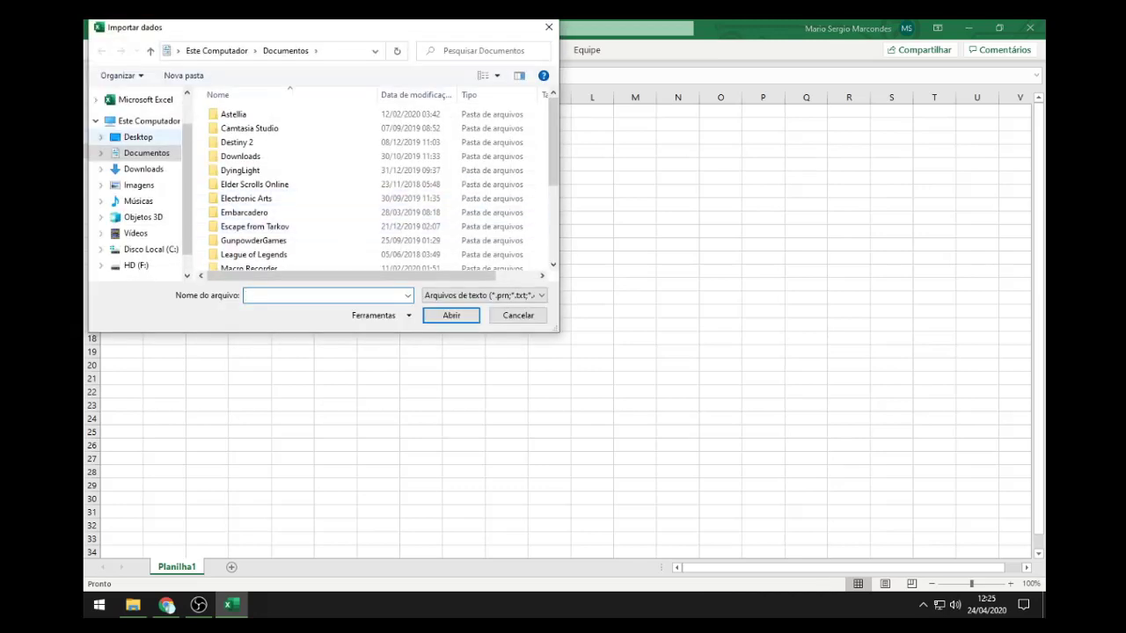
pyautogui.click(138, 138)
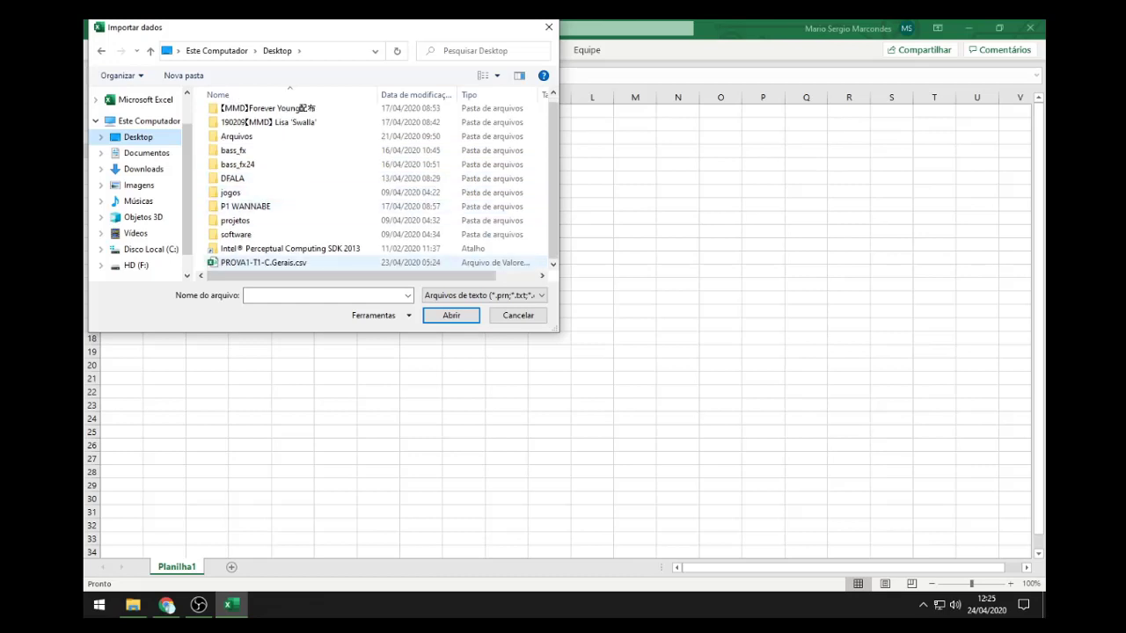
pyautogui.click(264, 262)
pyautogui.click(450, 315)
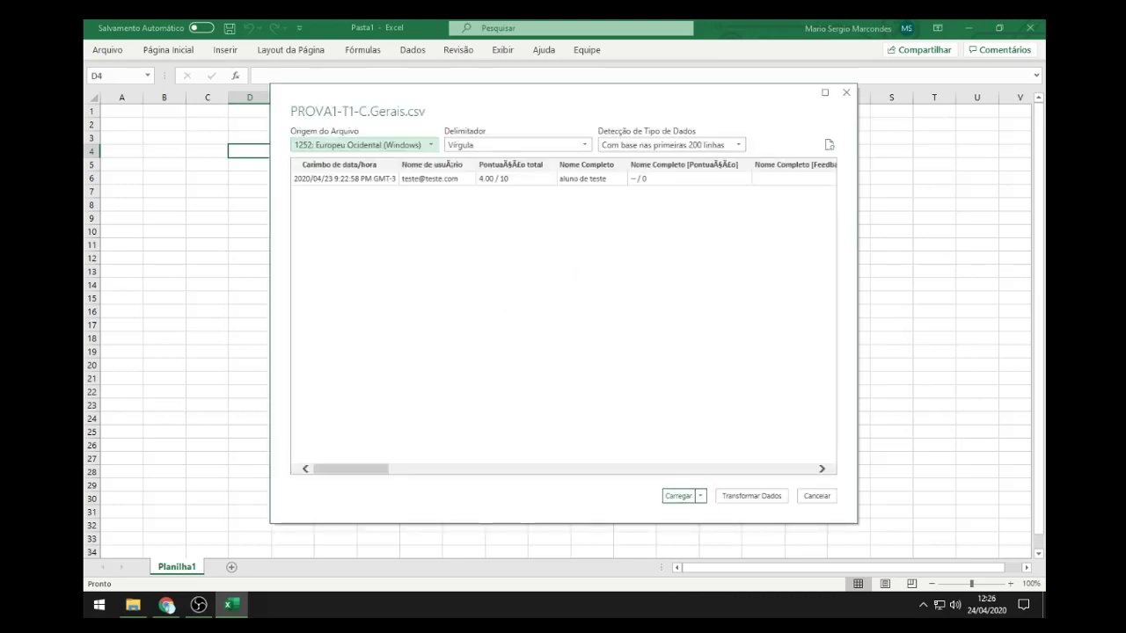
# Step: Load the CSV as a table, widen column A, and check the header and row 2 values
pyautogui.click(678, 496)
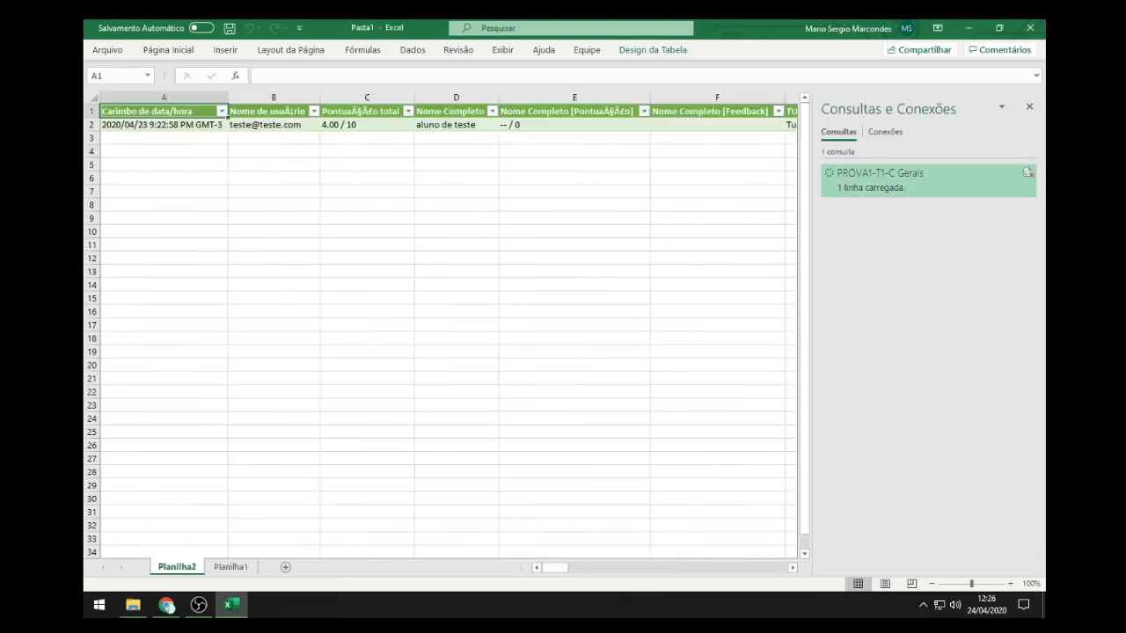
pyautogui.click(273, 245)
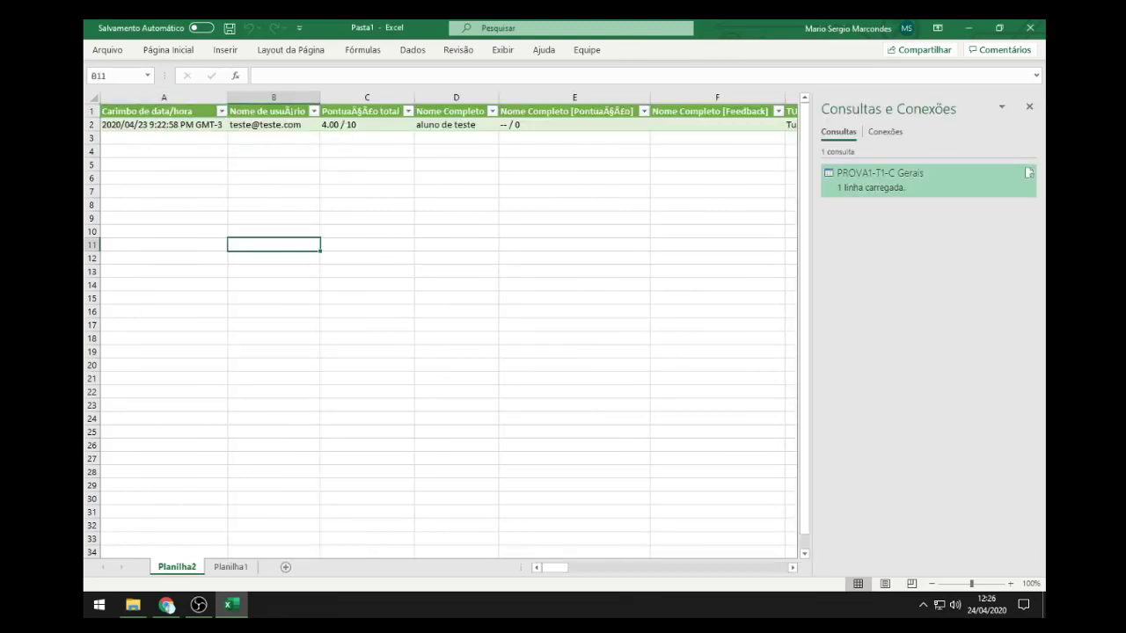
pyautogui.moveTo(227, 97); pyautogui.dragTo(241, 97)
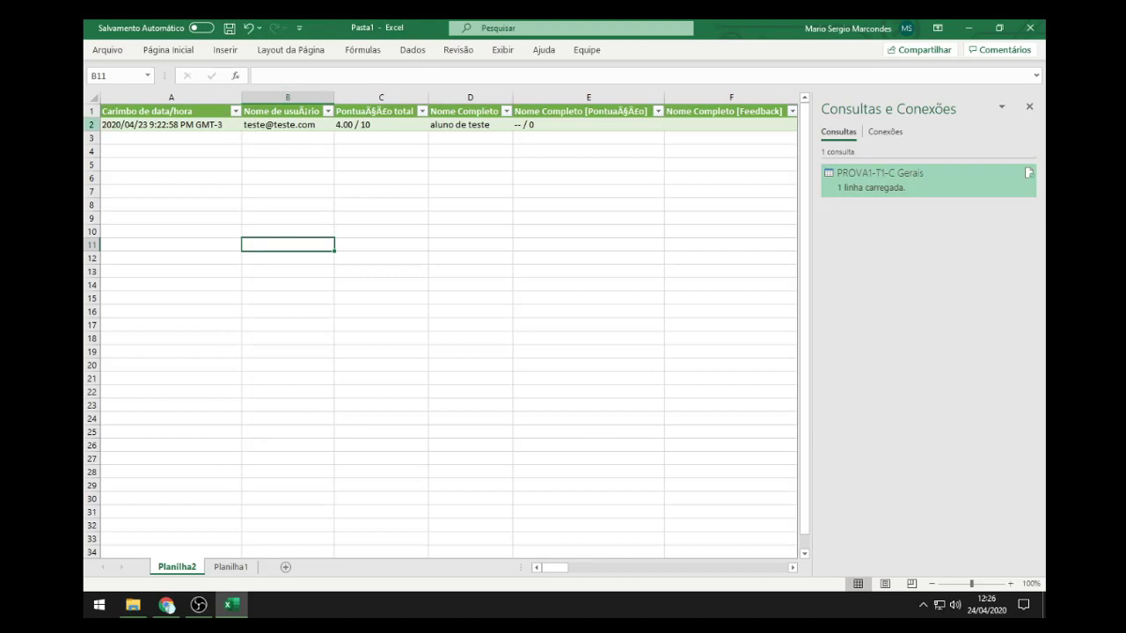
pyautogui.click(91, 124)
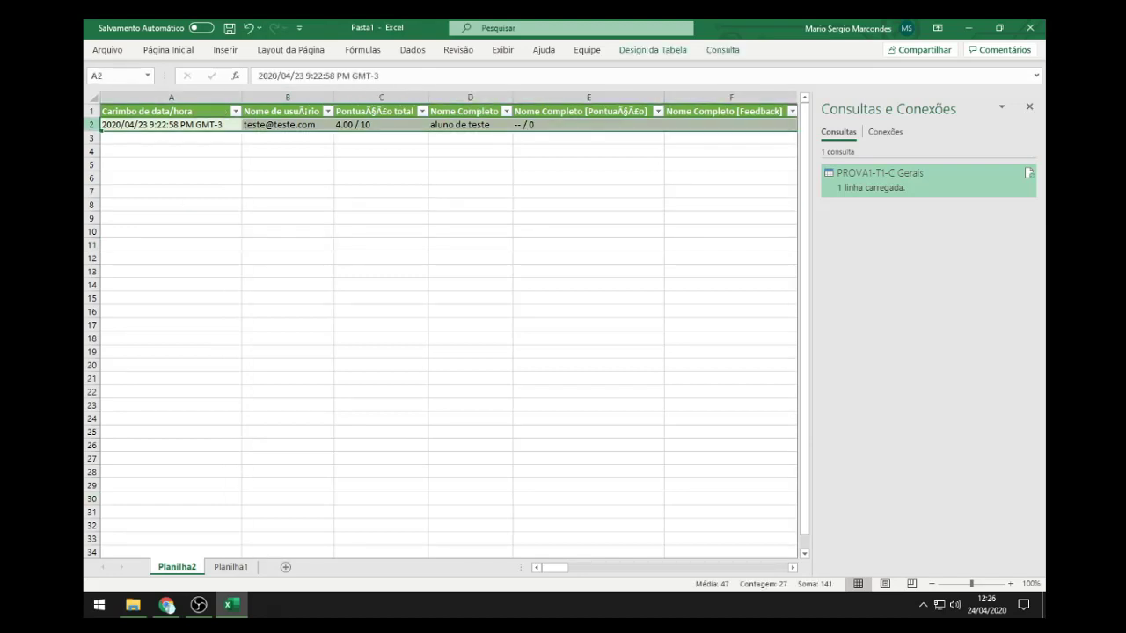
pyautogui.click(171, 165)
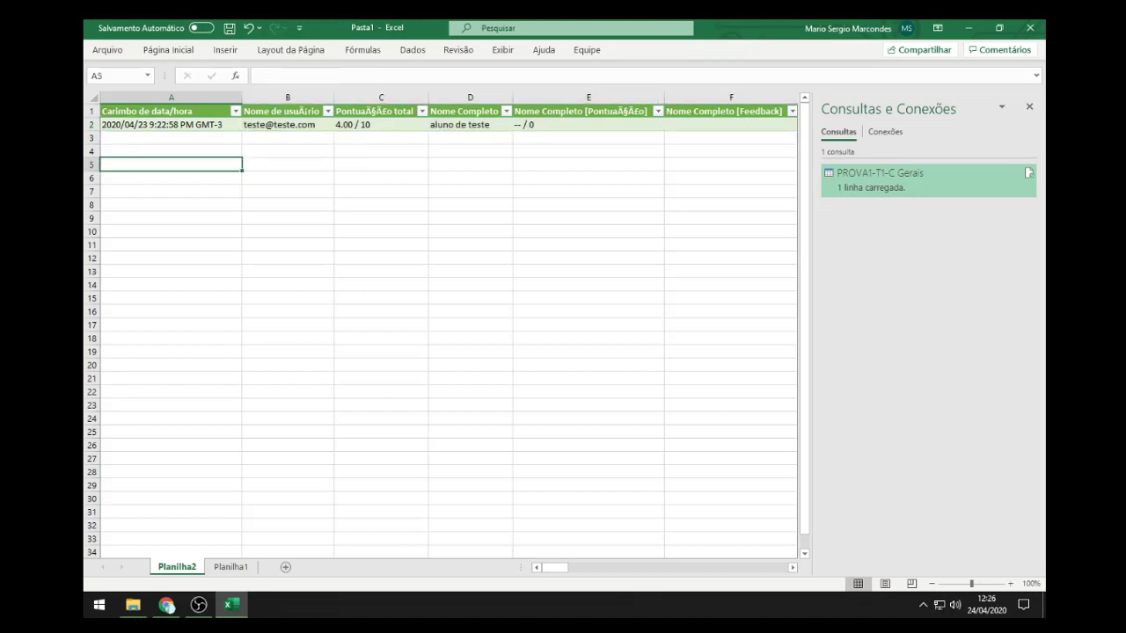
pyautogui.click(167, 111)
pyautogui.click(287, 124)
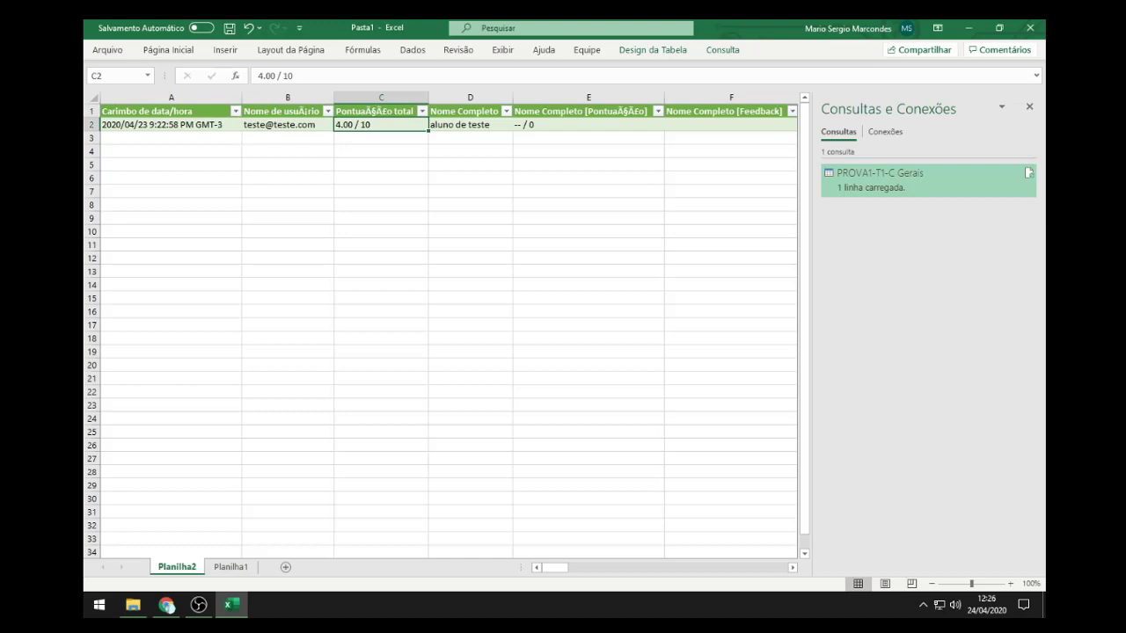
pyautogui.click(470, 124)
pyautogui.click(589, 124)
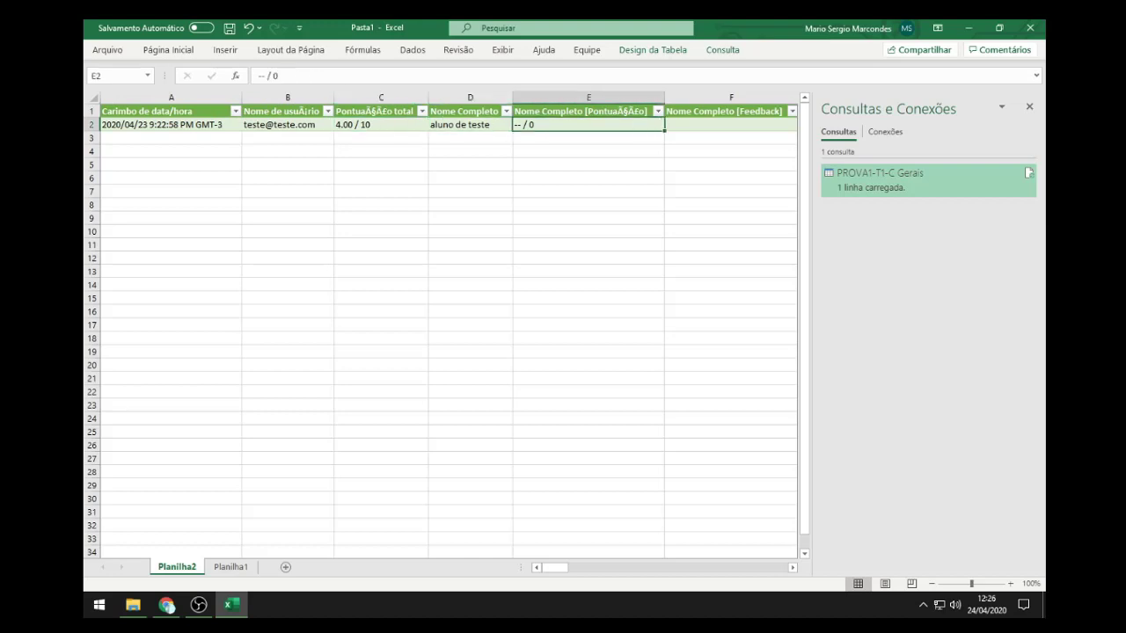
# Step: Step along row 2 to the question-one score in N2, then highlight the garbled accents in Pontuação
pyautogui.press('Right')
pyautogui.press('Right')
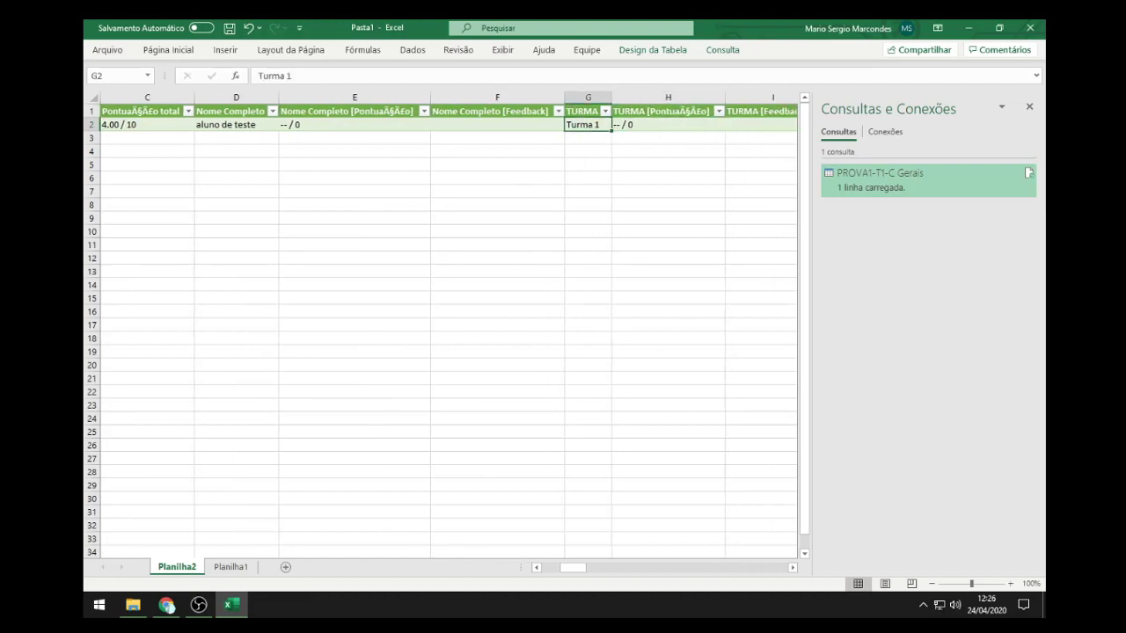
pyautogui.press('Right')
pyautogui.press('Right')
pyautogui.press('Right')
pyautogui.press('Right')
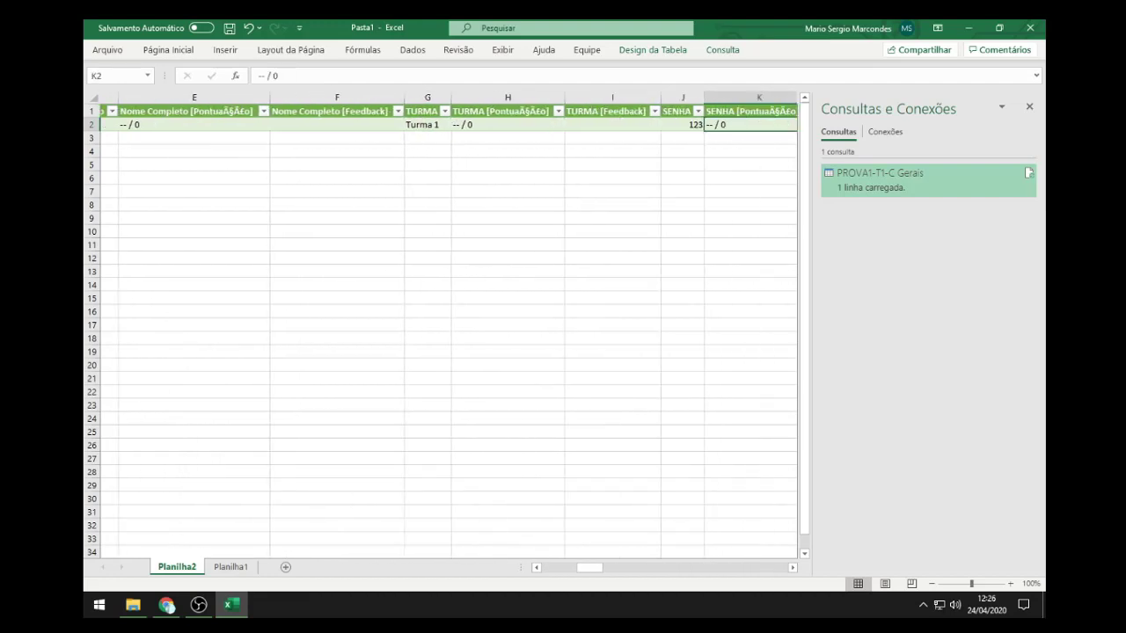
pyautogui.press('Right')
pyautogui.press('Right')
pyautogui.press('Left')
pyautogui.press('Left')
pyautogui.press('Left')
pyautogui.press('Left')
pyautogui.press('Right')
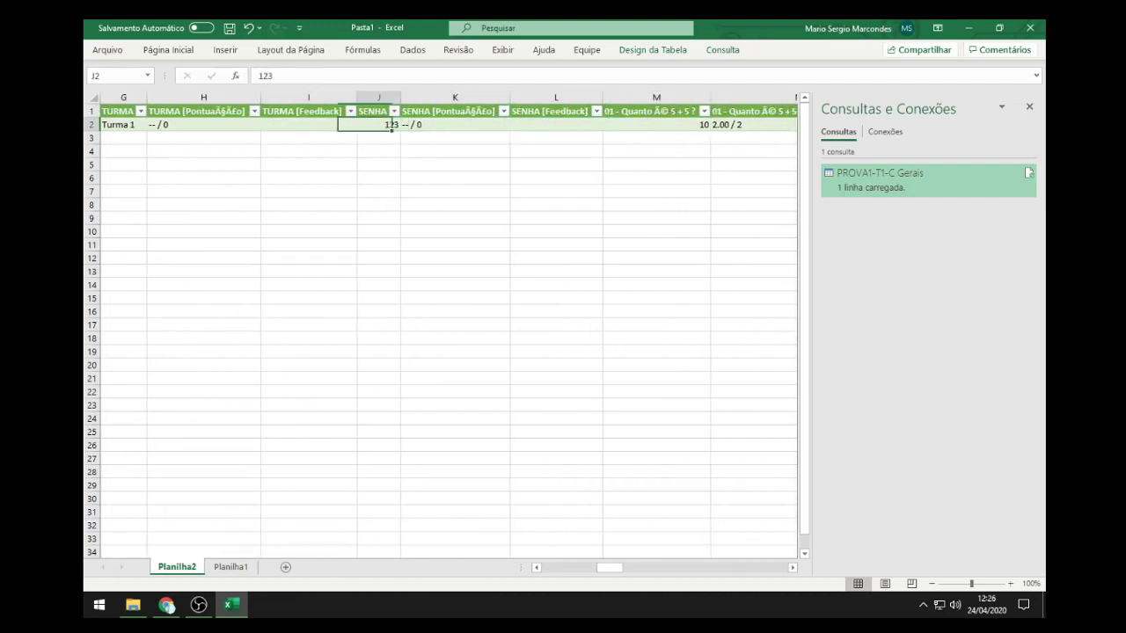
pyautogui.press('Right')
pyautogui.press('Left')
pyautogui.press('Right')
pyautogui.press('Right')
pyautogui.press('Right')
pyautogui.press('Right')
pyautogui.press('Right')
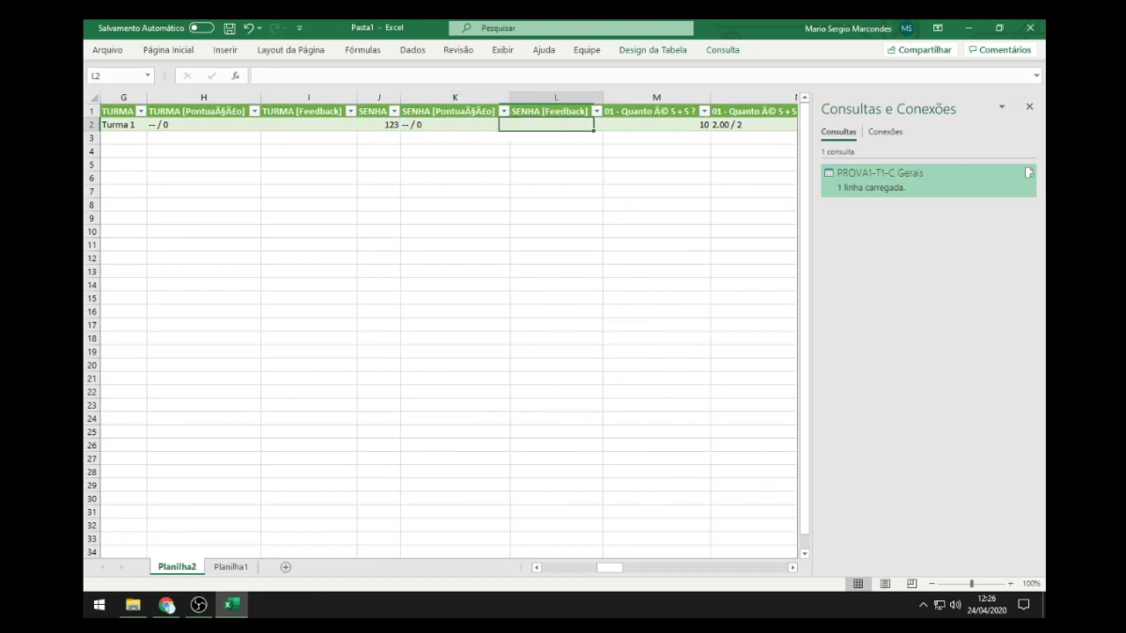
pyautogui.press('Left')
pyautogui.press('Left')
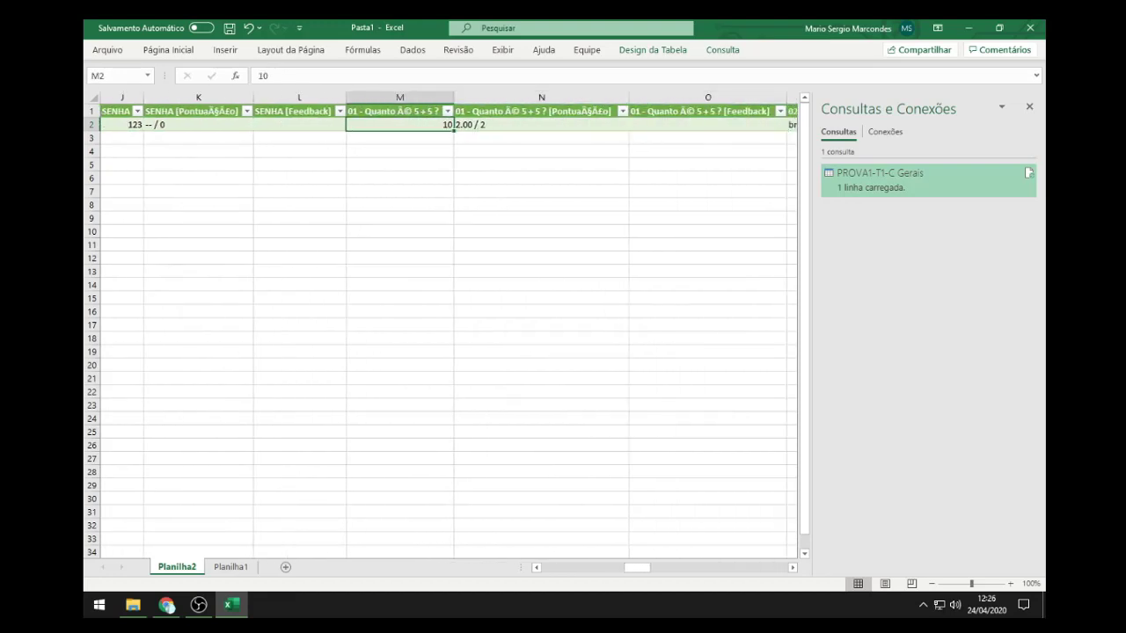
pyautogui.press('Right')
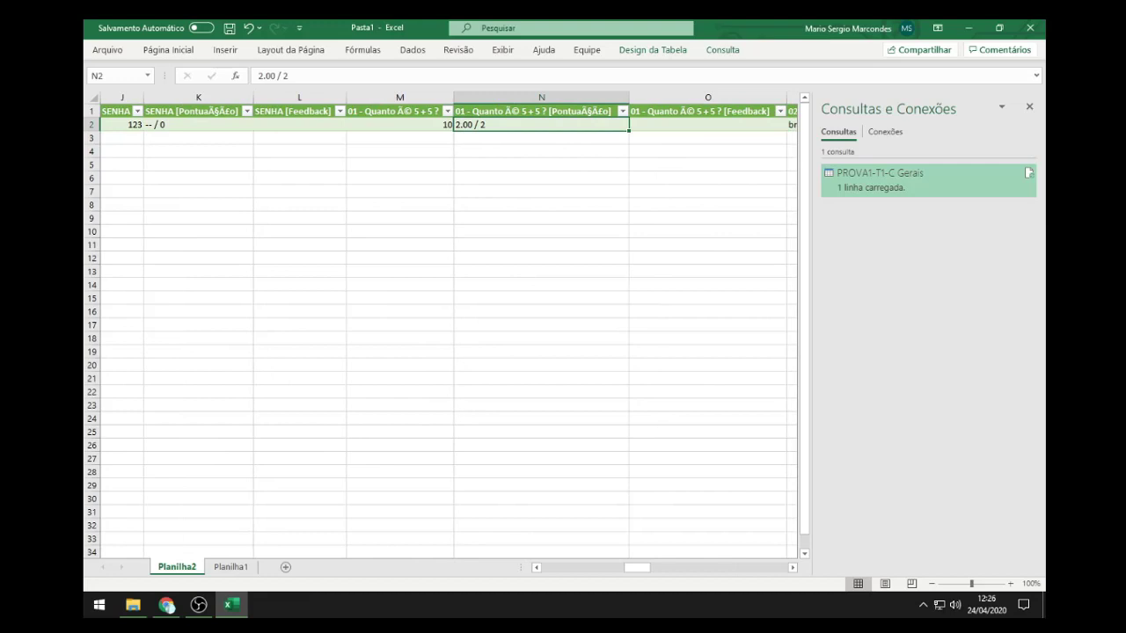
pyautogui.press('Up')
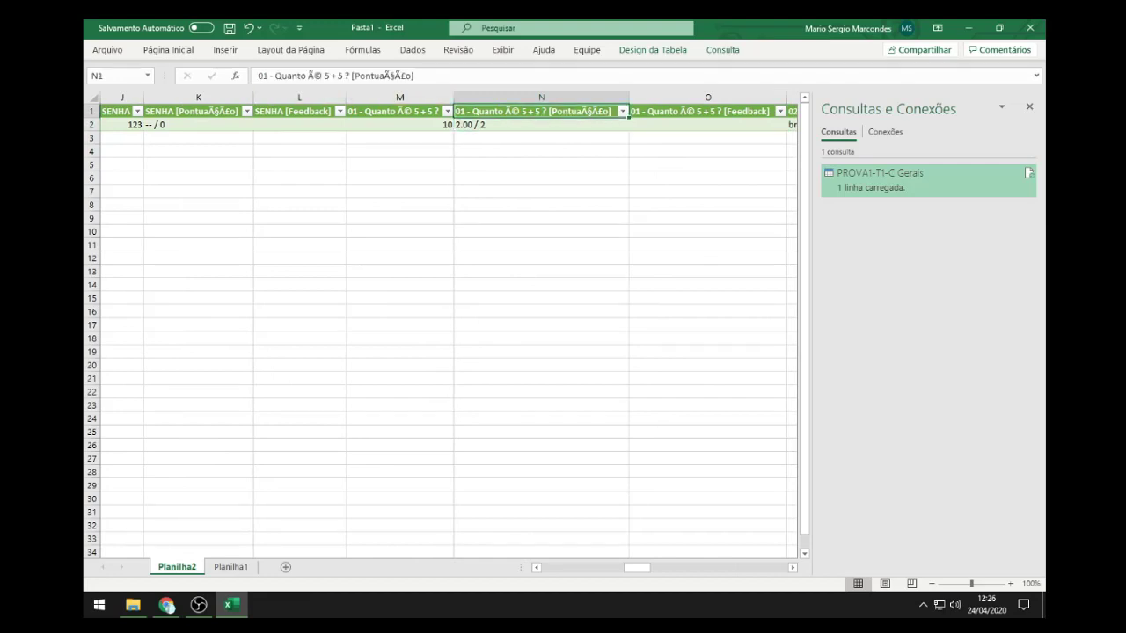
pyautogui.doubleClick(314, 76)
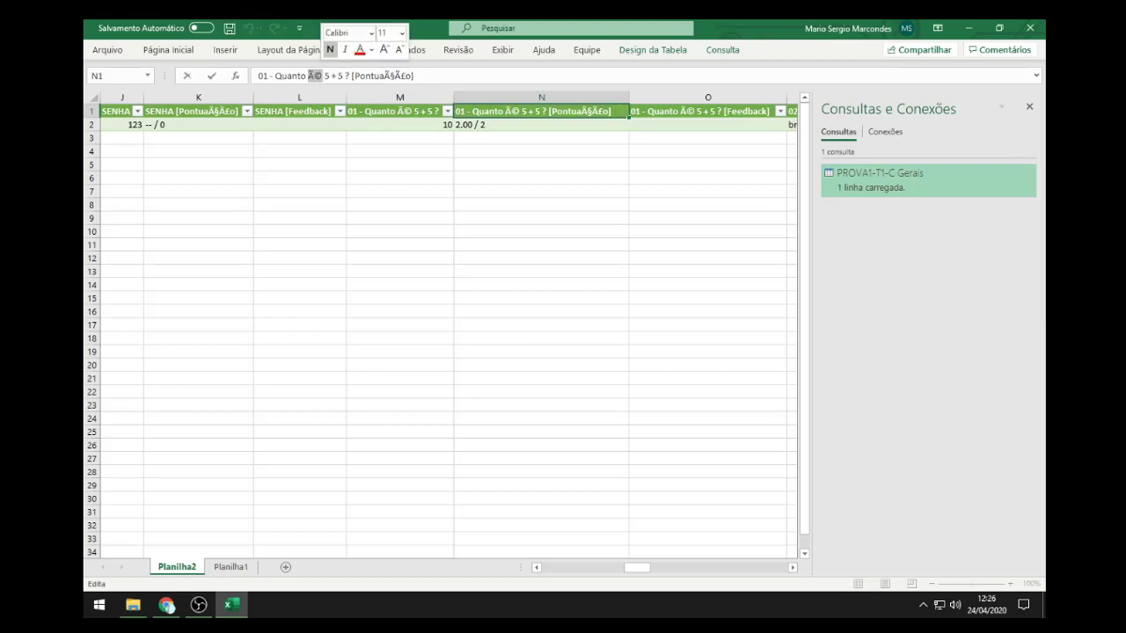
pyautogui.moveTo(383, 76); pyautogui.dragTo(402, 76)
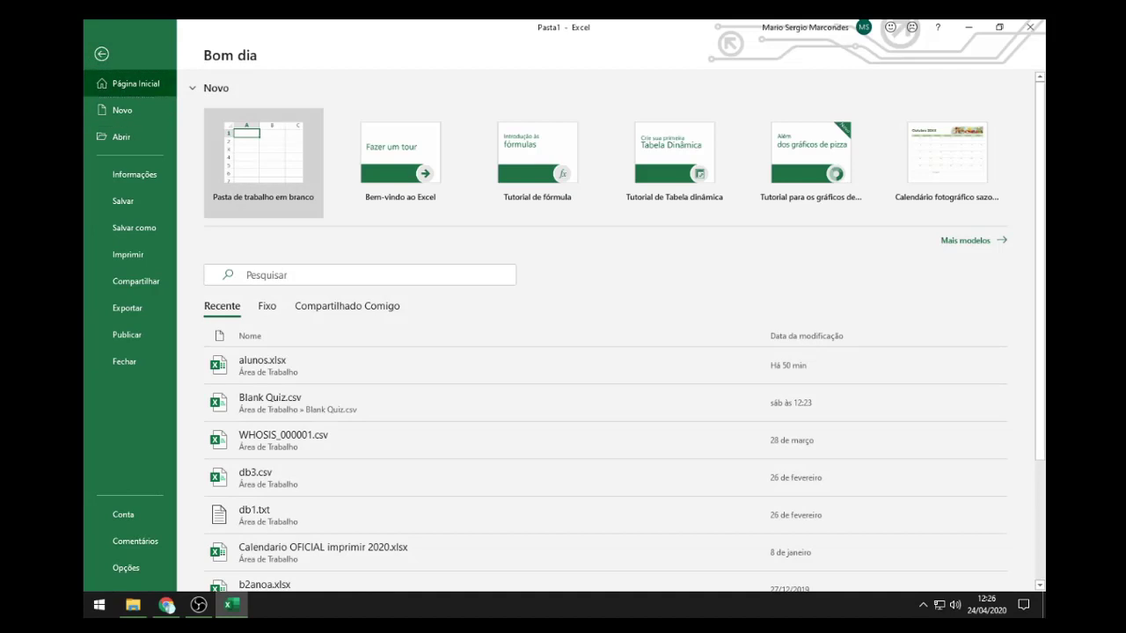
# Step: Start a blank workbook and import PROVA1-T1-C.Gerais.csv through Dados > De Text/CSV
pyautogui.click(266, 149)
pyautogui.click(378, 231)
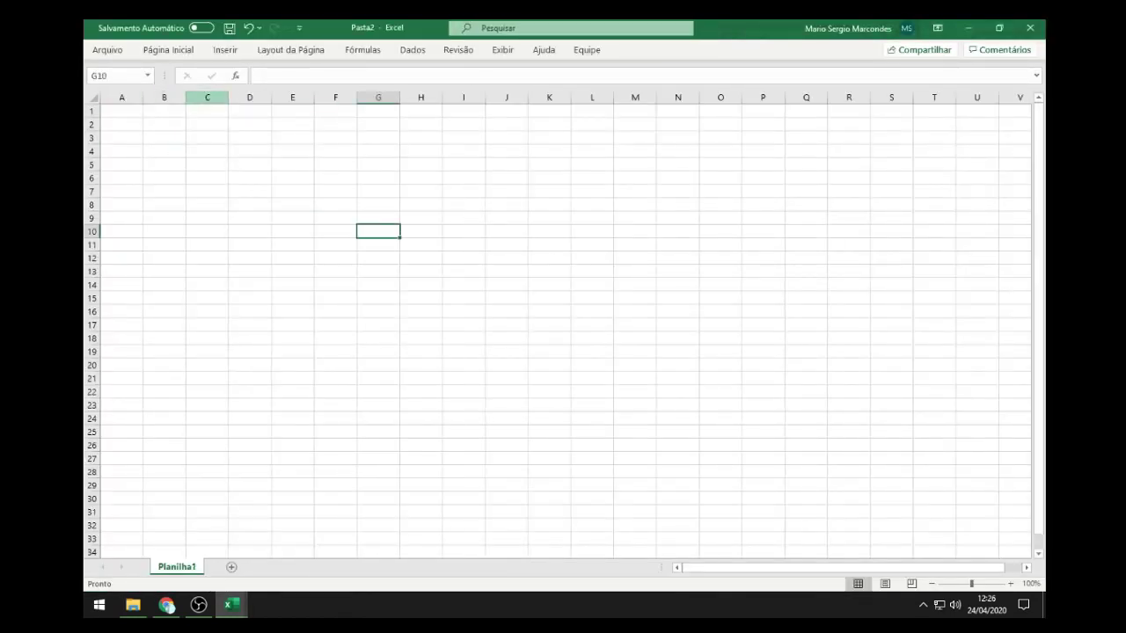
pyautogui.click(412, 49)
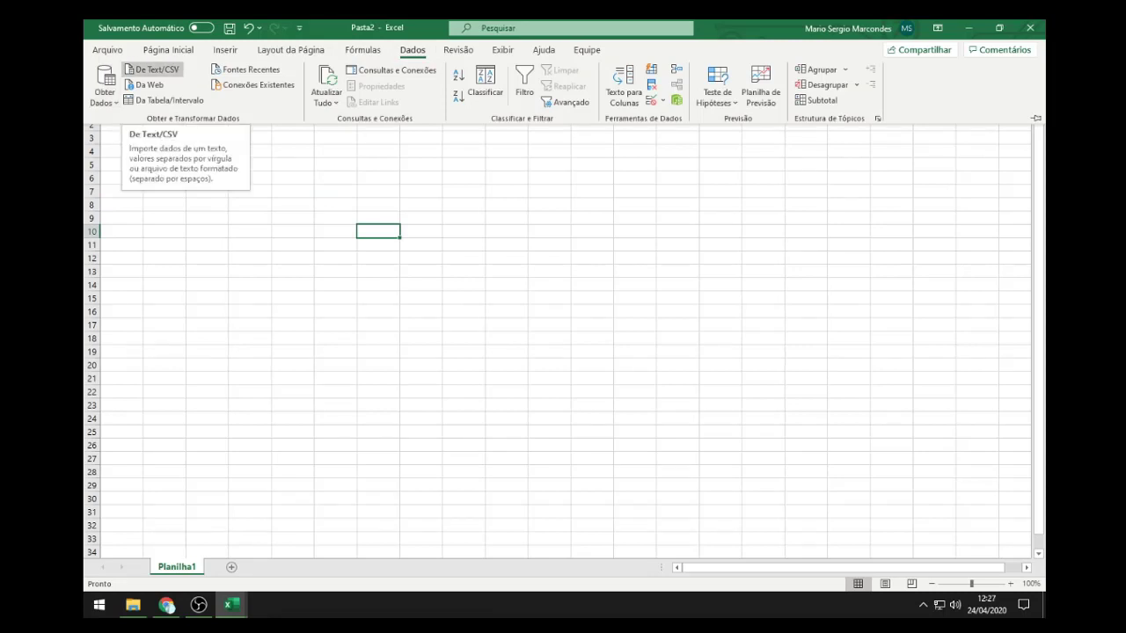
pyautogui.click(154, 70)
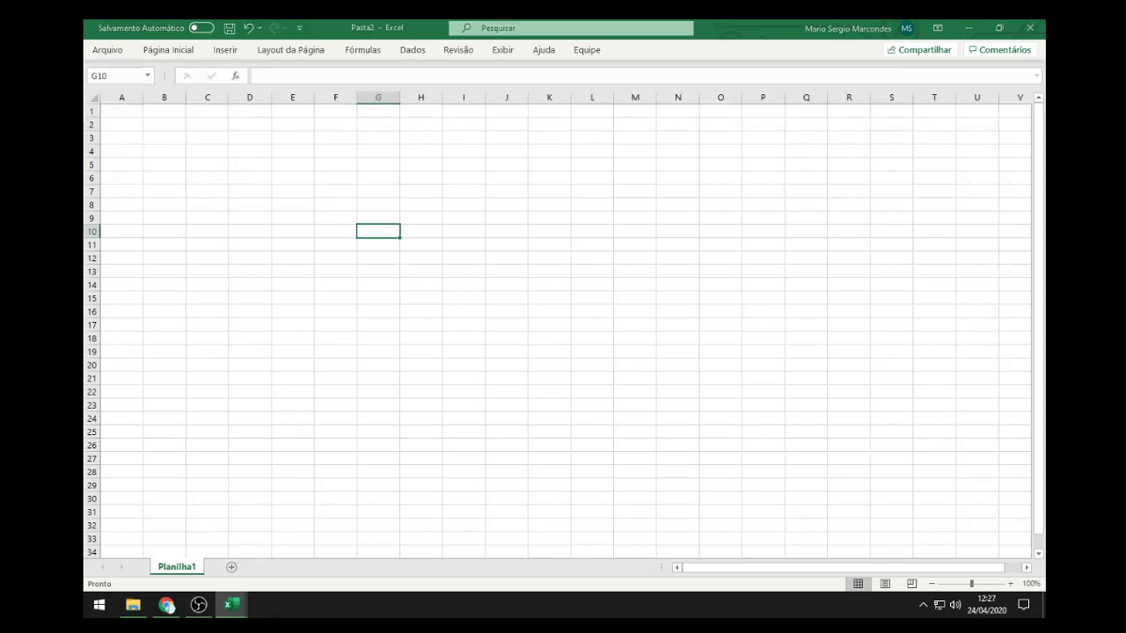
pyautogui.scroll(-1, 290, 250)
pyautogui.click(290, 250)
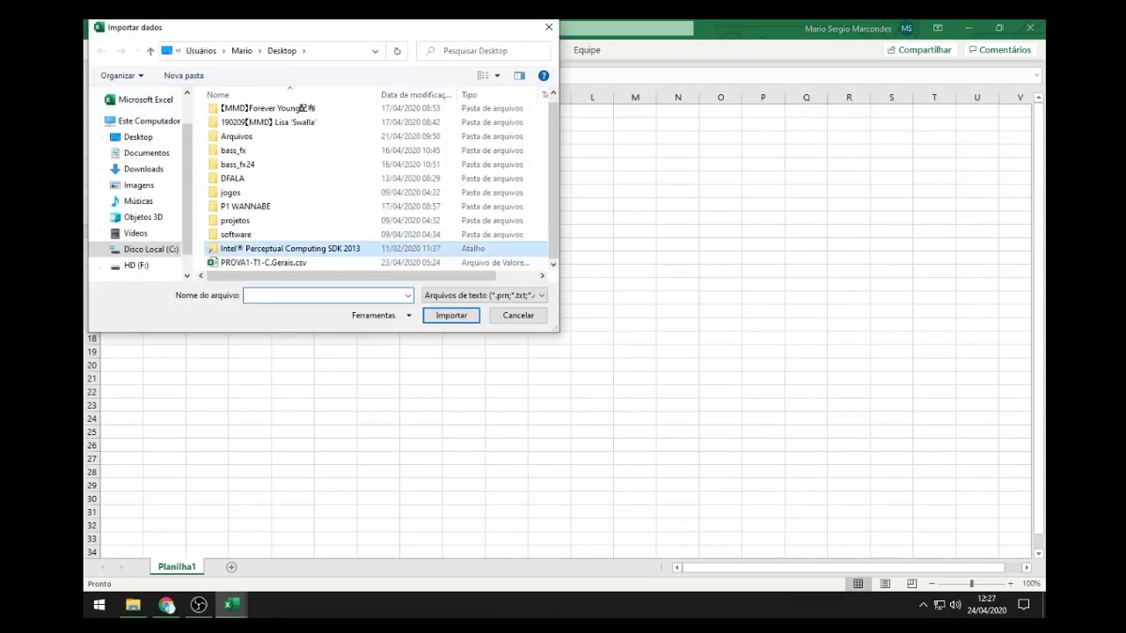
pyautogui.click(281, 263)
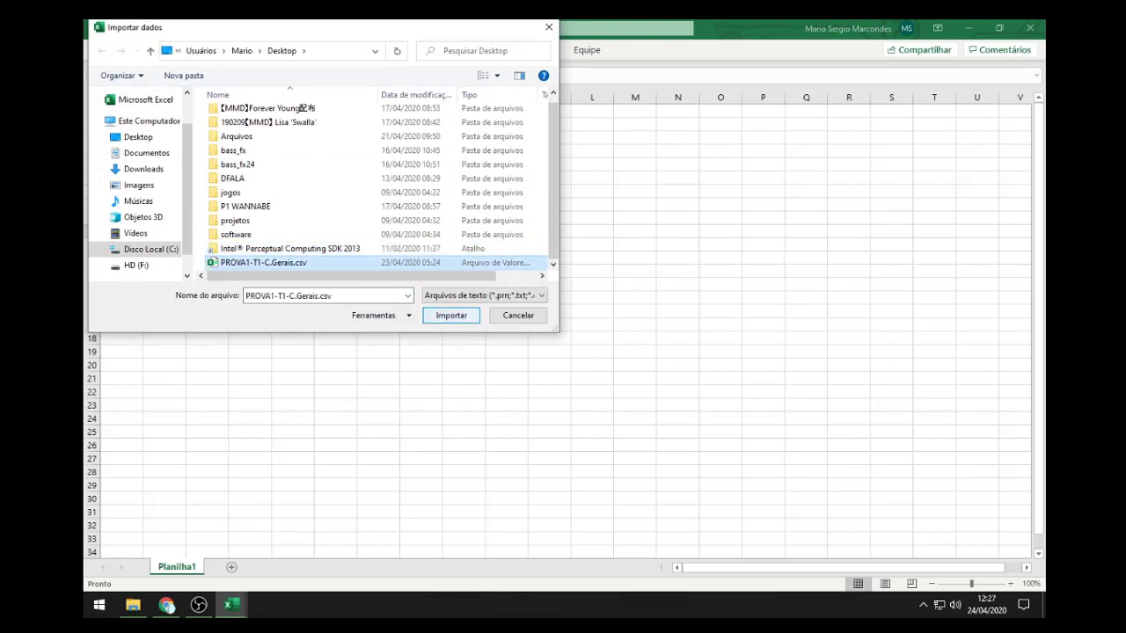
pyautogui.press('Return')
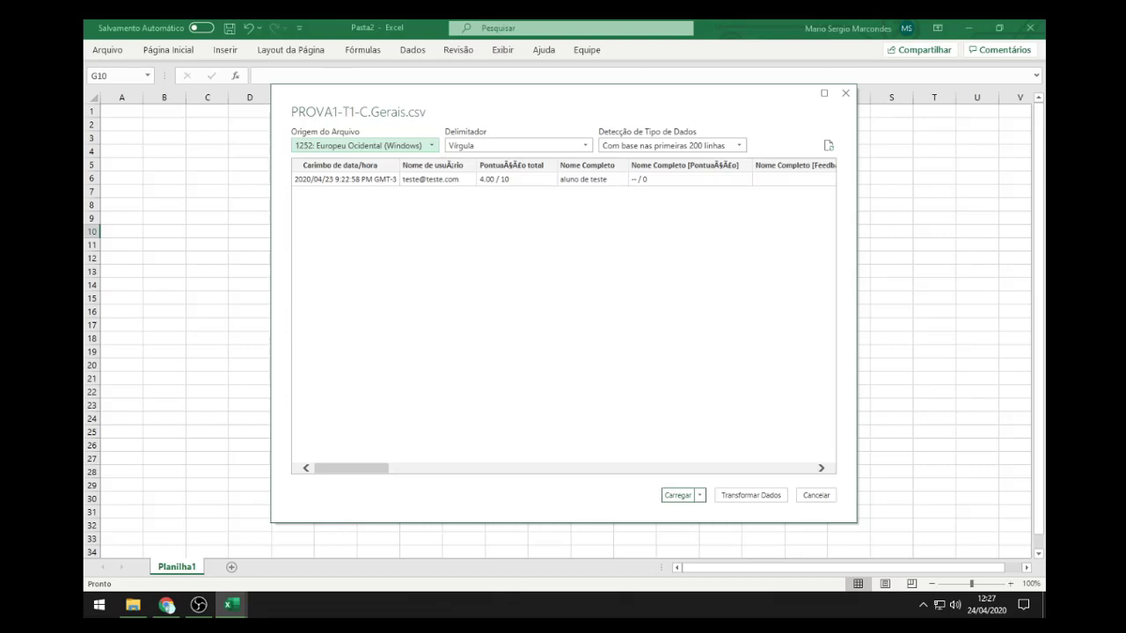
# Step: Set Origem do Arquivo to 65001: Unicode (UTF-8) and load the table
pyautogui.click(364, 145)
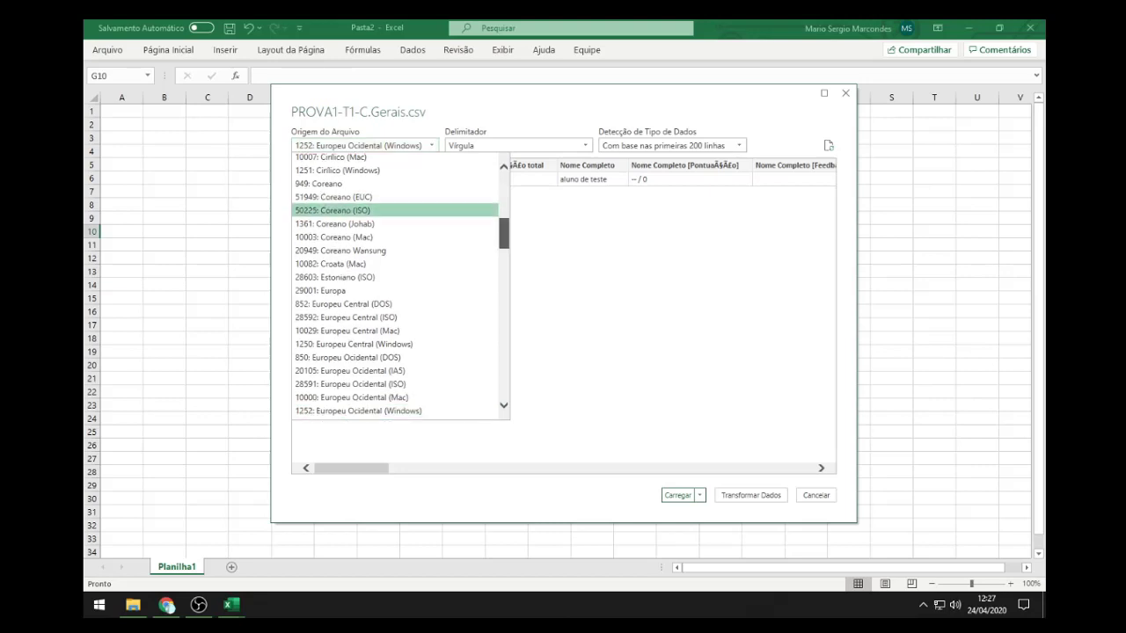
pyautogui.scroll(-12, 400, 281)
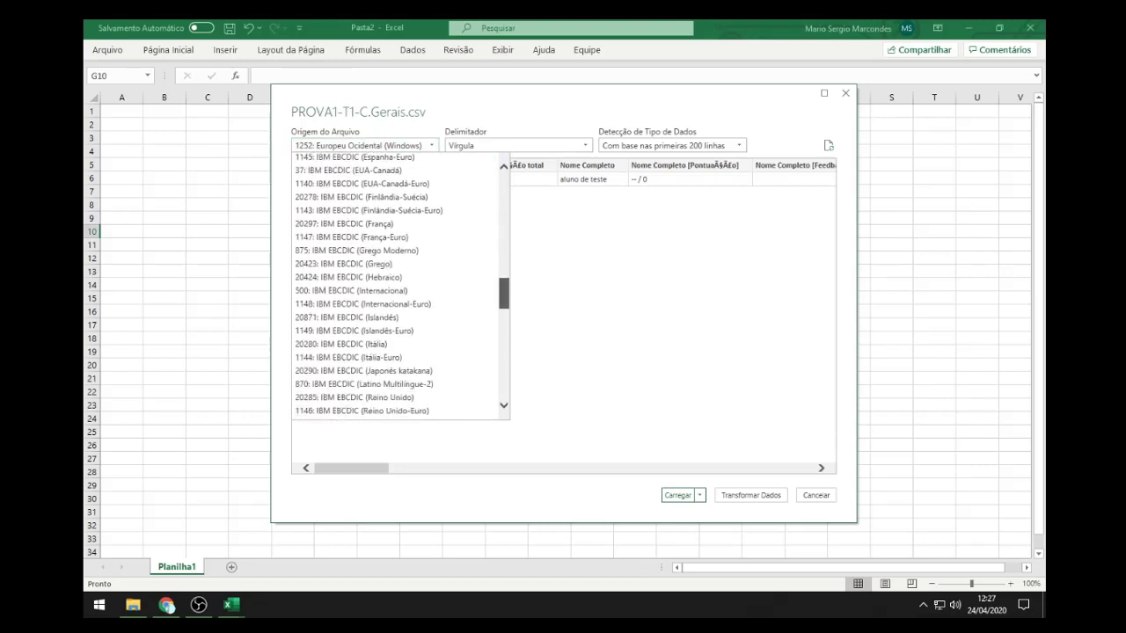
pyautogui.scroll(-12, 400, 286)
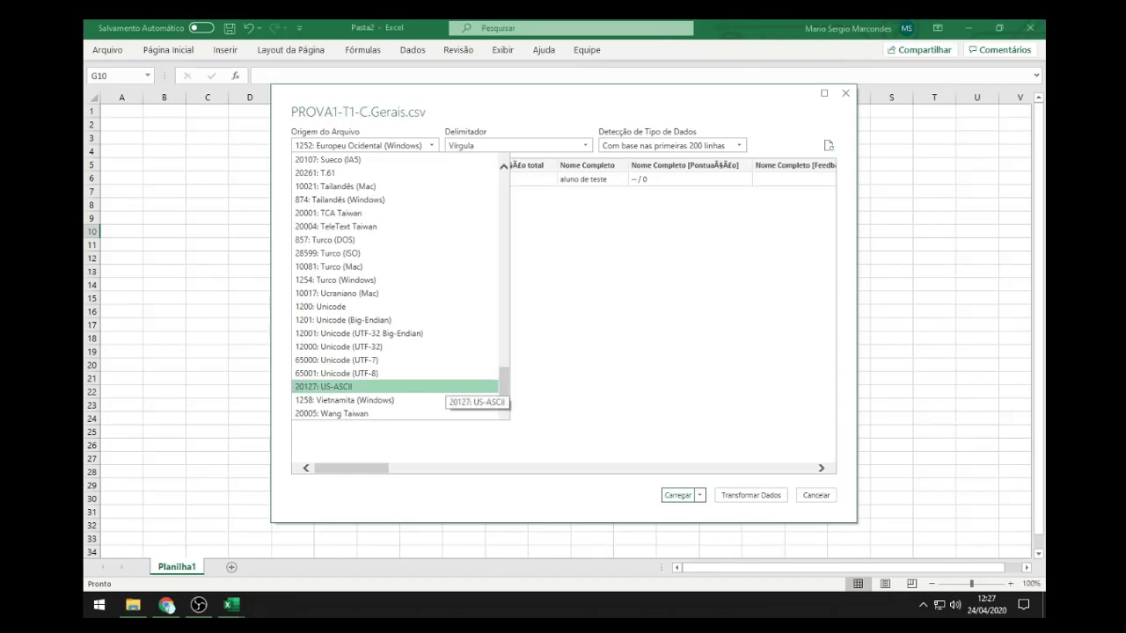
pyautogui.click(423, 373)
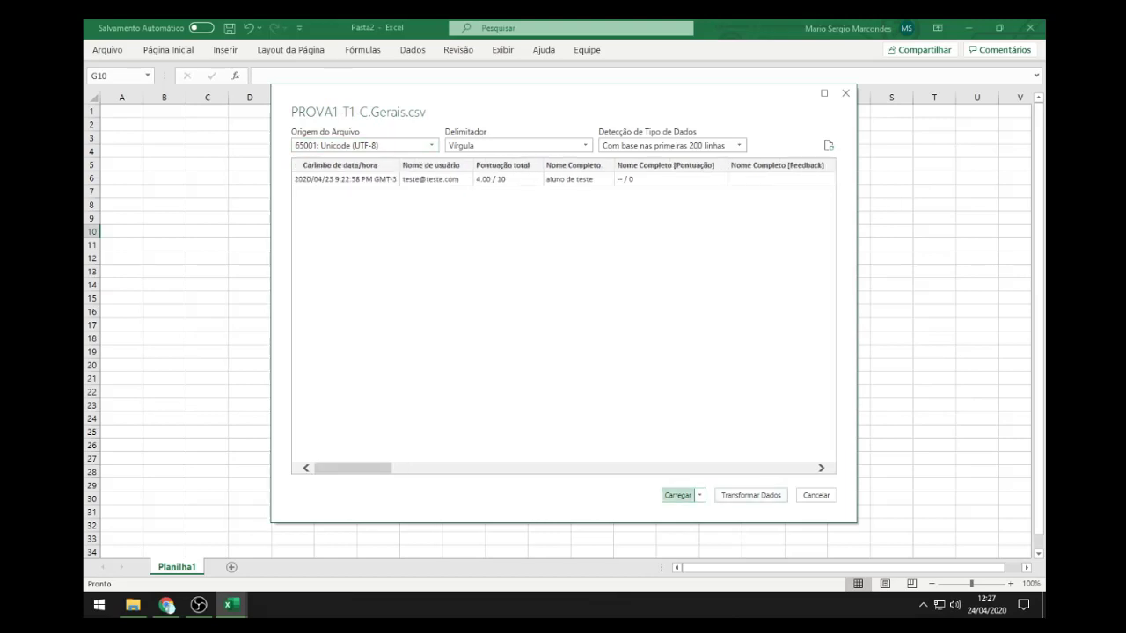
pyautogui.click(677, 495)
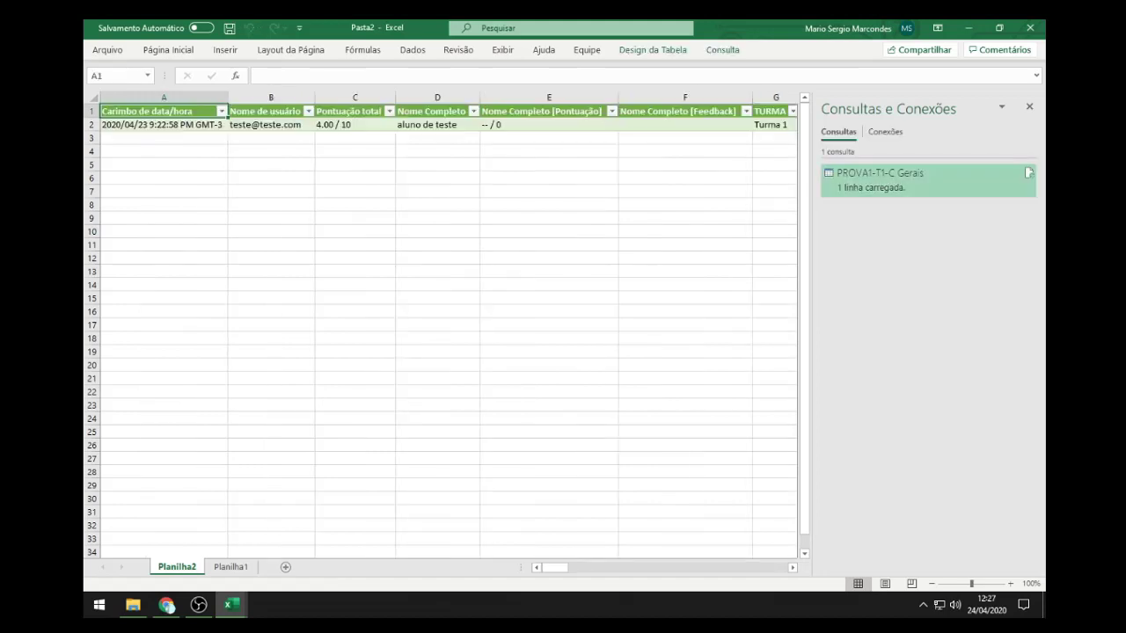
pyautogui.click(271, 191)
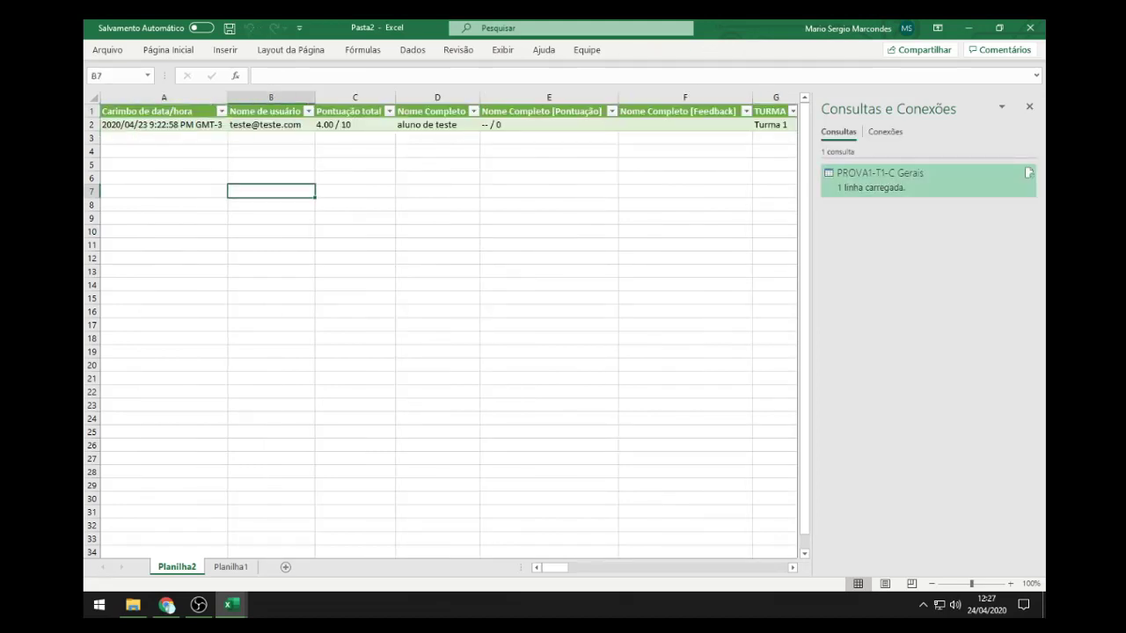
pyautogui.click(164, 125)
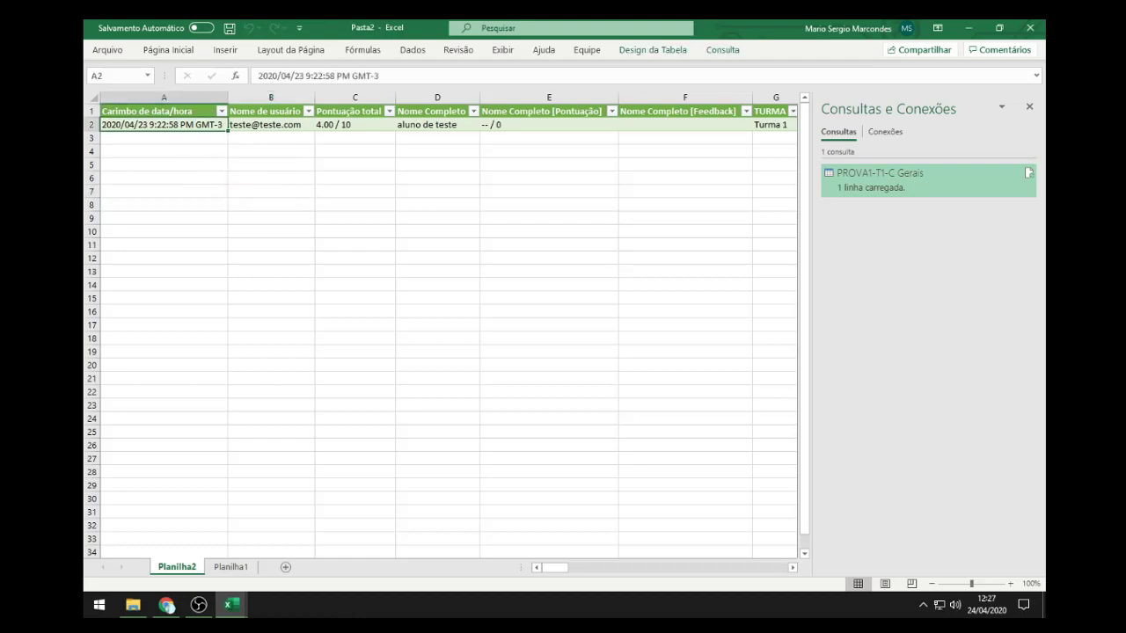
pyautogui.press('Right')
pyautogui.press('Right')
pyautogui.press('Right')
pyautogui.press('Right')
pyautogui.press('Right')
pyautogui.press('Right')
pyautogui.press('Right')
pyautogui.press('Right')
pyautogui.press('Right')
pyautogui.press('Right')
pyautogui.press('Right')
pyautogui.press('Right')
pyautogui.press('Right')
pyautogui.press('Right')
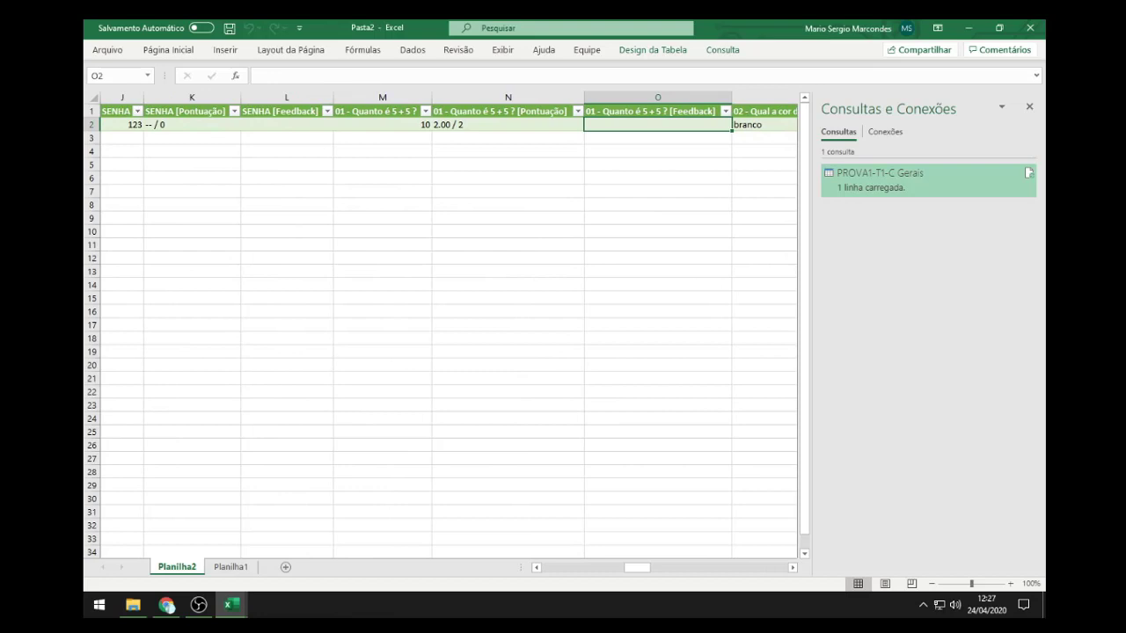
pyautogui.press('Left')
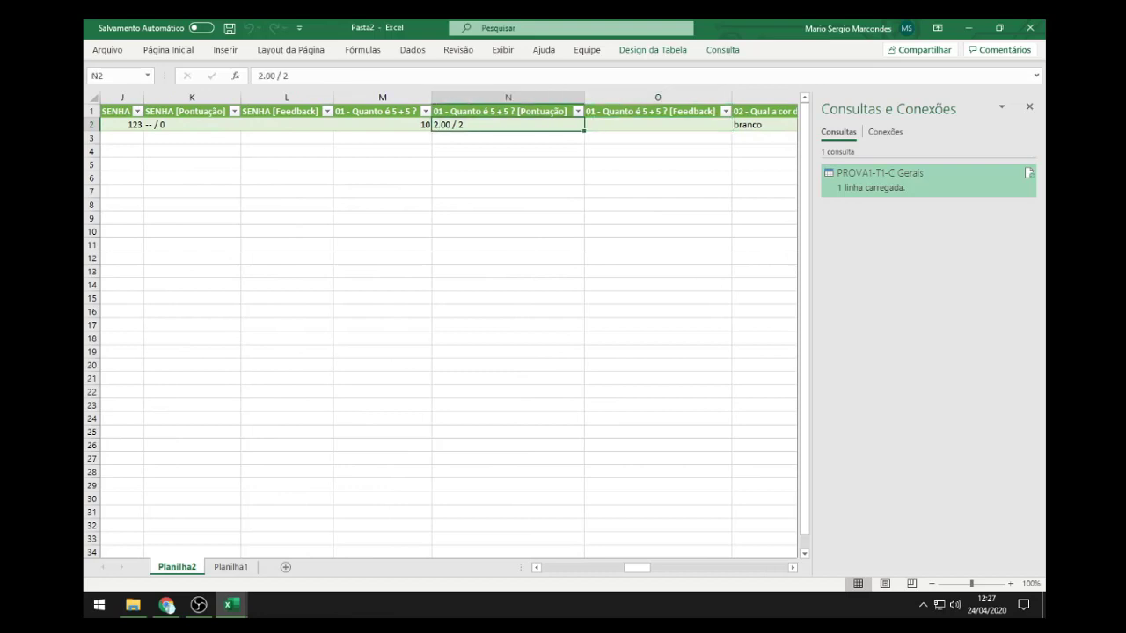
pyautogui.press('Right')
pyautogui.press('Left')
pyautogui.press('Left')
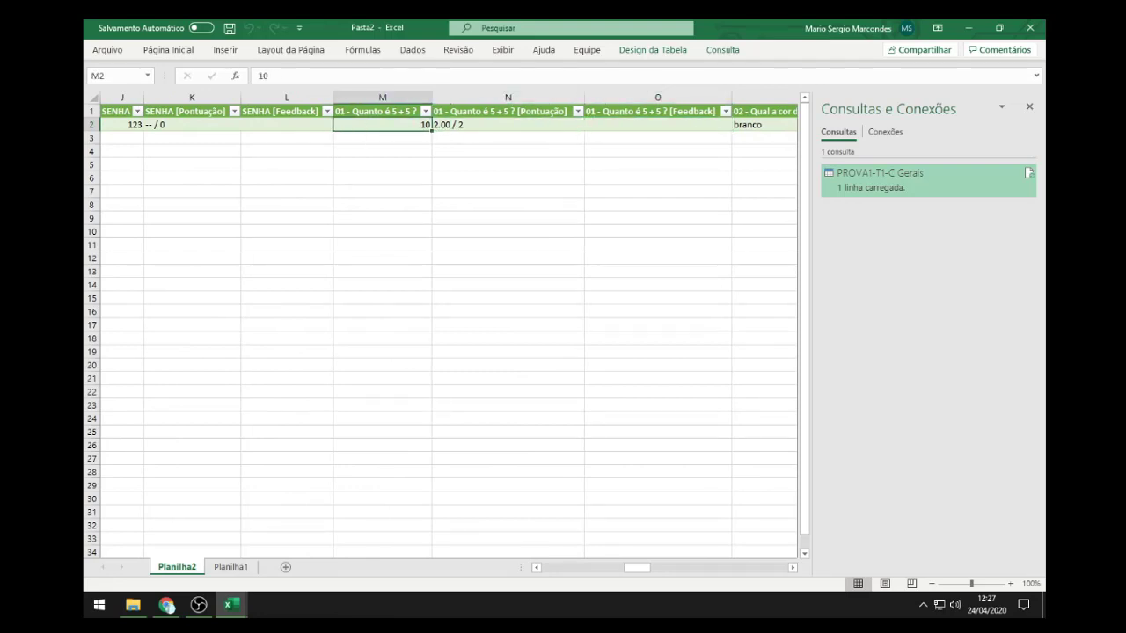
pyautogui.press('Right')
pyautogui.press('Right')
pyautogui.press('Right')
pyautogui.press('Right')
pyautogui.press('Left')
pyautogui.press('Left')
pyautogui.press('Right')
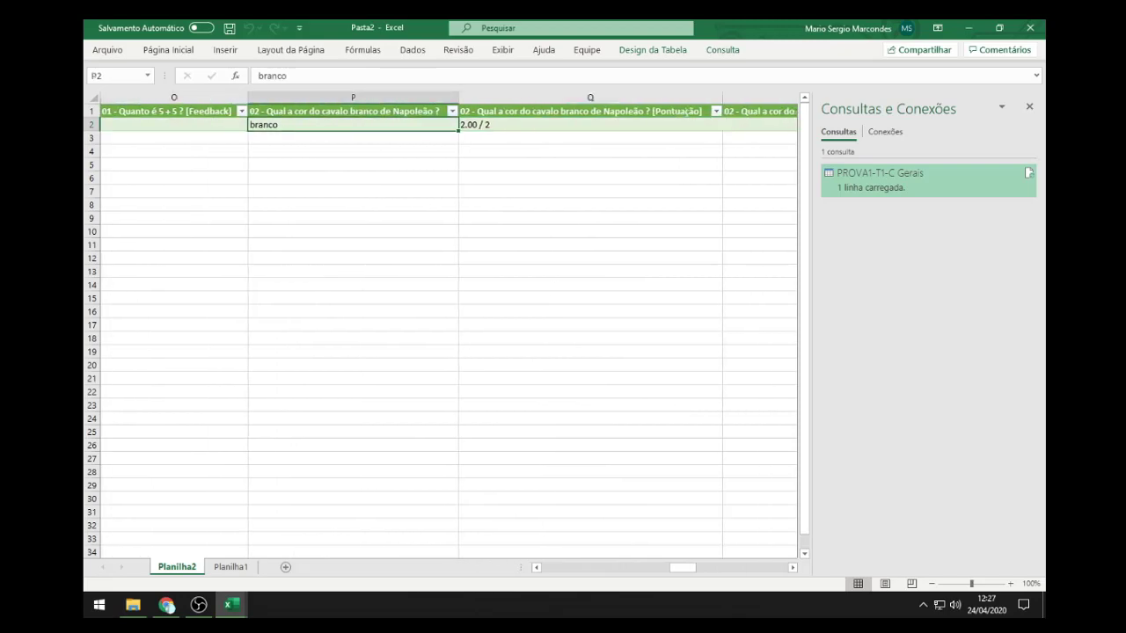
pyautogui.press('Left')
pyautogui.press('Right')
pyautogui.press('Left')
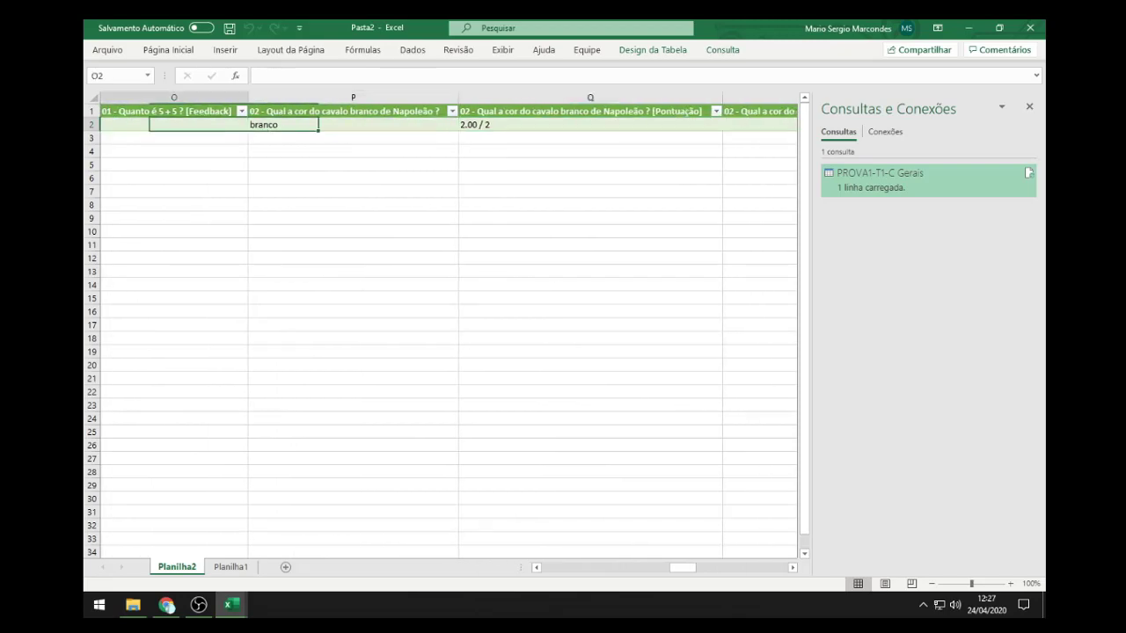
pyautogui.press('Right')
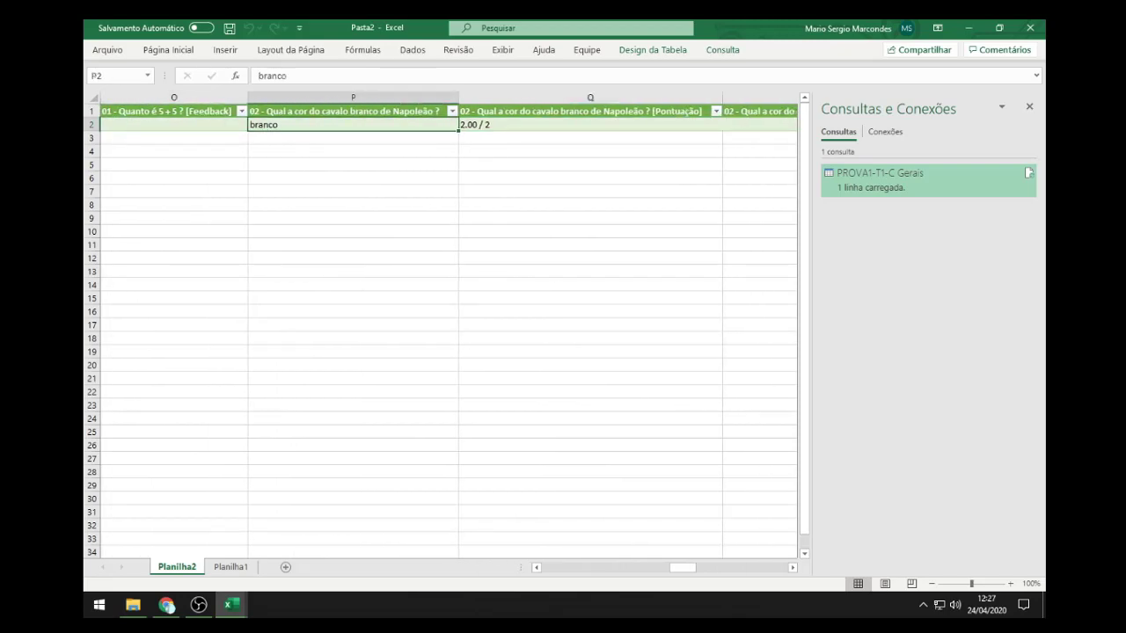
pyautogui.press('Right')
pyautogui.press('Left')
pyautogui.press('Left')
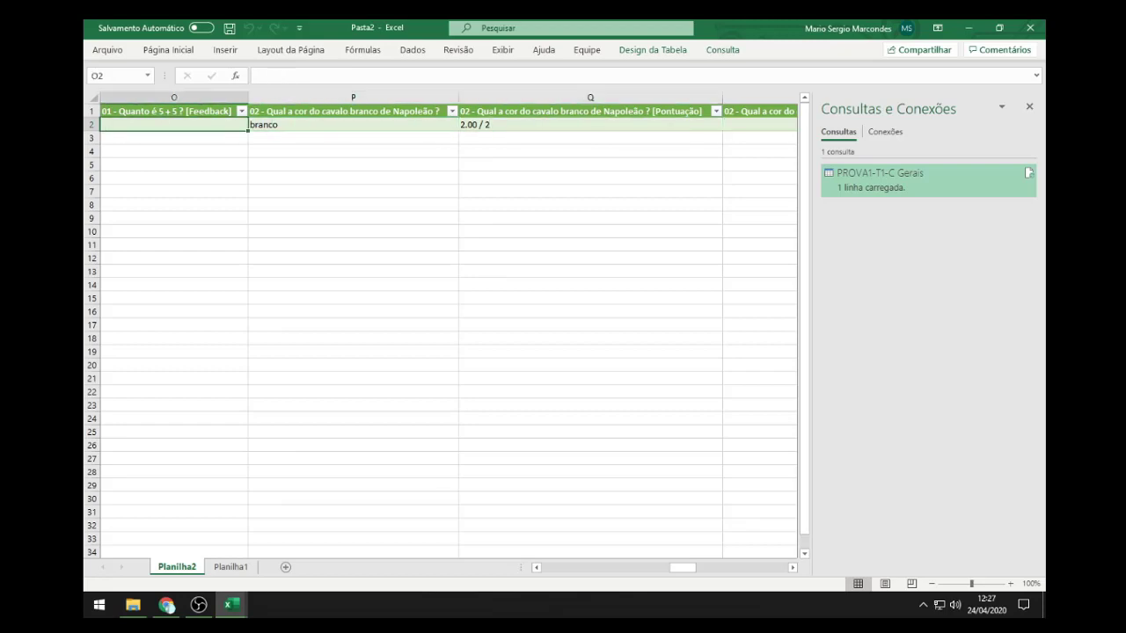
pyautogui.press('Right')
pyautogui.press('Up')
pyautogui.press('Down')
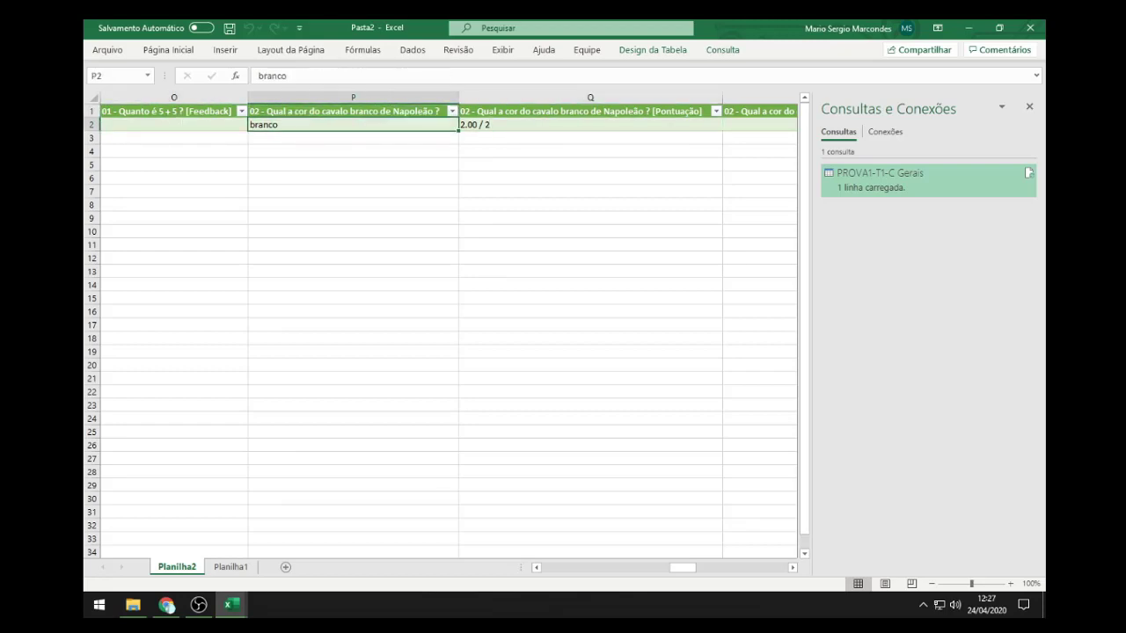
pyautogui.press('Right')
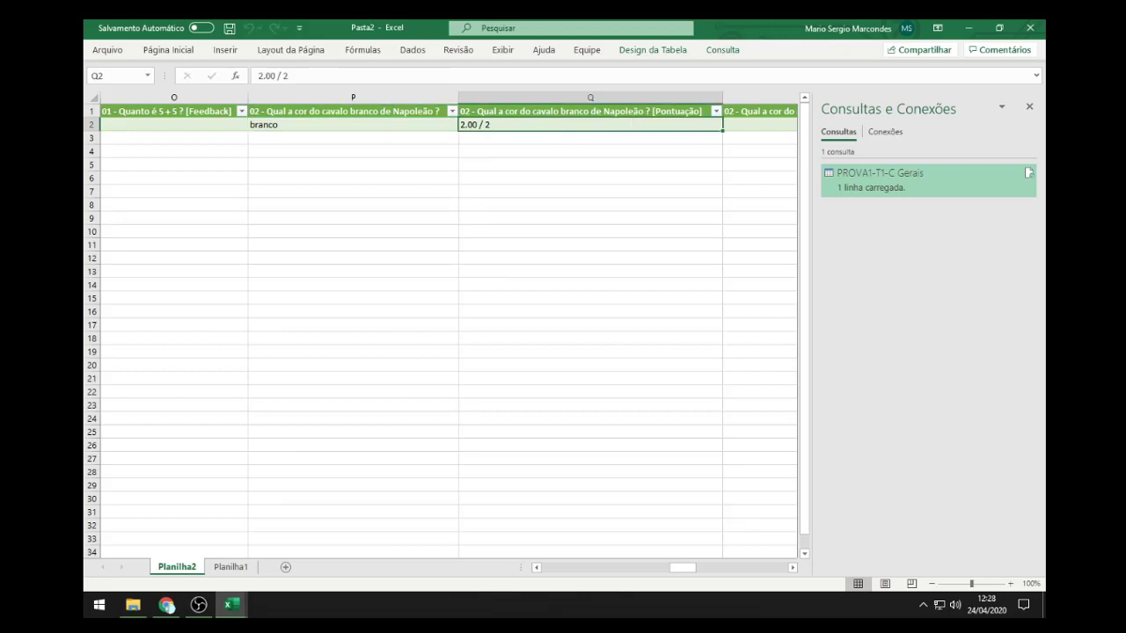
pyautogui.press('Up')
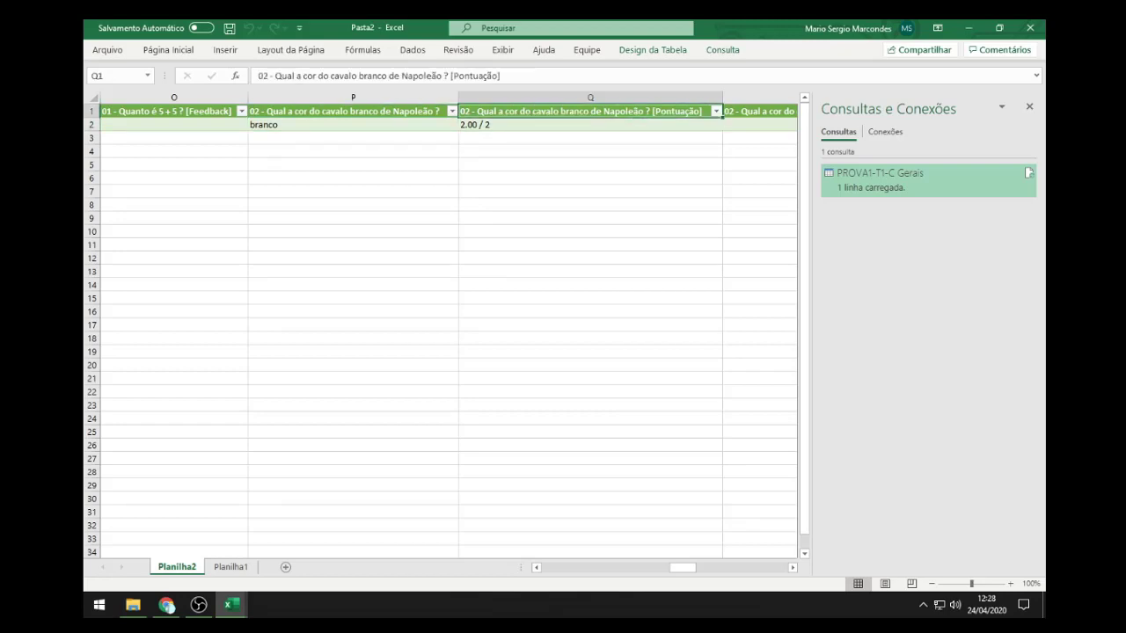
pyautogui.press('Down')
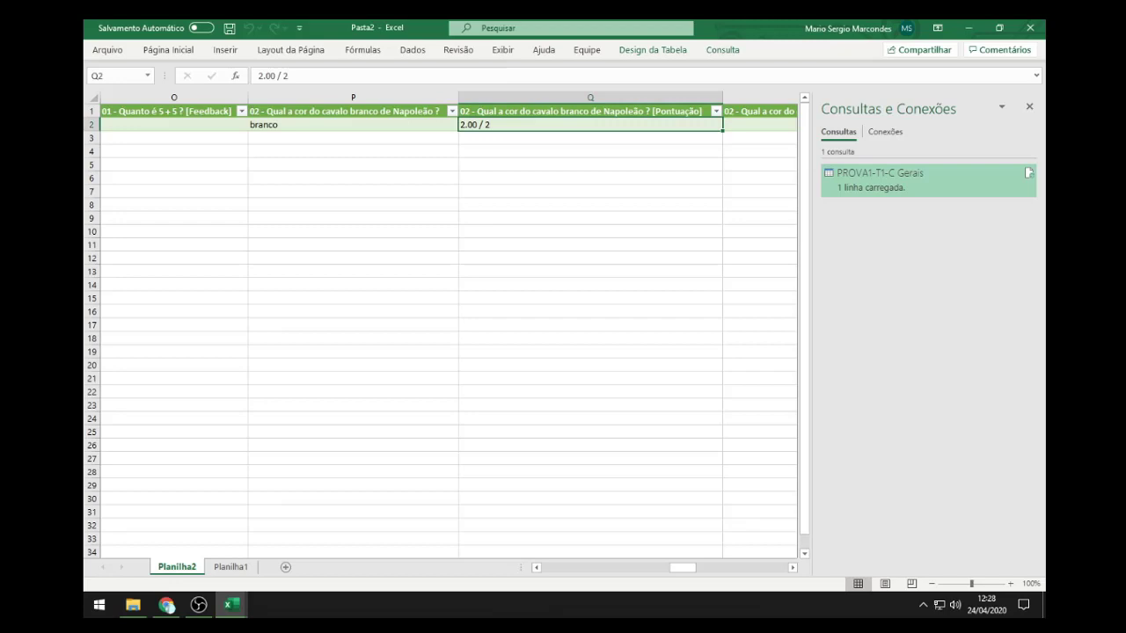
pyautogui.press('Right')
pyautogui.press('Right')
pyautogui.press('Left')
pyautogui.press('Left')
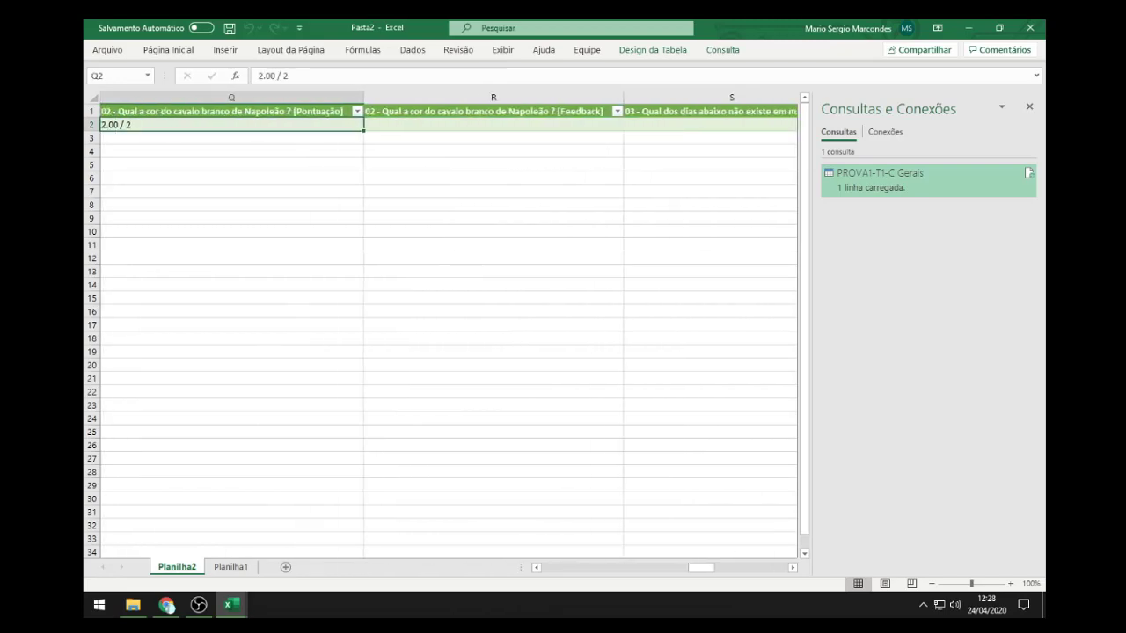
pyautogui.press('Right')
pyautogui.press('Right')
pyautogui.press('Right')
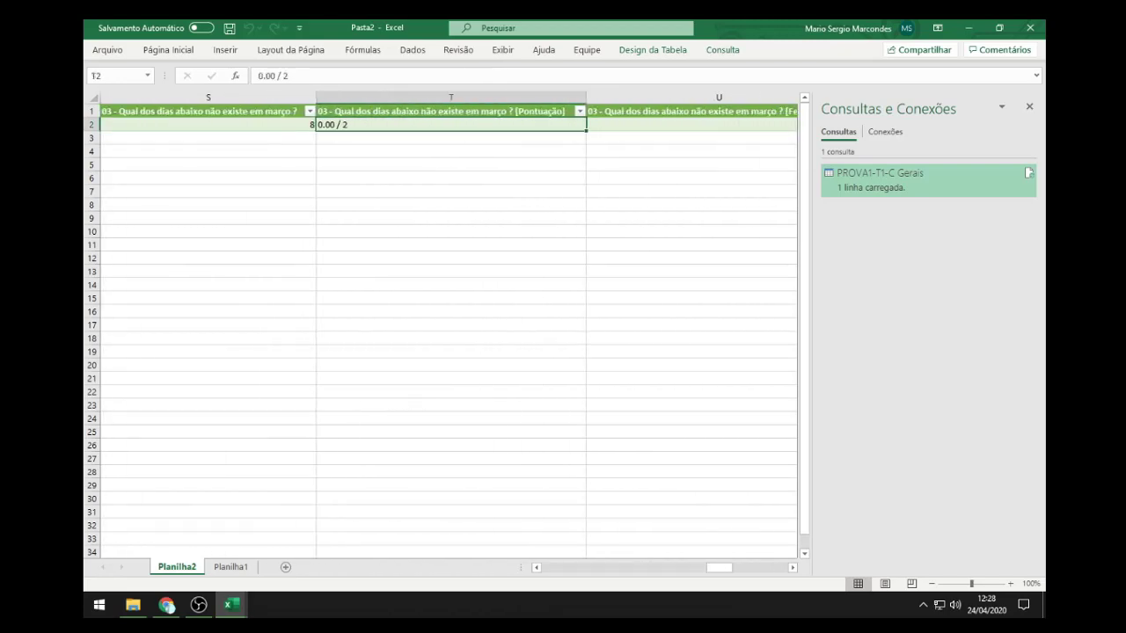
pyautogui.press('Up')
pyautogui.press('Left')
pyautogui.press('Right')
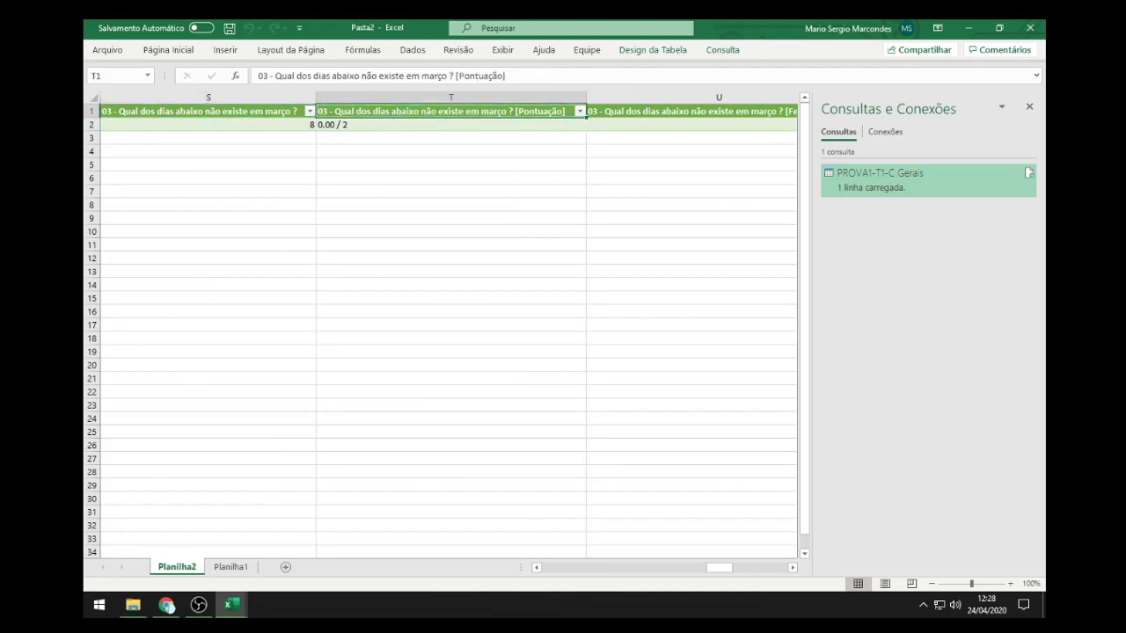
pyautogui.press('Down')
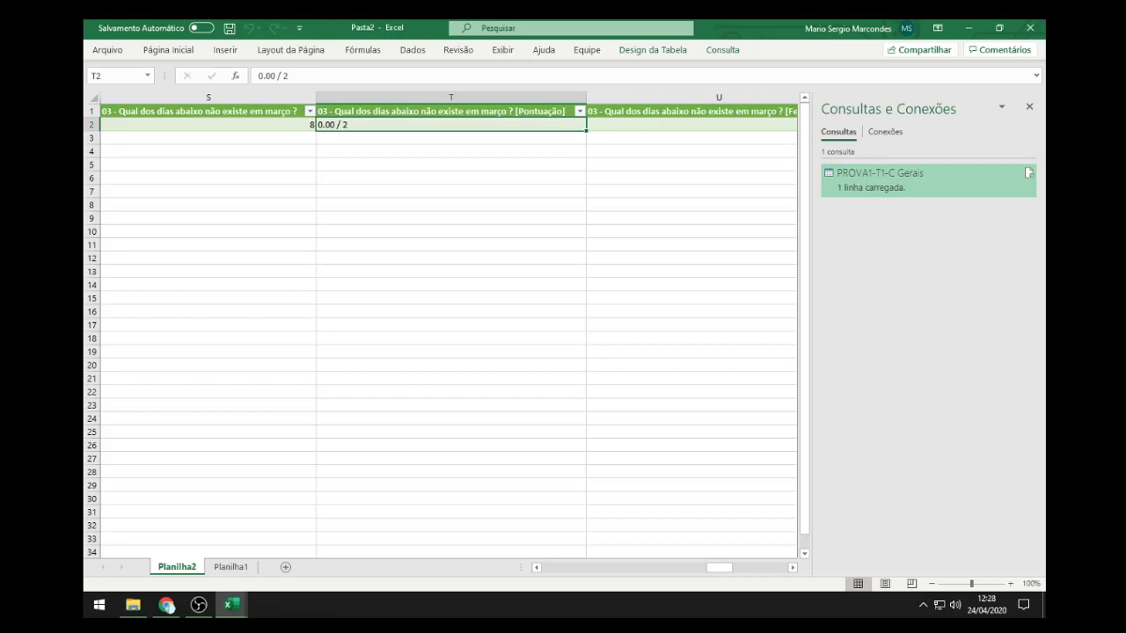
pyautogui.press('Left')
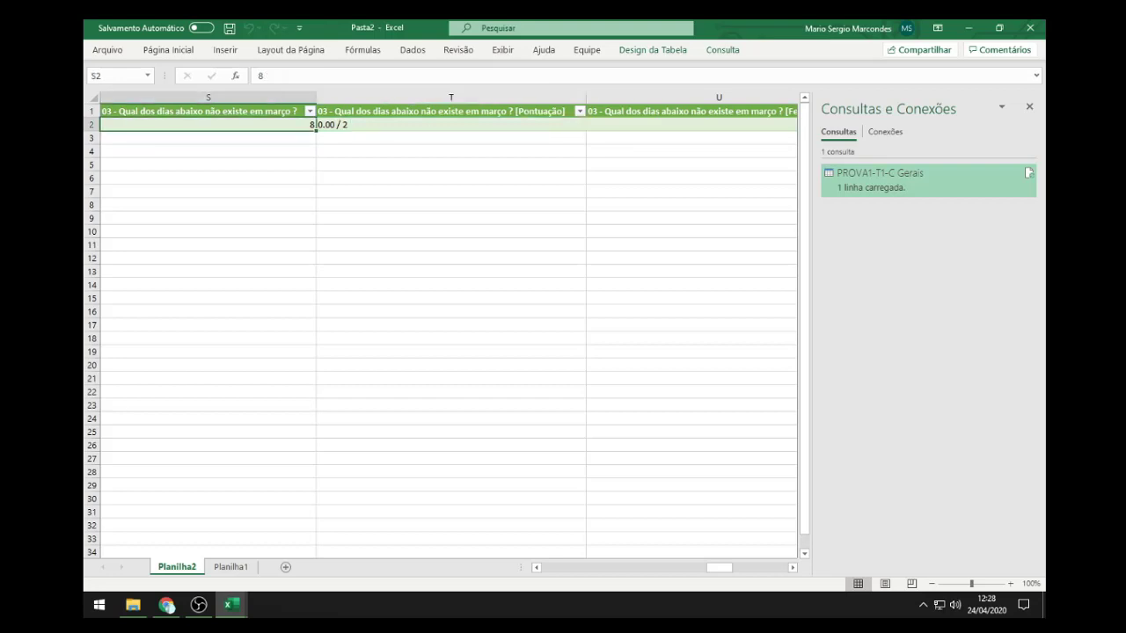
pyautogui.press('Right')
pyautogui.press('Right')
pyautogui.press('Right')
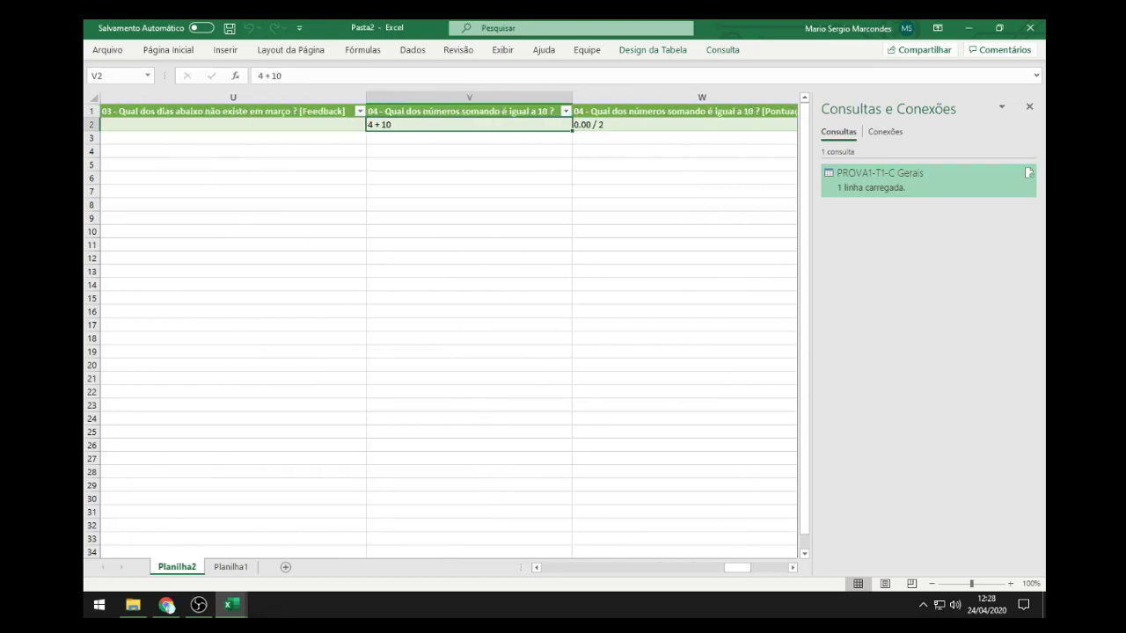
pyautogui.moveTo(737, 567); pyautogui.dragTo(554, 567)
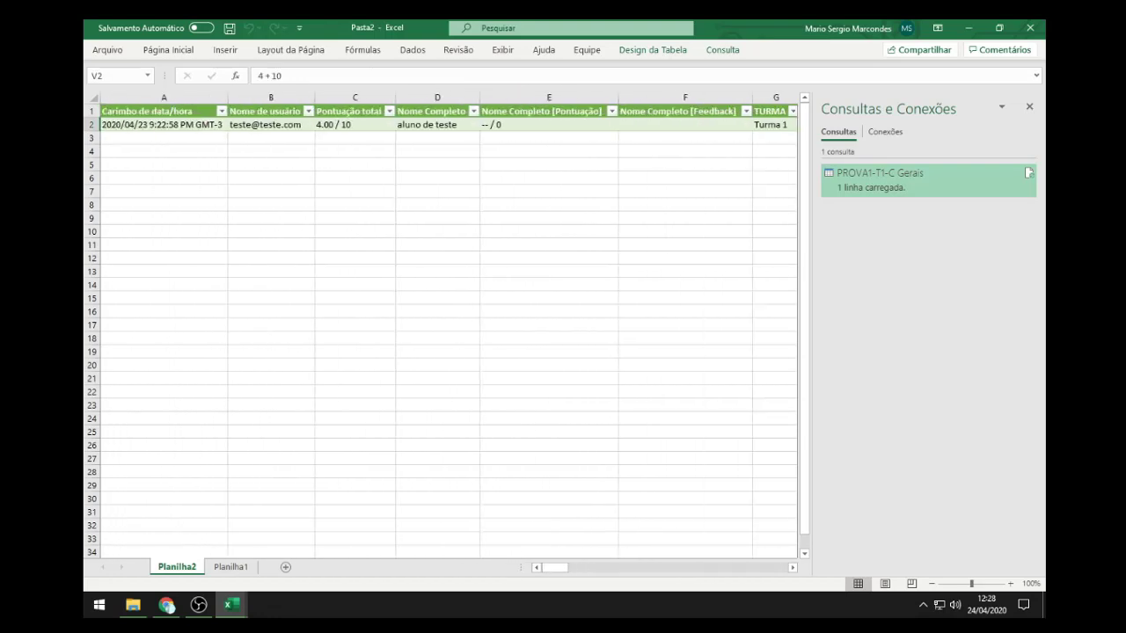
# Step: Review row 2 scores (question 01 2.00 / 2, question 02 branco, question 03 0.00 / 2), then close Pasta2
pyautogui.click(685, 124)
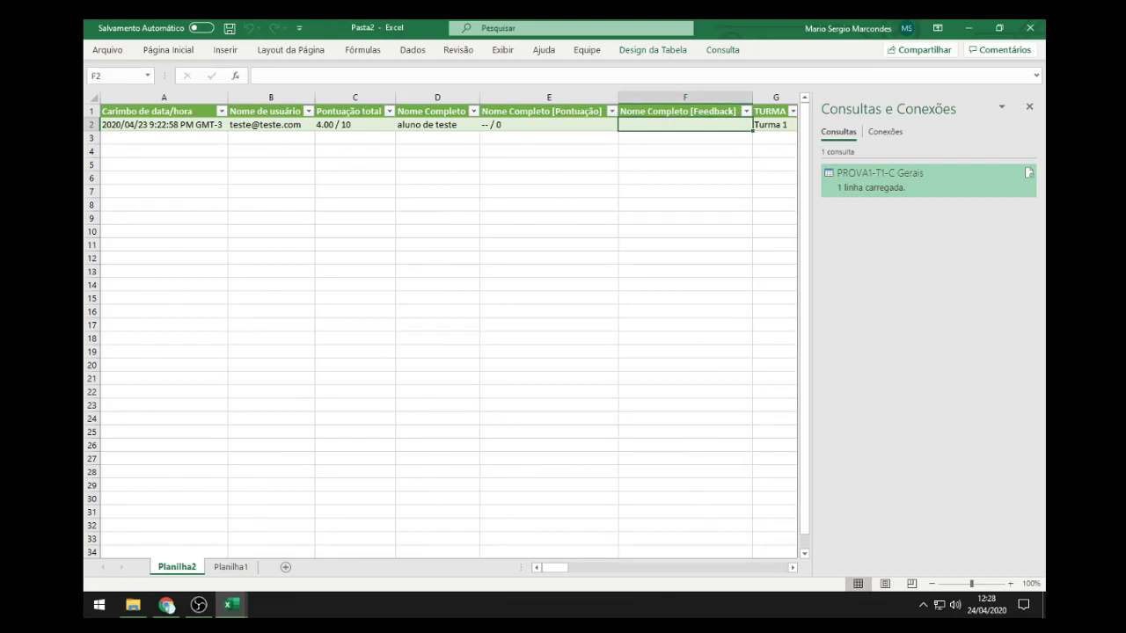
pyautogui.press('Right')
pyautogui.press('Right')
pyautogui.press('Right')
pyautogui.press('Right')
pyautogui.press('Right')
pyautogui.press('Right')
pyautogui.press('Right')
pyautogui.press('Right')
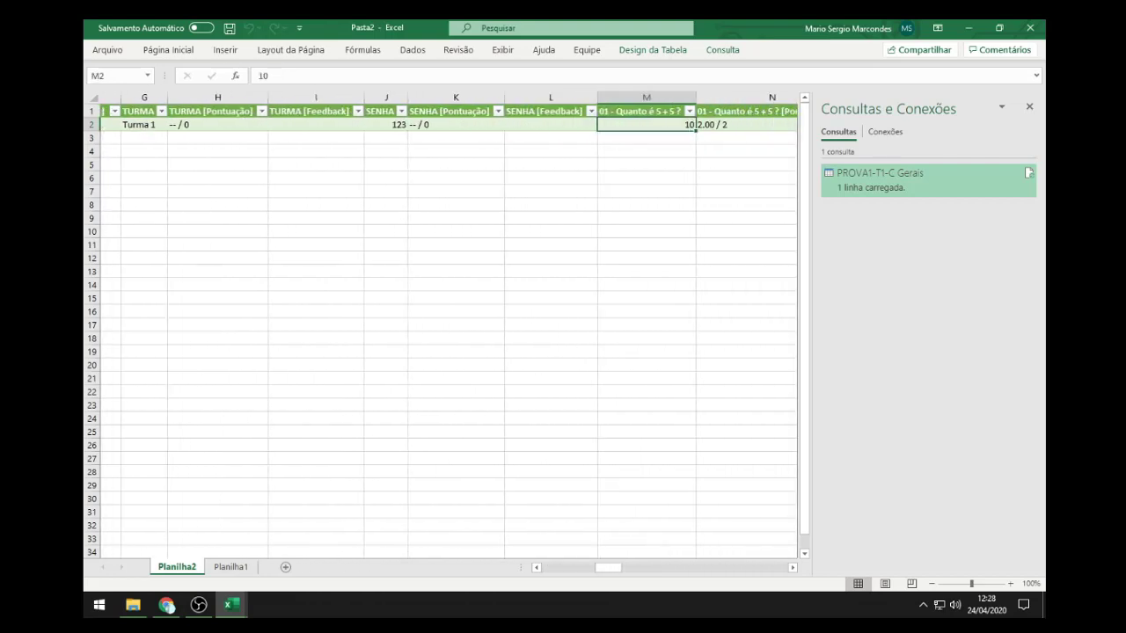
pyautogui.press('Right')
pyautogui.press('Left')
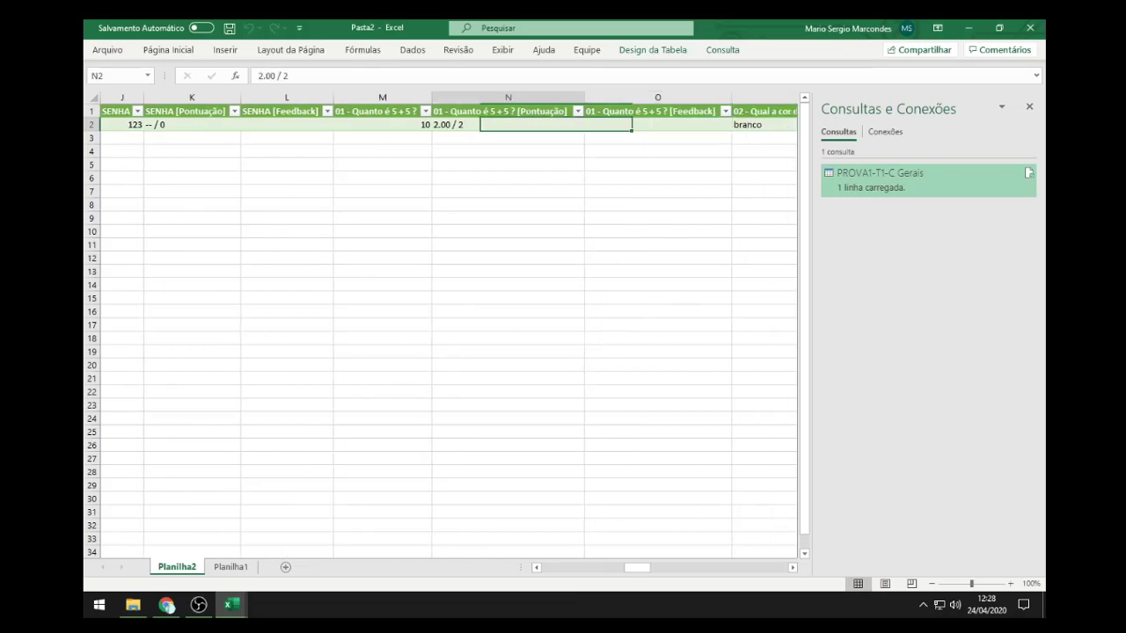
pyautogui.press('Right')
pyautogui.press('Right')
pyautogui.press('Right')
pyautogui.press('Right')
pyautogui.press('Left')
pyautogui.press('Left')
pyautogui.press('Left')
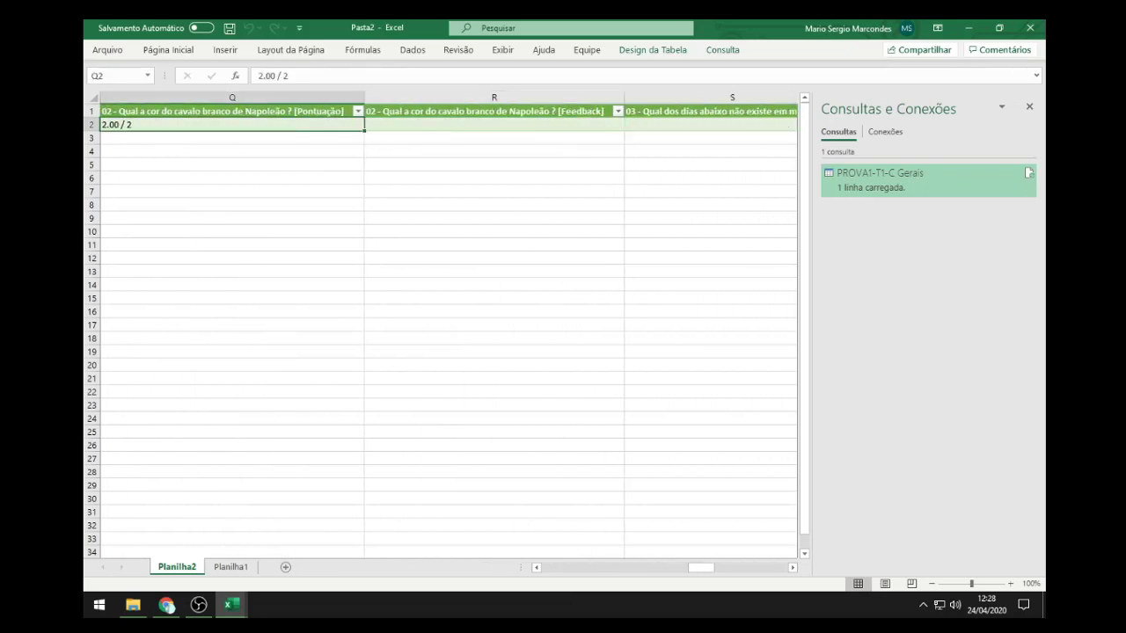
pyautogui.press('Right')
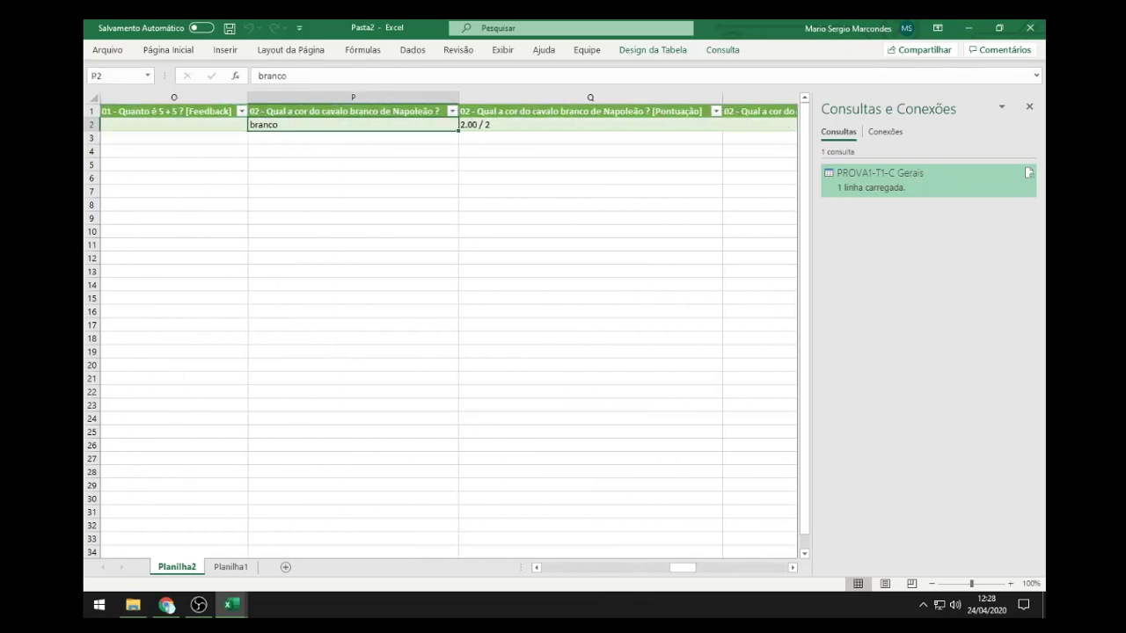
pyautogui.press('Right')
pyautogui.press('Right')
pyautogui.press('Right')
pyautogui.press('Right')
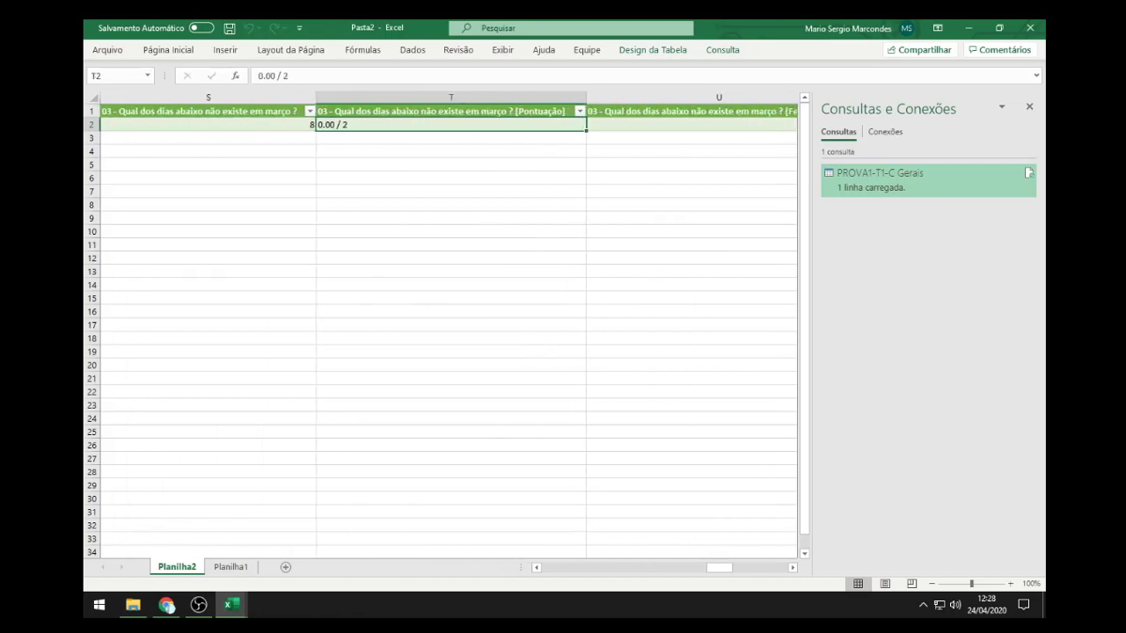
pyautogui.click(1030, 27)
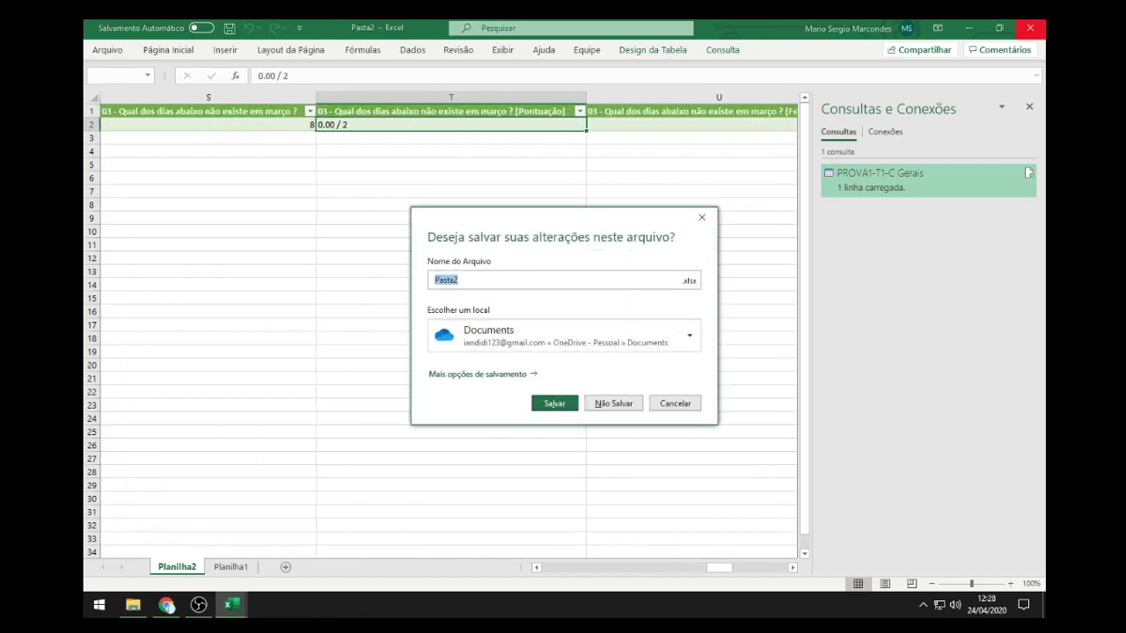
# Step: Close Pasta2 and Pasta1 without saving, then bring OBS Studio back up from the tray
pyautogui.click(612, 403)
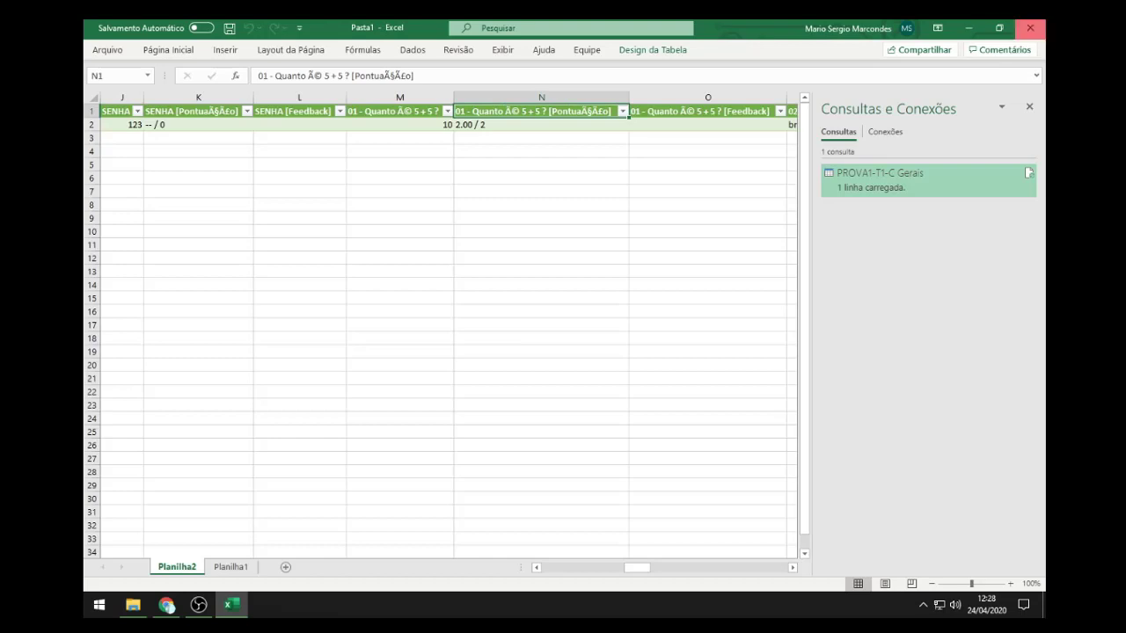
pyautogui.click(1030, 27)
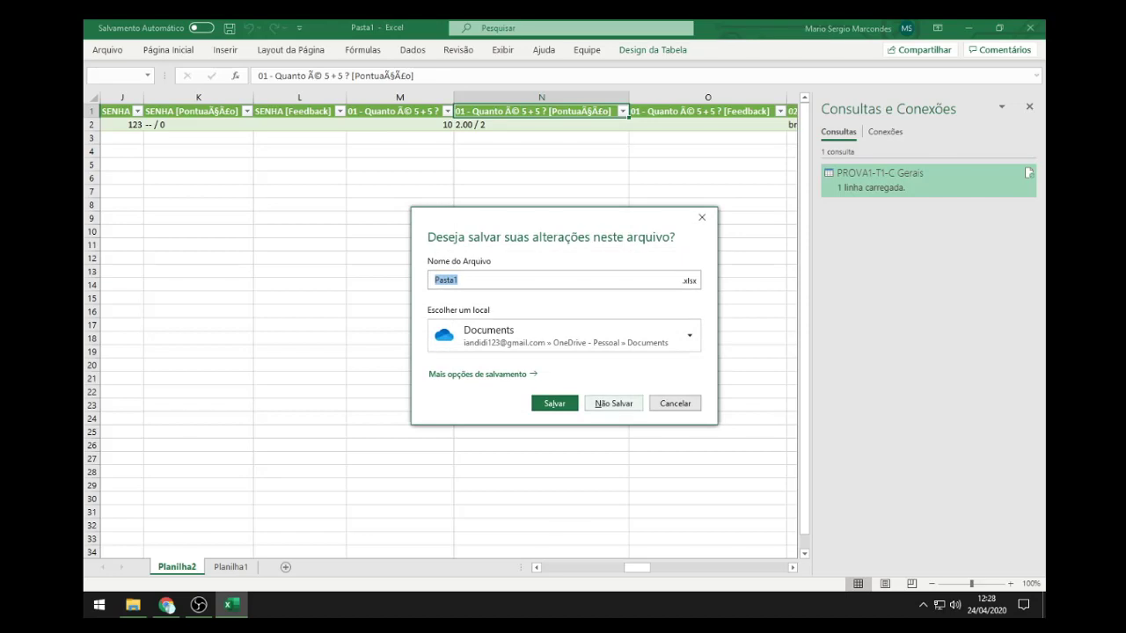
pyautogui.click(613, 403)
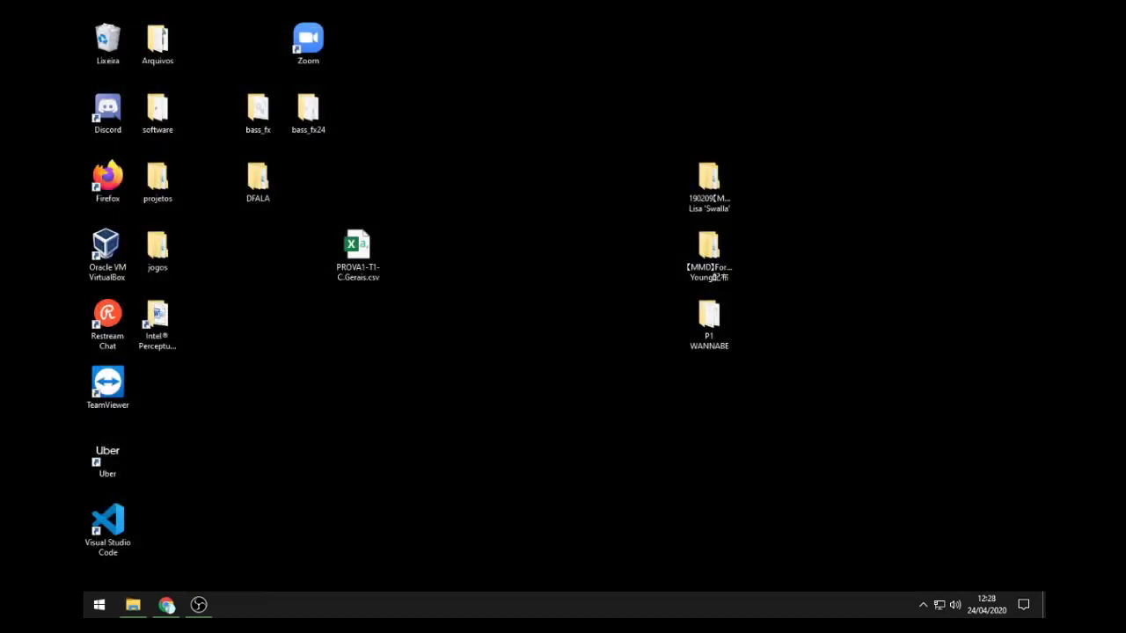
pyautogui.click(922, 605)
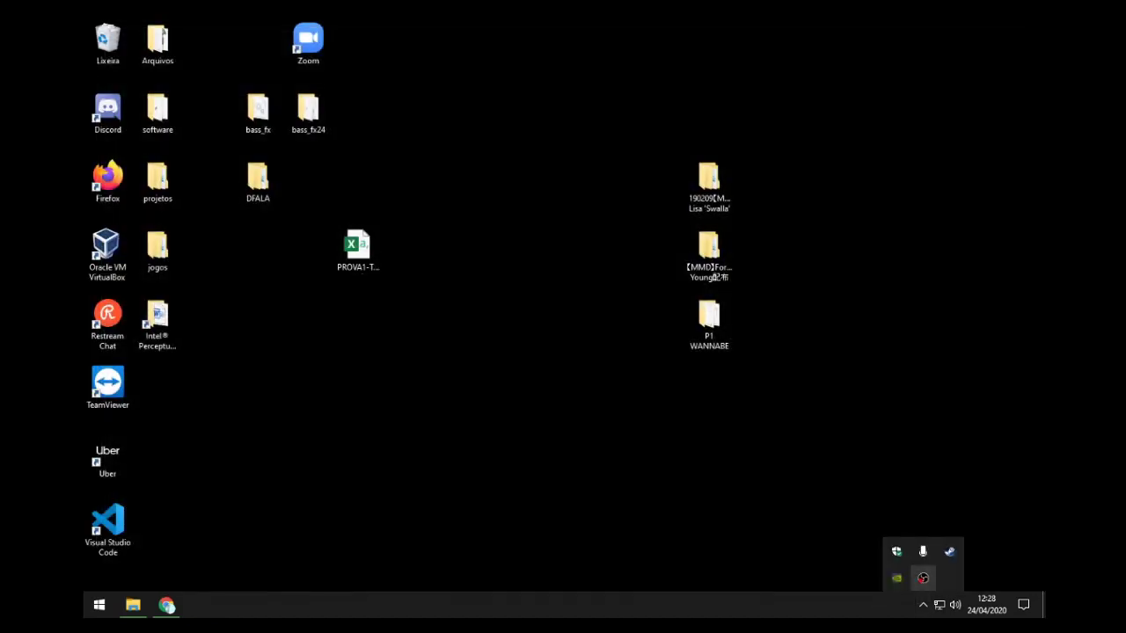
pyautogui.click(923, 578)
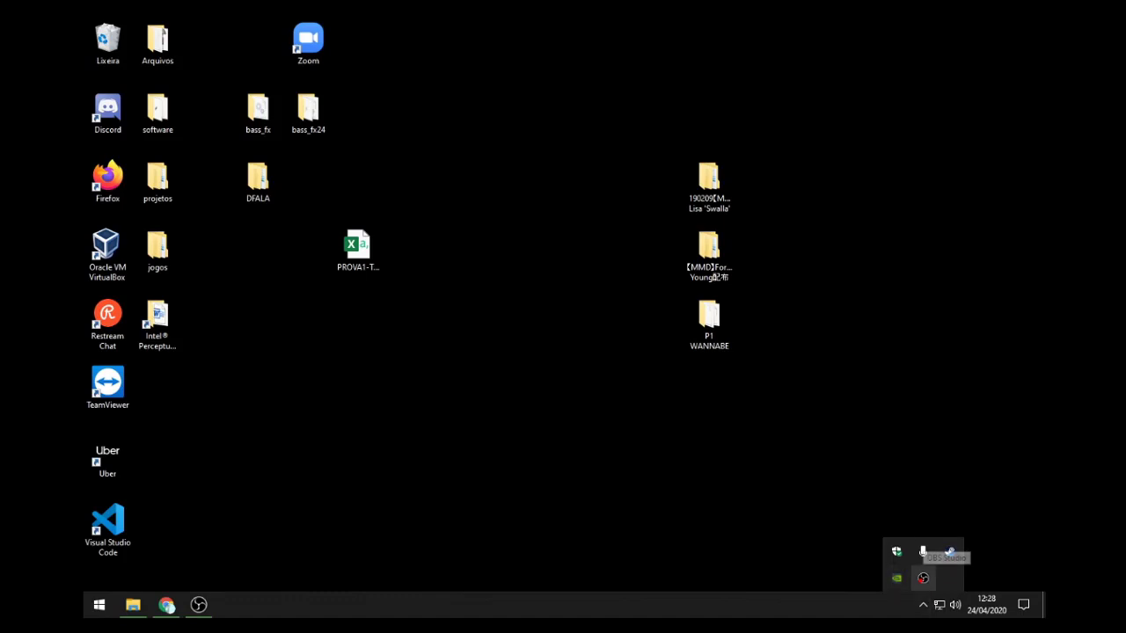